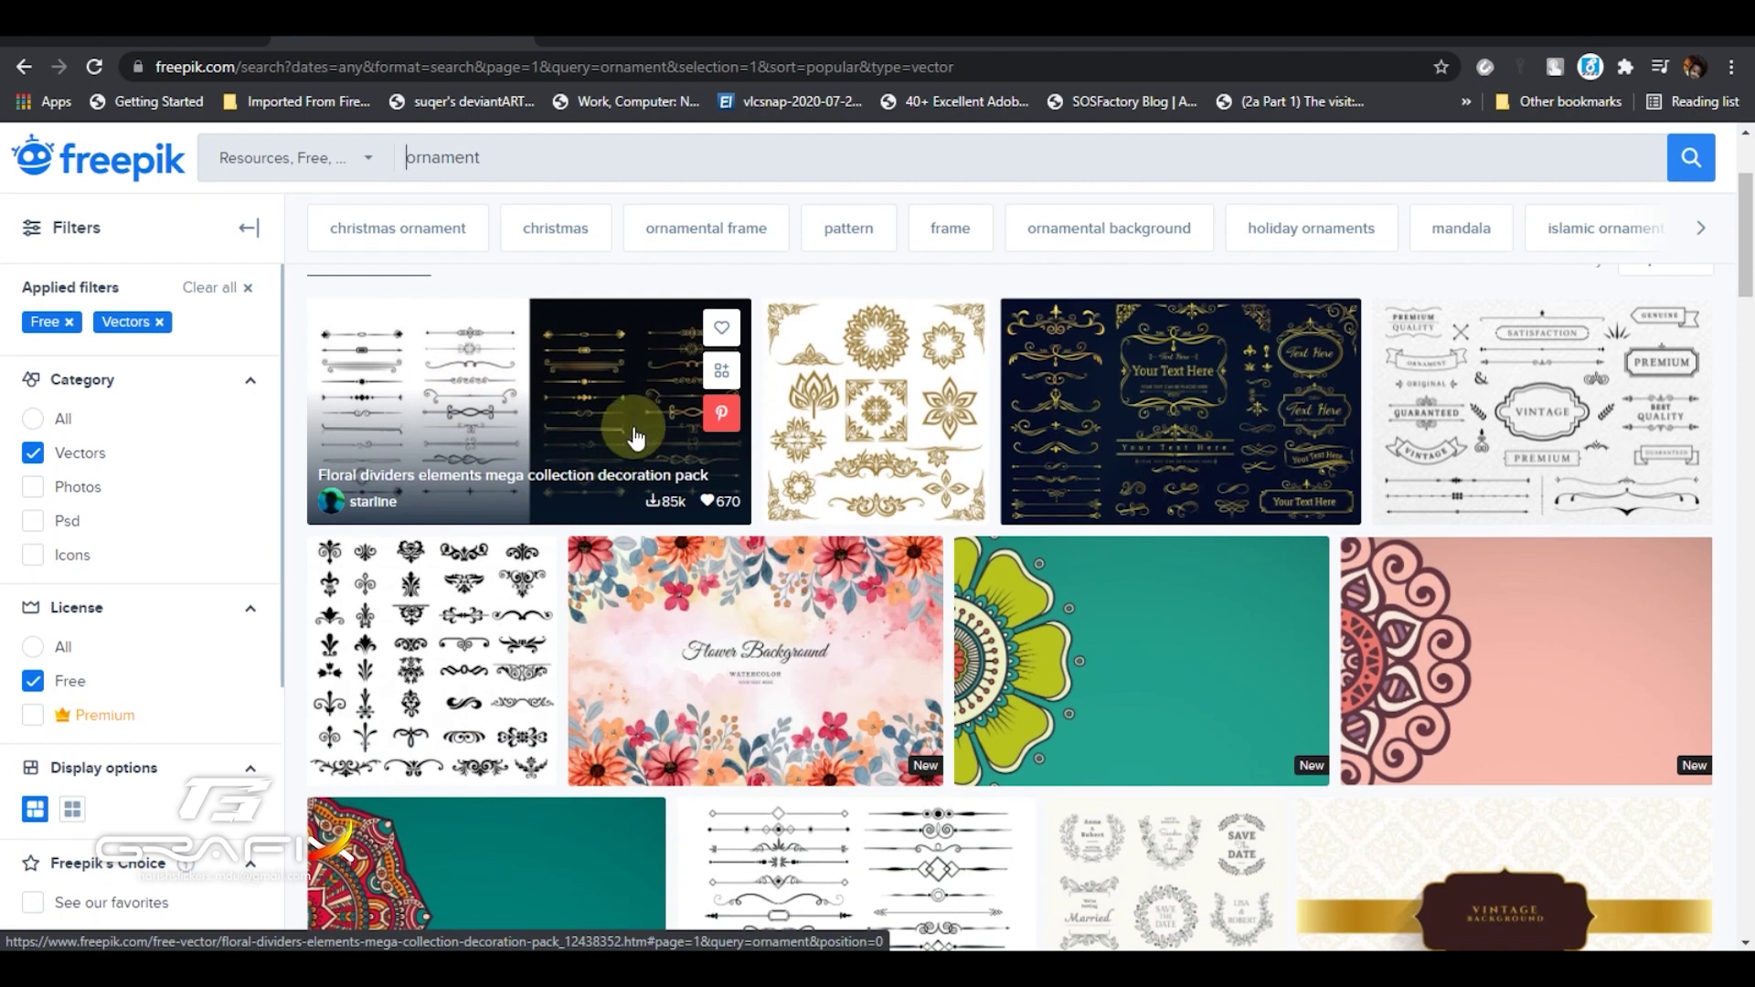
Download the free "Floral dividers elements mega collection decoration pack" vector and save its zip to New Volume (F:).
click(635, 439)
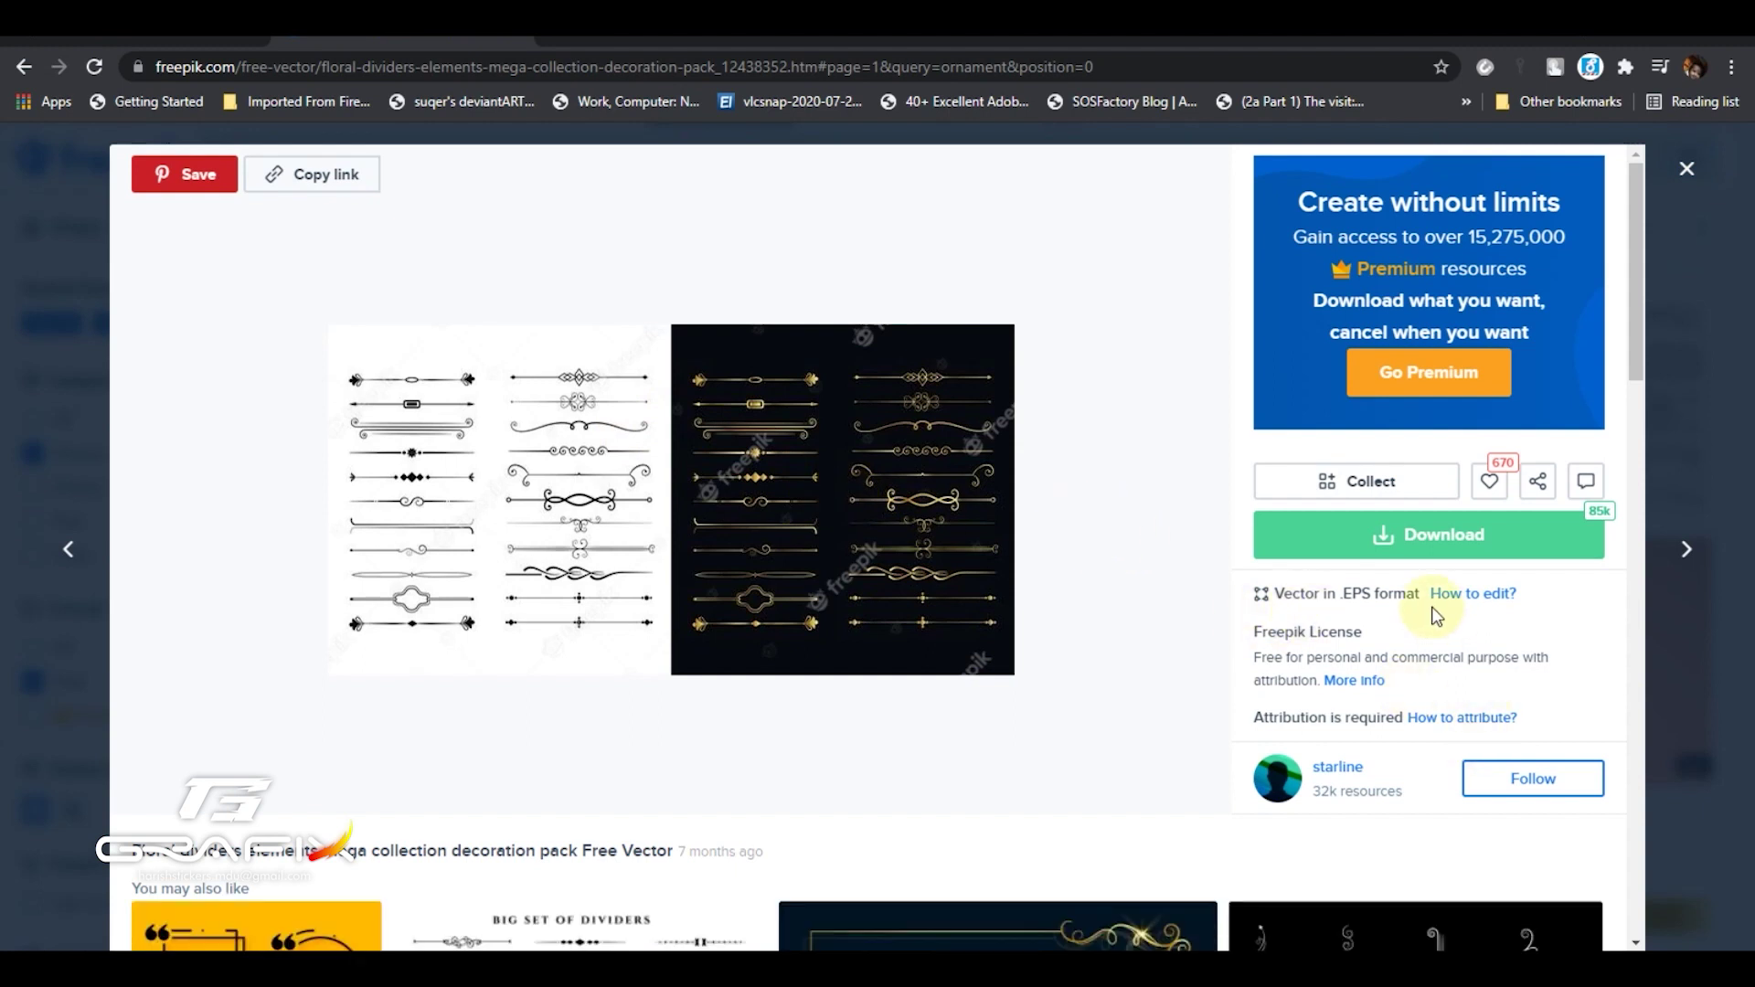
click(1404, 547)
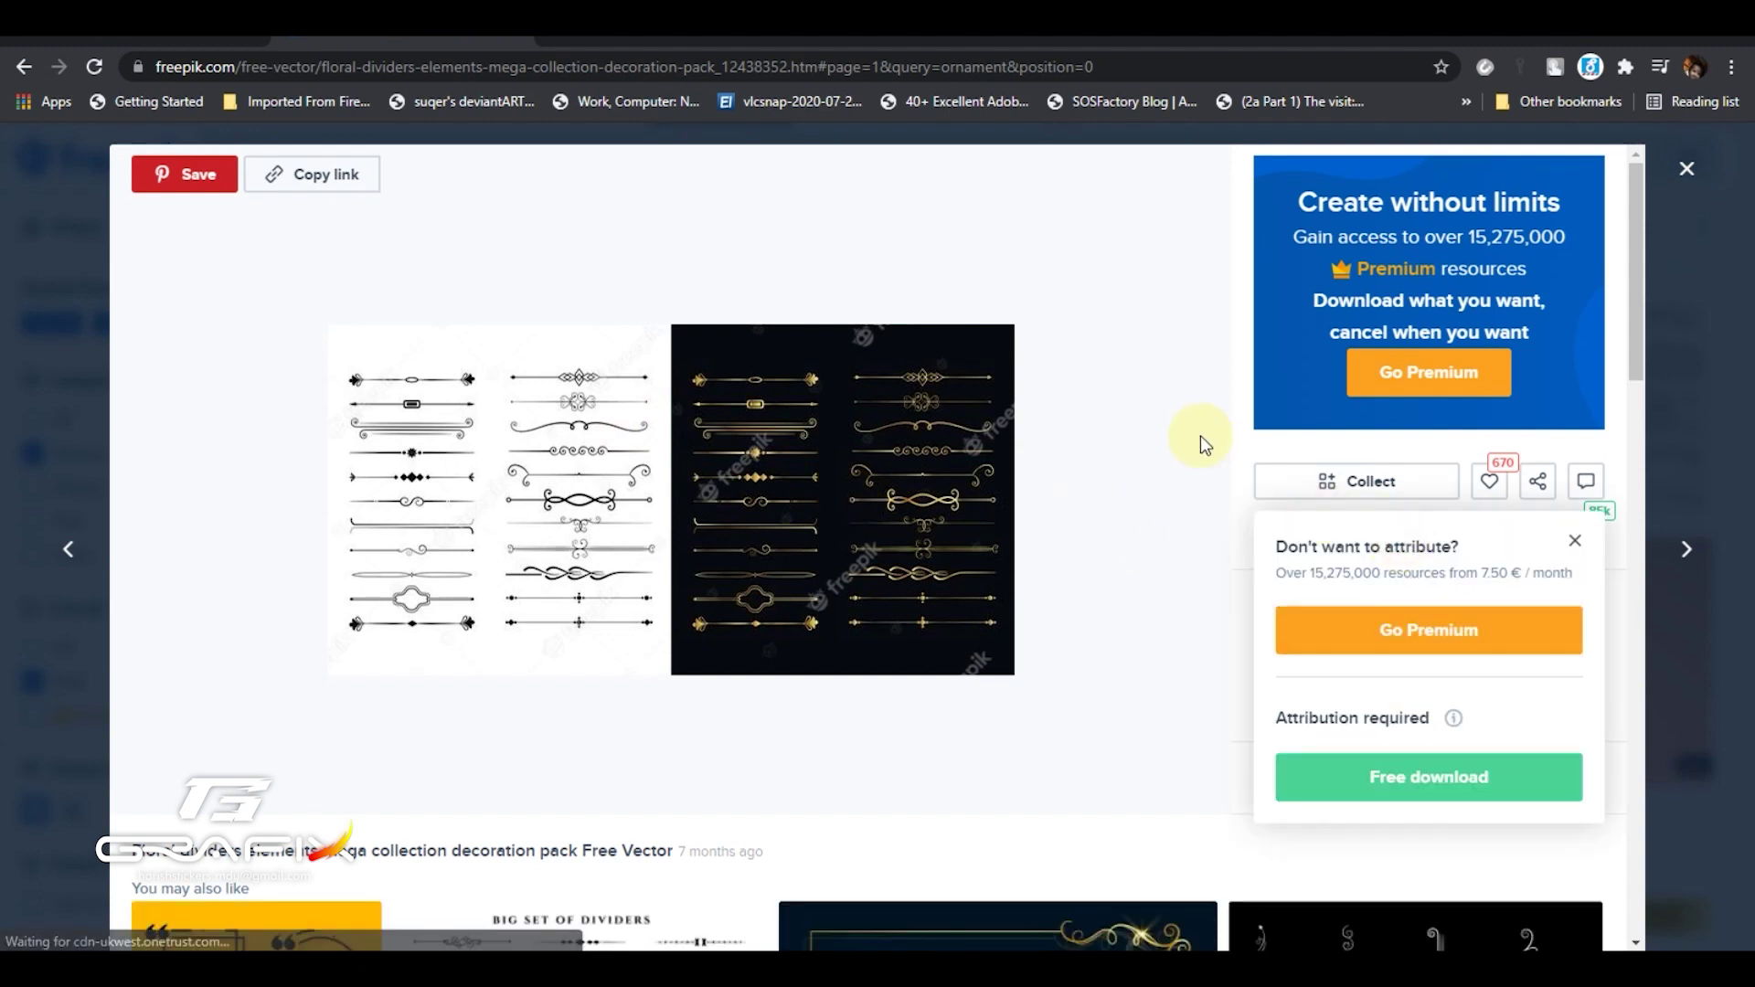
click(1432, 786)
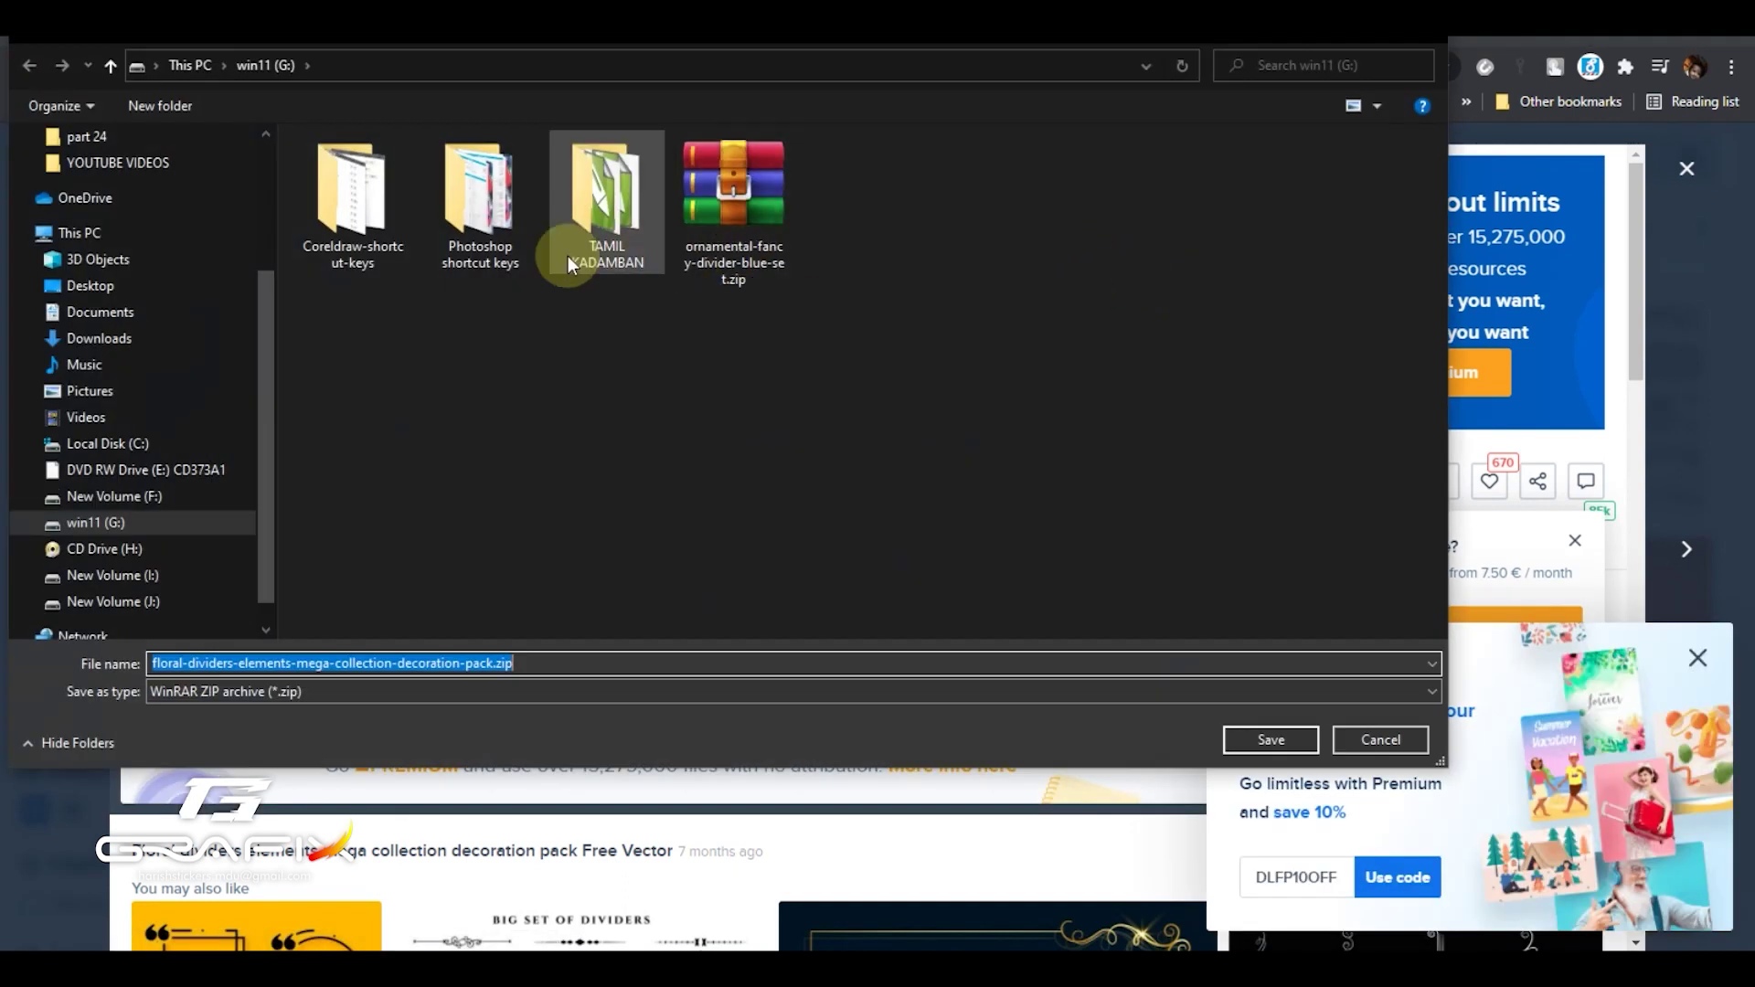
scroll(267, 413, down, 1)
click(186, 543)
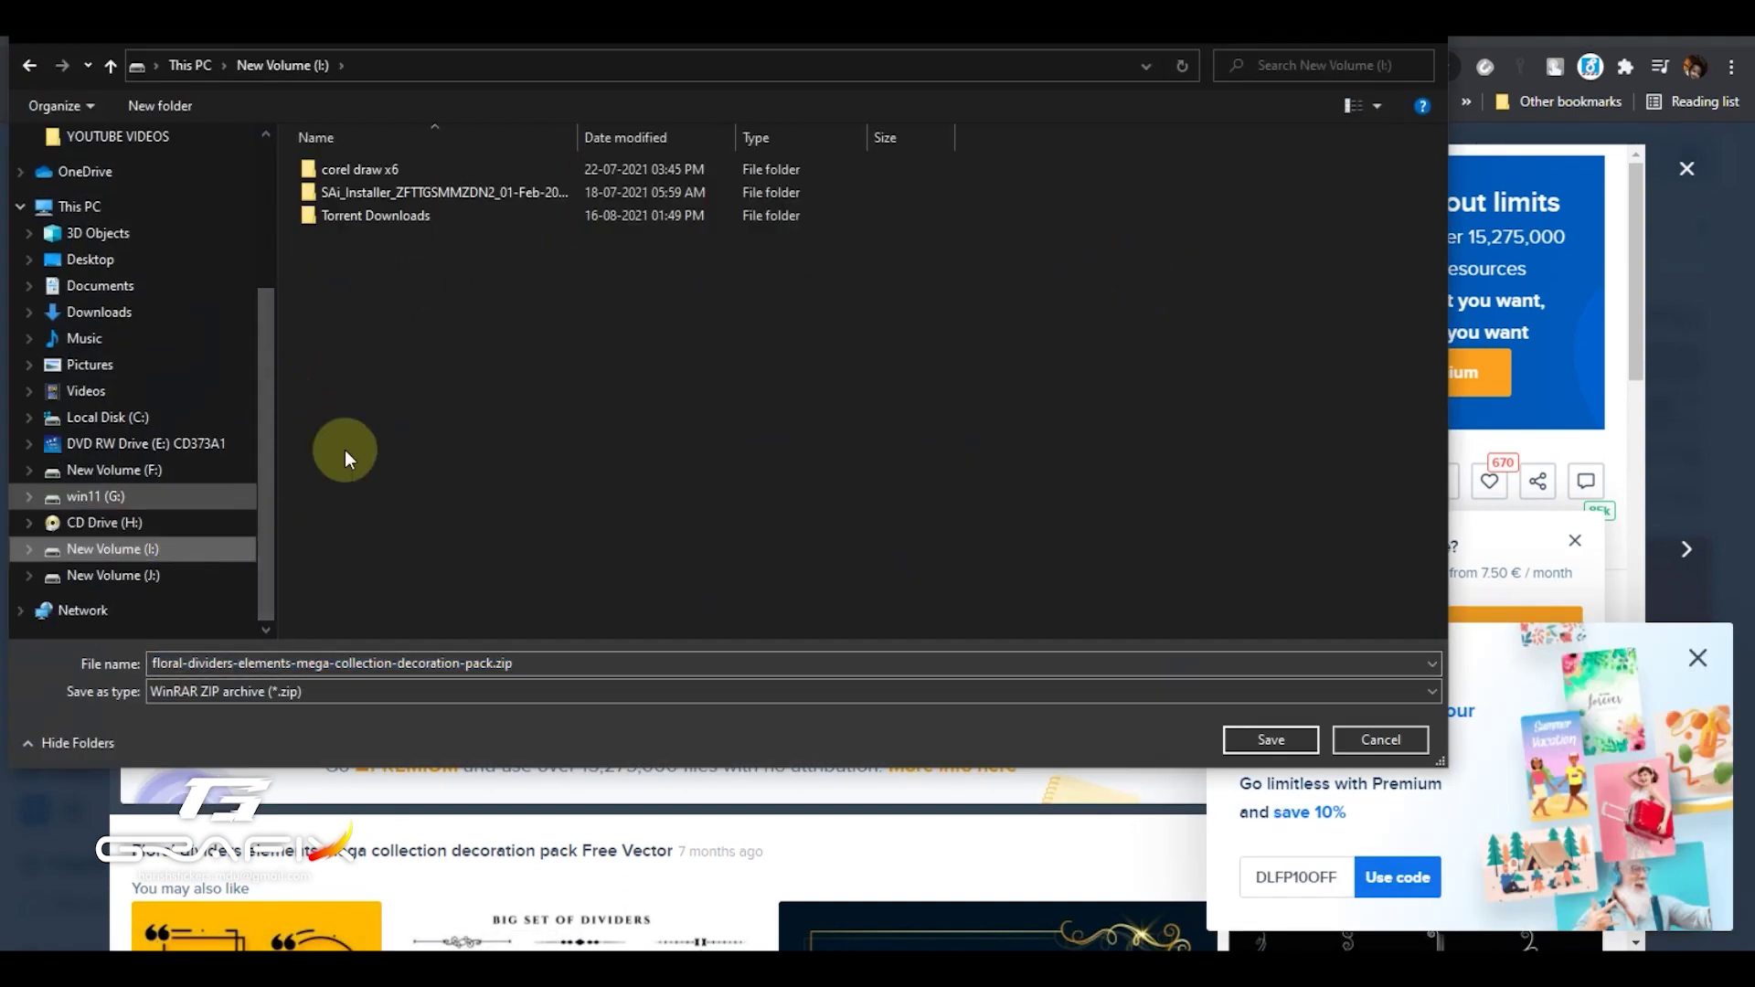
click(151, 577)
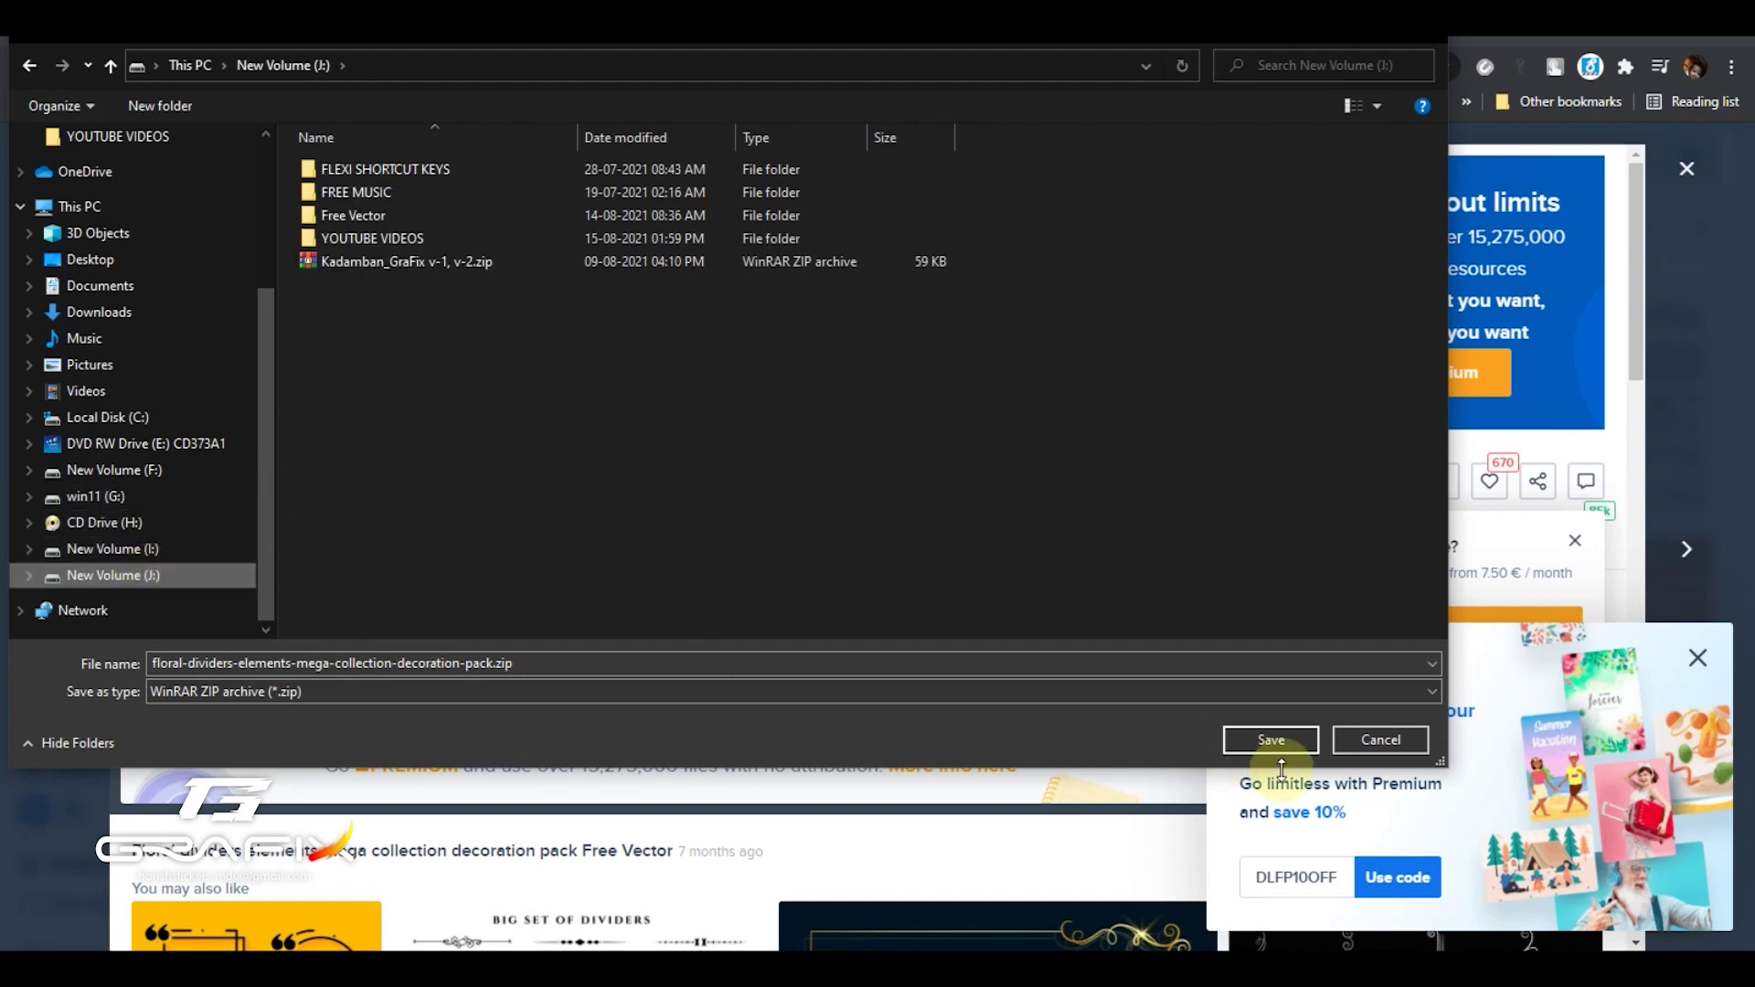
click(124, 475)
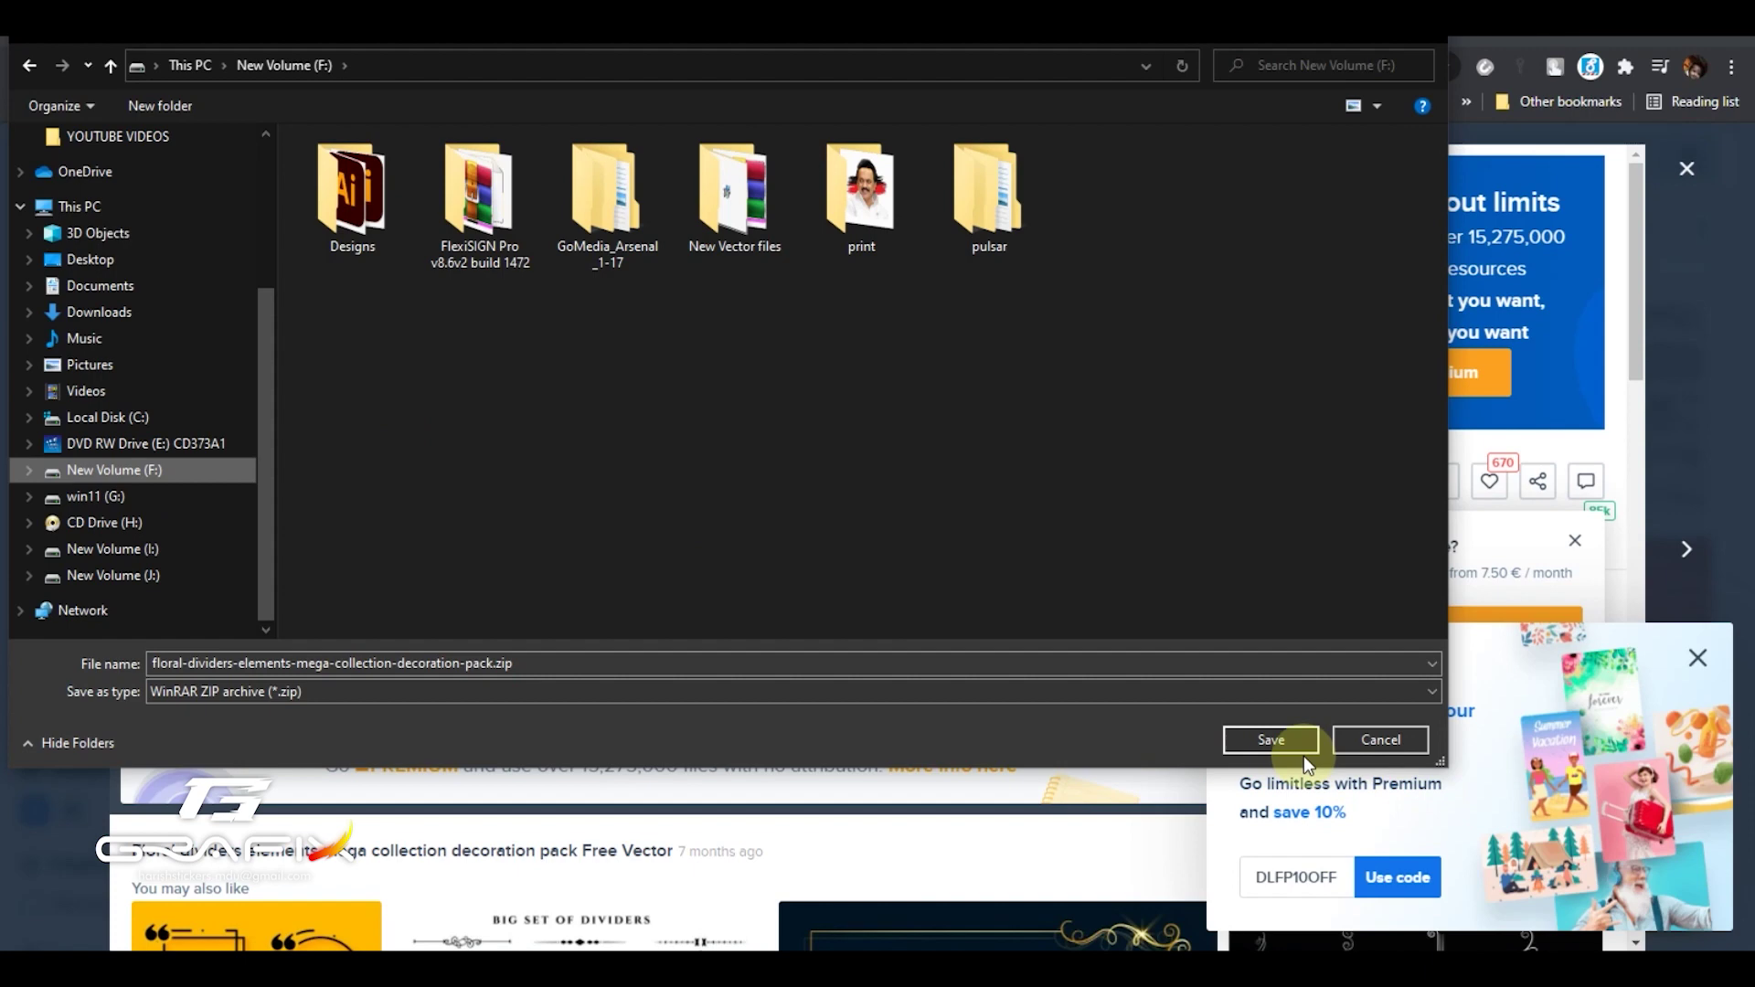
click(1294, 746)
Close the finished download views and go to the second page of the ornament search results.
click(1196, 186)
click(1687, 170)
scroll(1150, 434, down, 2)
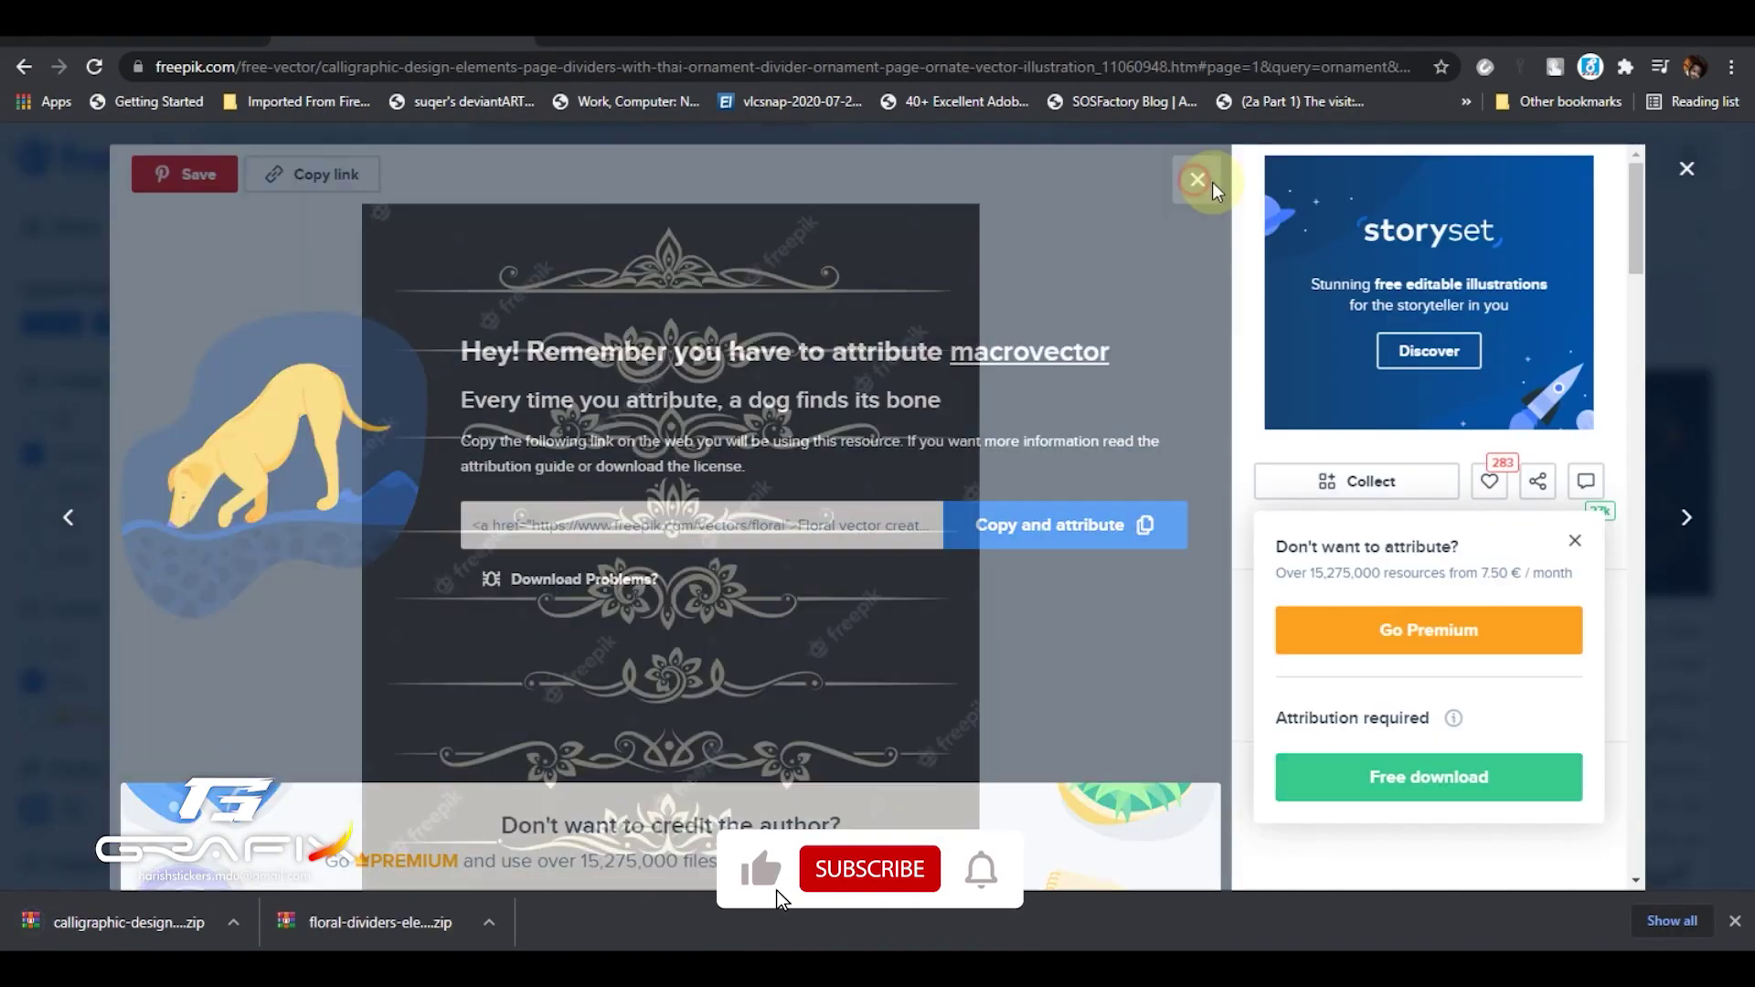
click(1198, 181)
key(Escape)
scroll(1098, 475, down, 10)
scroll(1241, 429, down, 4)
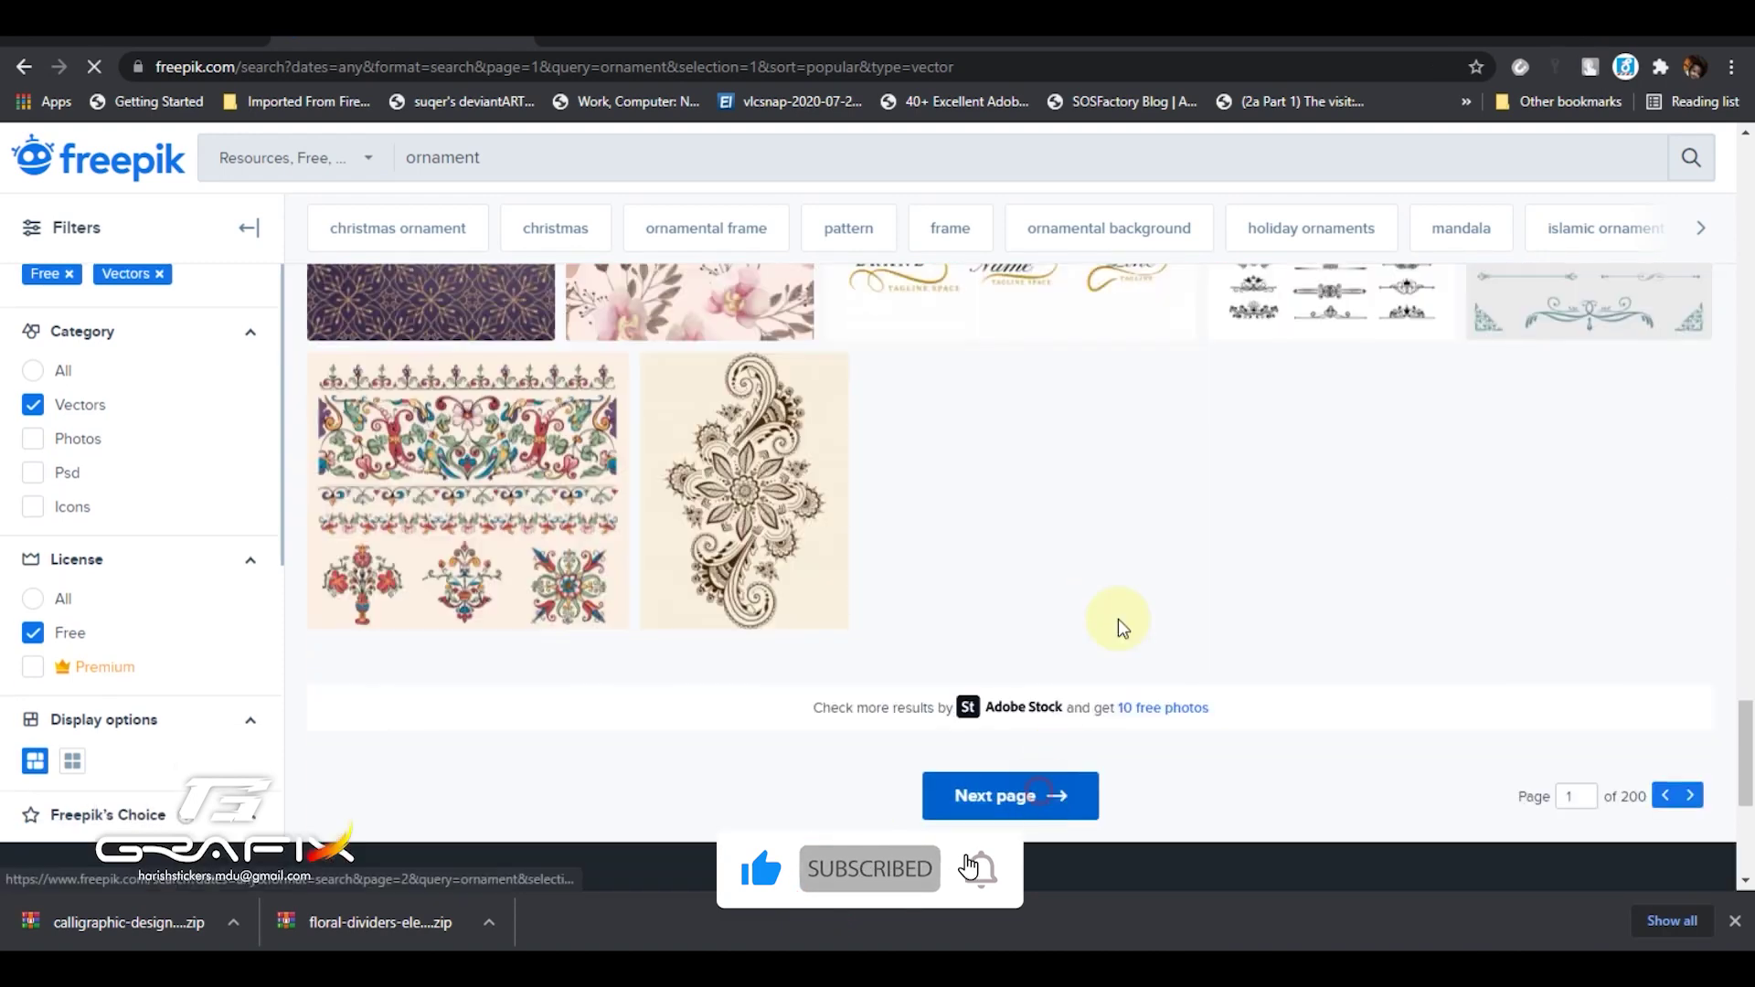
click(1011, 795)
Find the free "Ornamental fancy divider blue set" vector and save its zip to New Volume (F:).
scroll(1199, 556, down, 5)
scroll(1198, 556, down, 5)
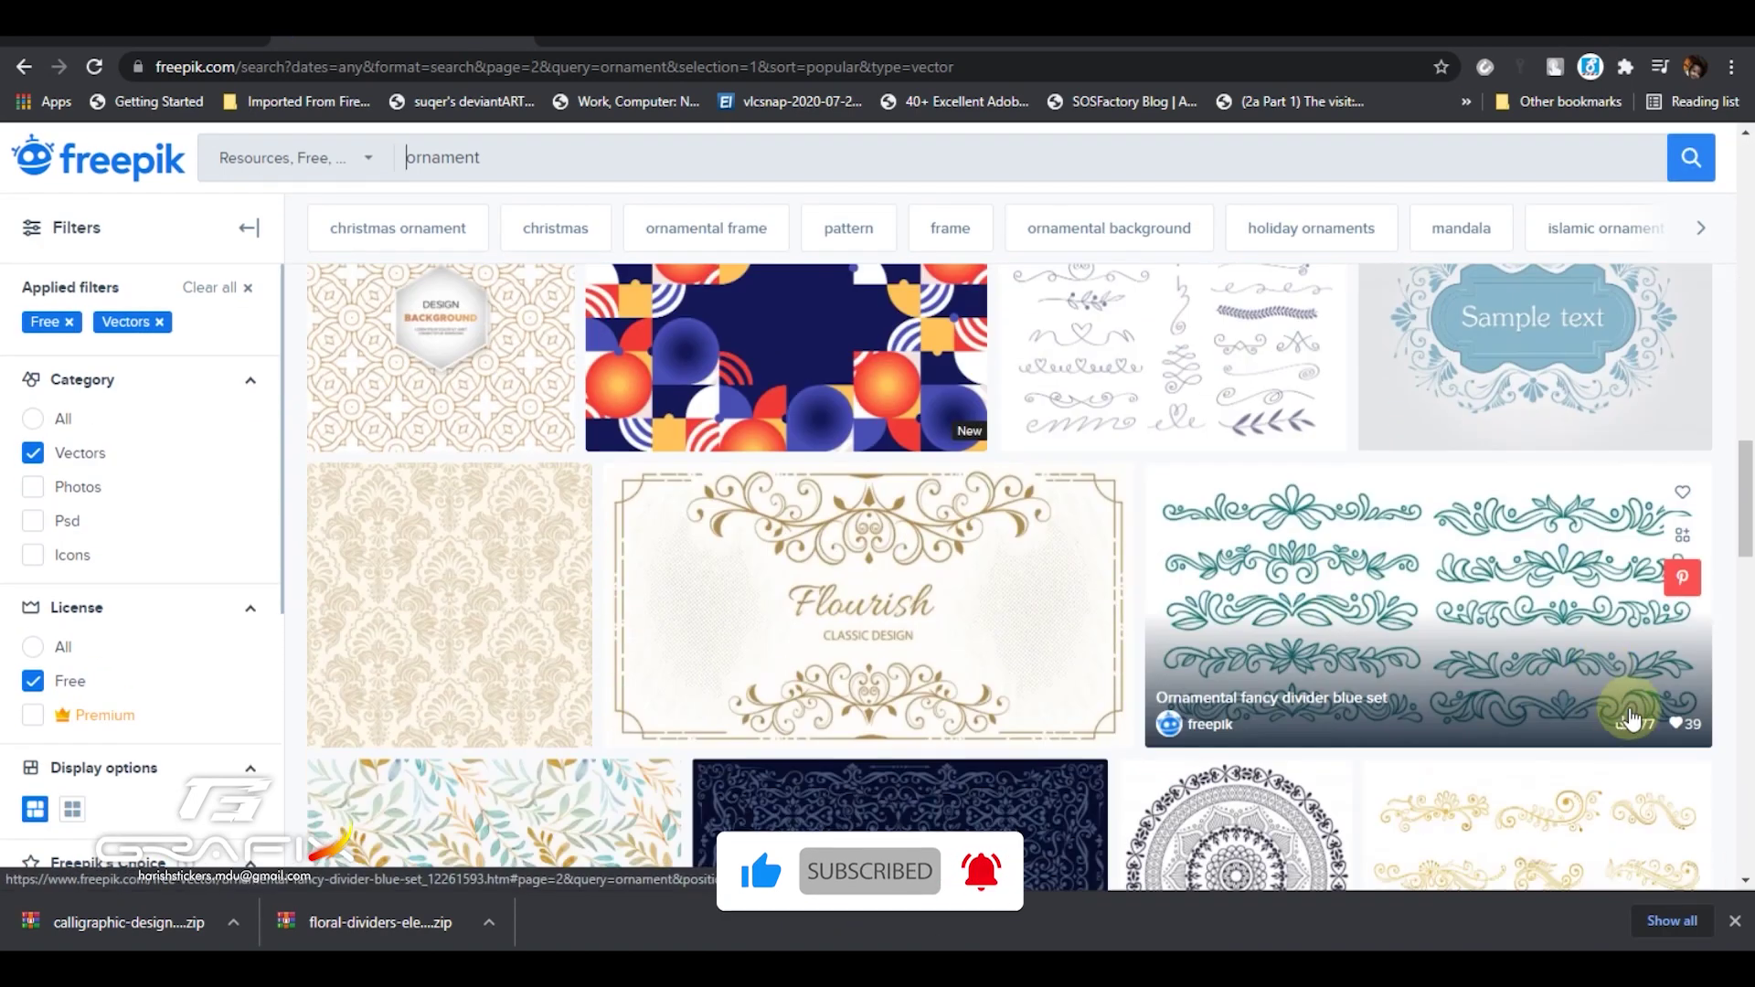
click(1633, 719)
click(1429, 538)
click(1411, 783)
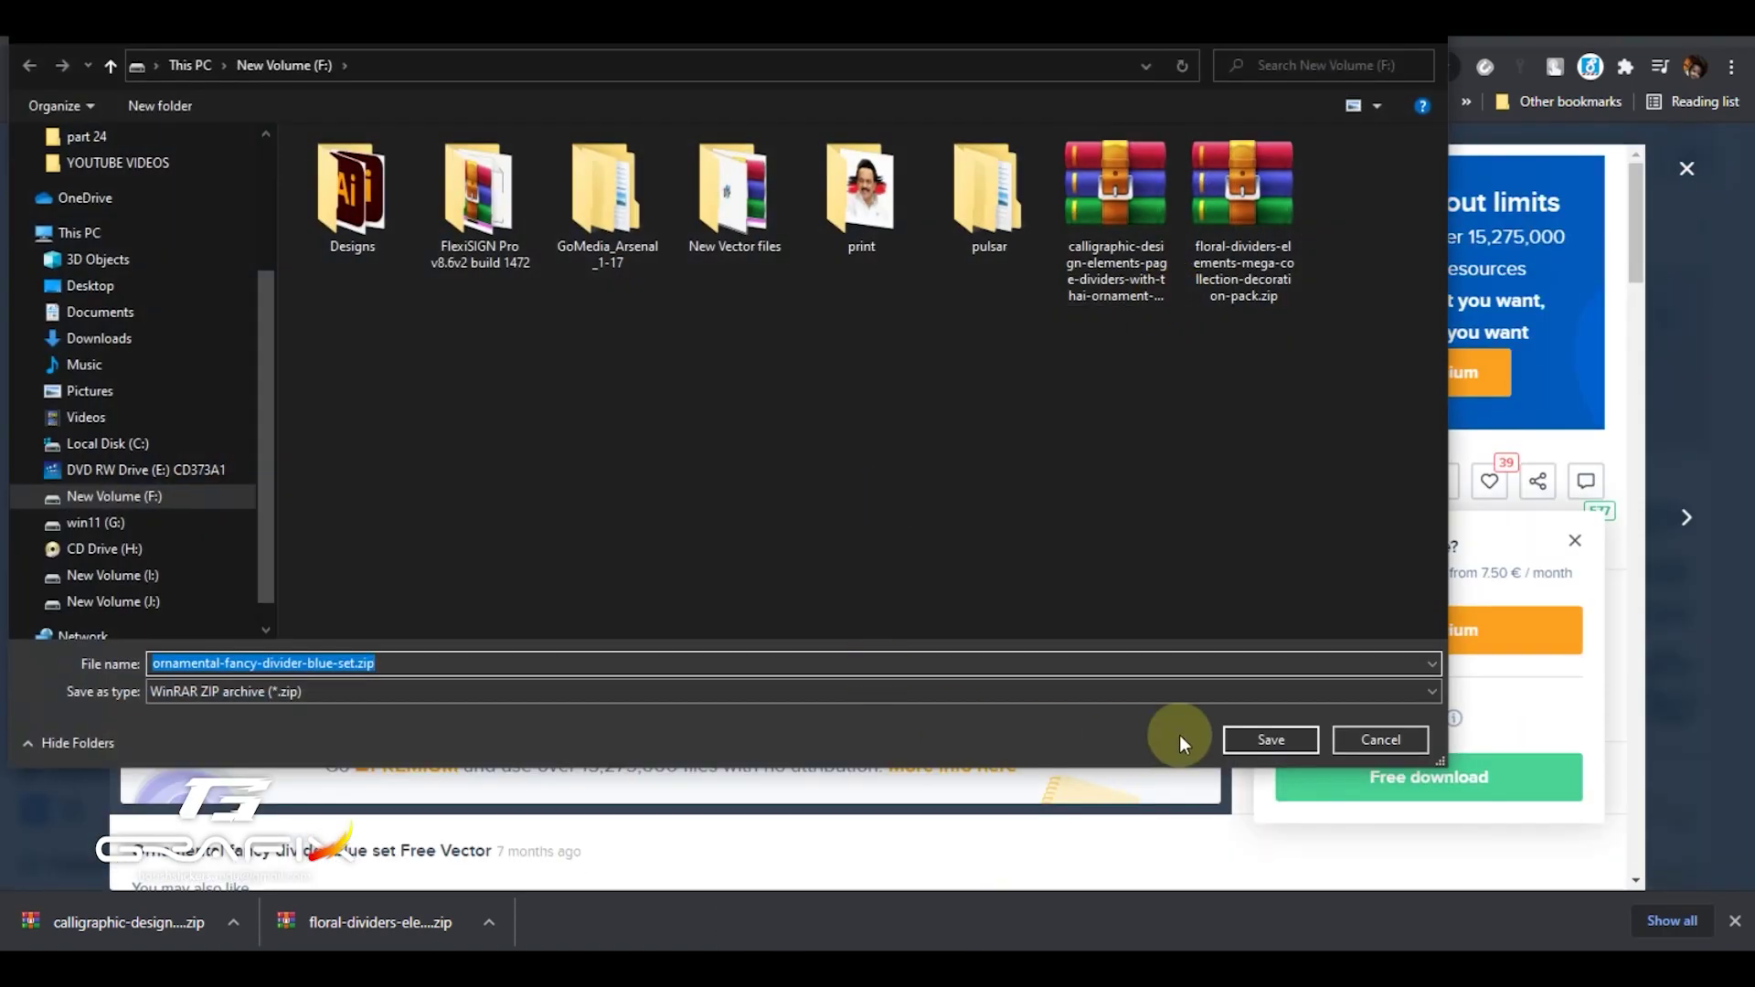
click(1272, 739)
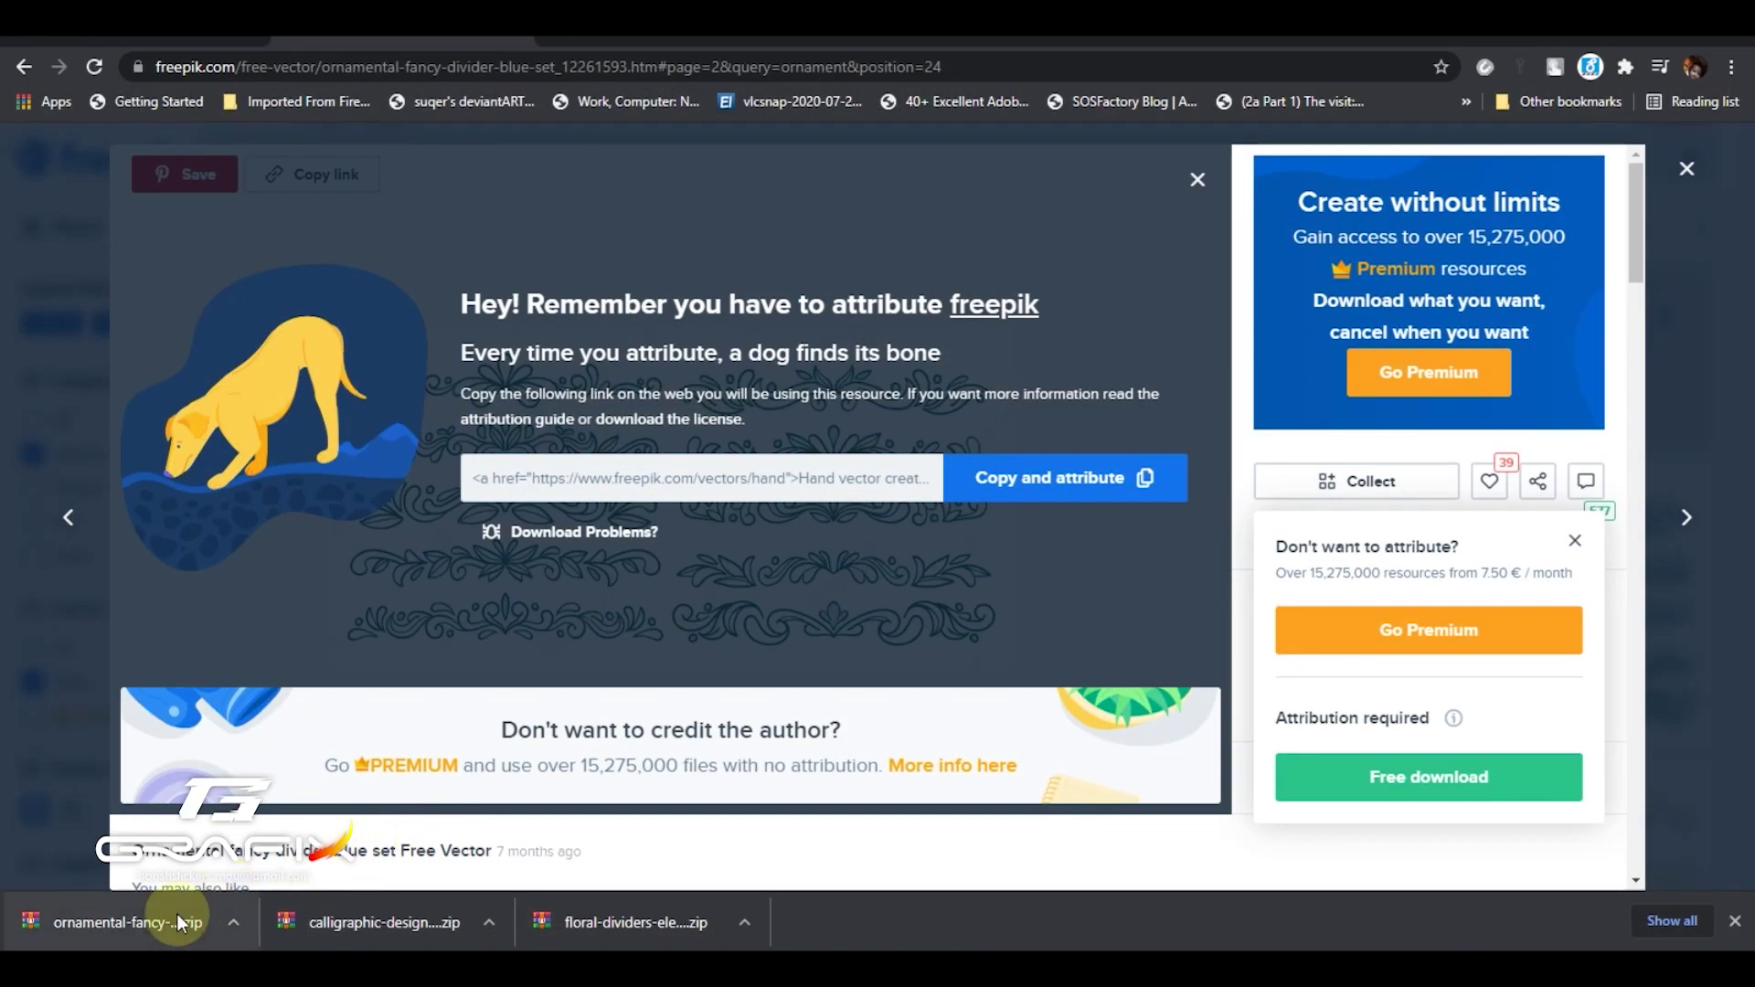
Open the ornamental fancy divider zip and import its EPS into CorelDRAW as editable, with text as curves.
click(177, 913)
click(1619, 34)
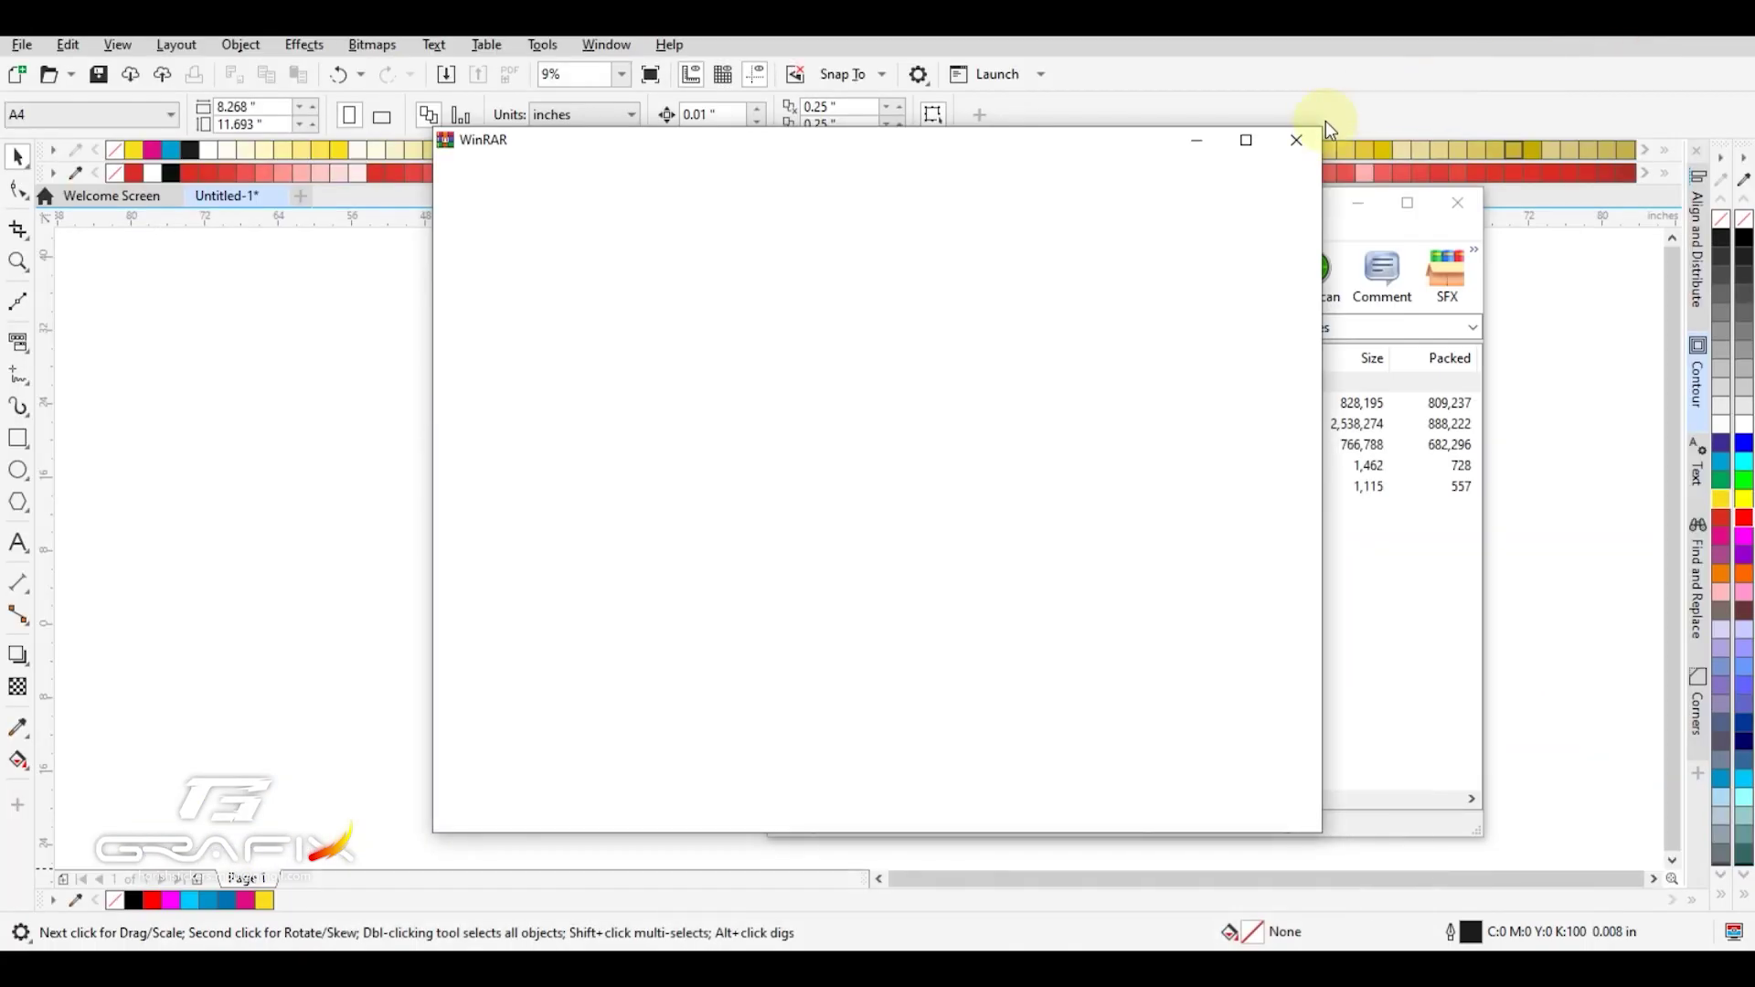
click(1302, 138)
drag(835, 435, 504, 443)
click(744, 377)
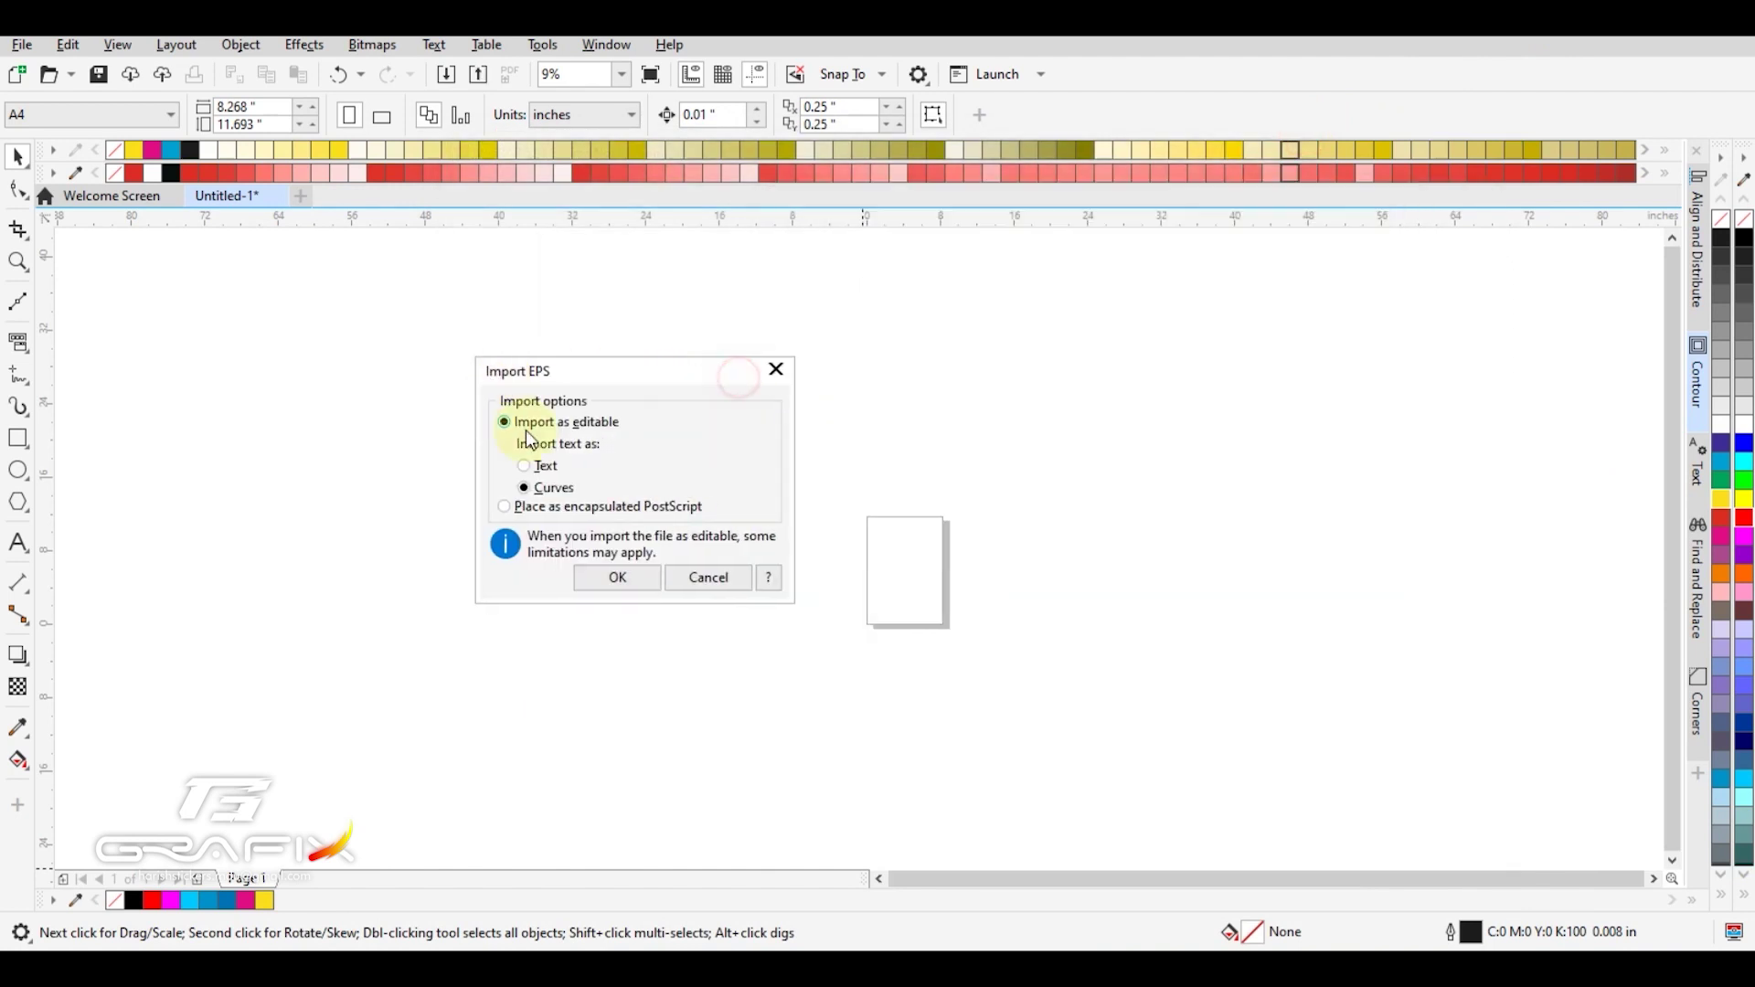
click(635, 577)
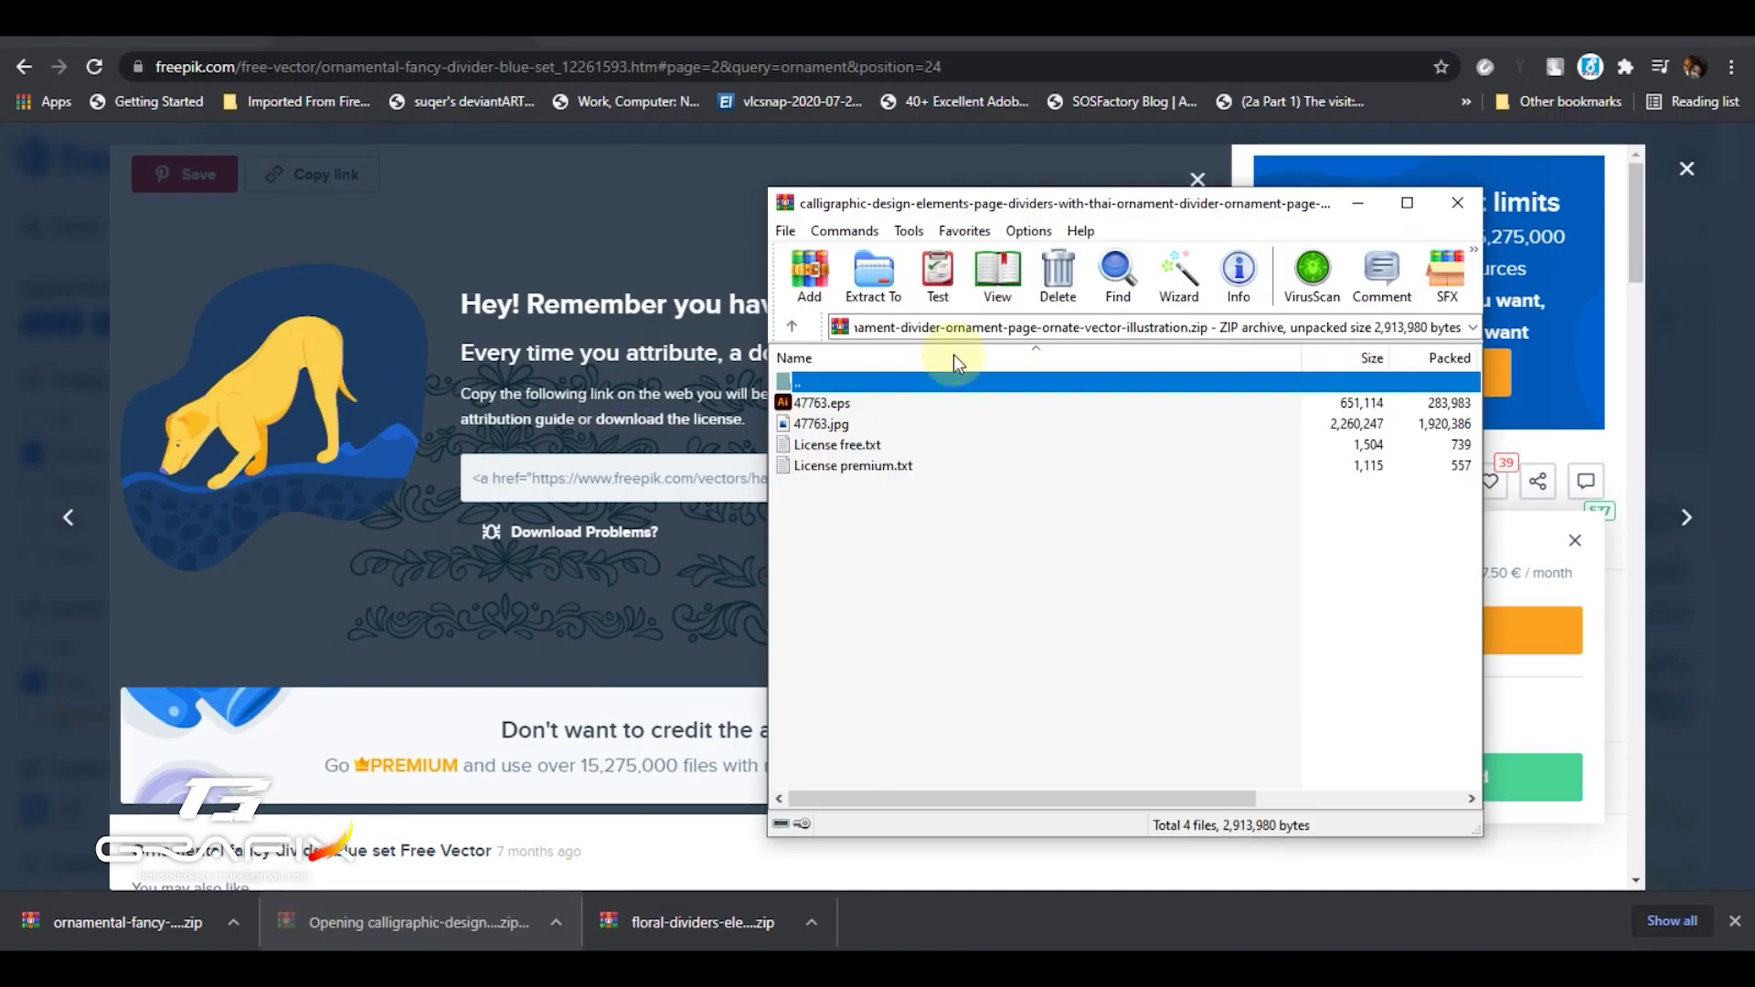
Import 47763.eps from the calligraphic dividers zip and the floral dividers EPS as editable, with text as curves.
drag(823, 399, 863, 522)
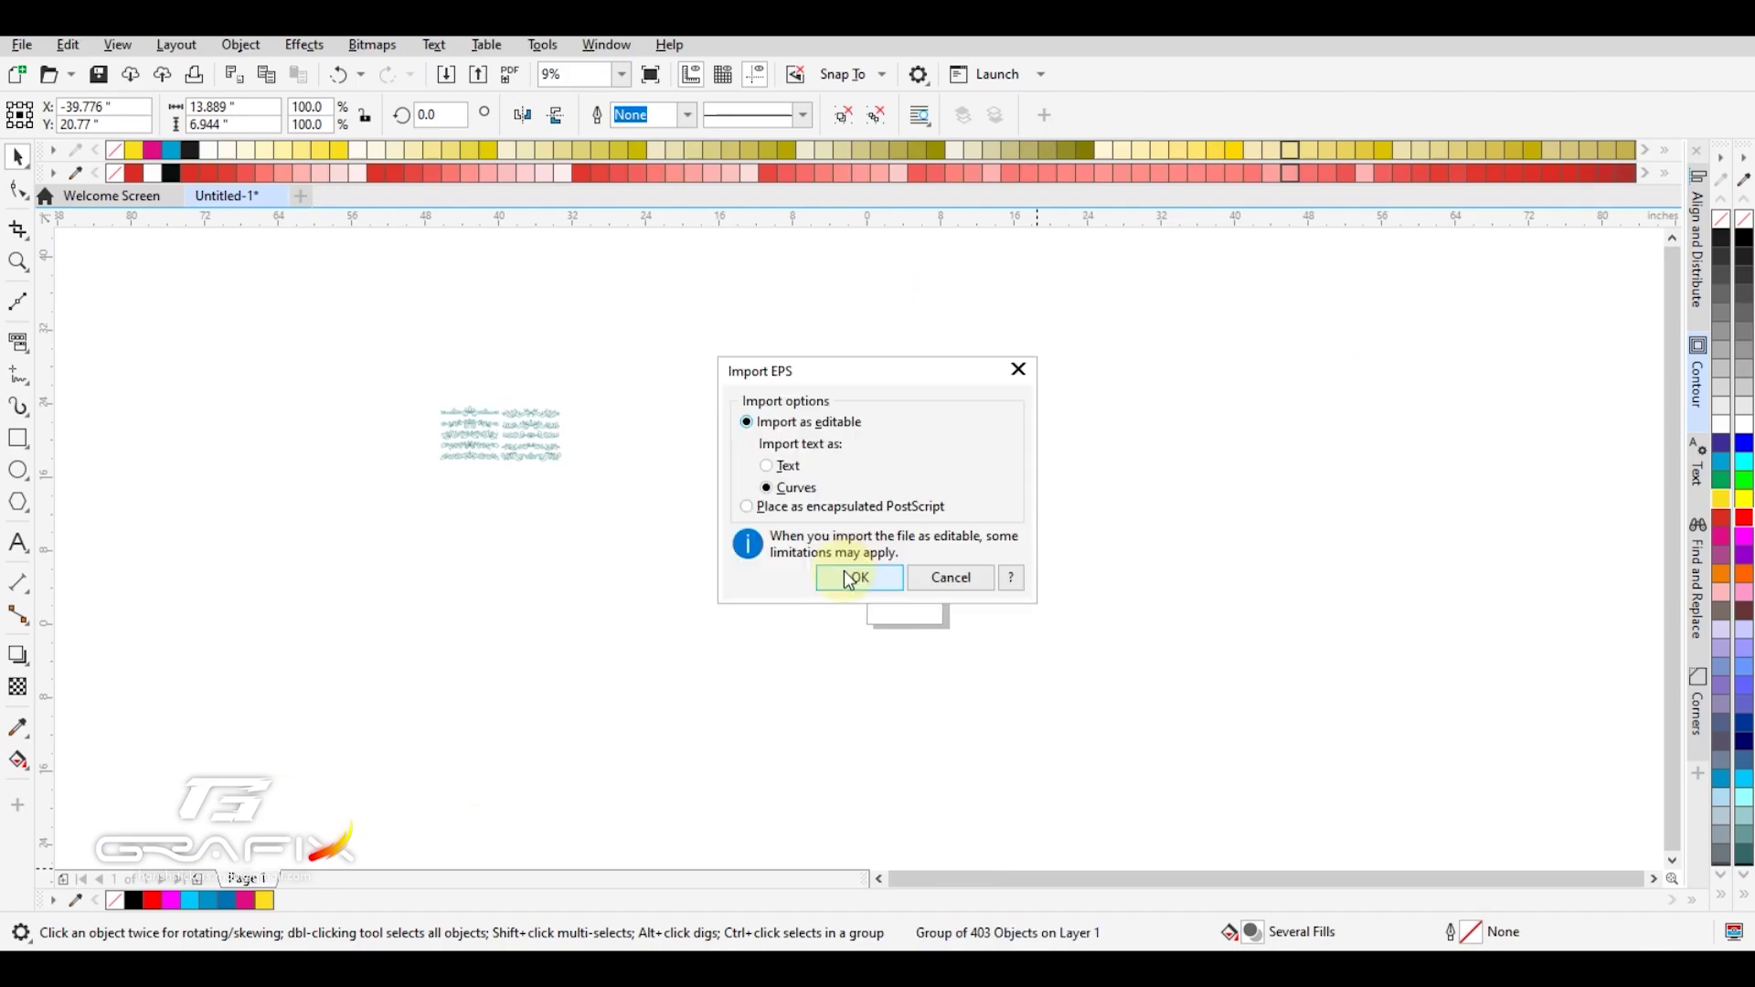
click(849, 581)
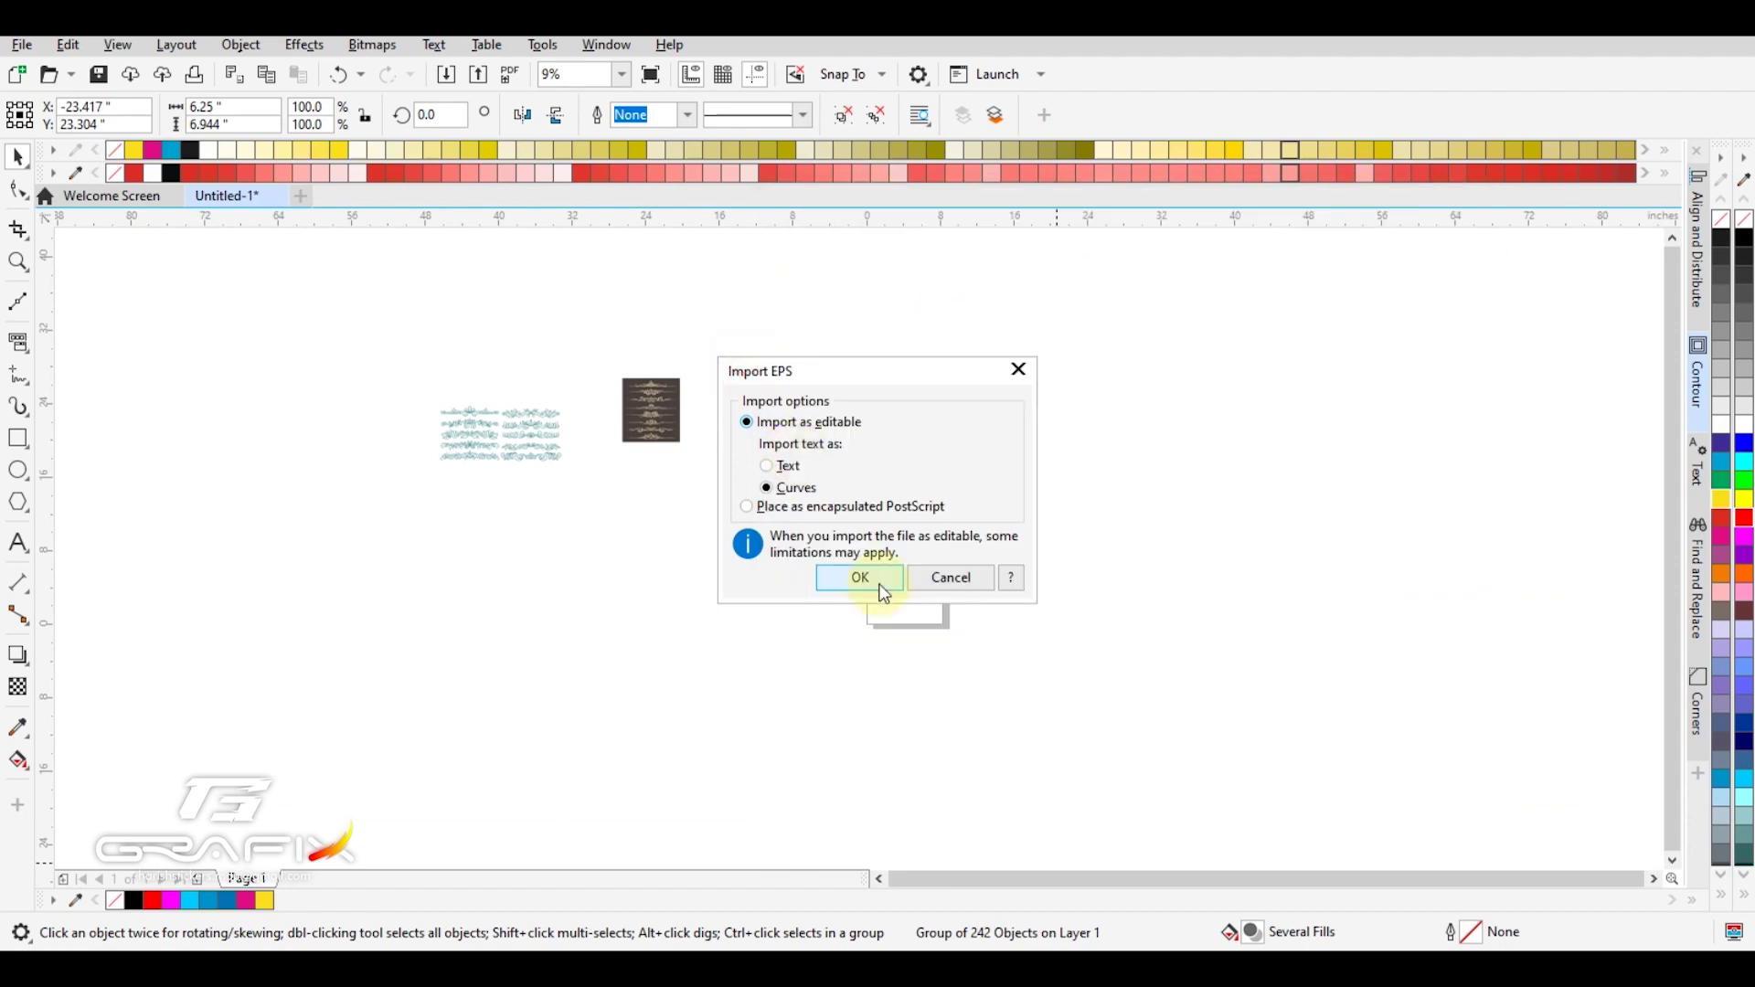
click(859, 578)
key(z)
click(924, 404)
click(827, 497)
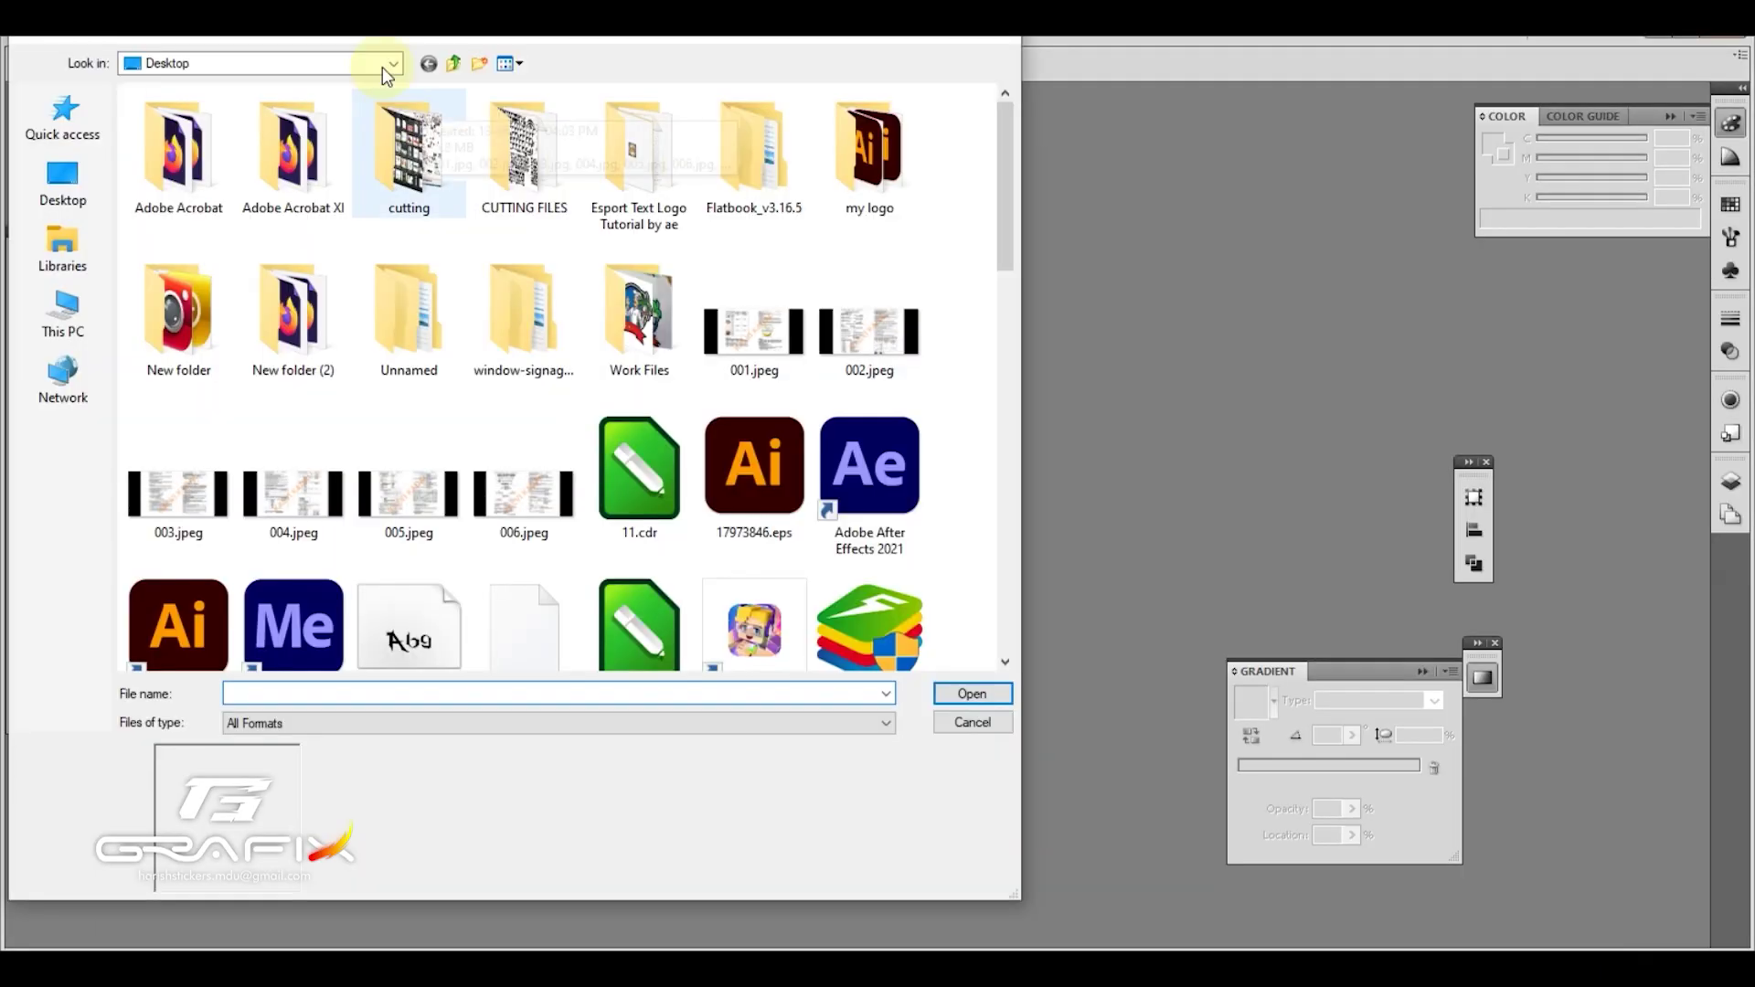
click(382, 66)
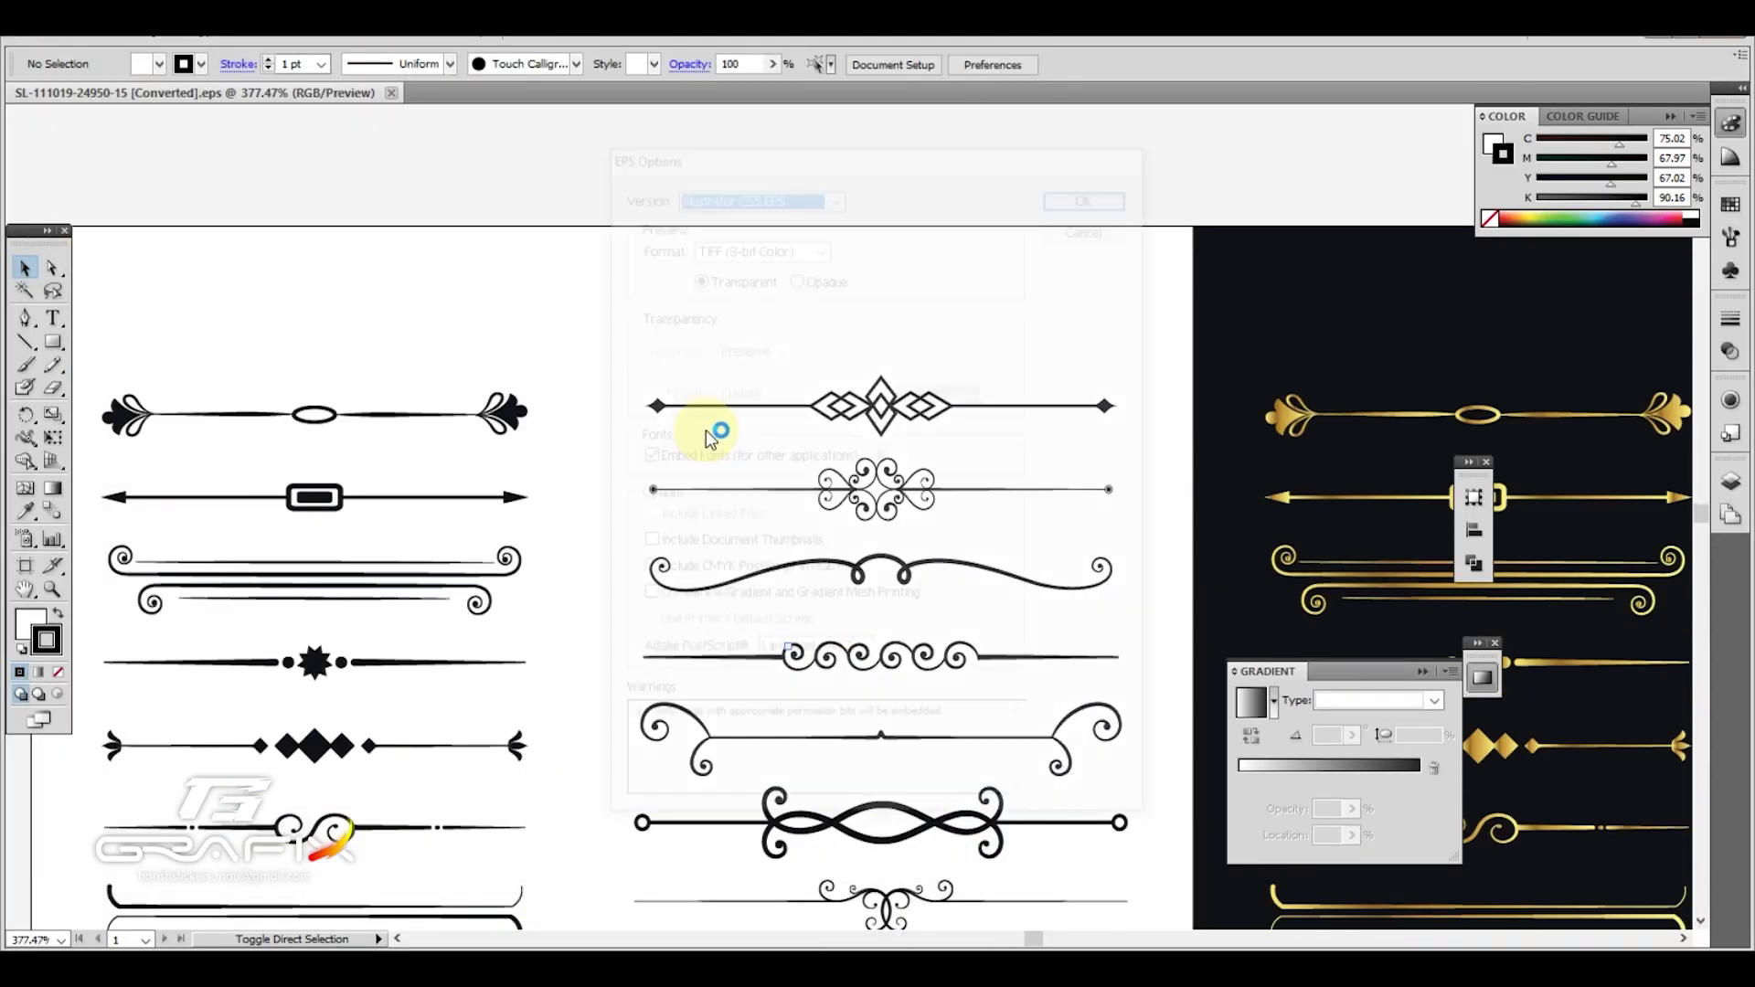
click(1096, 196)
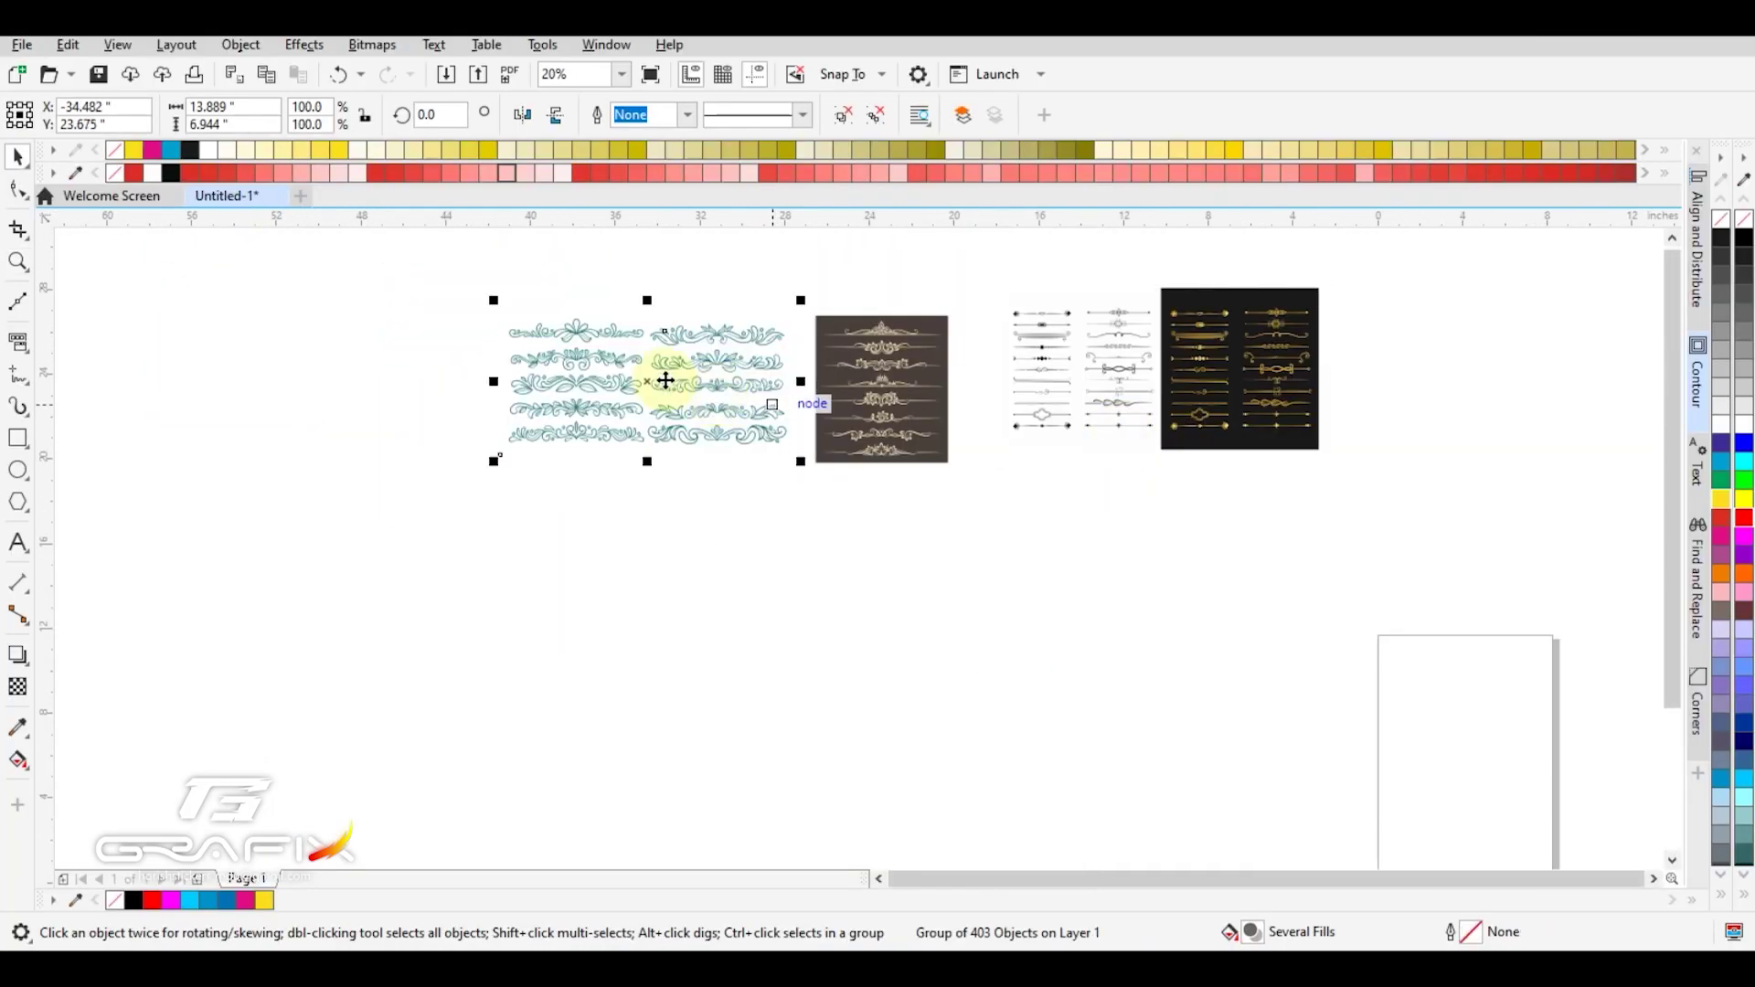
Select the imported blue ornamental divider set in CorelDRAW and ungroup it.
key(z)
drag(525, 333, 938, 531)
drag(658, 388, 1248, 590)
right_click(1099, 541)
drag(317, 271, 1240, 732)
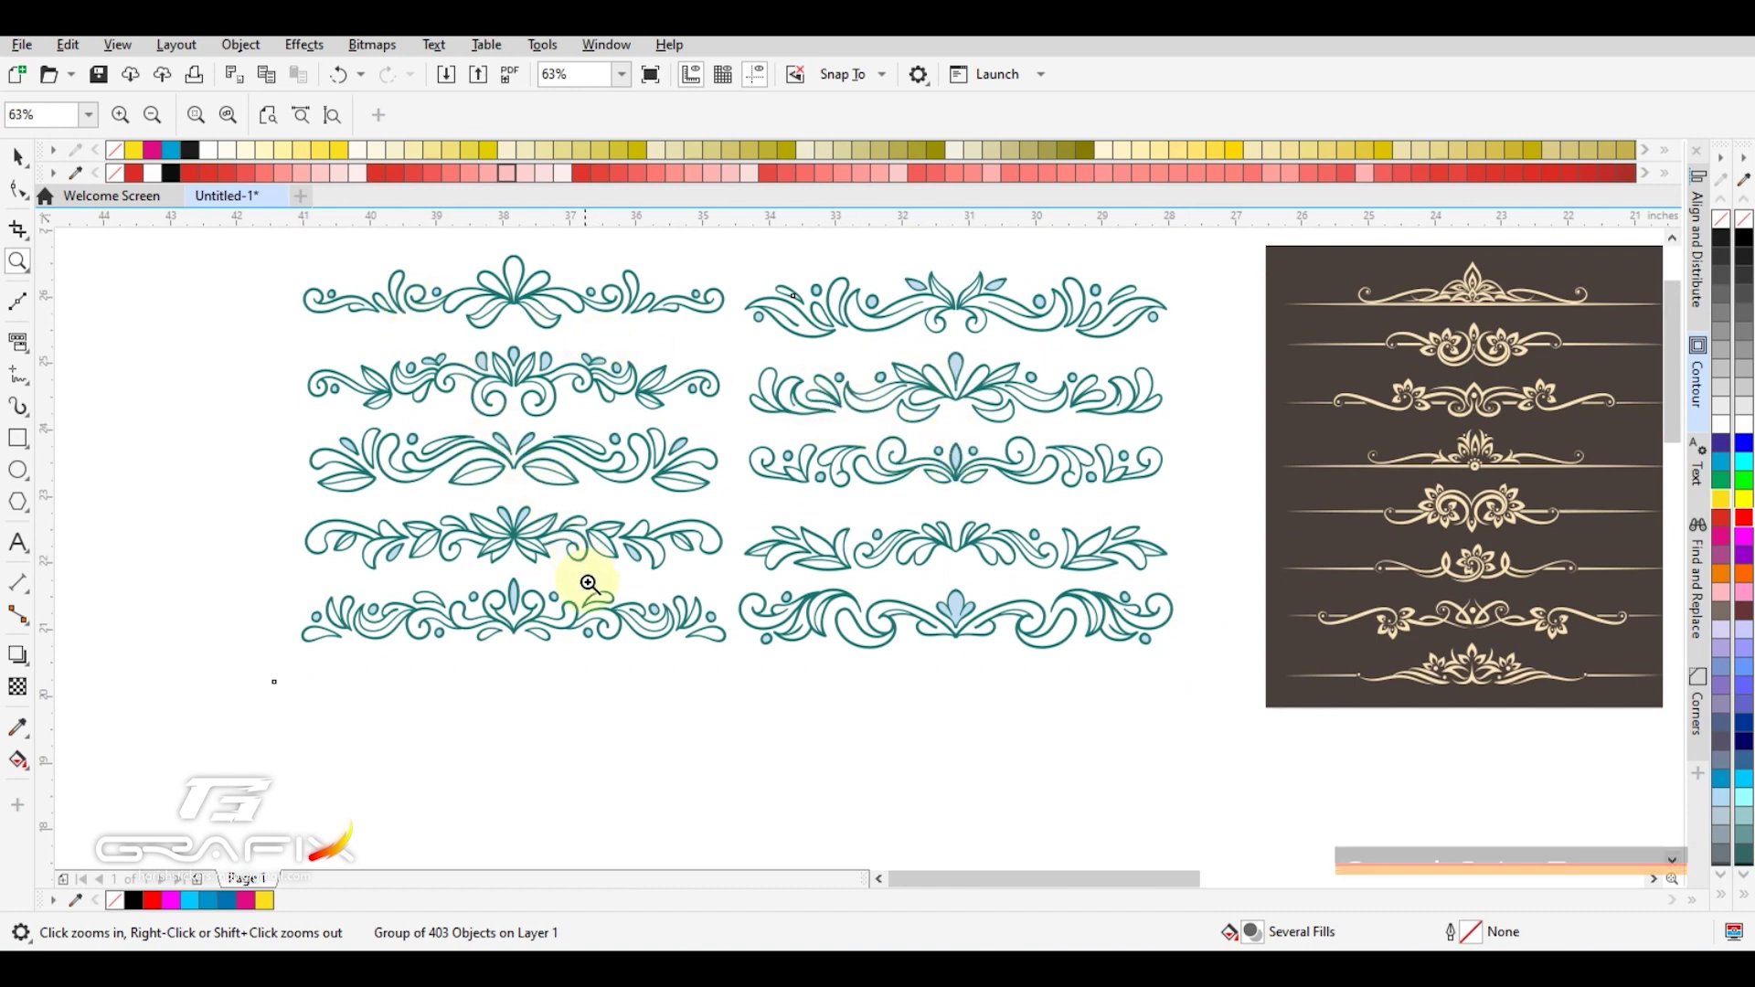
key(space)
click(918, 715)
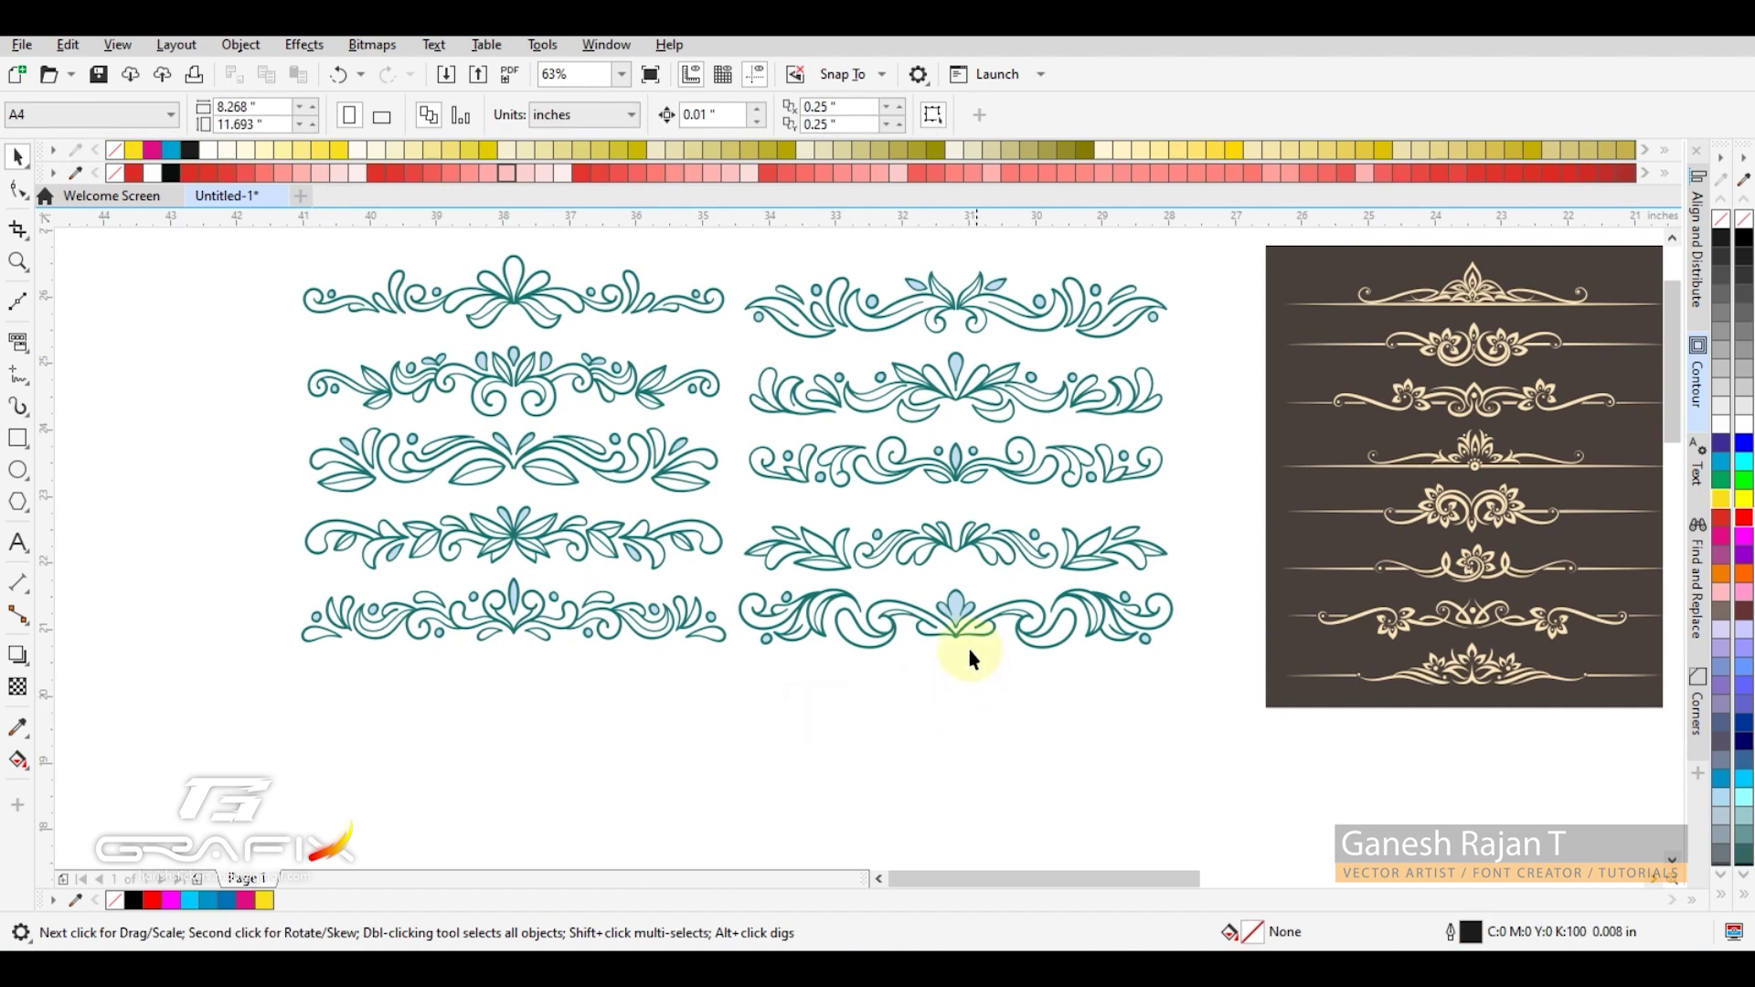
click(937, 547)
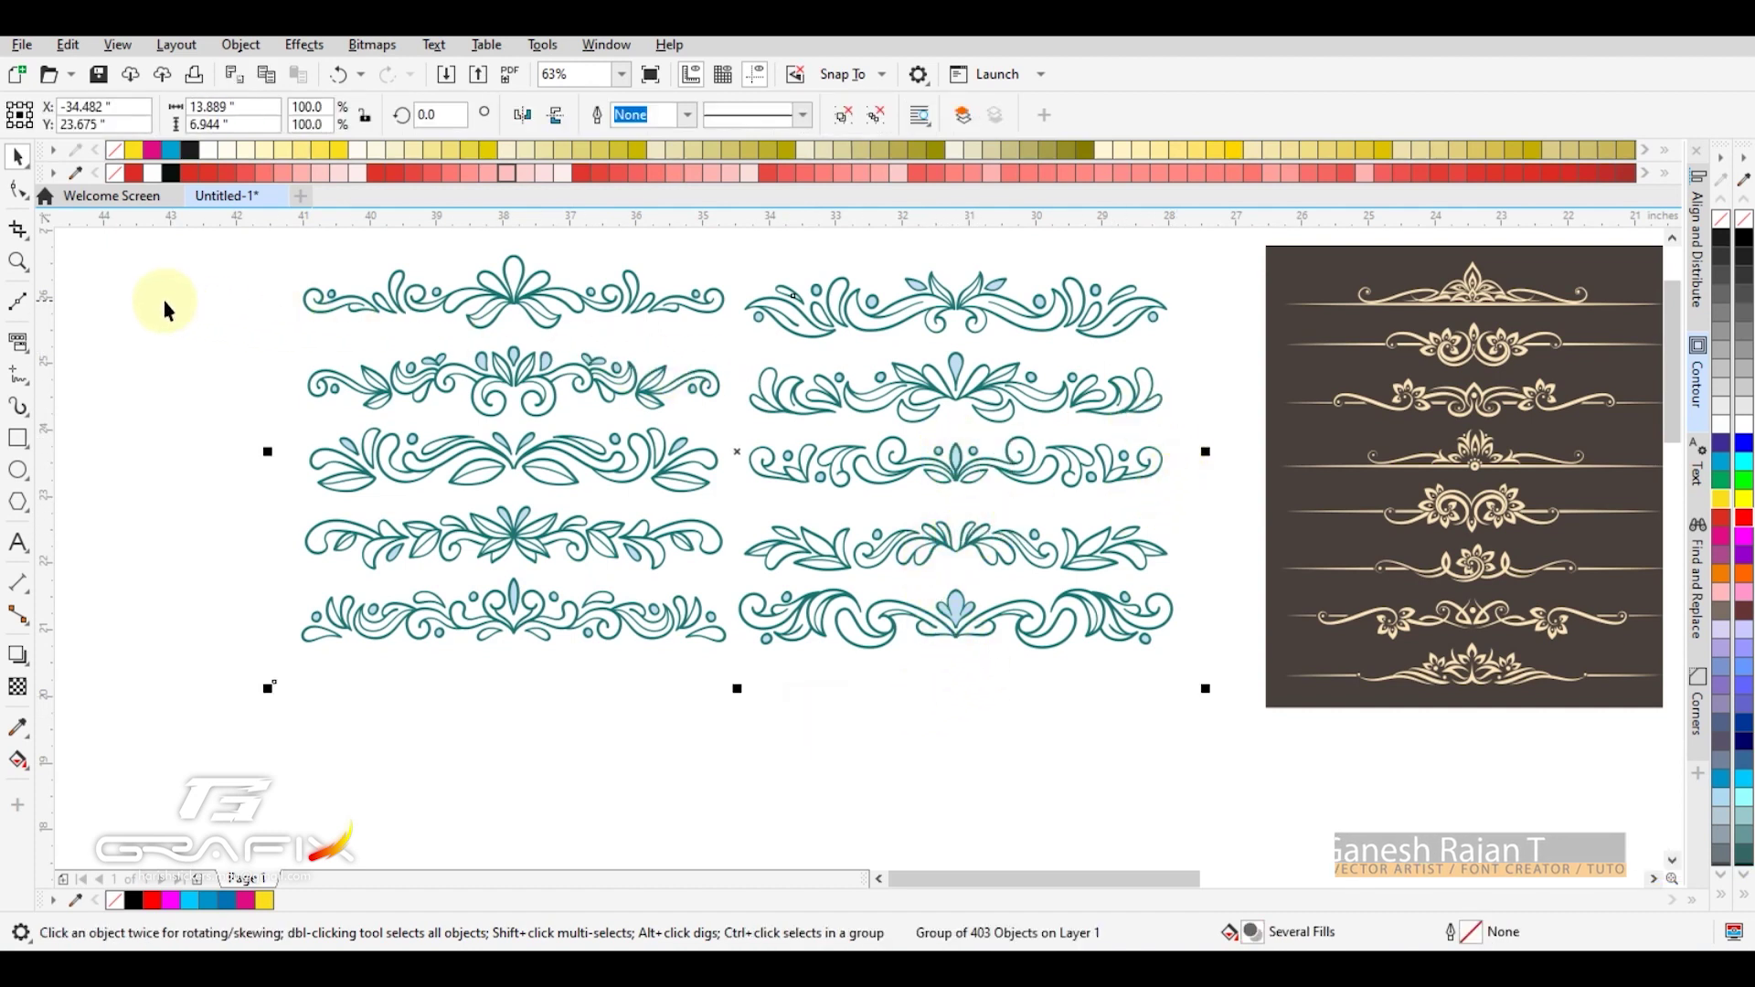
click(502, 474)
click(502, 456)
scroll(494, 412, down, 1)
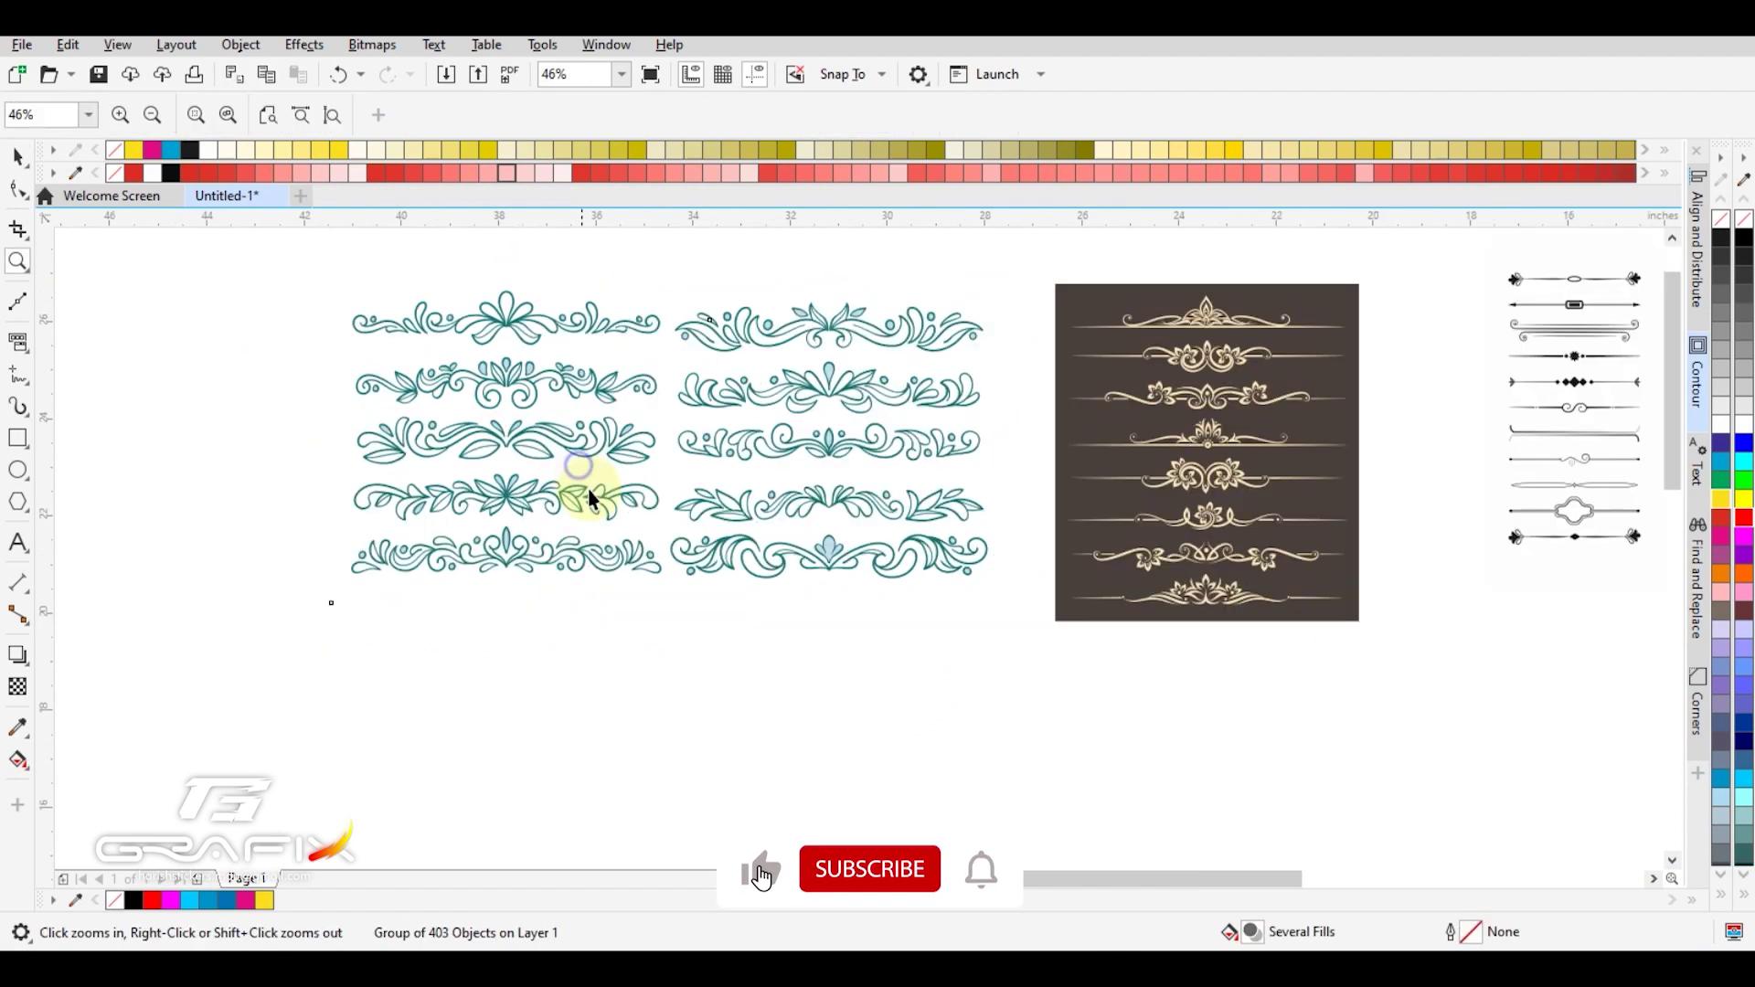
click(843, 114)
Select all pieces of the third divider in the left column and place them in the empty area below.
click(517, 448)
click(392, 430)
drag(302, 409, 672, 477)
drag(581, 439, 866, 733)
key(F2)
drag(561, 674, 1054, 830)
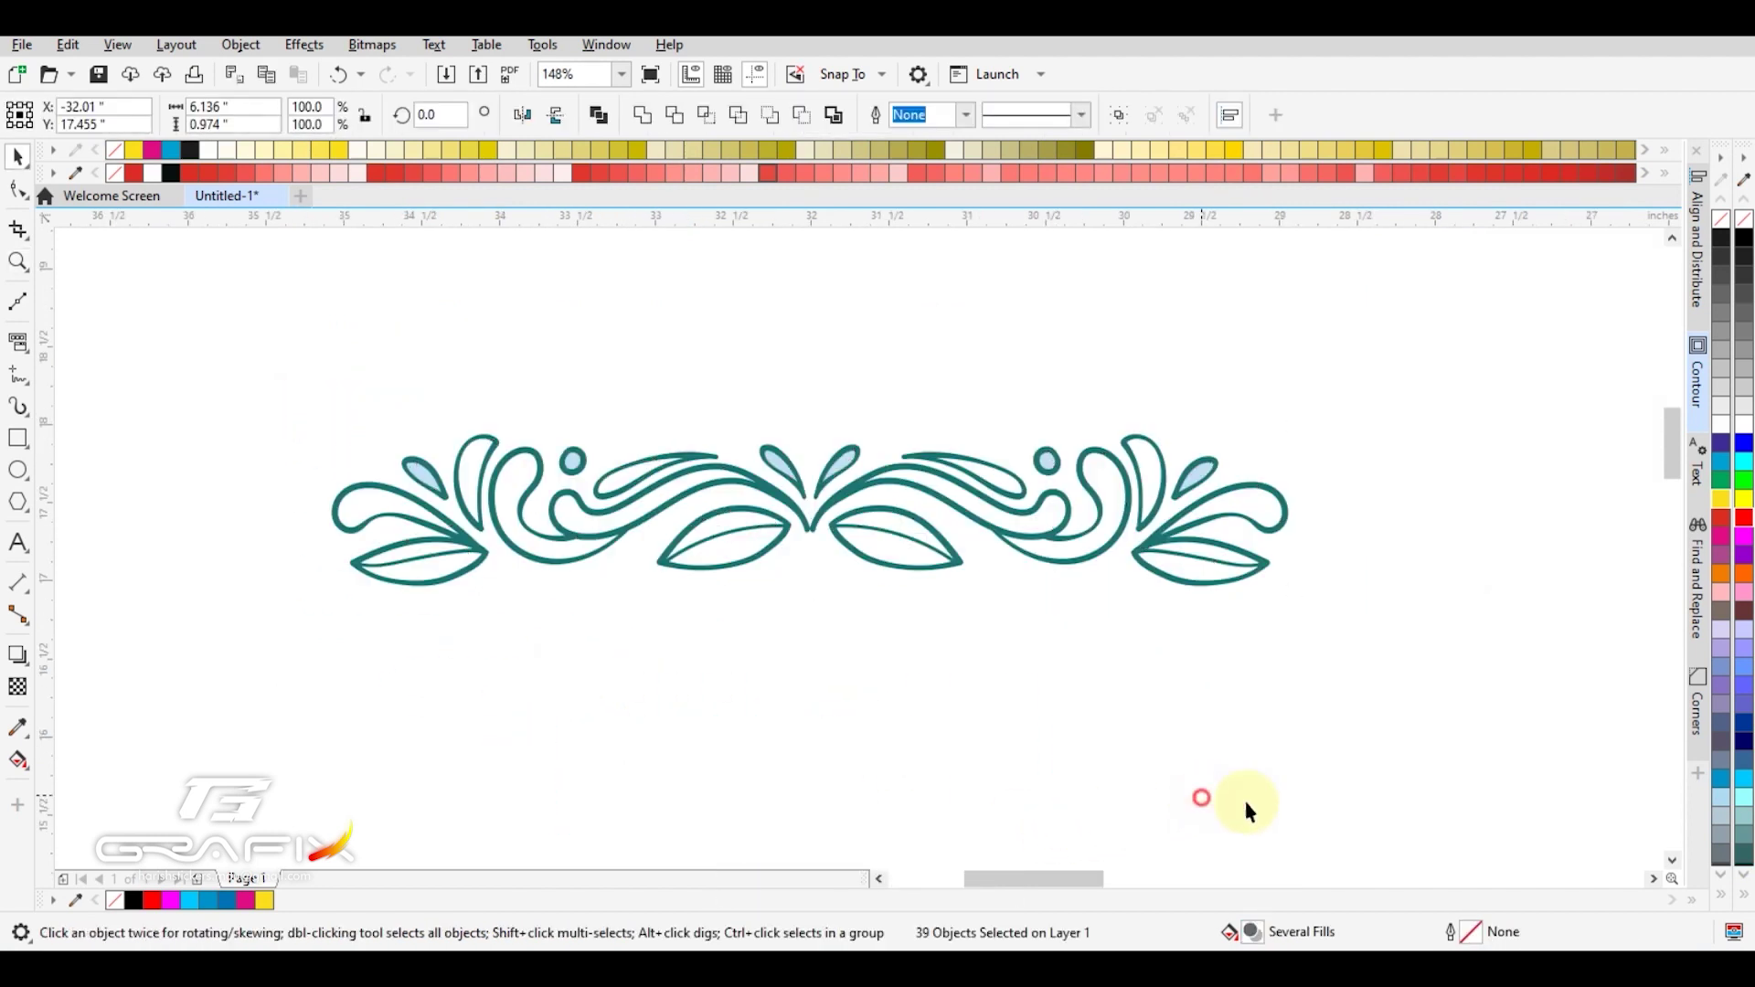
click(1211, 801)
Delete the small buds, dots and slender leaves above the middle scrolls of the separated divider.
drag(1426, 785, 894, 545)
click(785, 365)
key(Delete)
drag(881, 380, 1092, 540)
key(Delete)
drag(1115, 380, 1180, 462)
drag(734, 494, 756, 513)
key(Delete)
click(429, 476)
key(Delete)
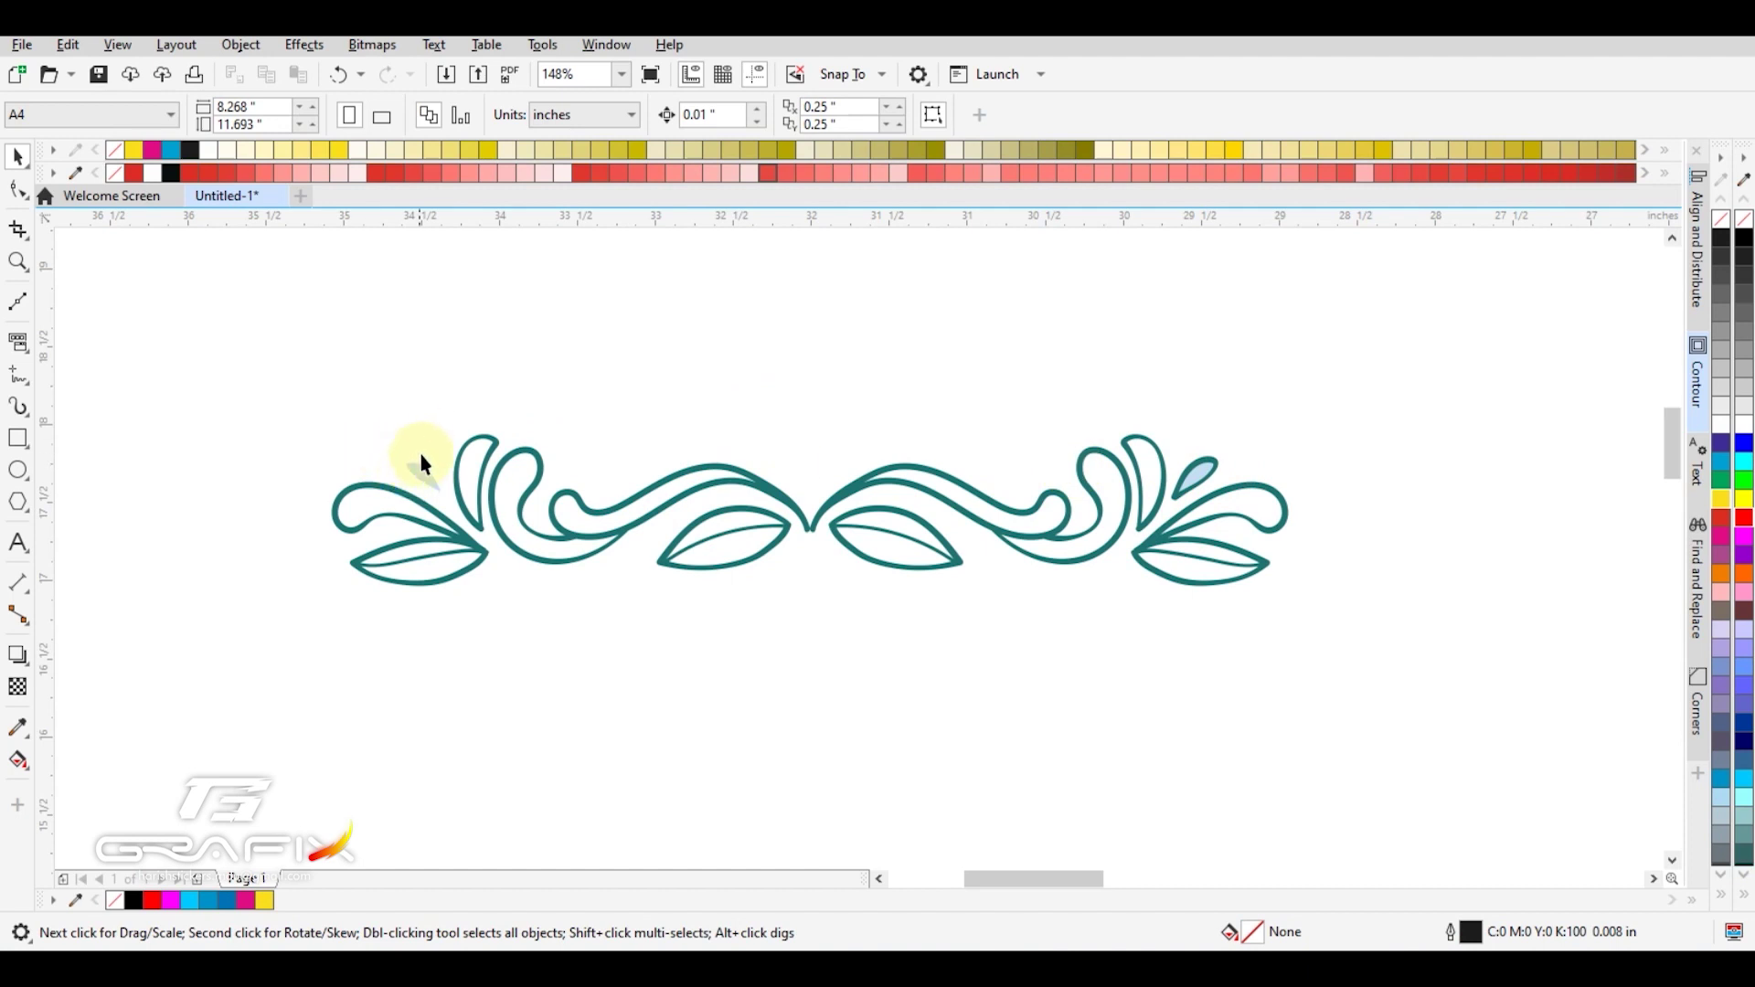
key(ctrl+z)
Delete the light blue fill piece inside the left teardrop petal, keeping its teal outline.
click(403, 406)
key(F2)
drag(334, 391, 570, 575)
drag(548, 349, 820, 525)
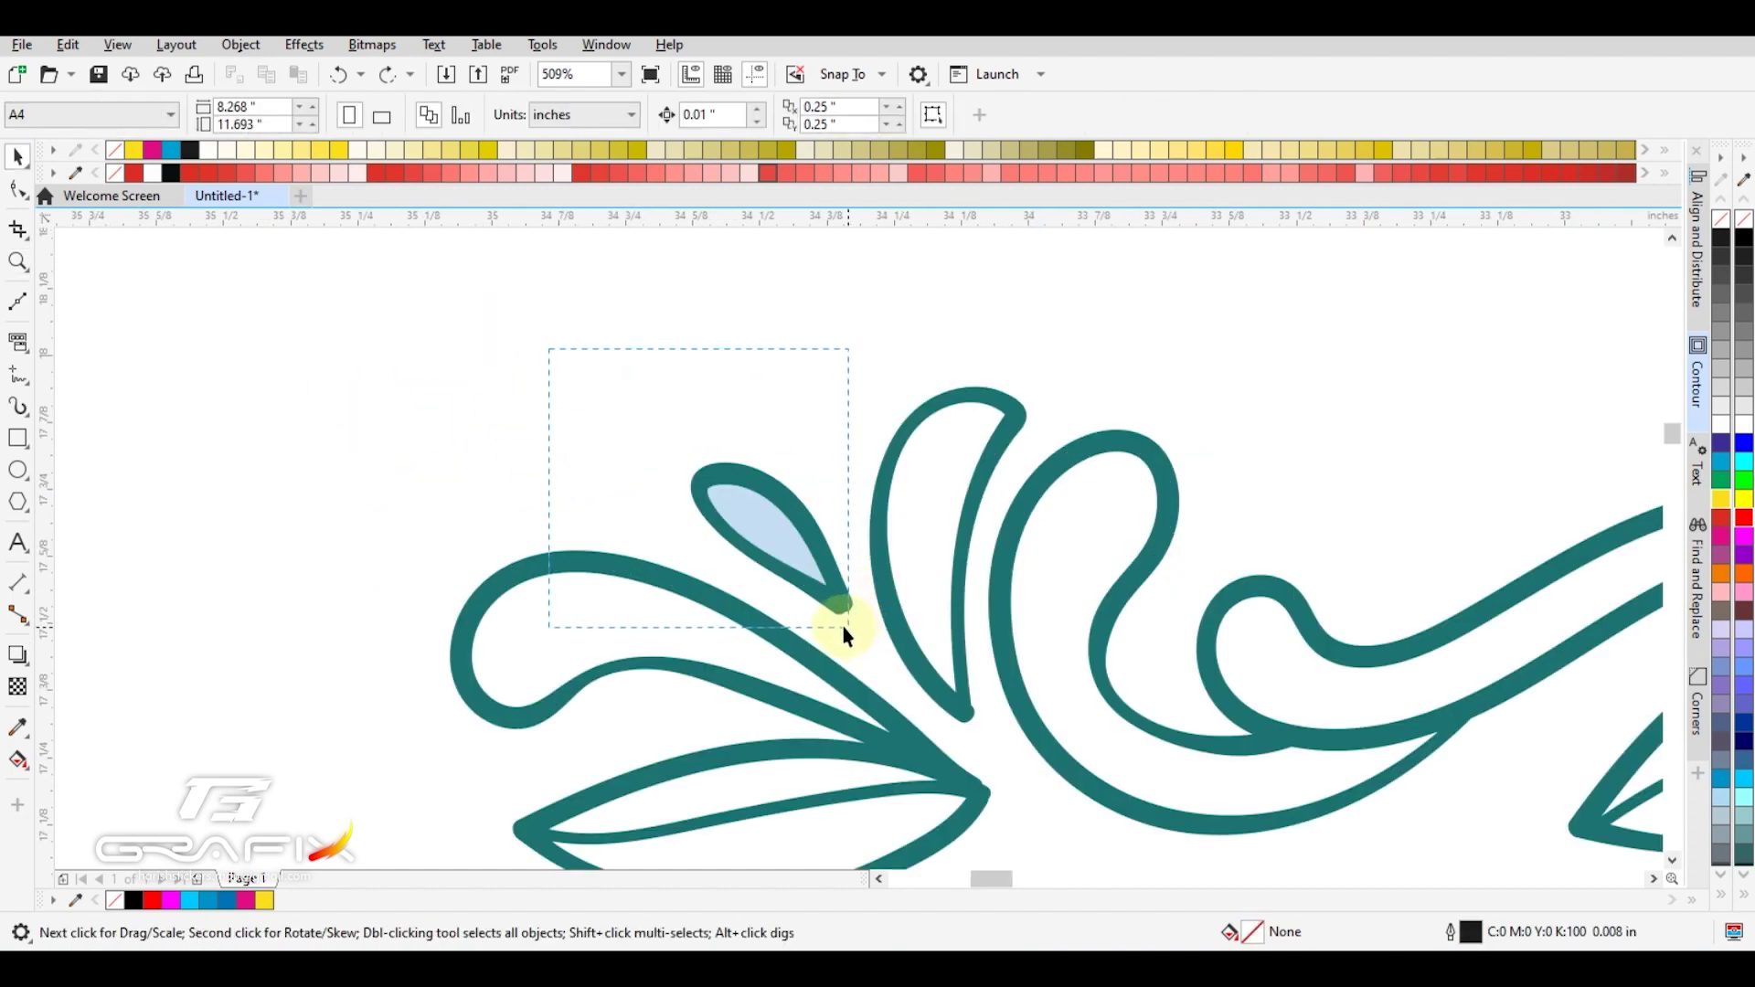
drag(847, 628, 839, 625)
key(Delete)
Delete the light blue fill piece inside the matching right teardrop petal.
key(F2)
right_click(1027, 560)
drag(1056, 399, 1281, 594)
key(space)
drag(1101, 558, 1110, 576)
key(Delete)
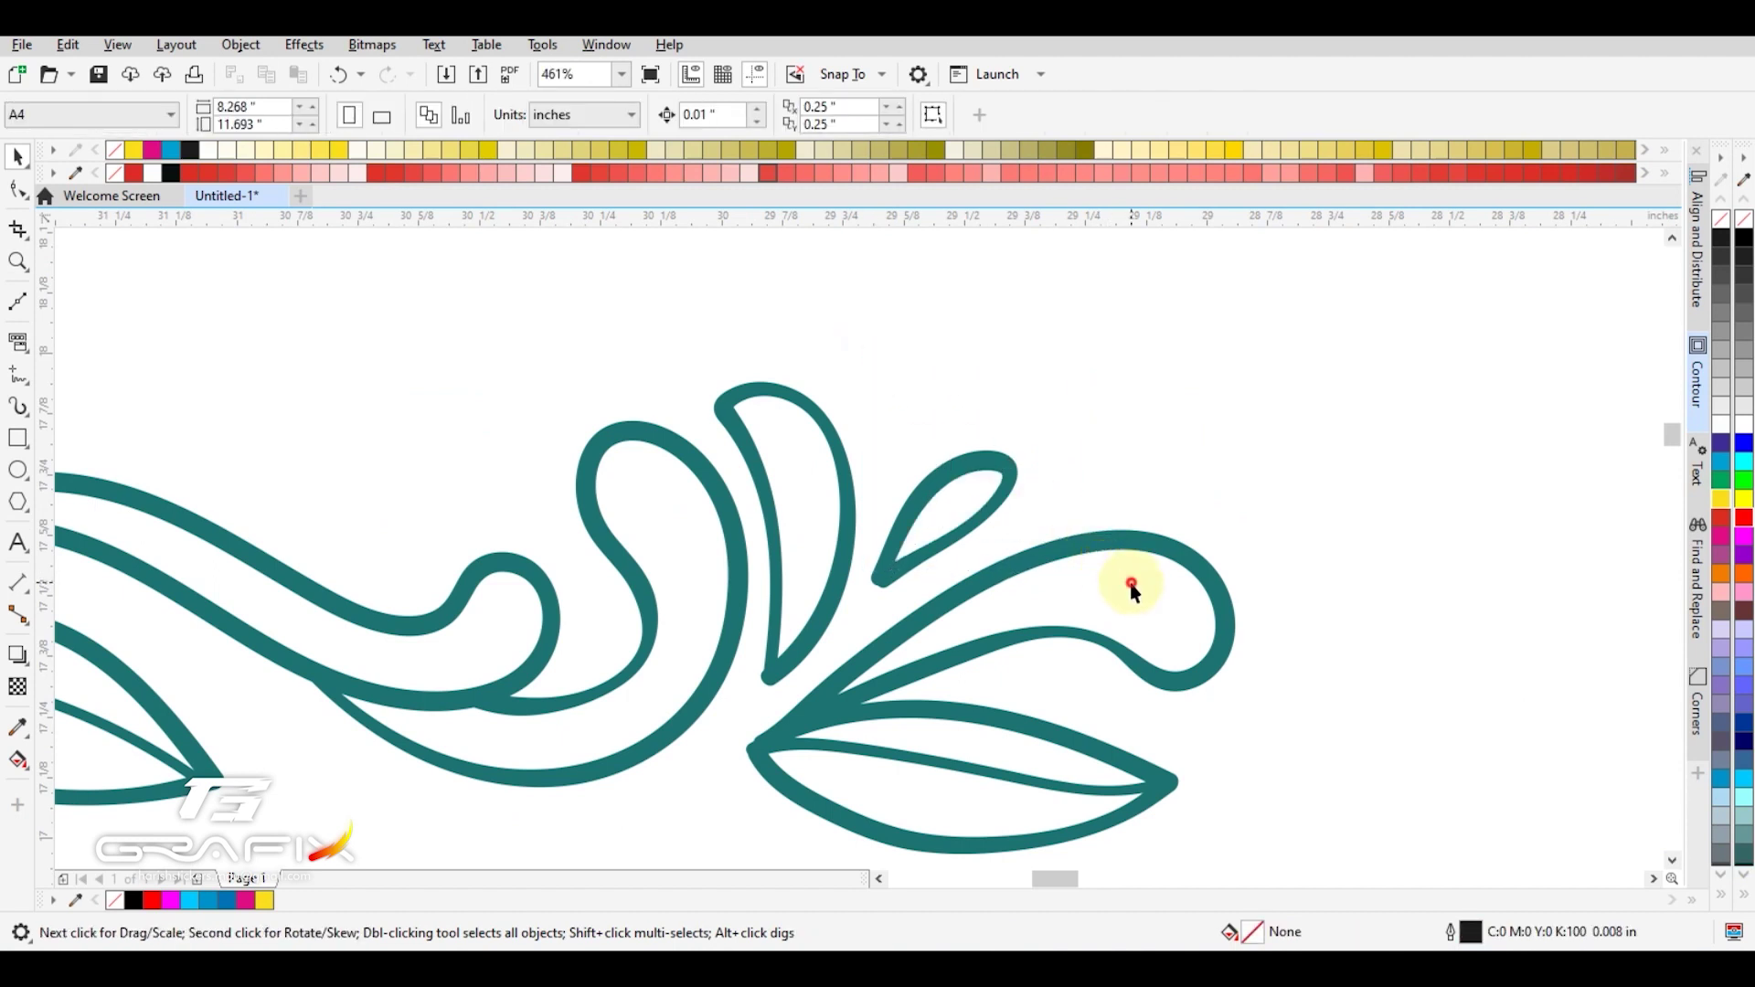
Delete the white inner fill pieces of the leaf, petals and scroll in the divider's right half.
click(1132, 589)
key(space)
right_click(1143, 565)
key(space)
key(Delete)
click(1211, 574)
key(Delete)
click(1212, 556)
key(Delete)
click(1157, 470)
key(Delete)
click(1110, 474)
key(Delete)
click(1055, 510)
key(Delete)
Delete the two leaves below the scrolls at the divider's centre.
click(896, 523)
drag(976, 609, 790, 486)
key(Delete)
drag(821, 614, 644, 468)
key(Delete)
Delete the white inner fill pieces of the scroll in the divider's left half and check the neighbouring petals.
click(600, 524)
key(Delete)
click(536, 551)
key(Delete)
click(476, 472)
click(404, 553)
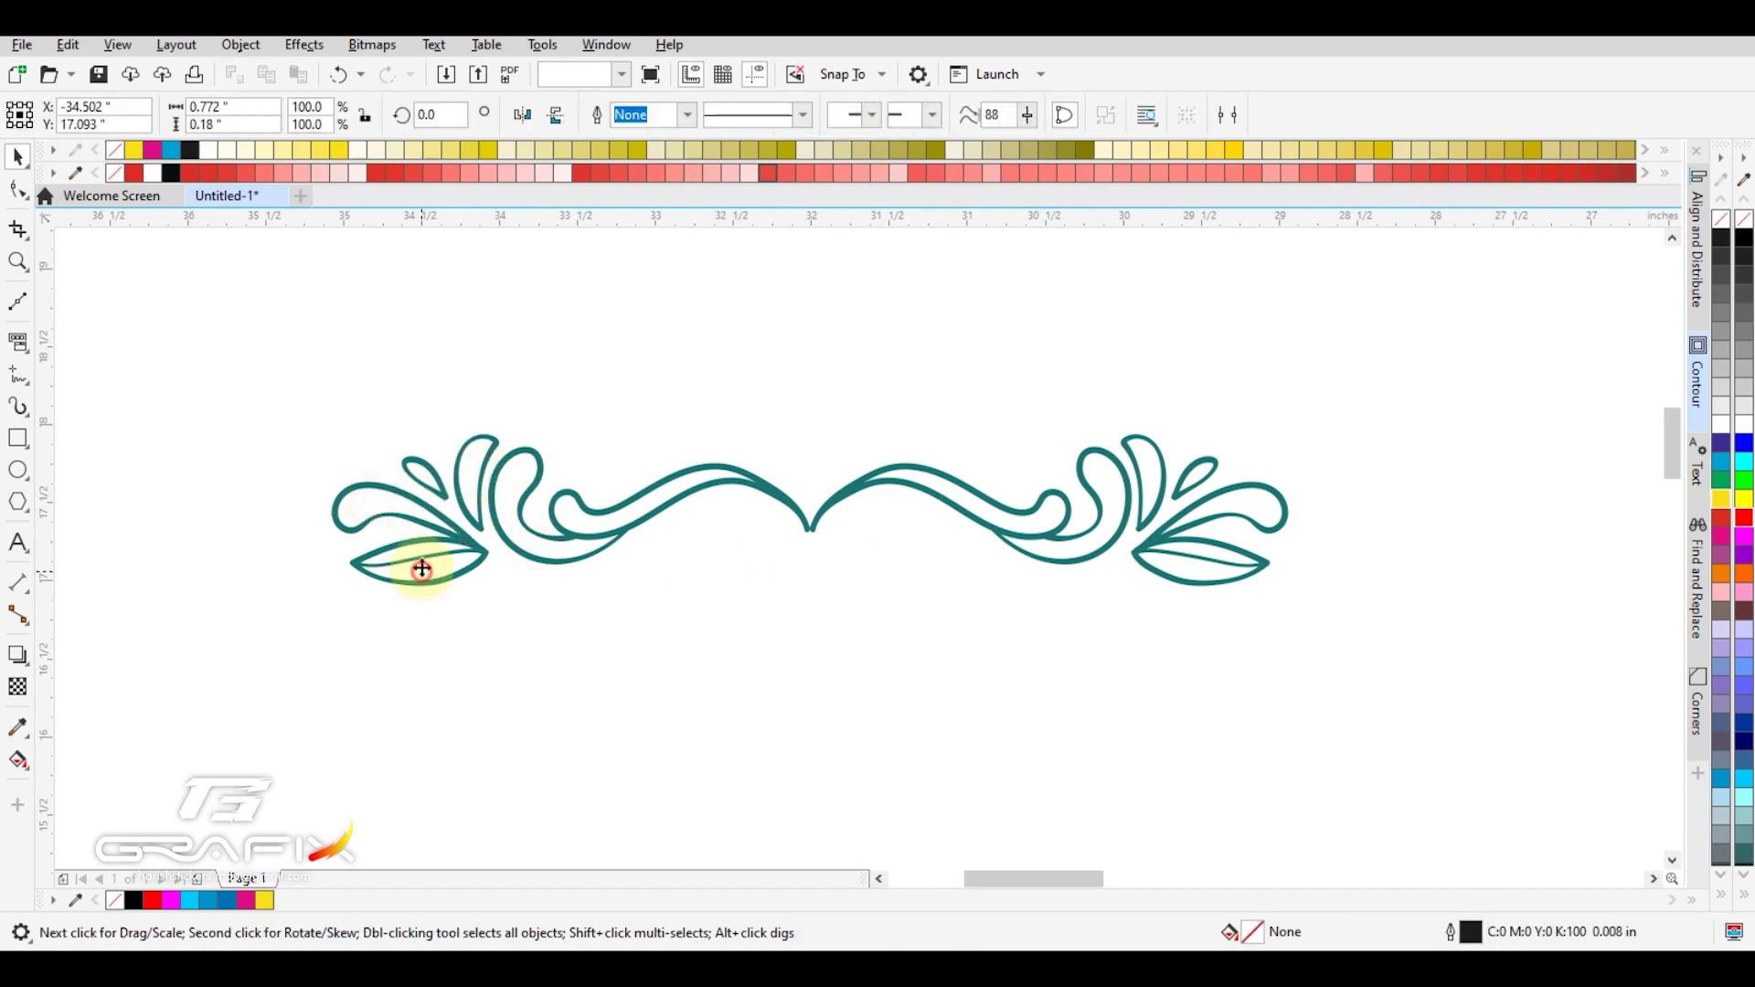
Combine all remaining divider shapes and break them apart into separate solid curves.
drag(297, 368, 1335, 720)
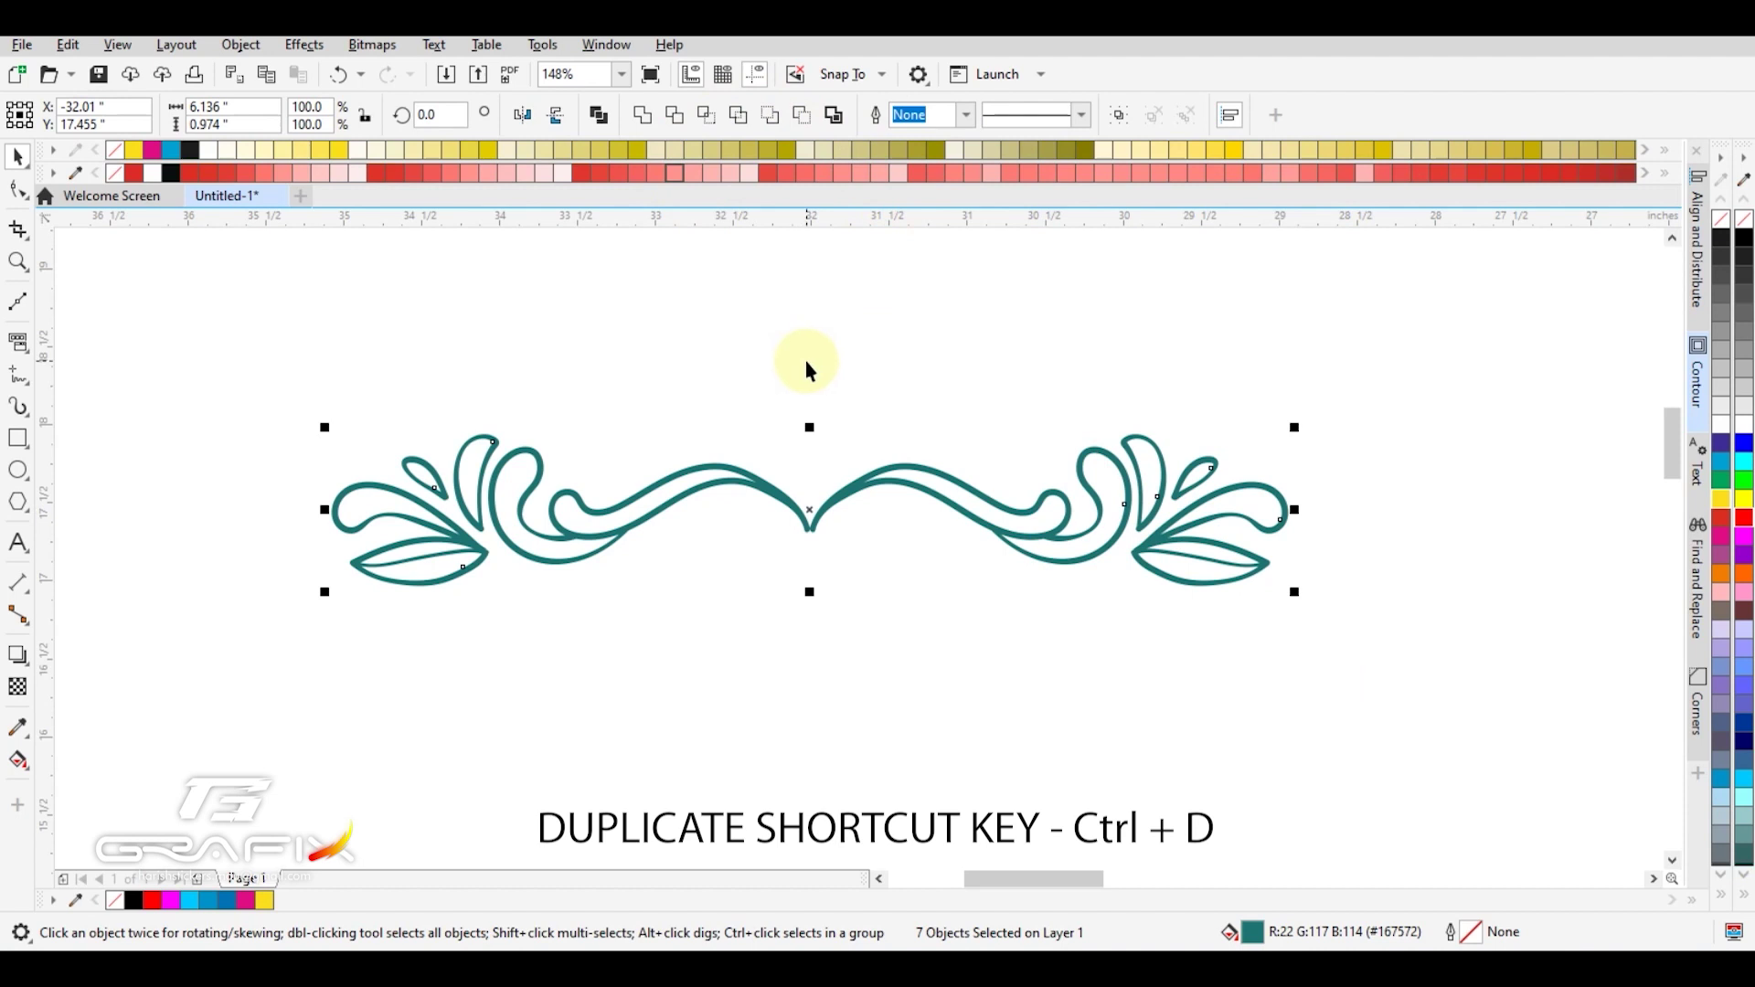
click(598, 116)
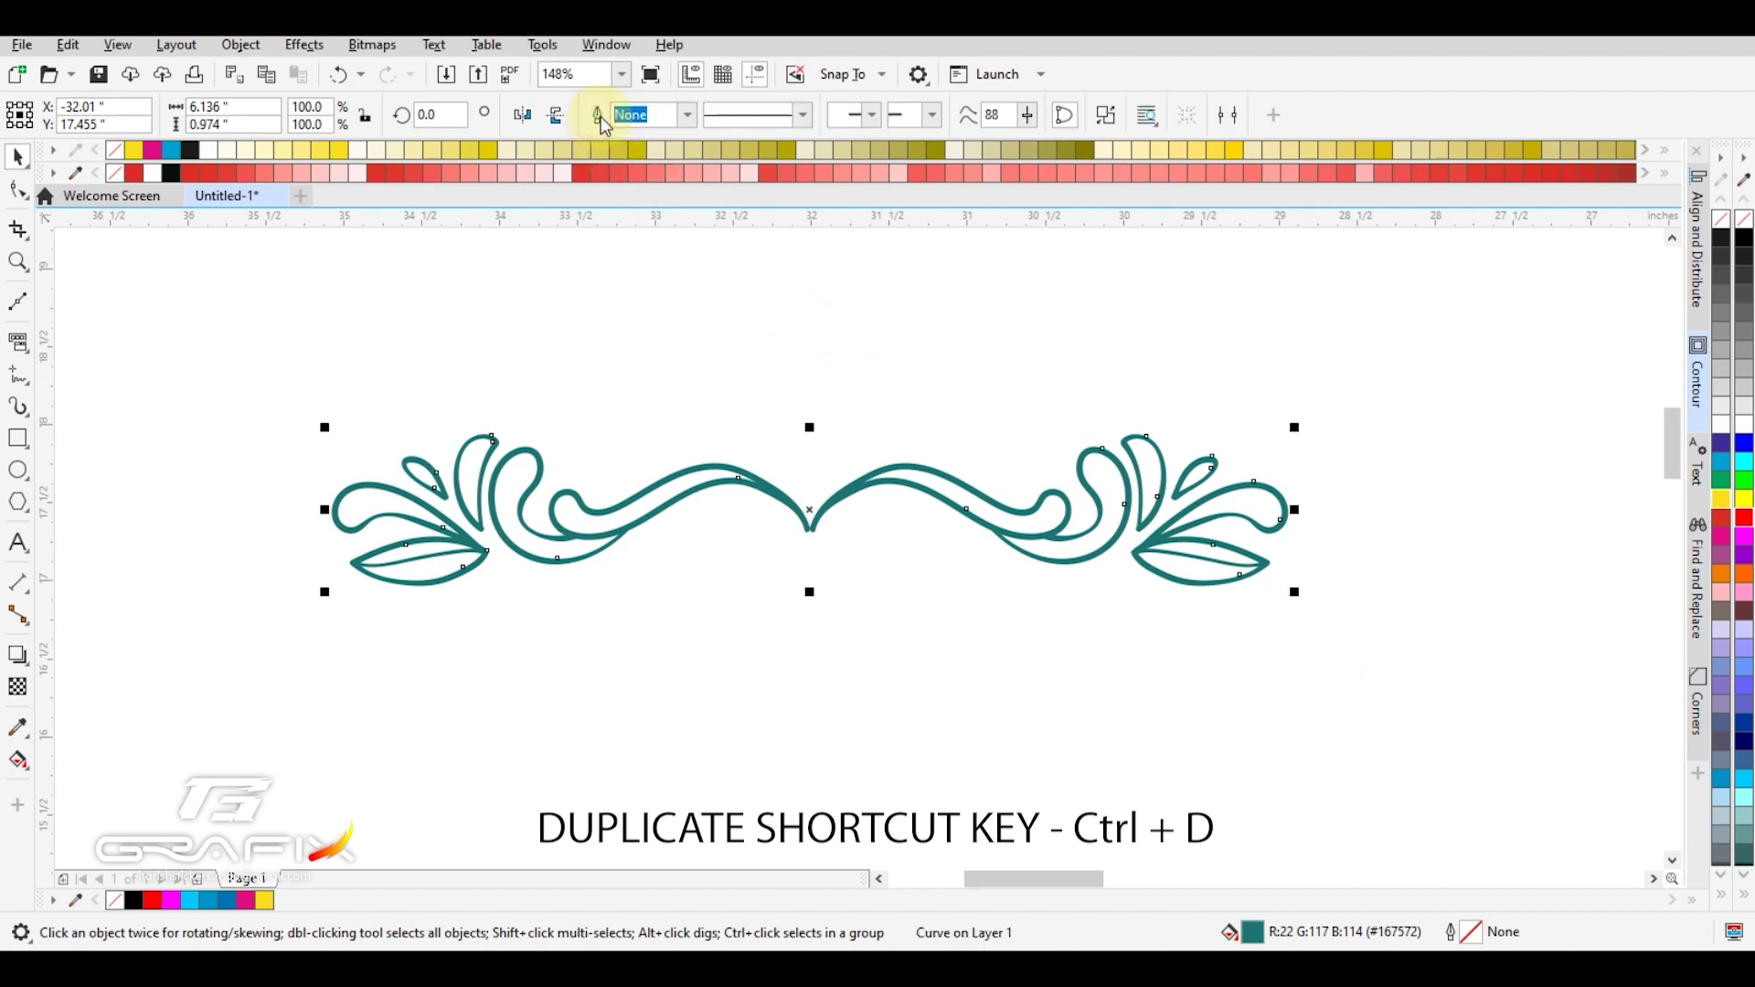
click(789, 343)
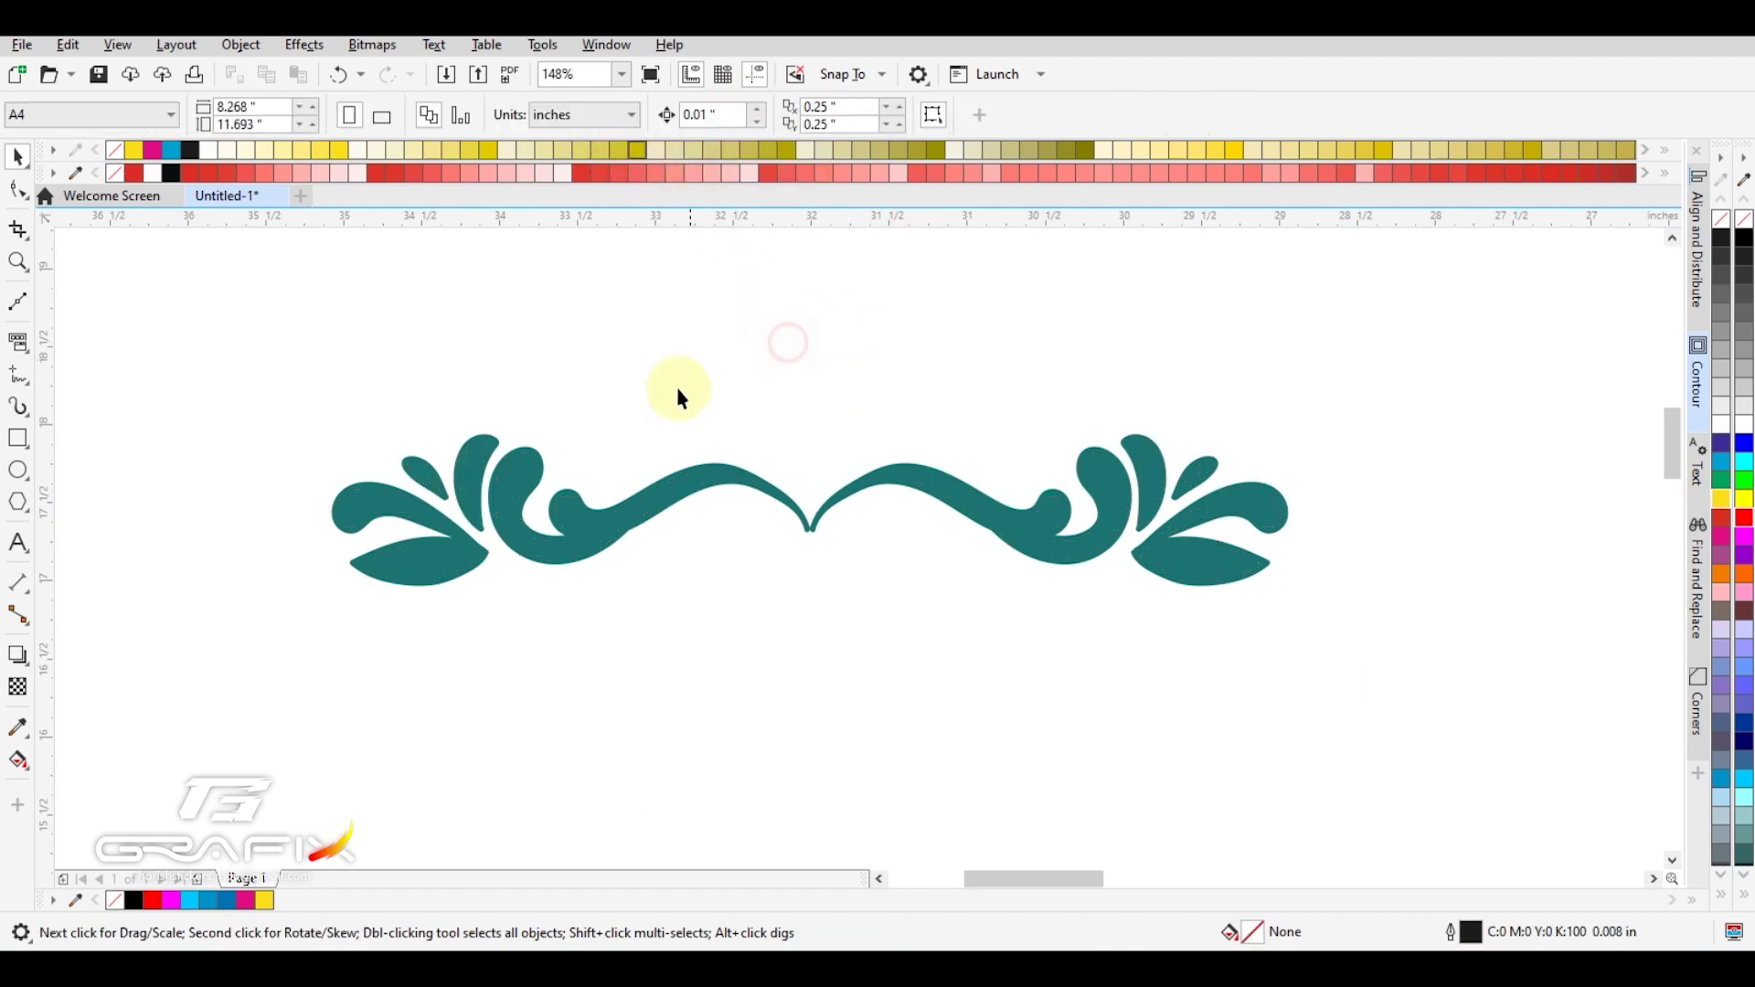
Try moving the petals of the right cluster away one at a time, undoing each move.
click(1139, 457)
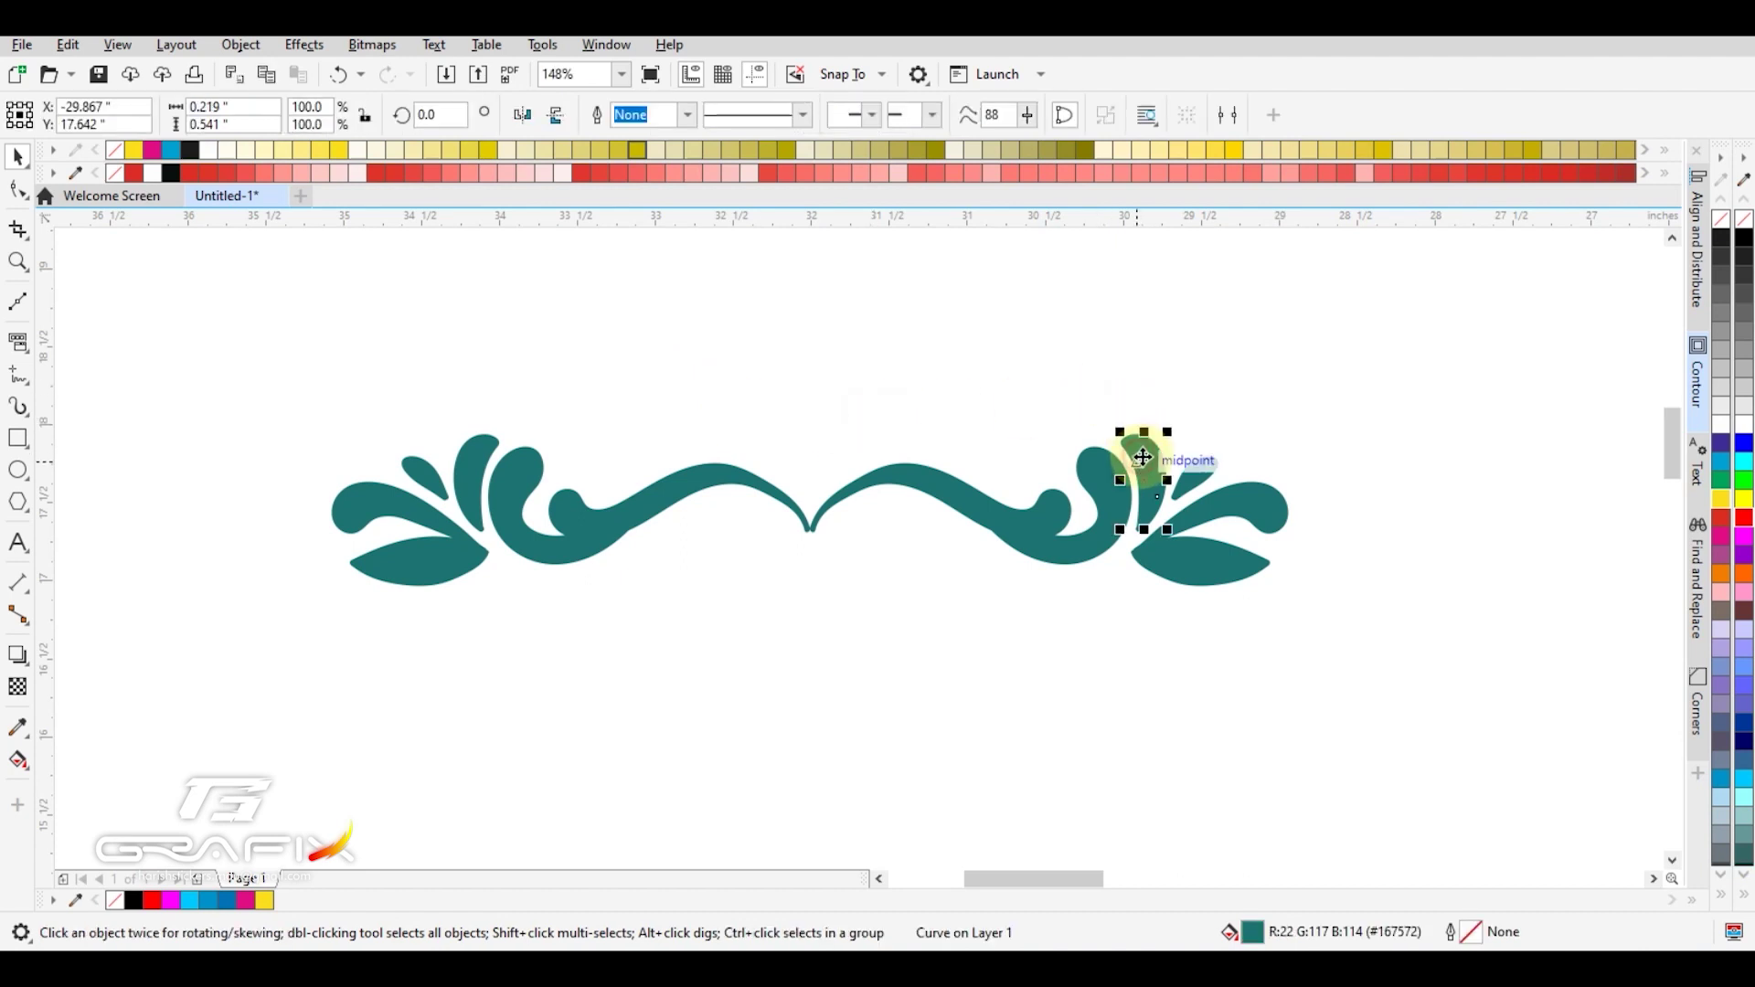
drag(1152, 476, 1159, 383)
key(ctrl+z)
drag(1201, 468, 1222, 390)
key(ctrl+z)
drag(1265, 491, 1299, 401)
key(ctrl+z)
Pull the overlapping inner curves off the leaf, petal and scroll in the right half and delete them.
drag(1216, 568, 1300, 512)
key(Delete)
drag(1144, 473, 1145, 402)
key(Delete)
key(ctrl+z)
drag(1108, 483, 1087, 378)
key(Delete)
drag(1024, 521, 1029, 394)
key(Delete)
Pull the overlapping inner curves off the scroll, petals and leaf in the left half and delete them.
drag(704, 483, 702, 367)
key(Delete)
drag(528, 546, 536, 418)
key(Delete)
drag(473, 466, 431, 391)
key(Delete)
key(Delete)
drag(359, 508, 335, 411)
key(Delete)
drag(419, 561, 395, 363)
key(Delete)
drag(434, 561, 349, 357)
key(ctrl+z)
click(1324, 655)
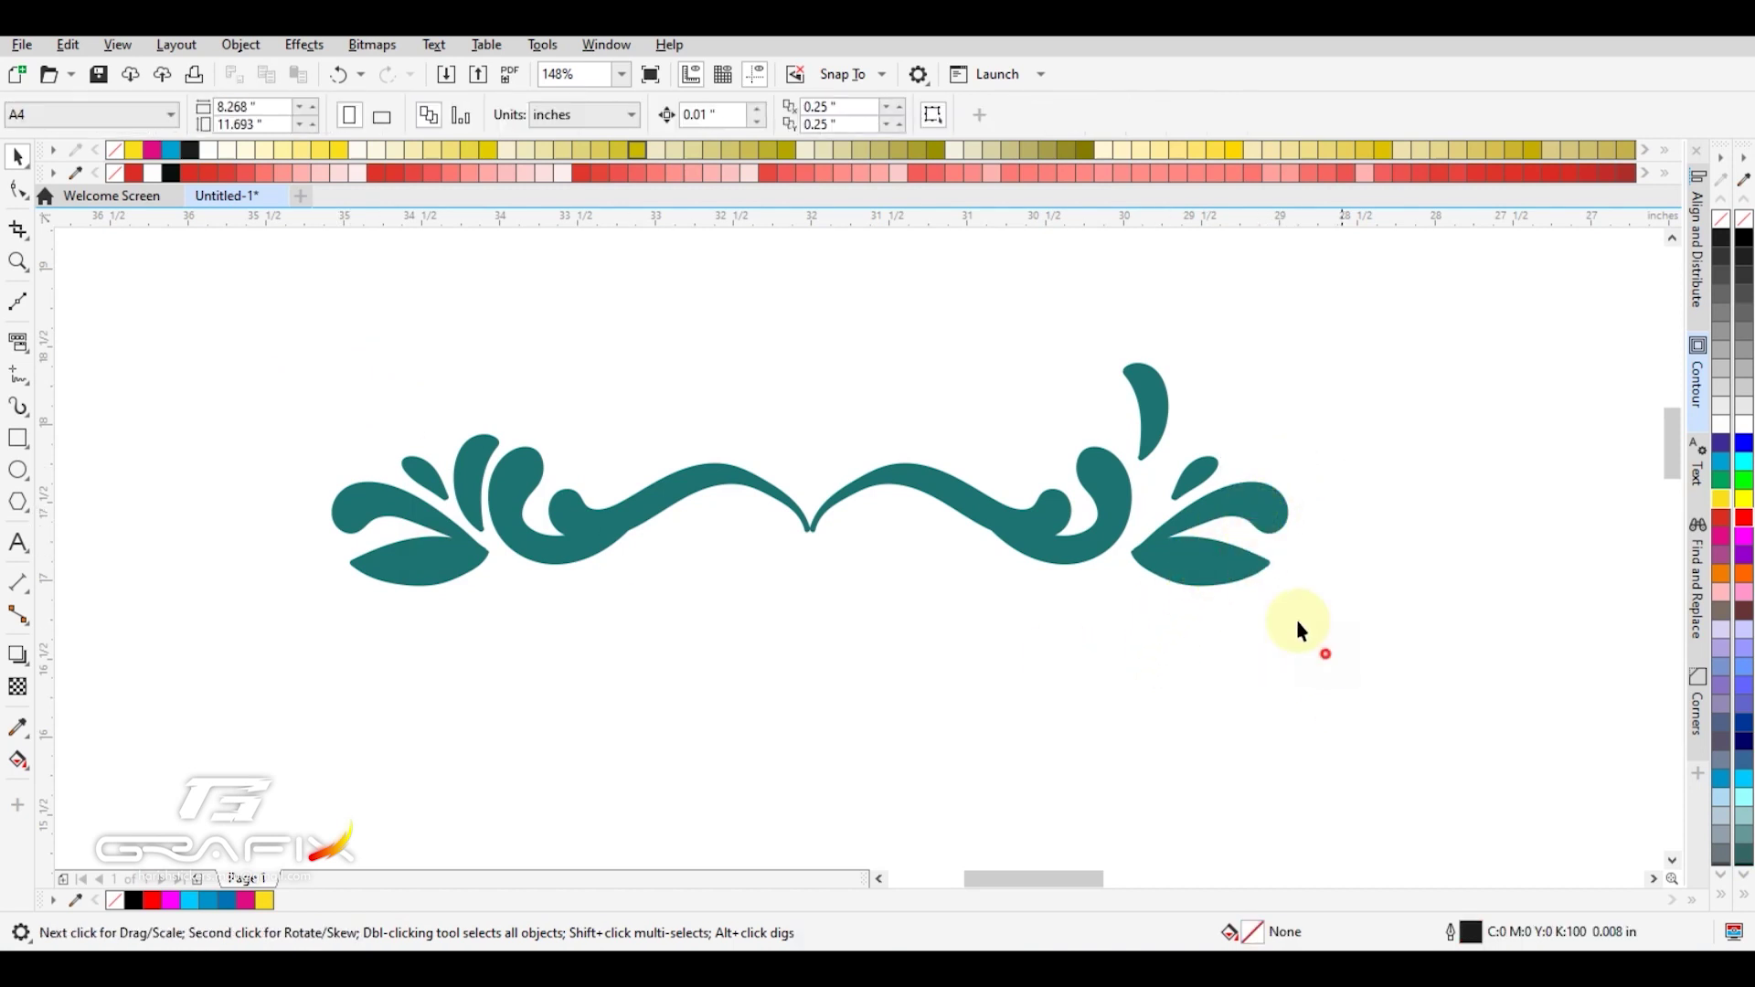
Move the raised petal back between the scroll and teardrop of the right cluster and fine-tune its position.
drag(1162, 407, 1170, 464)
key(Up)
key(Right)
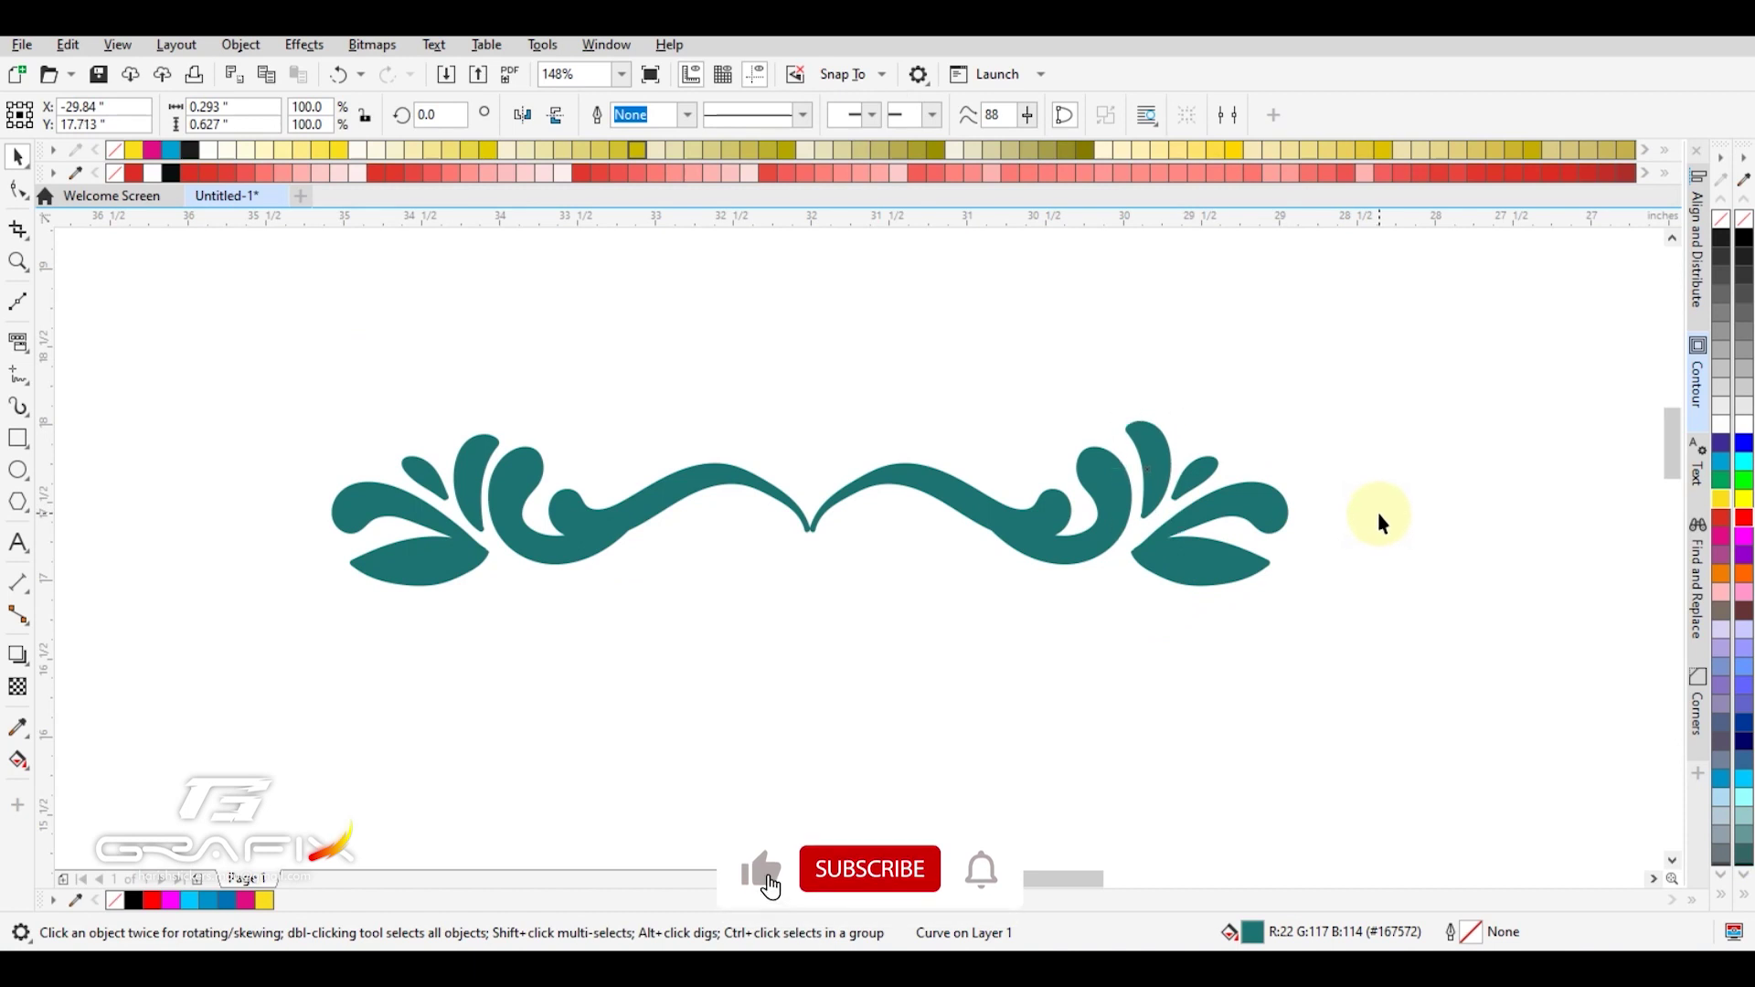
key(ctrl+z)
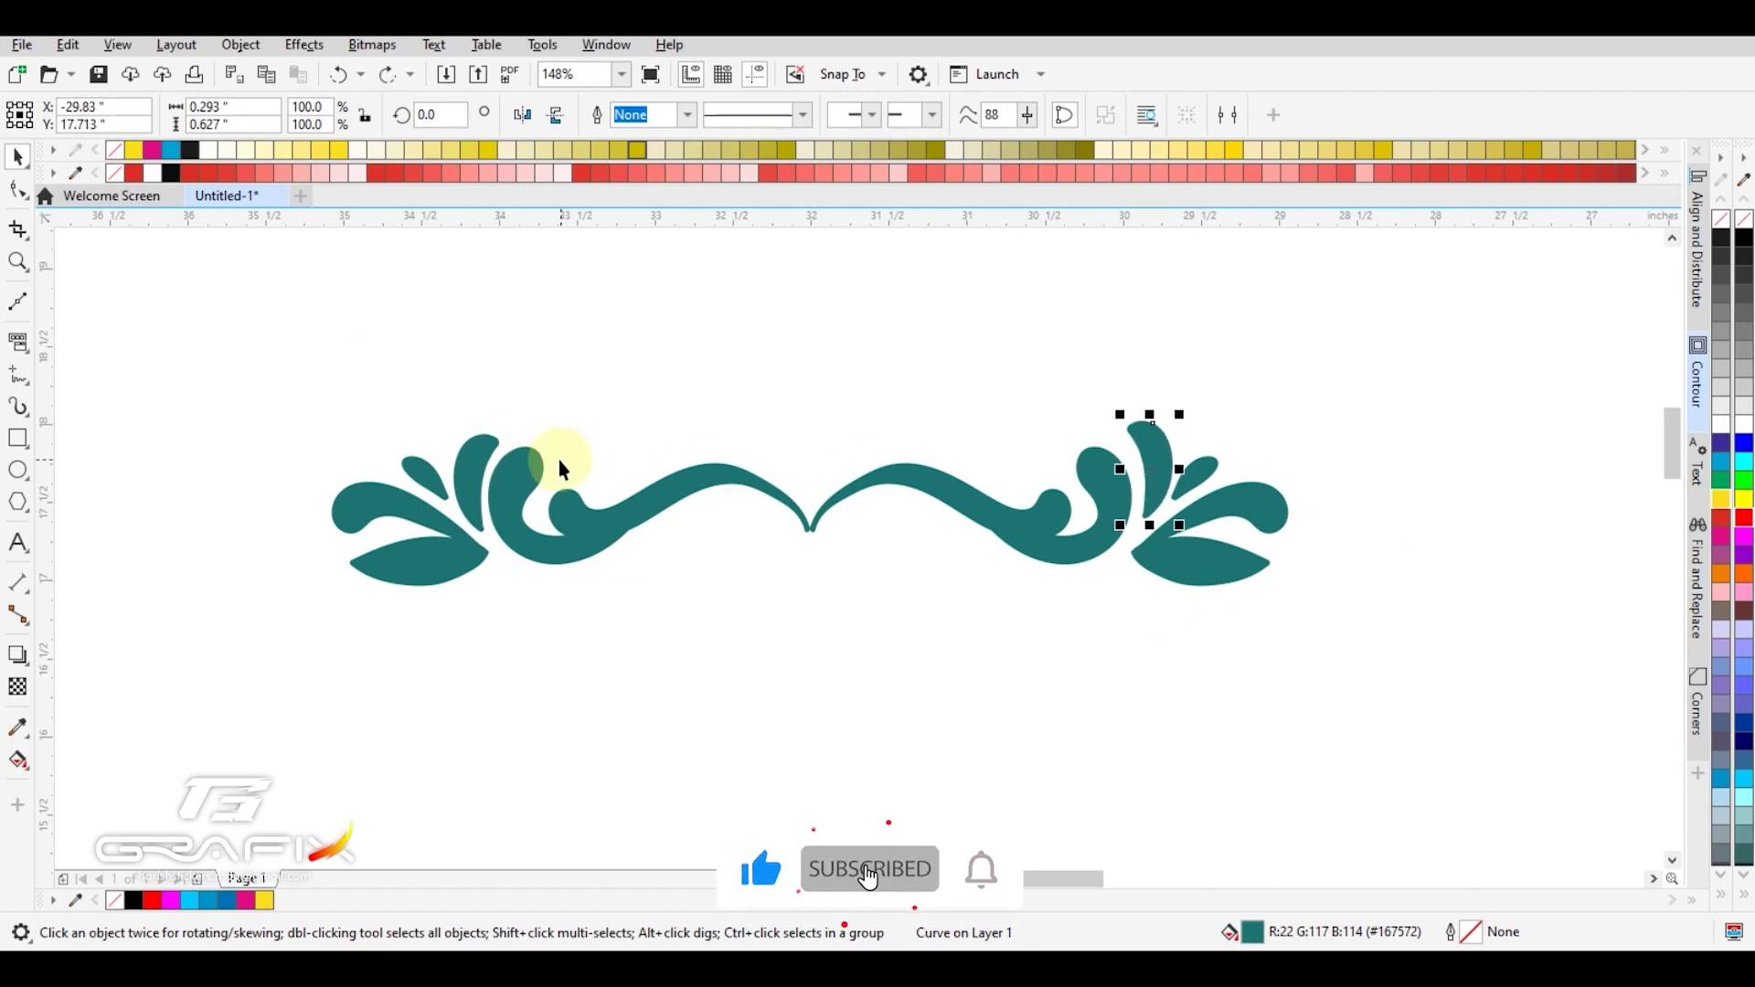
Return the right cluster's petal to its raised position and align its top with the matching petal of the left cluster.
key(ctrl+z)
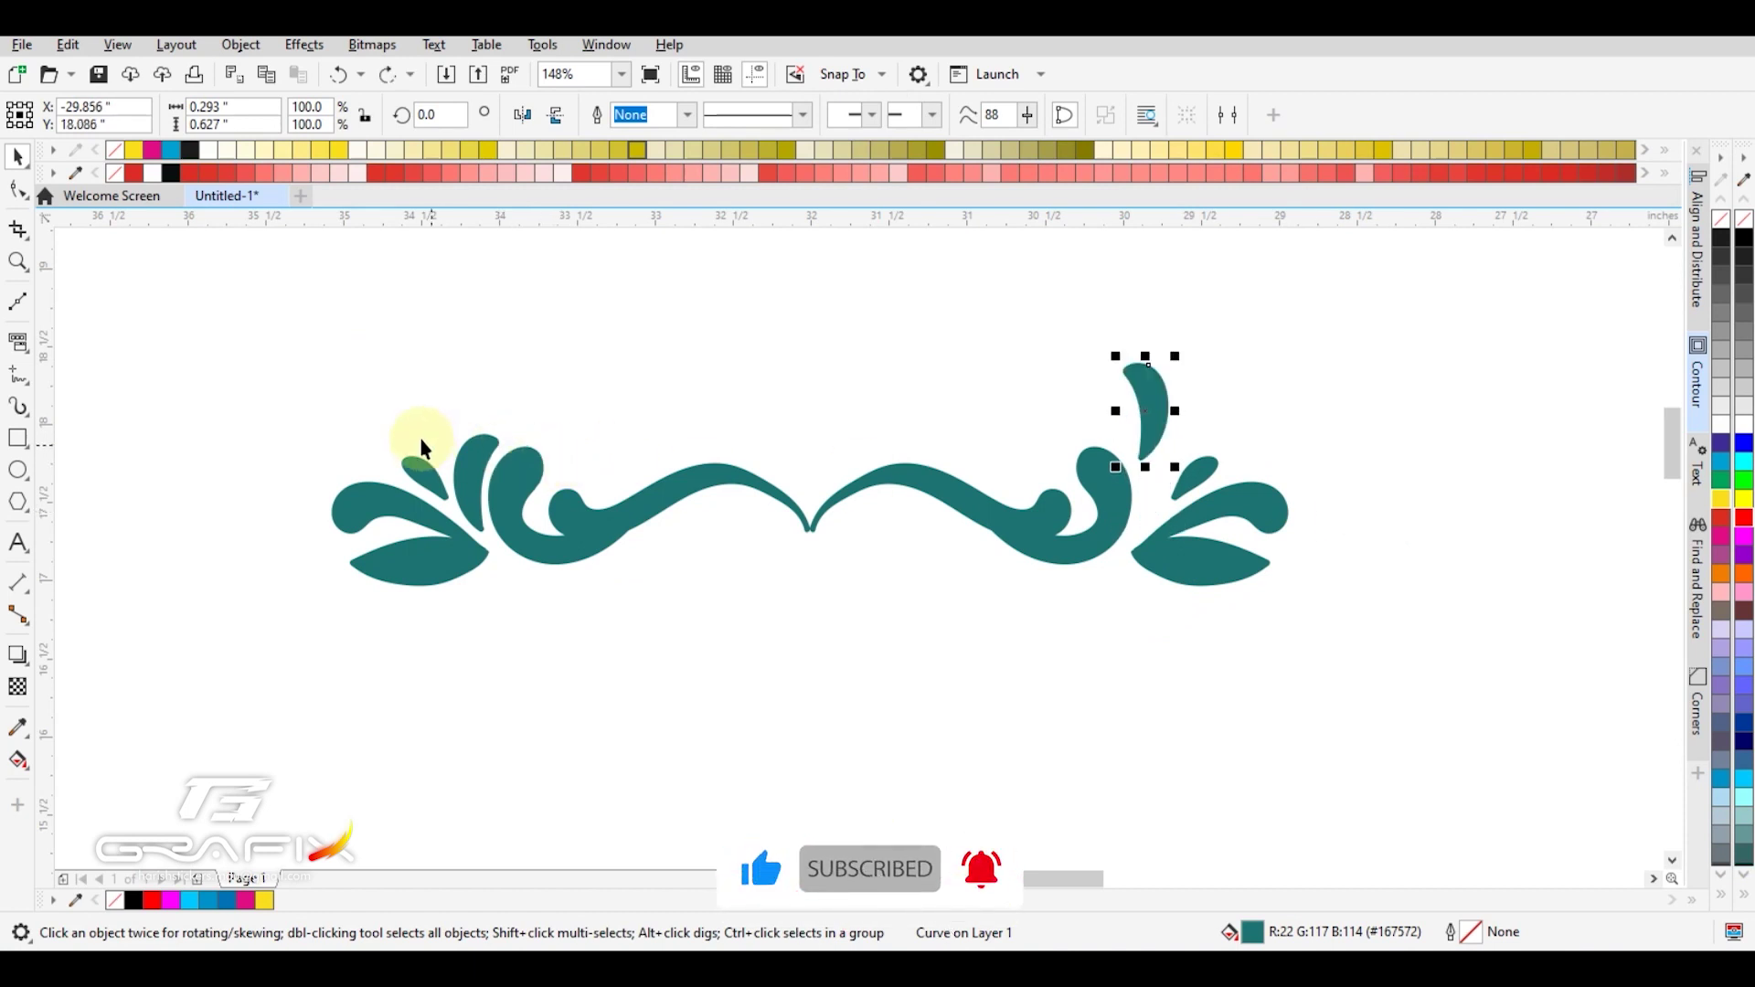
shift+click(462, 451)
key(t)
click(598, 411)
Combine all shapes of the divider into one curve object and move it a little lower.
drag(262, 373, 1366, 649)
key(ctrl+l)
drag(1105, 555, 1105, 692)
key(z)
right_click(1138, 654)
drag(1063, 906, 1077, 927)
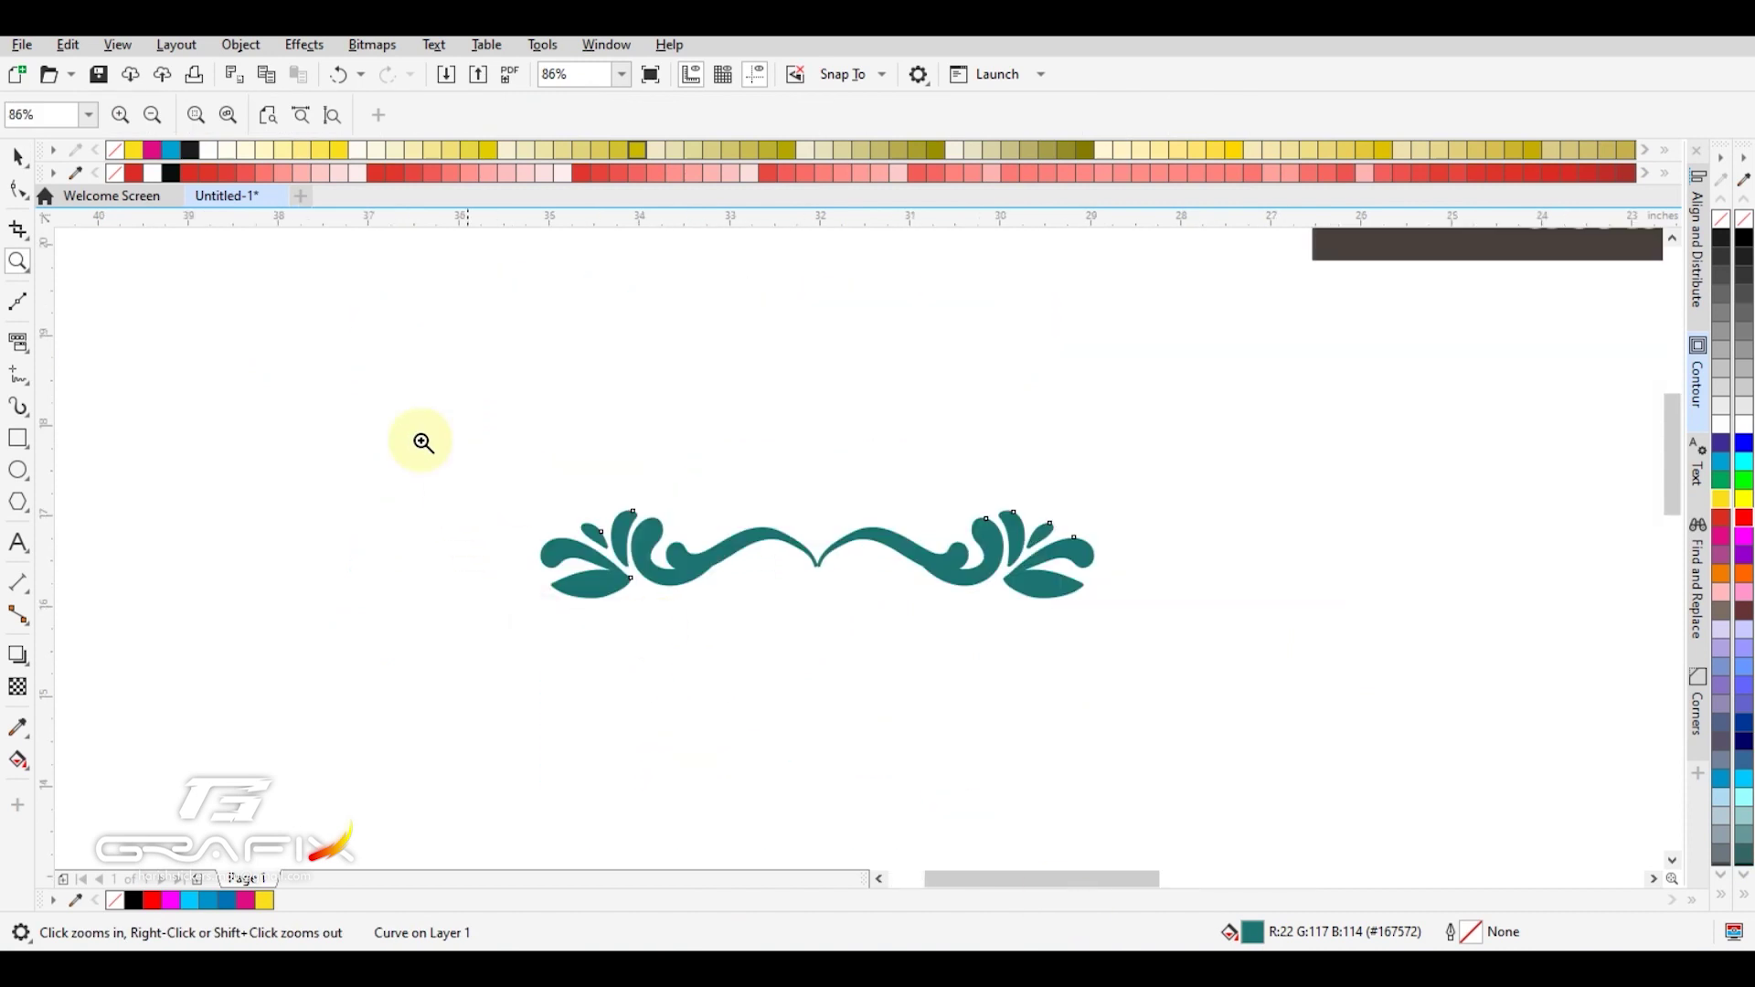
Flip the combined divider vertically and shift it slightly downward to make room above it.
drag(352, 399, 1404, 814)
key(space)
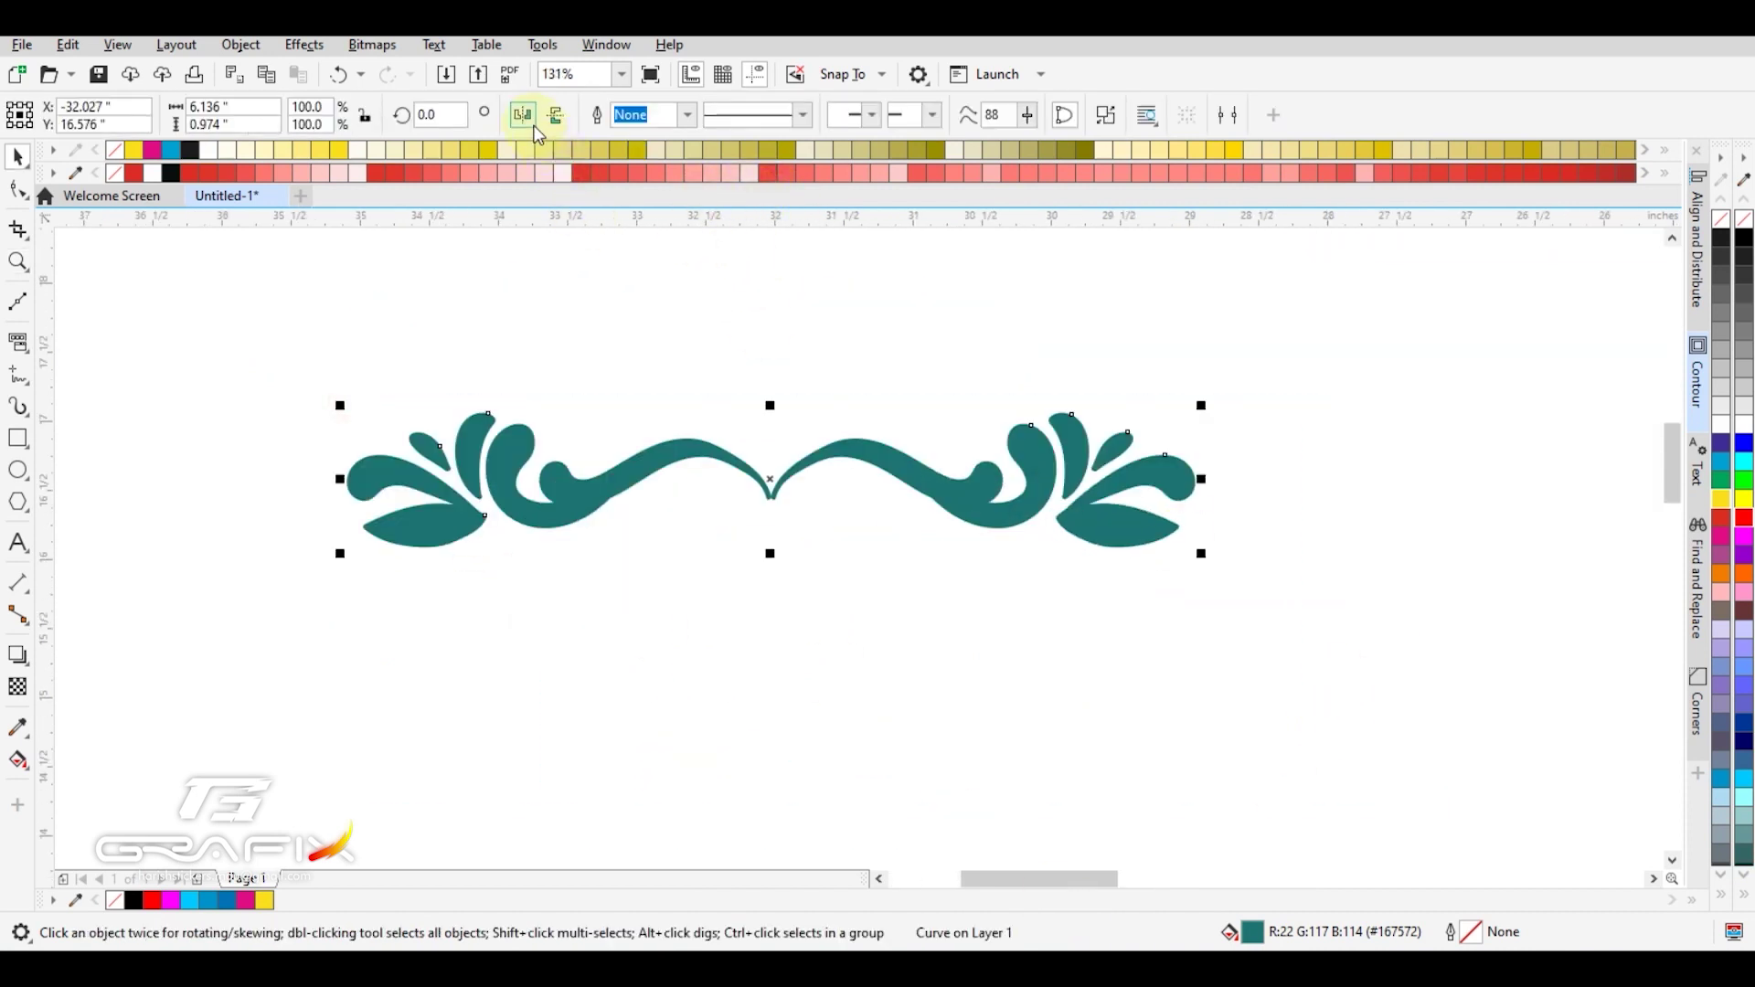
click(555, 116)
drag(937, 492, 906, 596)
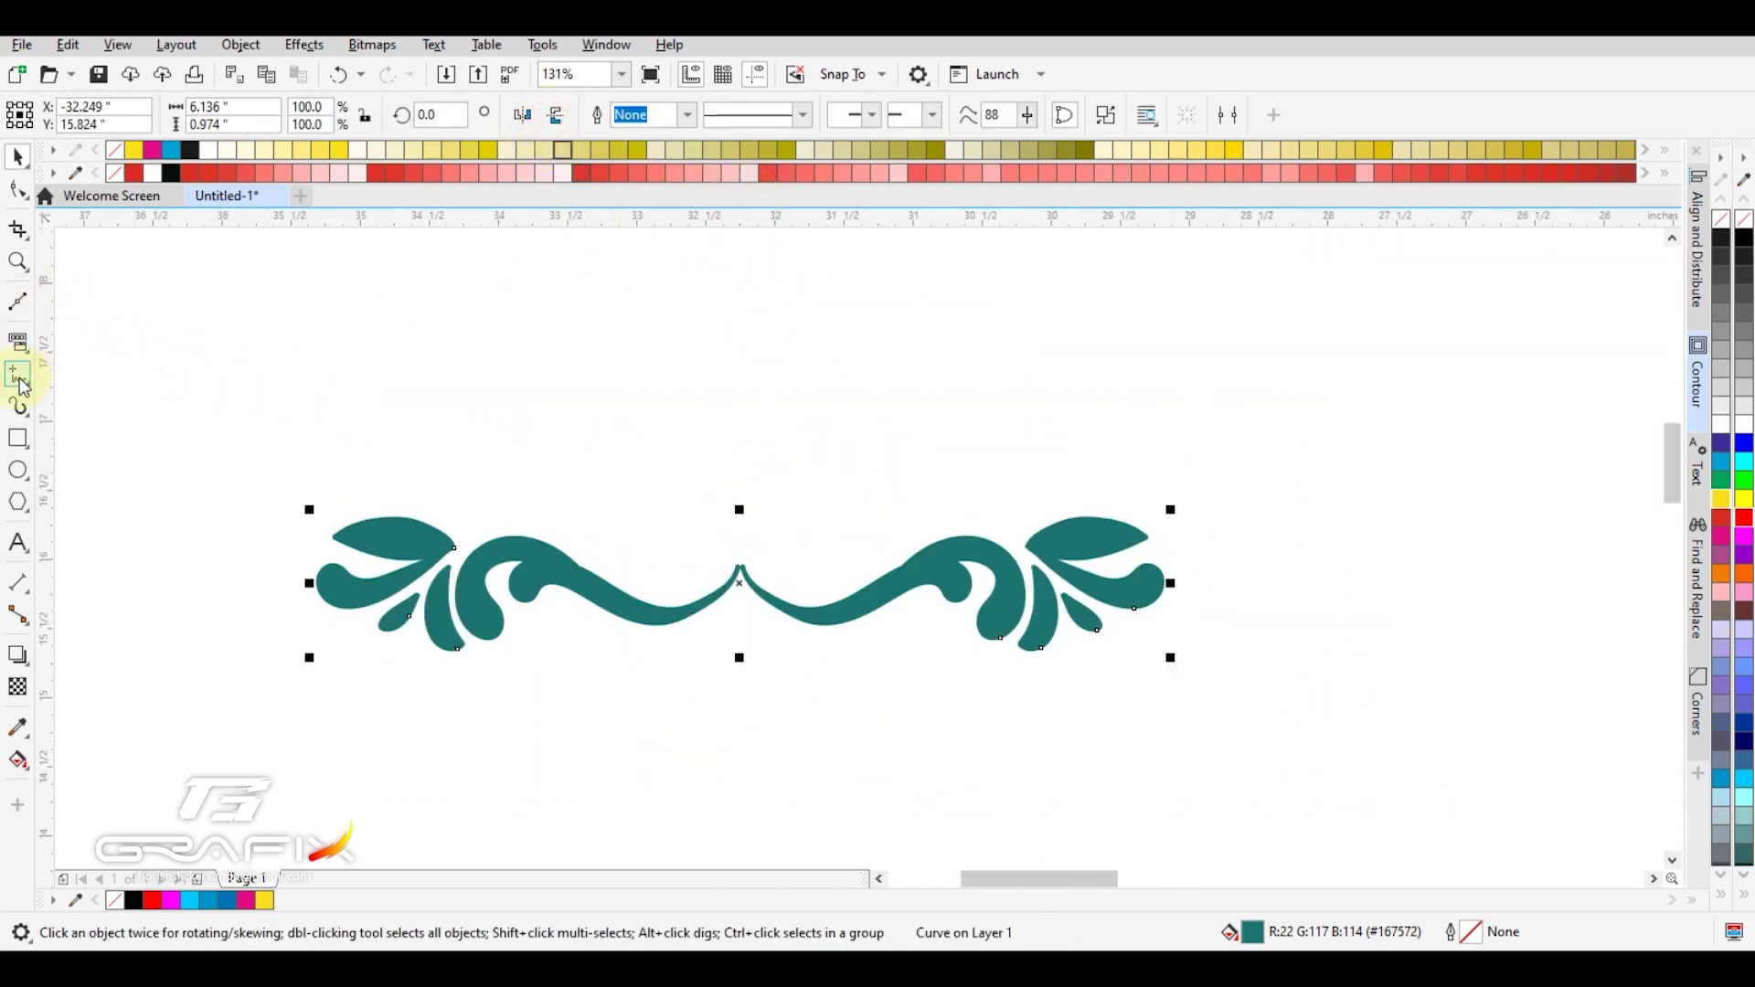
Draw a rectangle above the divider and set its size to 42 by 5.5 inches.
click(18, 438)
drag(264, 316, 995, 419)
key(space)
click(201, 108)
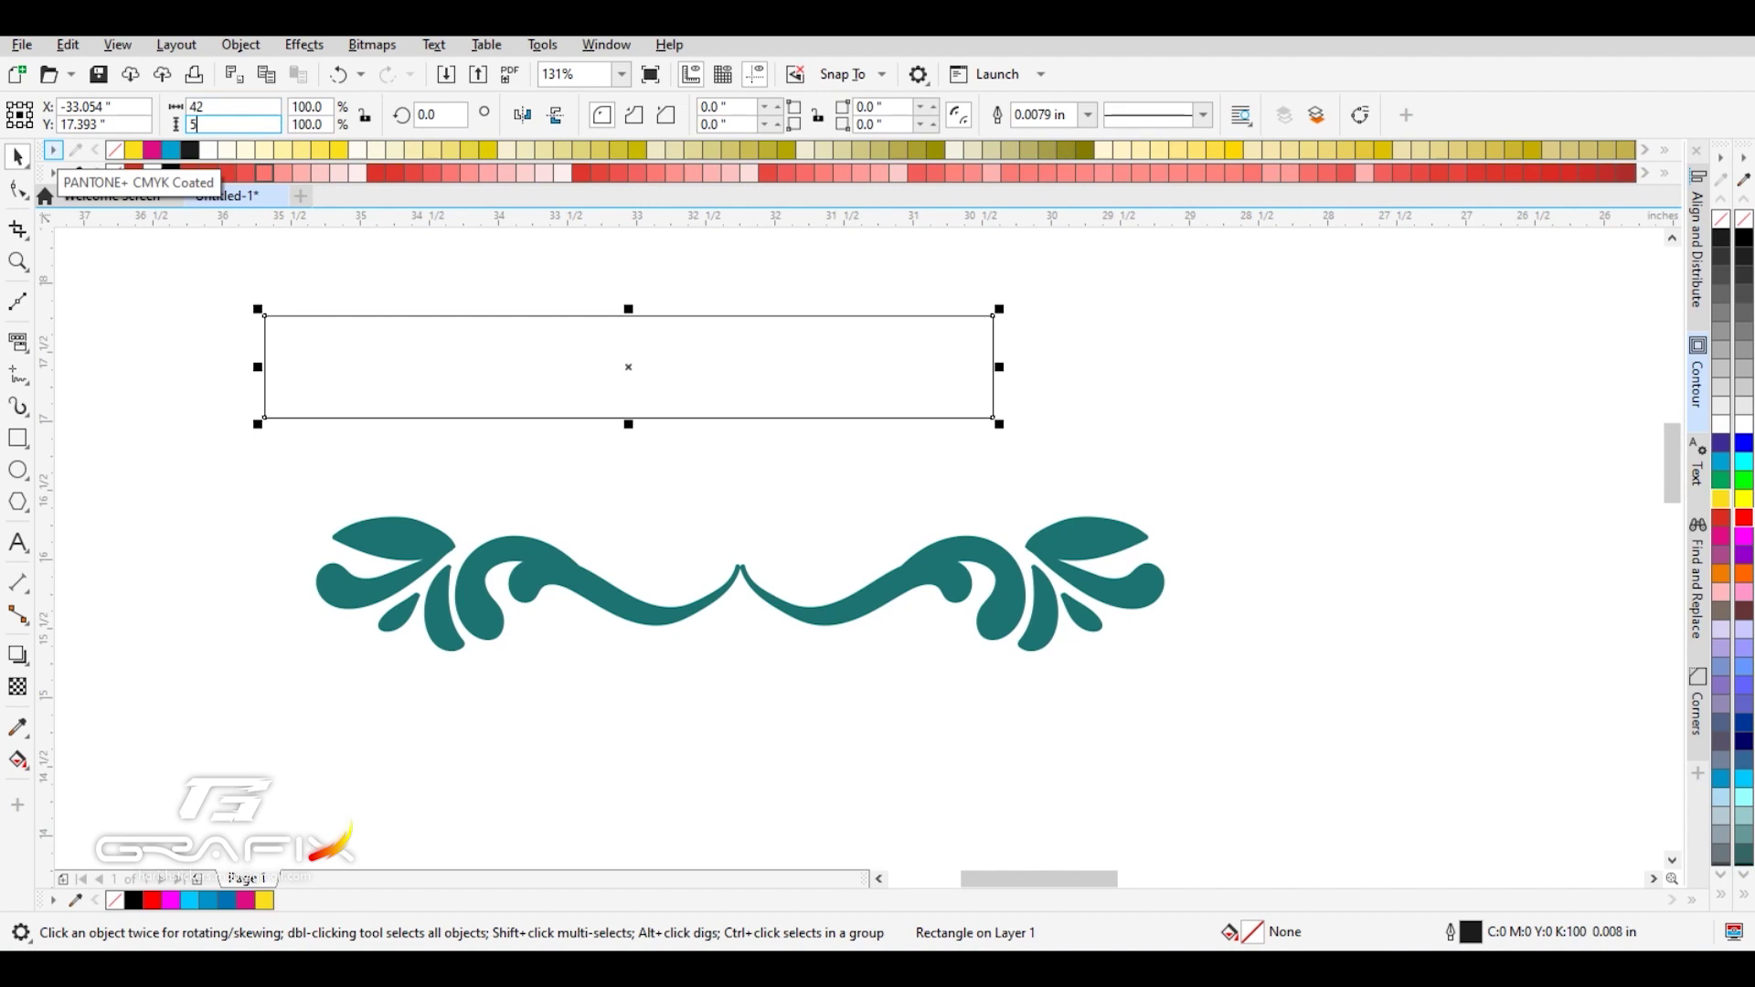
key(Return)
Move the divider below the rectangle and scale it up proportionally to about 28.5 by 4.5 inches.
key(z)
right_click(795, 408)
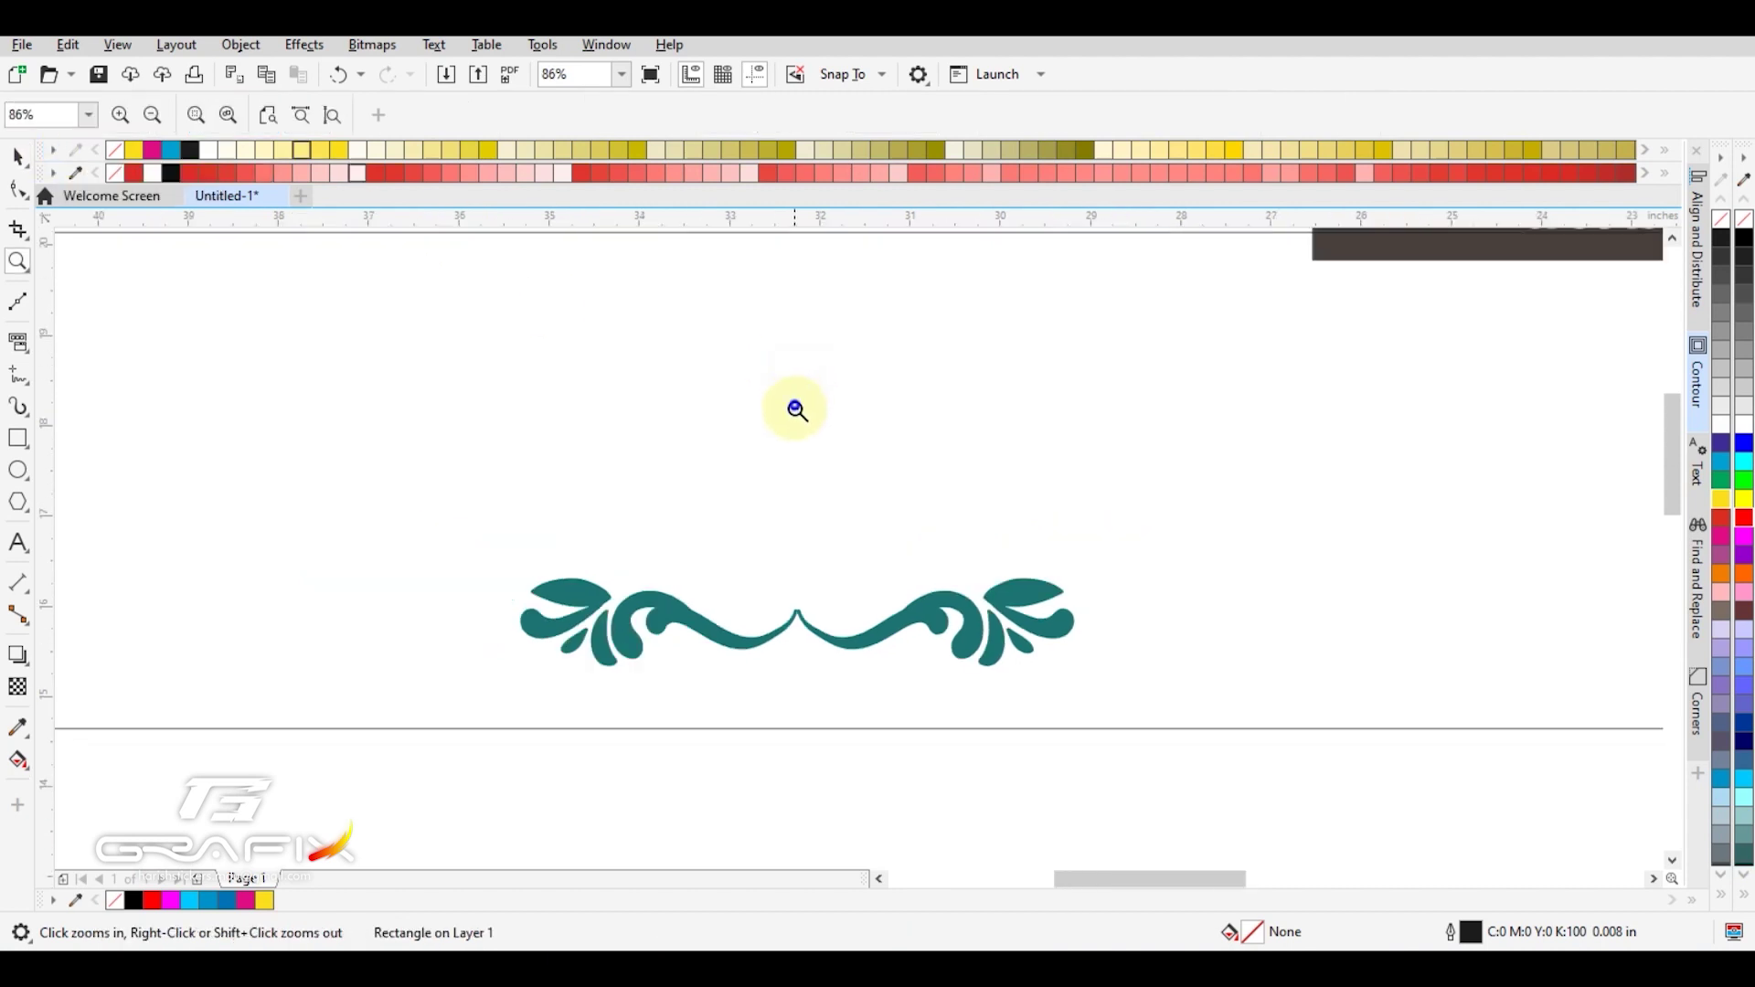
right_click(795, 408)
right_click(938, 787)
right_click(938, 787)
drag(564, 447, 948, 654)
key(space)
drag(850, 441, 867, 593)
drag(677, 413, 868, 670)
Centre the divider horizontally on the rectangle.
key(z)
drag(369, 495, 1097, 773)
key(space)
shift+click(1095, 435)
key(c)
key(Escape)
Widen the divider symmetrically about its centre and move it up so it overlaps the rectangle's bottom edge.
click(1301, 619)
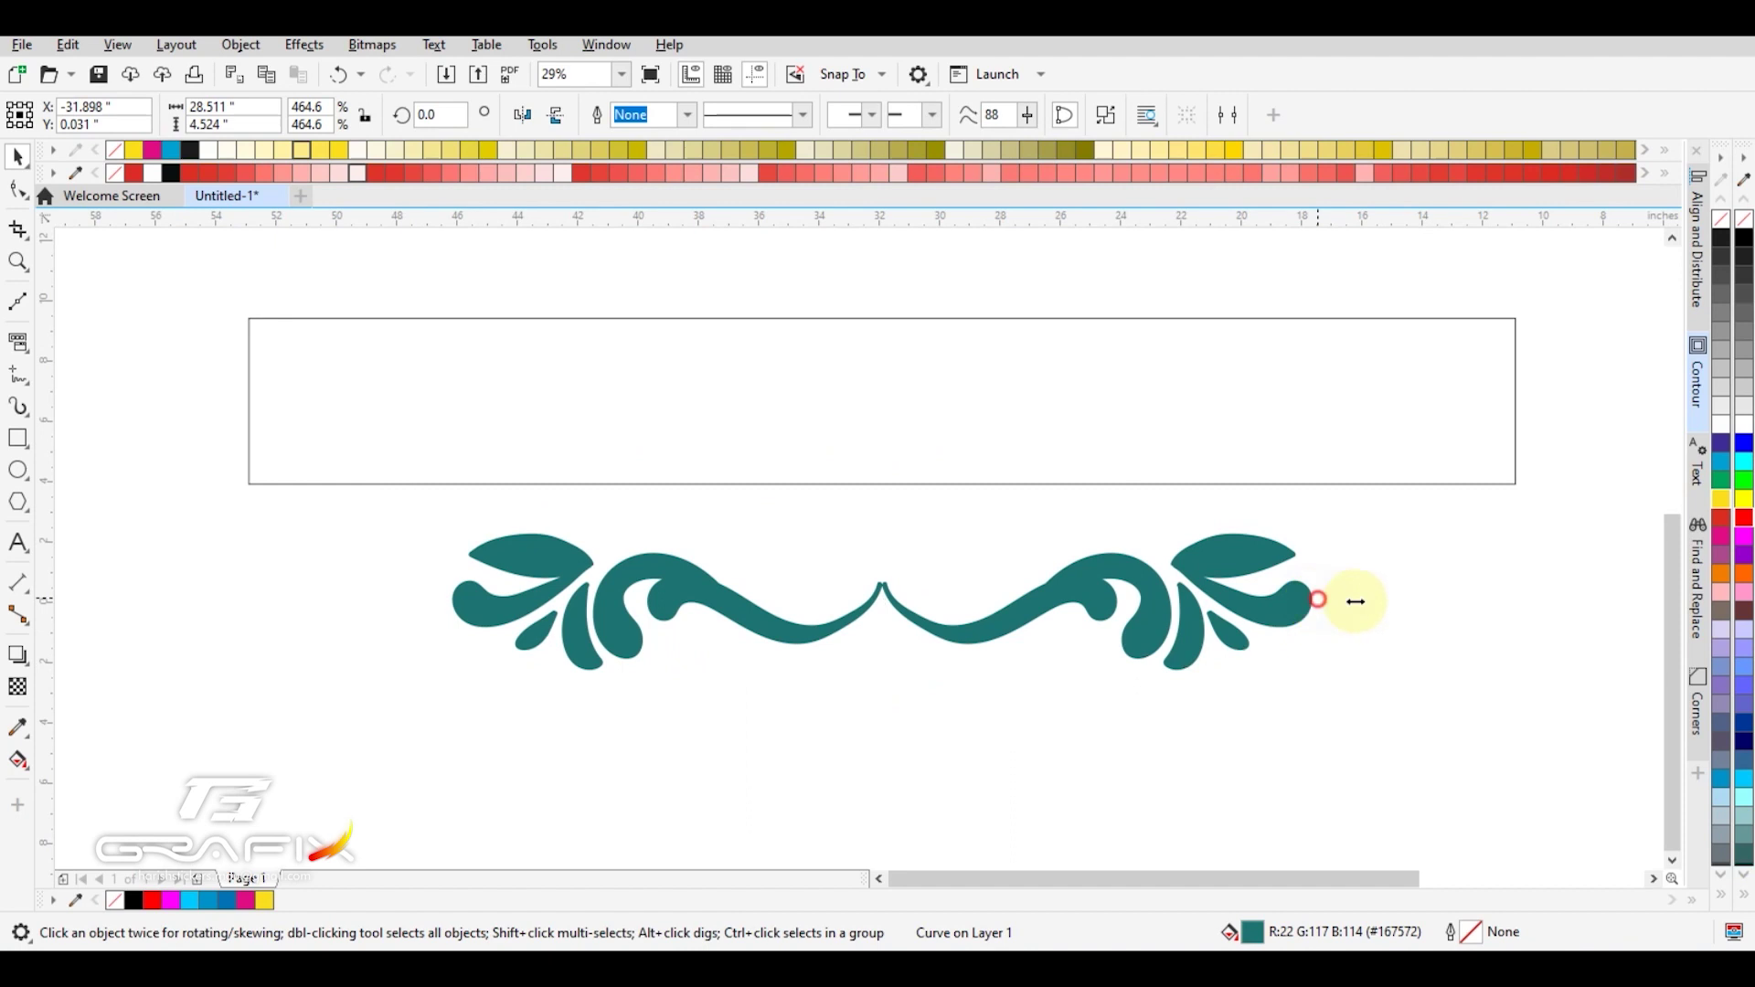
drag(1356, 601, 1518, 602)
drag(1253, 549, 1251, 472)
shift+click(1238, 380)
click(1342, 659)
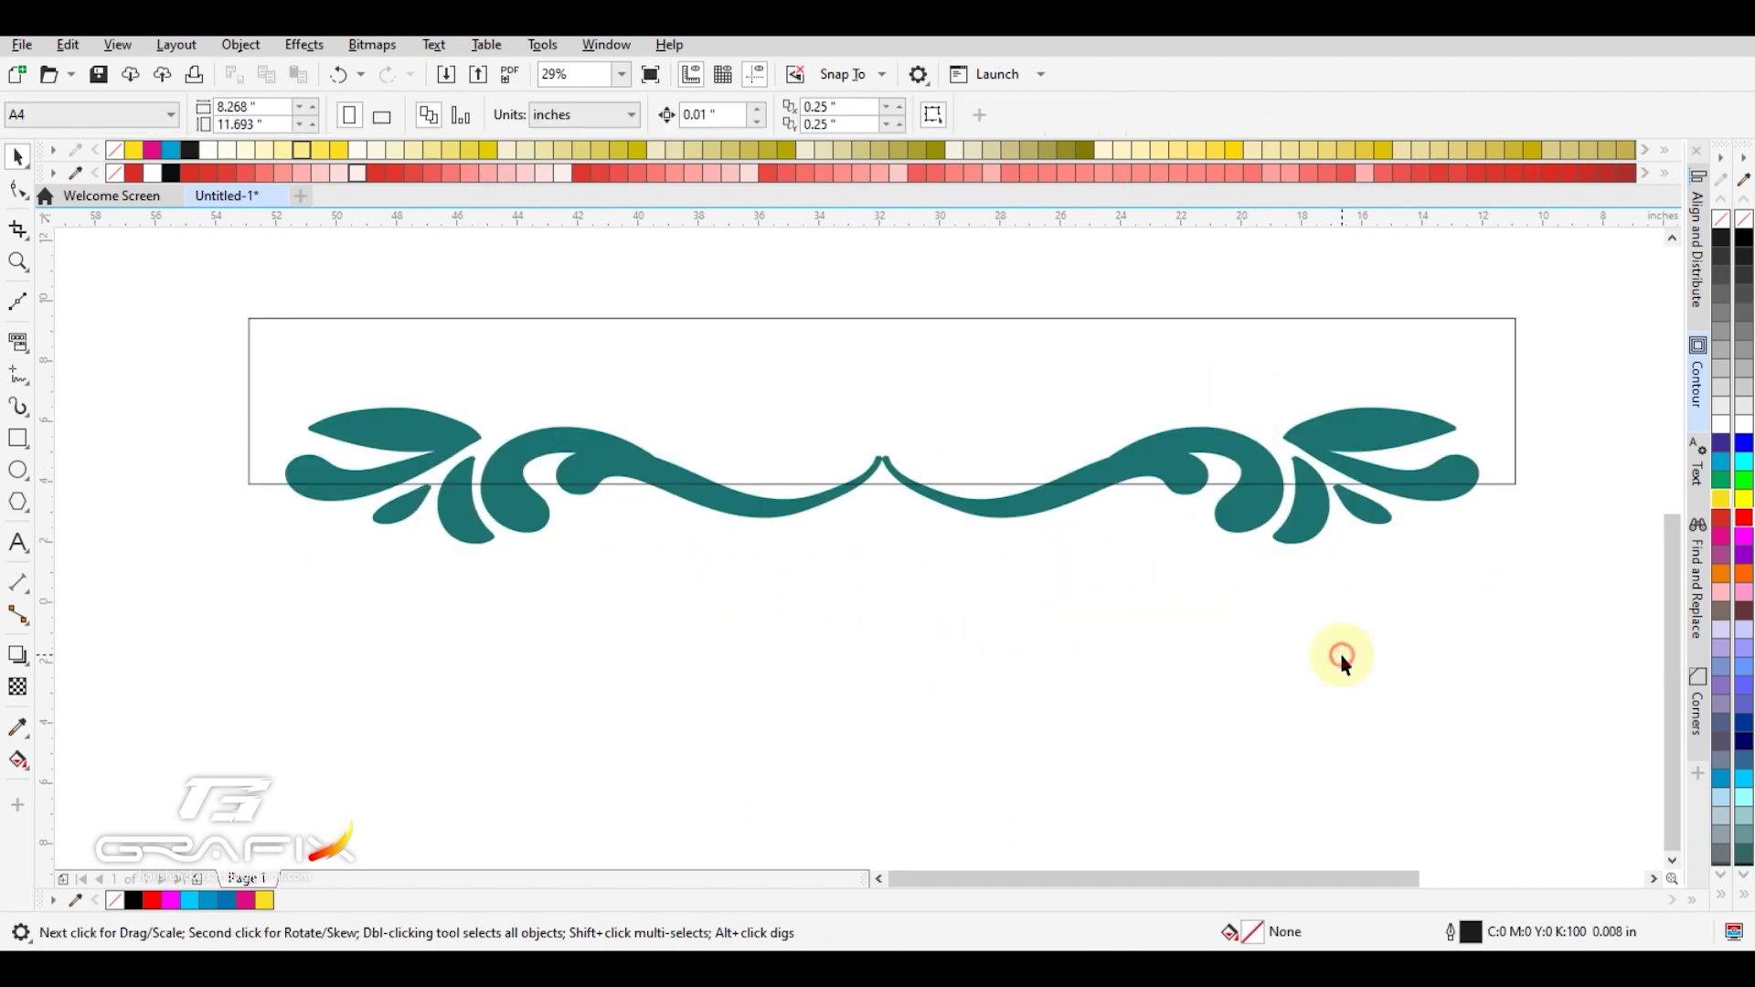
Stretch the divider symmetrically to the rectangle's full width of 42 inches.
click(1462, 469)
drag(1489, 475, 1521, 477)
click(1519, 585)
click(1287, 517)
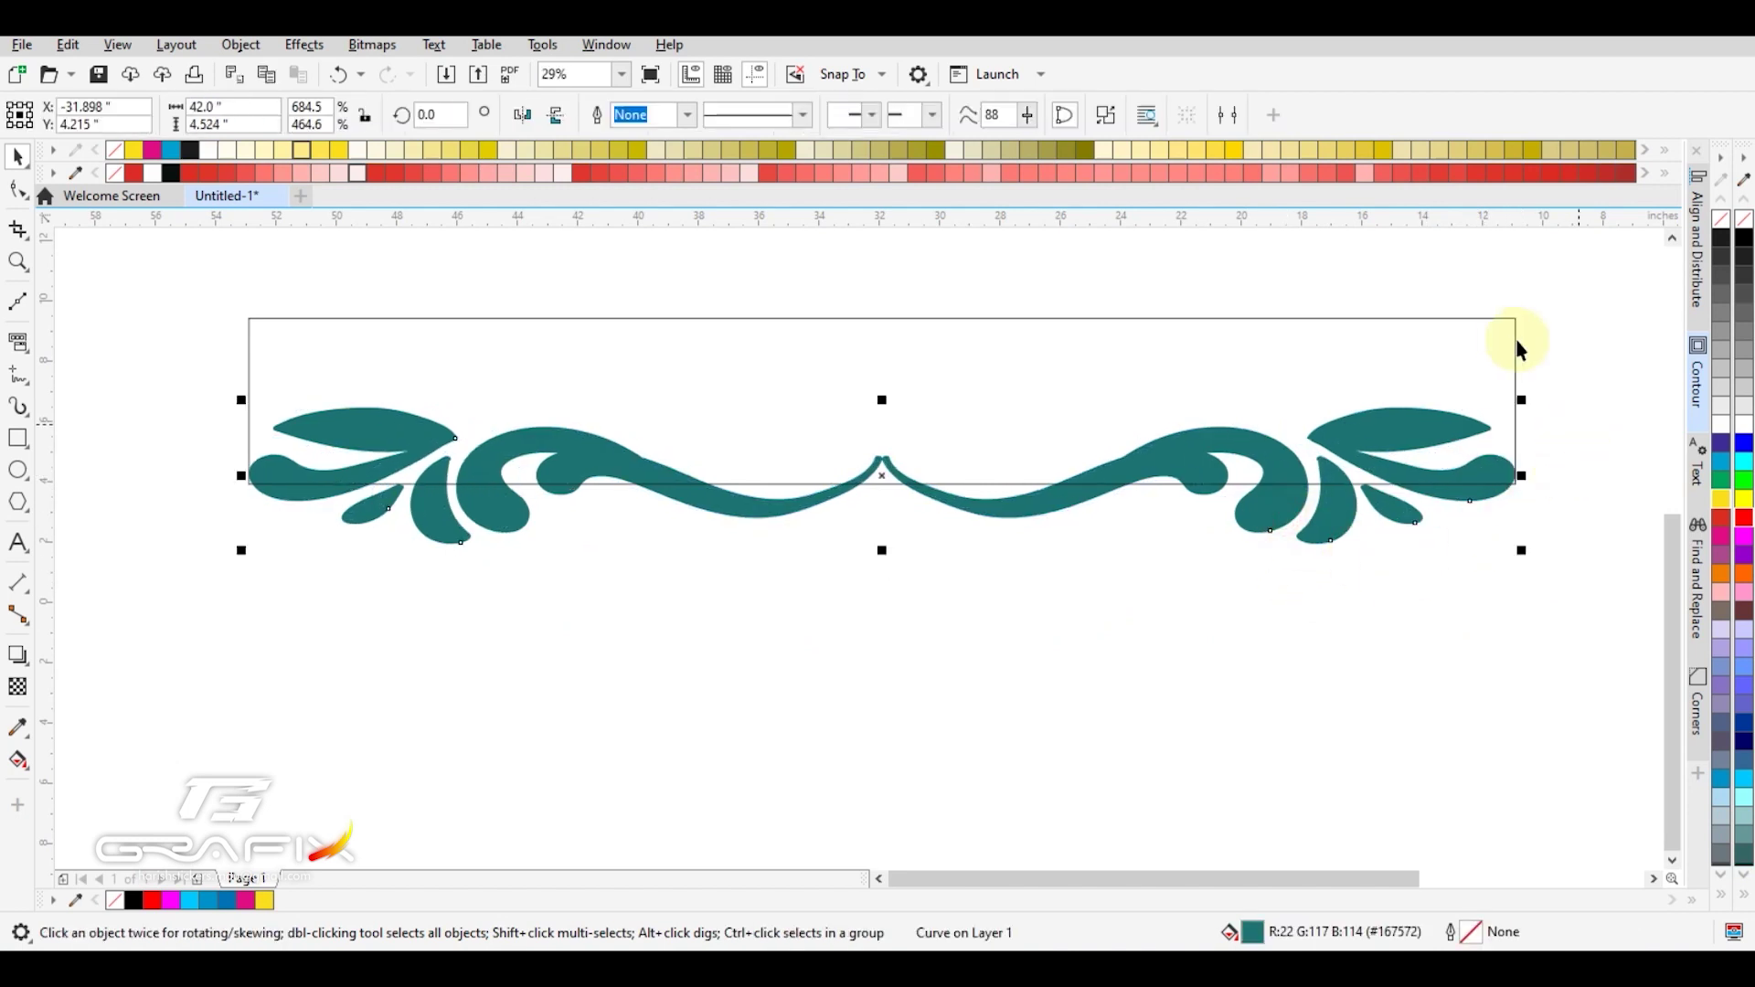
Apply a one-step outside contour of 0.45 inches with rounded corners to the divider and break the contour apart.
click(1698, 384)
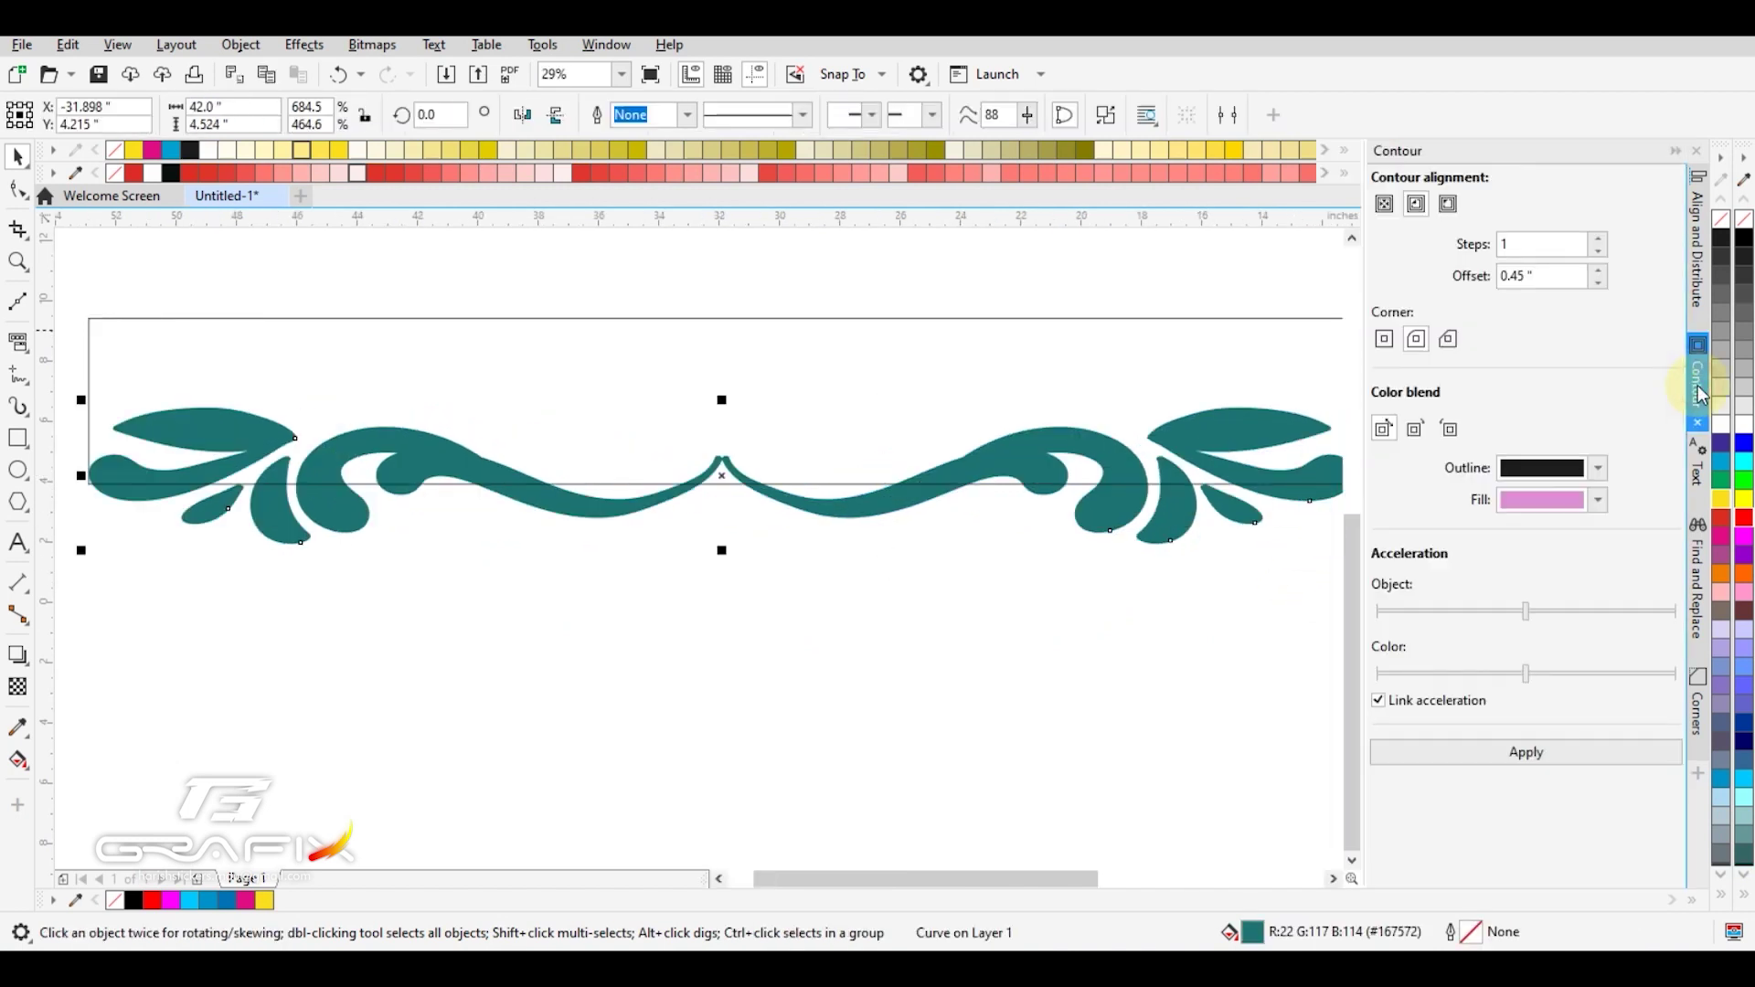
click(1419, 344)
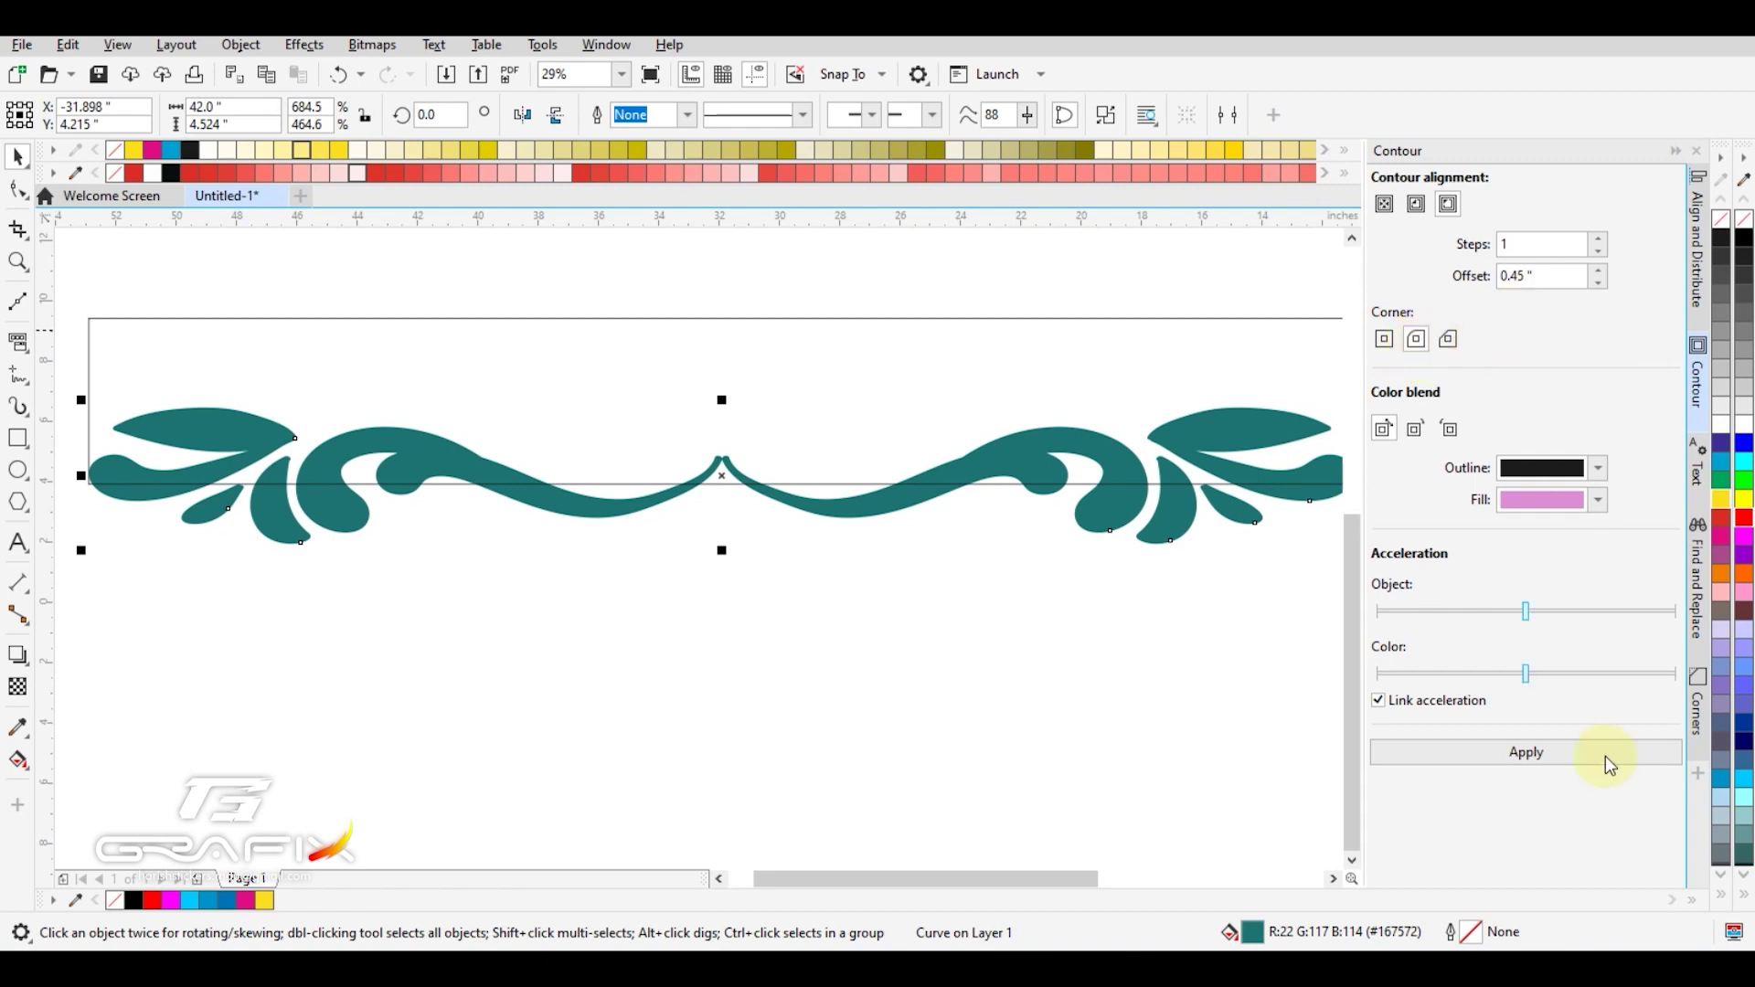
click(1529, 754)
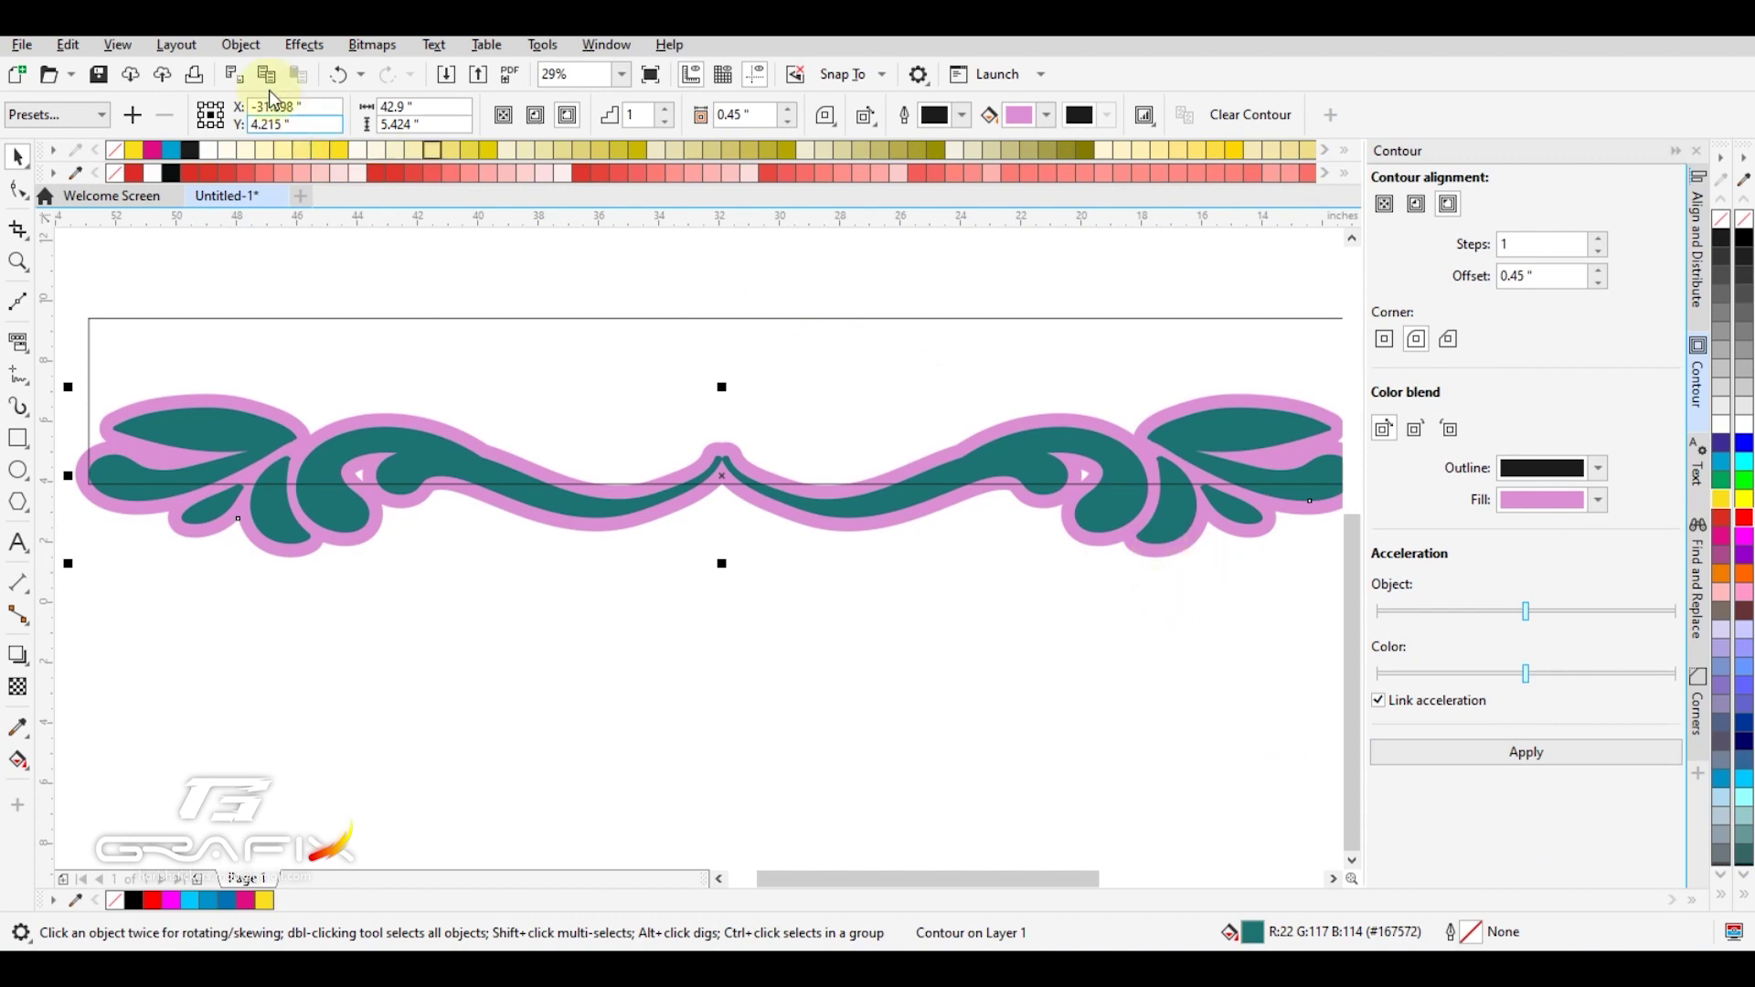
click(243, 45)
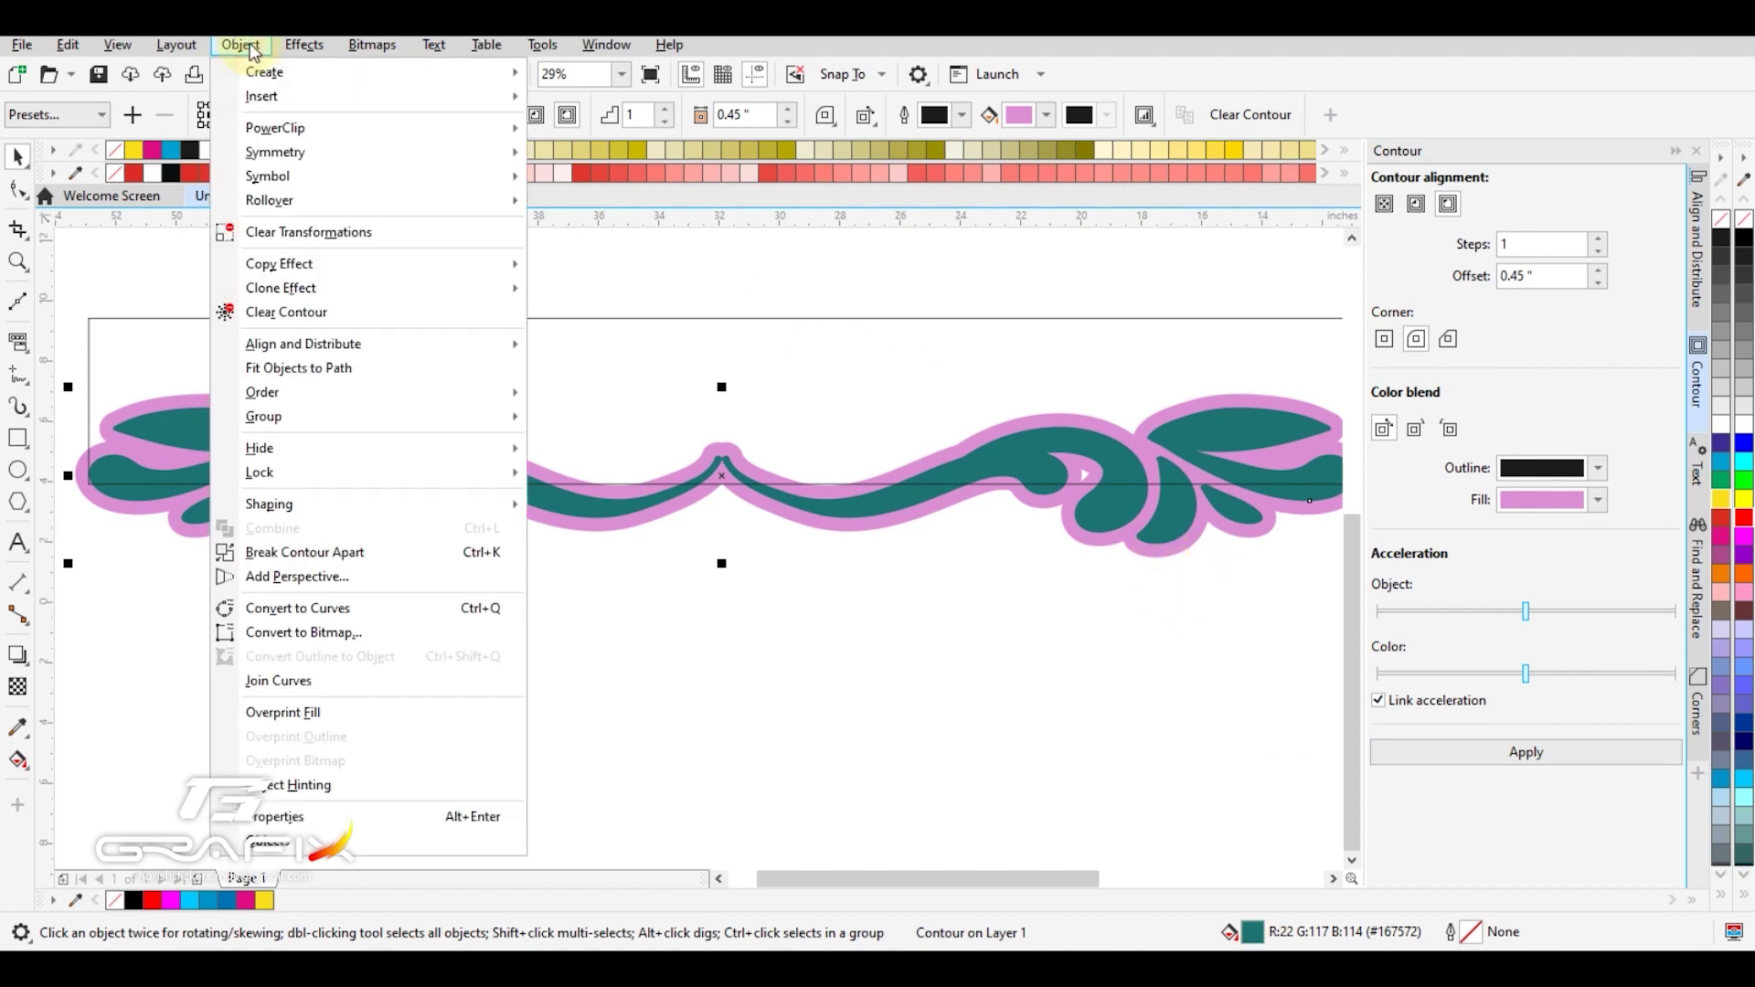
click(308, 554)
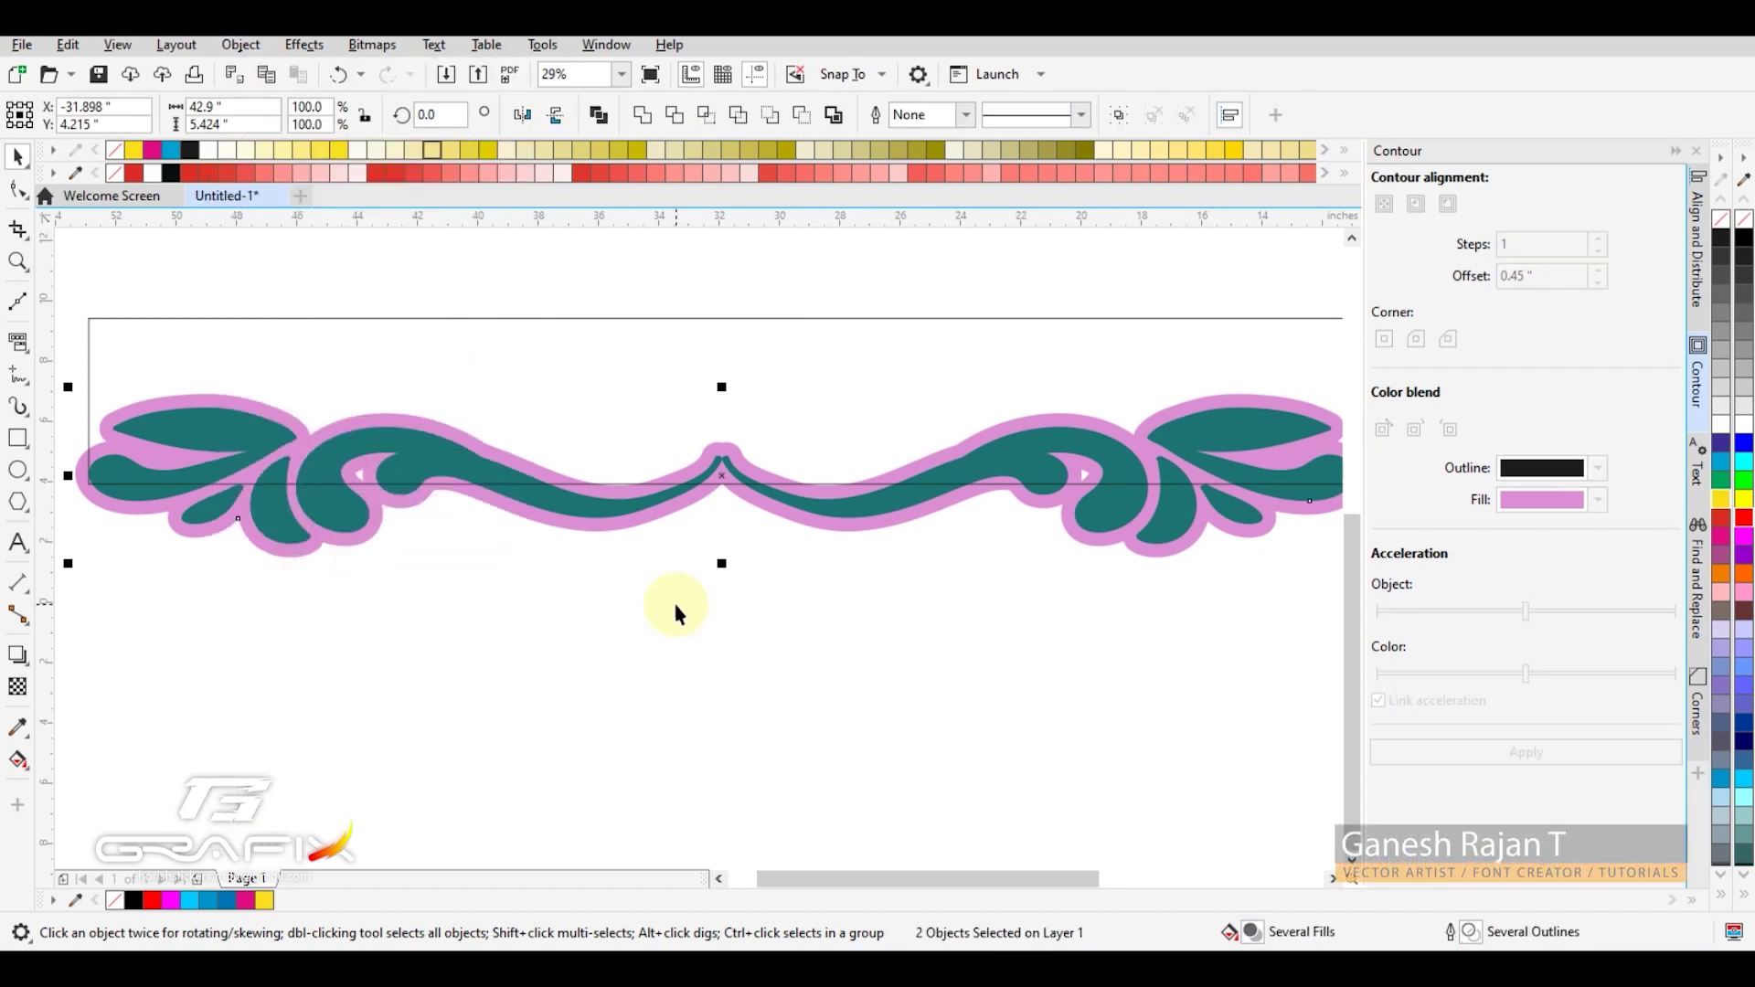
Try a 0.45-inch inside contour on the pink shape, move it below the divider and colour the contour orange-red (M 89, Y 100).
drag(621, 537, 617, 625)
key(ctrl+z)
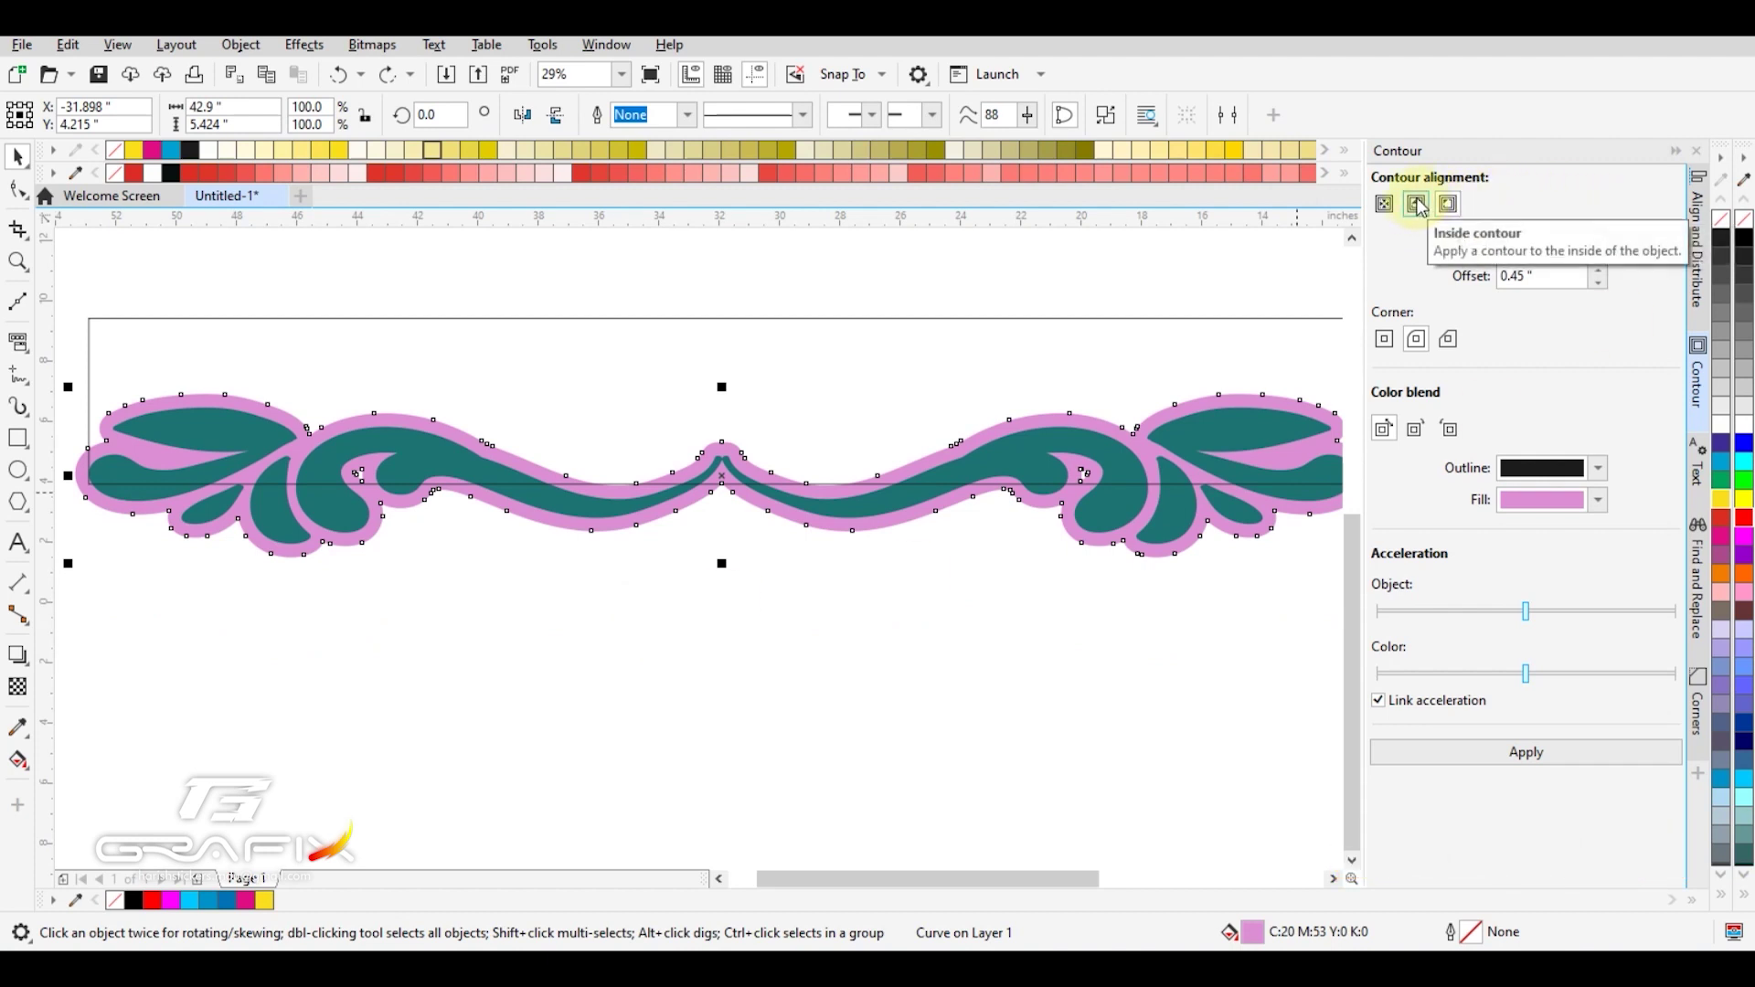
click(1539, 752)
drag(1180, 557, 1144, 683)
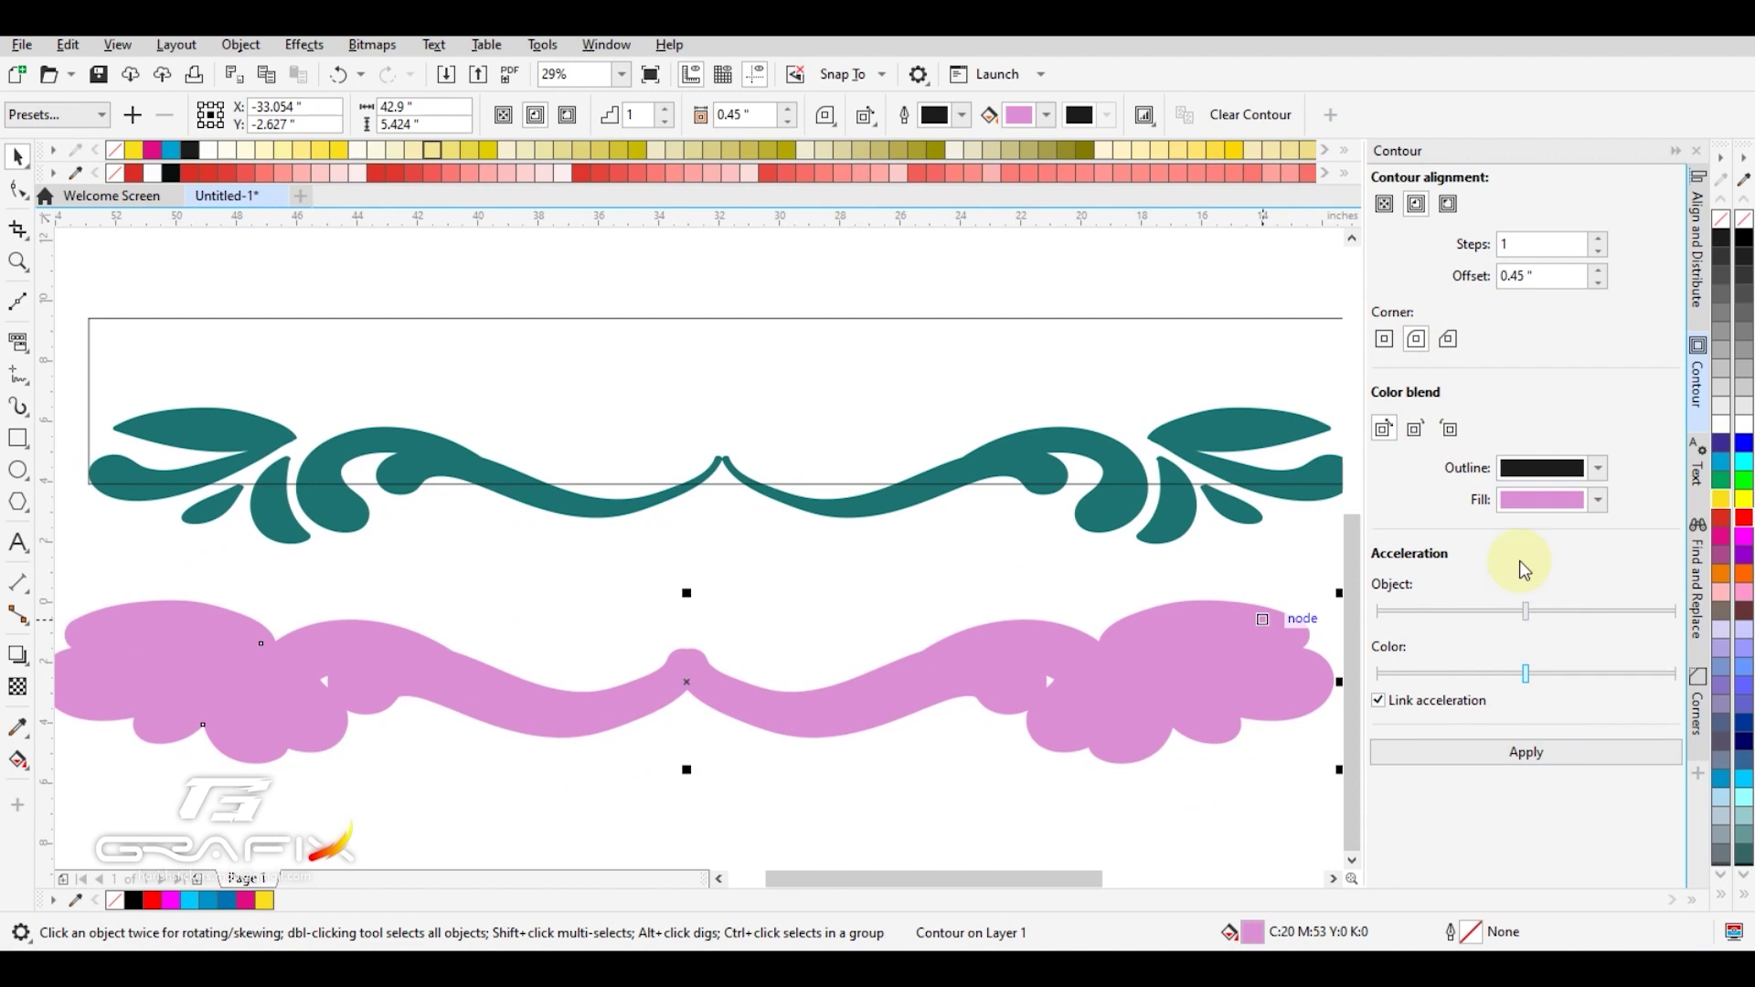
click(1646, 601)
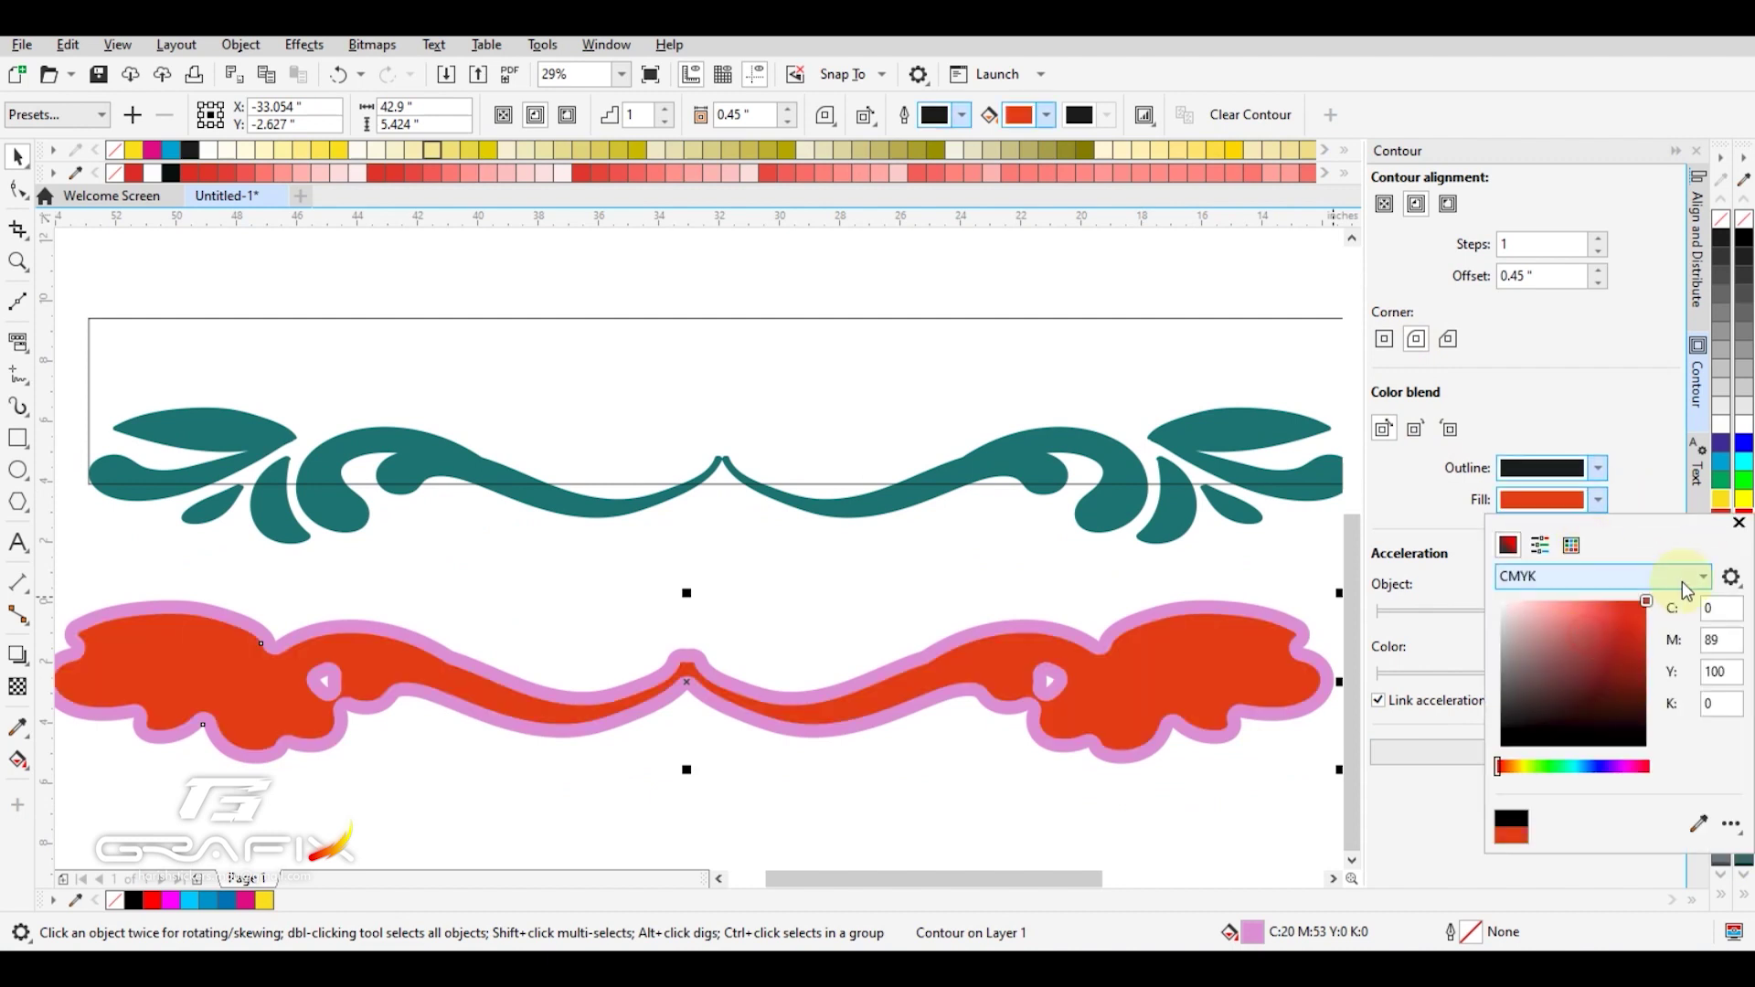
click(1607, 423)
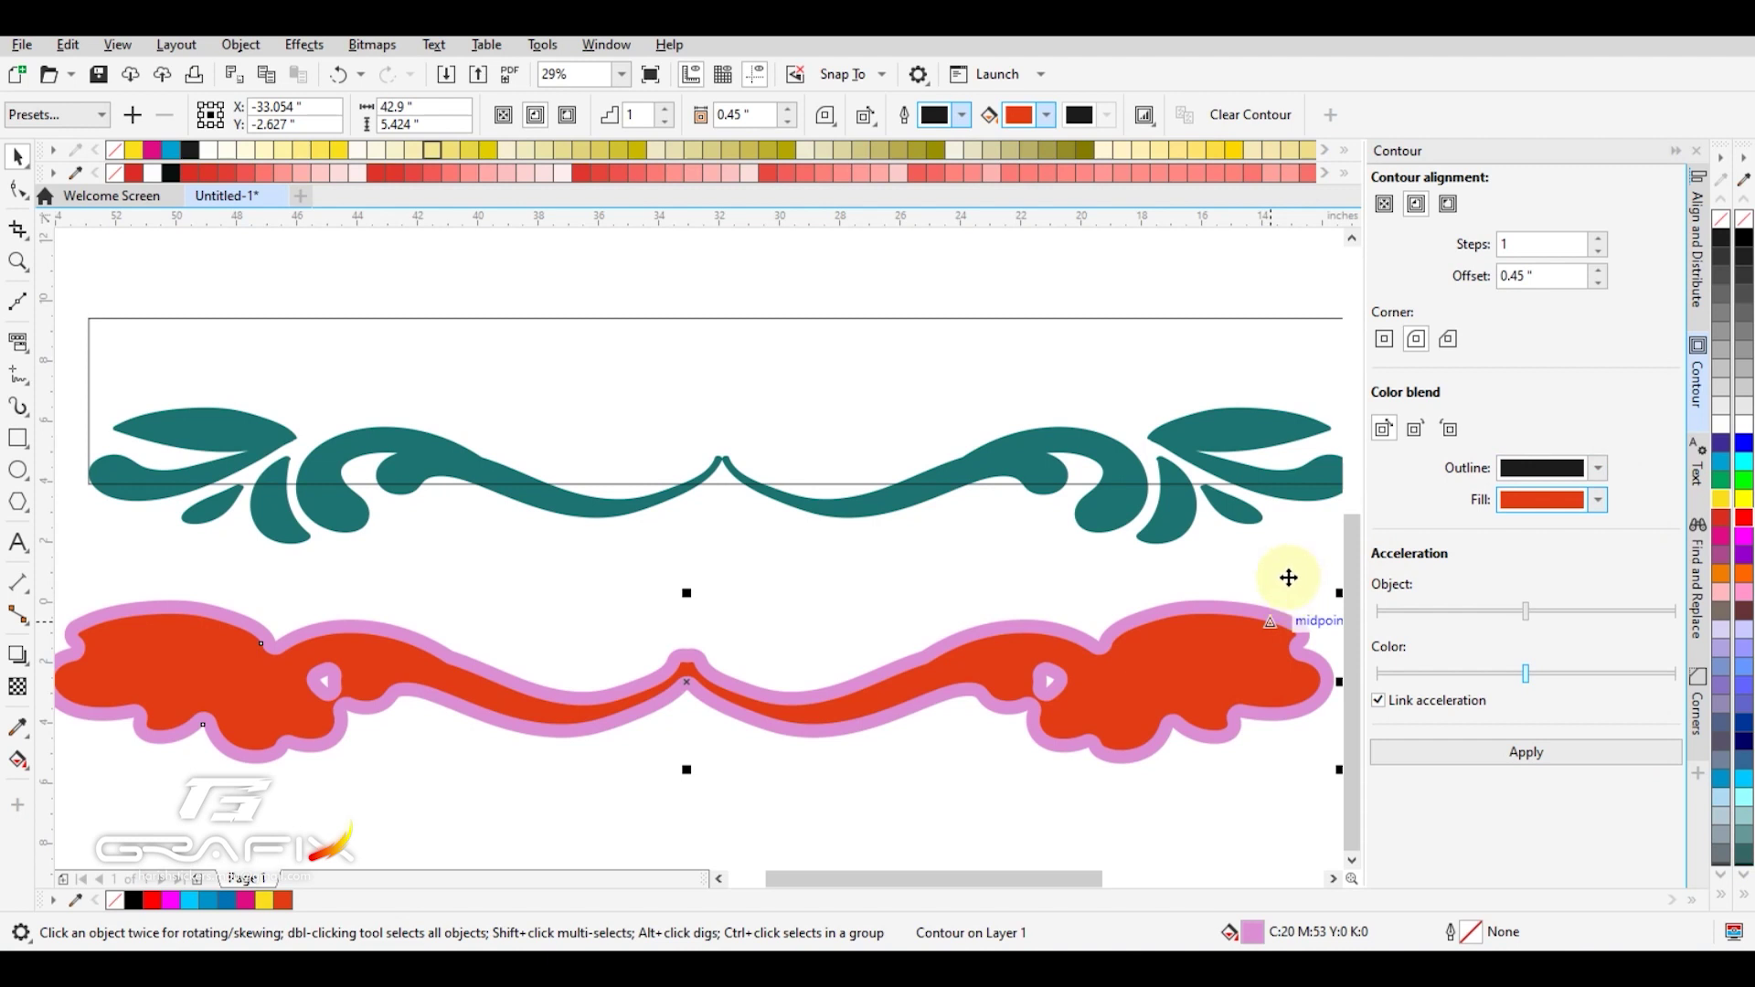
Break the inside contour apart, pull the orange-red inner shape off the pink shape and delete it.
click(976, 572)
drag(986, 653, 991, 551)
key(ctrl+z)
key(ctrl+k)
click(979, 565)
drag(994, 653, 1008, 748)
key(z)
right_click(952, 626)
drag(372, 490, 1226, 811)
key(space)
drag(896, 610, 886, 730)
key(Delete)
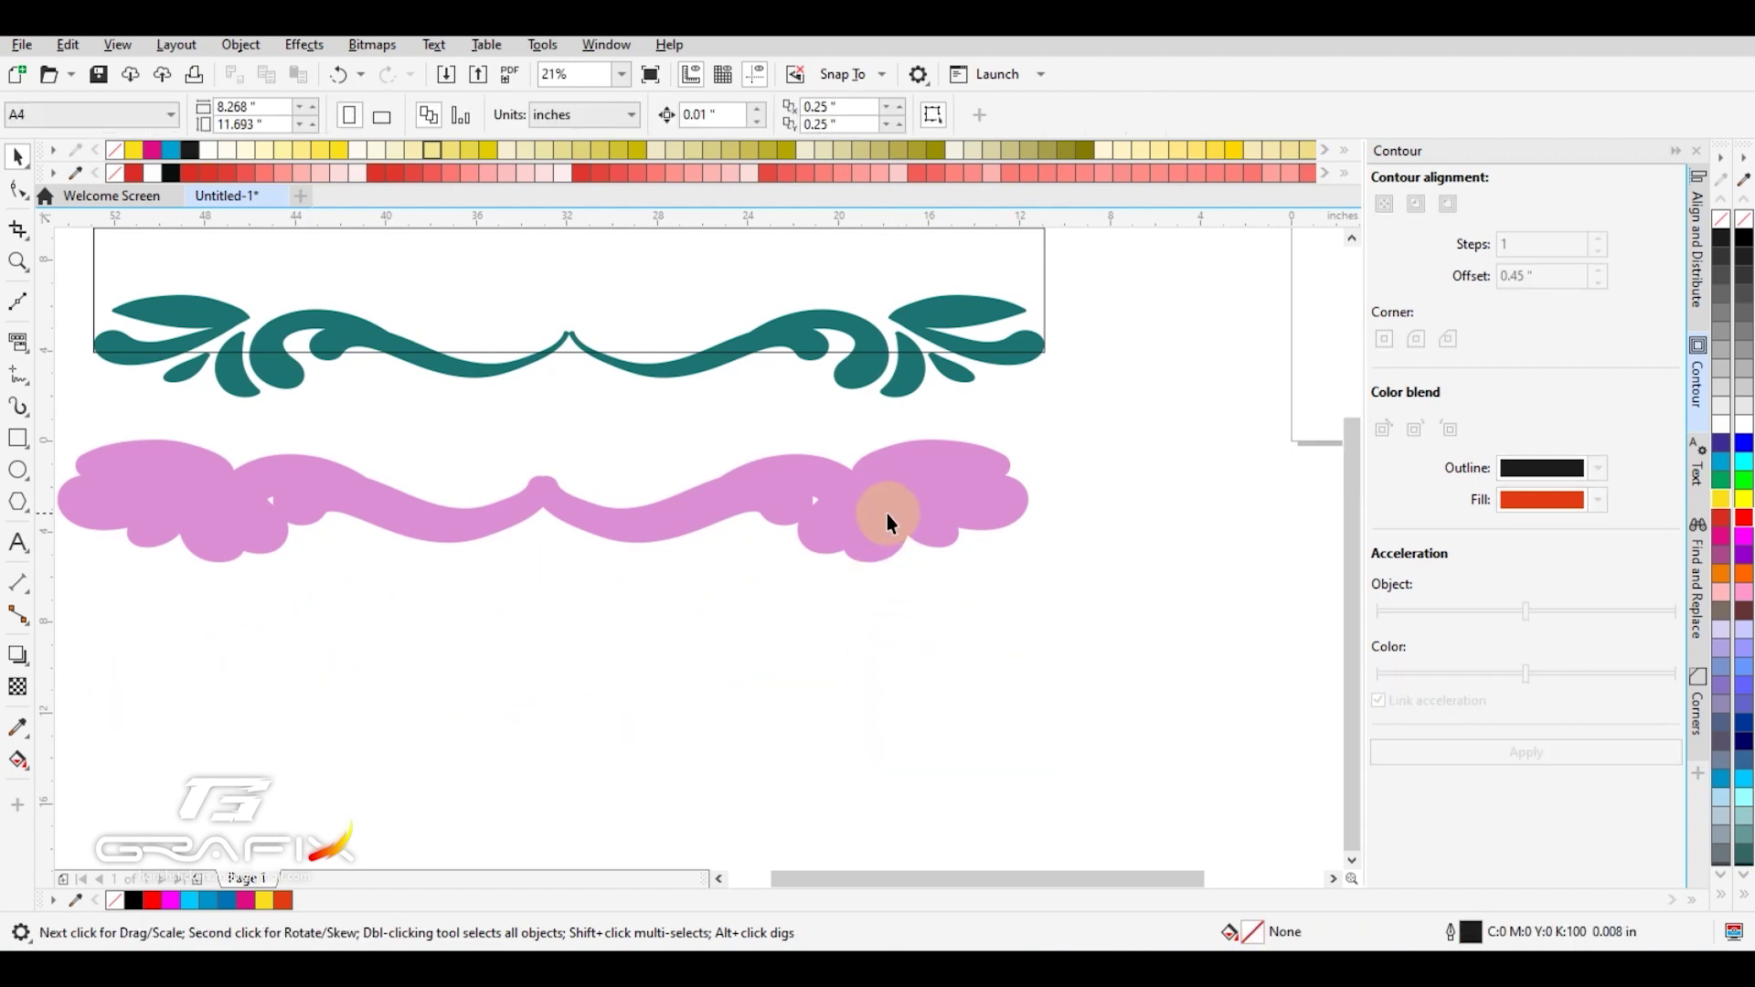
Align the pink shape to the teal divider by both horizontal and vertical centres.
drag(887, 514, 874, 476)
key(F3)
key(F2)
drag(261, 406, 1136, 678)
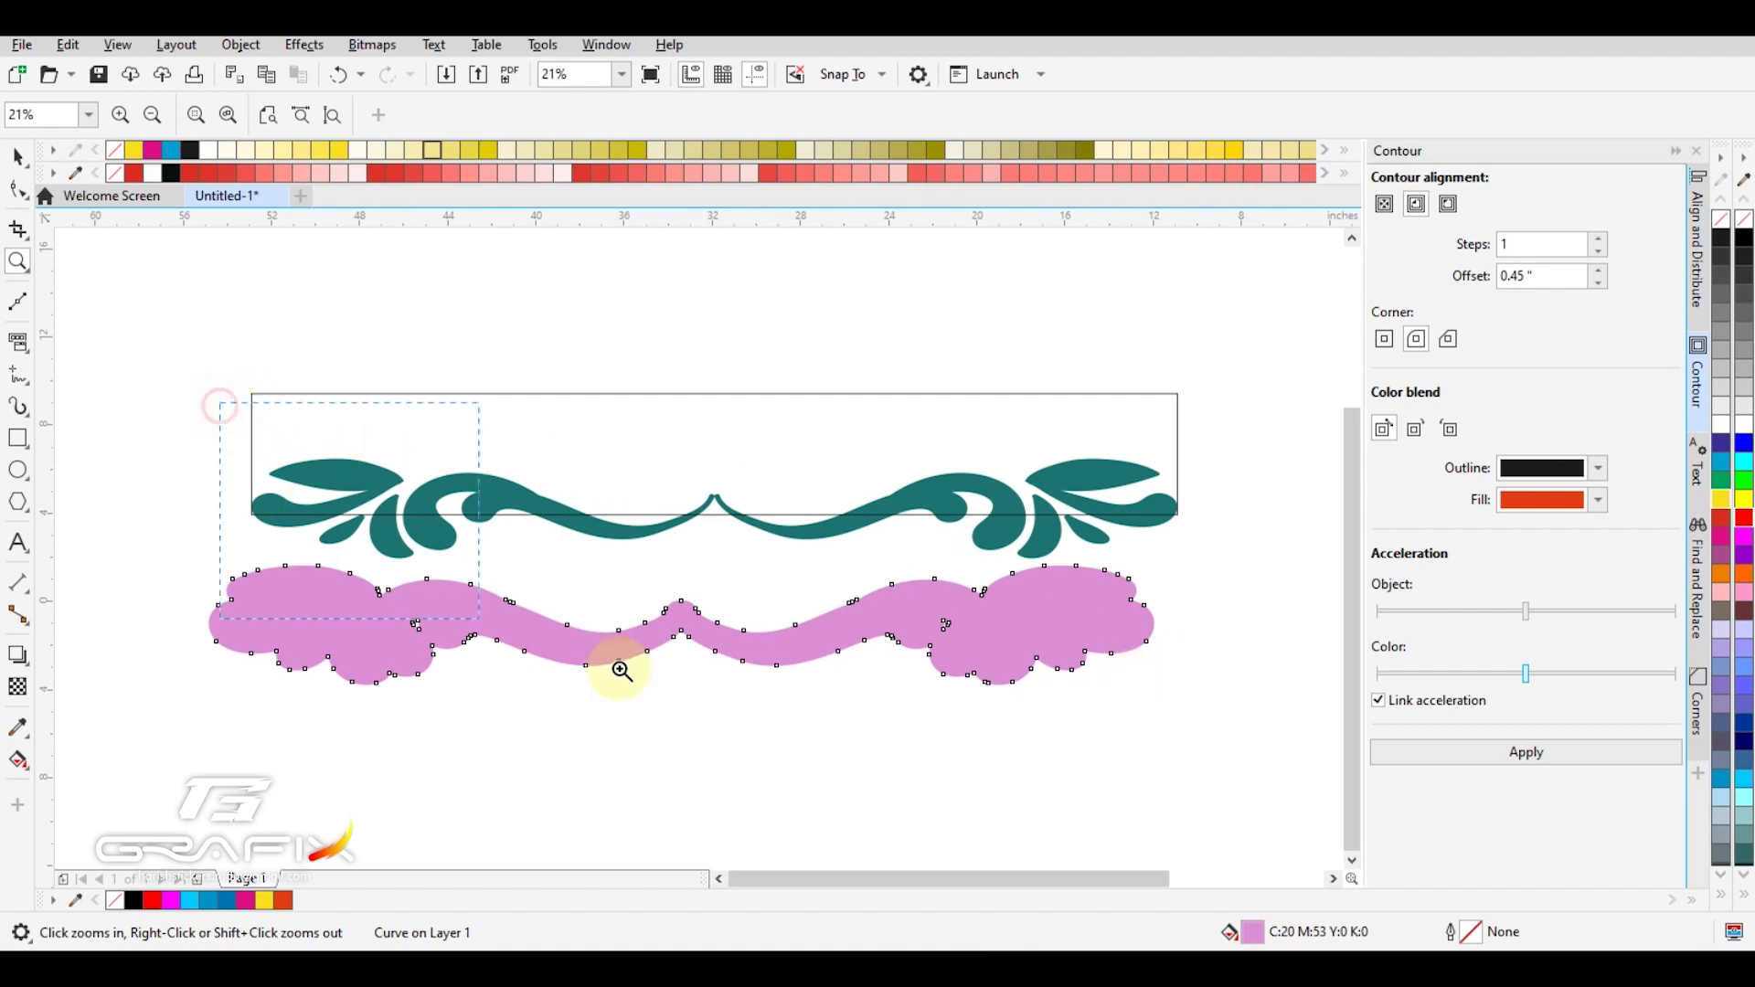
click(1160, 723)
key(space)
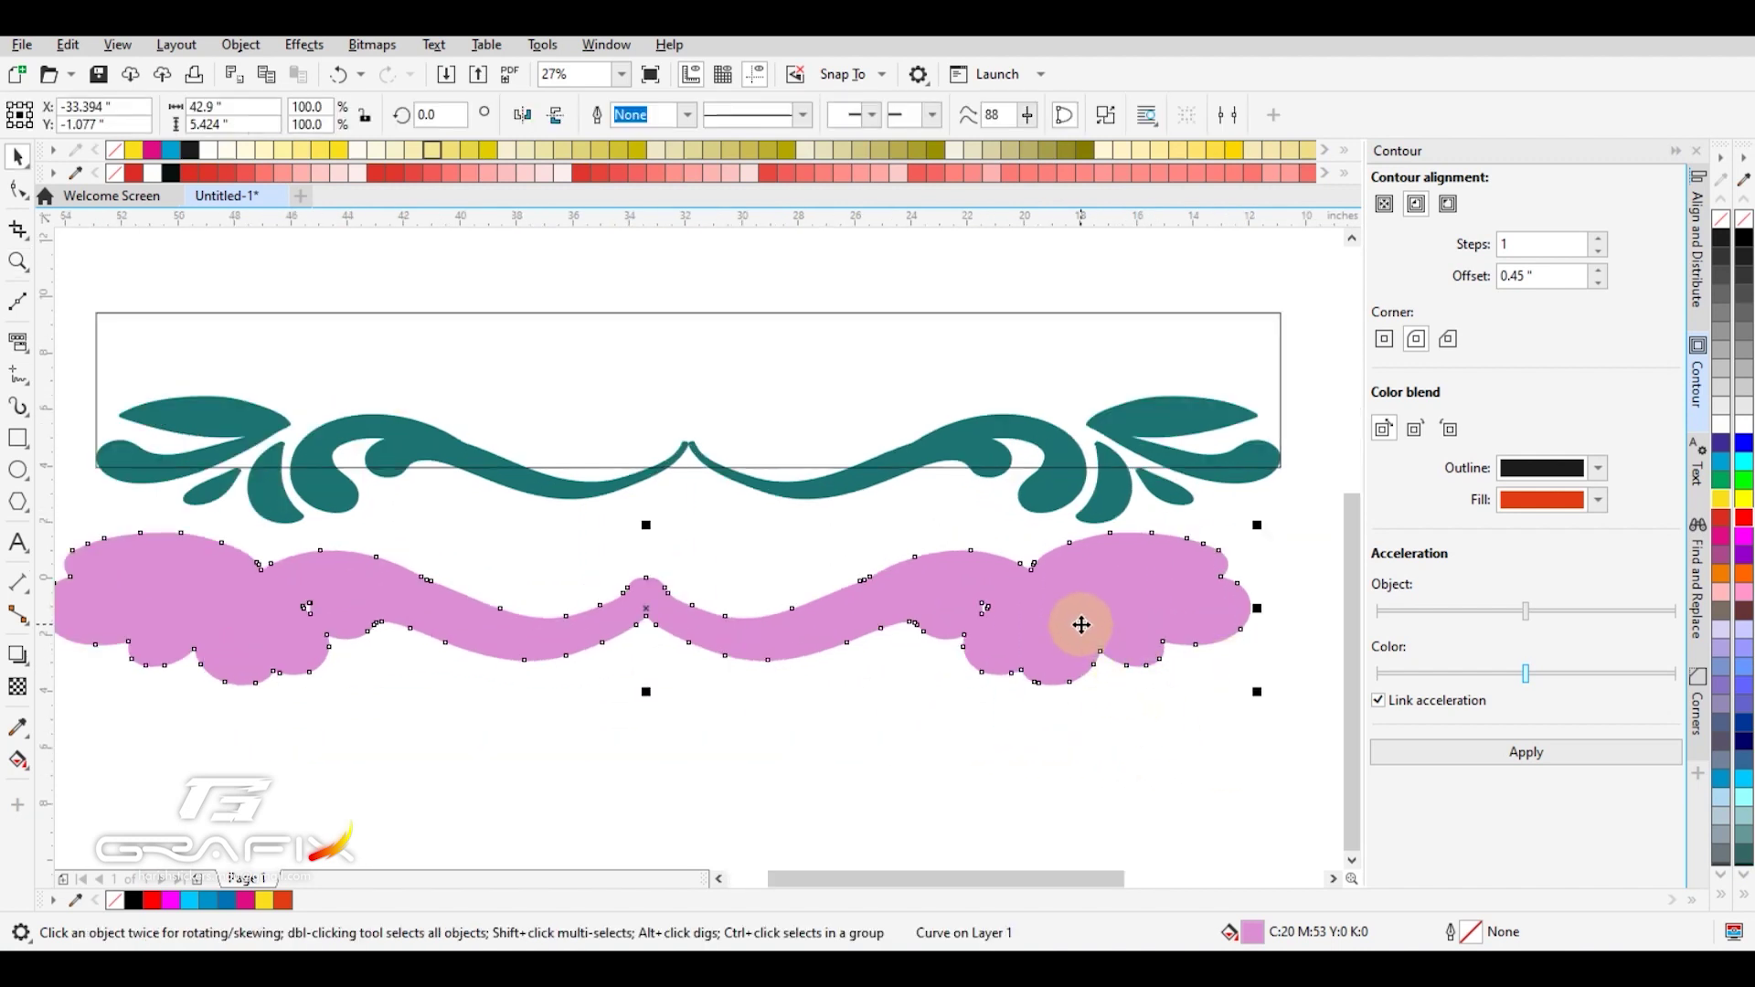
shift+click(1047, 497)
key(e)
key(c)
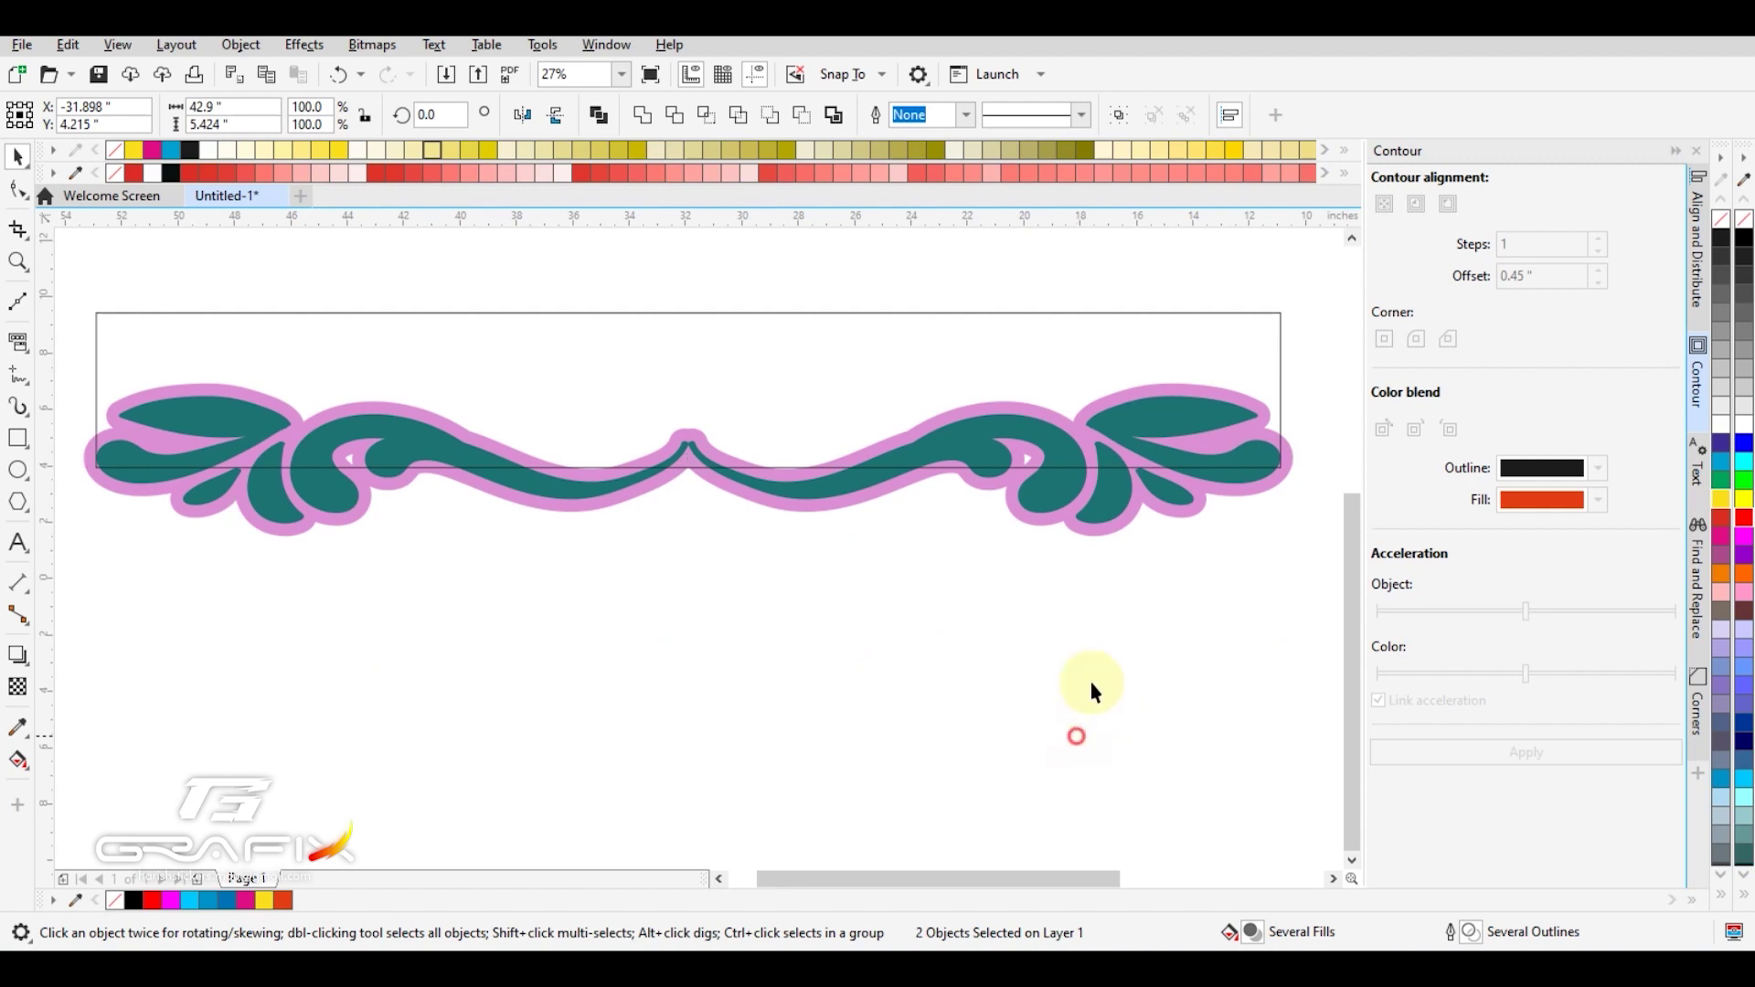
Nudge the pink contour shape upward by about 0.5 inches behind the divider.
click(1094, 535)
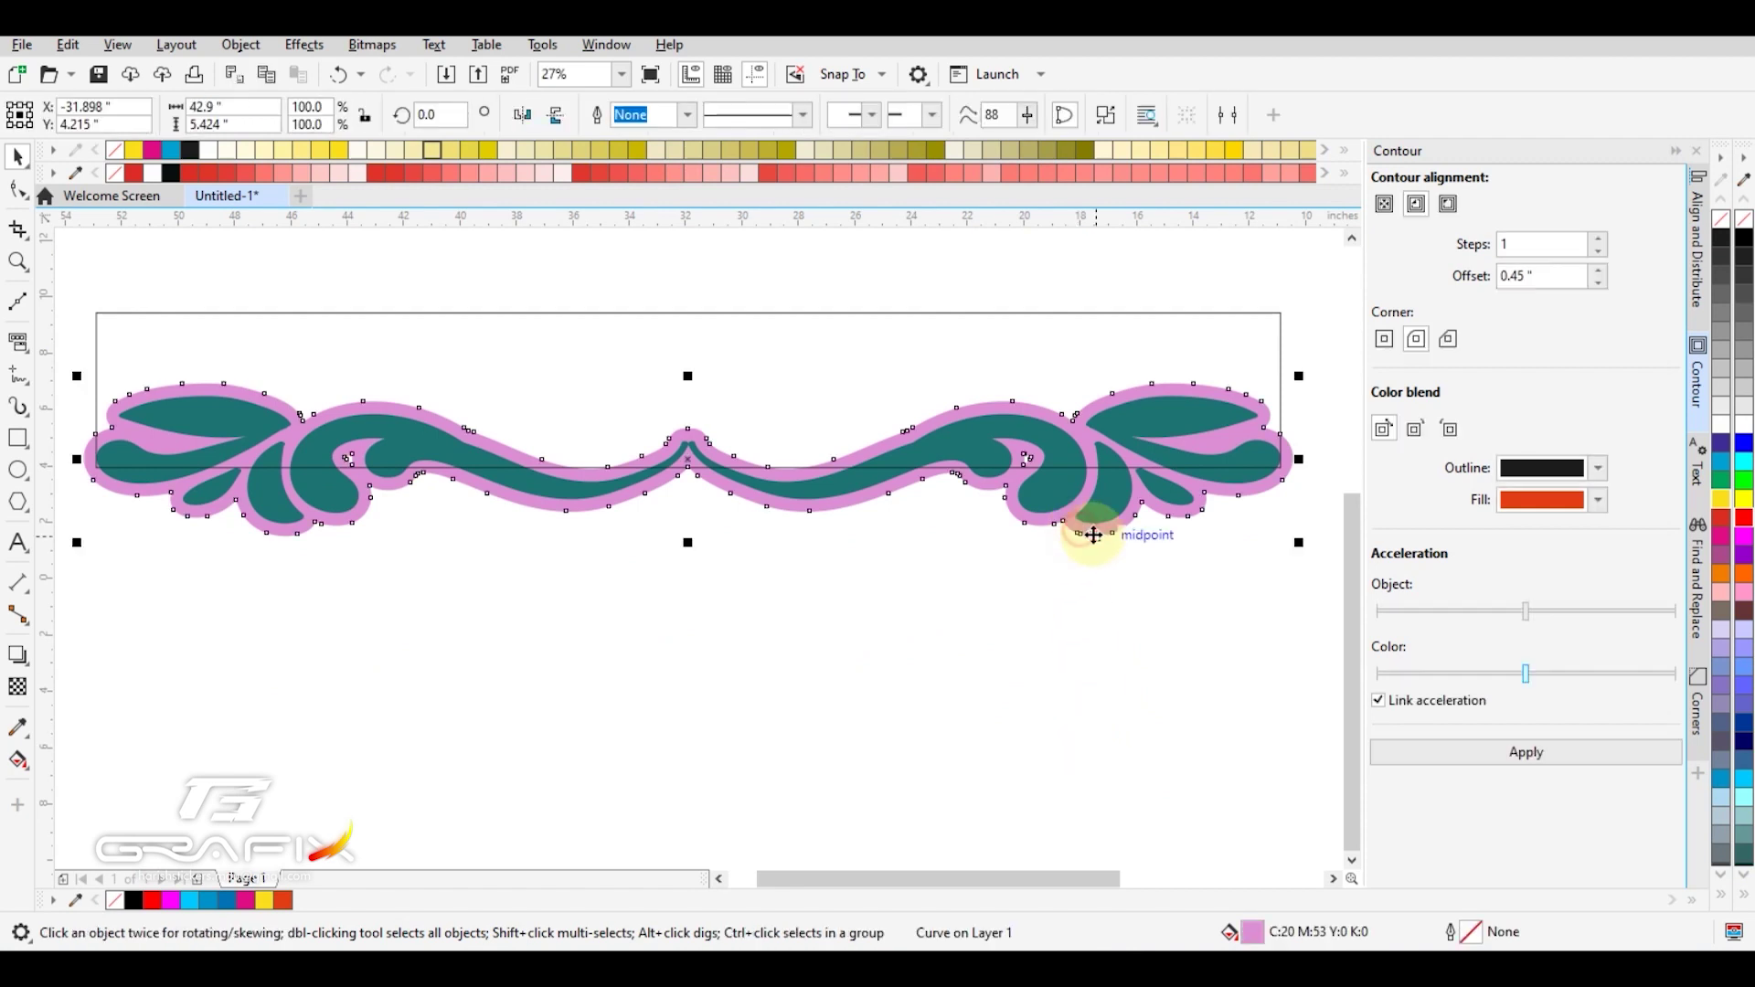
click(866, 384)
click(828, 513)
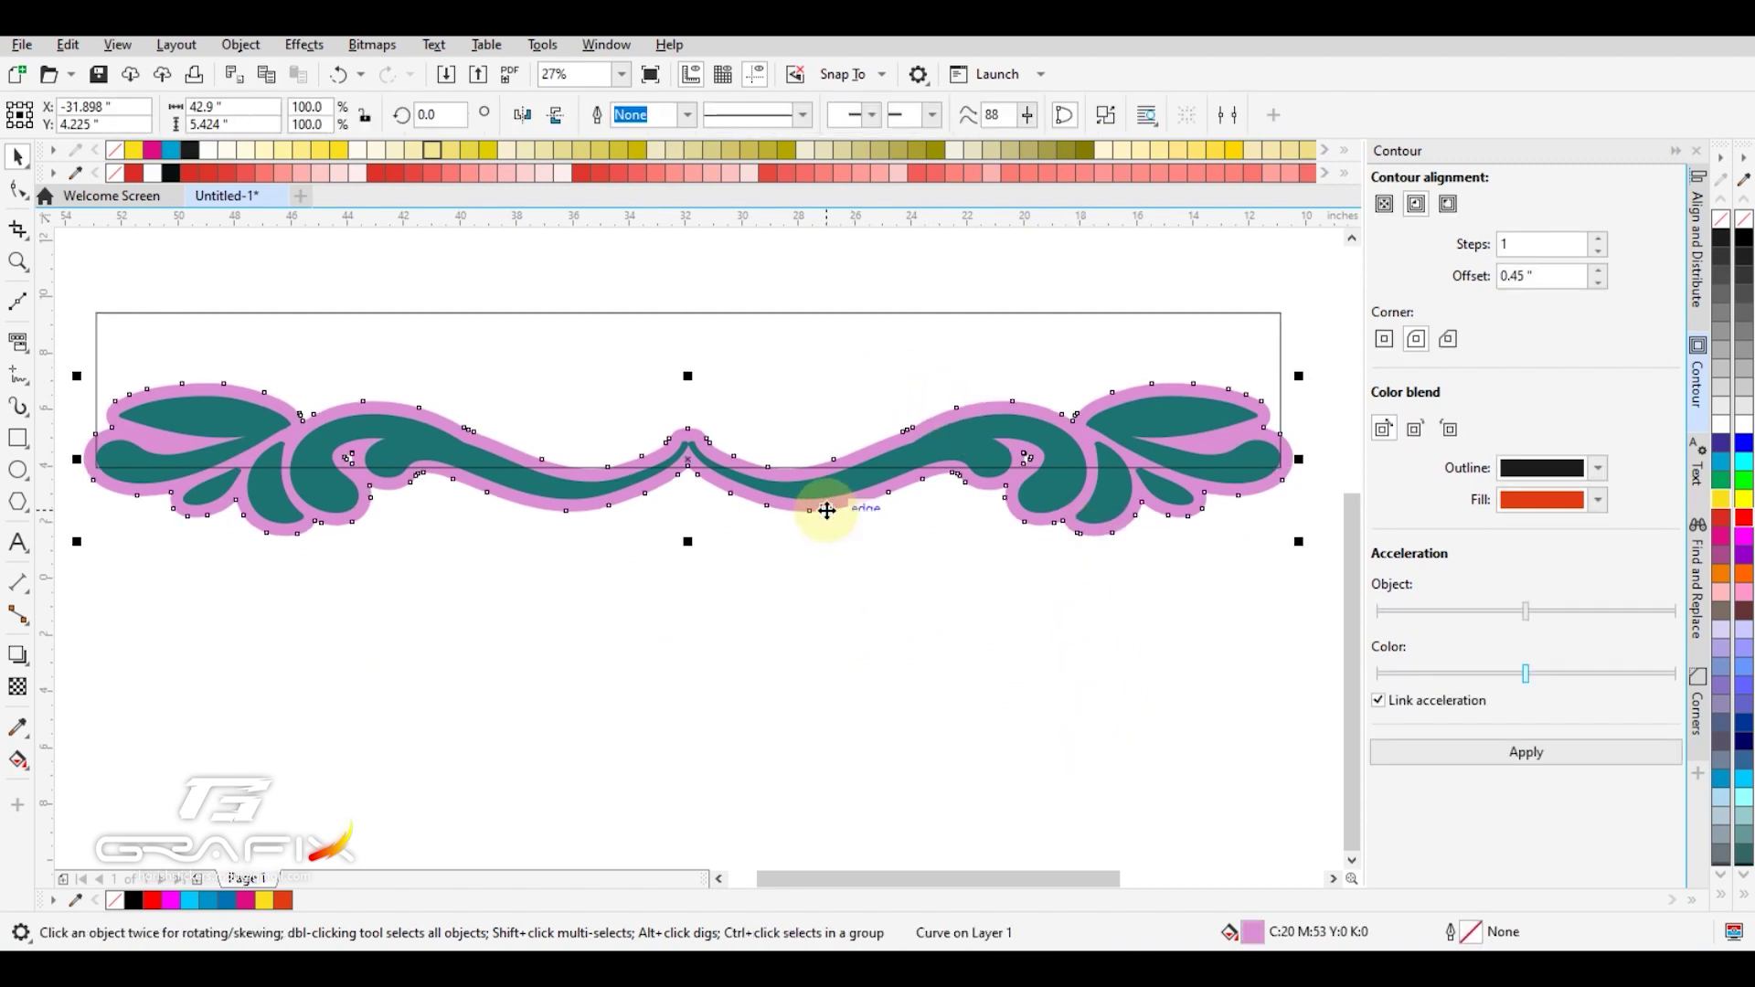
key(Up)
key(Up)
key(Up)
key(Up)
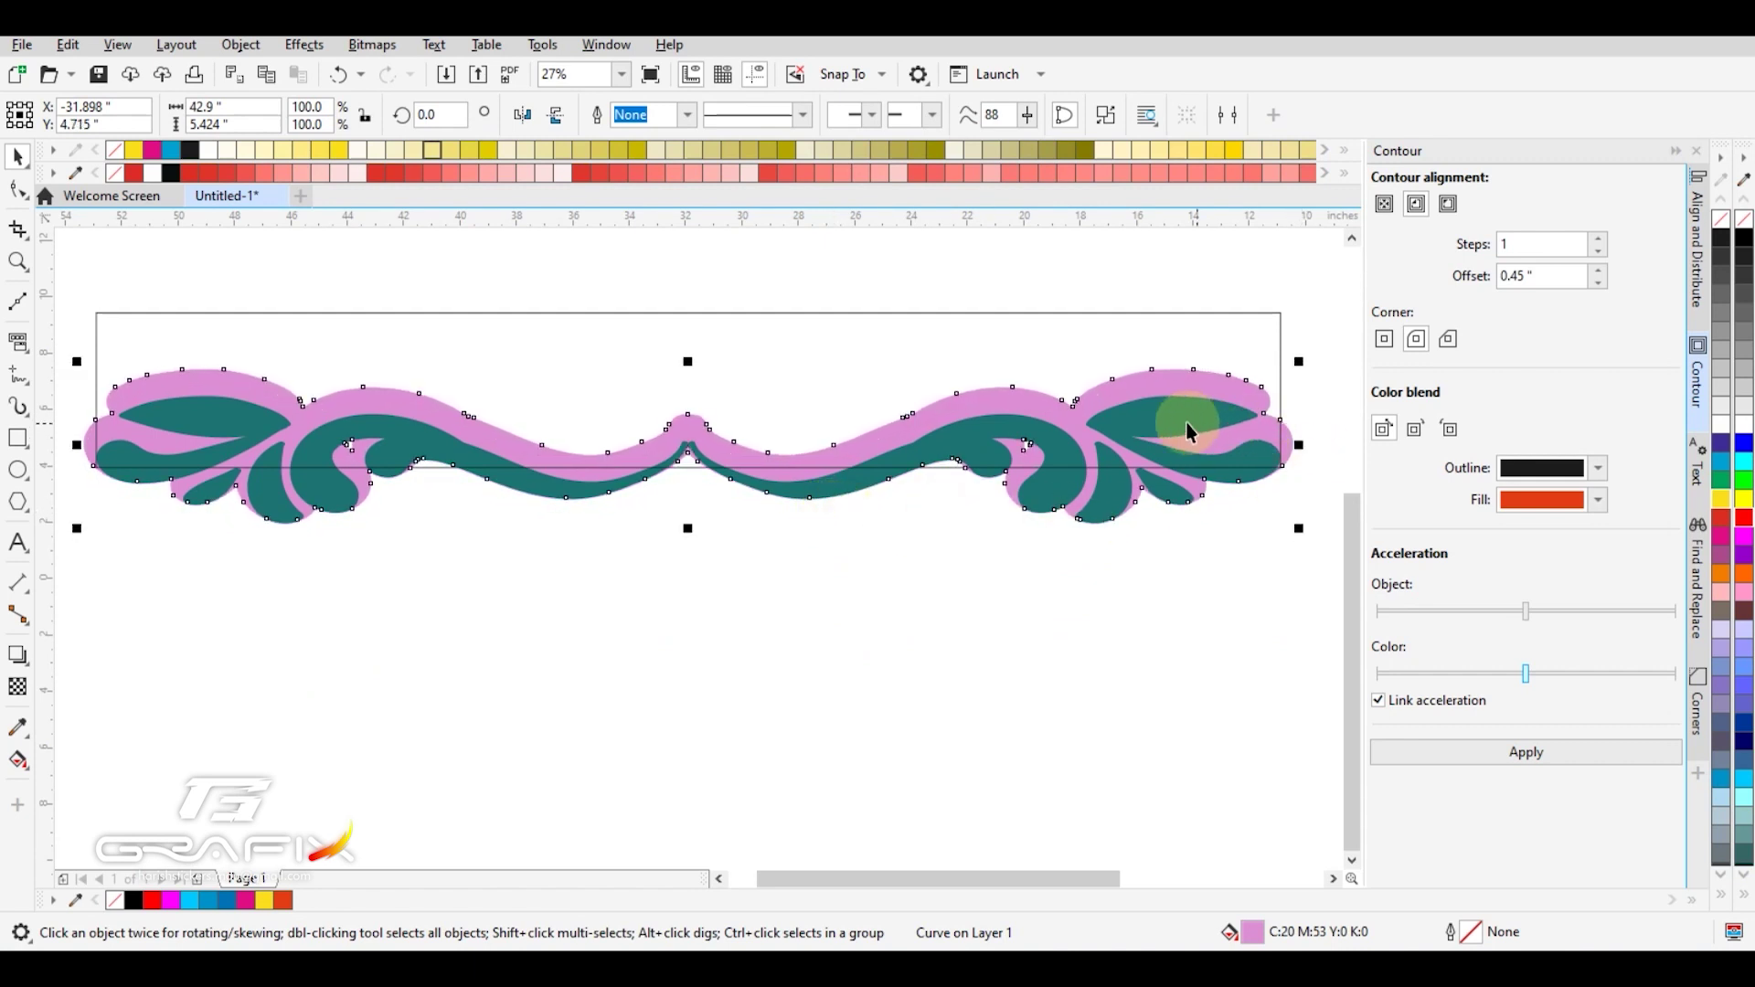
Move the teal divider down into the empty space below the pink shape.
drag(1187, 423, 1189, 643)
key(ctrl+z)
click(1199, 645)
drag(1104, 464, 1122, 722)
click(1126, 497)
key(Delete)
key(Escape)
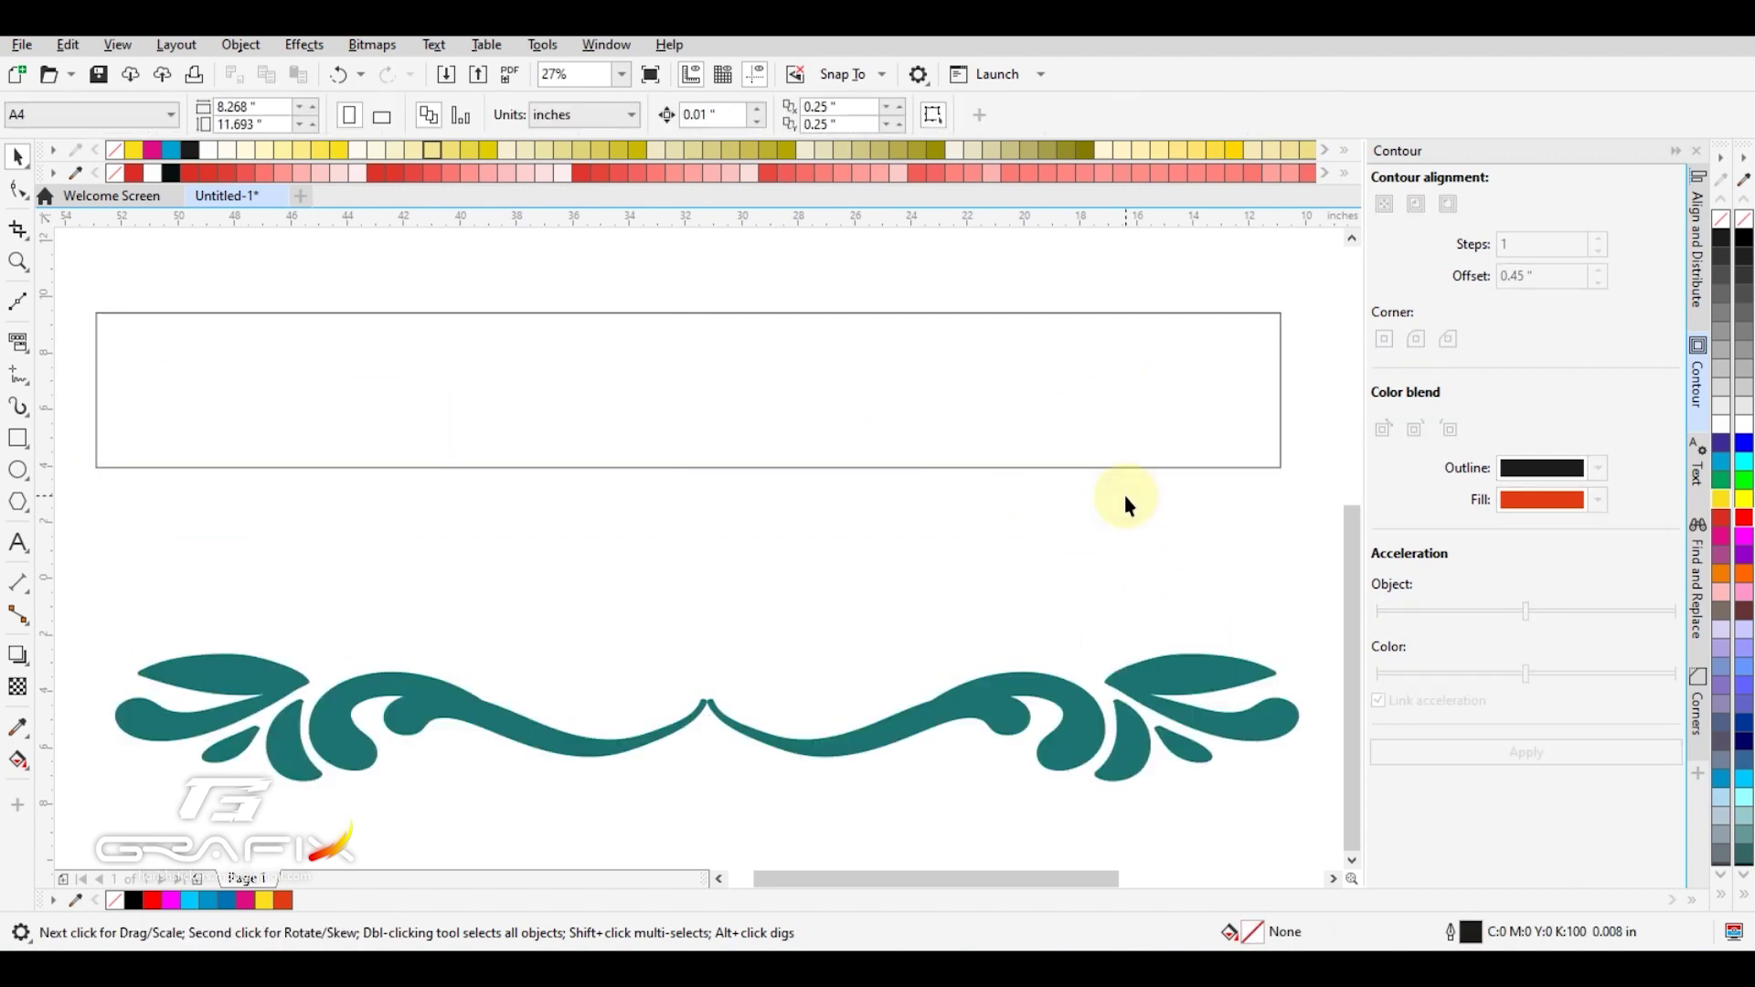
key(ctrl+z)
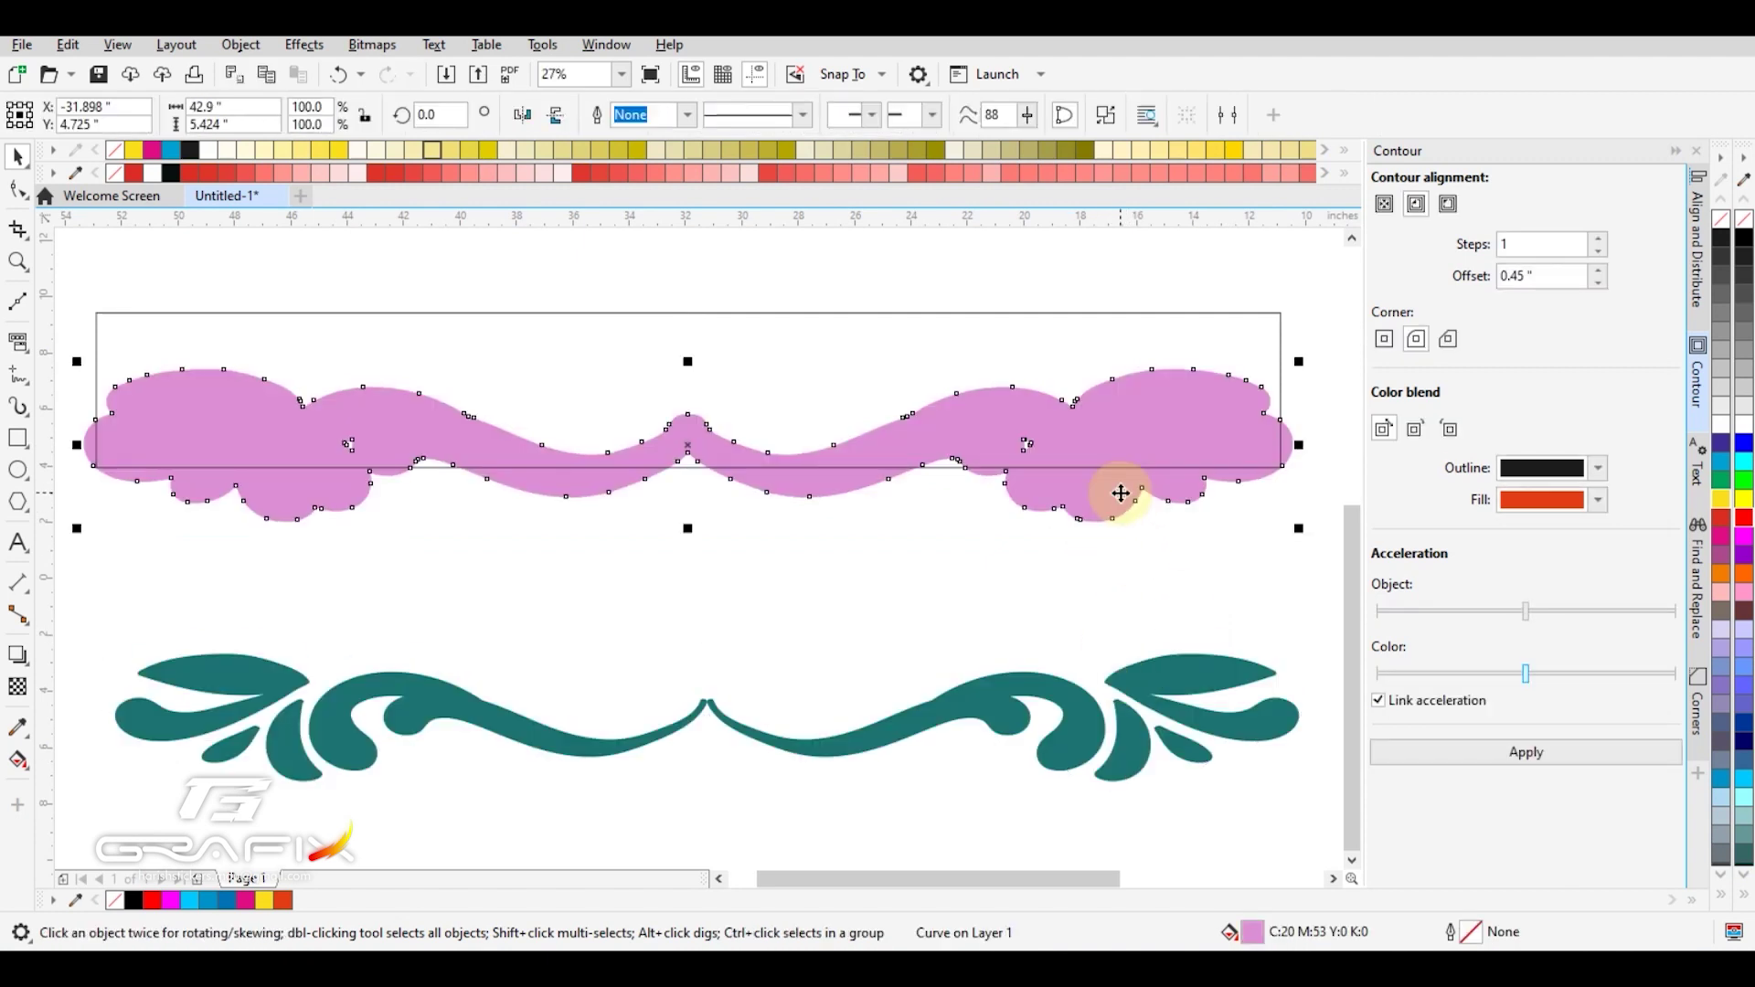
Fill the pink contour shape and the 42-inch rectangle with black.
click(1720, 238)
shift+click(1176, 331)
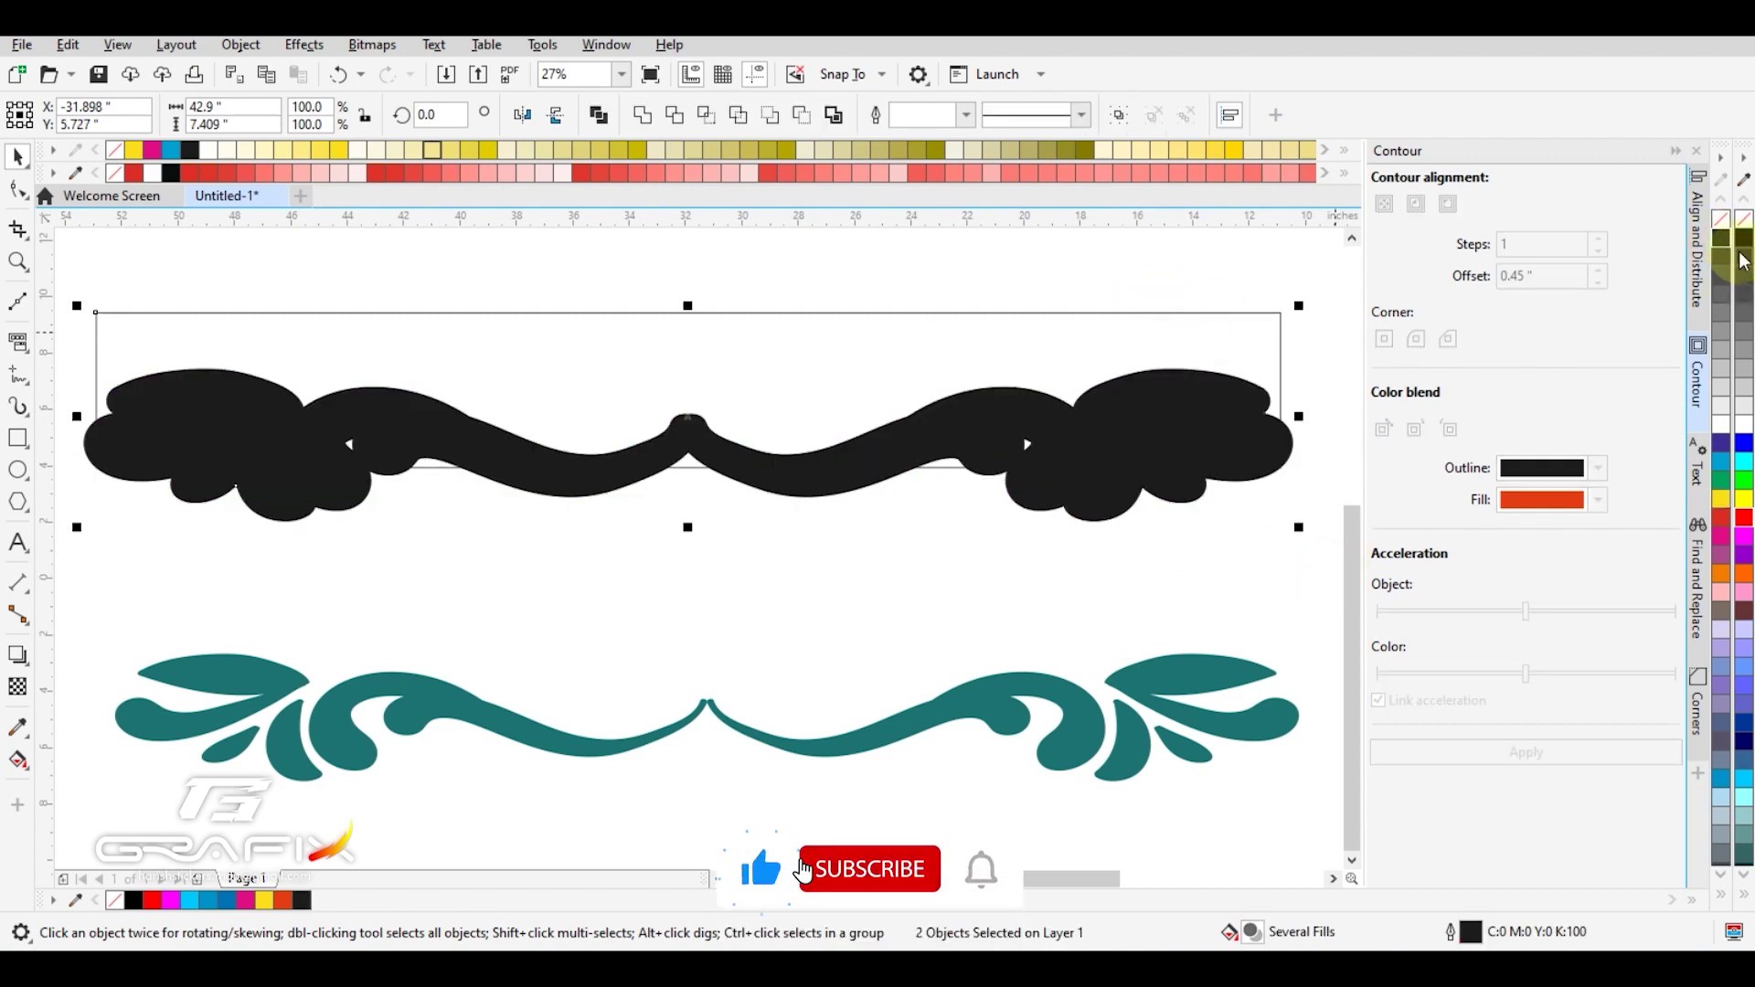
click(1721, 239)
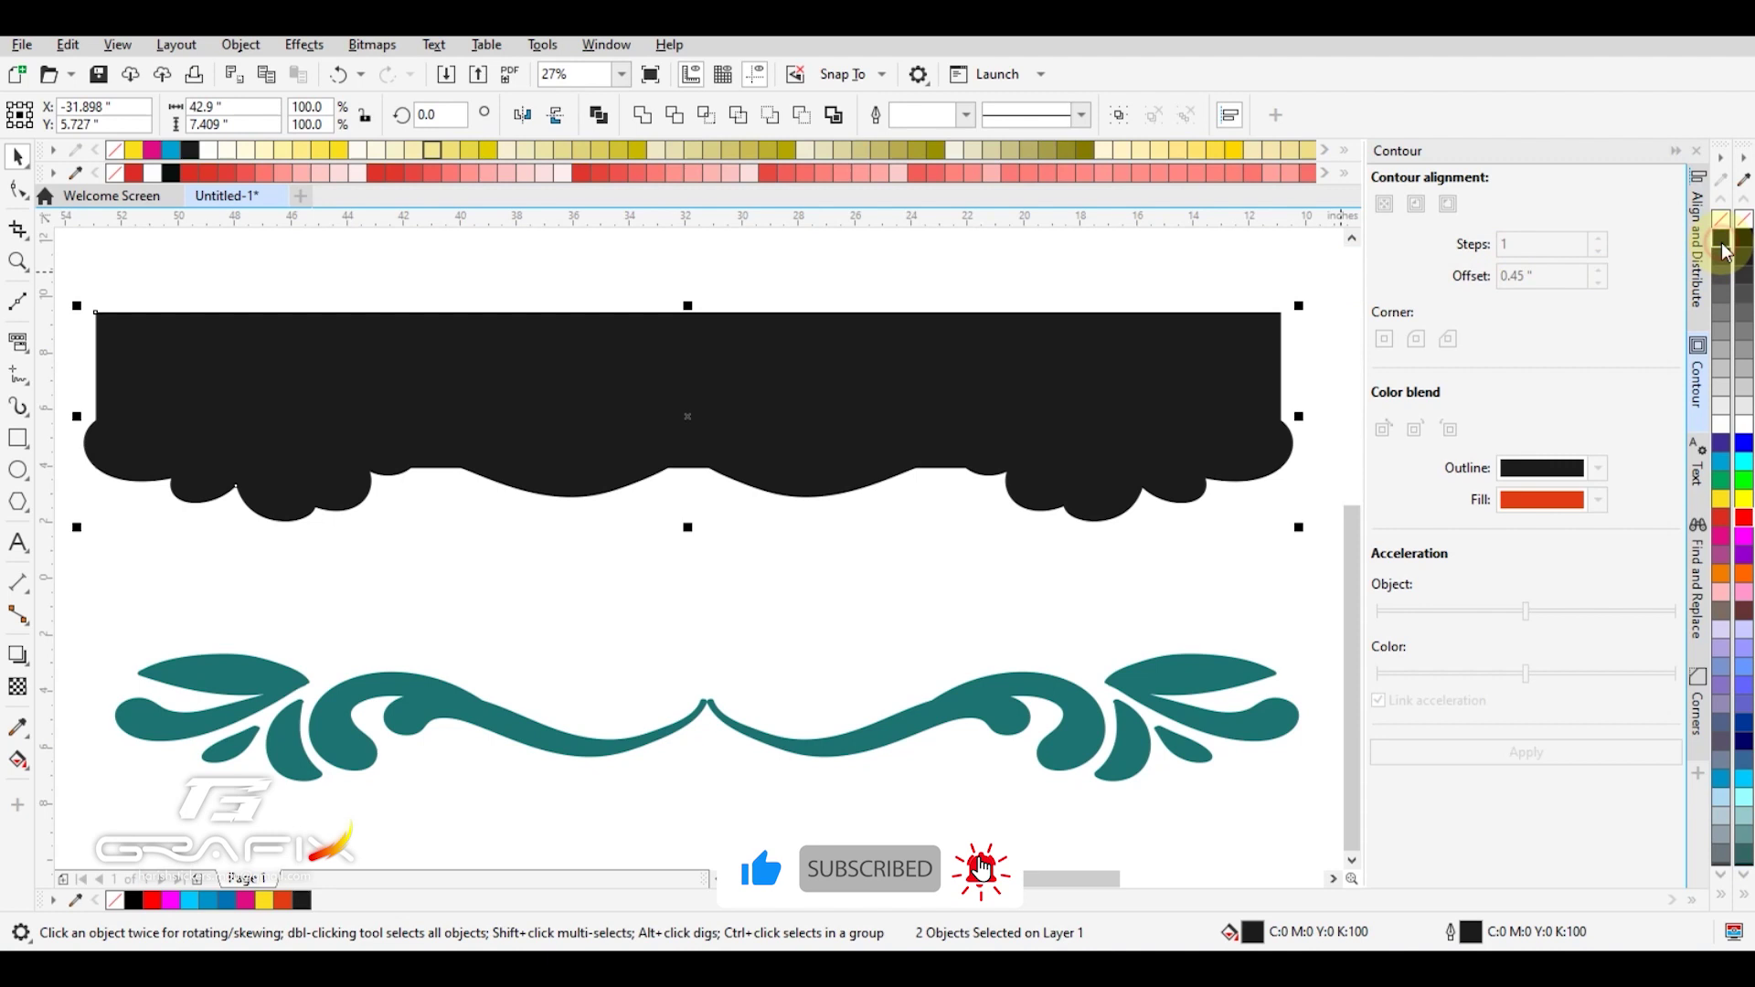
click(1116, 293)
Switch the drawing to wireframe view with both the backing shapes and the divider in sight.
key(F3)
key(z)
drag(196, 374, 1326, 762)
key(space)
key(shift+F9)
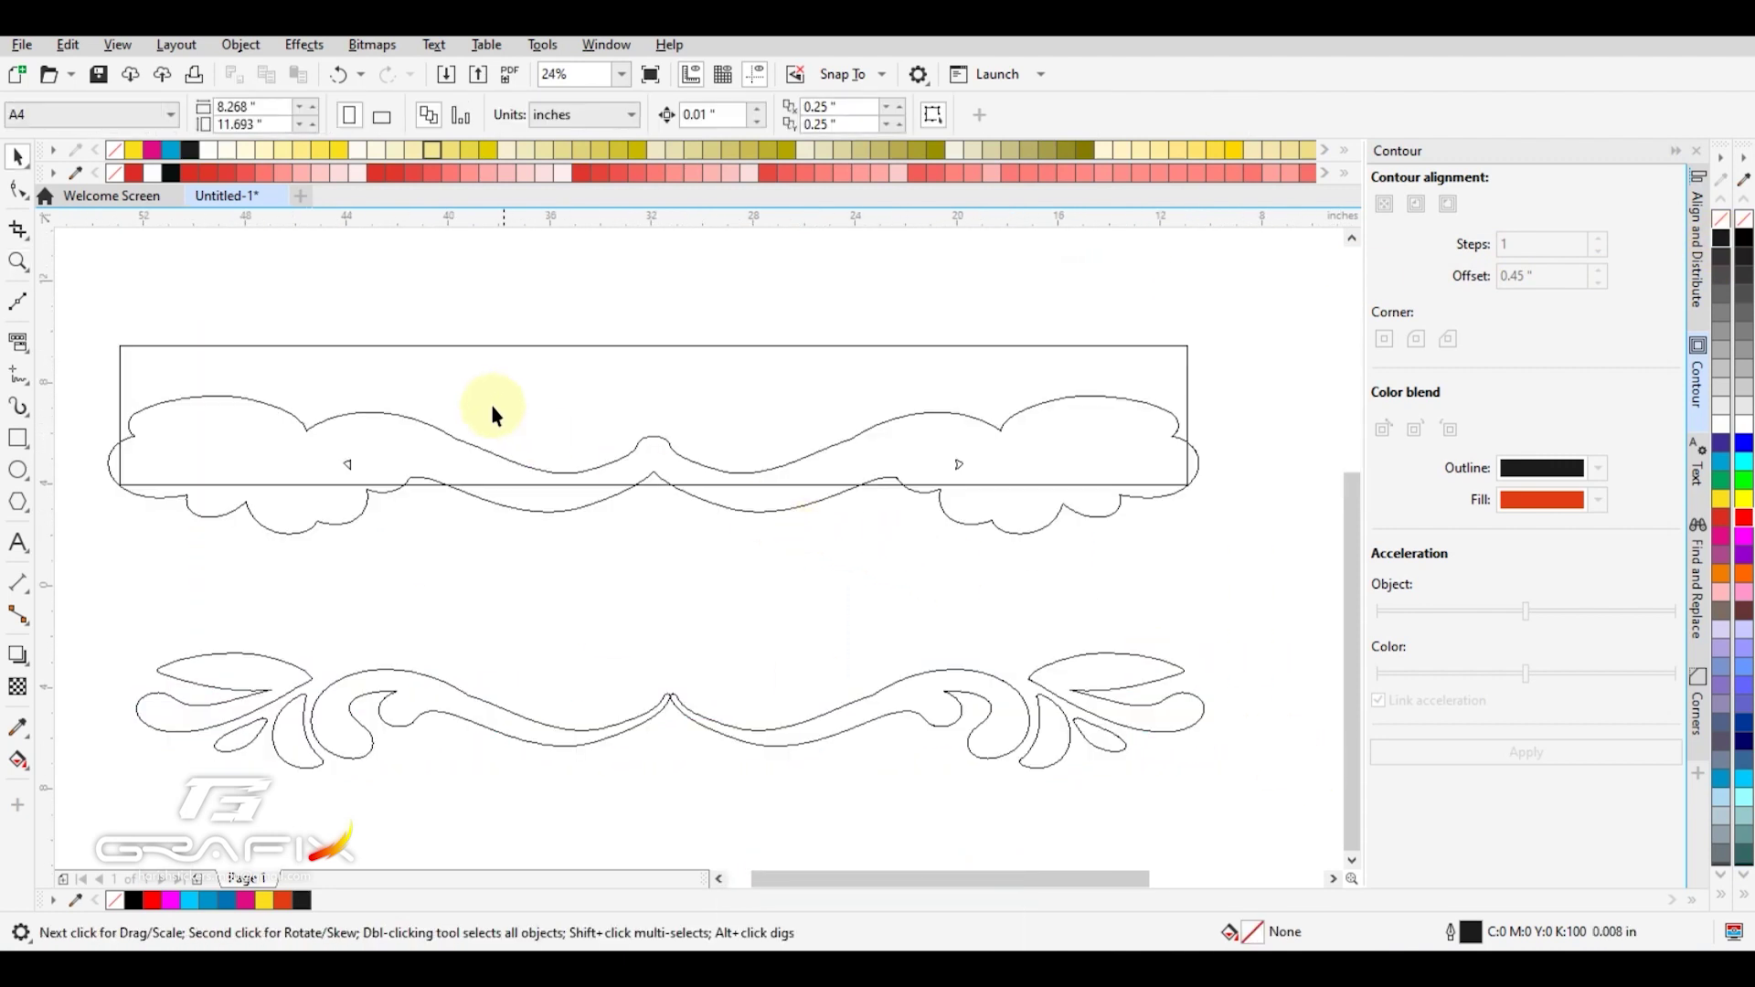
Draw a box about 2.6 by 2.3 inches over the large rectangle's lower edge at the left hump and trim the rectangle with it.
scroll(490, 403, up, 3)
key(F6)
drag(393, 573, 257, 449)
key(space)
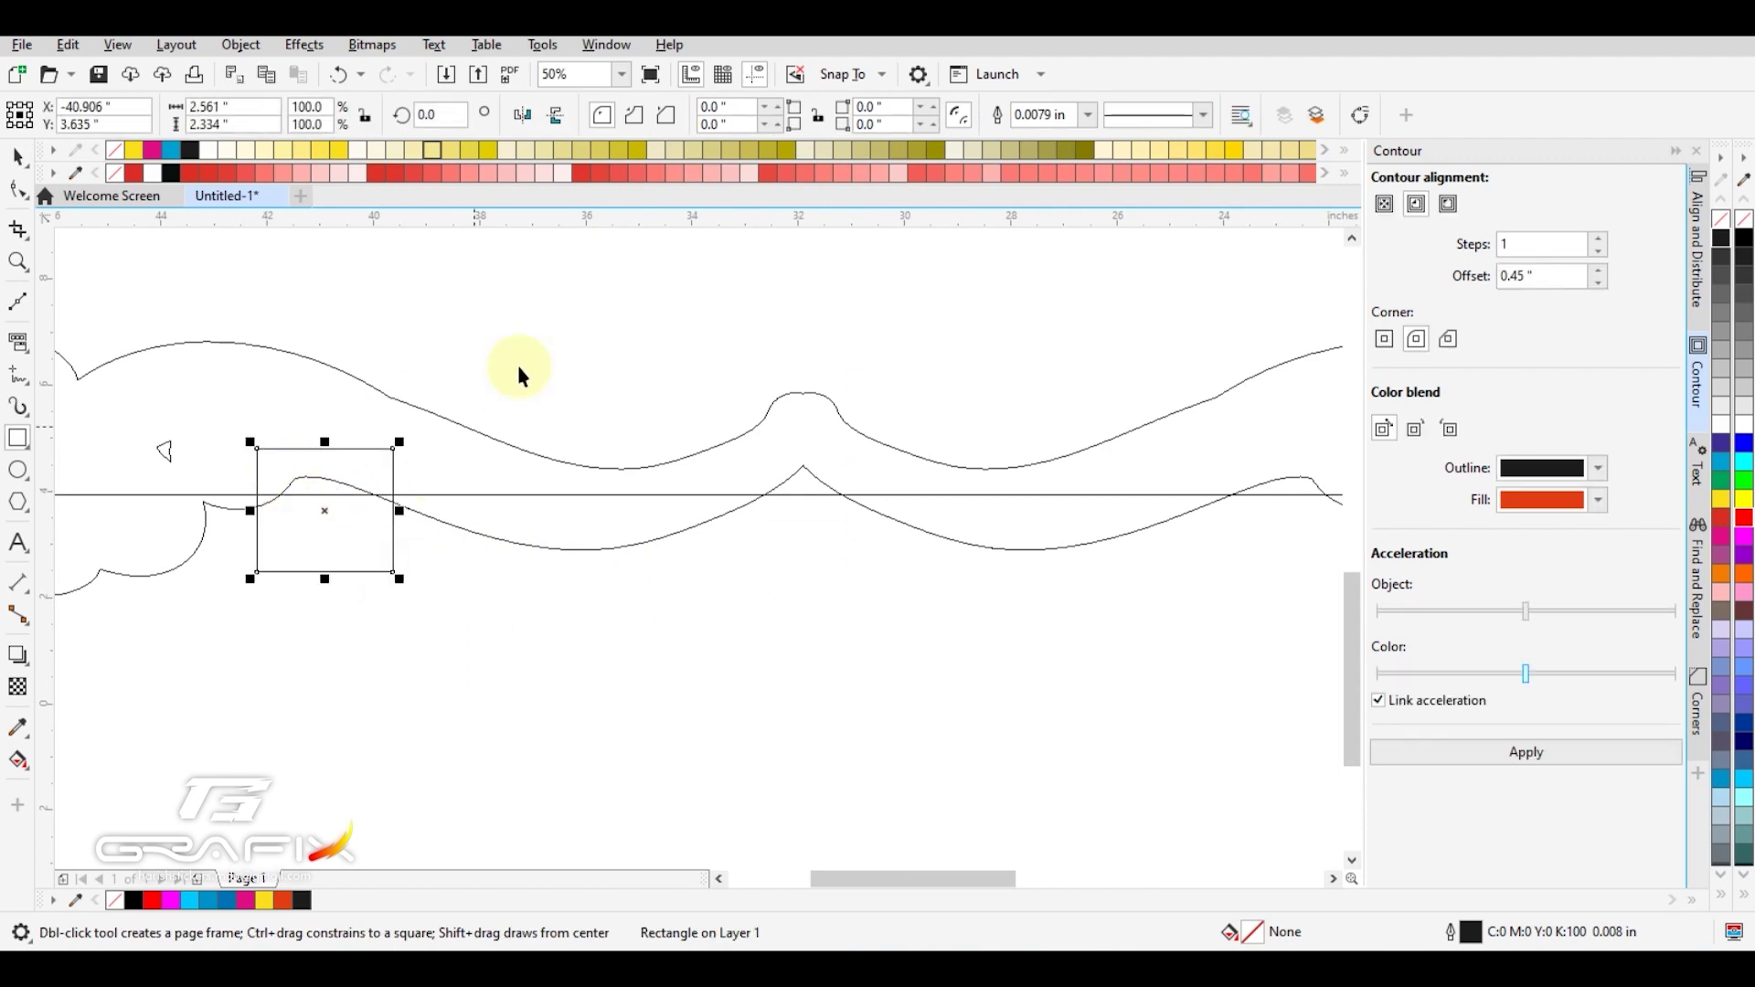
shift+click(517, 339)
click(675, 114)
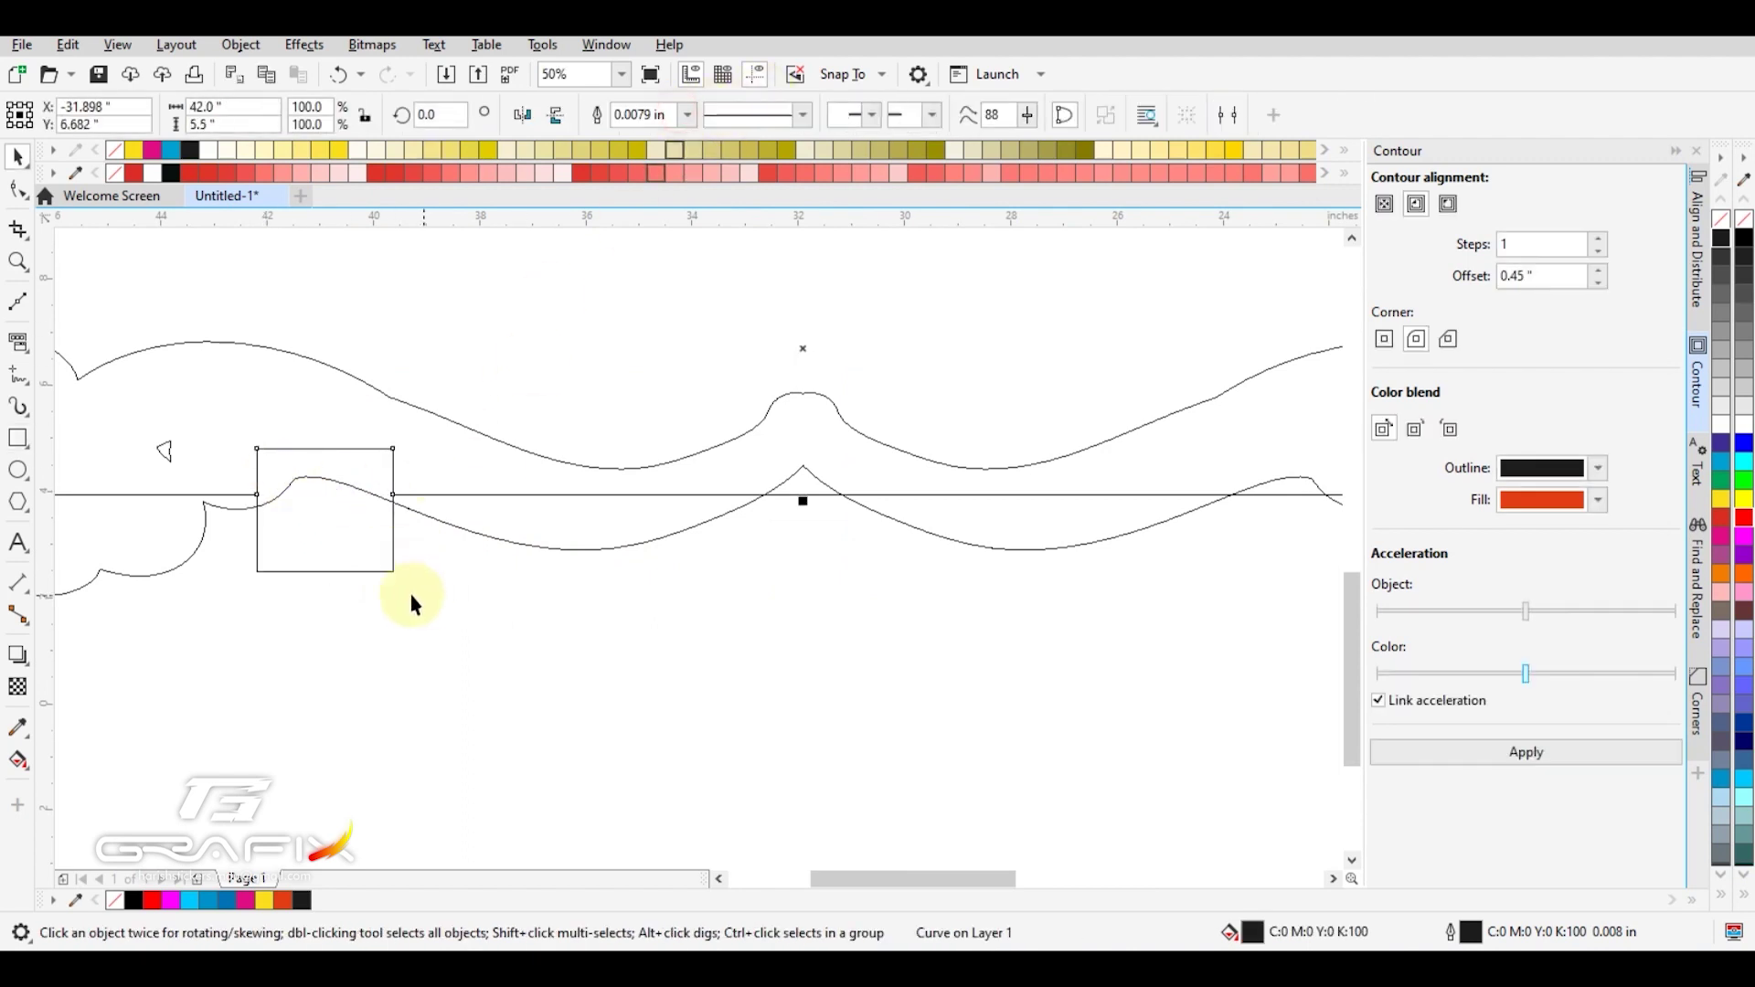
click(341, 526)
Draw a box about 3.8 by 2.8 inches at the centre peak, trim the large rectangle's lower edge with it and delete the box.
drag(930, 615, 728, 463)
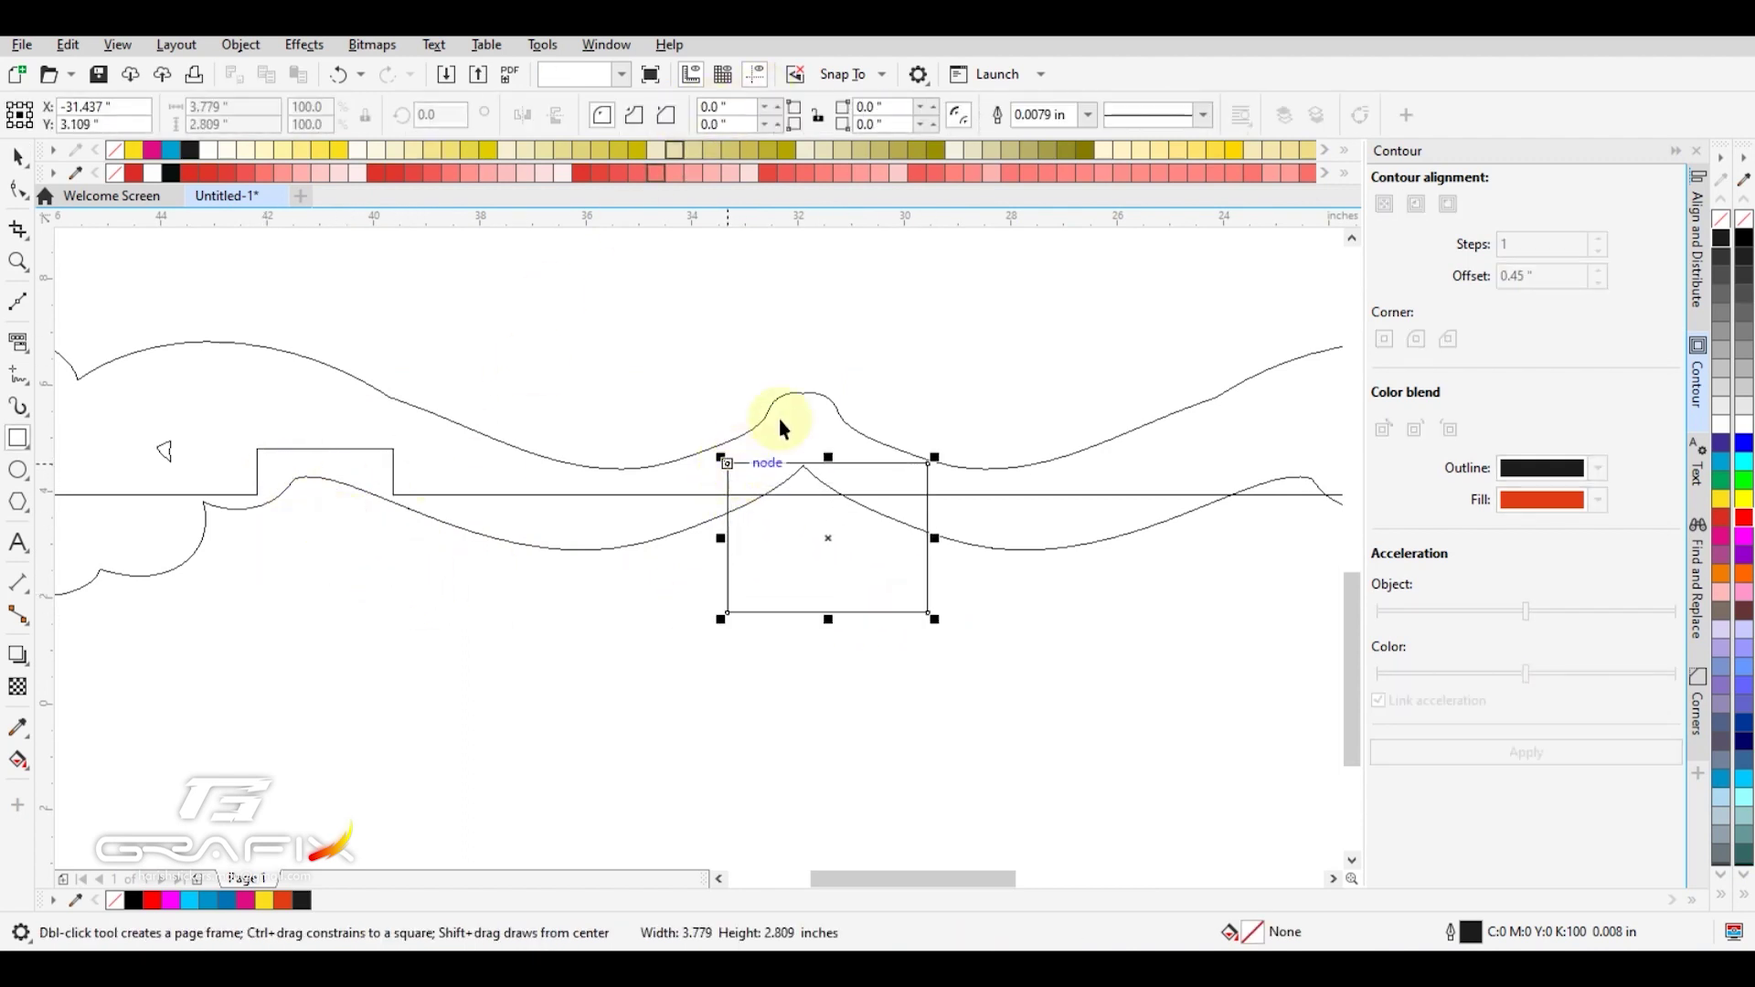
key(space)
shift+click(788, 400)
click(863, 563)
key(Delete)
Draw a box over the large rectangle's lower edge at the right hump, trim the rectangle with it and remove the box.
key(F2)
key(F4)
drag(768, 408, 1134, 680)
key(space)
key(F10)
key(F6)
drag(720, 578, 468, 403)
key(space)
shift+click(532, 259)
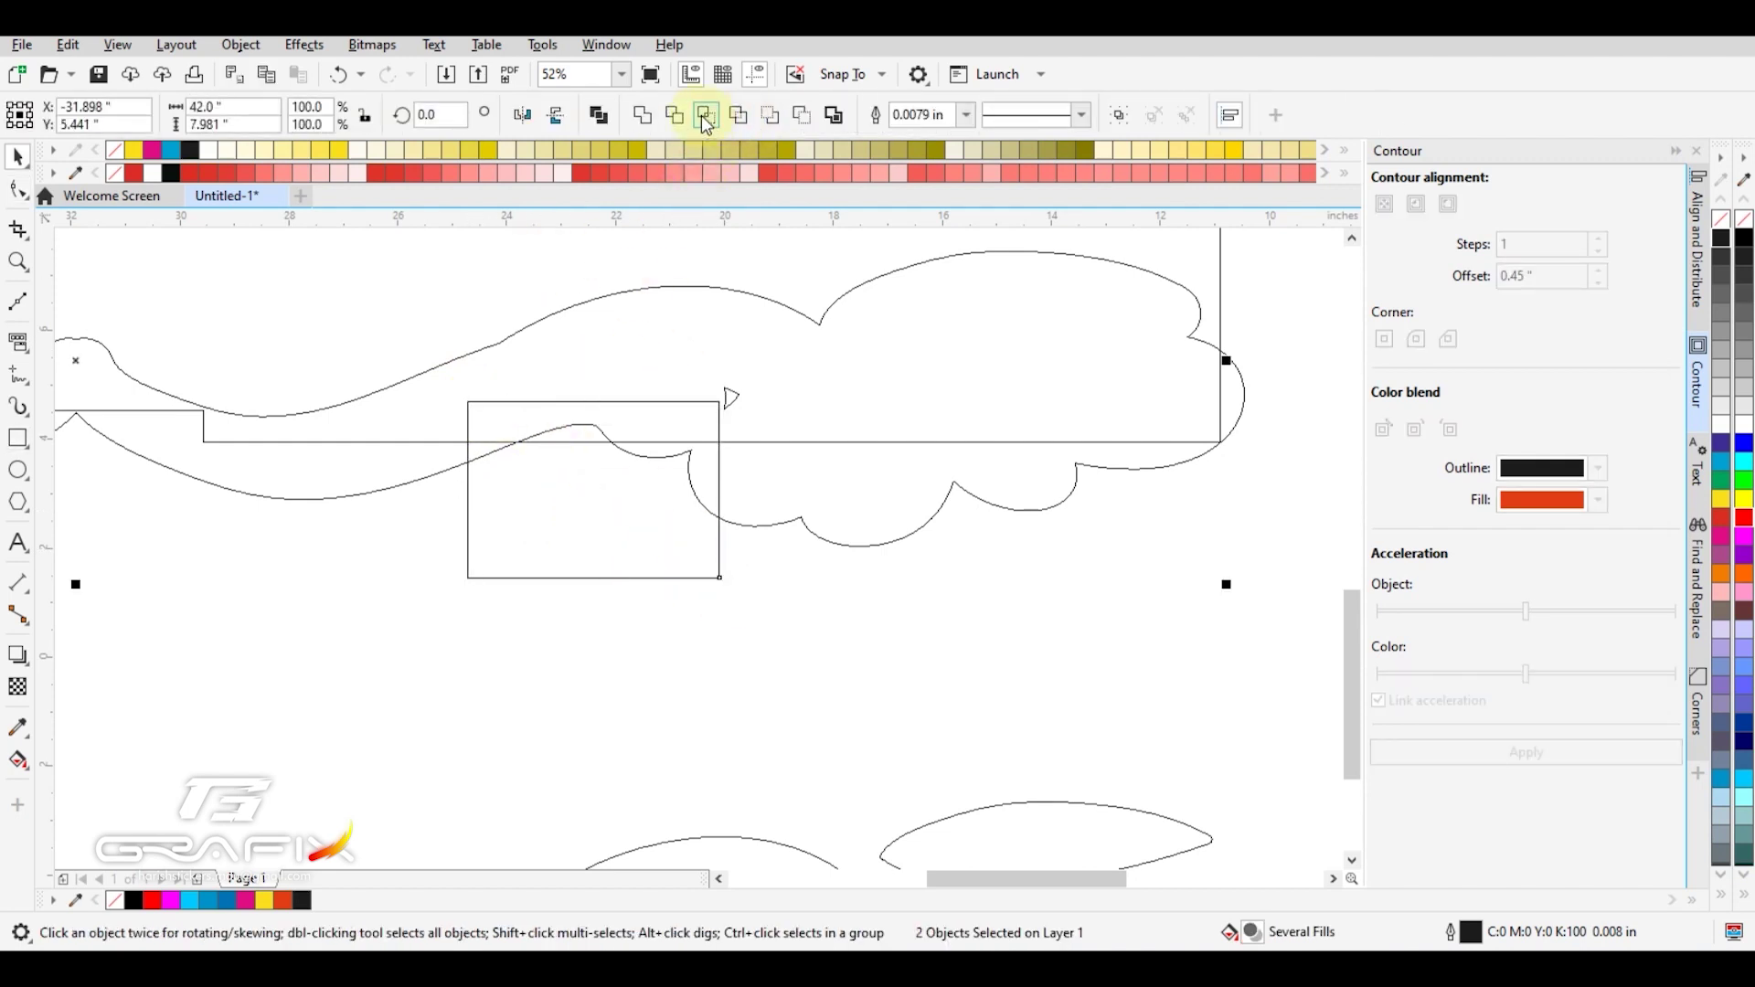
click(677, 122)
click(654, 514)
click(773, 419)
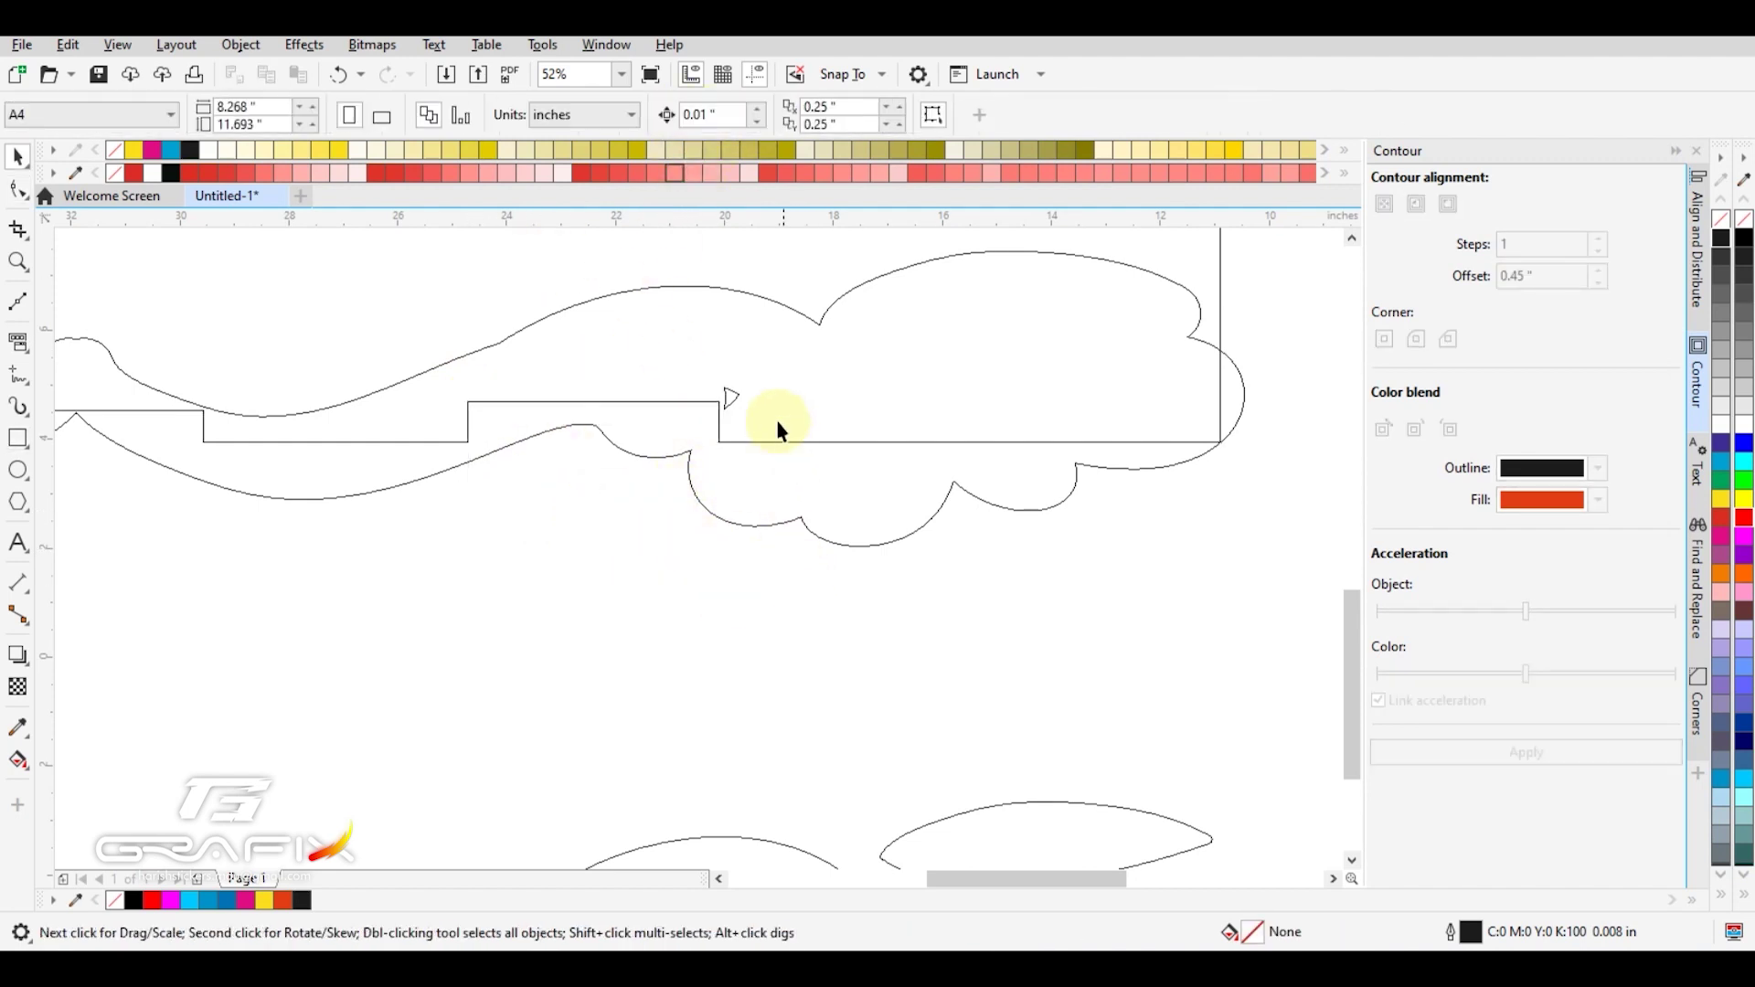
Delete the small leftover fragments inside the contour outline by removing their nodes.
click(775, 388)
key(F10)
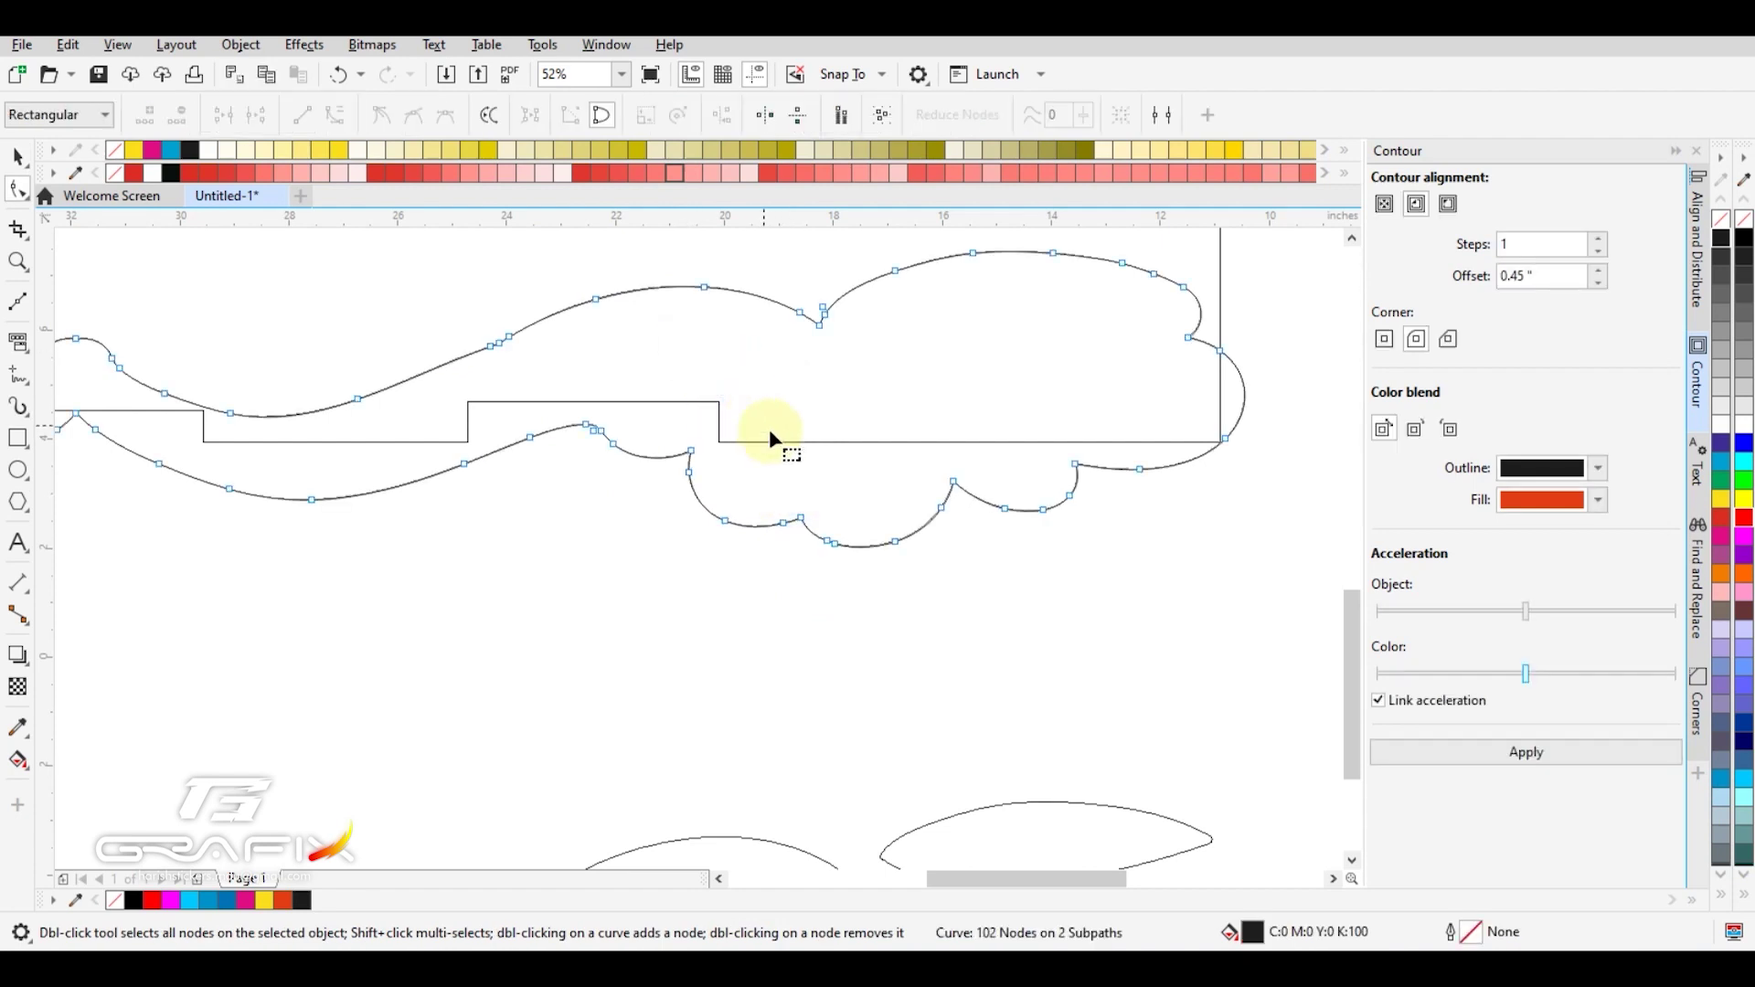
key(z)
right_click(706, 437)
key(F10)
drag(253, 358, 620, 660)
key(Delete)
key(space)
scroll(647, 614, down, 4)
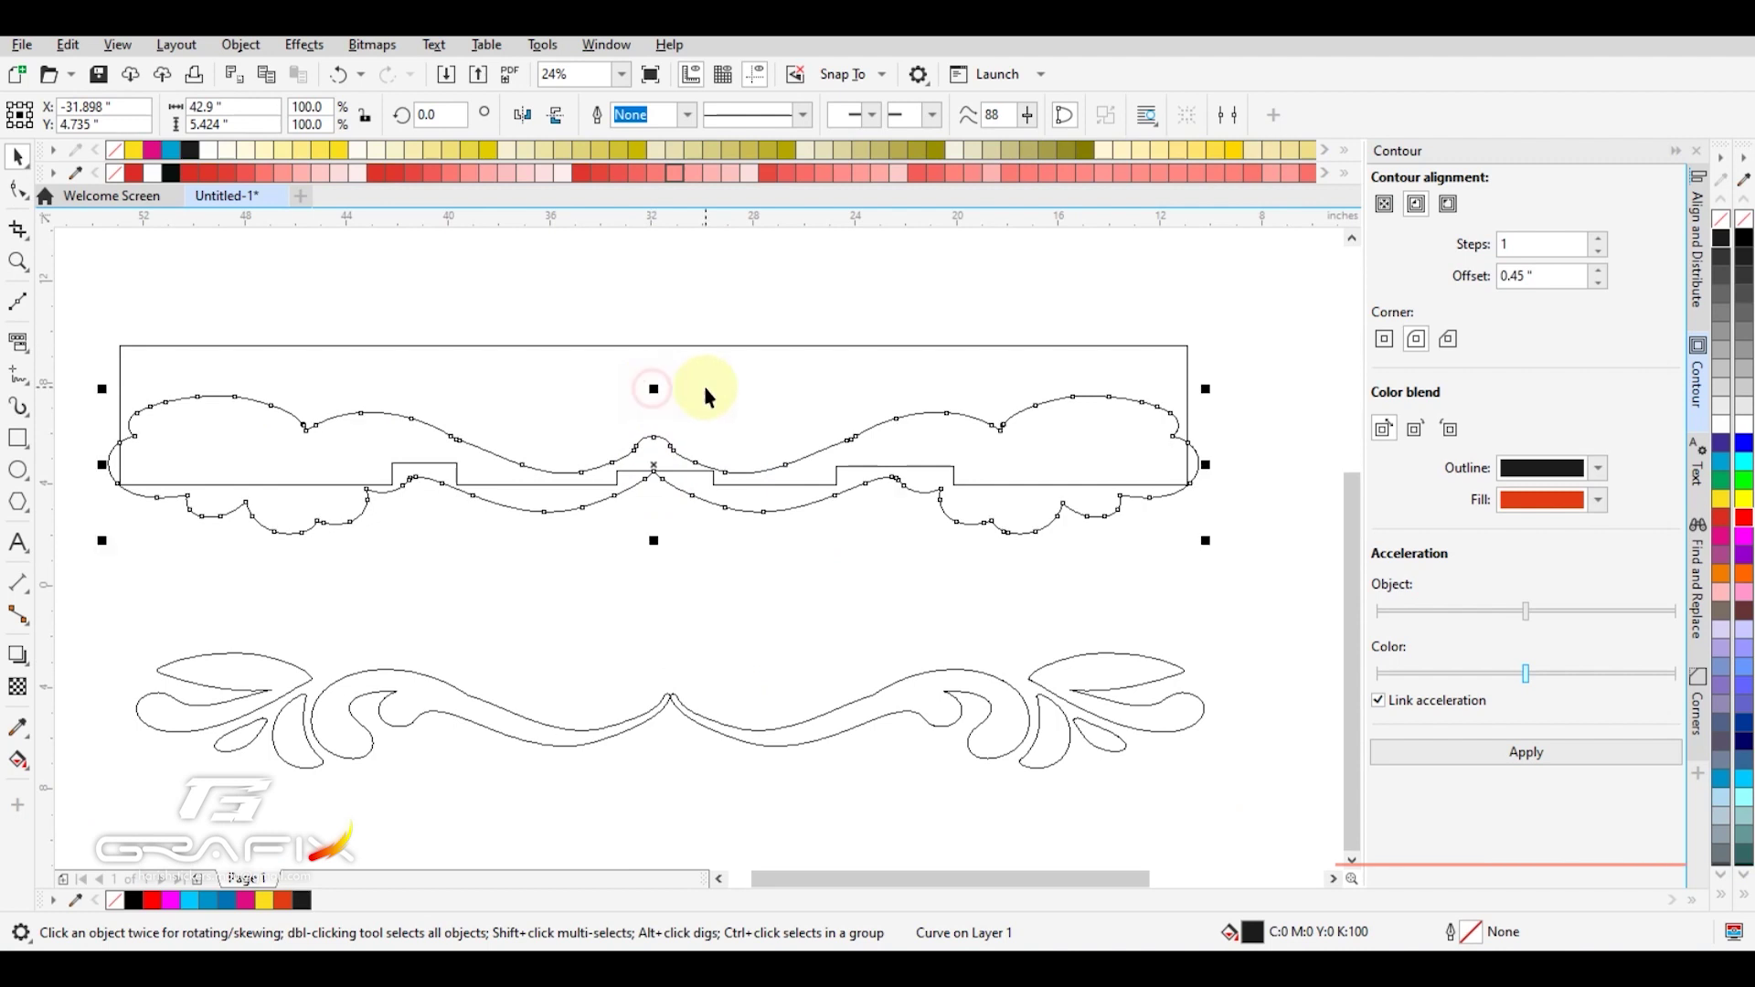
Weld the contour outline and the notched rectangle into one backing shape and return to the filled view.
click(865, 277)
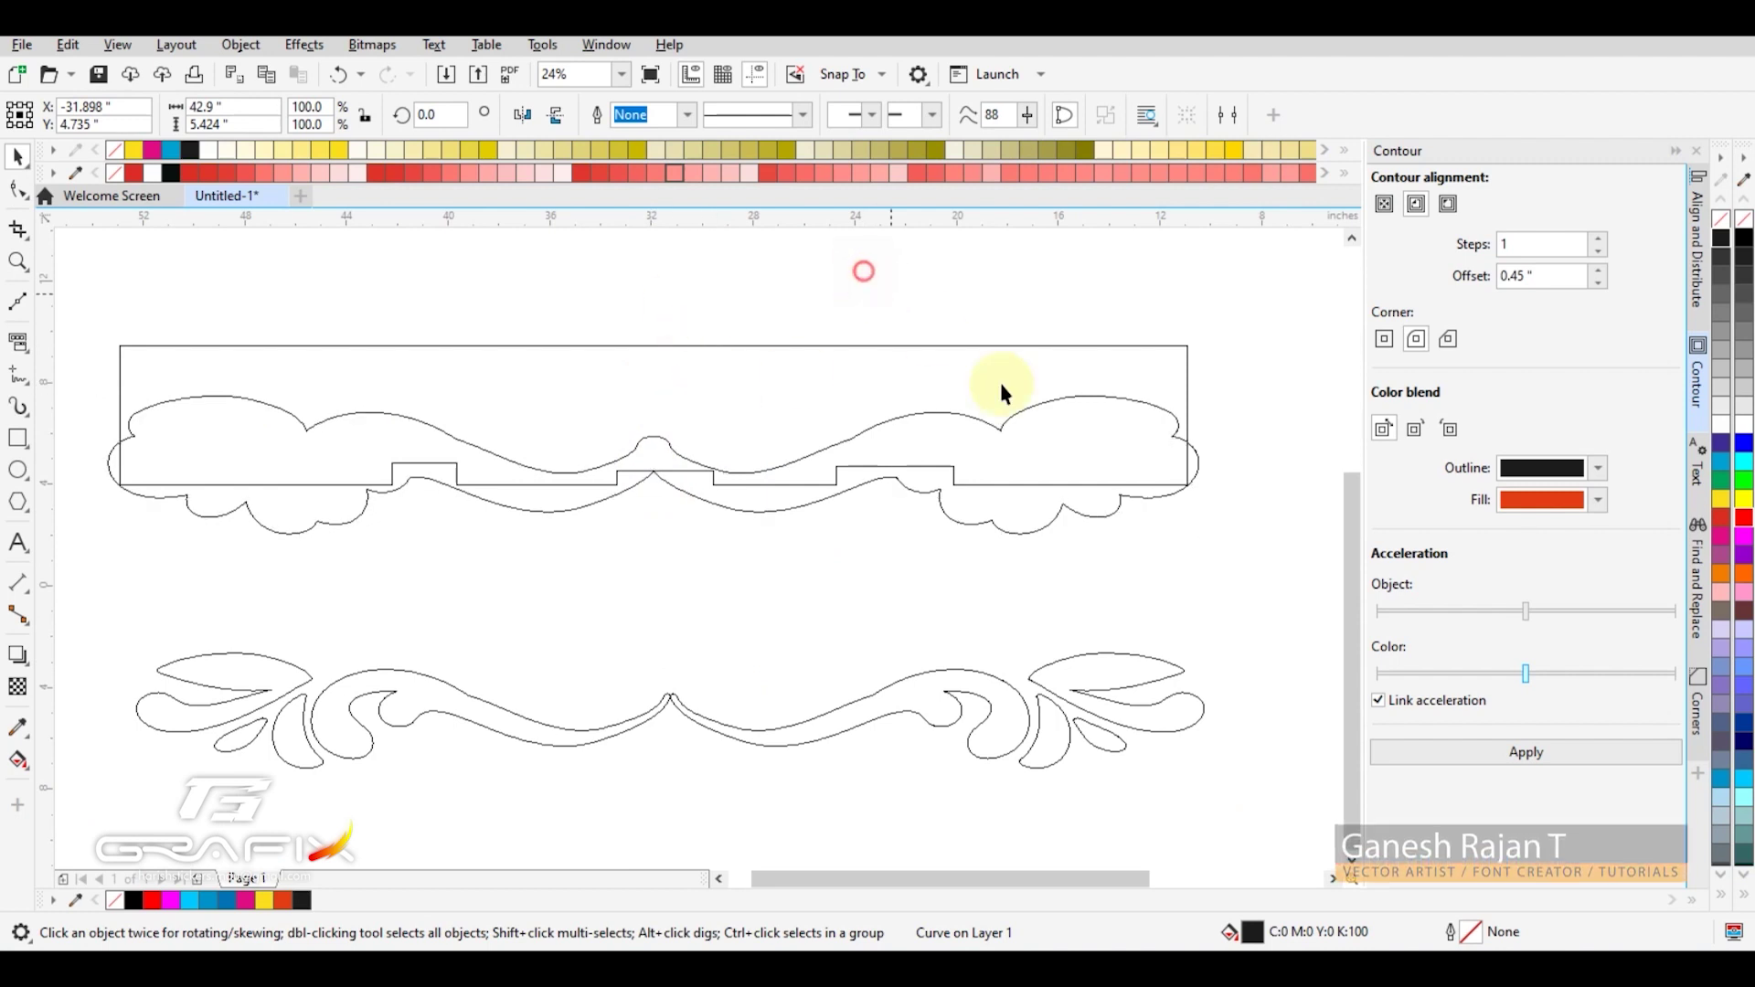
click(1194, 464)
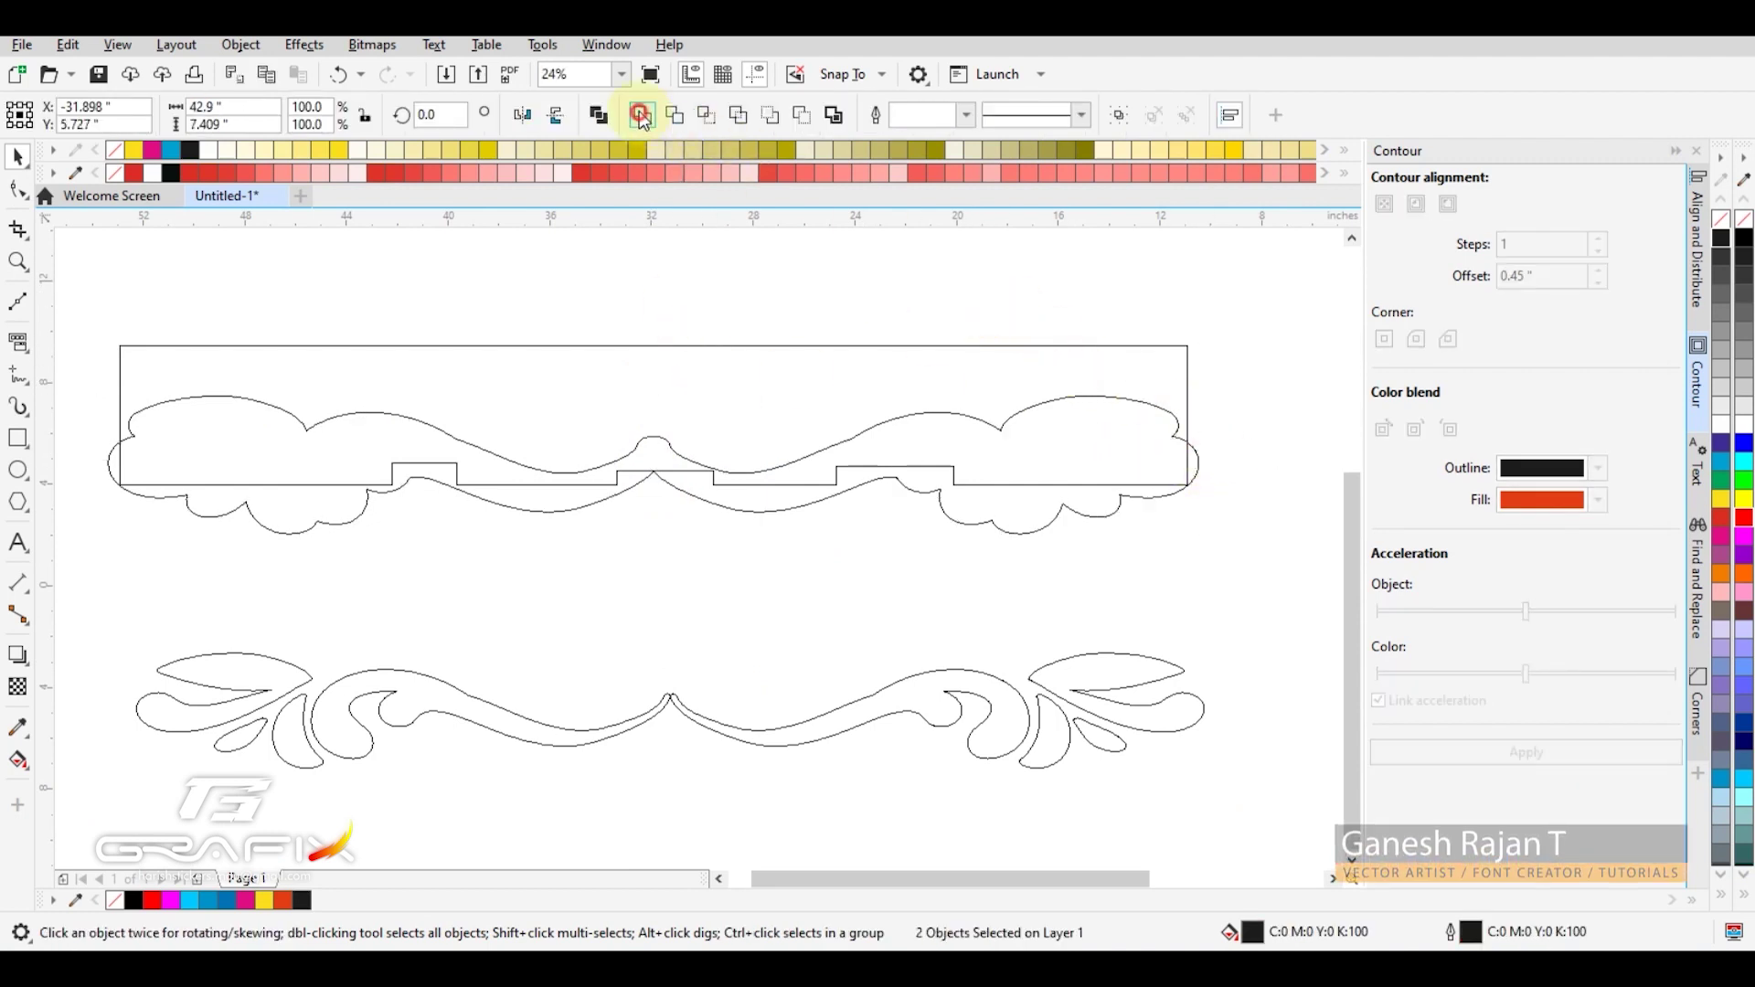
click(643, 116)
key(shift+F9)
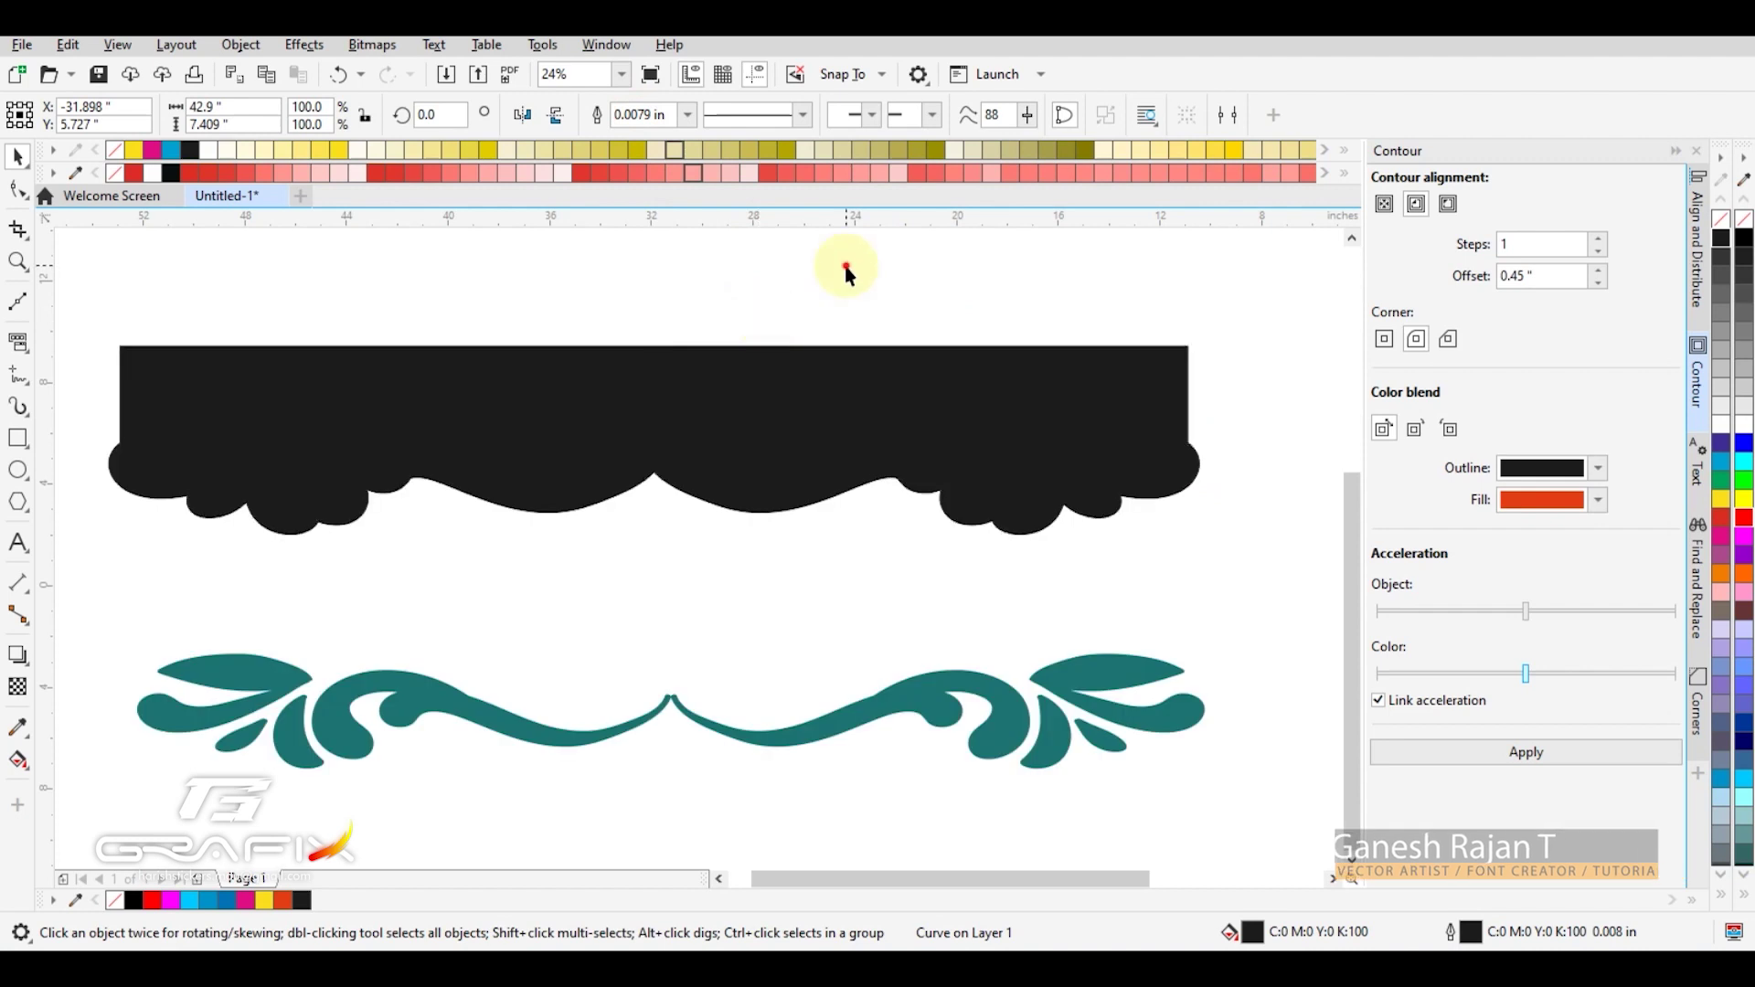
Collapse the contour settings and fill the welded backing shape with magenta.
click(846, 266)
key(z)
right_click(881, 475)
drag(181, 393, 1312, 846)
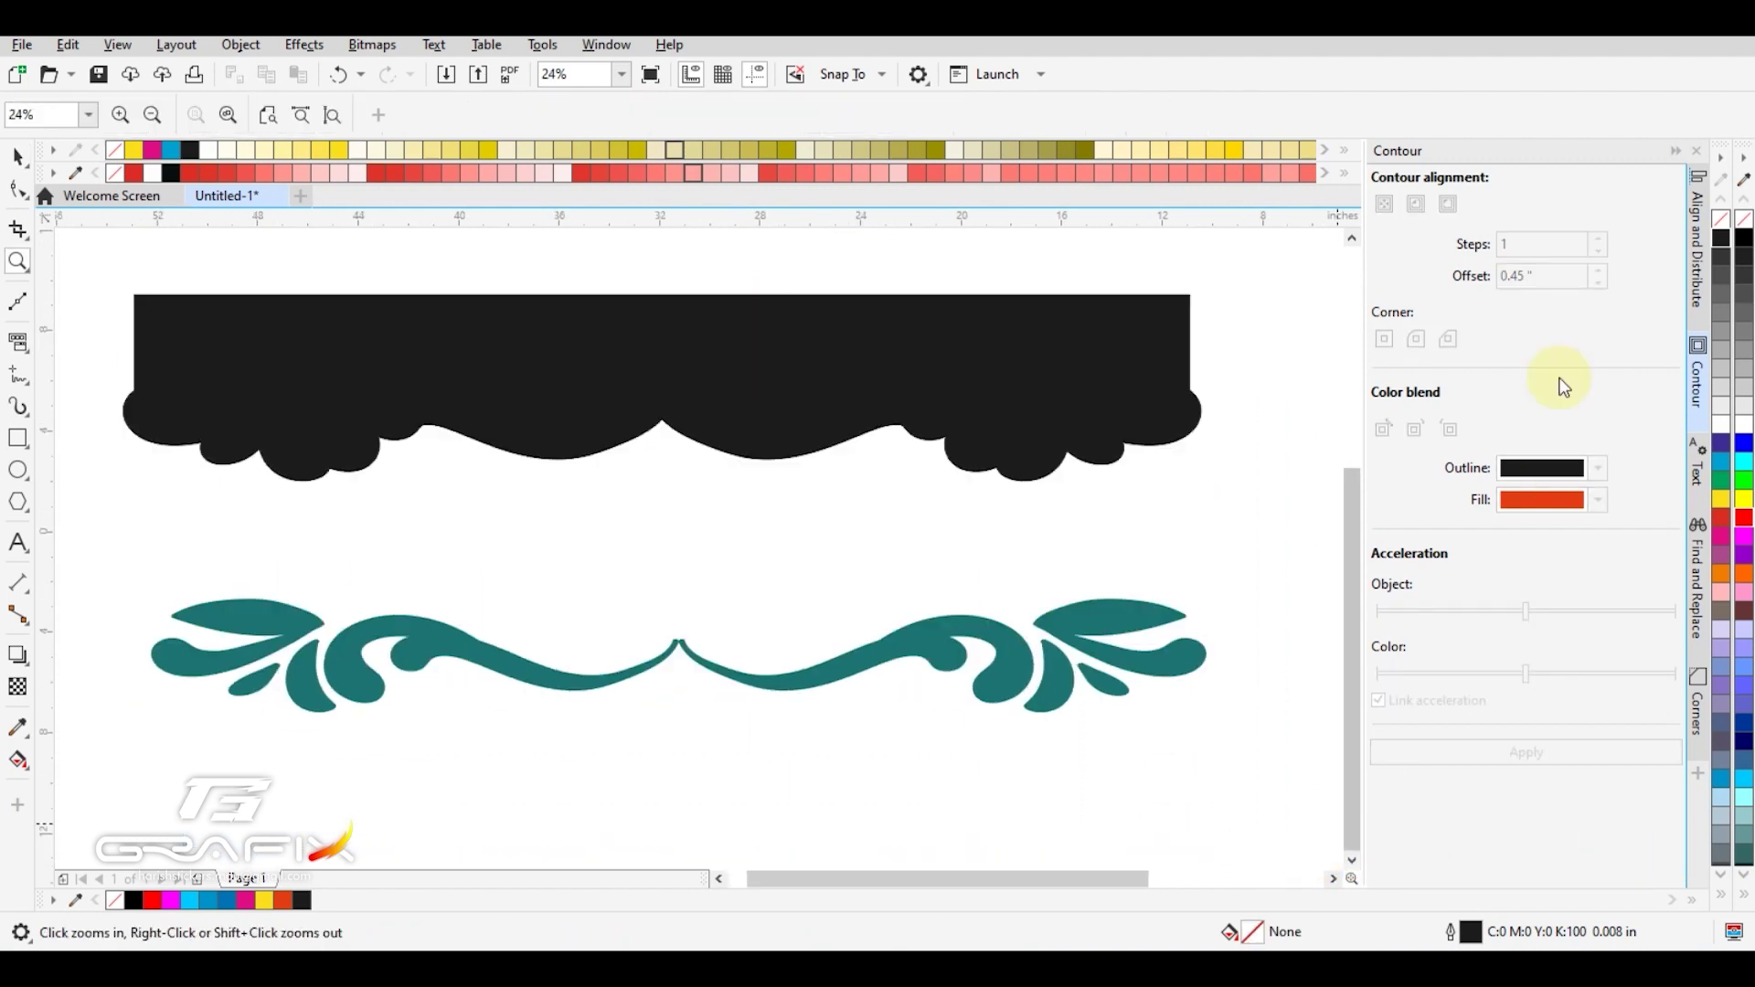
key(space)
click(1675, 151)
click(1170, 434)
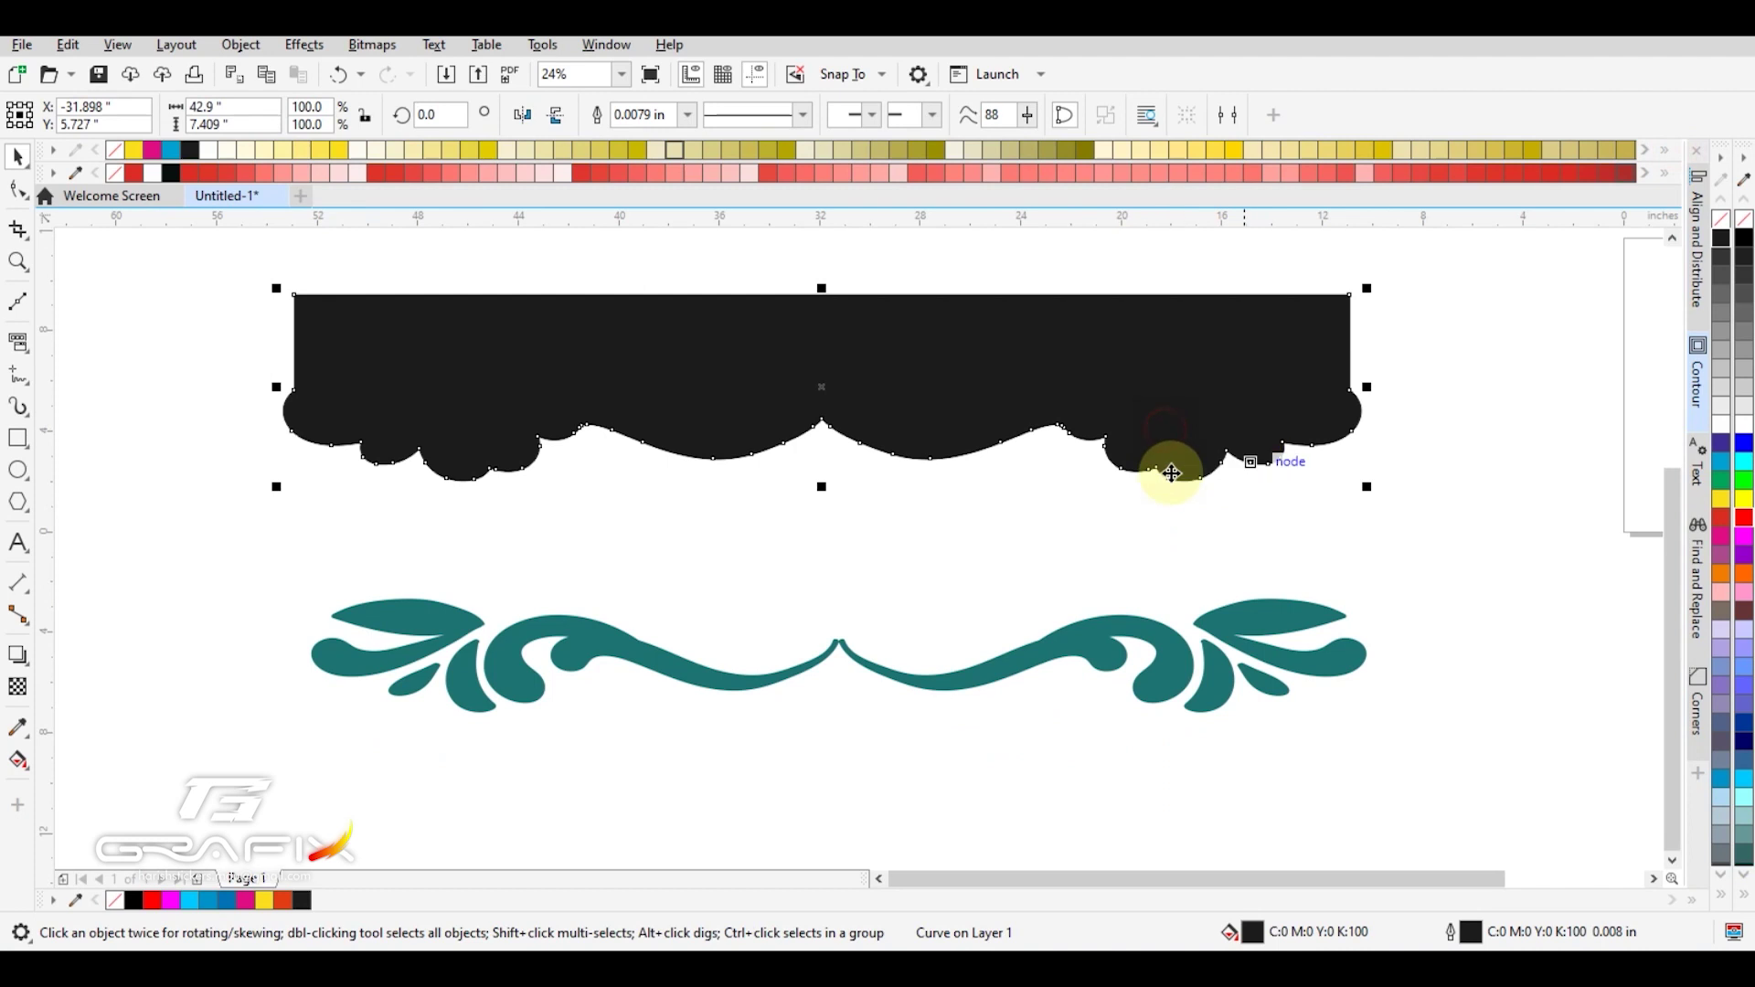
key(z)
key(F3)
drag(448, 425, 1209, 814)
key(space)
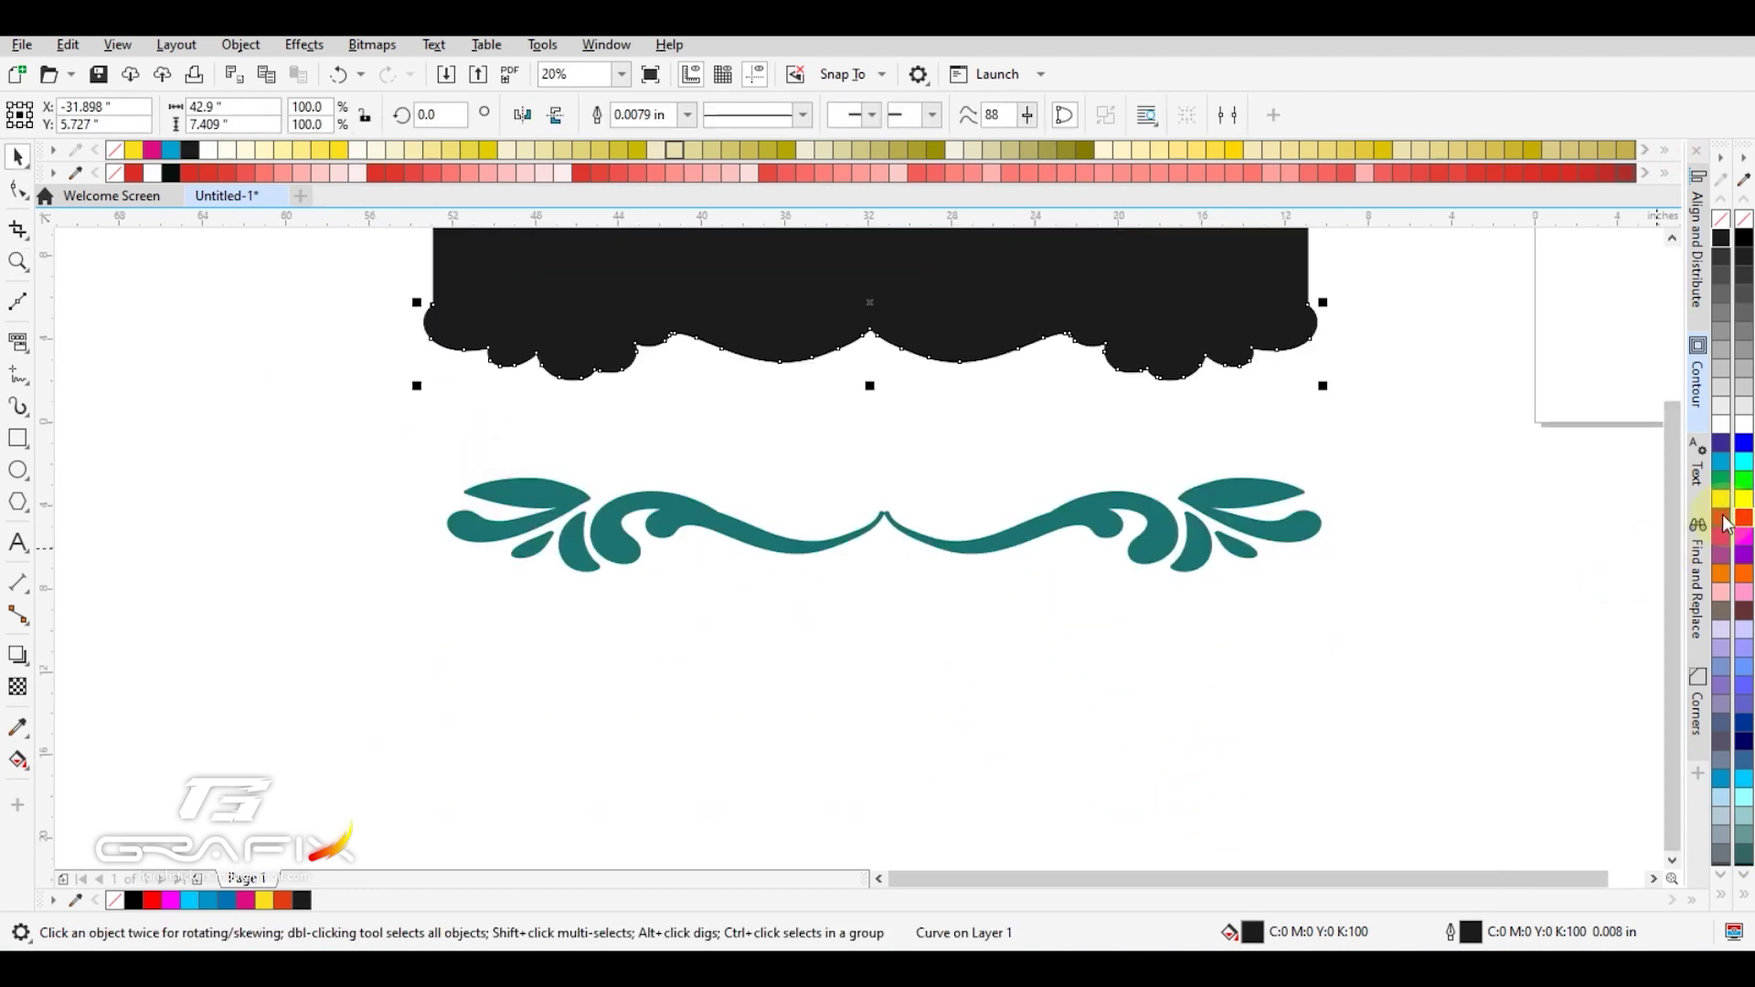
click(1722, 538)
Duplicate the magenta backing down behind the teal divider and centre the two on each other horizontally.
drag(1232, 339, 1192, 530)
click(1199, 566)
shift+click(1108, 437)
key(c)
click(1160, 658)
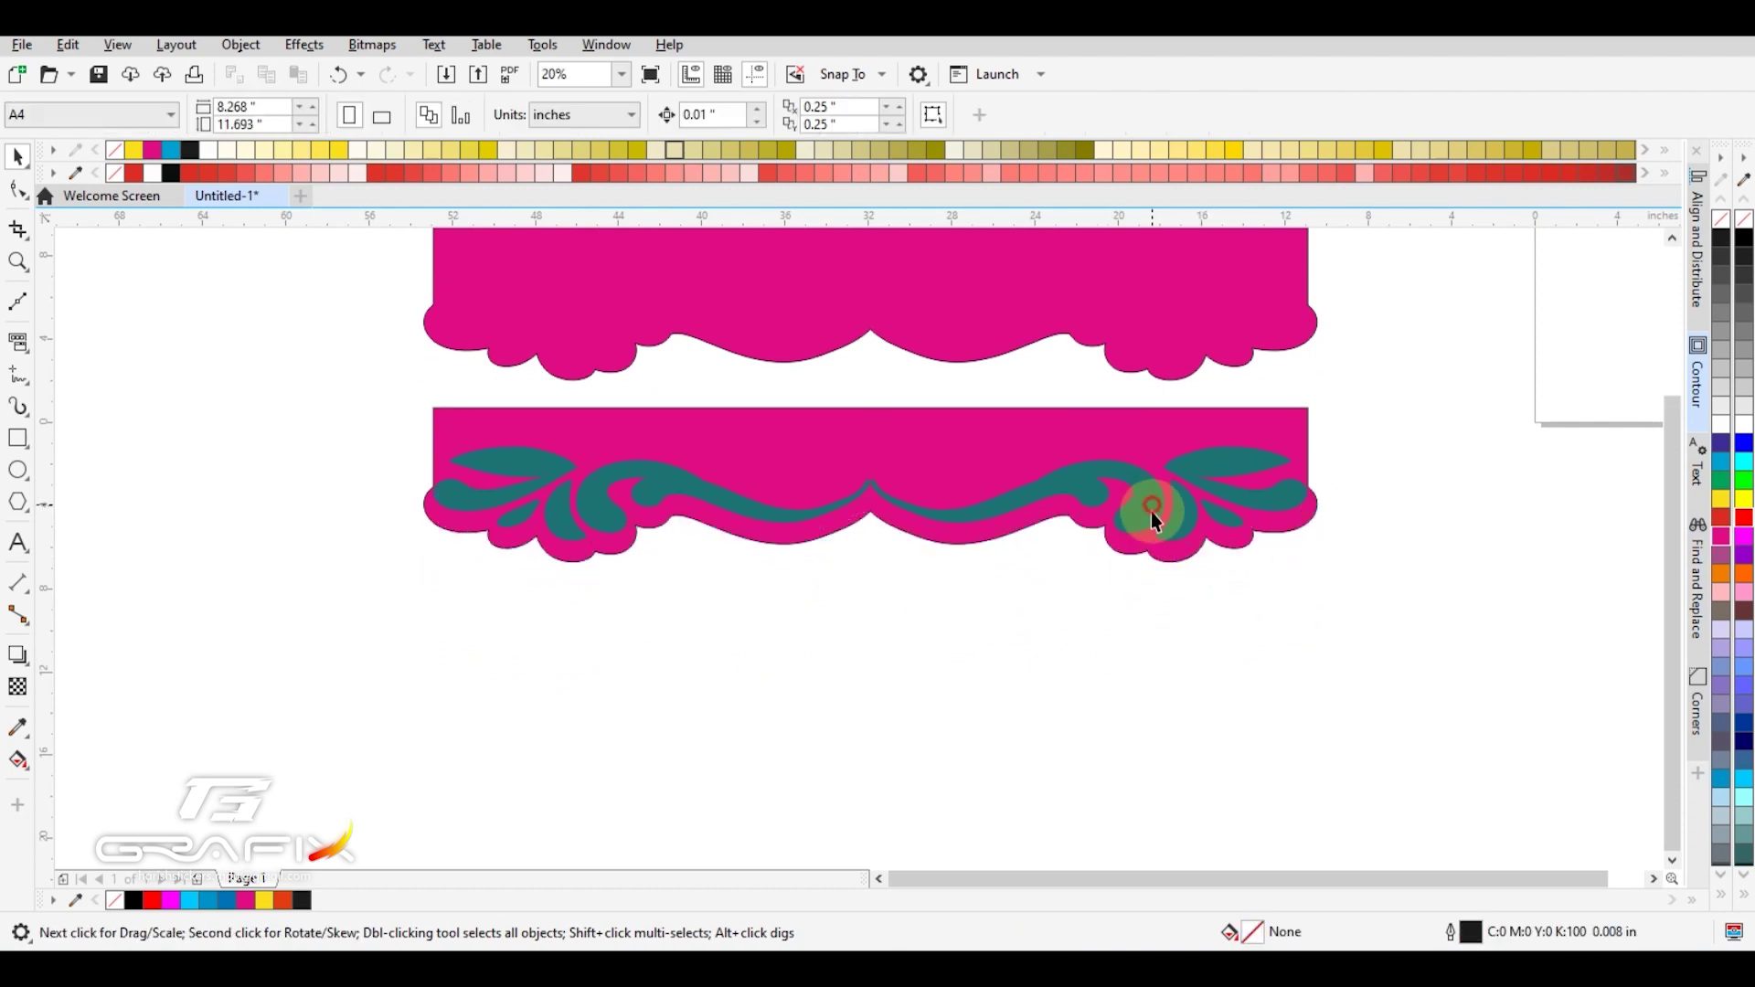
Bring the teal divider to the front and nudge it down onto the scalloped lower edge of the backing copy.
click(1152, 517)
key(shift+Page_Up)
key(Up)
key(Up)
key(Up)
key(Up)
key(Up)
key(Up)
key(Up)
key(Up)
key(Up)
click(1234, 652)
Fill the divider on the backing copy with white.
click(1190, 543)
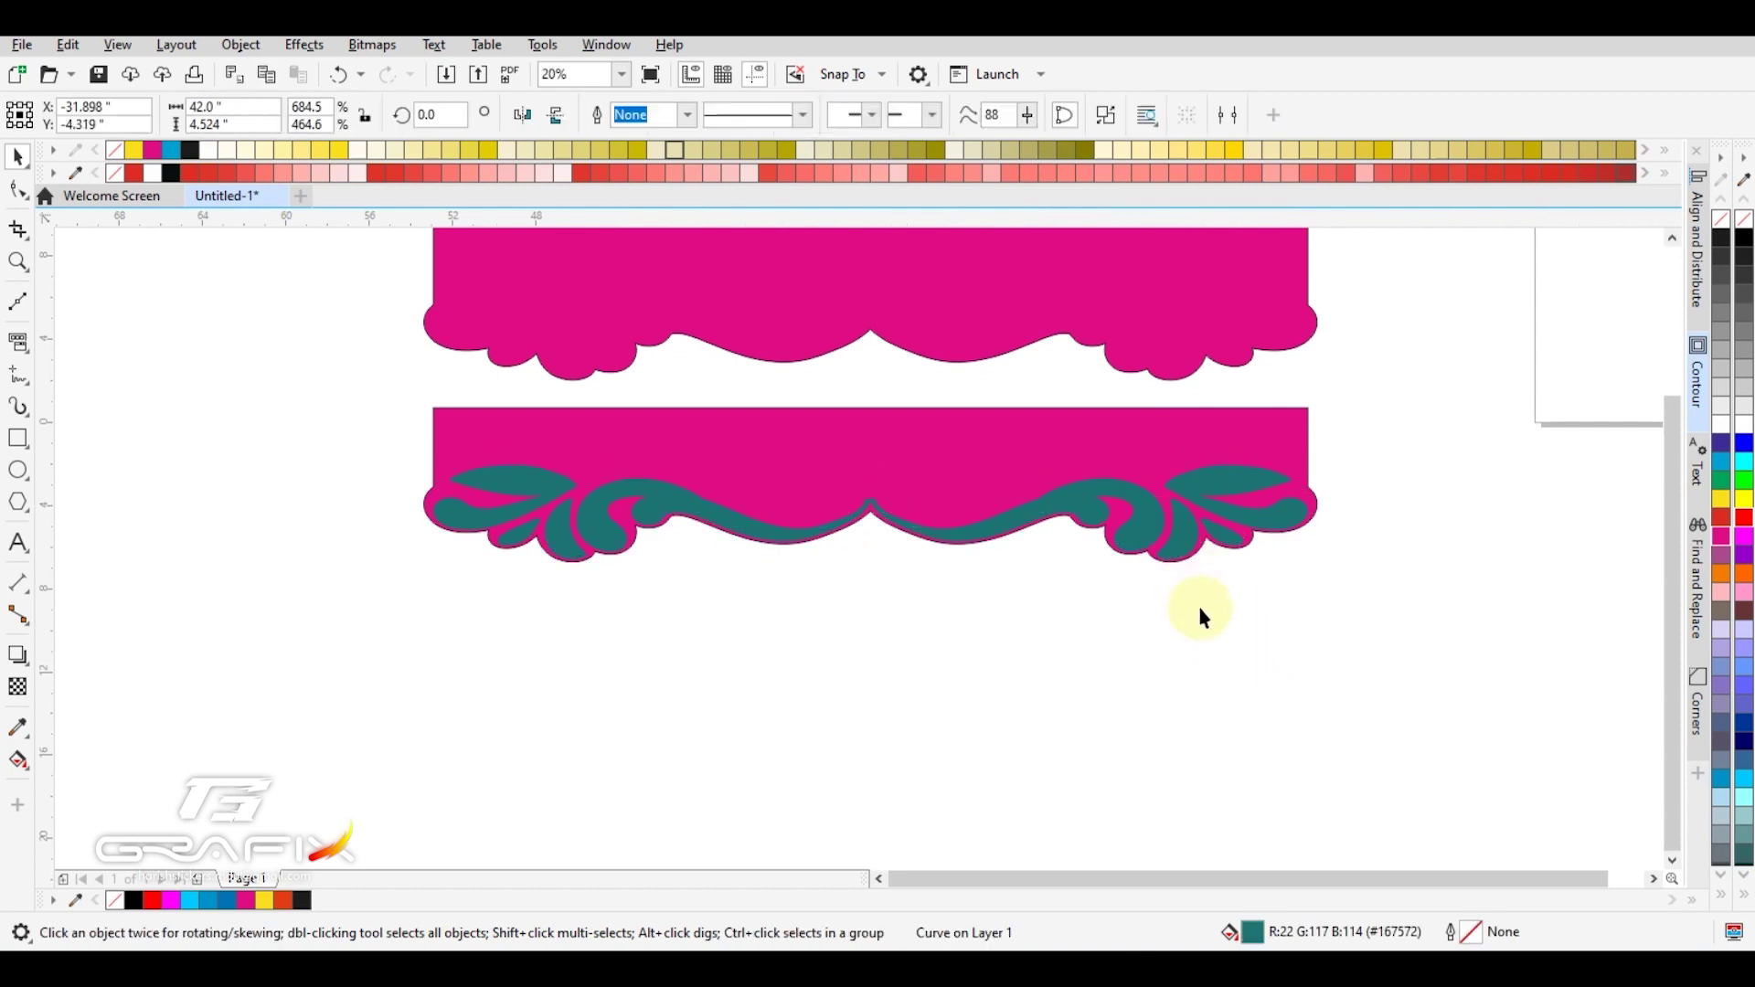
click(1740, 422)
click(1367, 647)
Examine the finished panel and the source divider sets, focusing on the lower dividers of the dark-background set.
key(z)
right_click(1118, 683)
drag(501, 393, 1101, 631)
right_click(1078, 629)
right_click(1061, 628)
right_click(729, 392)
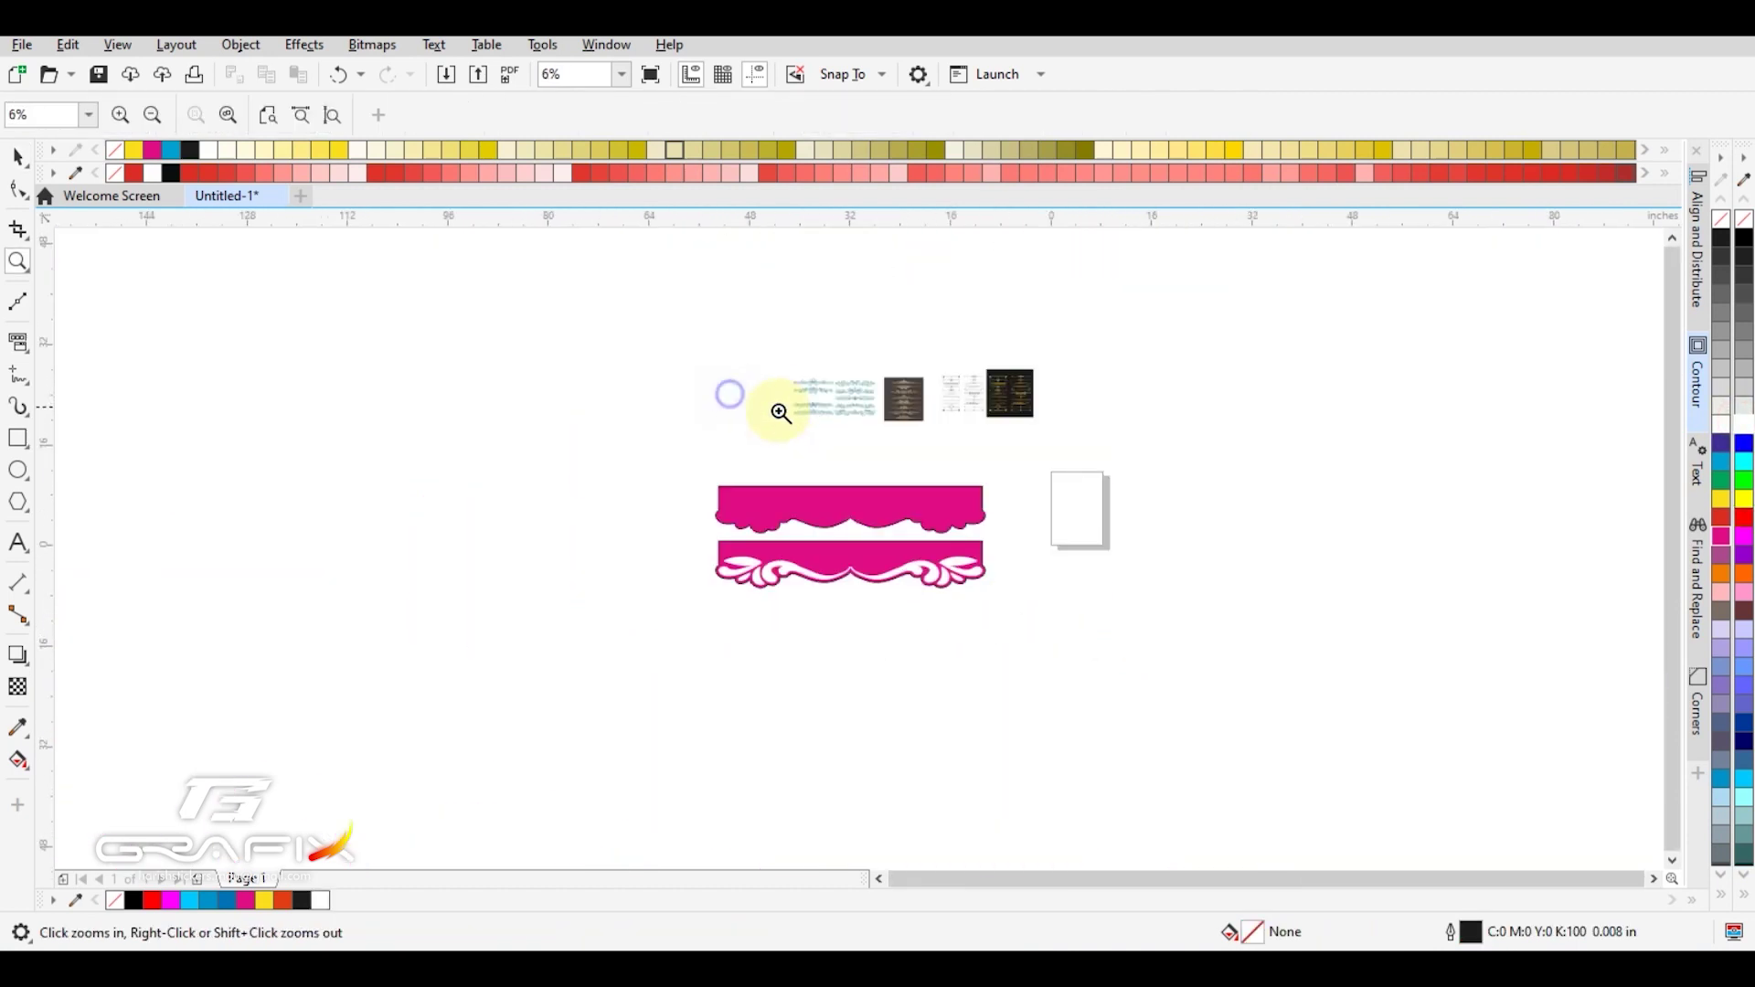
drag(757, 374, 1009, 476)
drag(799, 294, 1190, 620)
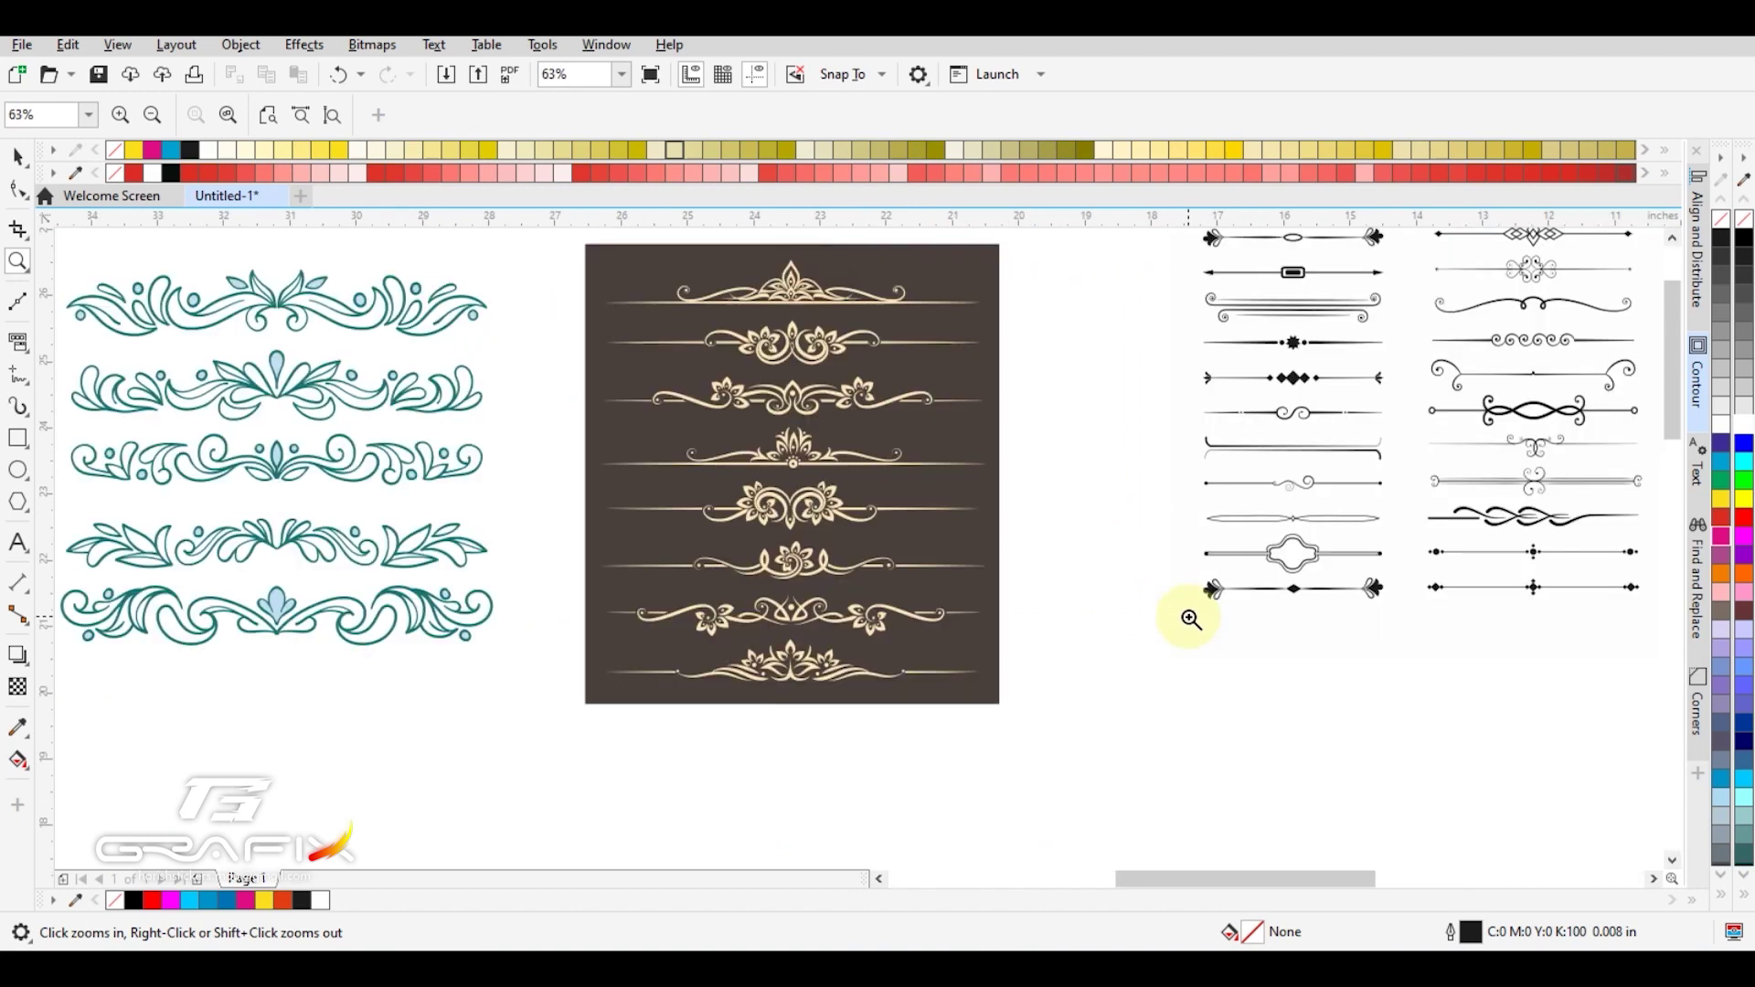
drag(608, 477, 1088, 715)
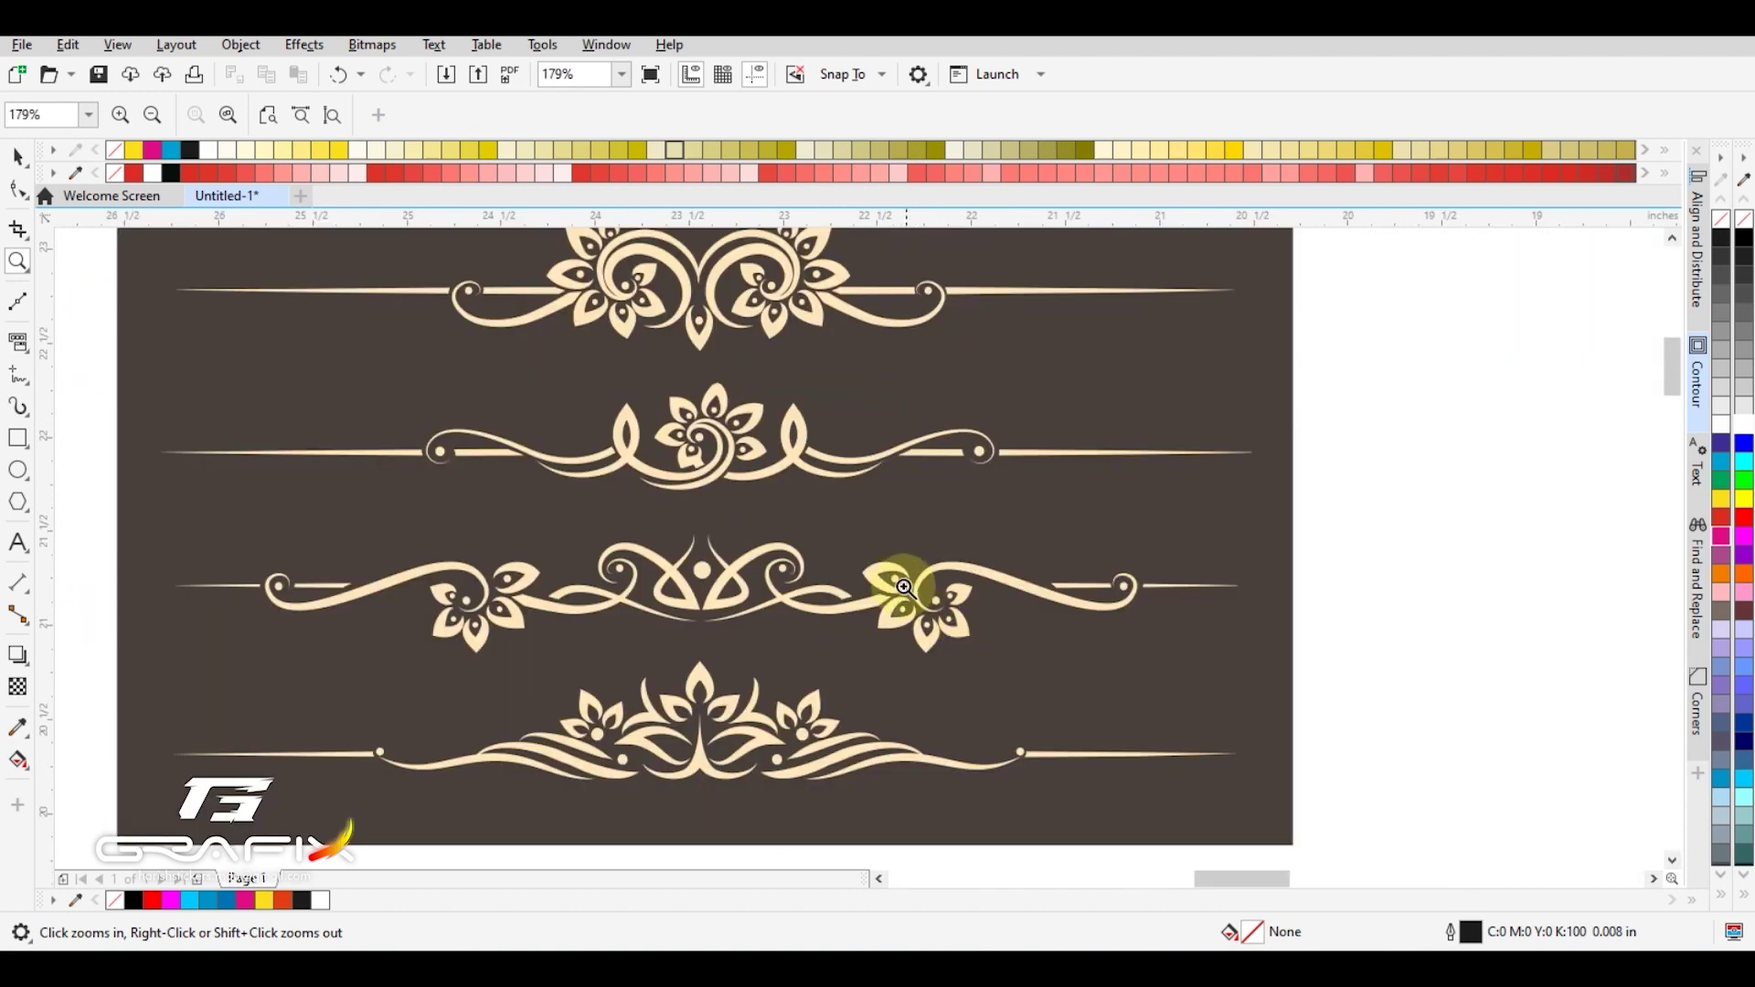
right_click(870, 593)
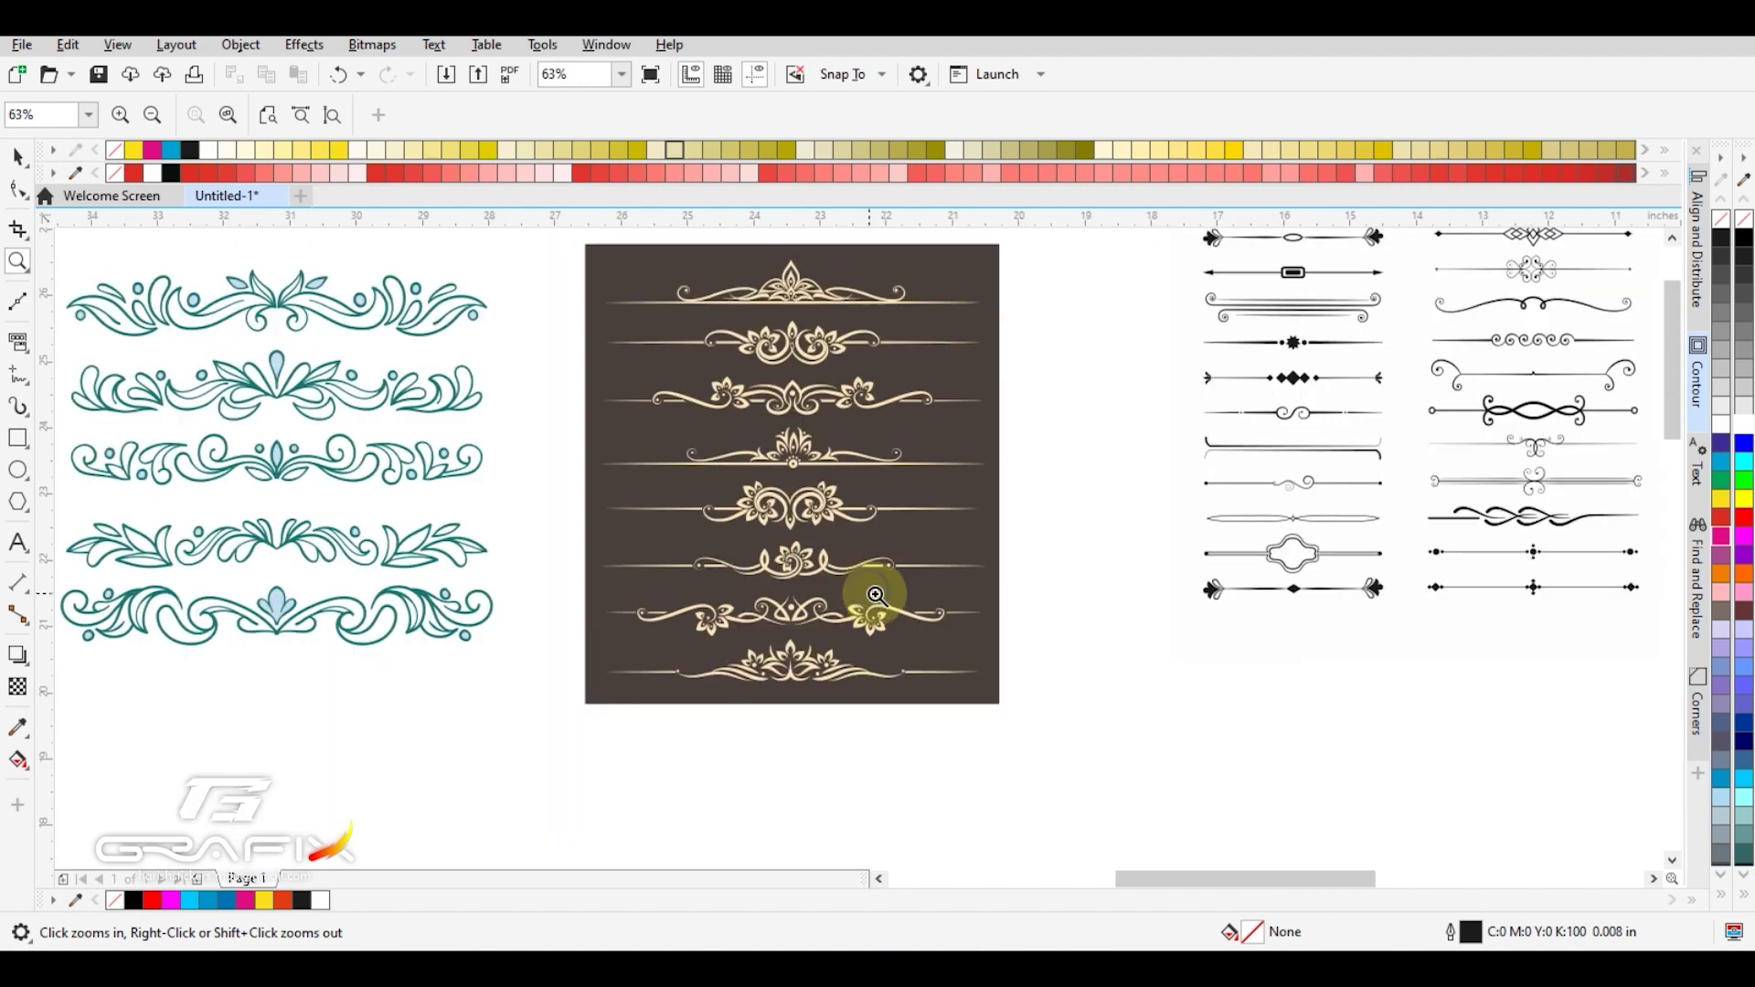
drag(539, 437, 1178, 754)
key(space)
click(1259, 698)
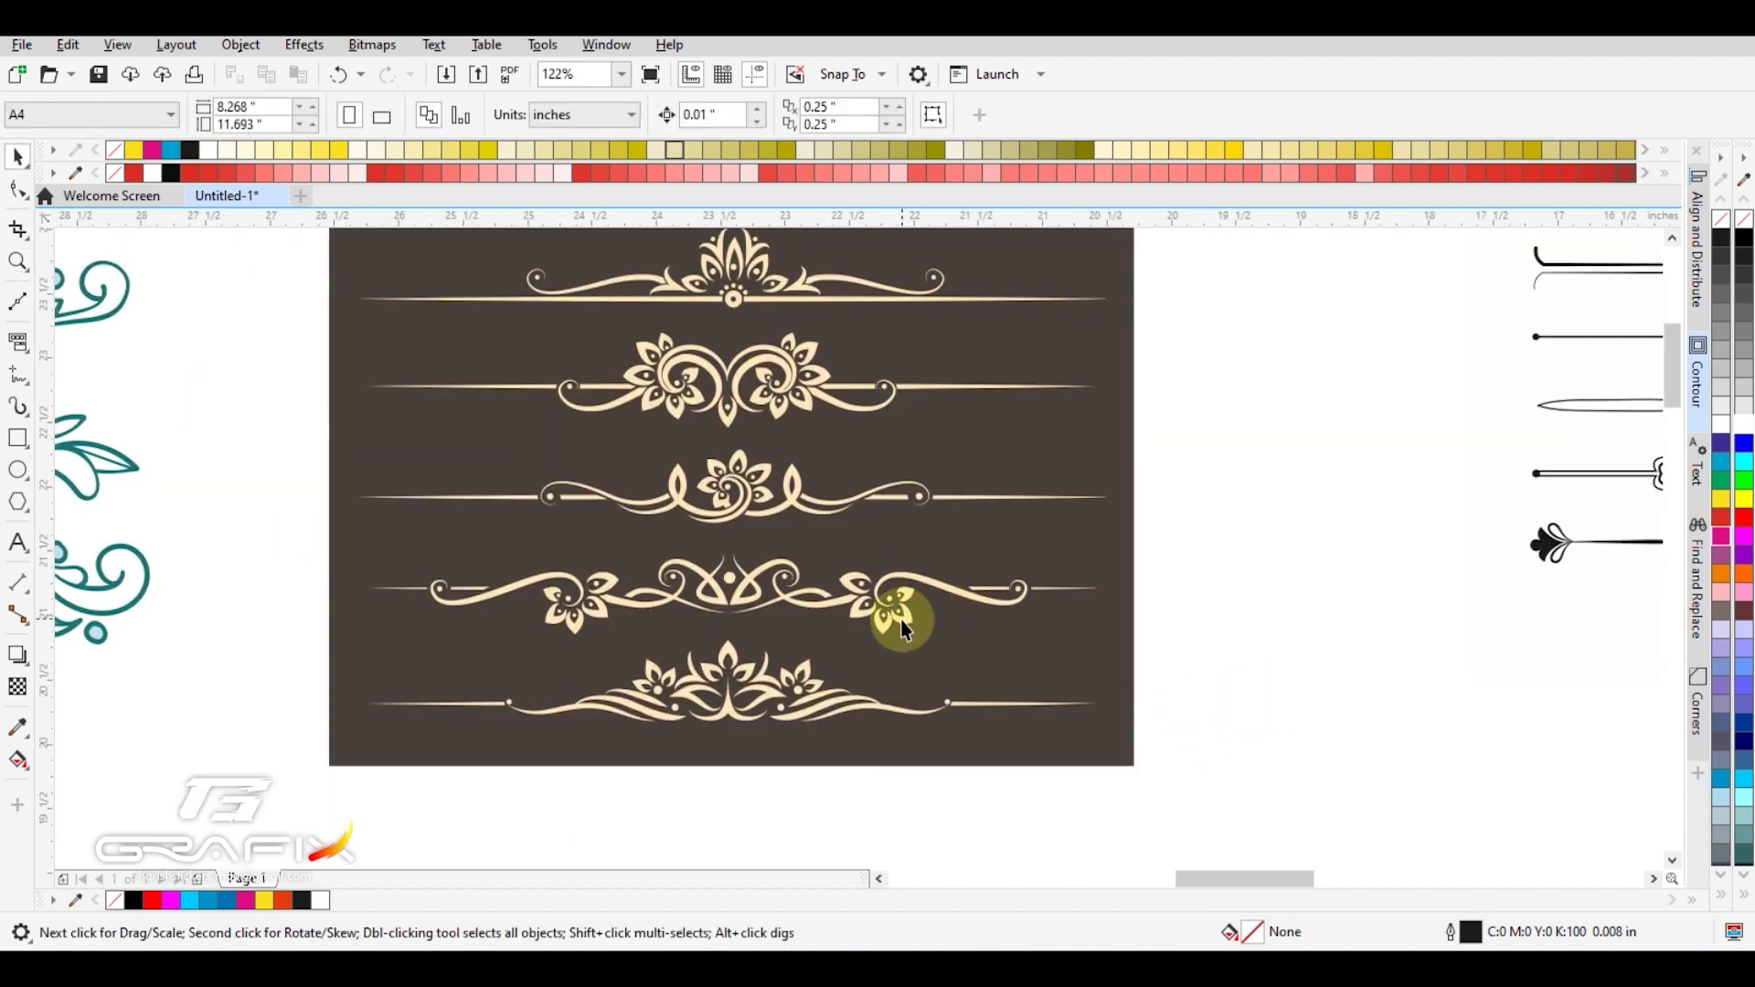
click(793, 497)
drag(796, 497, 839, 458)
key(ctrl+z)
Ungroup the dark-background divider set and select all parts of its sixth divider, the one with a single central flower.
click(837, 110)
click(1230, 507)
click(803, 497)
click(1168, 506)
drag(1192, 537, 341, 443)
Move the selected flower divider to the empty area below the dark set and fill it black.
key(z)
right_click(922, 561)
key(space)
key(F3)
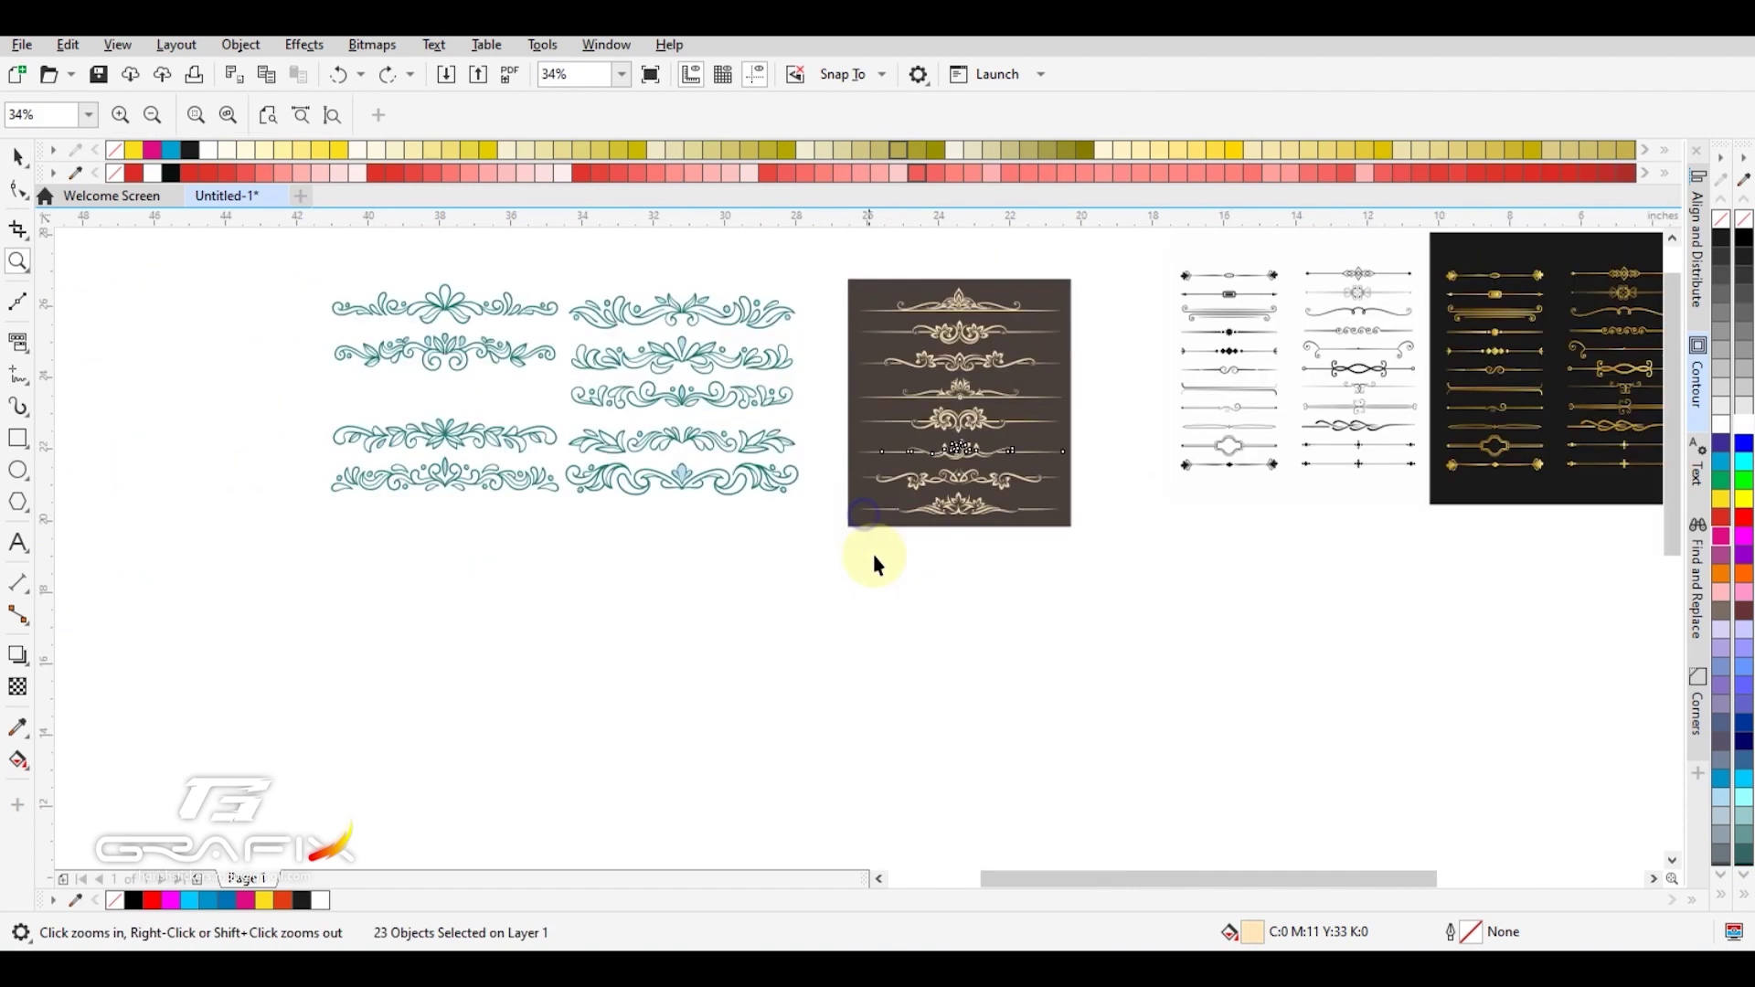
key(z)
drag(827, 615, 1143, 736)
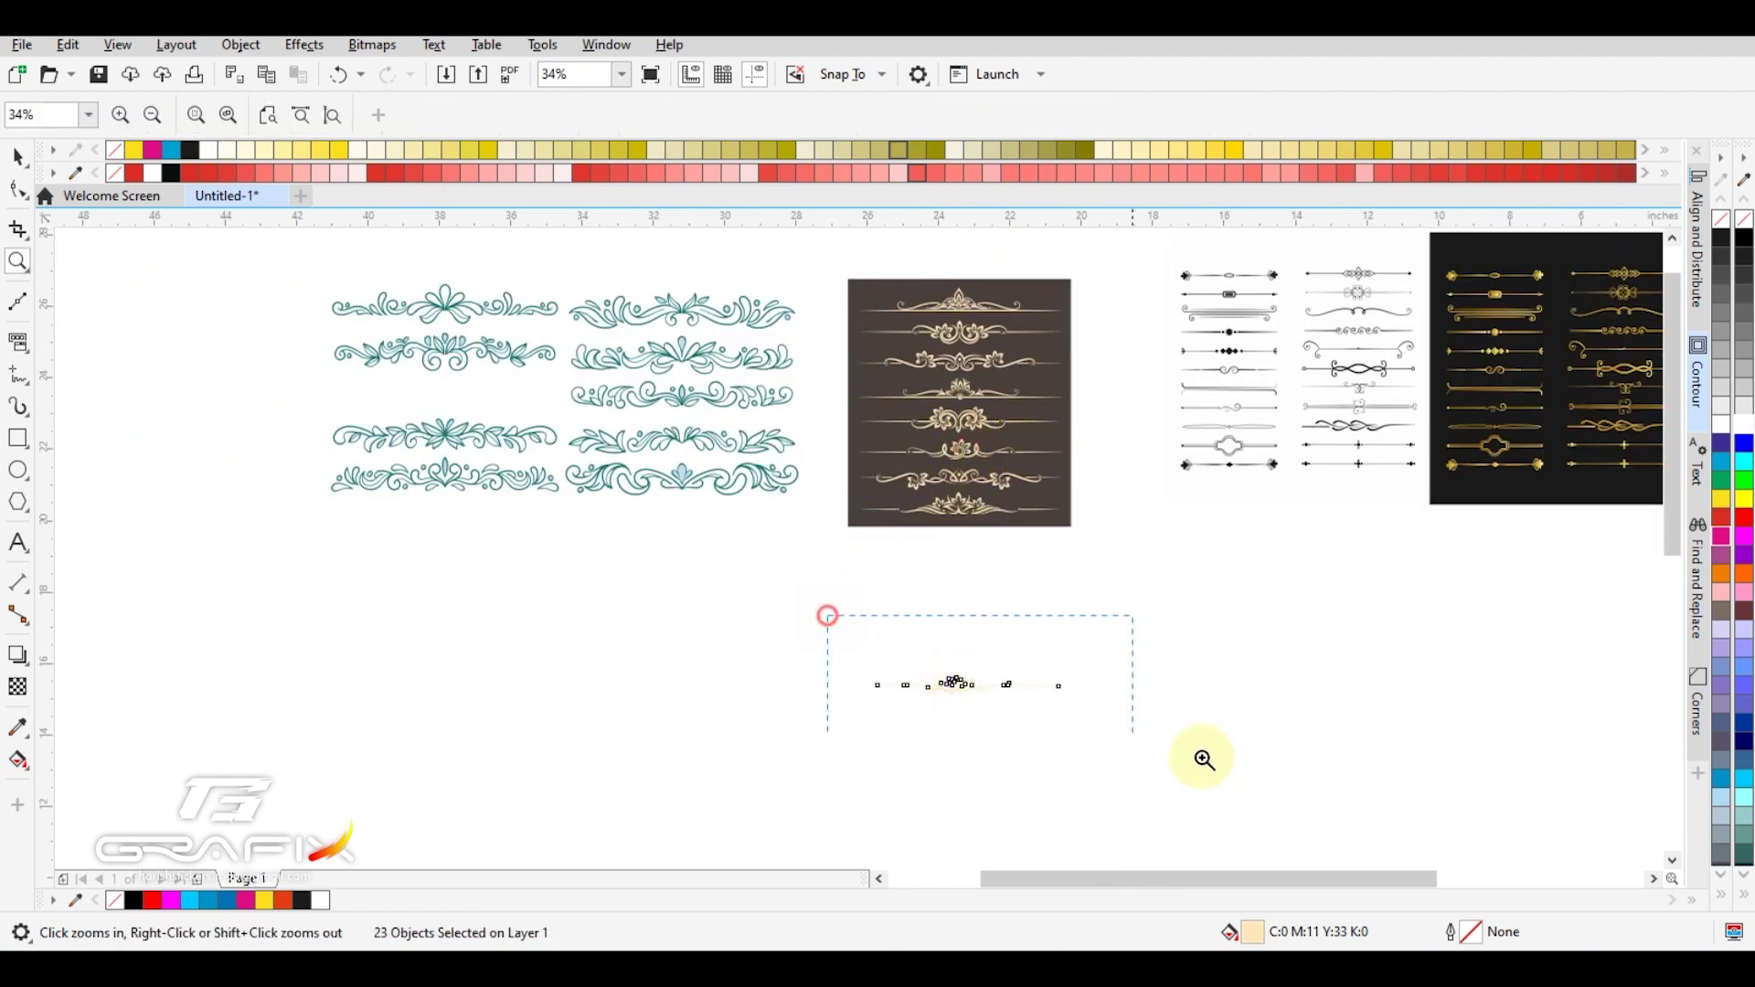
key(space)
click(1744, 236)
Move the black divider below the magenta panels and enlarge it to about 25.3 inches wide.
key(z)
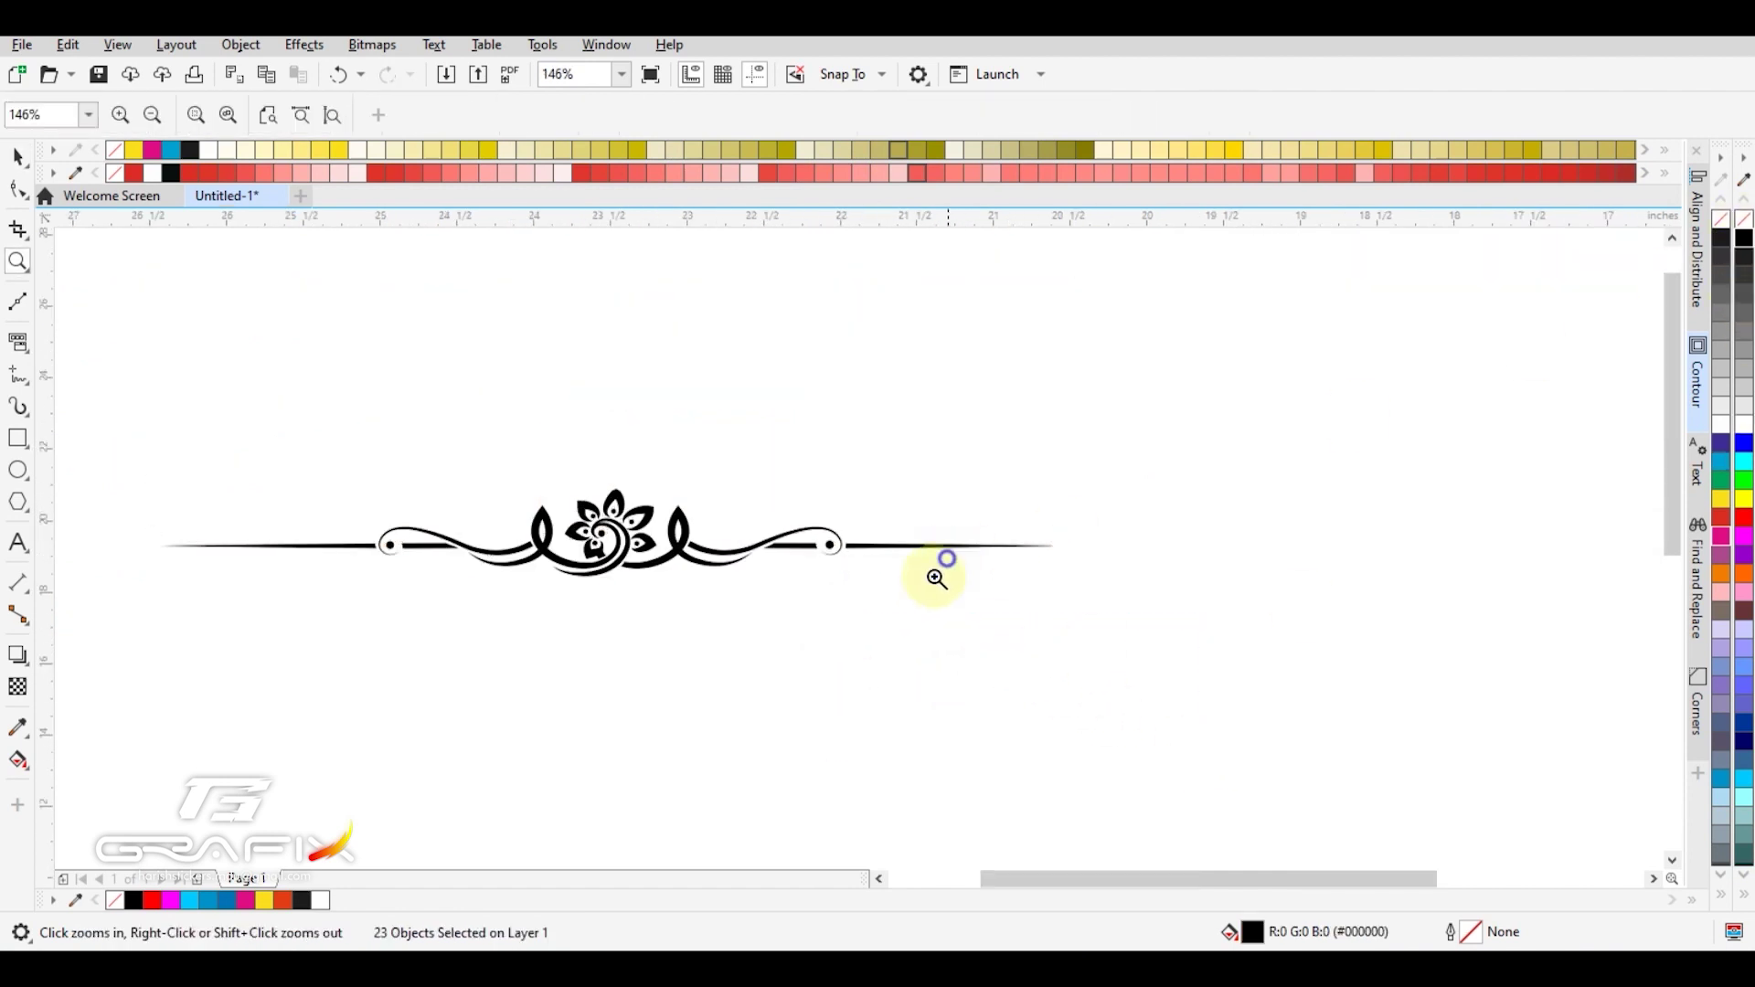
right_click(936, 578)
right_click(956, 651)
key(space)
drag(981, 467, 909, 658)
key(z)
drag(799, 604, 1043, 678)
mouse_move(88, 470)
mouse_down()
mouse_move(369, 669)
mouse_move(1227, 694)
mouse_up()
key(space)
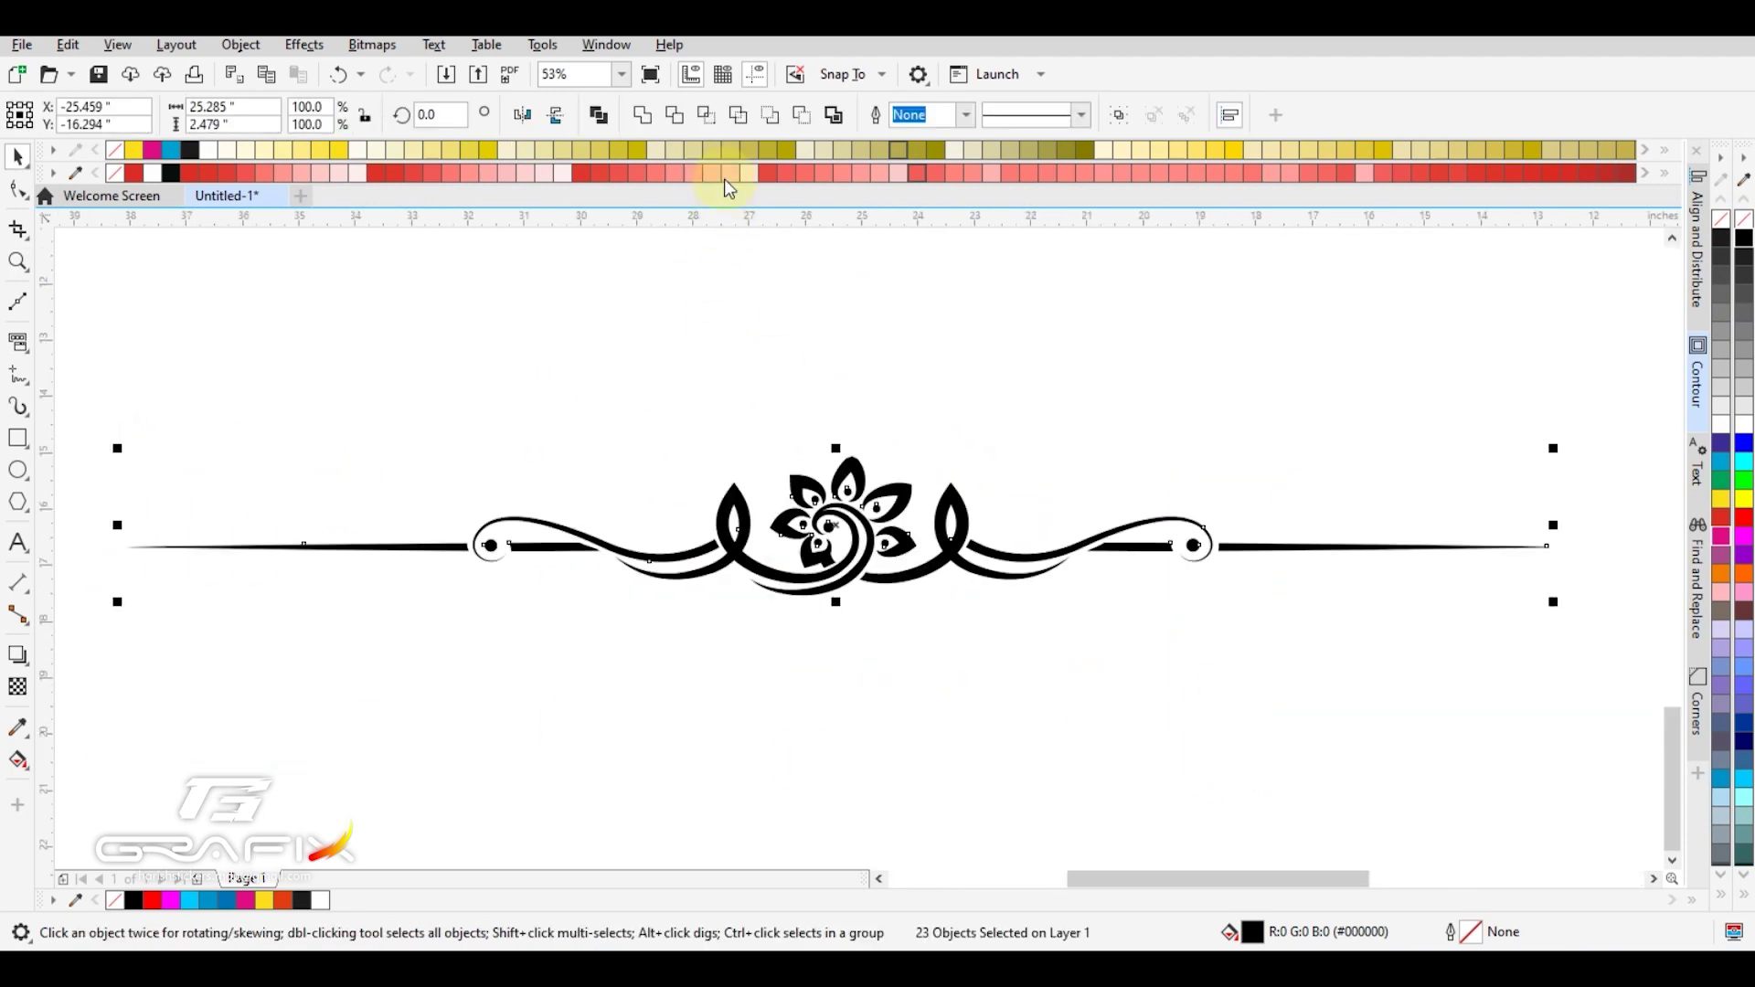
Flip the black divider vertically and delete the flower petals around its central swirl.
click(523, 115)
click(851, 357)
drag(921, 608, 1065, 656)
key(Delete)
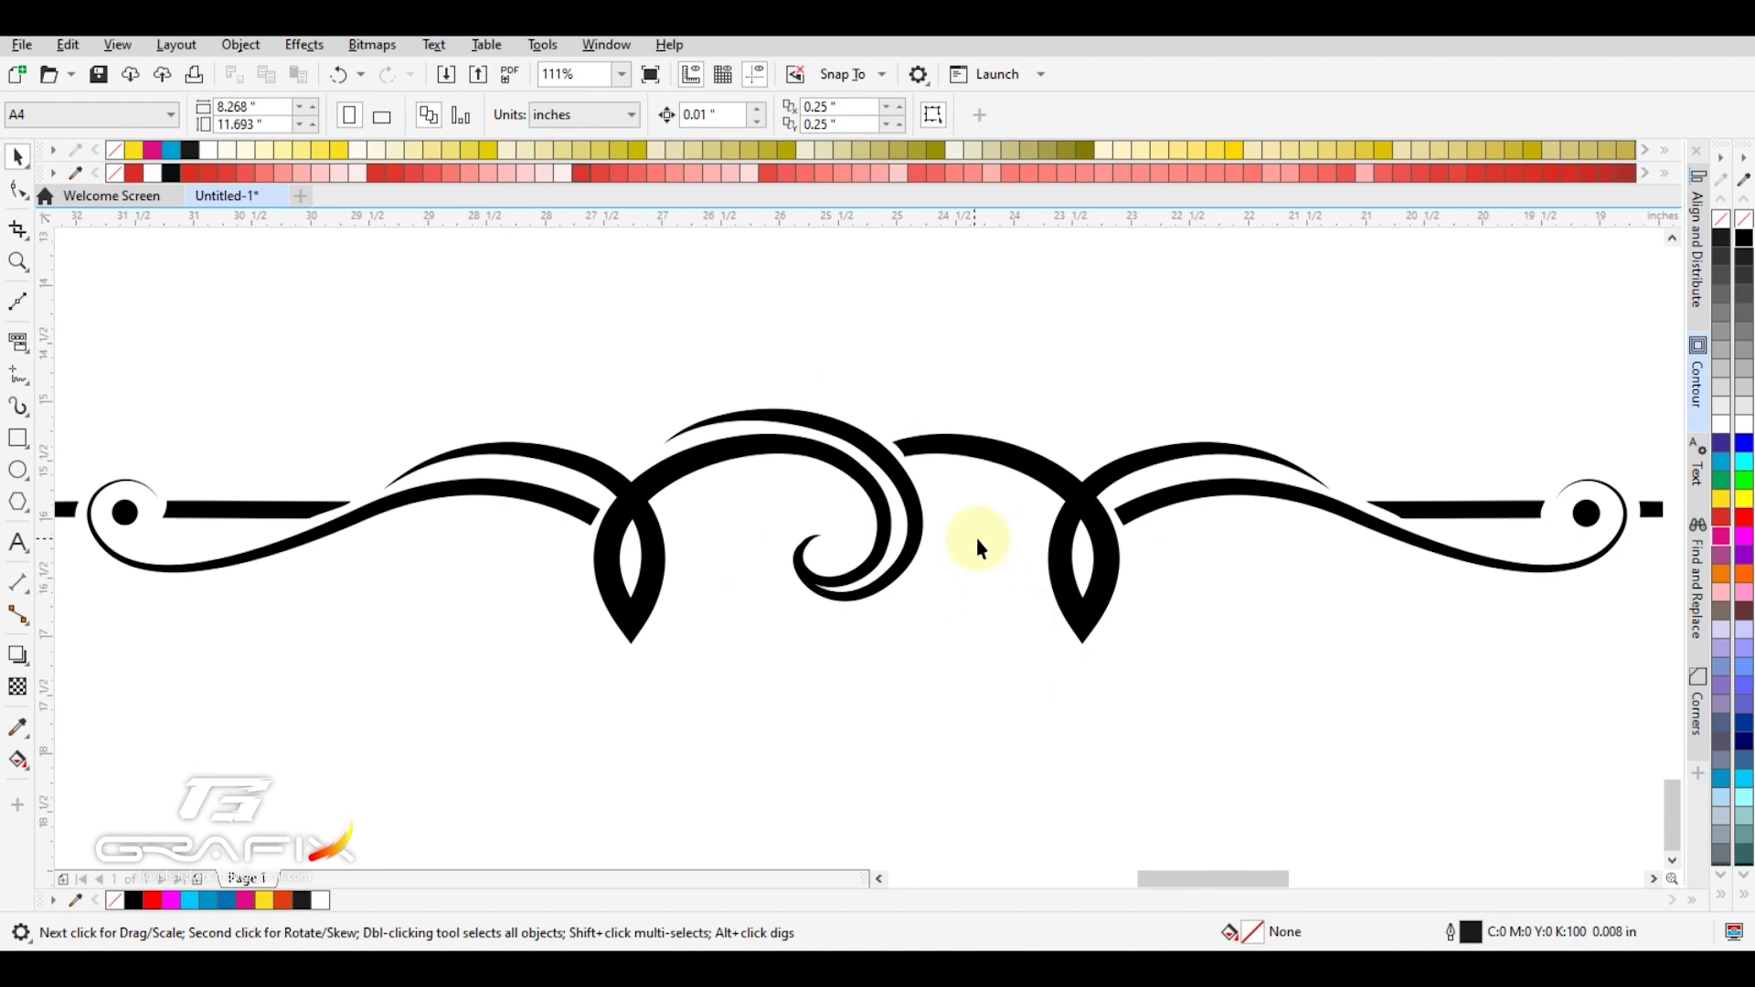
Draw a straight line about 0.56 inches long across both swirl strokes, starting at the right arch's inner edge.
key(F6)
key(F2)
mouse_move(698, 412)
mouse_down()
mouse_move(842, 588)
mouse_move(1043, 686)
mouse_up()
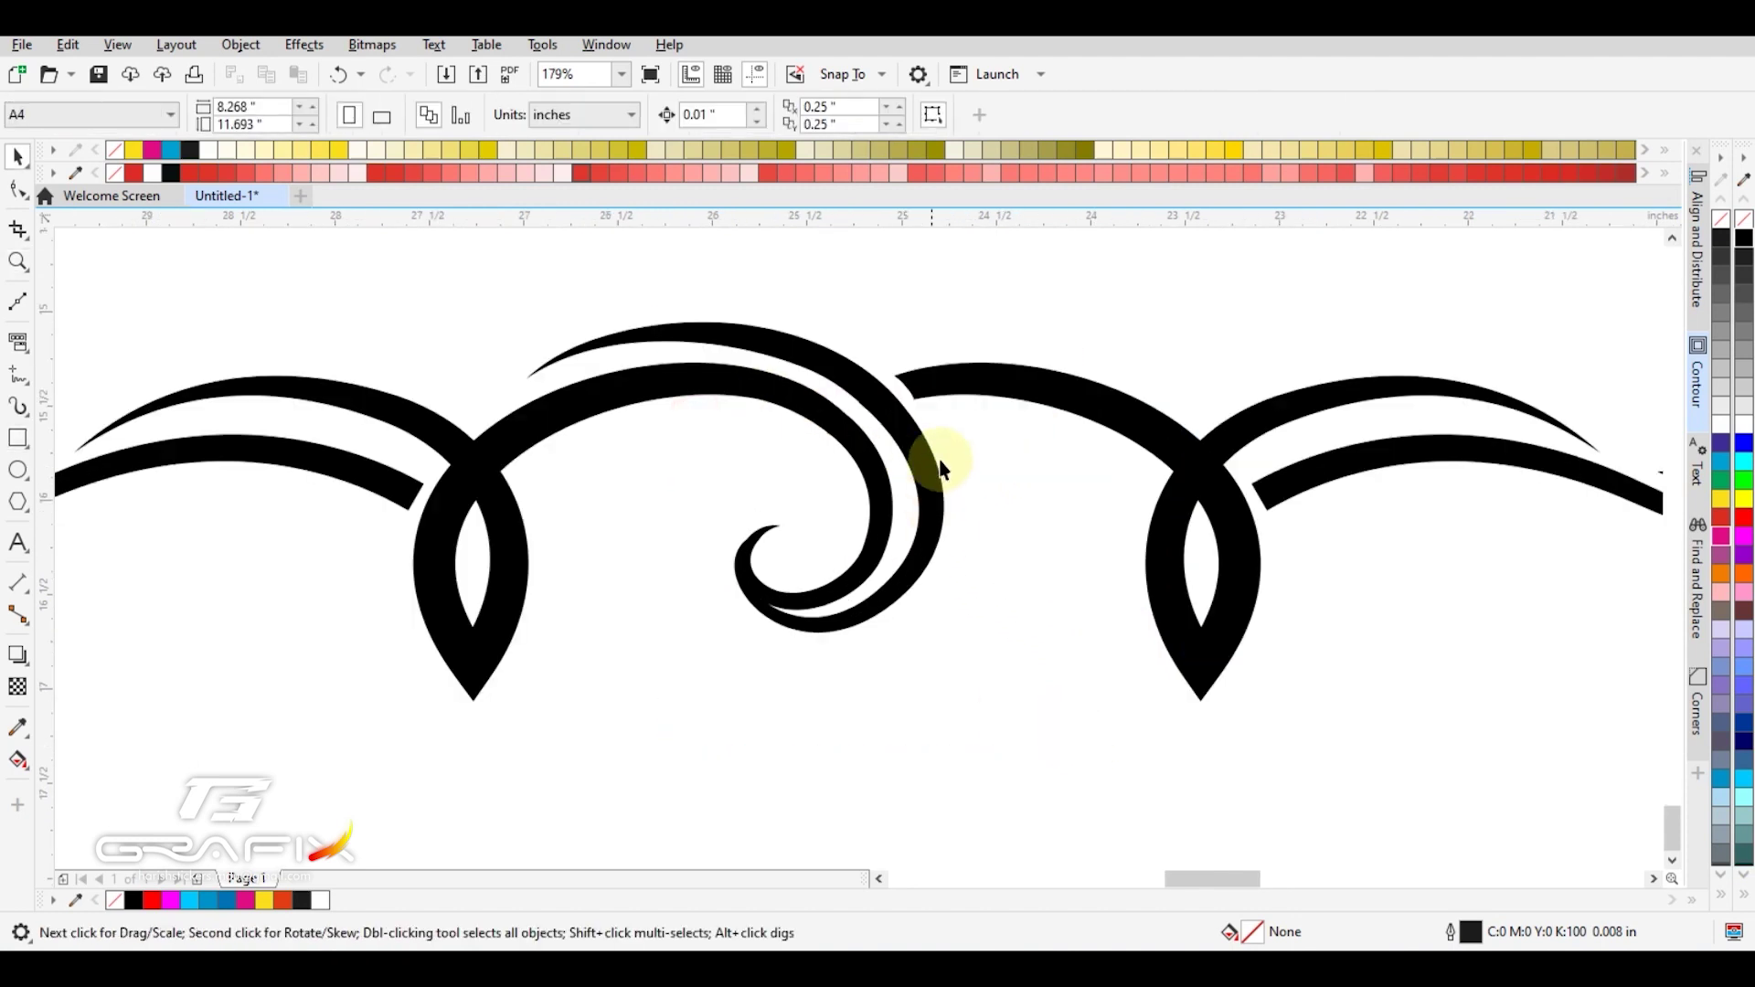
key(F5)
click(935, 395)
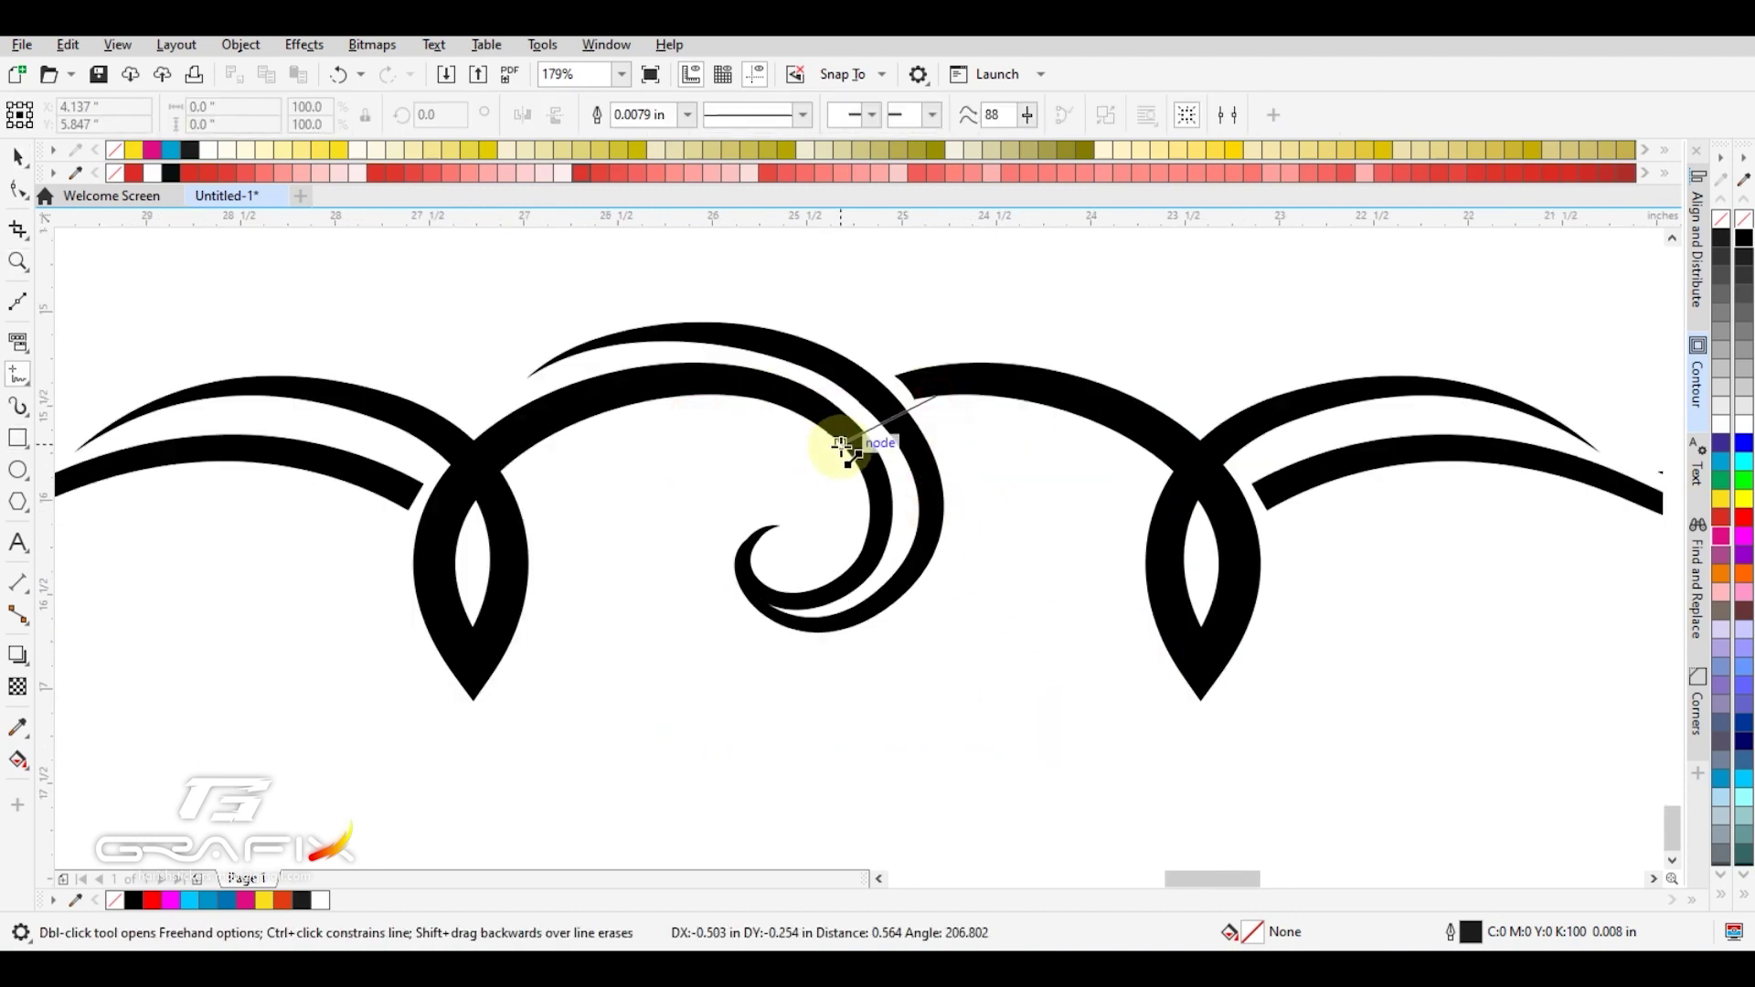
click(842, 448)
Convert the line across the swirl to a curve and bow it upward.
key(F10)
scroll(912, 348, up, 5)
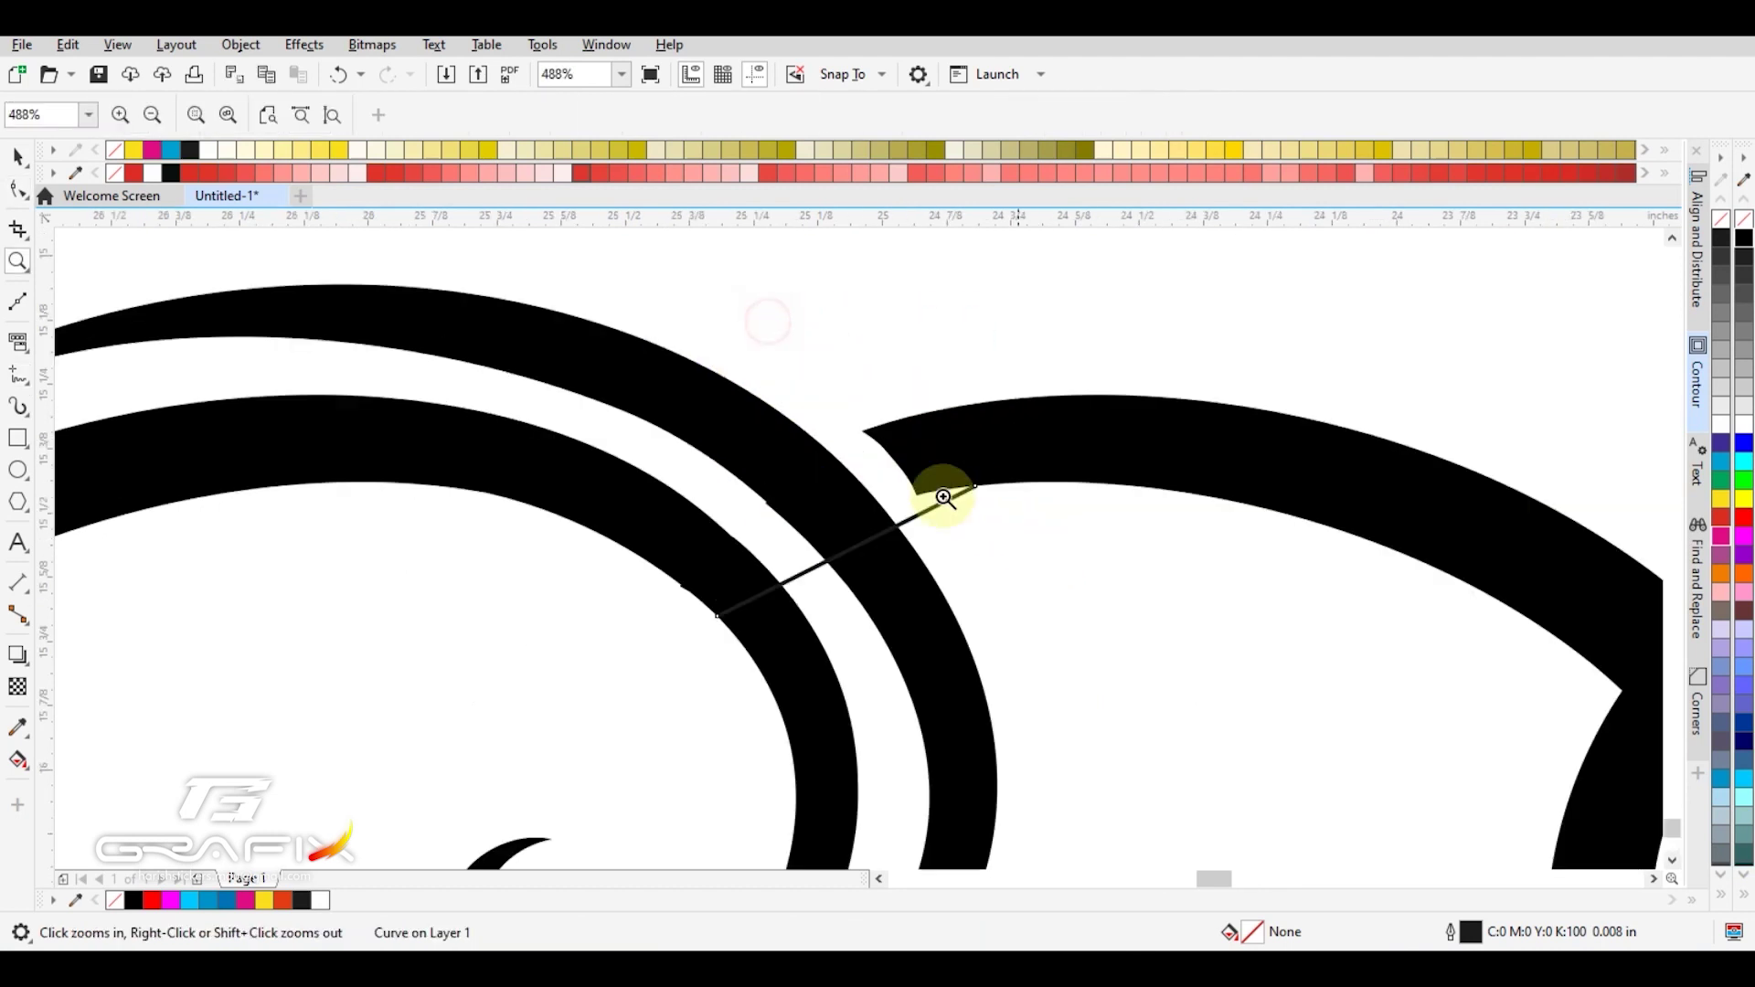
click(320, 116)
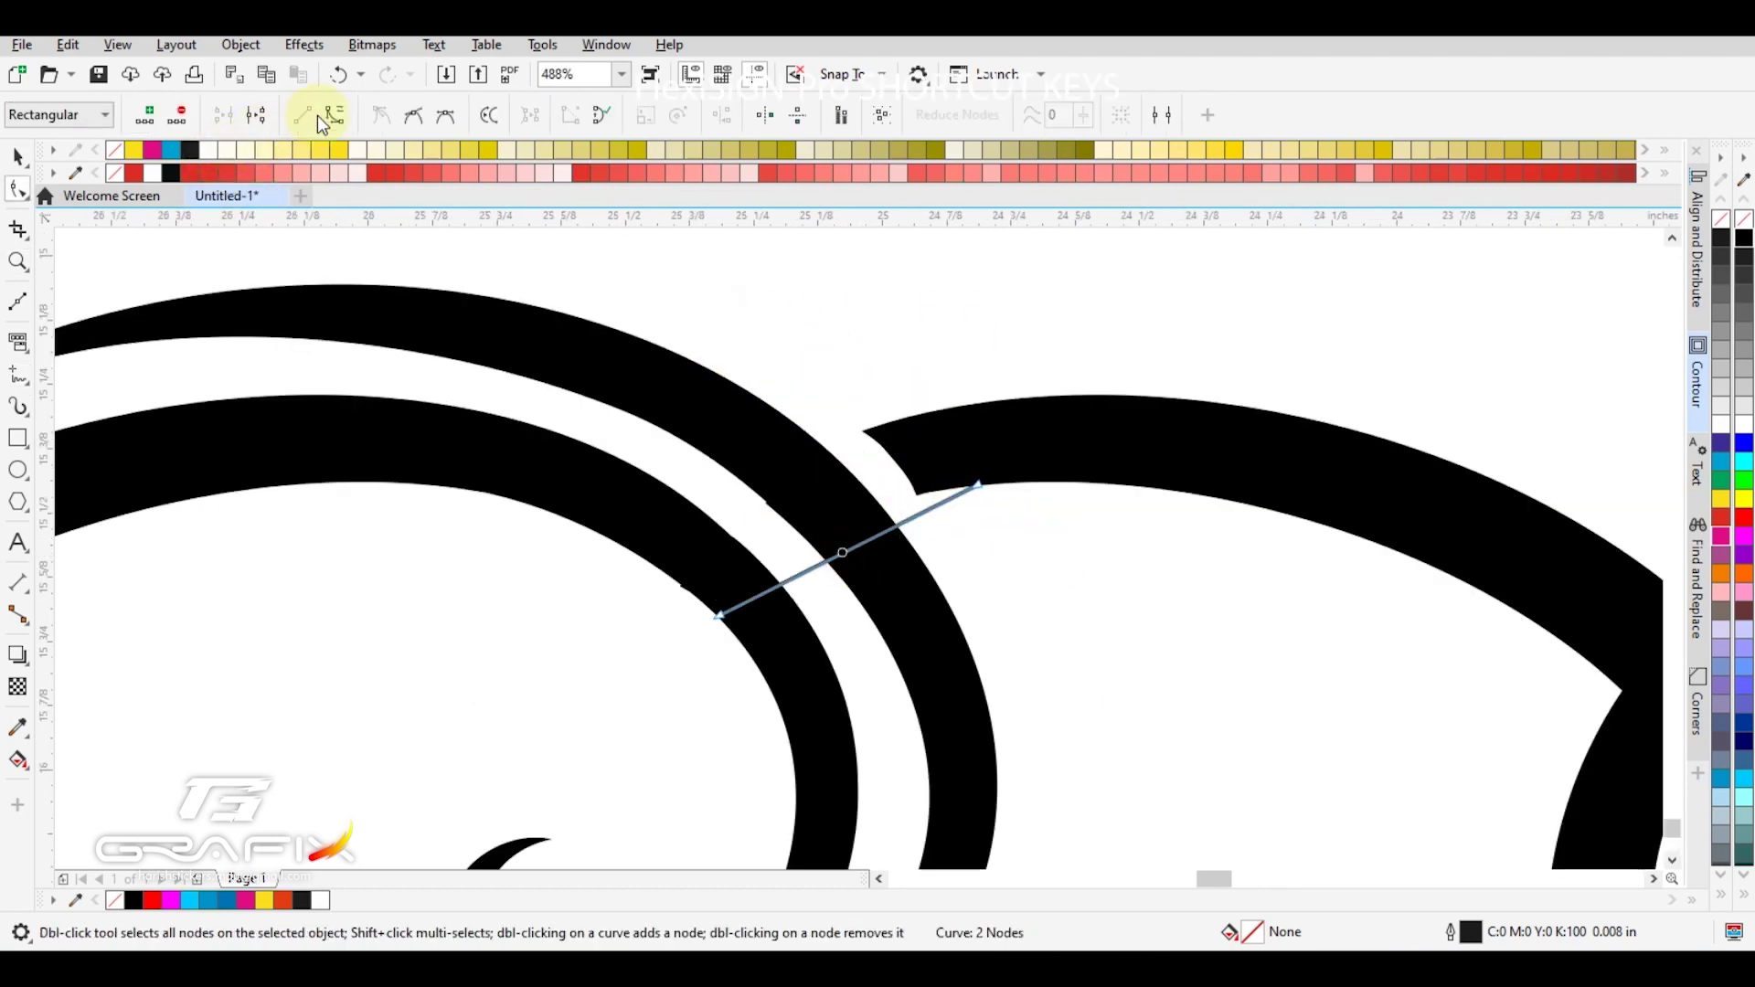
click(333, 119)
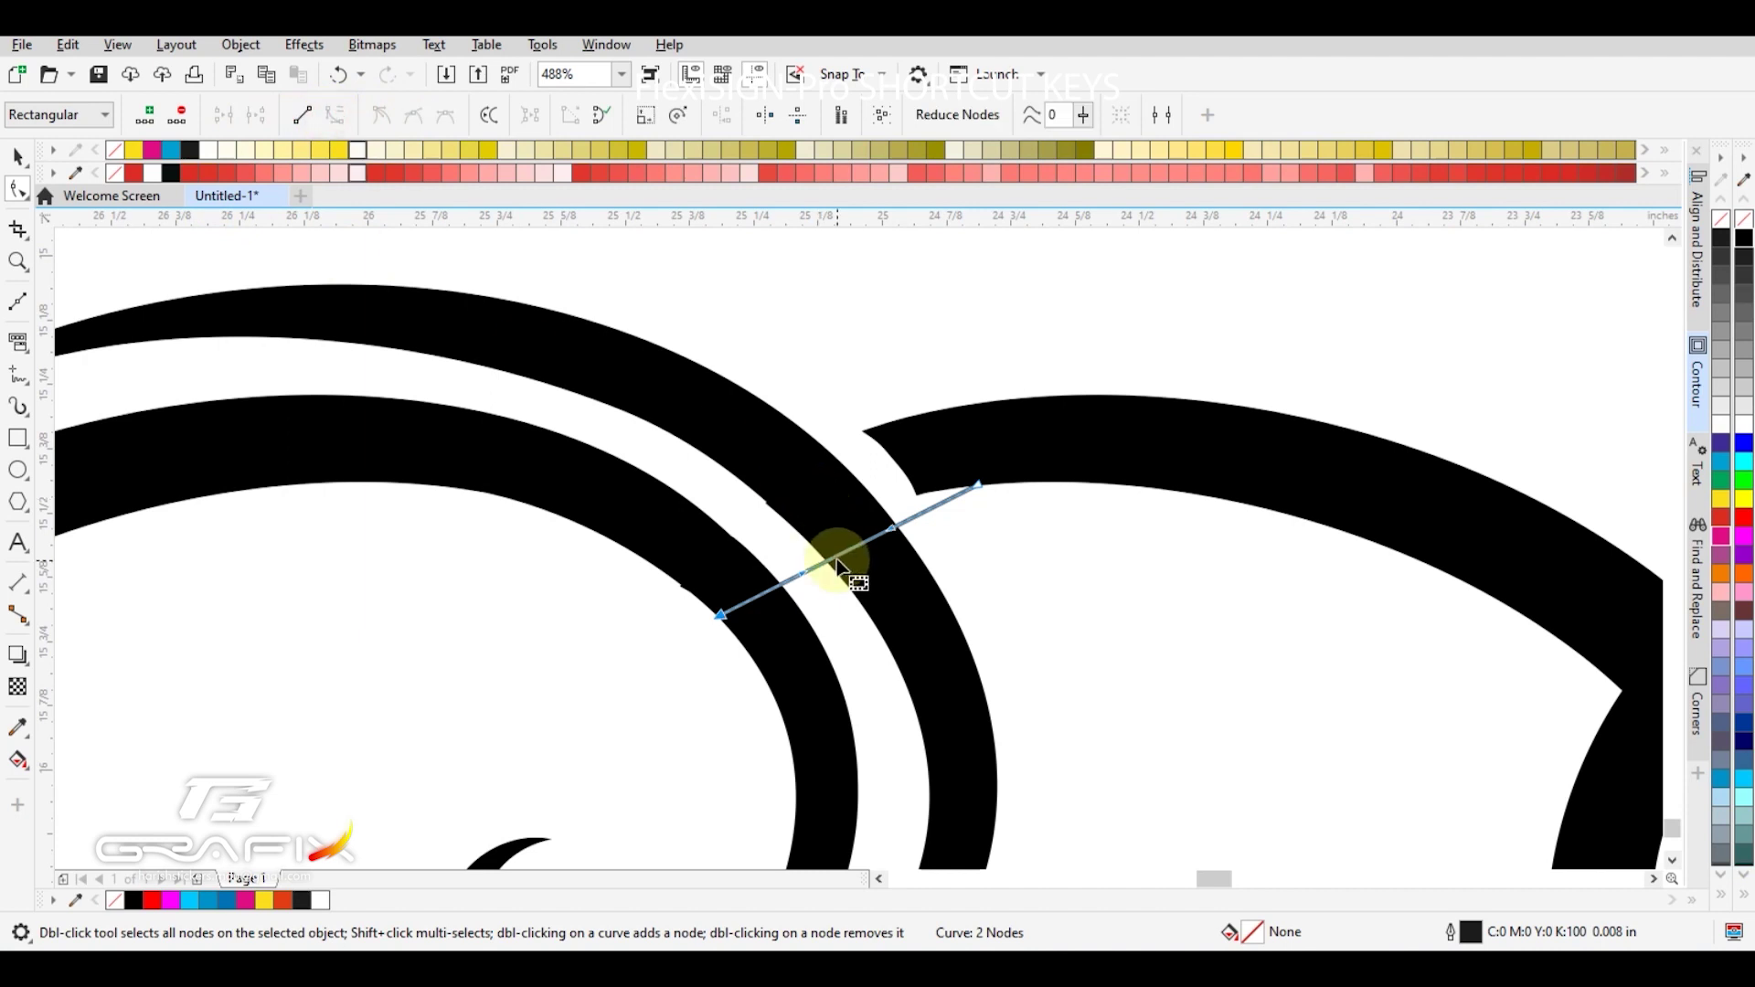
drag(837, 560, 817, 530)
key(z)
right_click(885, 593)
drag(620, 311, 1156, 797)
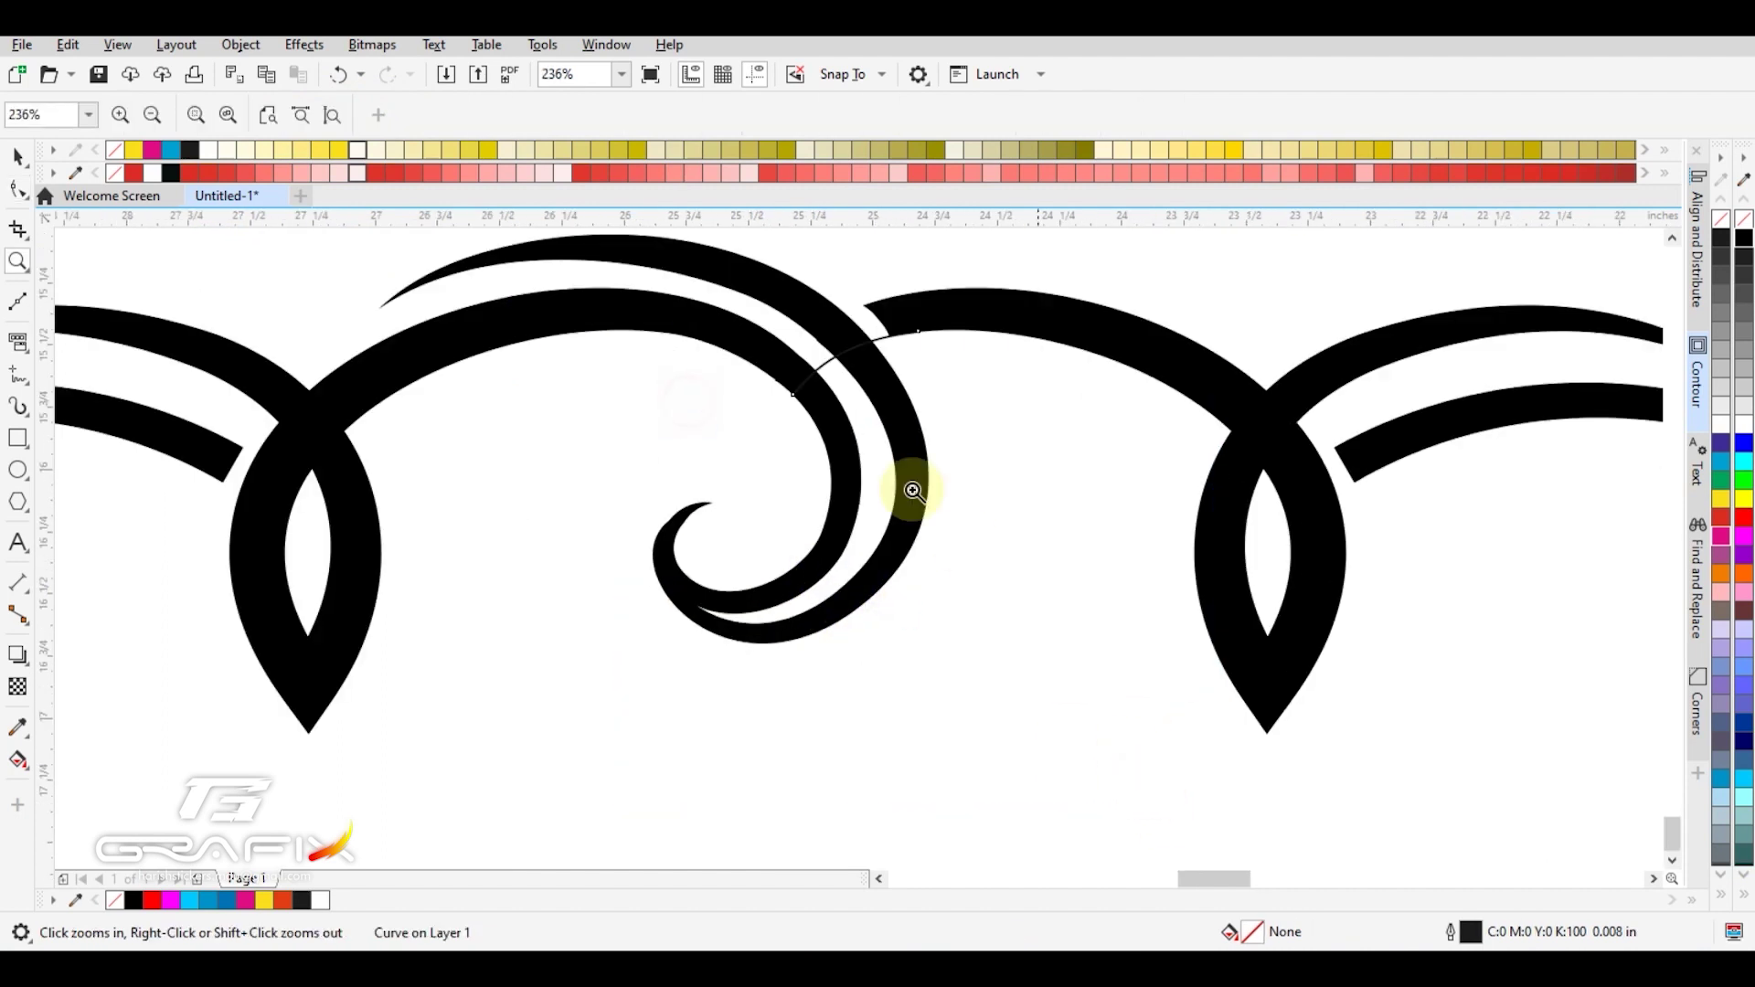
Extend the curve into a closed shape around the swirl's curl, trim the curl away with it and delete the shape.
key(F5)
click(793, 395)
click(607, 474)
click(607, 482)
click(711, 761)
click(1034, 651)
click(995, 442)
click(919, 338)
key(space)
click(674, 115)
click(962, 466)
key(Delete)
Delete the straight line segments and the dots at both ends of the divider.
key(z)
right_click(919, 482)
right_click(891, 500)
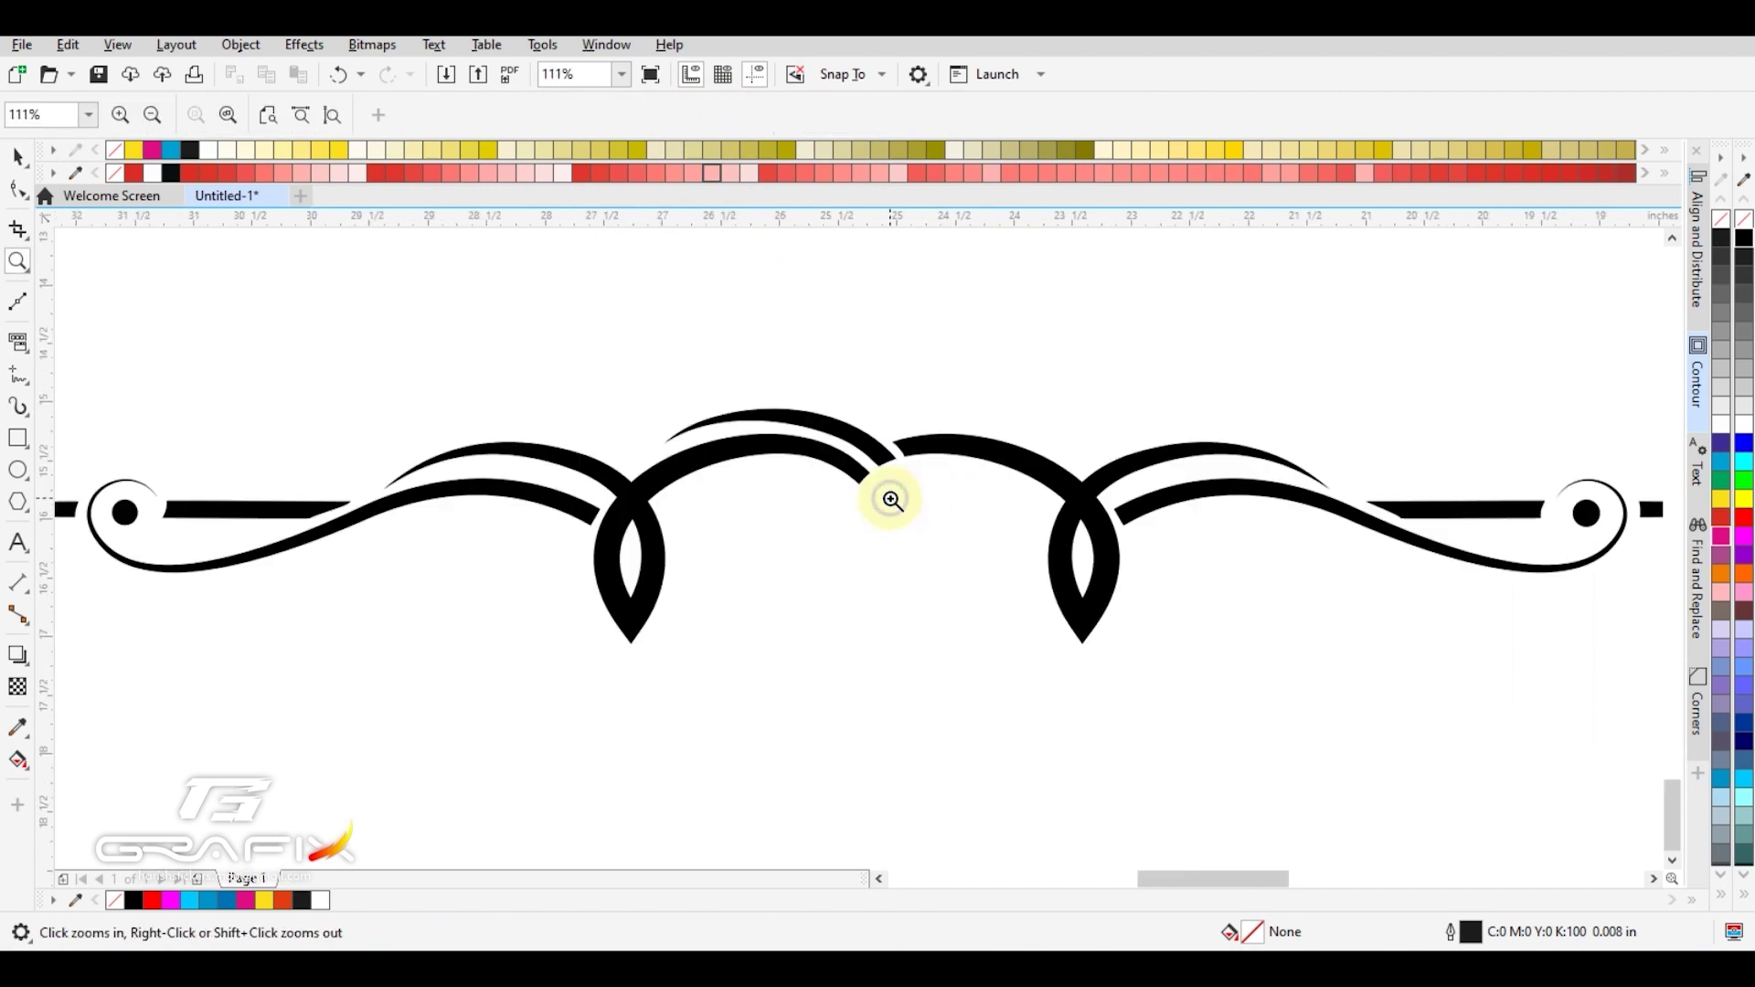
right_click(888, 501)
right_click(634, 457)
key(space)
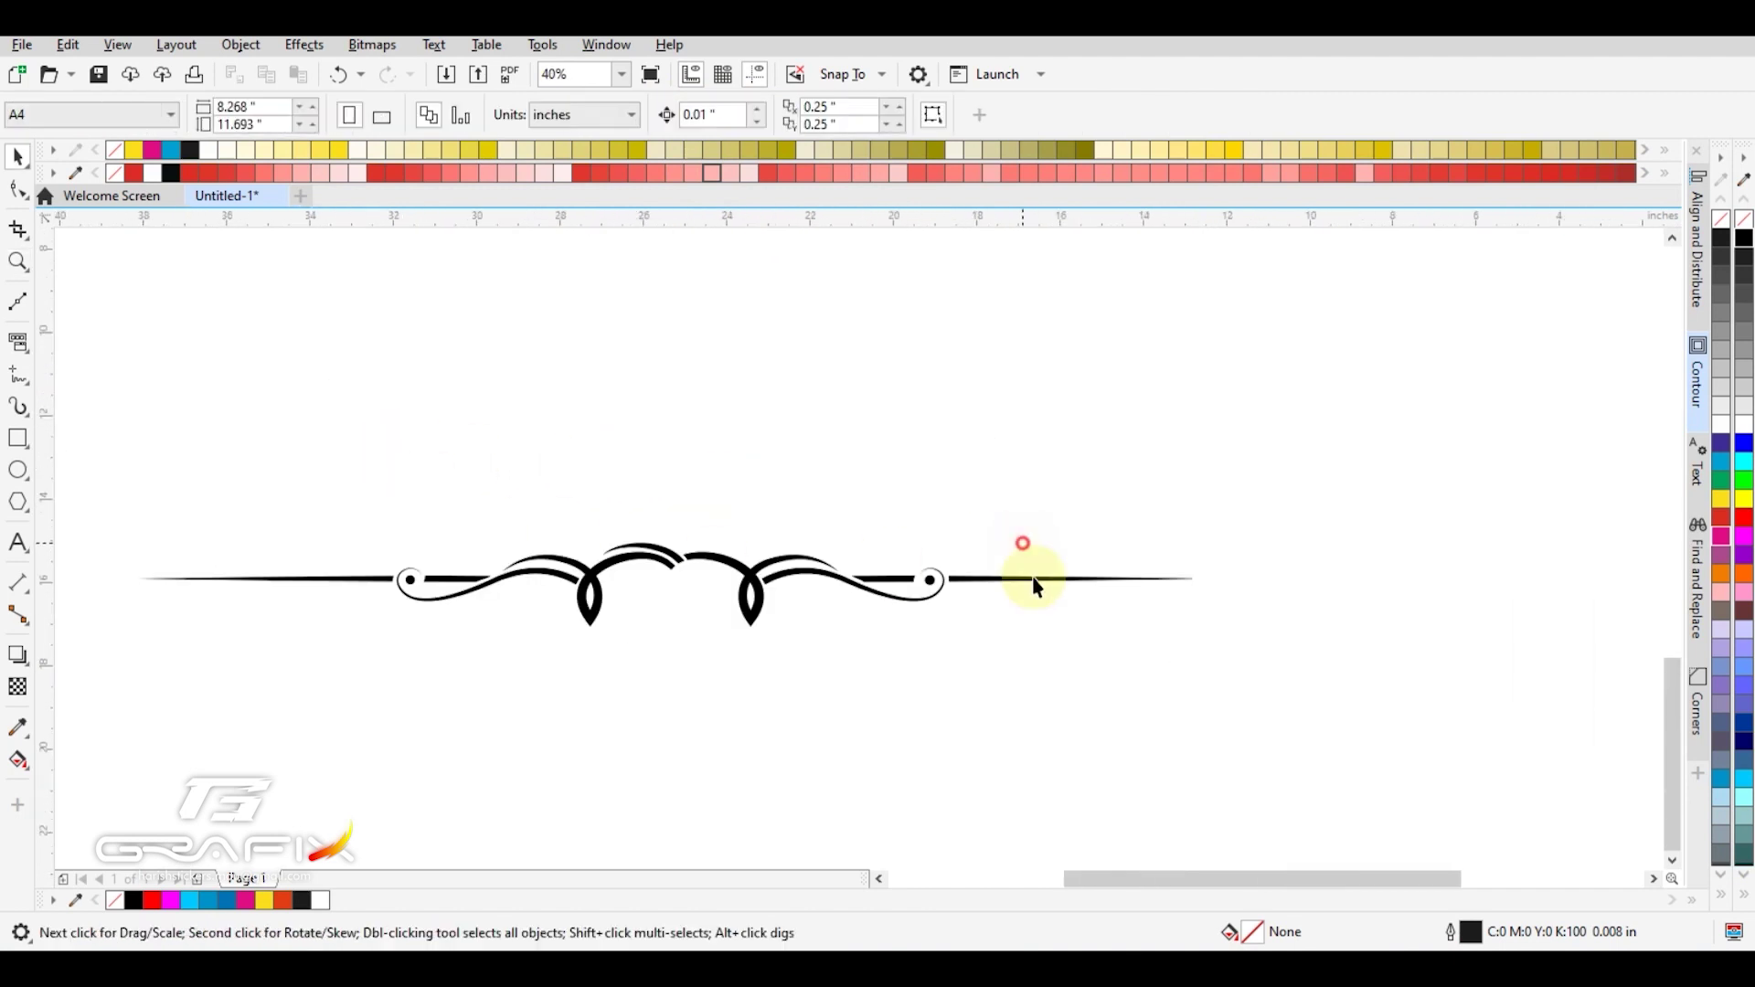
click(1022, 587)
key(Delete)
click(932, 581)
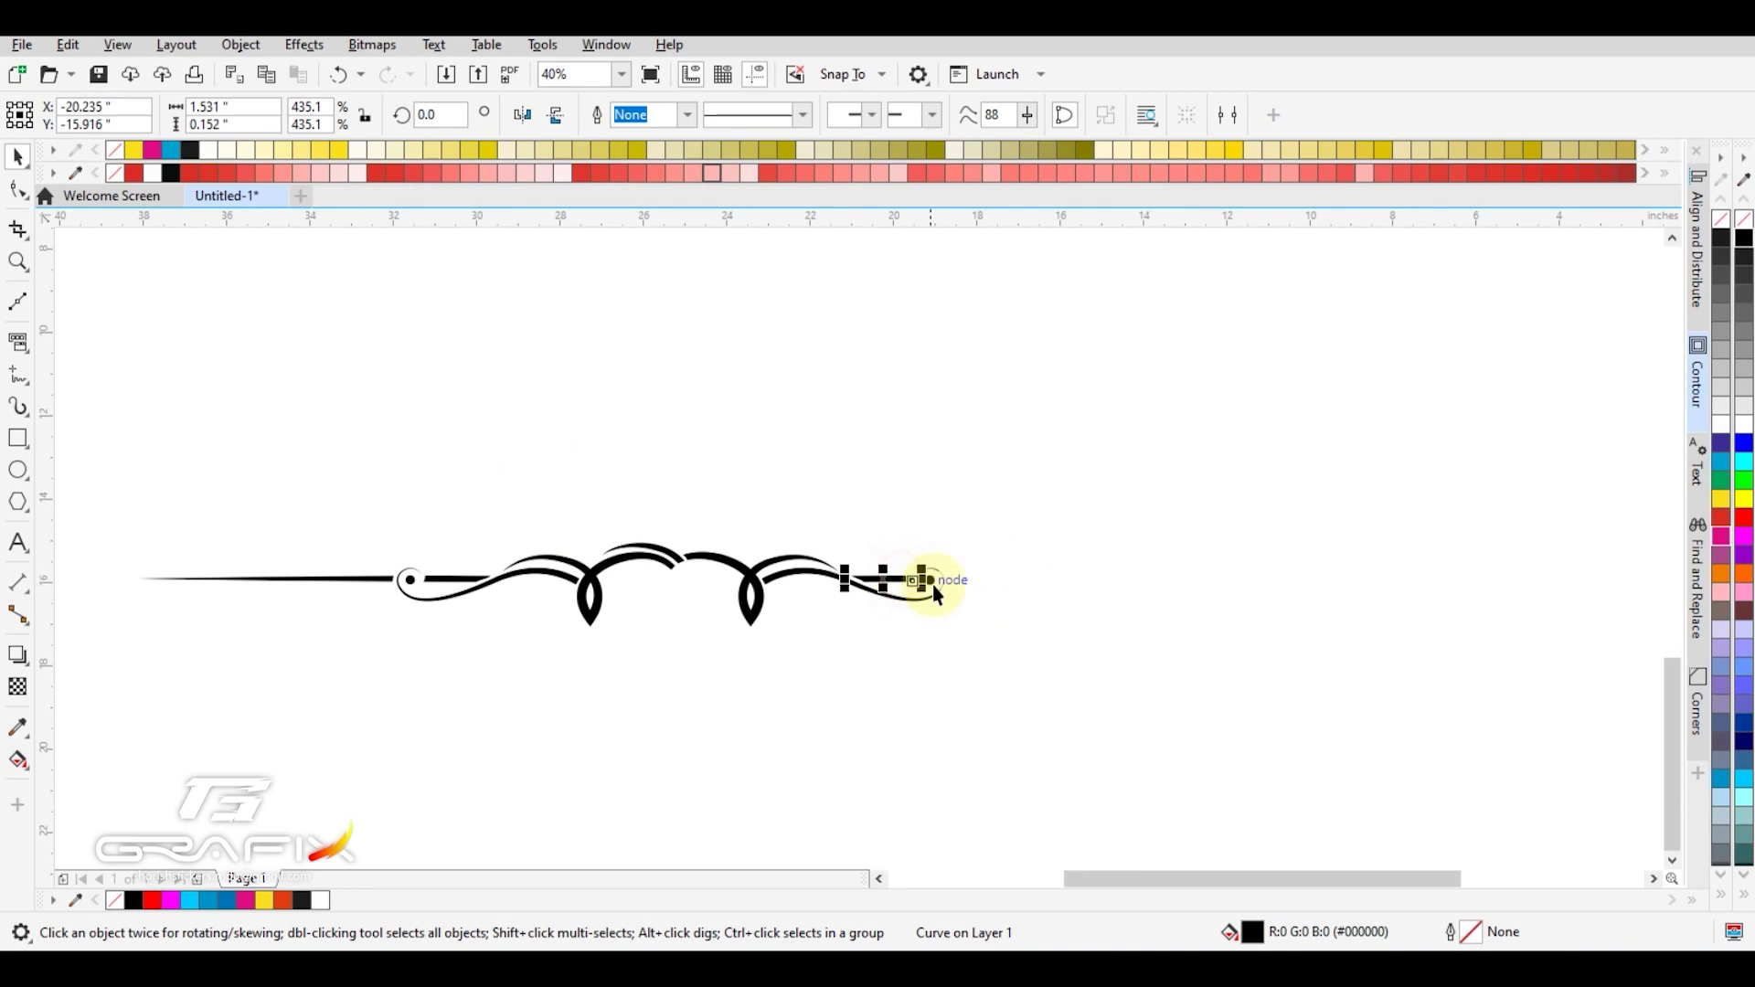
key(Delete)
drag(353, 521, 527, 631)
key(Delete)
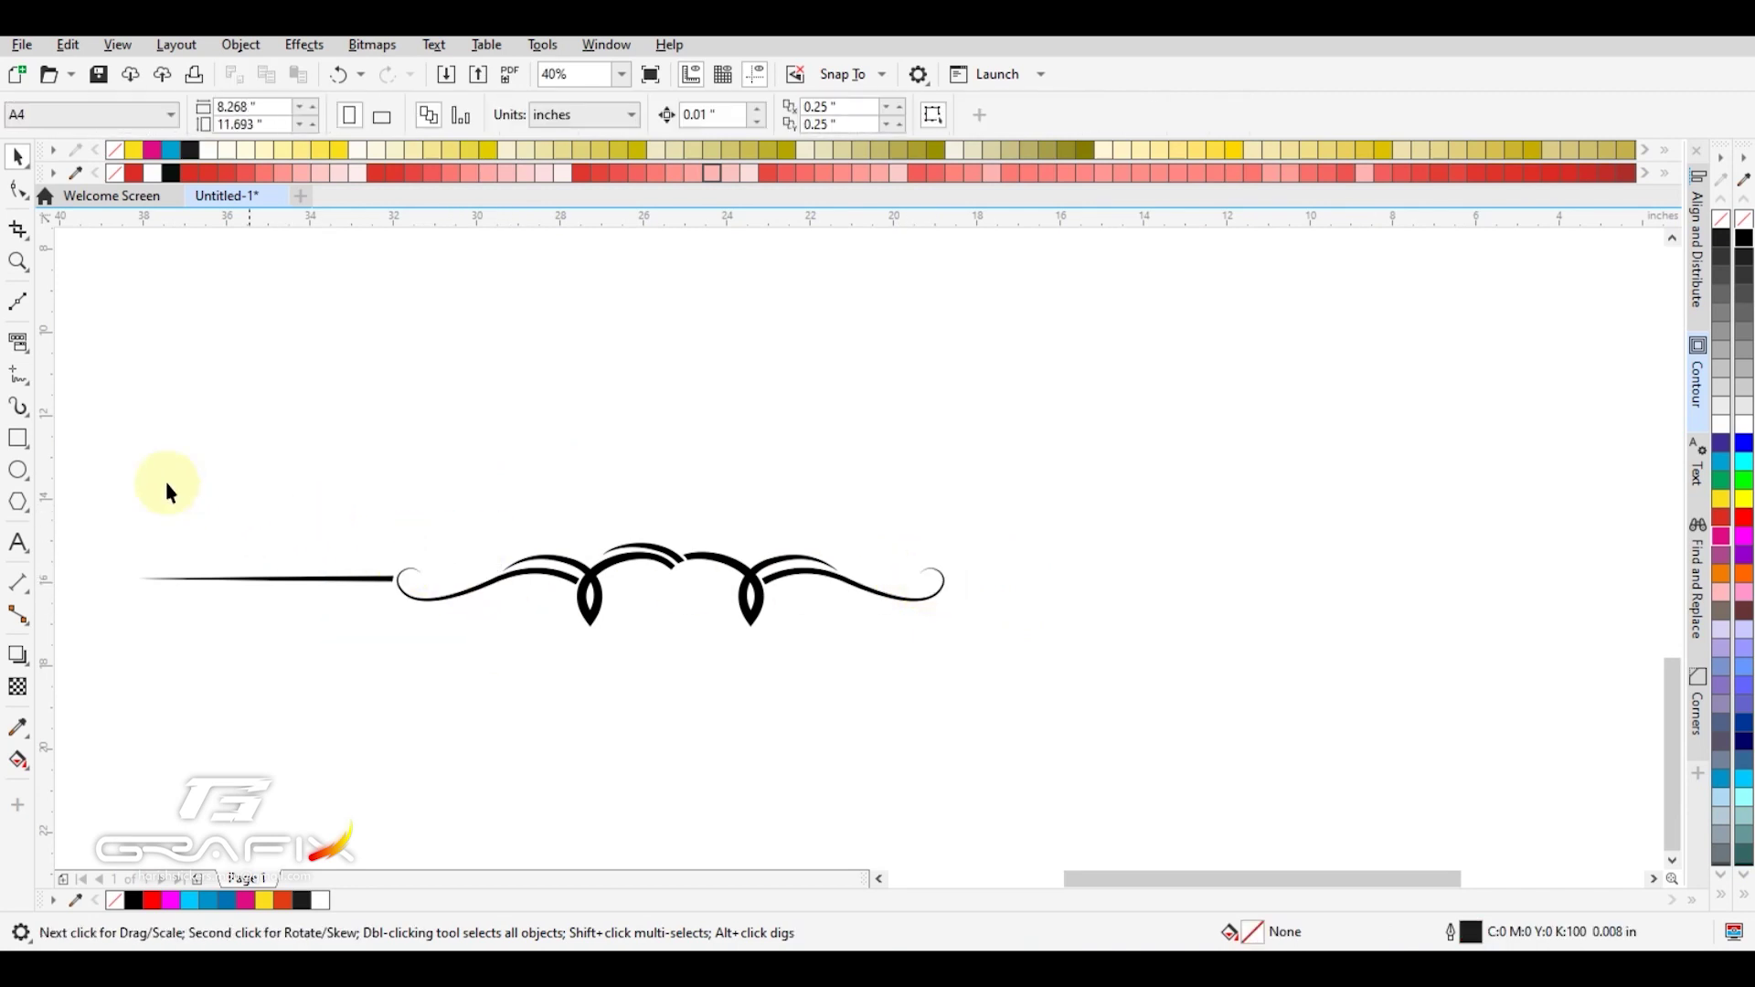
key(Delete)
Select all remaining ornament strokes and group them.
key(ctrl+a)
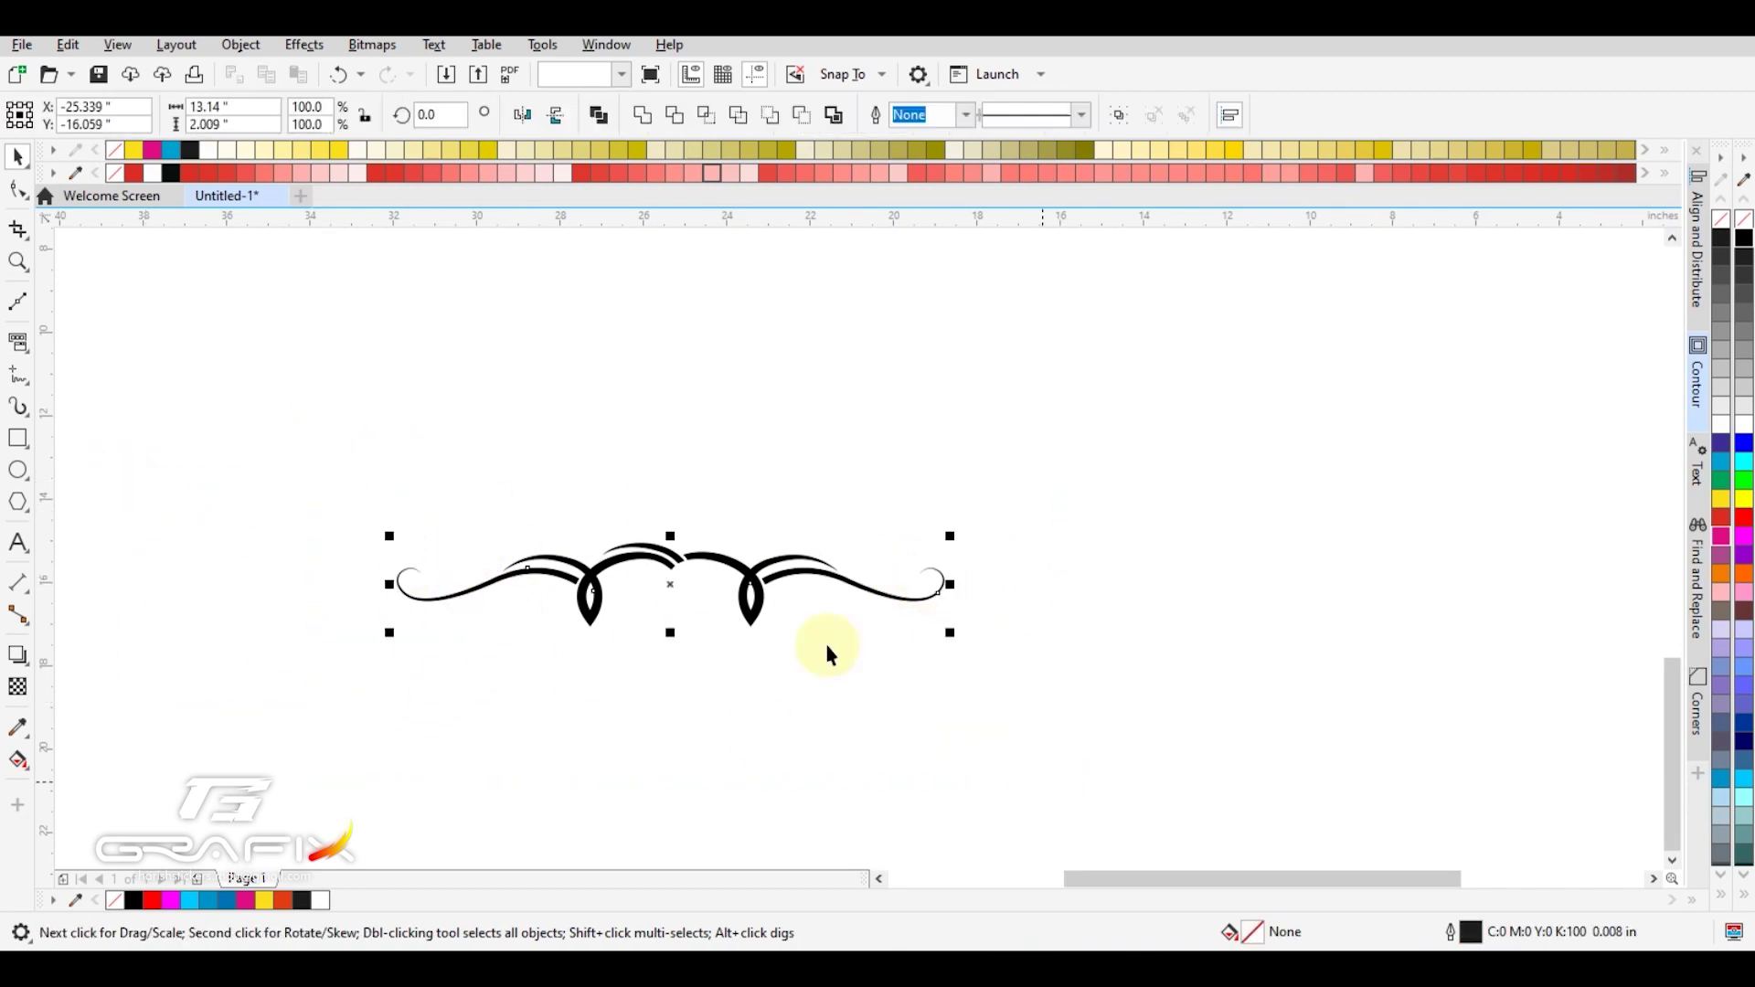
key(z)
drag(312, 424, 1034, 705)
key(F3)
key(F3)
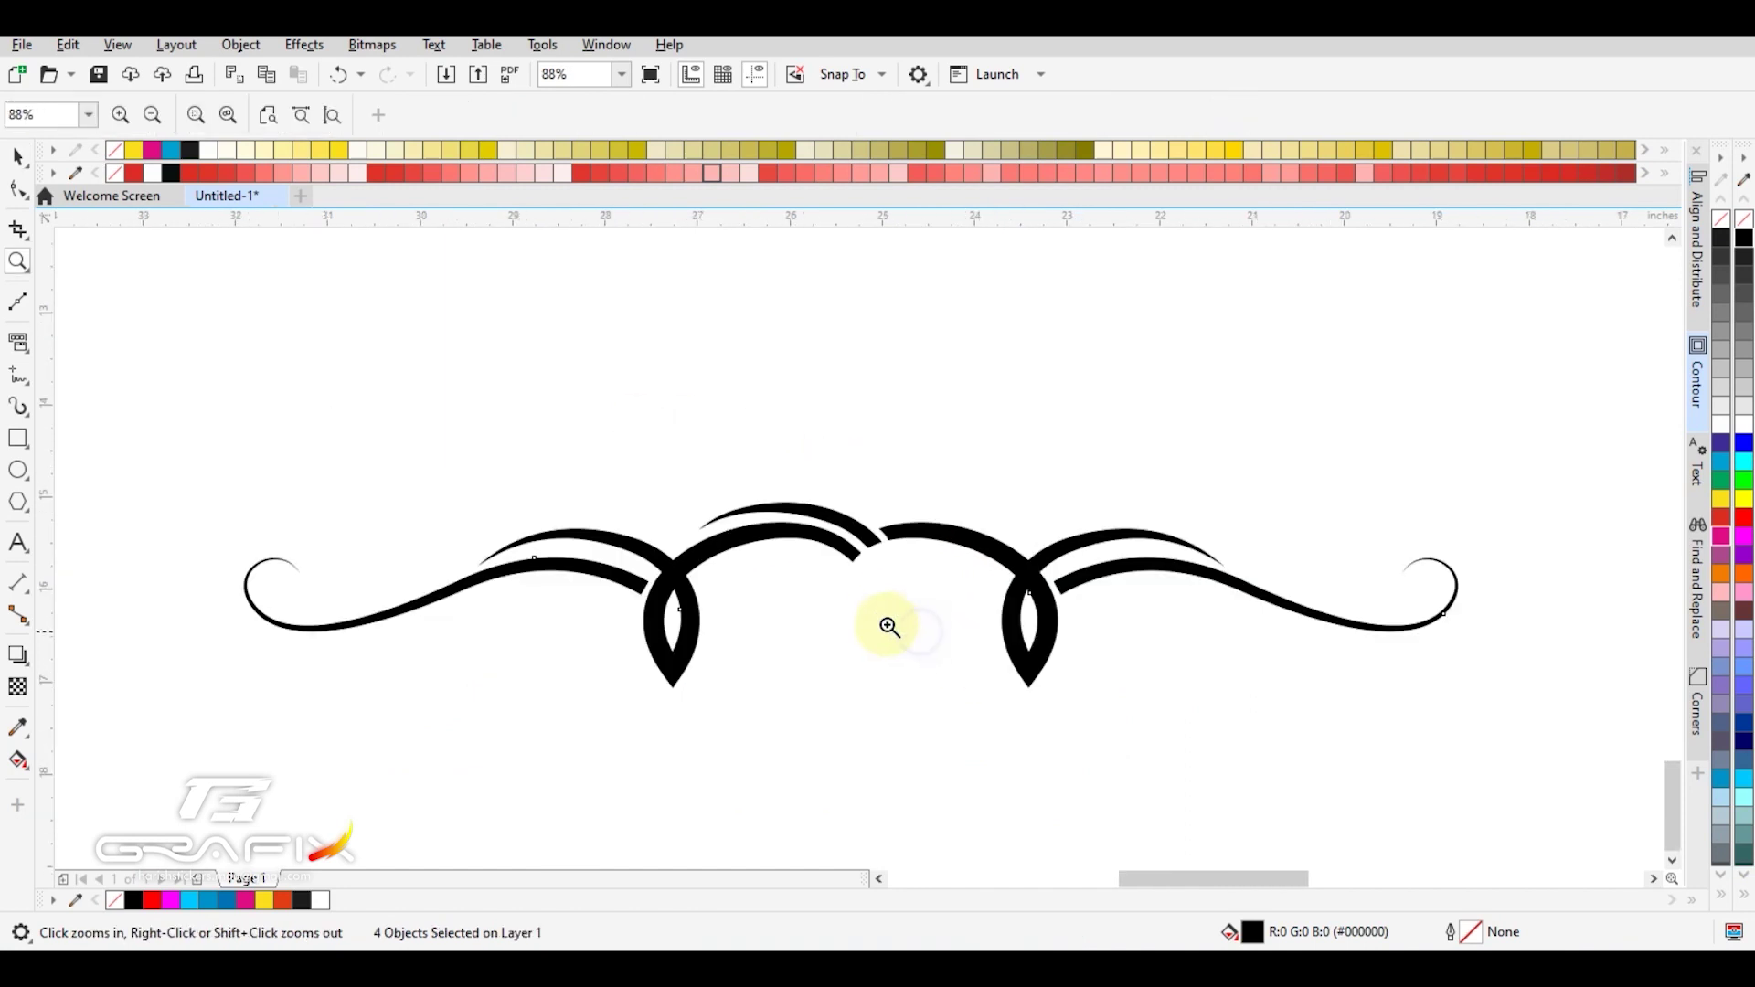
key(space)
click(563, 447)
drag(301, 438, 1163, 748)
key(ctrl+g)
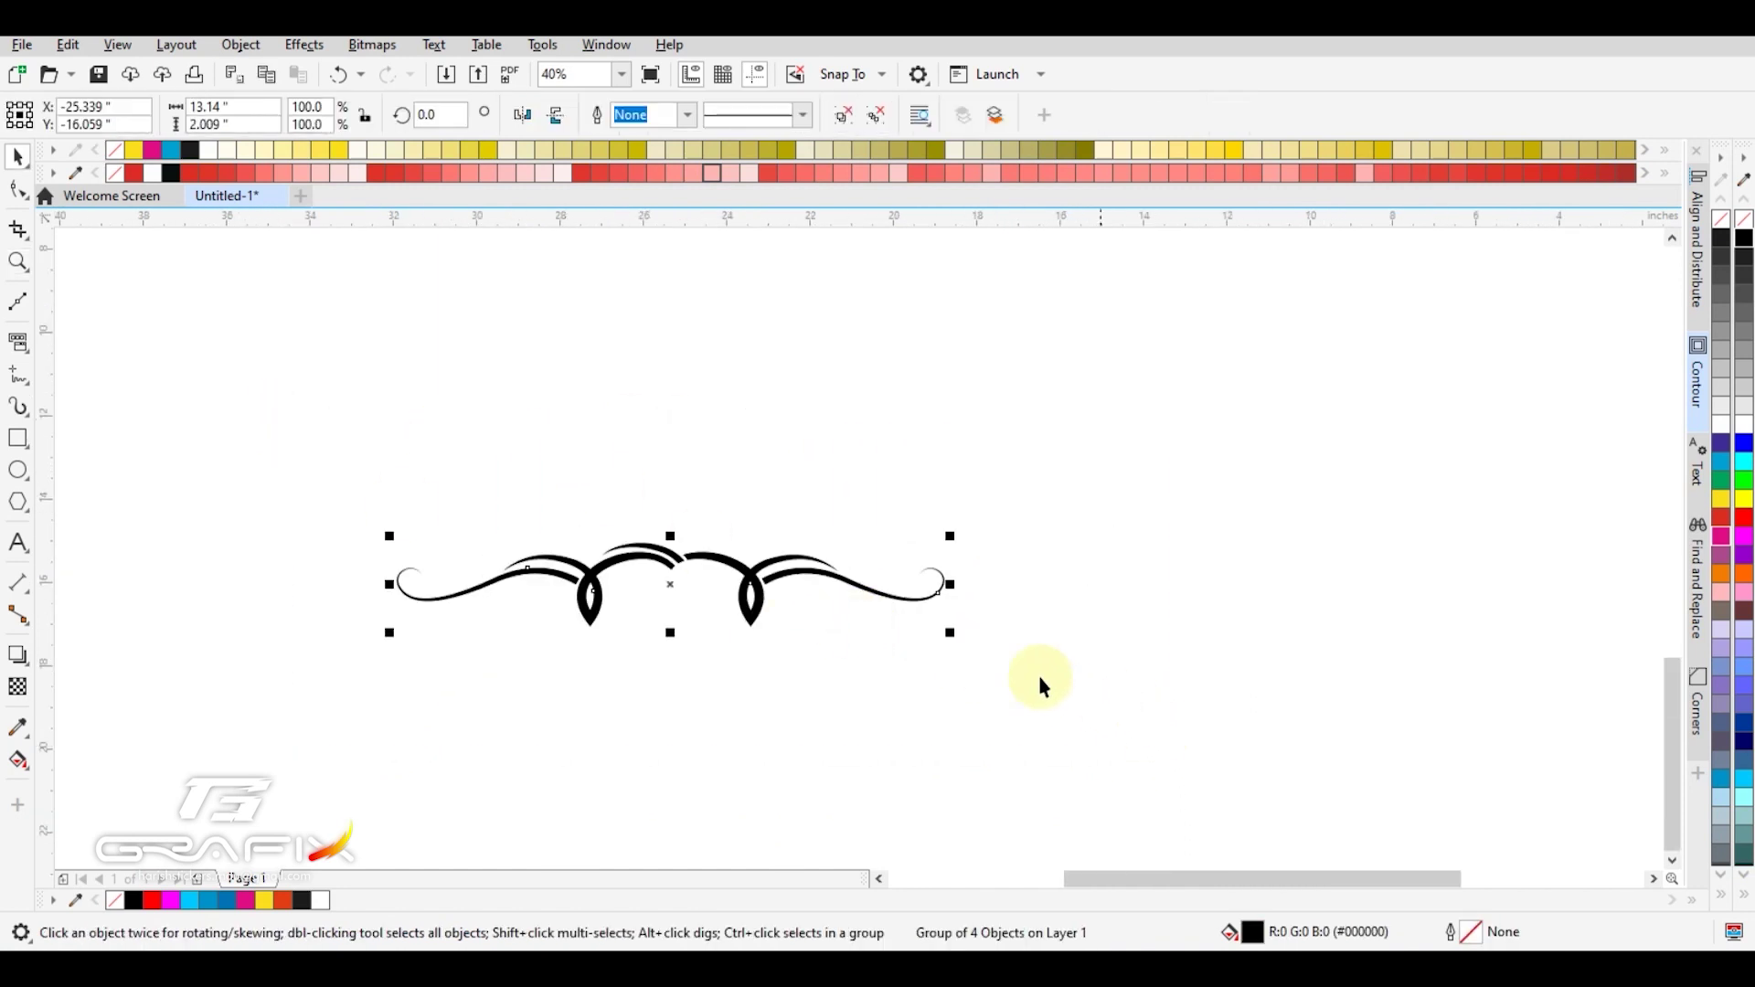
Enlarge the grouped black ornament about its centre below the magenta panels.
key(z)
scroll(830, 631, down, 4)
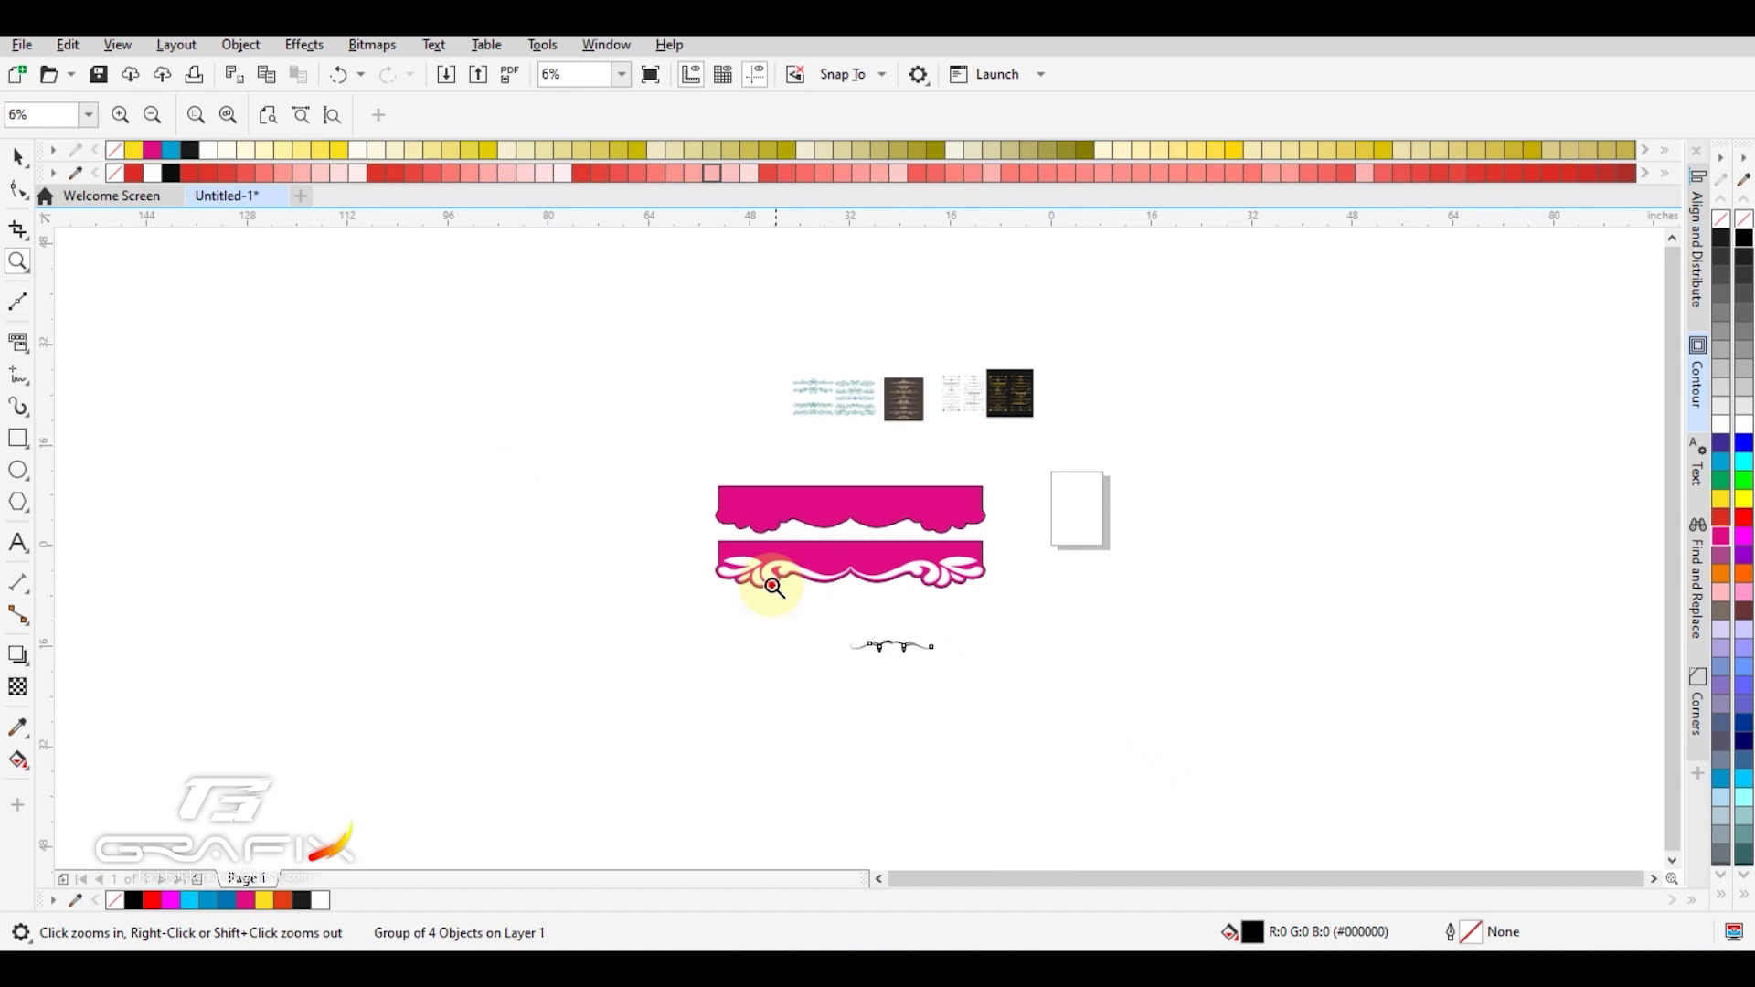
scroll(918, 686, up, 3)
key(space)
drag(1024, 505, 1144, 509)
key(F3)
key(F2)
drag(731, 518, 1068, 738)
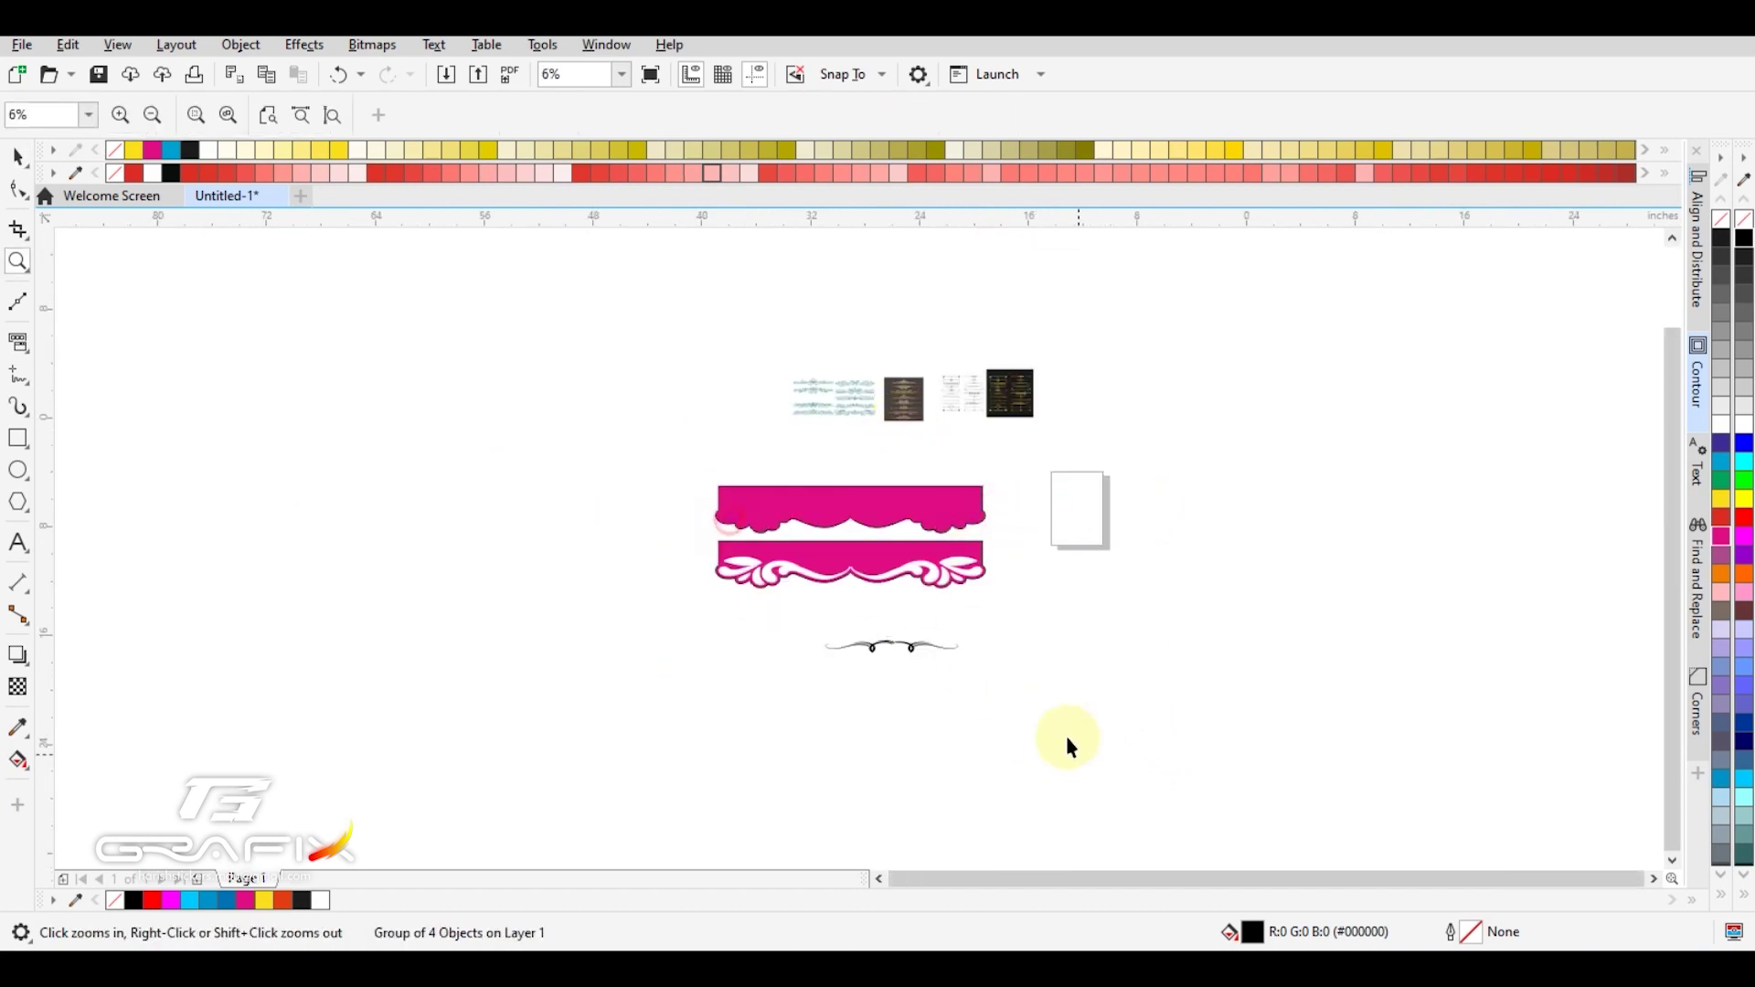
Place a copy of the upper scalloped magenta panel below the black ornament.
click(883, 657)
key(space)
drag(777, 344, 800, 746)
scroll(728, 784, up, 2)
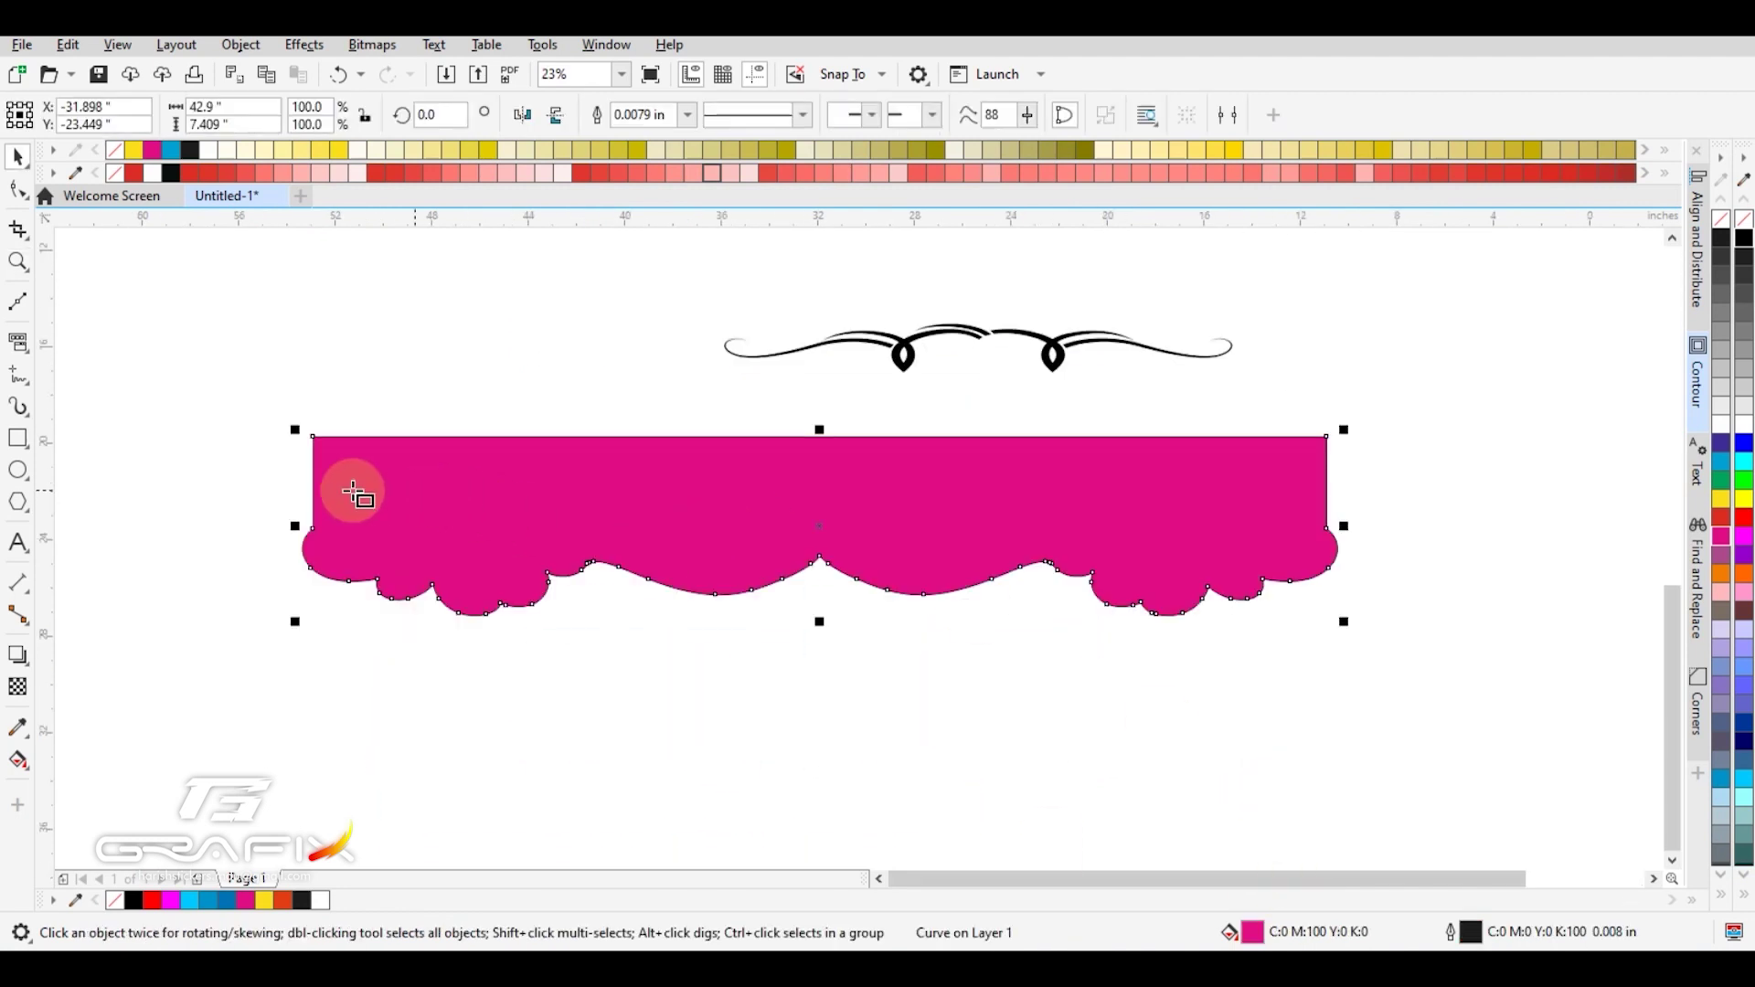
Draw a rectangle about 49 in wide covering the scalloped lower part of the copied magenta panel.
key(F6)
mouse_move(314, 483)
mouse_down()
mouse_move(557, 647)
mouse_move(1287, 556)
mouse_move(1325, 532)
mouse_up()
key(F5)
drag(278, 528, 722, 682)
key(Escape)
key(F6)
mouse_move(276, 525)
mouse_down()
mouse_move(1253, 710)
mouse_move(1467, 724)
mouse_up()
Trim the scalloped part off the magenta panel with the rectangle and delete the rectangle.
key(z)
drag(1291, 517, 1391, 603)
key(F3)
key(space)
shift+click(1027, 454)
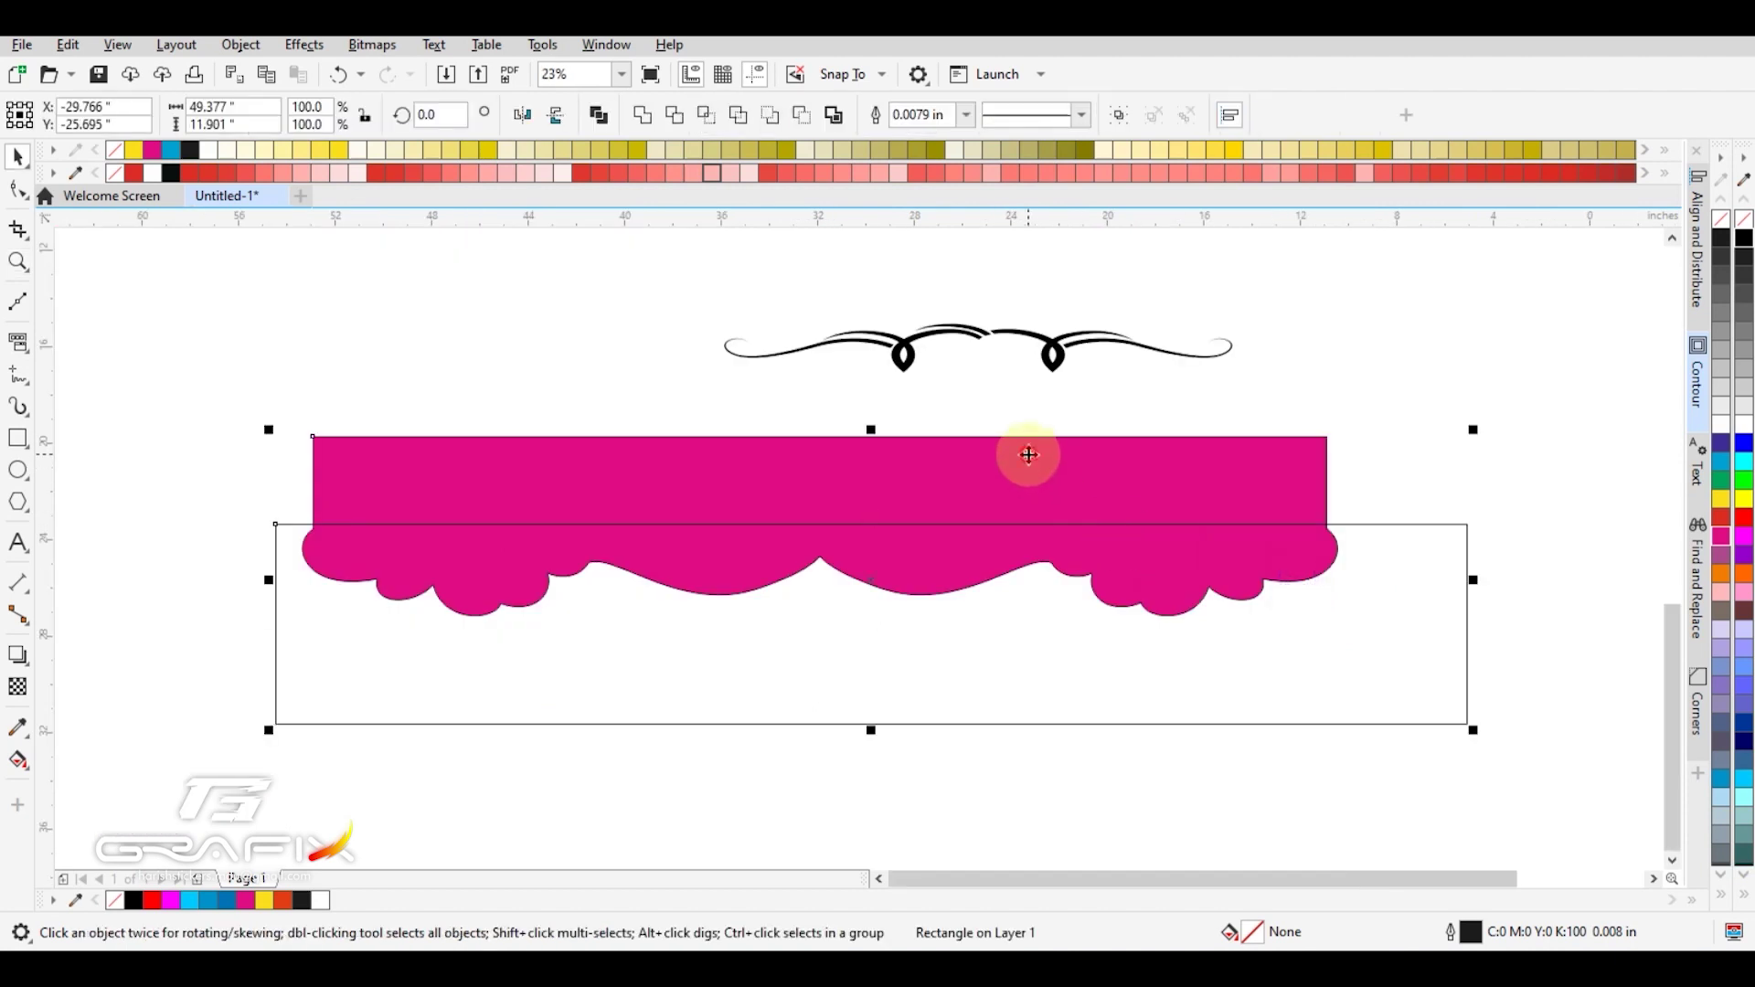
click(684, 119)
click(1336, 596)
key(Delete)
Set the plain magenta panel's height to 5.5 in.
click(1226, 463)
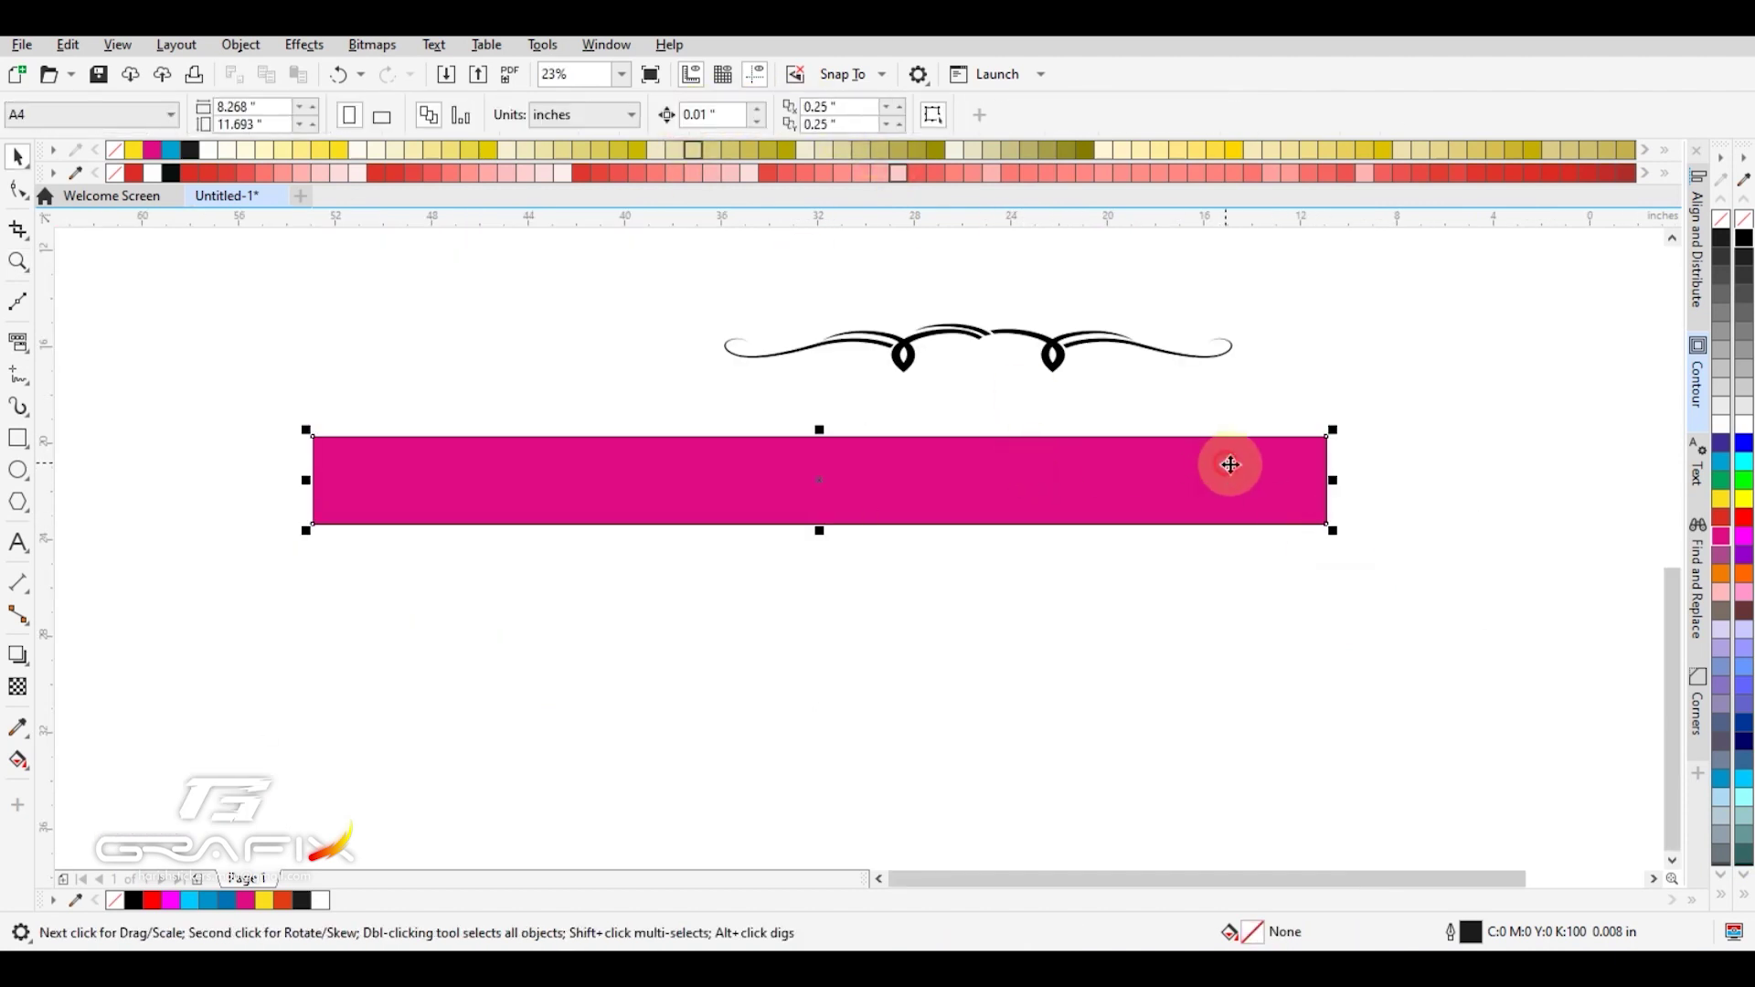
text(5.5)
key(Return)
Move the grouped black ornament onto the magenta panel and centre it horizontally on the panel.
drag(1057, 364, 900, 418)
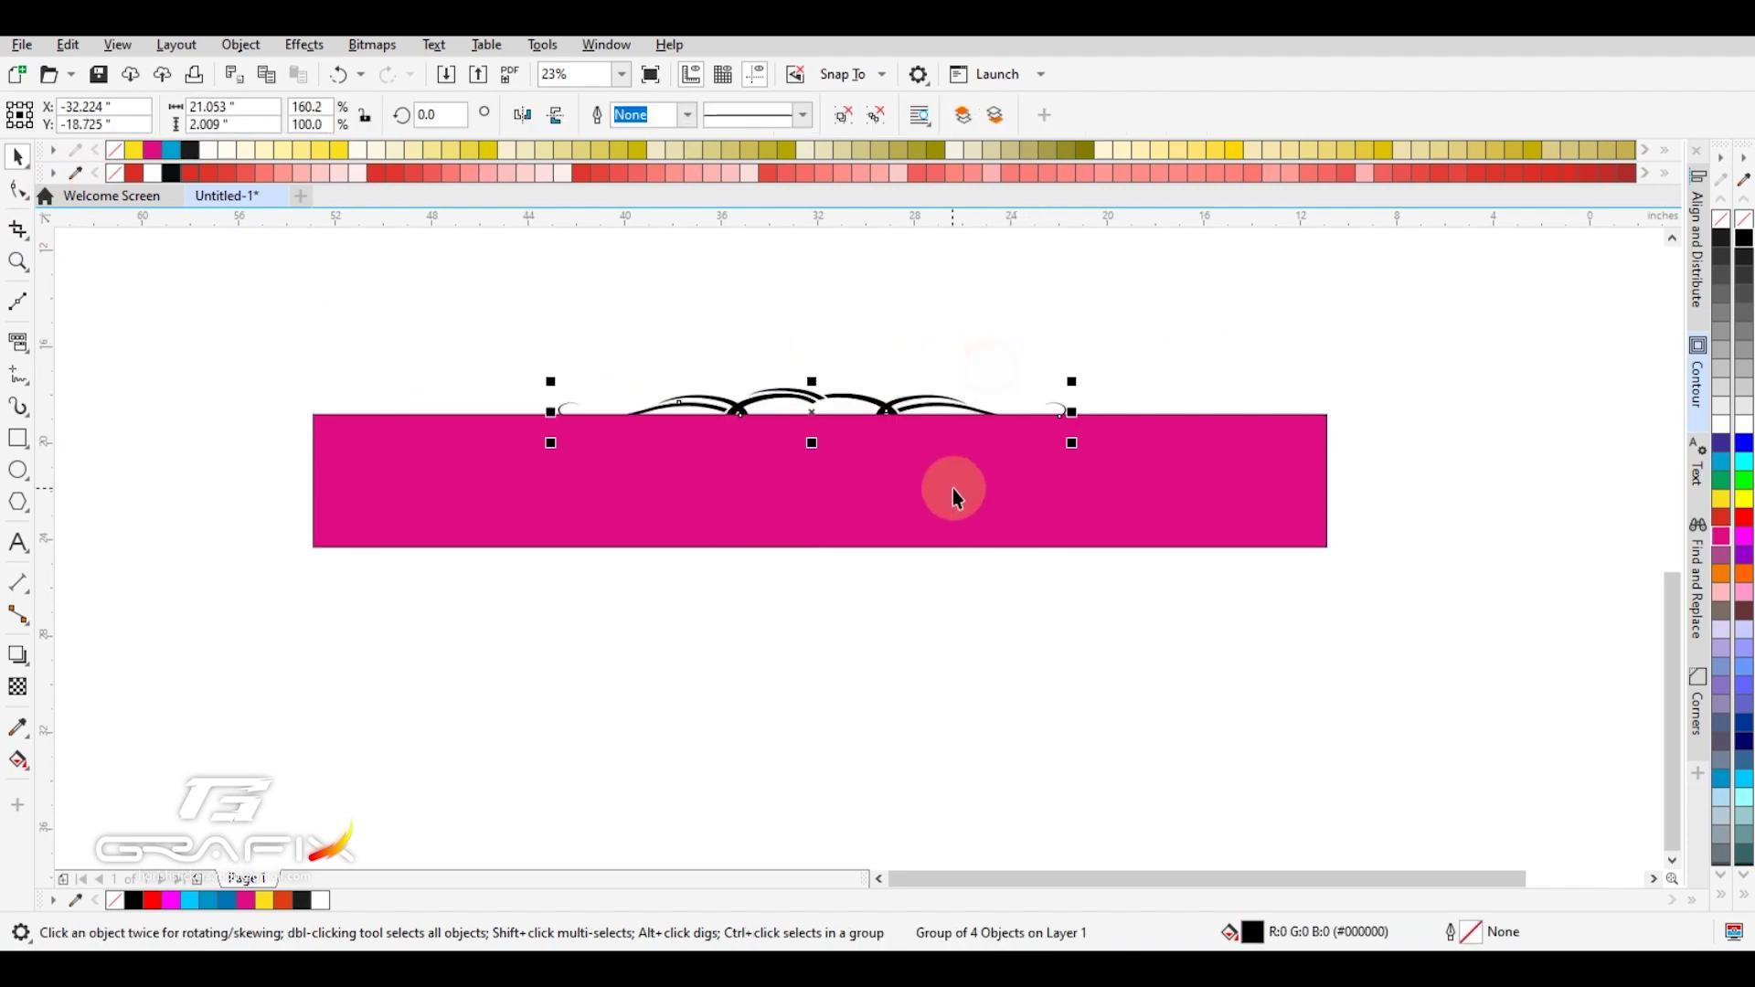
shift+click(954, 489)
key(c)
click(881, 330)
Enlarge the black ornament to about 38.7 in wide and move it down to the panel's lower edge.
drag(549, 268, 1251, 554)
drag(1080, 443, 1308, 414)
drag(1072, 397, 1073, 531)
shift+click(1072, 512)
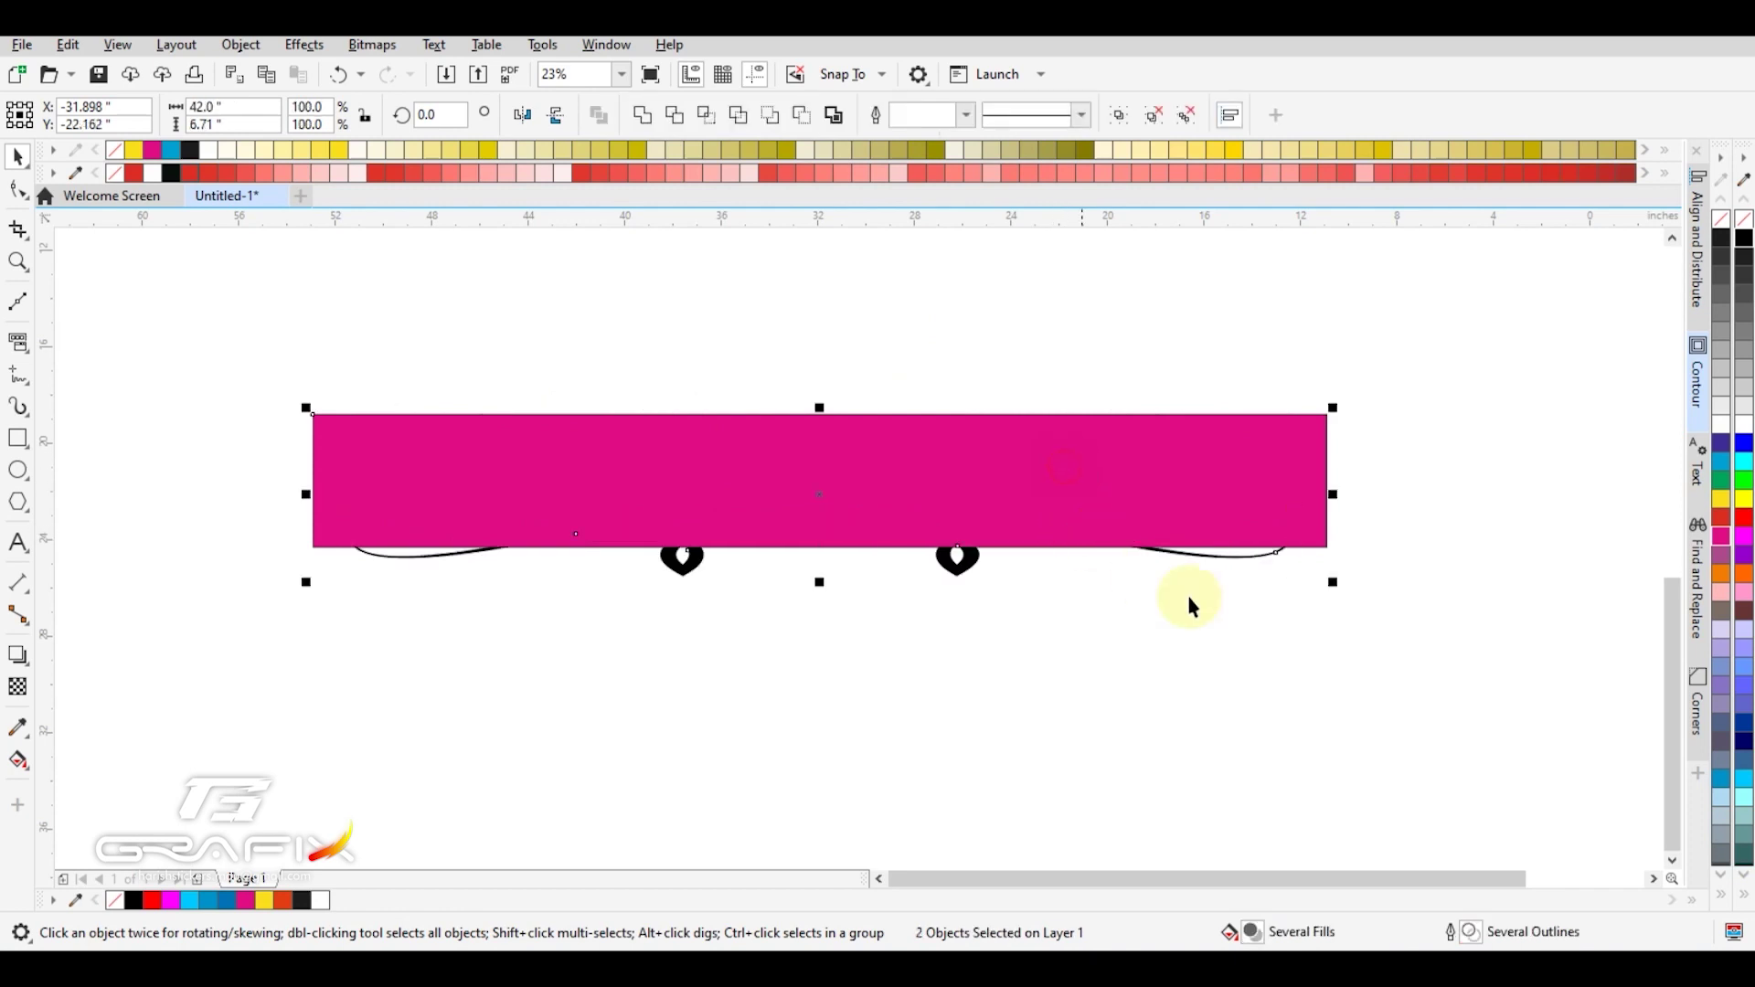
click(1240, 619)
Bring the black ornament in front of the magenta panel and set its width to 42 in.
click(974, 560)
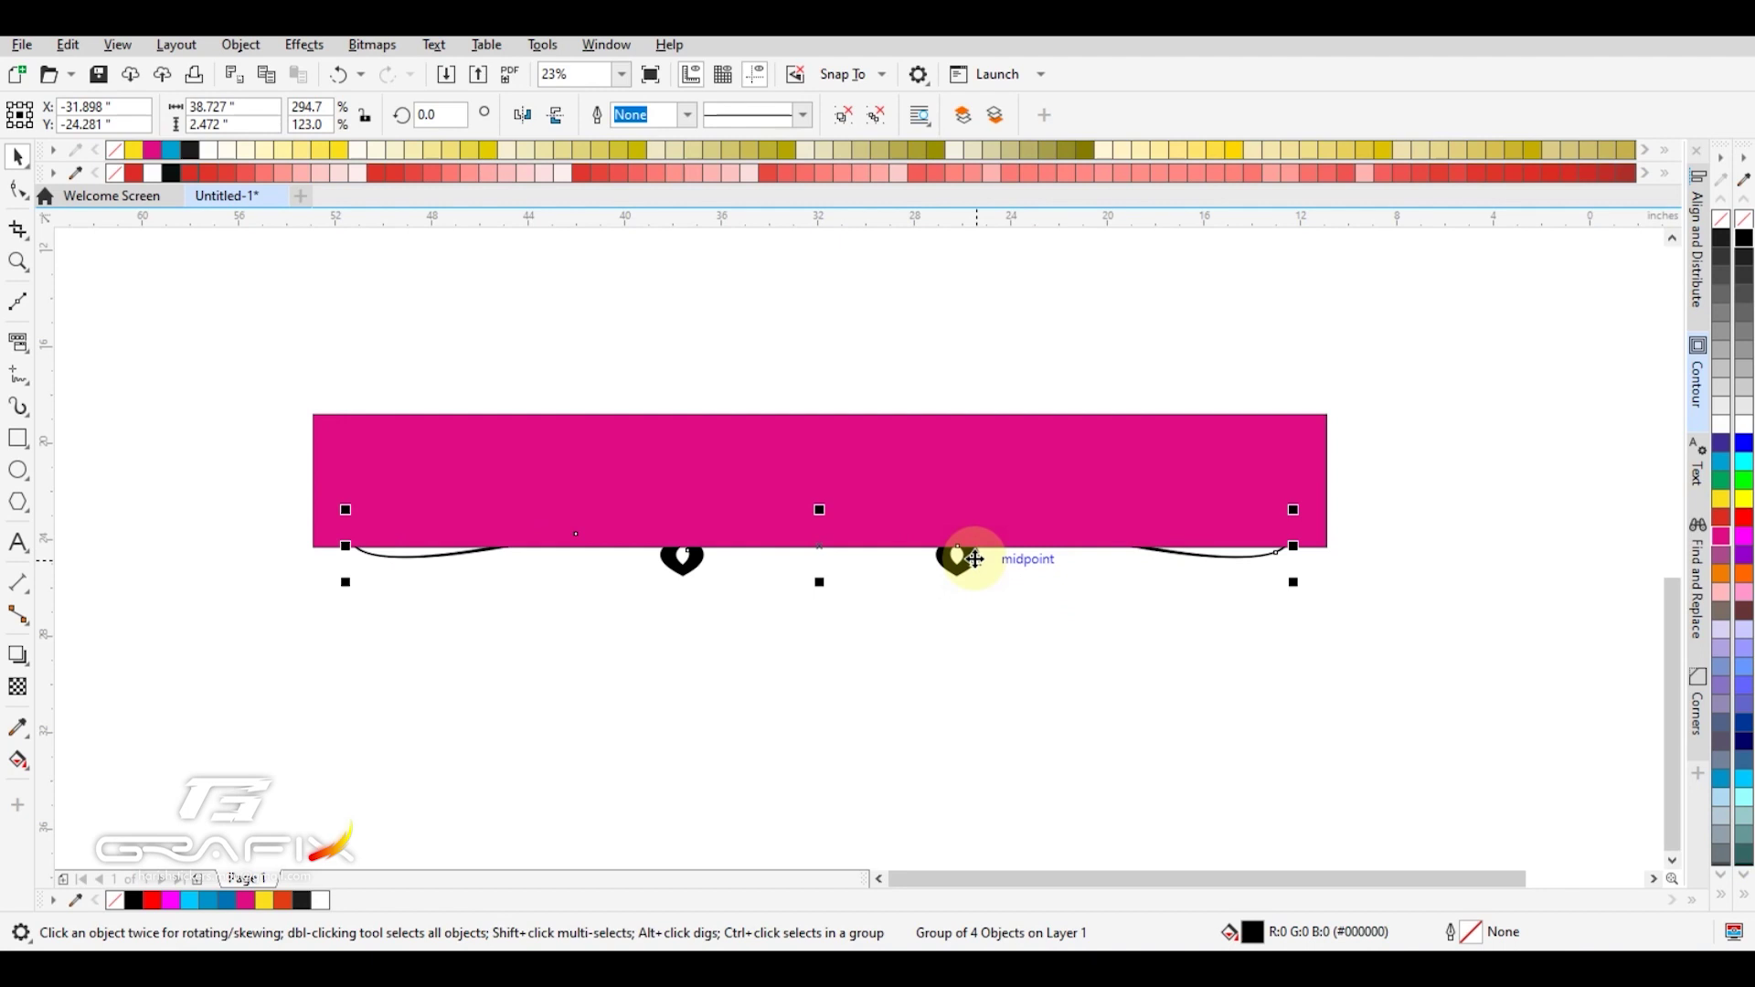
key(Page_Up)
key(Escape)
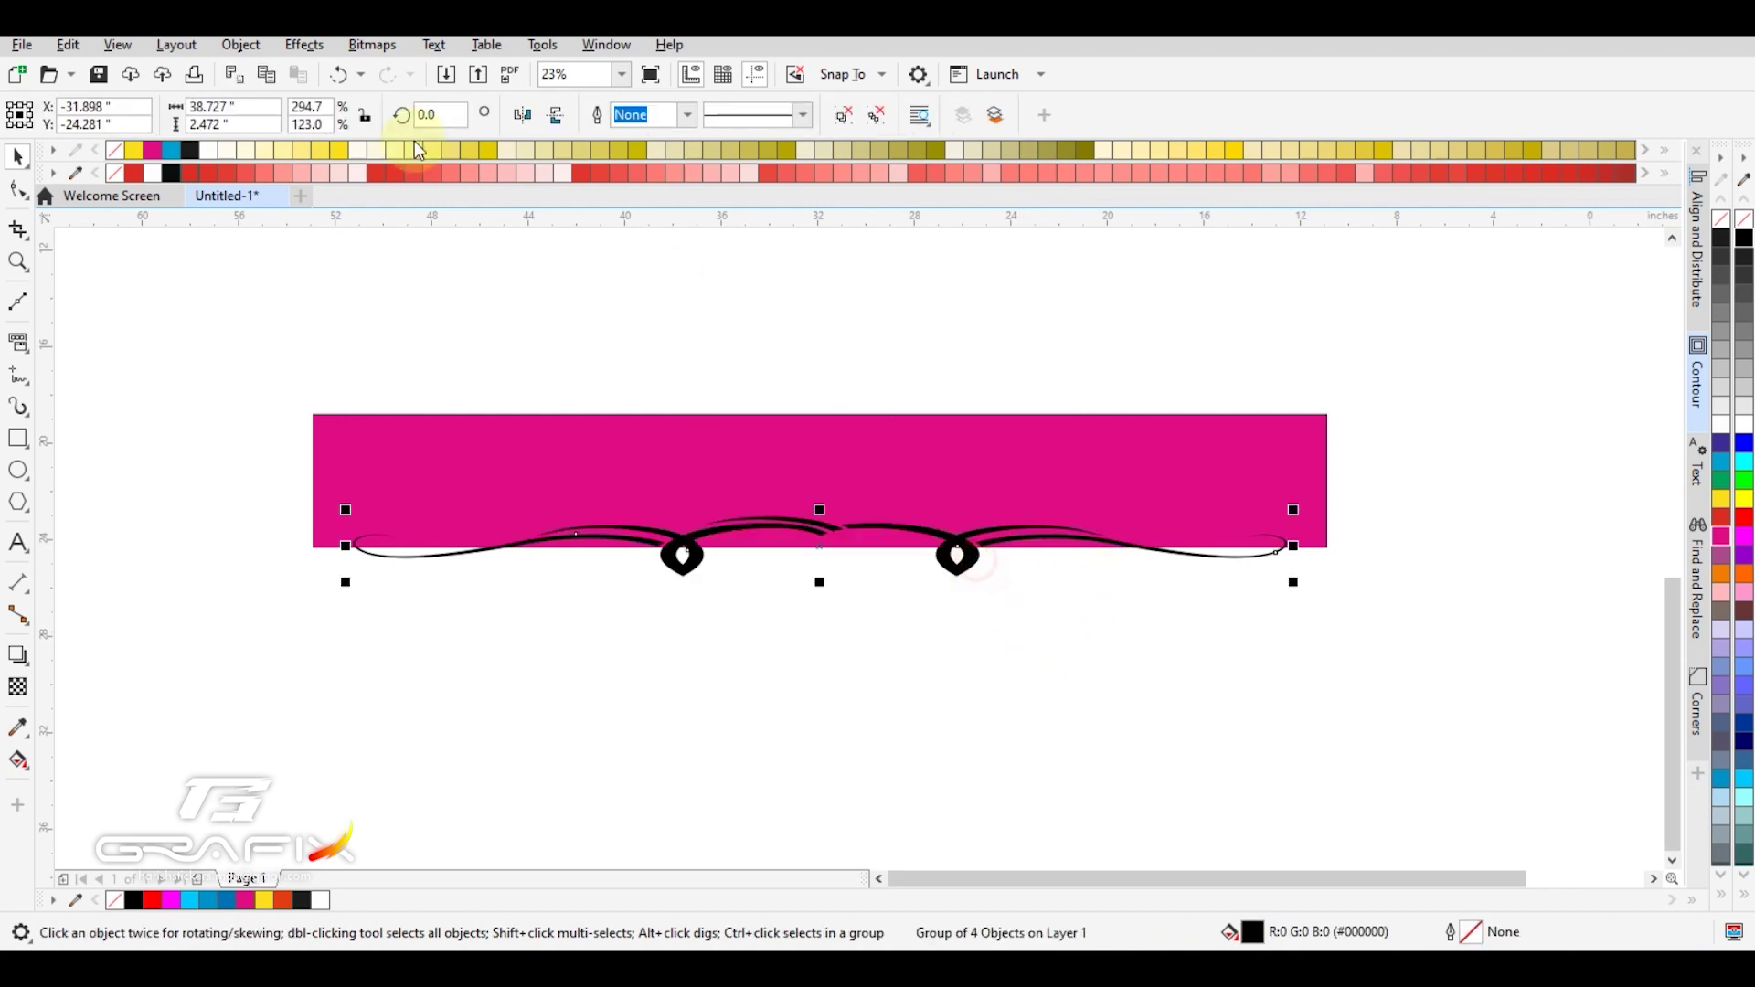
text(42)
key(Return)
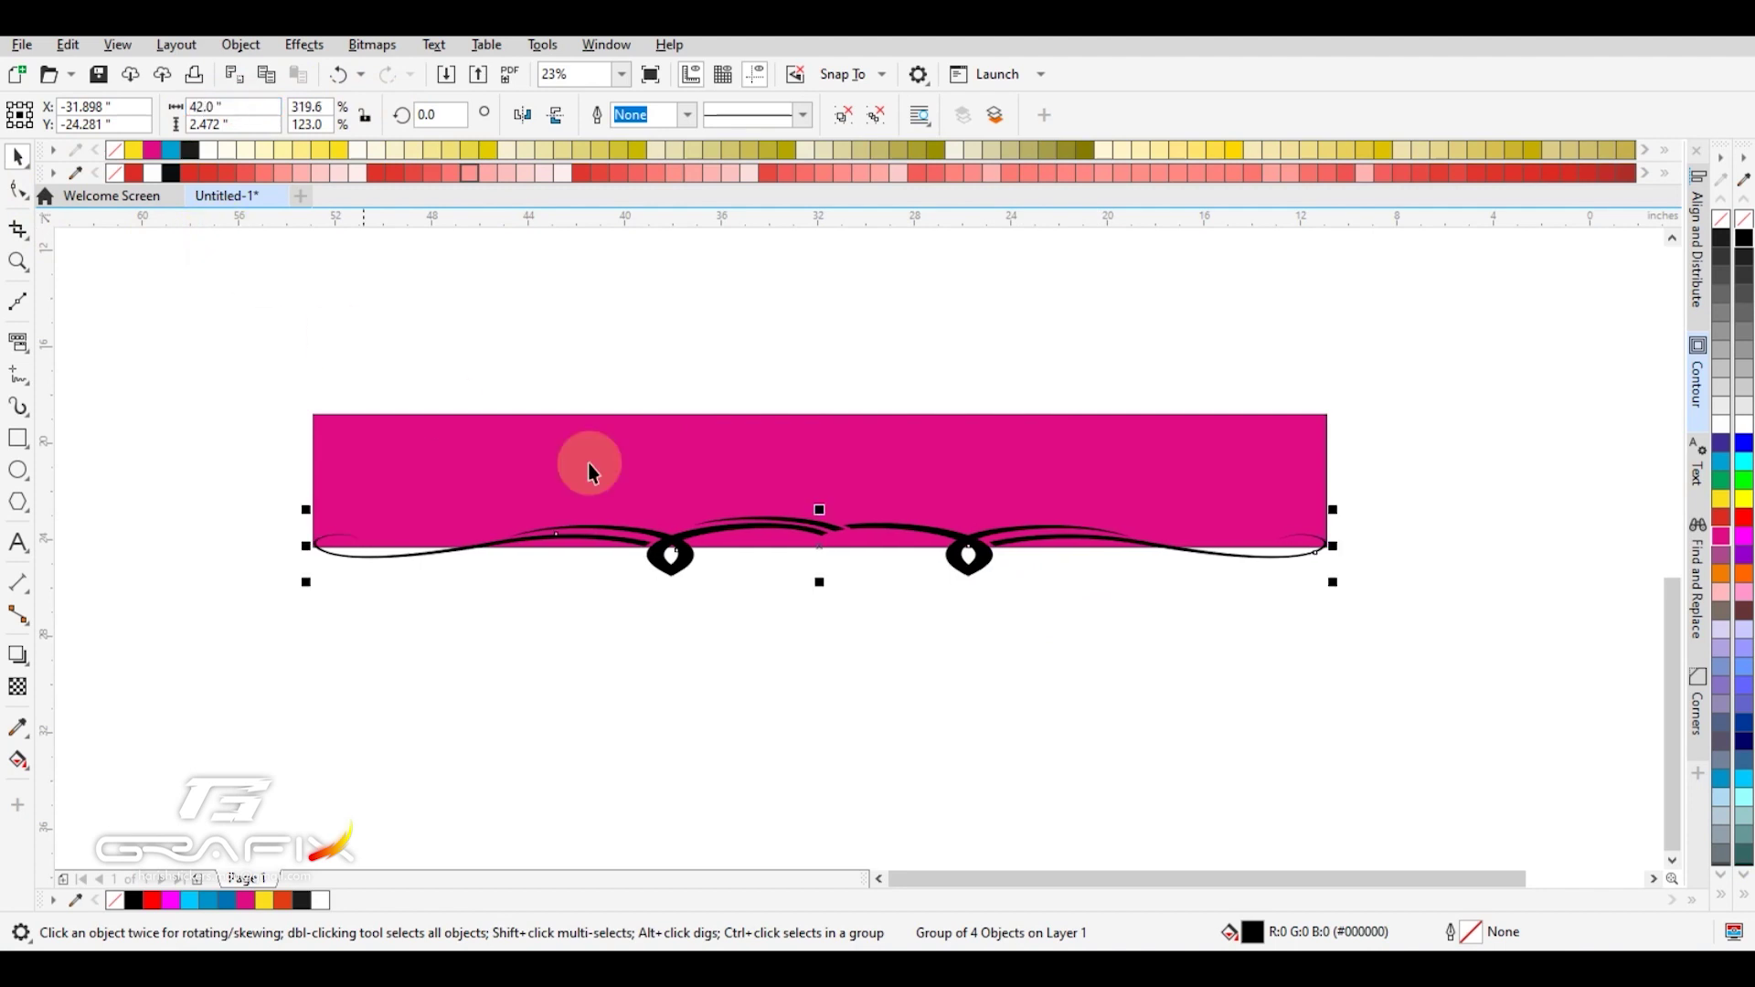
Apply a one-step outside contour to the black ornament and reduce its offset to 0.3 in.
click(864, 608)
click(971, 551)
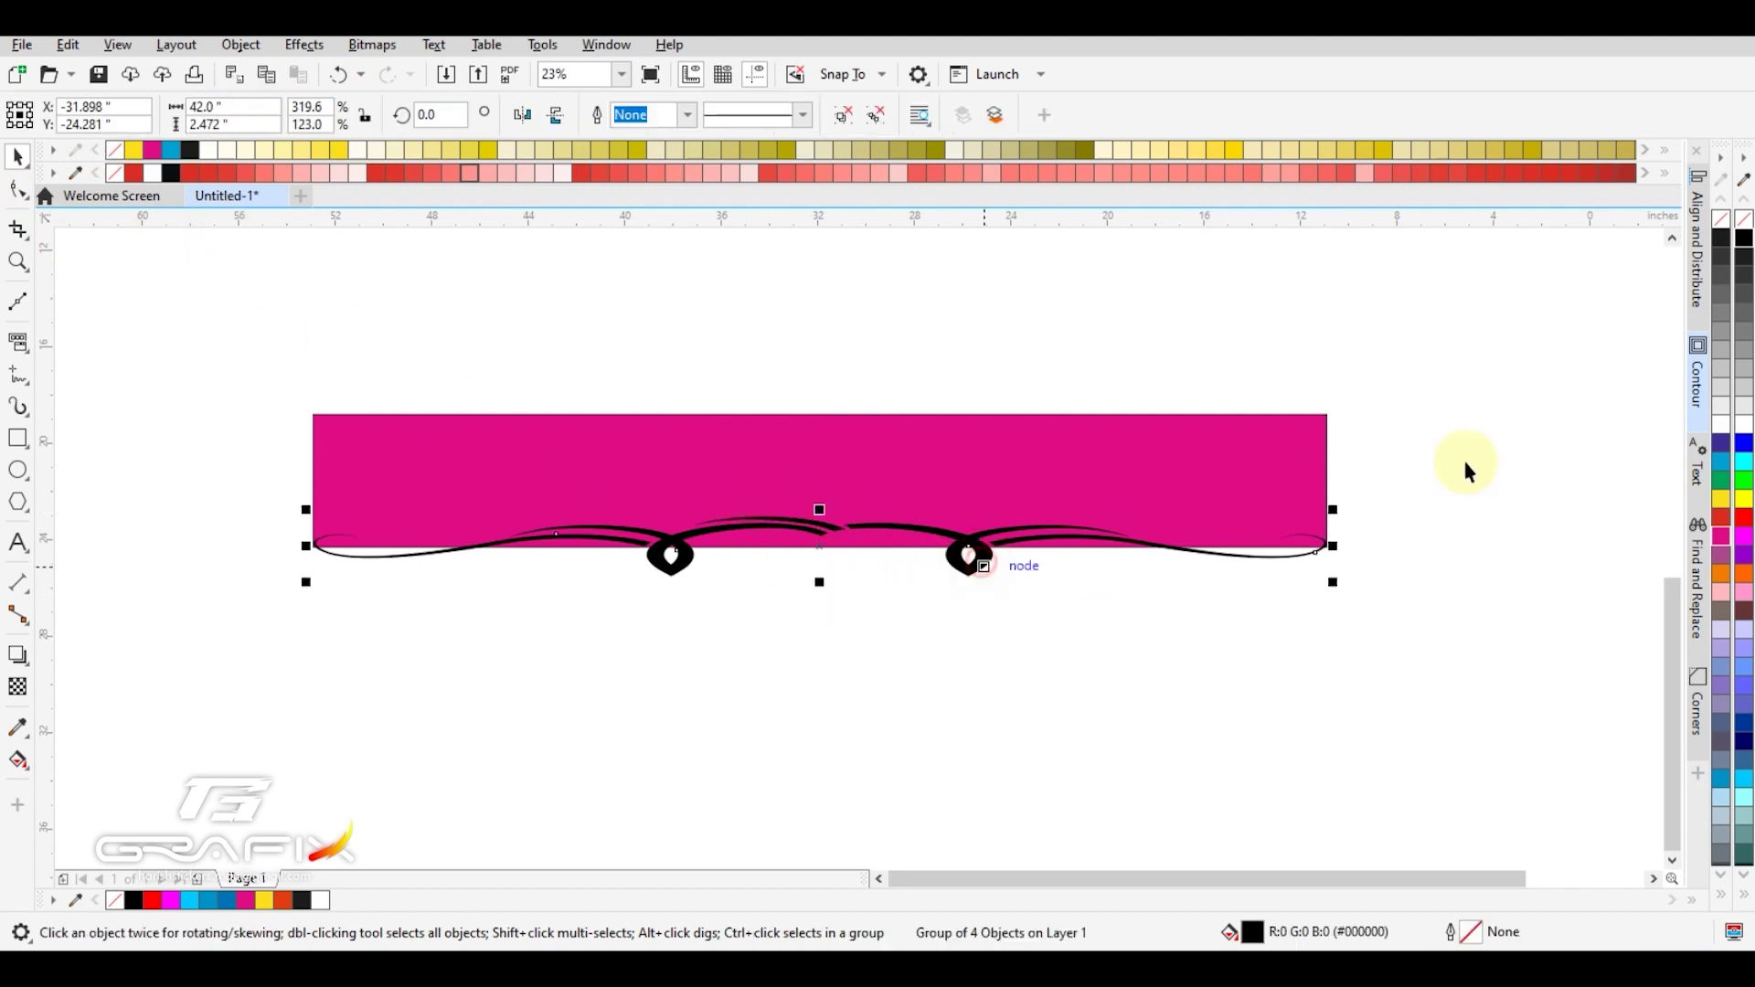
click(1698, 416)
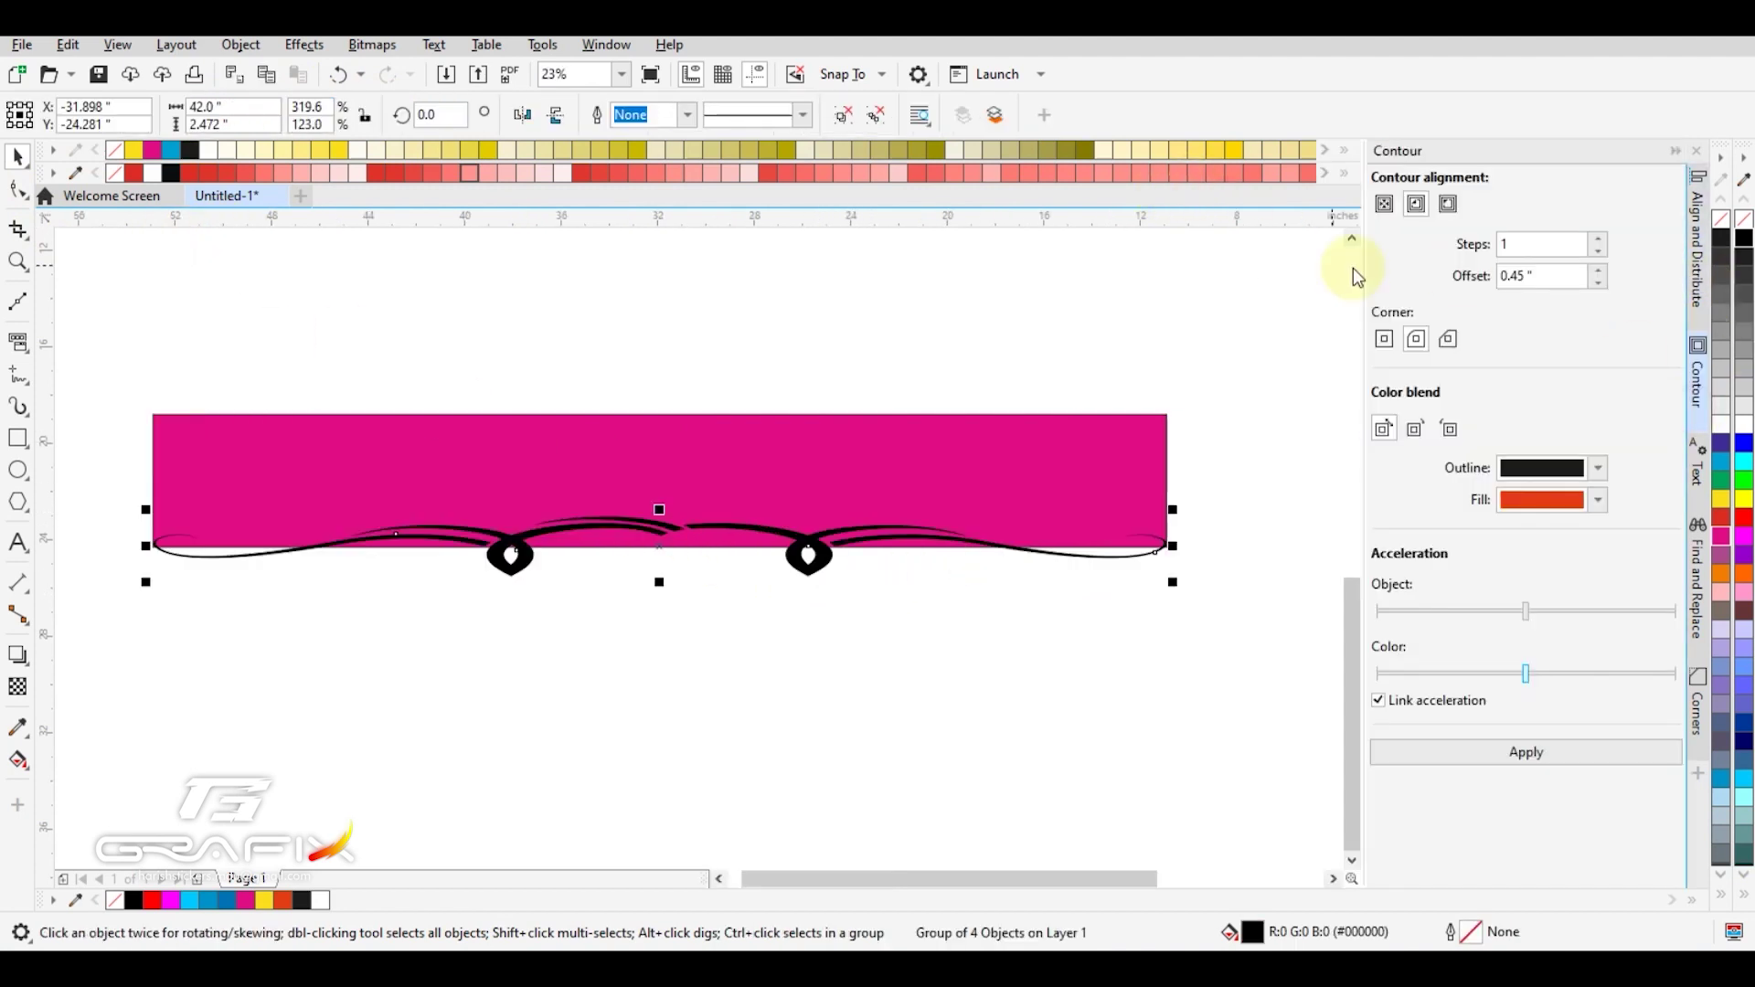
click(1531, 742)
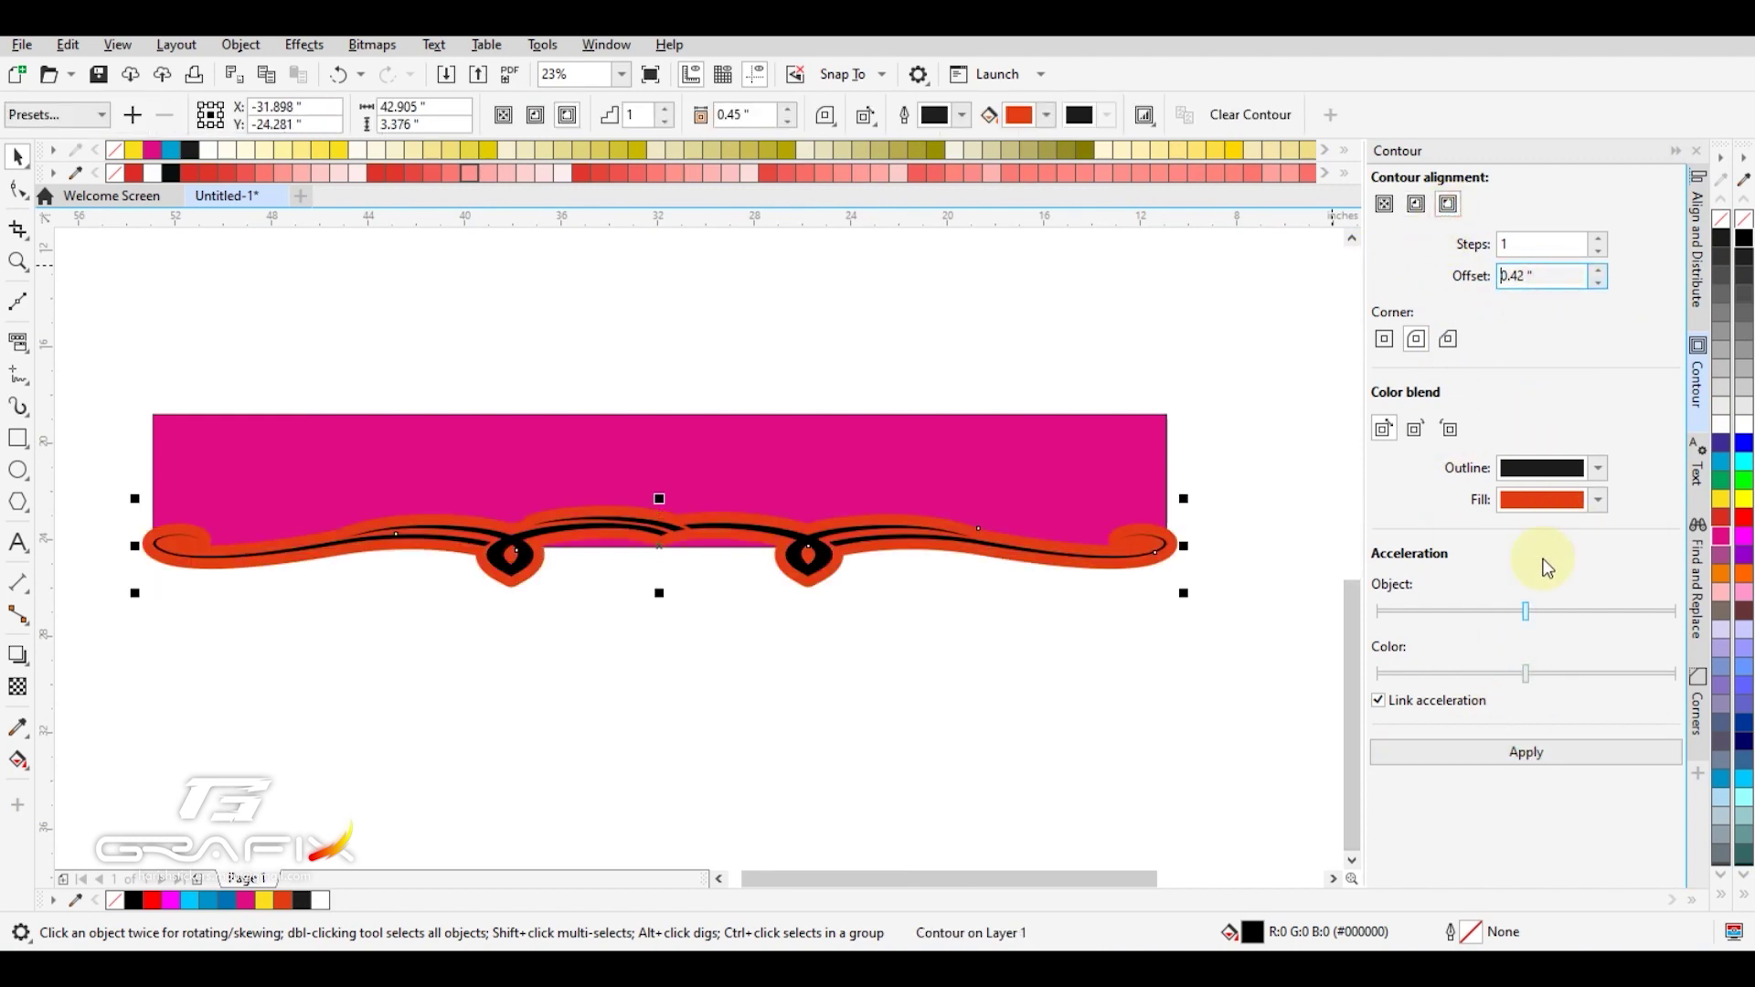
click(1532, 748)
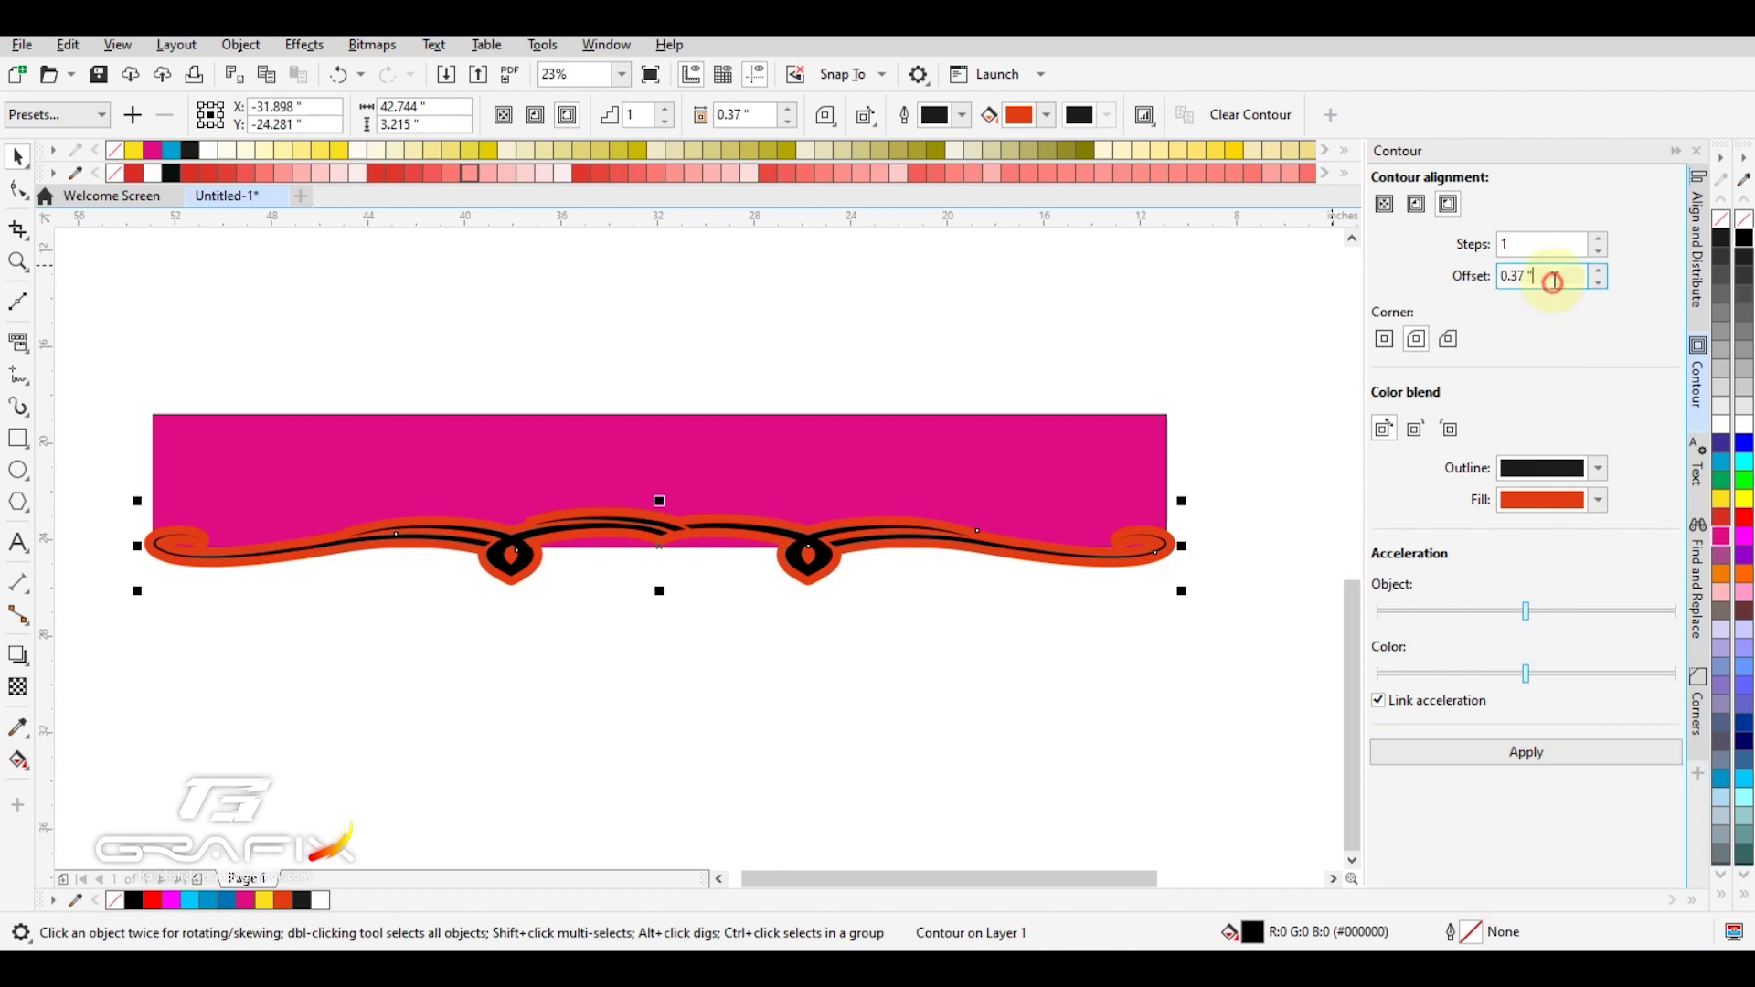
click(1548, 746)
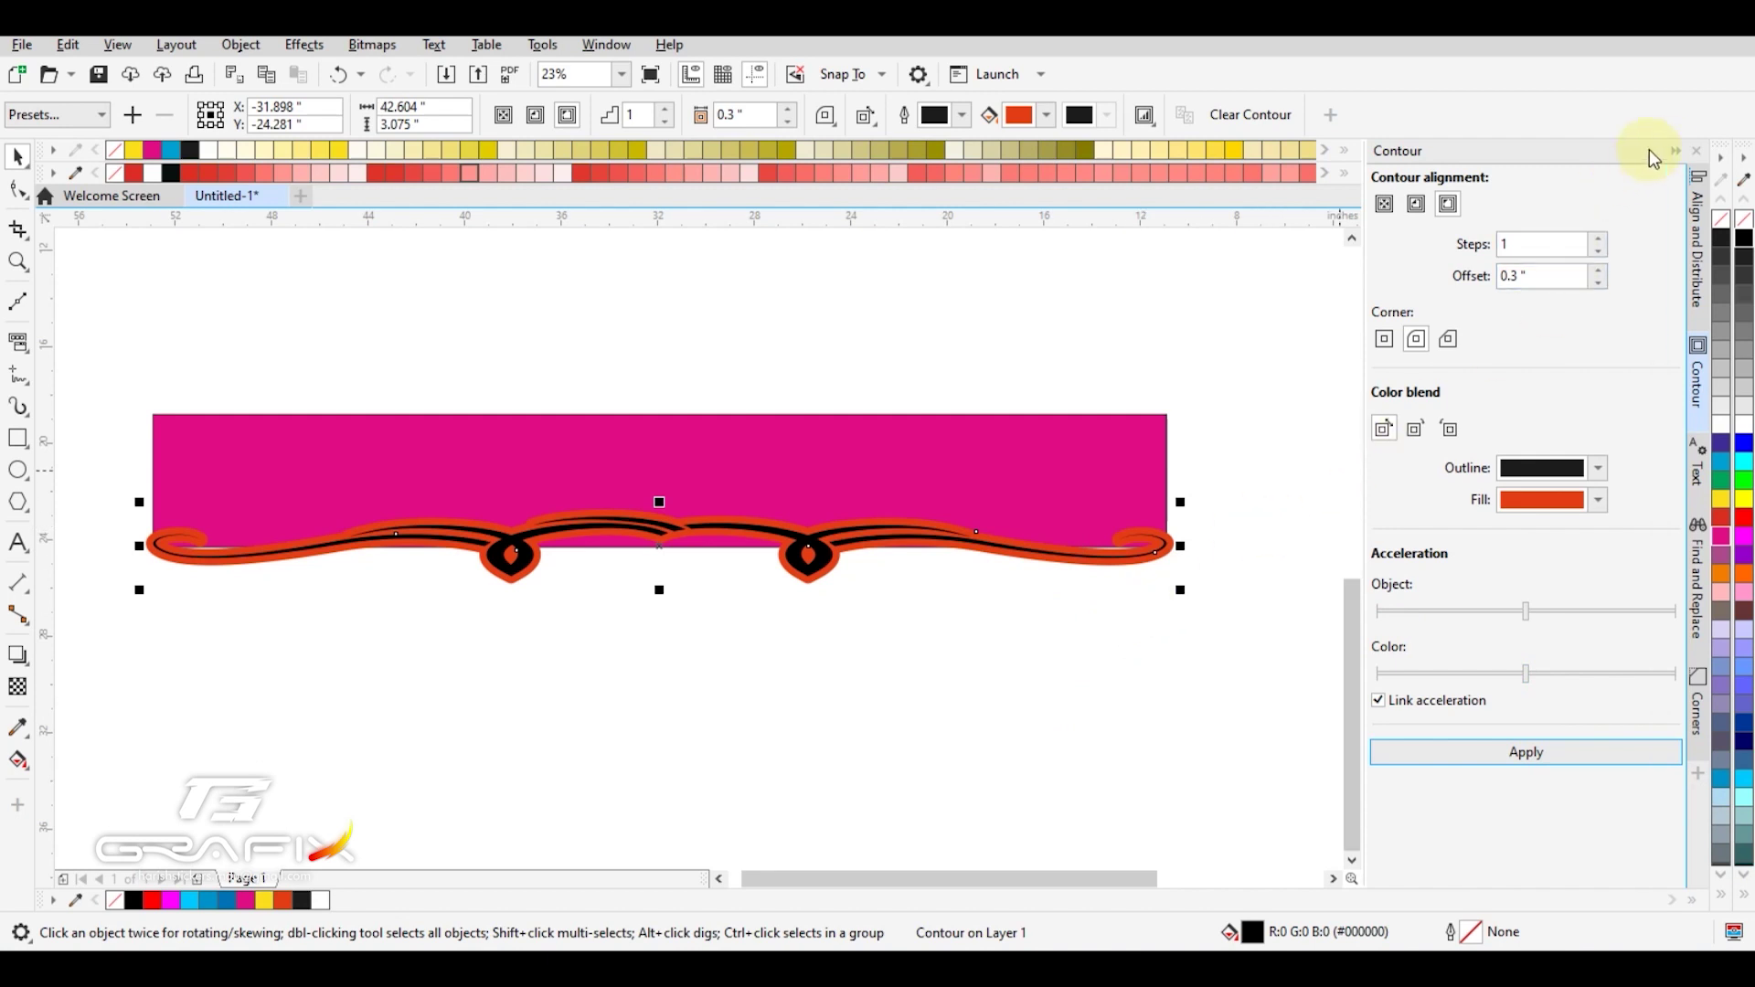
click(1683, 155)
Separate the orange contour from the ornament and move the black ornament above the magenta panel.
click(1207, 627)
click(998, 564)
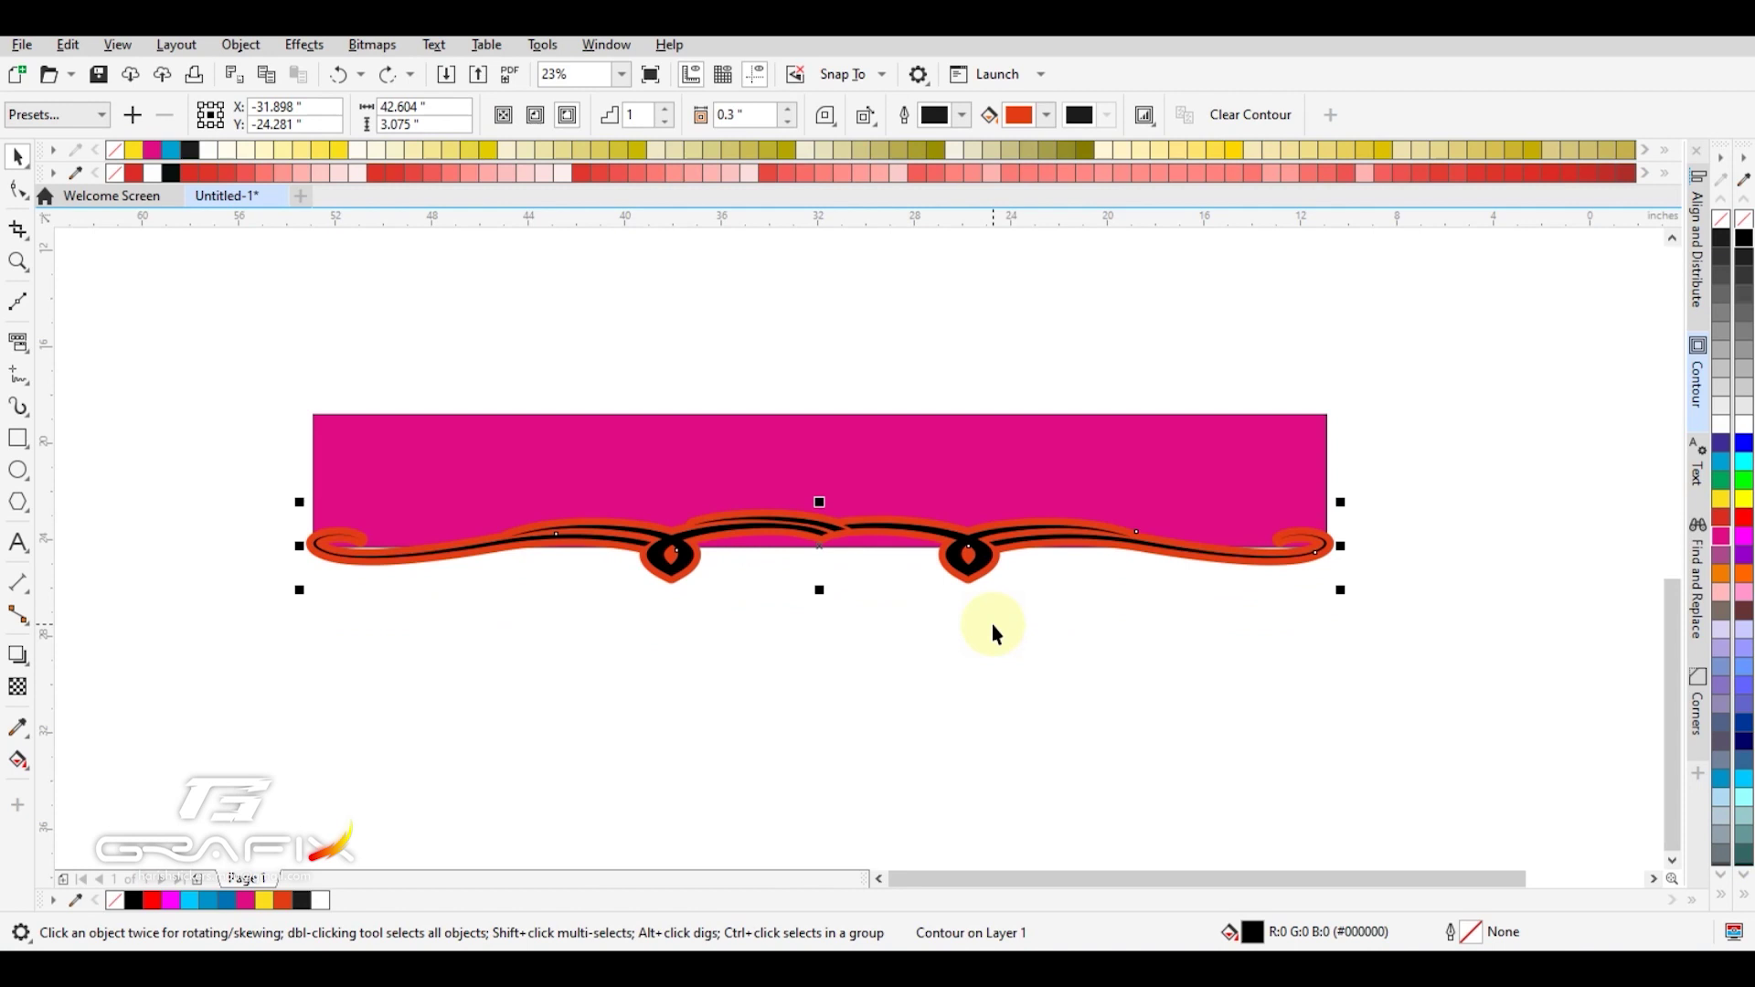
click(1002, 590)
drag(1003, 574, 990, 368)
Draw a rectangle below the central arch between the two drops, trim the magenta panel with it and delete it.
key(z)
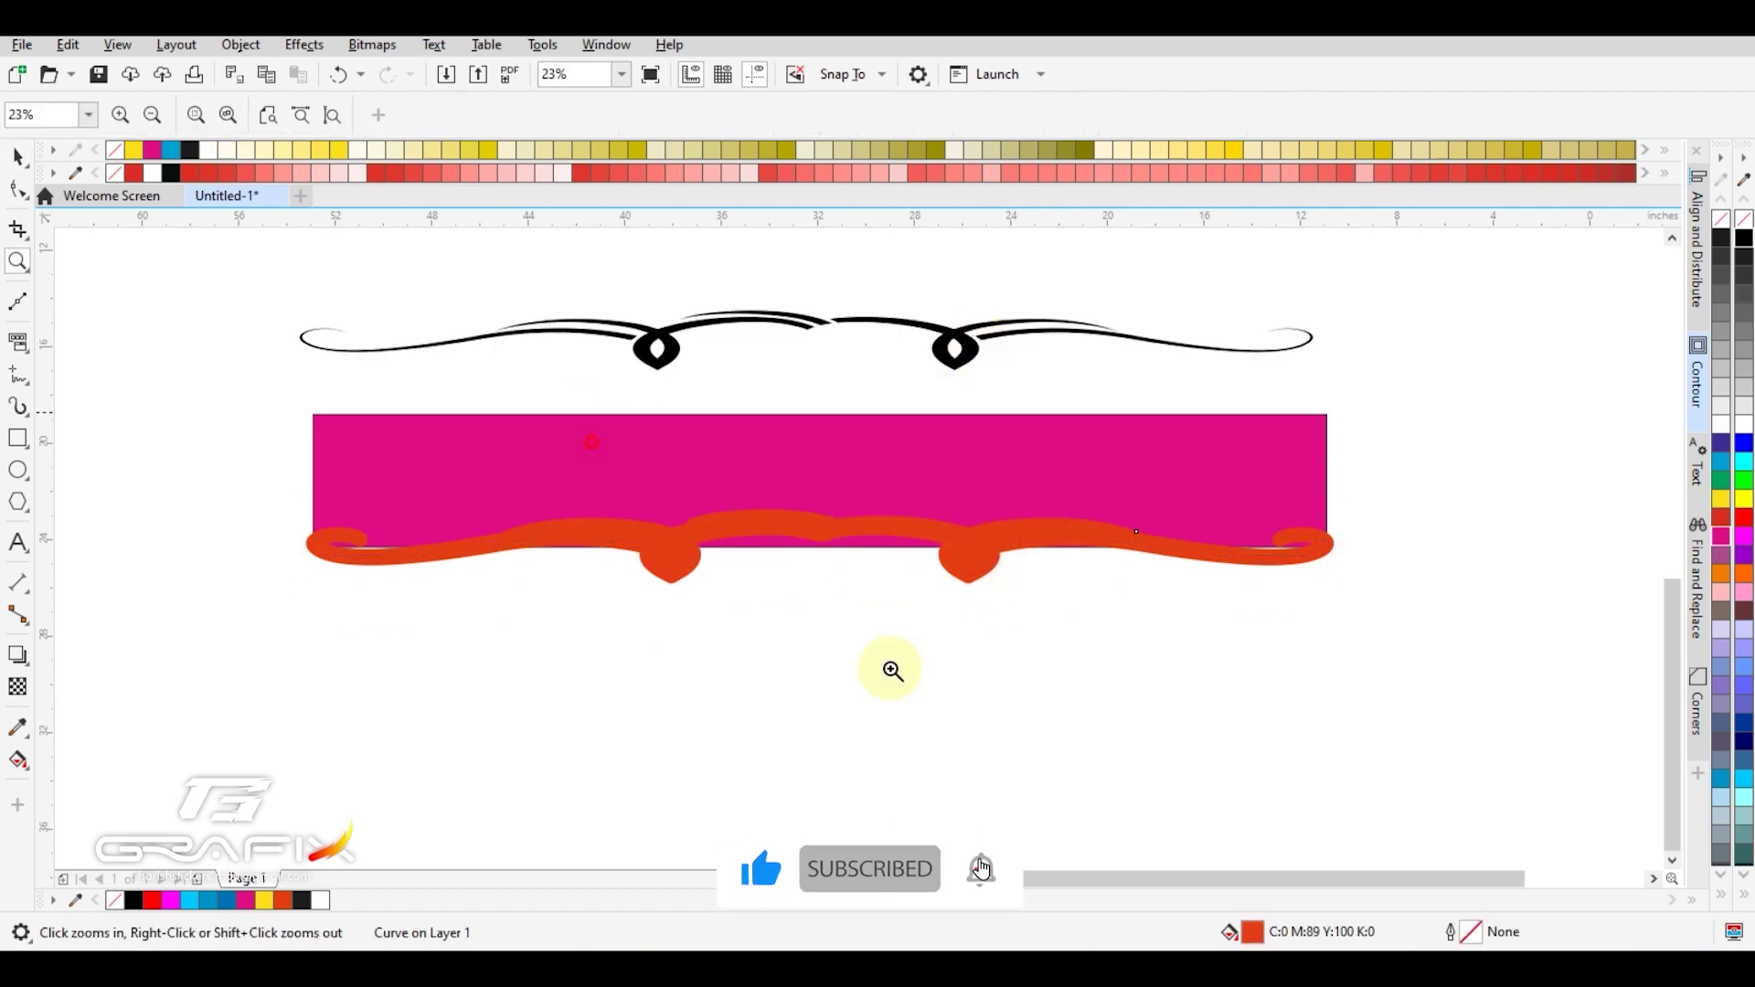
click(893, 671)
key(F6)
drag(626, 468, 1209, 694)
key(space)
drag(1050, 599, 1046, 589)
shift+click(1066, 321)
click(683, 117)
click(1019, 588)
key(Delete)
Trim the magenta edge showing below the contour beside the left drop with a small rectangle, and delete the rectangle.
key(z)
right_click(684, 564)
drag(224, 399, 855, 719)
drag(1032, 619, 843, 498)
key(space)
shift+click(874, 345)
click(681, 114)
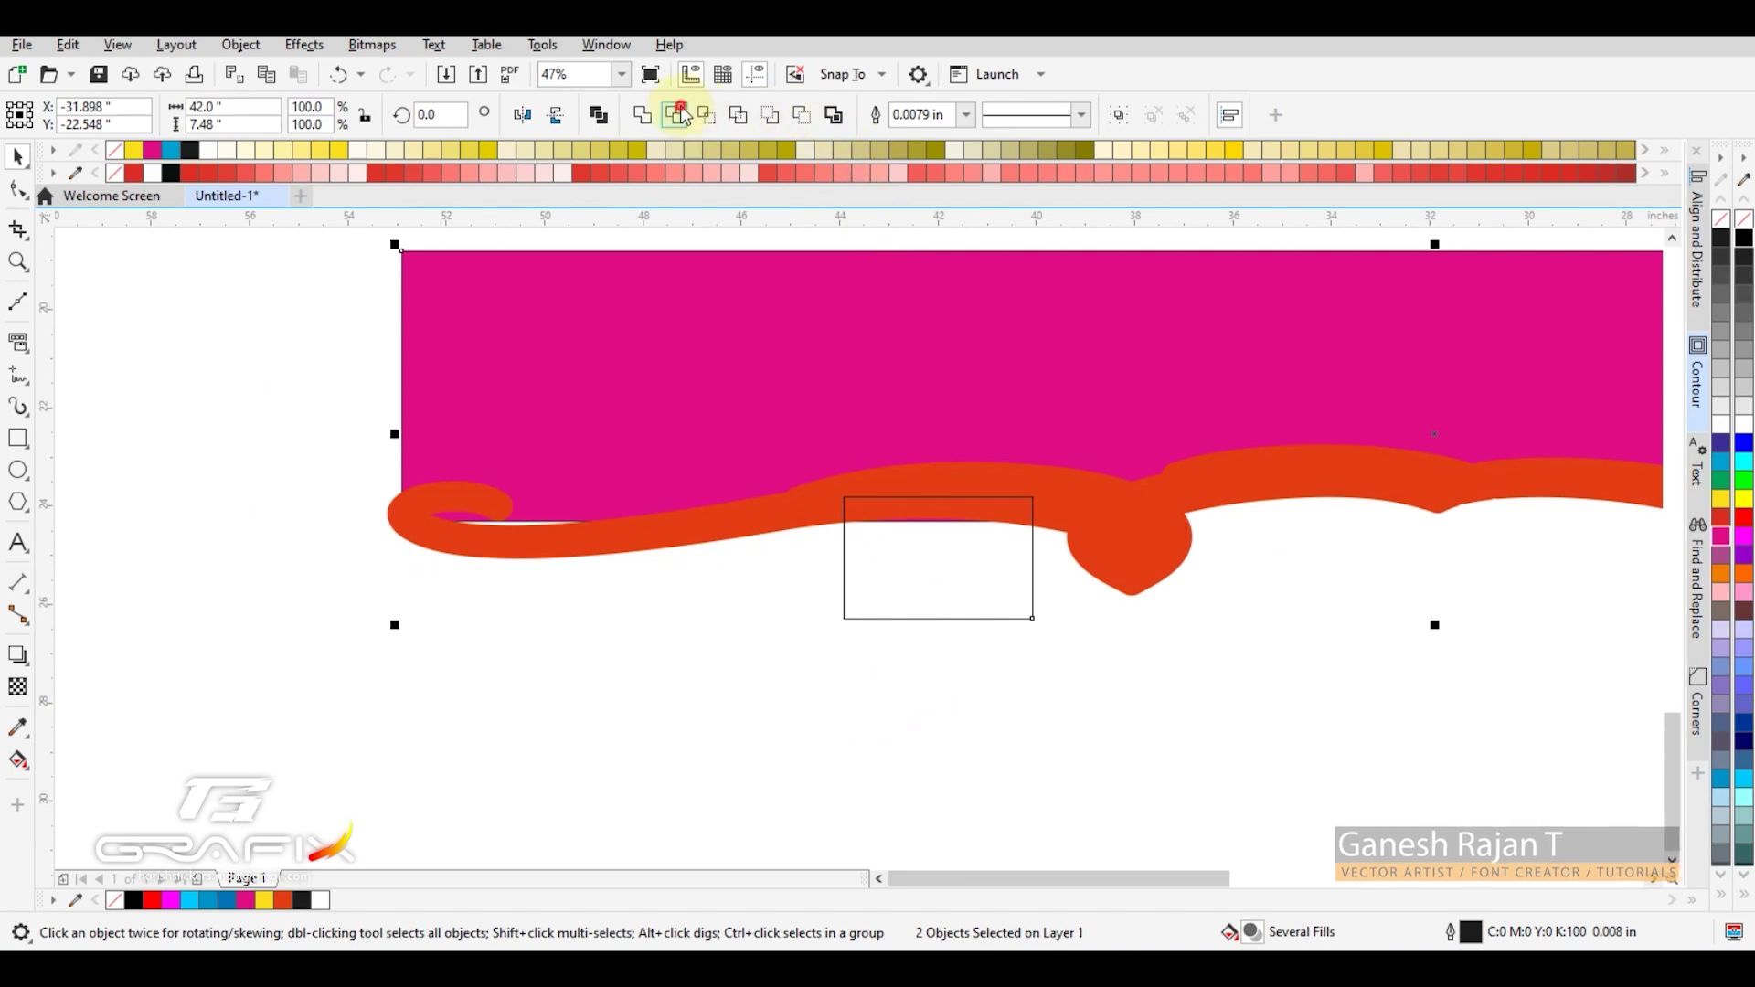
click(984, 599)
key(Delete)
Trim the magenta edge showing below the contour beside the right drop with a small rectangle, and delete the rectangle.
key(z)
right_click(1026, 479)
drag(1033, 459, 1307, 684)
key(F10)
key(F6)
drag(693, 600, 459, 433)
key(space)
shift+click(560, 306)
click(639, 518)
key(Delete)
click(1053, 397)
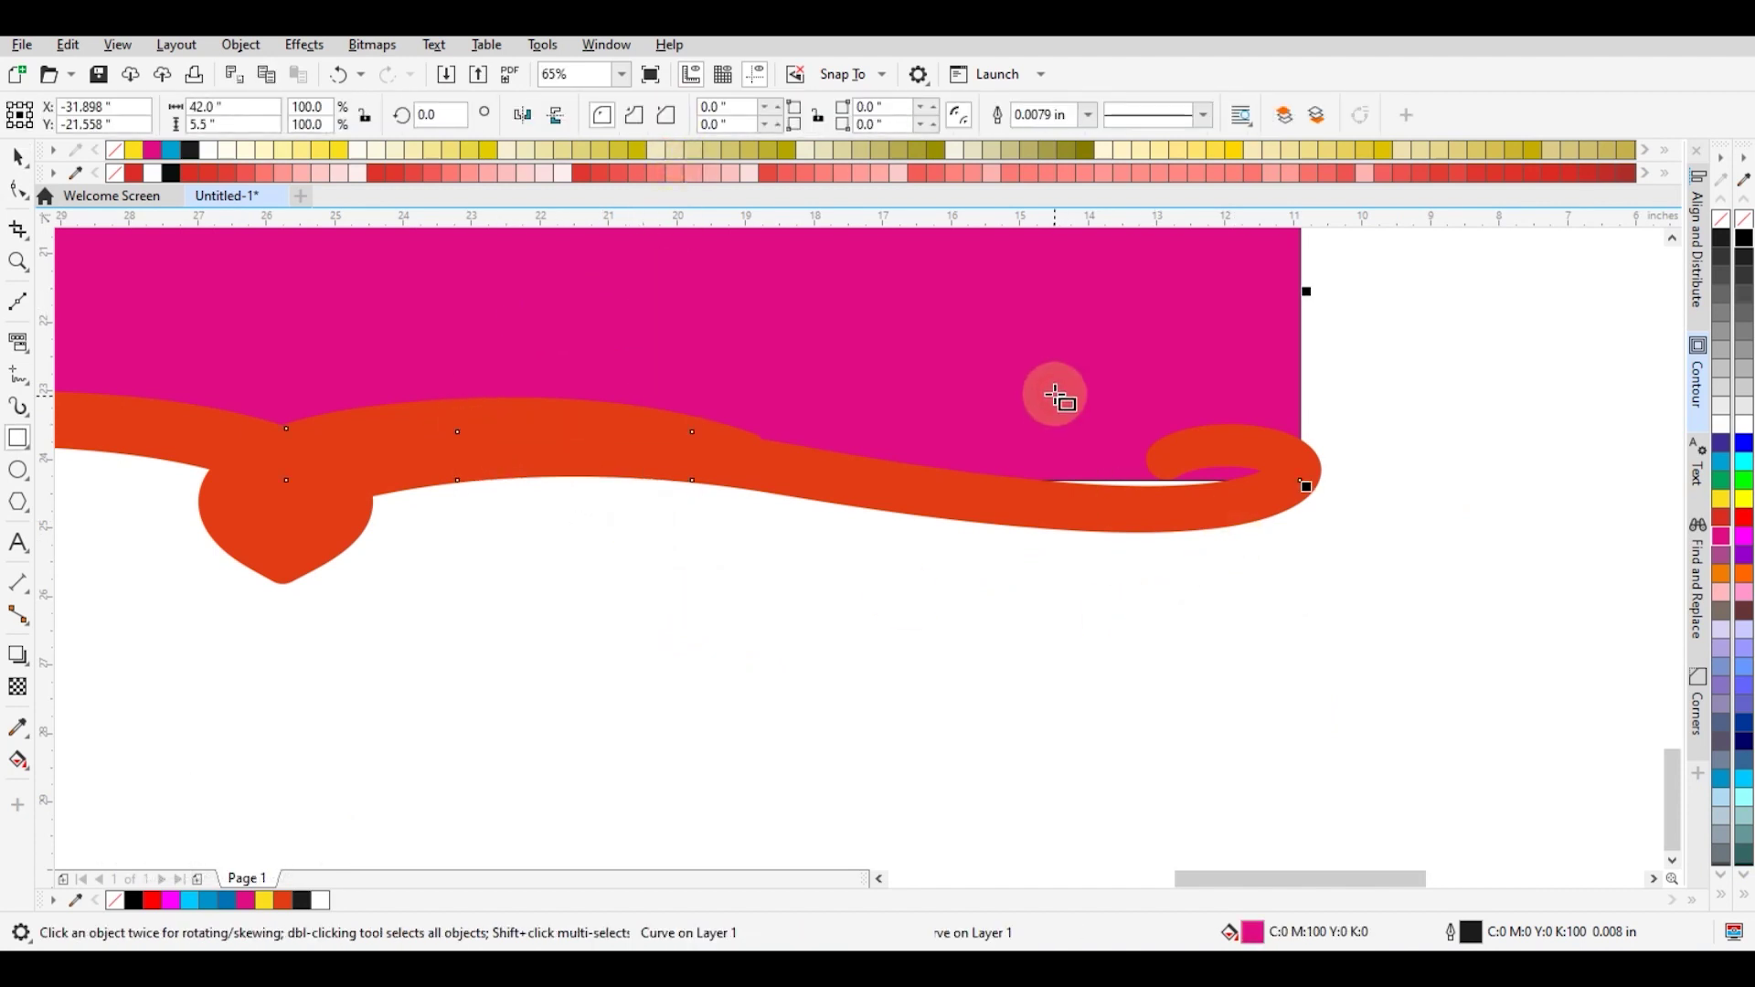
Add a node near each end of the magenta panel's lower edge and pull it down behind the orange contour.
key(F6)
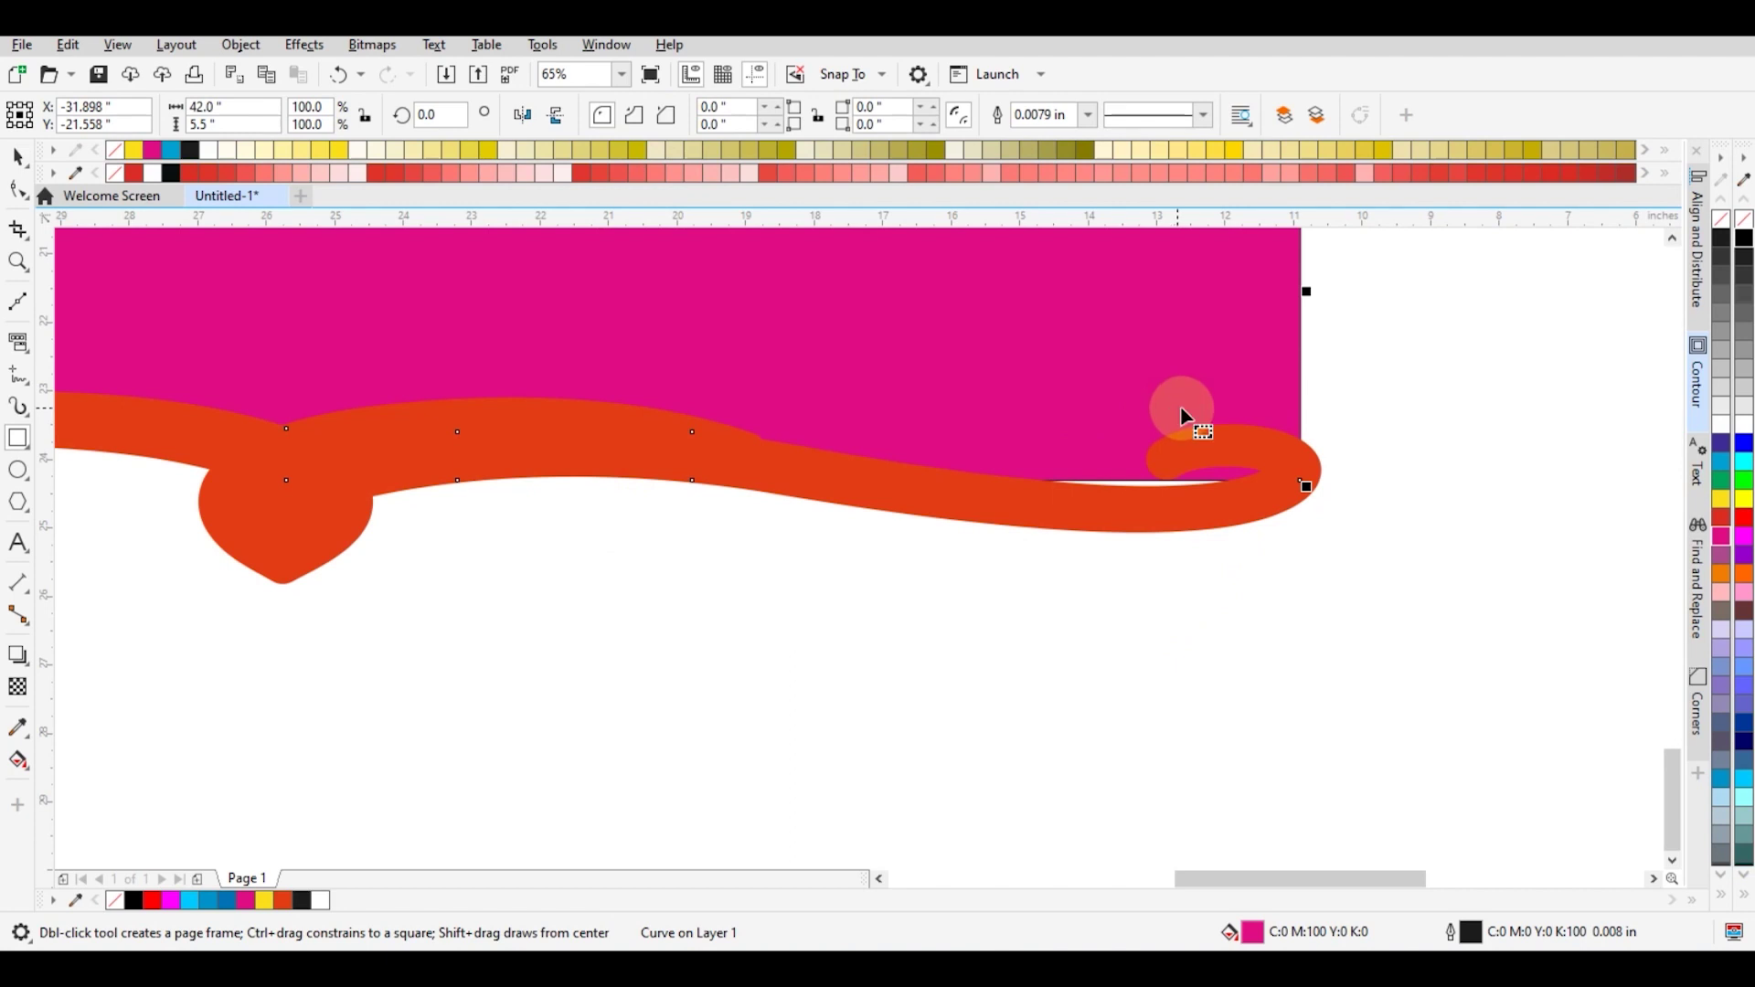
key(F10)
drag(1201, 477, 1190, 512)
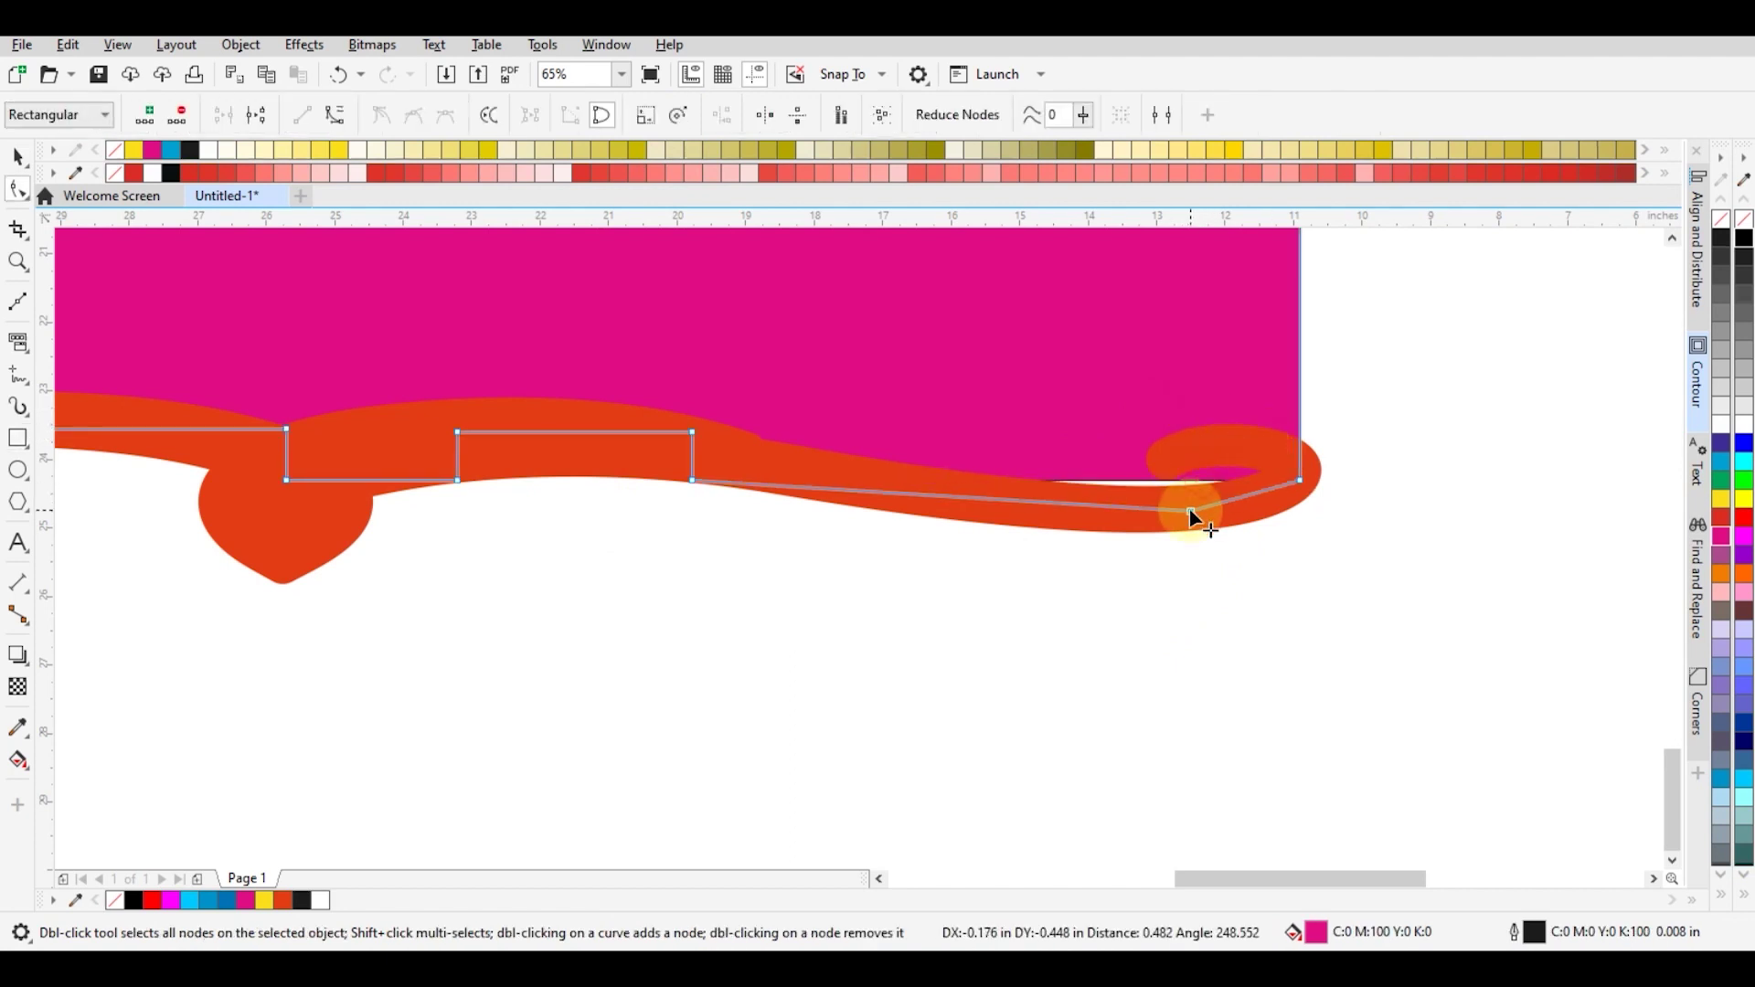
key(z)
key(F3)
drag(335, 409, 660, 646)
key(F10)
double_click(668, 617)
Weld the orange contour and the magenta panel into one magenta shape.
key(z)
right_click(707, 593)
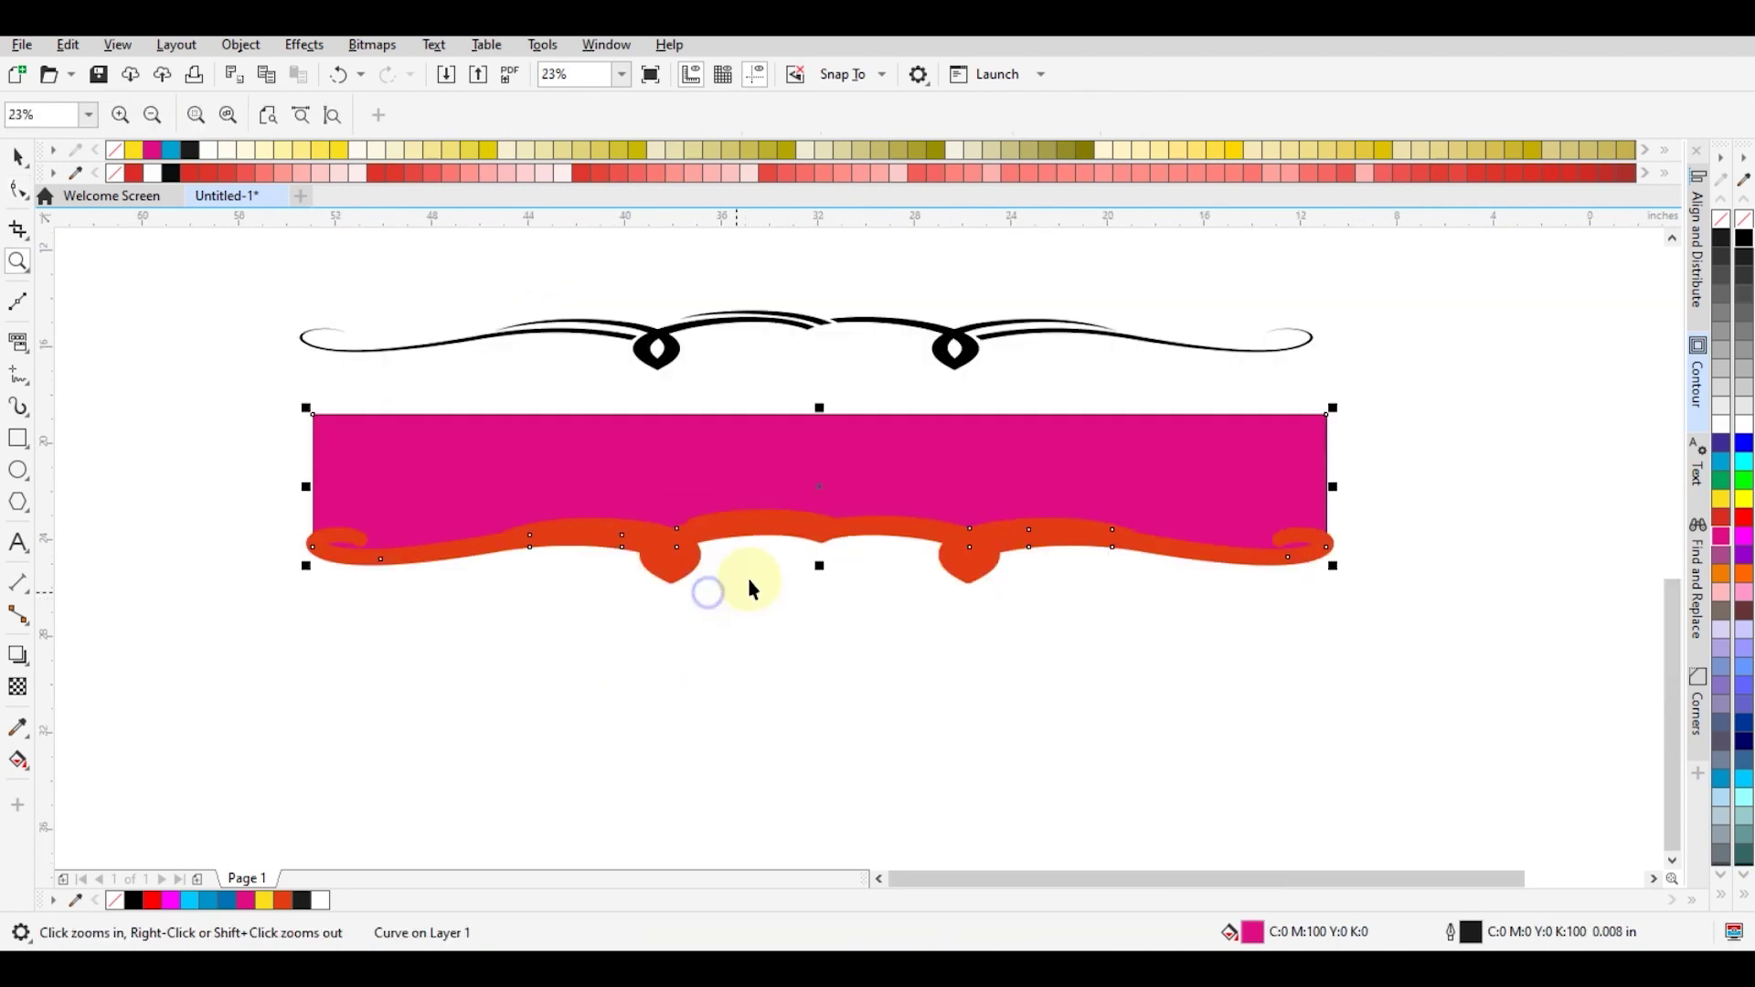
key(space)
shift+click(979, 462)
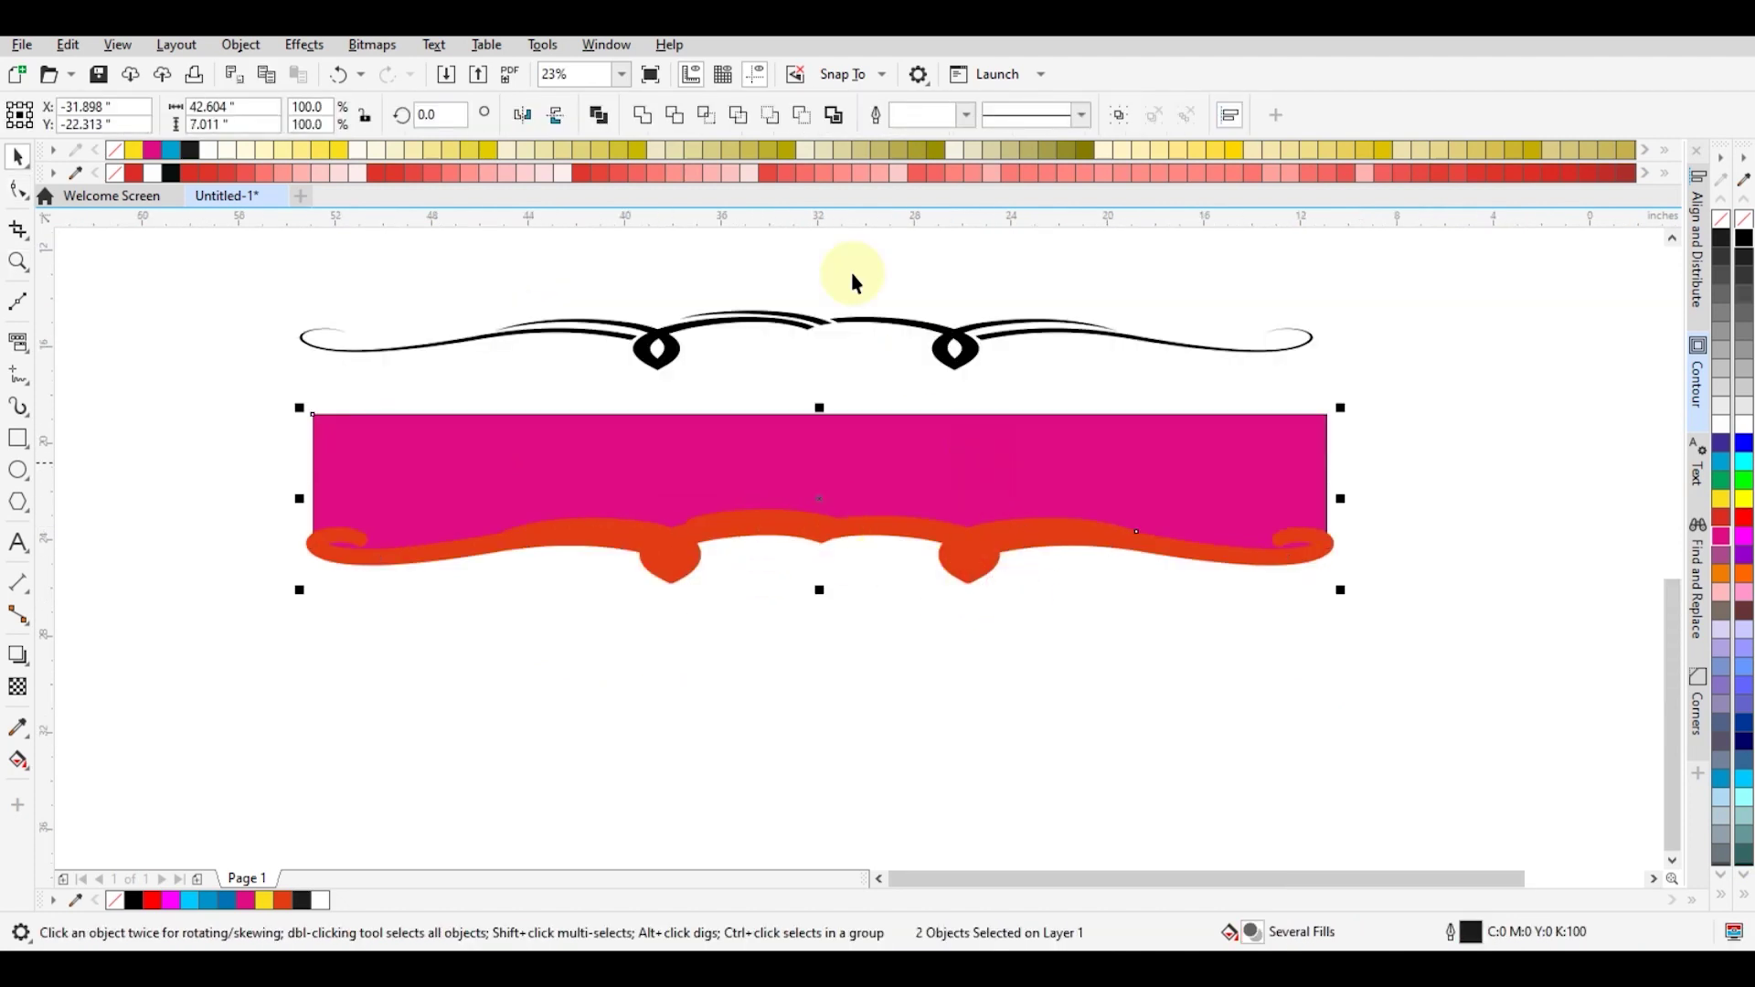
click(643, 111)
Move the black ornament back onto the welded panel's lower edge, nudge it up into place and fill it white.
click(954, 346)
drag(953, 345, 987, 553)
click(1042, 621)
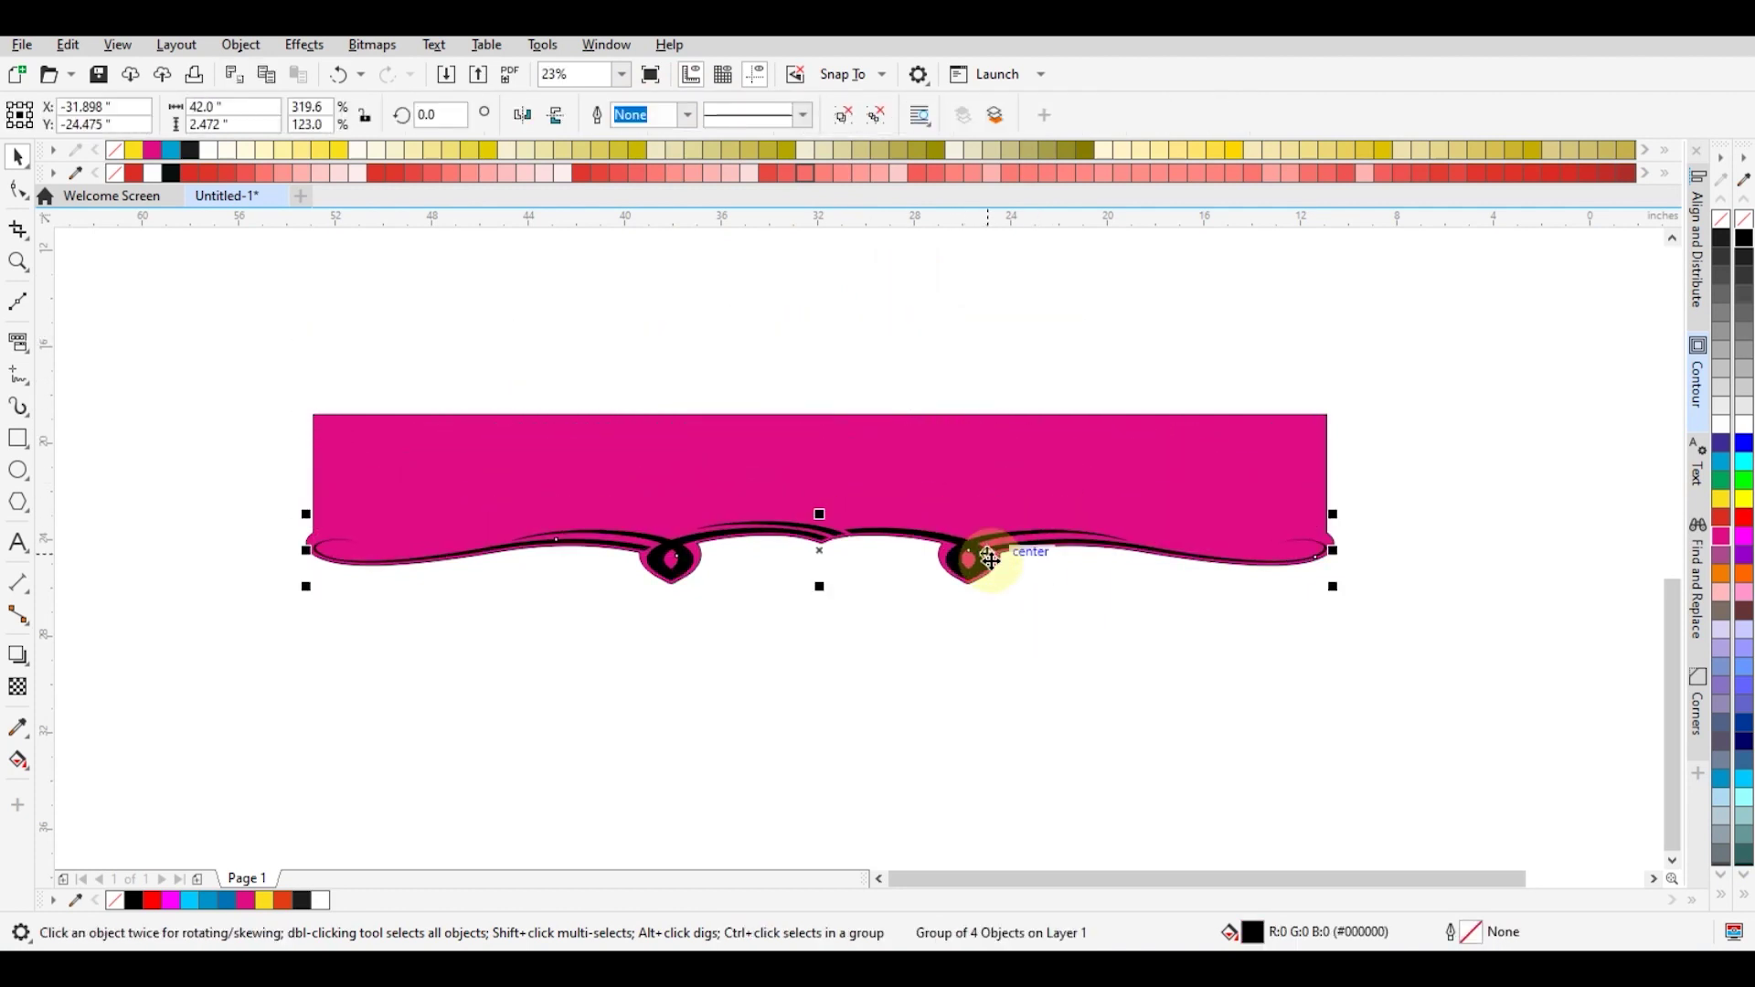
key(Up)
key(Up)
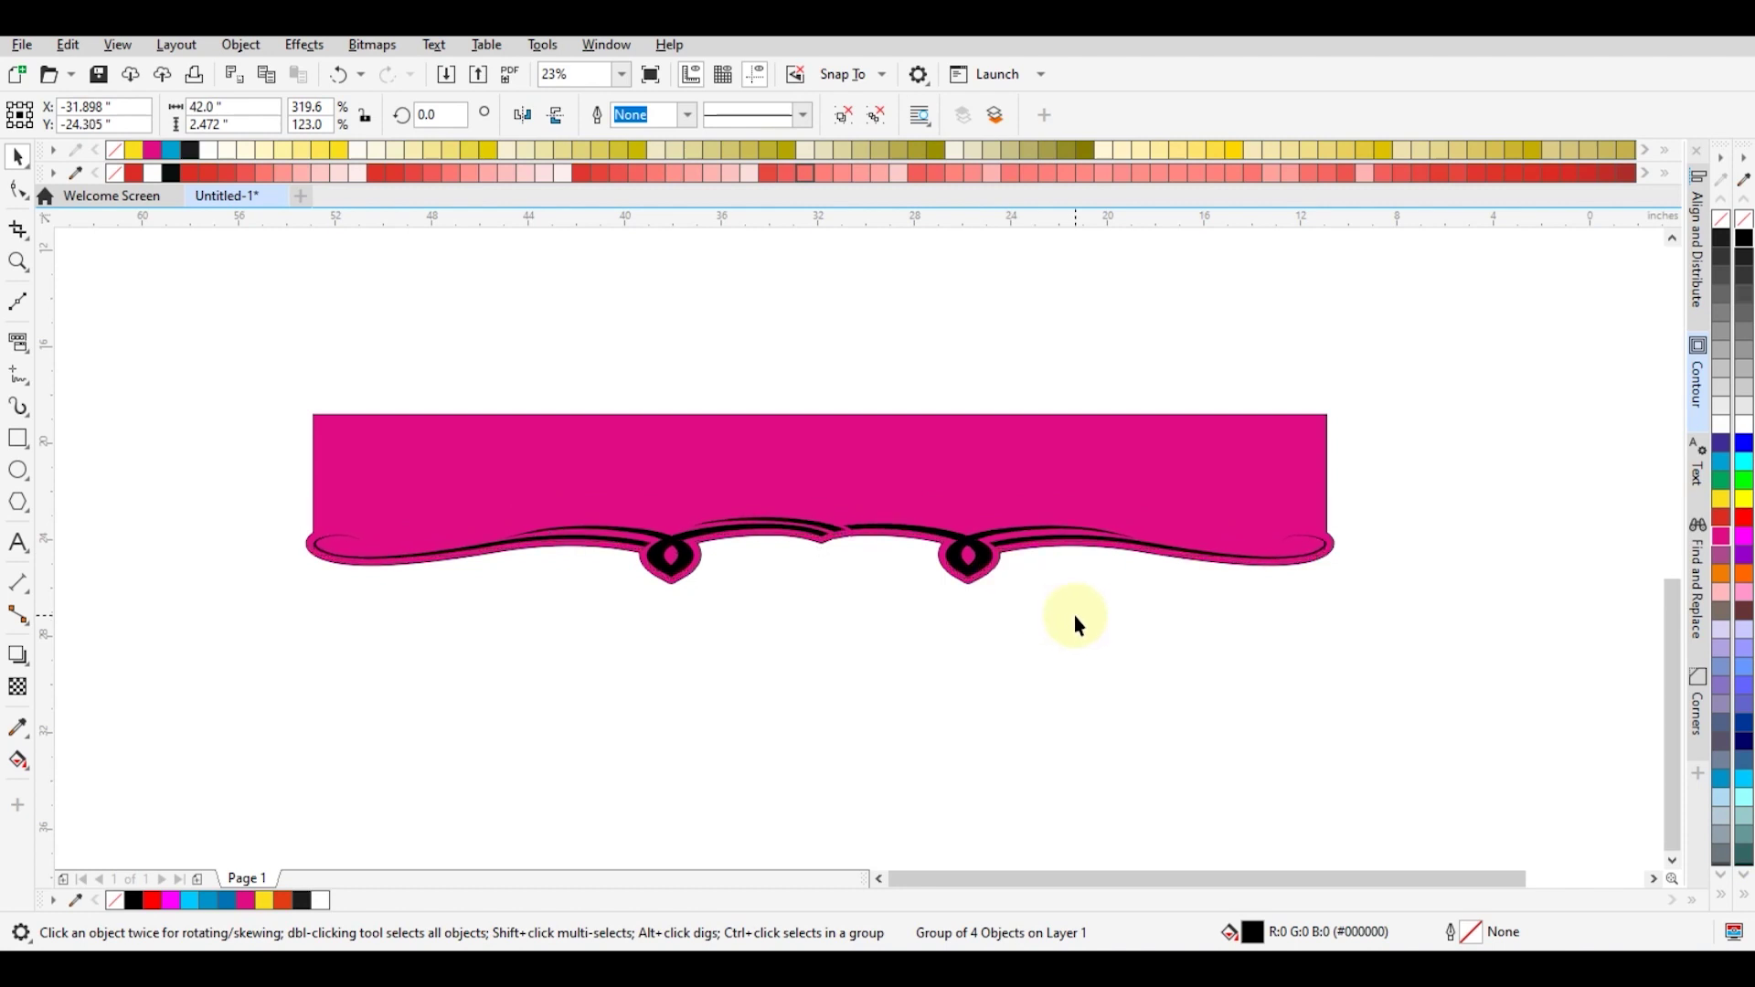
key(Up)
click(1747, 427)
click(1179, 720)
Move the finished panel with its white ornament up to just below the other two magenta panels.
key(z)
right_click(941, 693)
drag(473, 389, 1195, 715)
right_click(1196, 713)
key(space)
drag(827, 516, 1020, 467)
Ungroup the divider sheet that has the white and black backgrounds.
key(z)
right_click(933, 548)
right_click(966, 376)
click(739, 535)
drag(640, 393, 1101, 722)
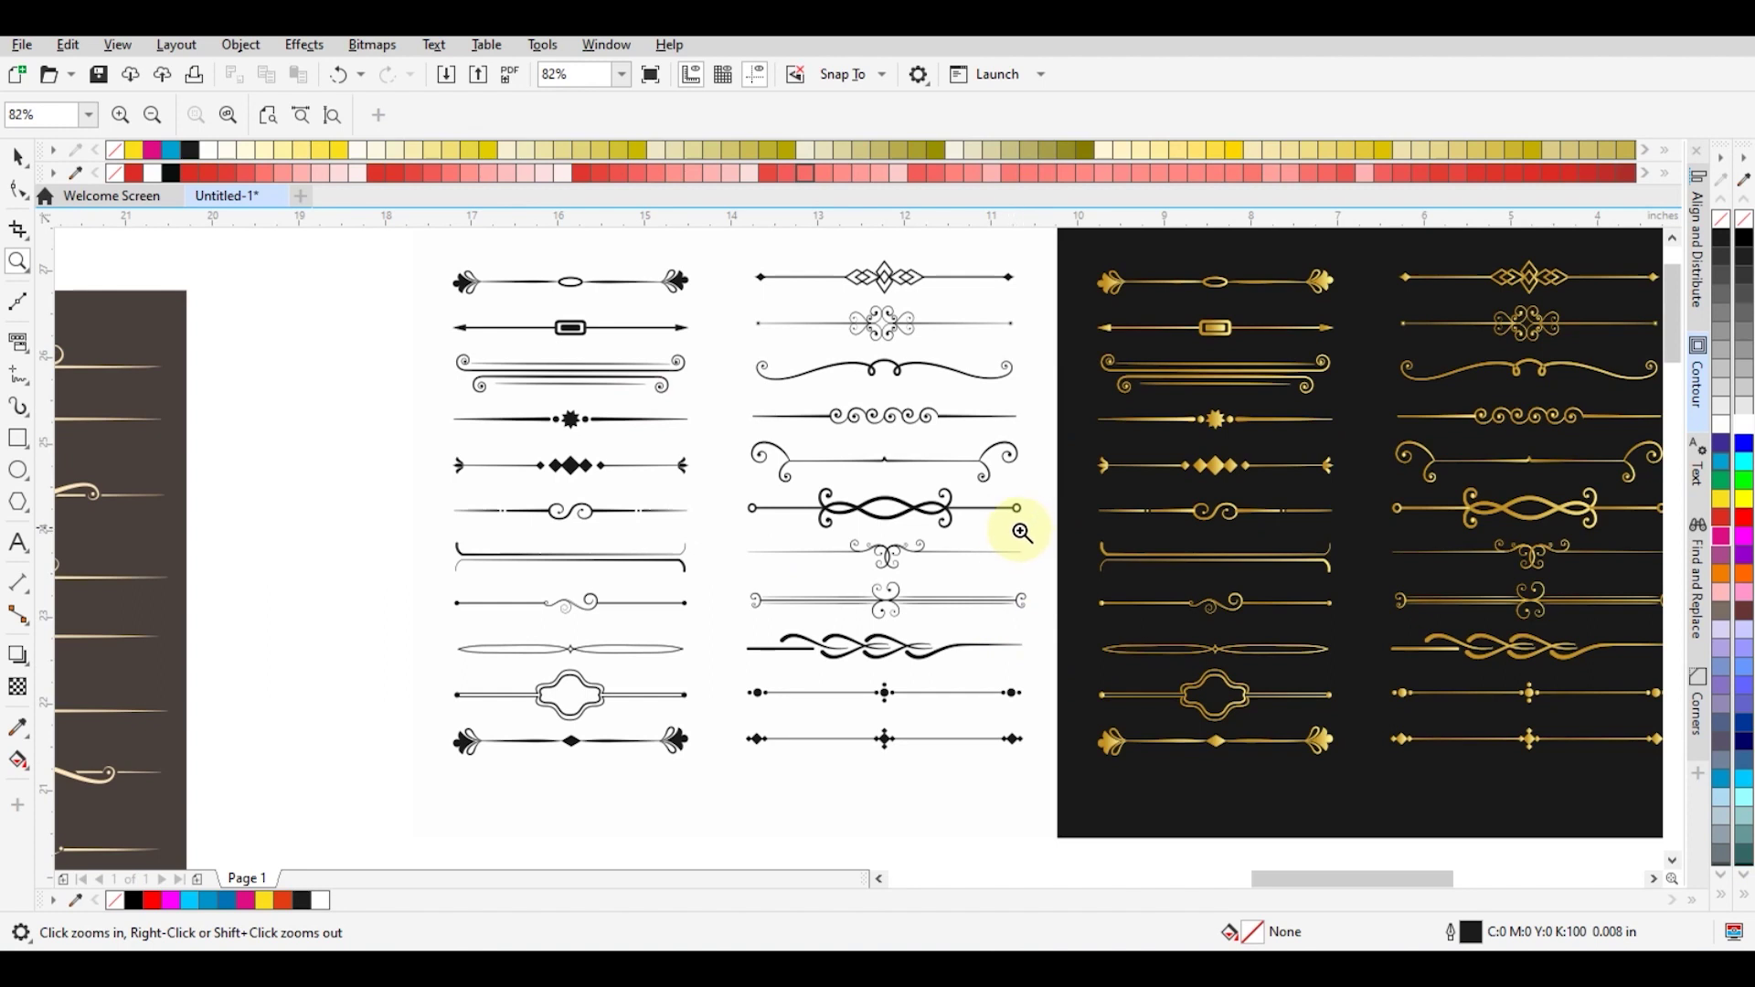
key(space)
click(896, 370)
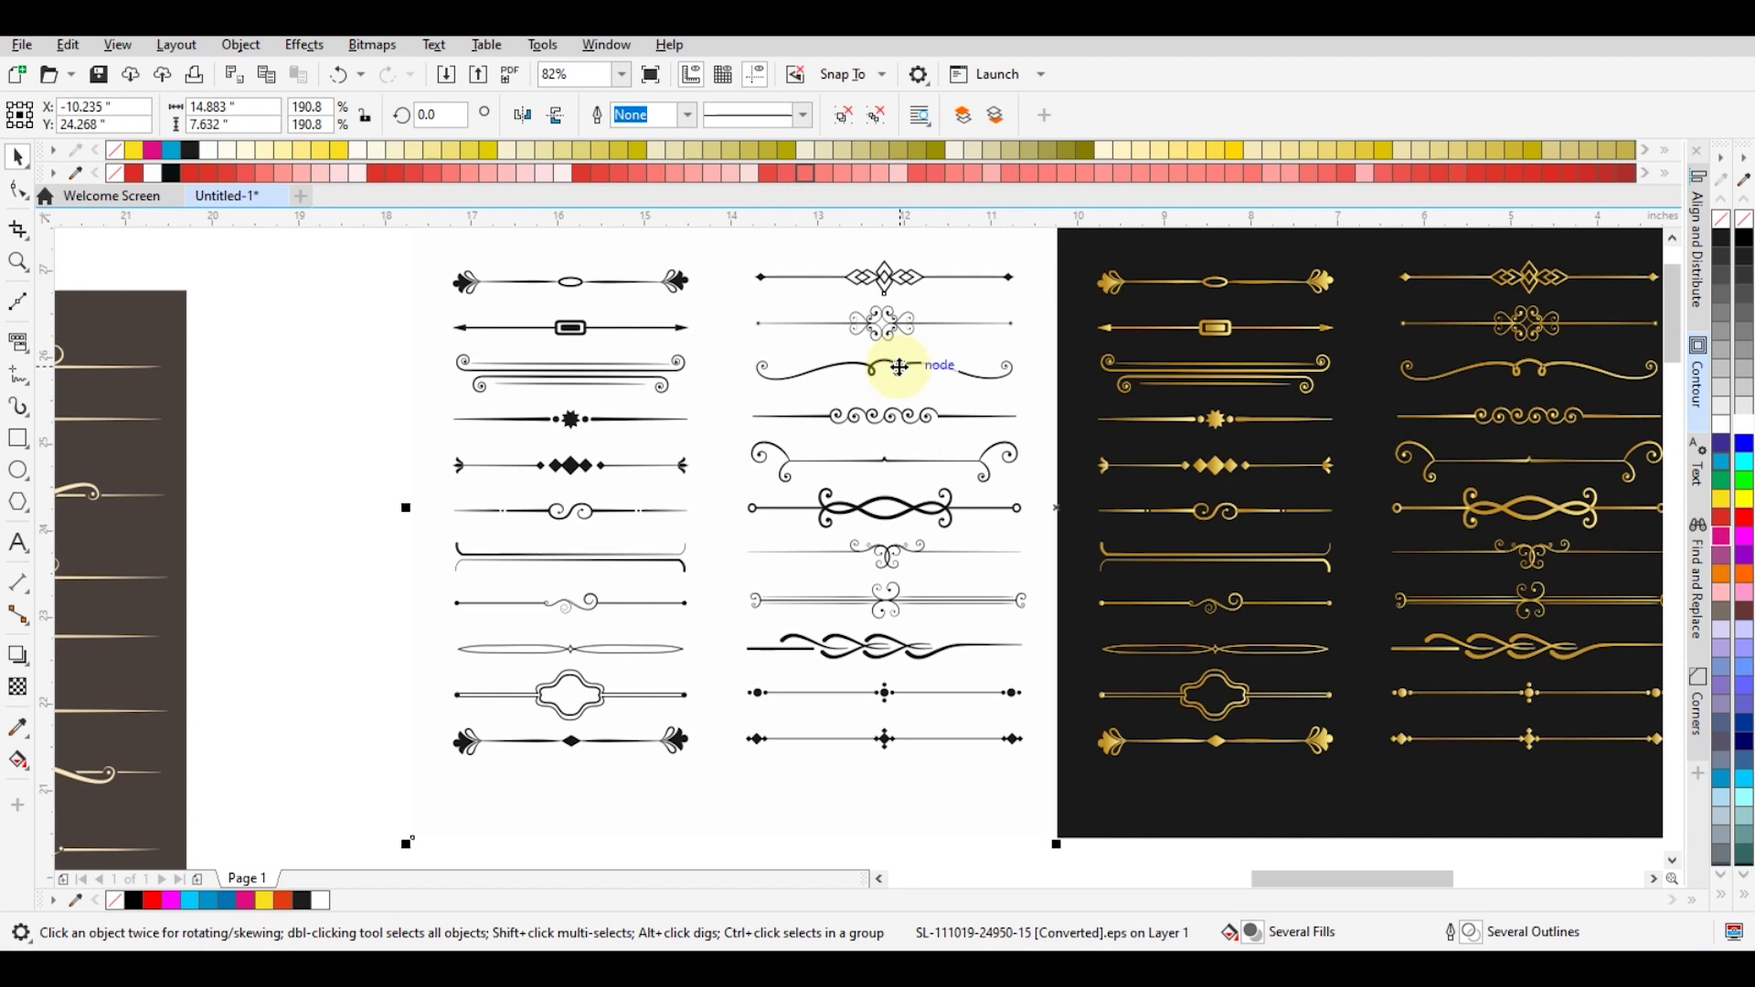
key(ctrl+u)
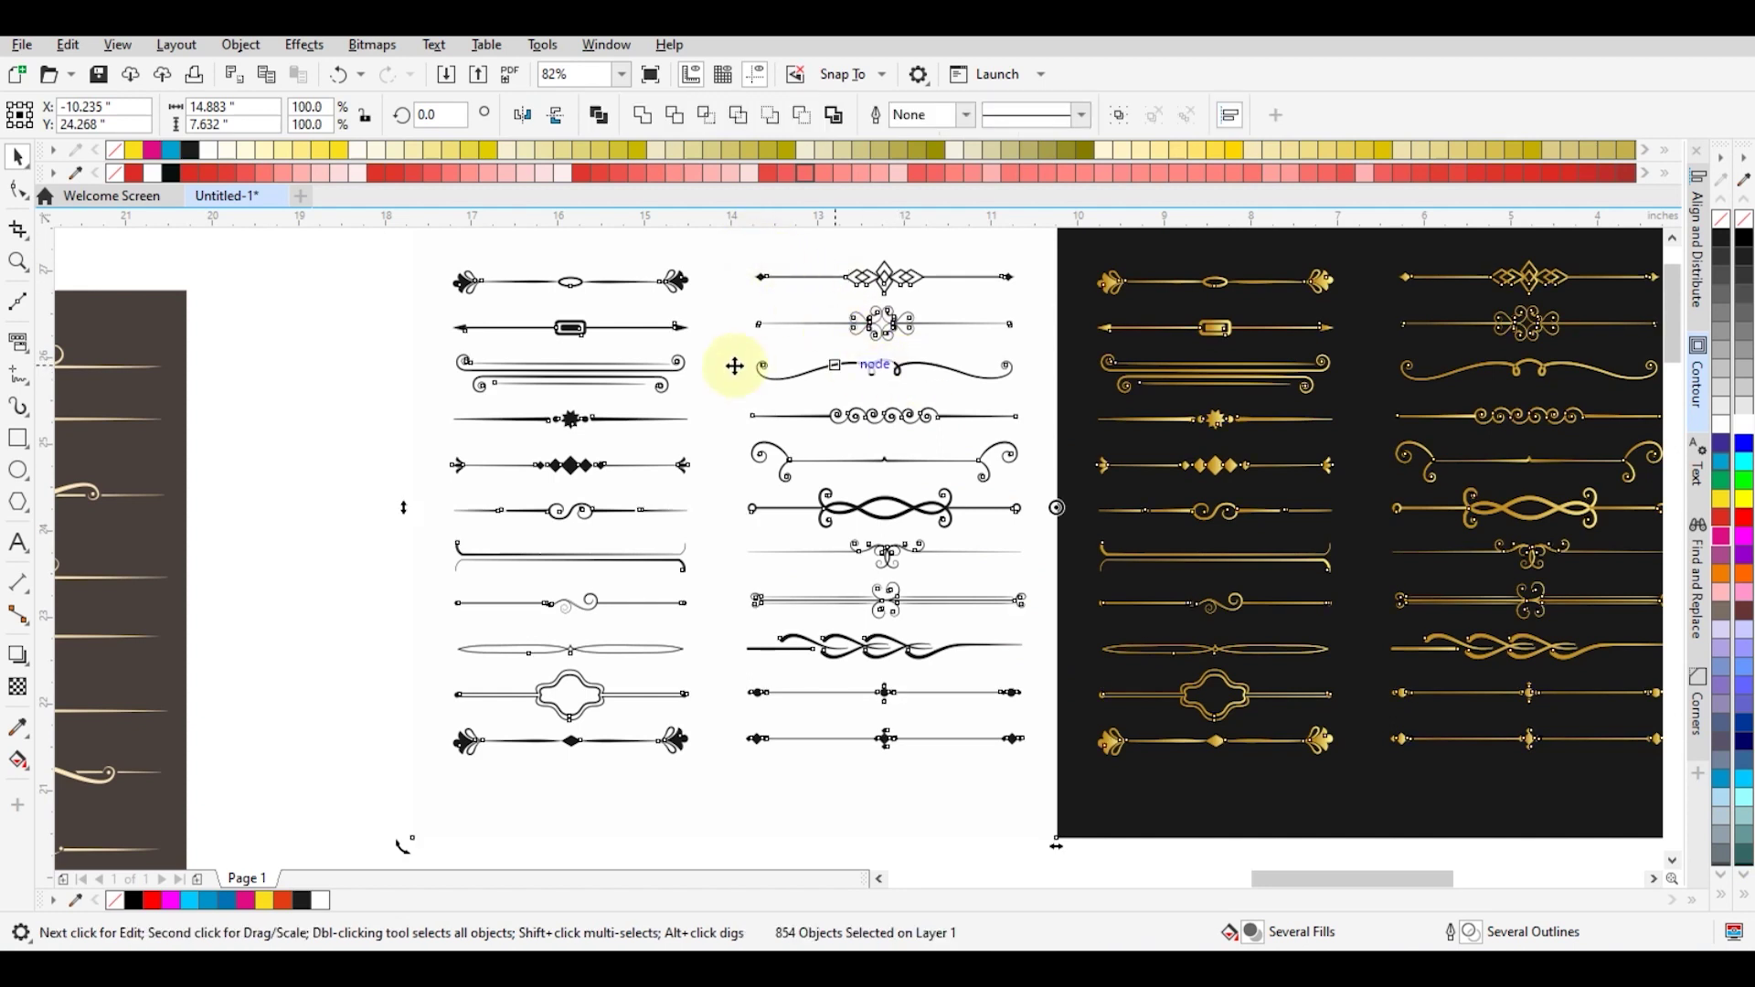
Move the black wavy divider with two centre loops out of the sheet to the empty area below it.
key(Escape)
click(865, 368)
key(space)
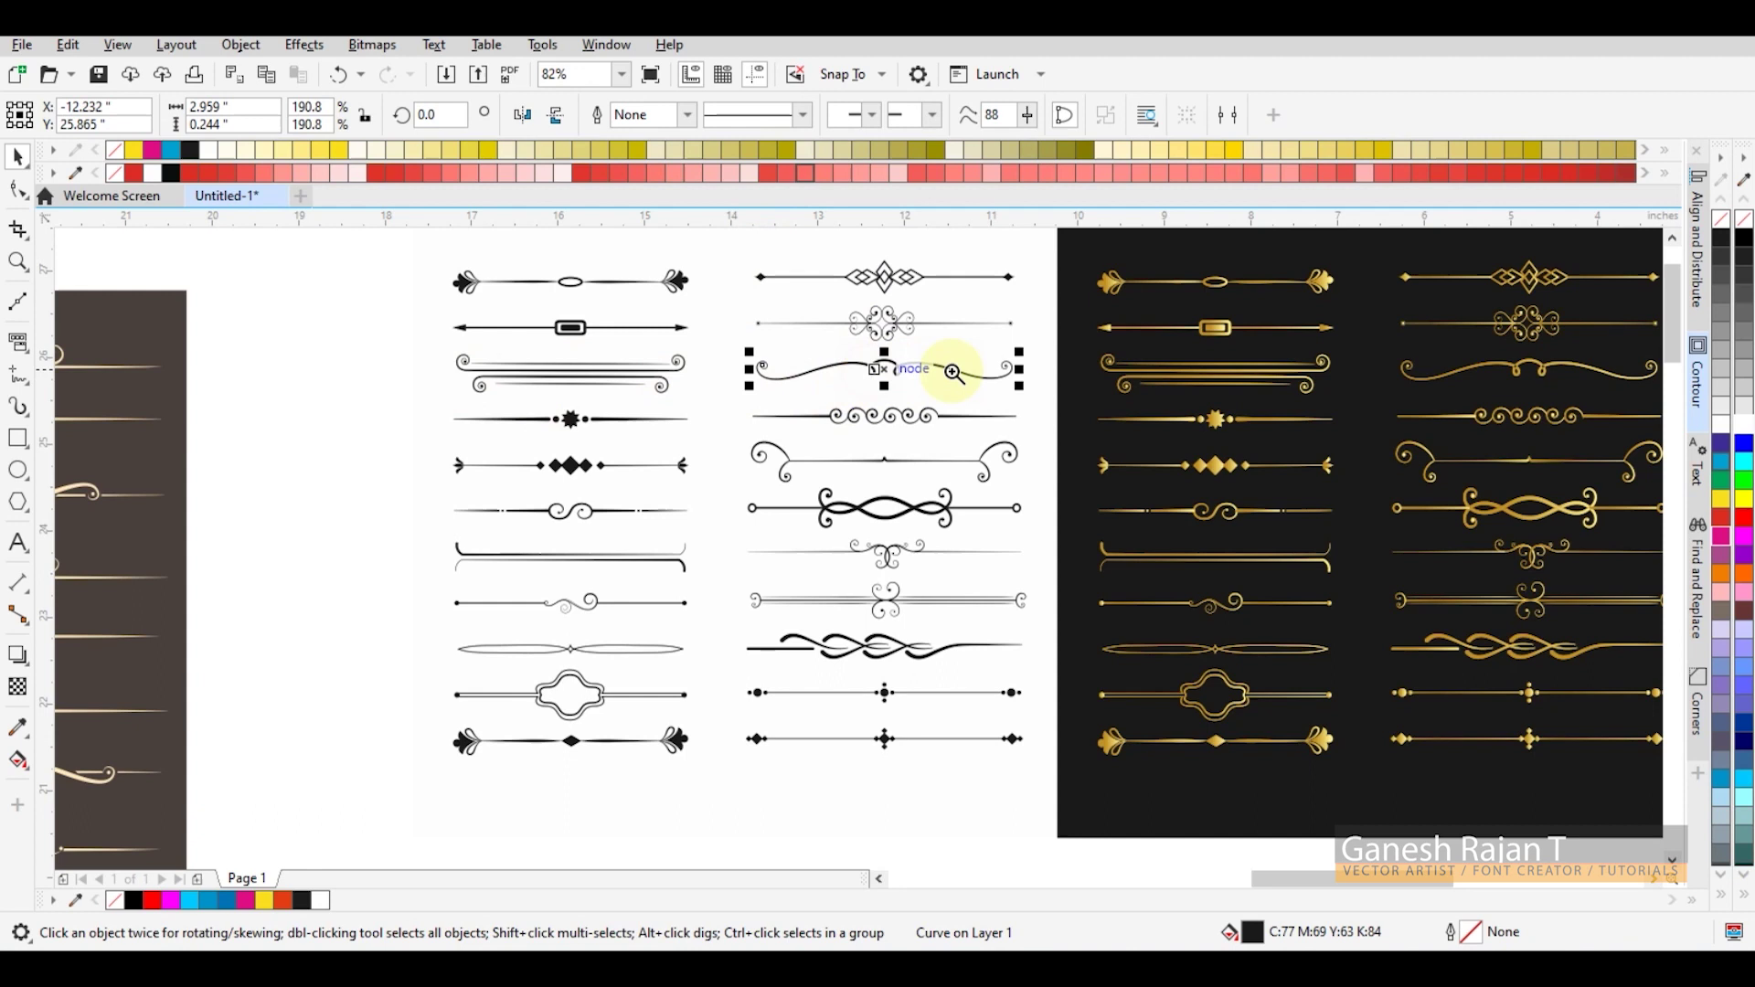
key(F3)
key(space)
drag(888, 473, 738, 811)
Enlarge the looped divider to about 21.8 in wide and move it below the three magenta panels.
key(space)
right_click(792, 783)
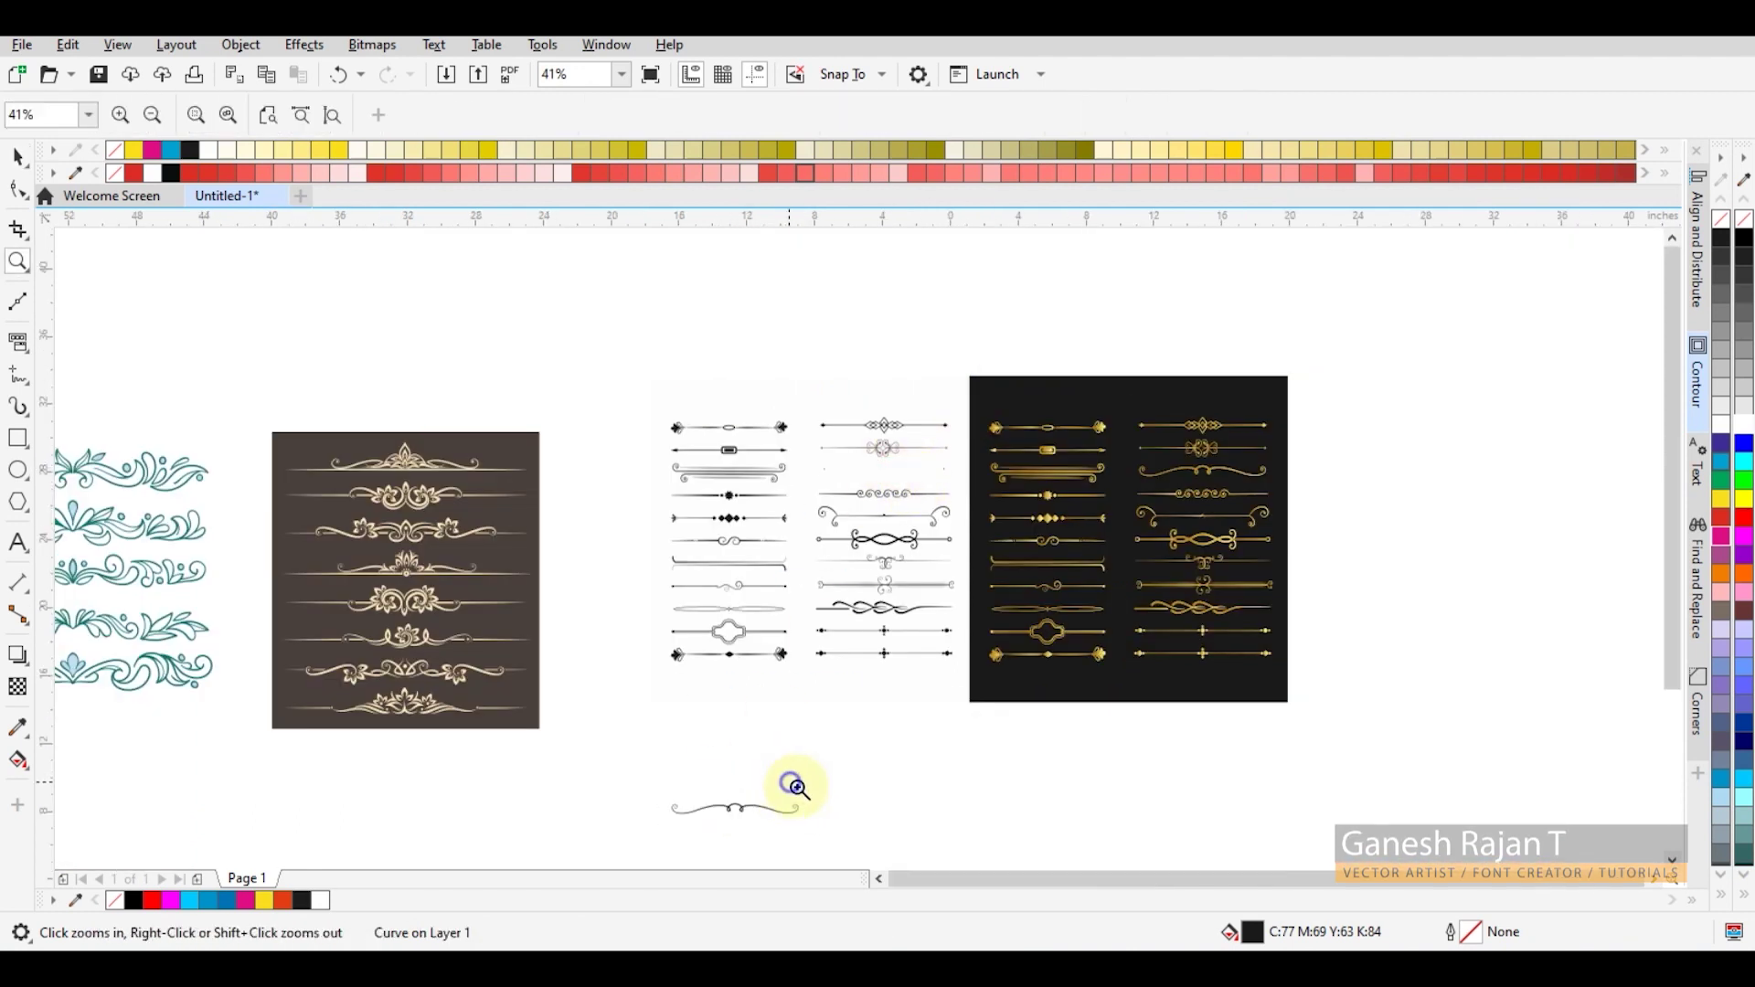
key(space)
drag(808, 687, 1035, 751)
key(space)
right_click(940, 709)
key(space)
drag(946, 429, 908, 588)
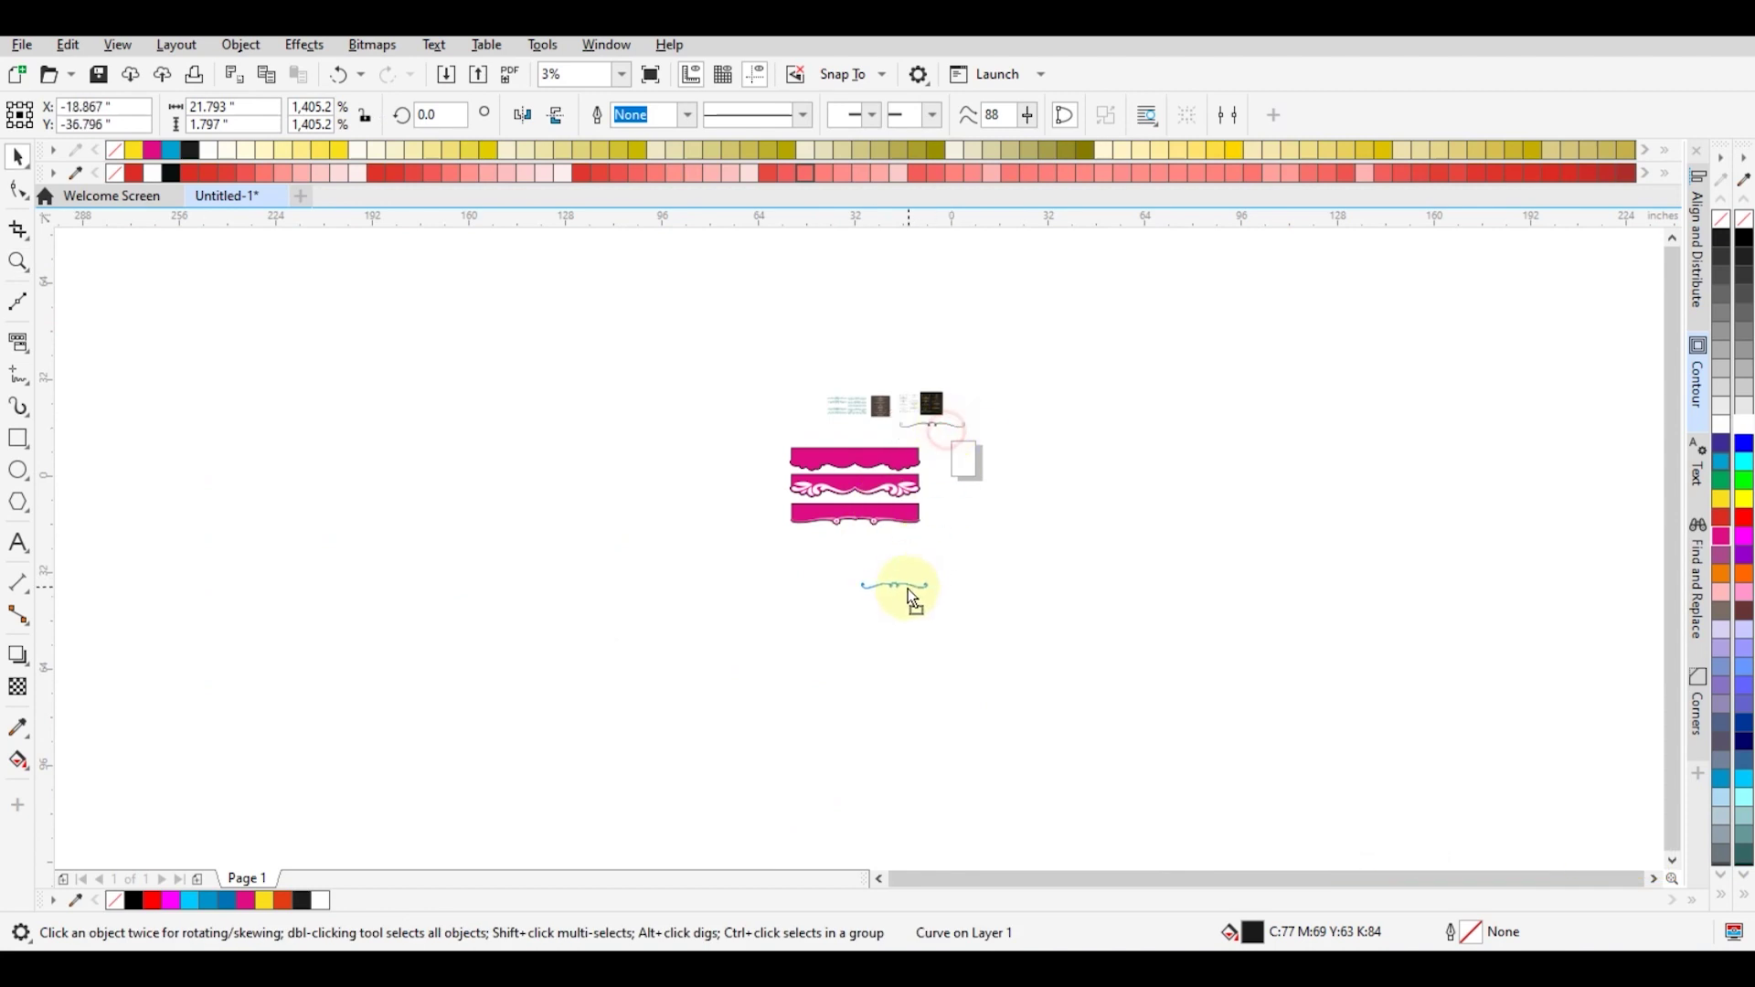
Place a copy of the third magenta panel between the finished panels and the looped divider.
scroll(1059, 608, up, 3)
click(894, 337)
drag(894, 337, 951, 494)
Draw a rectangle over the copied panel's shaped lower part, trim the panel with it and delete the rectangle.
key(space)
click(1116, 677)
key(space)
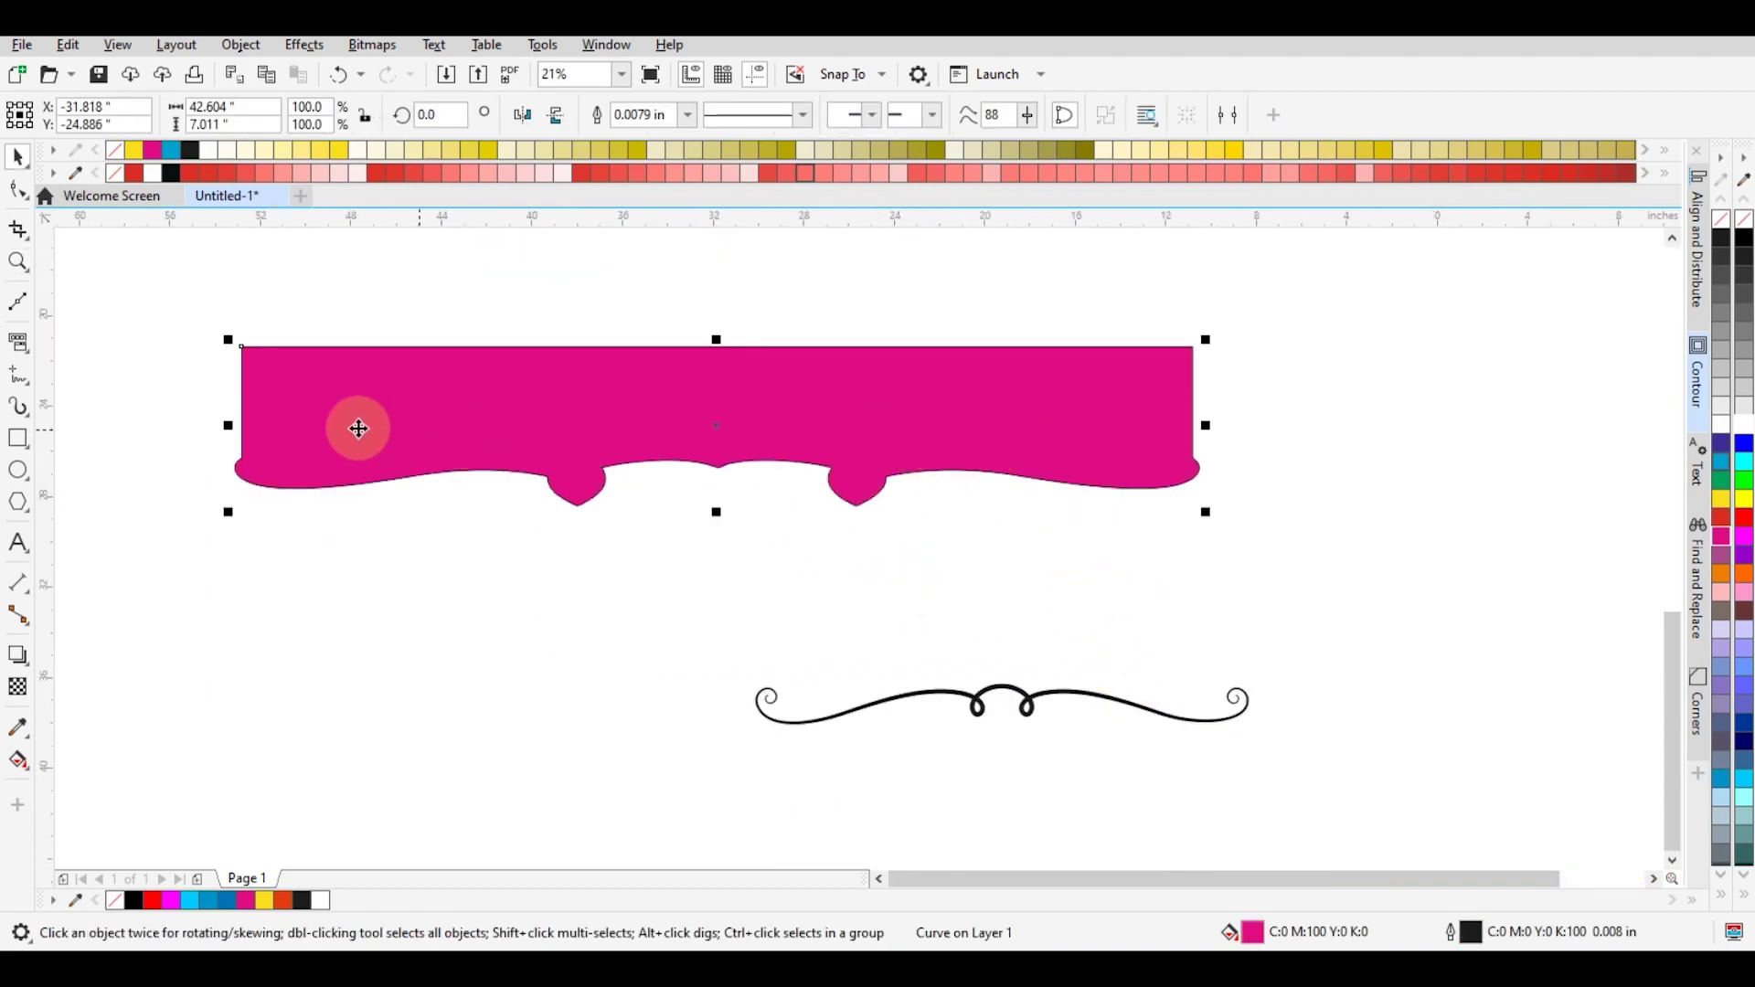
key(F6)
drag(211, 449, 1267, 595)
key(space)
shift+click(987, 396)
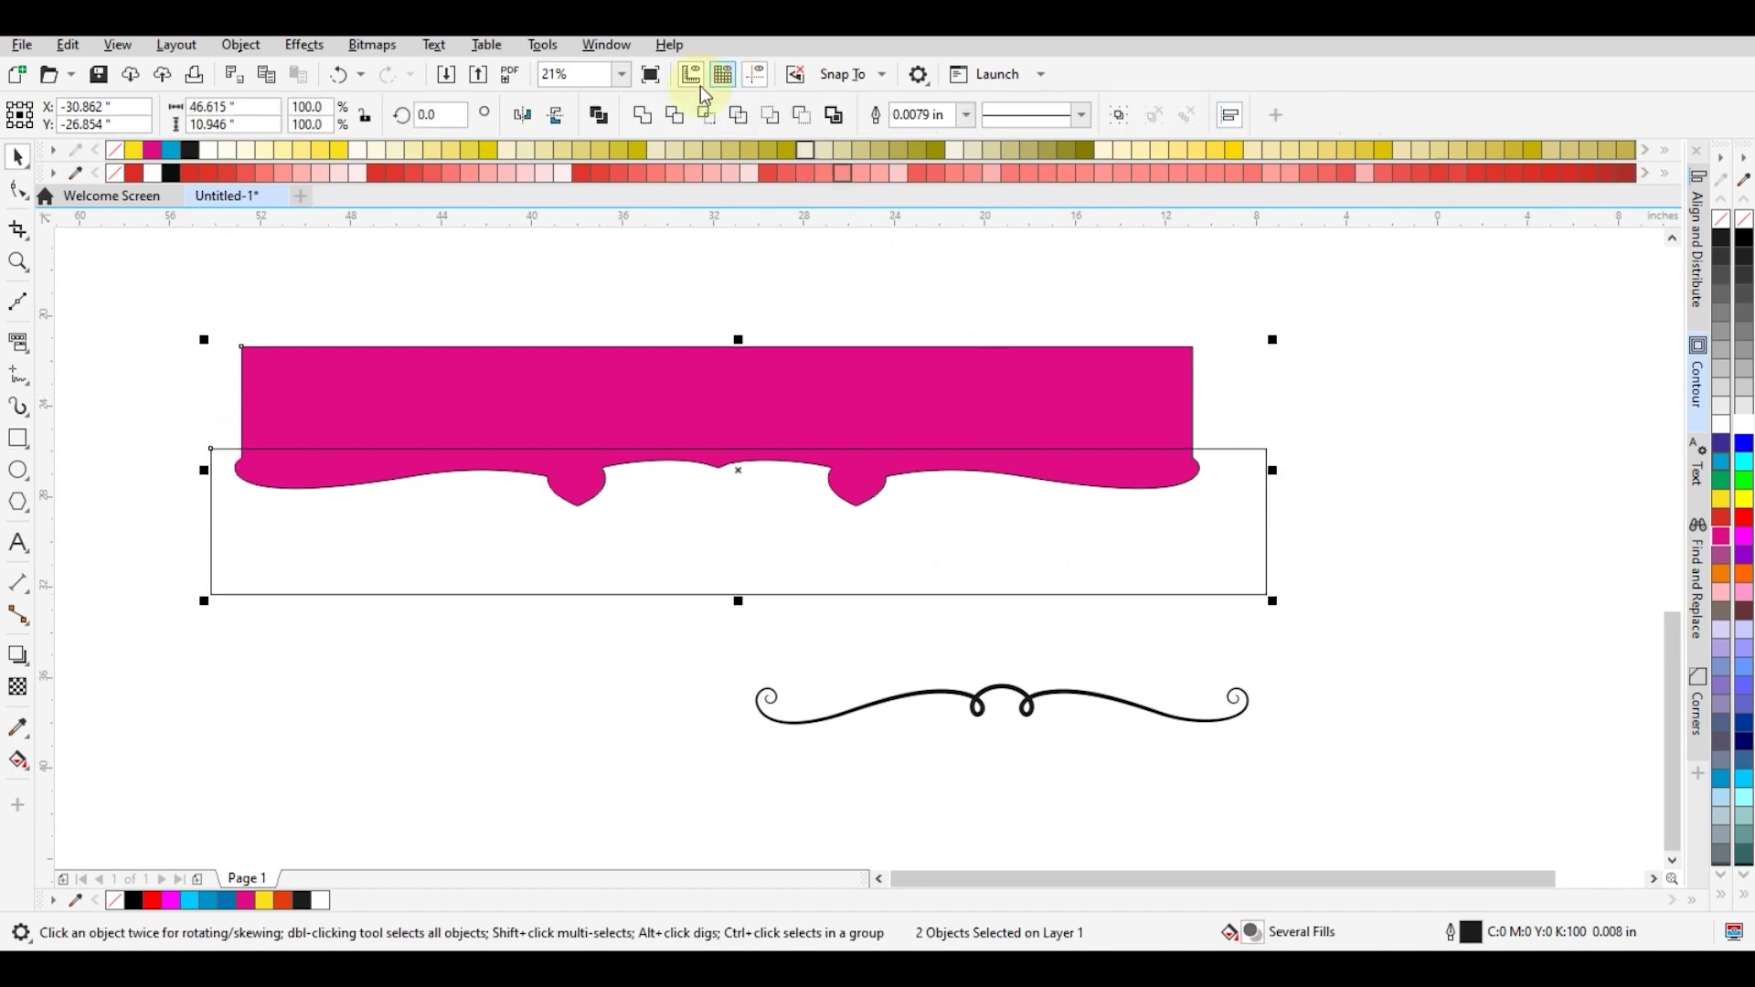
click(991, 513)
key(Delete)
Set the trimmed panel's height to 5.5 in and shift the panel slightly to the right.
click(943, 372)
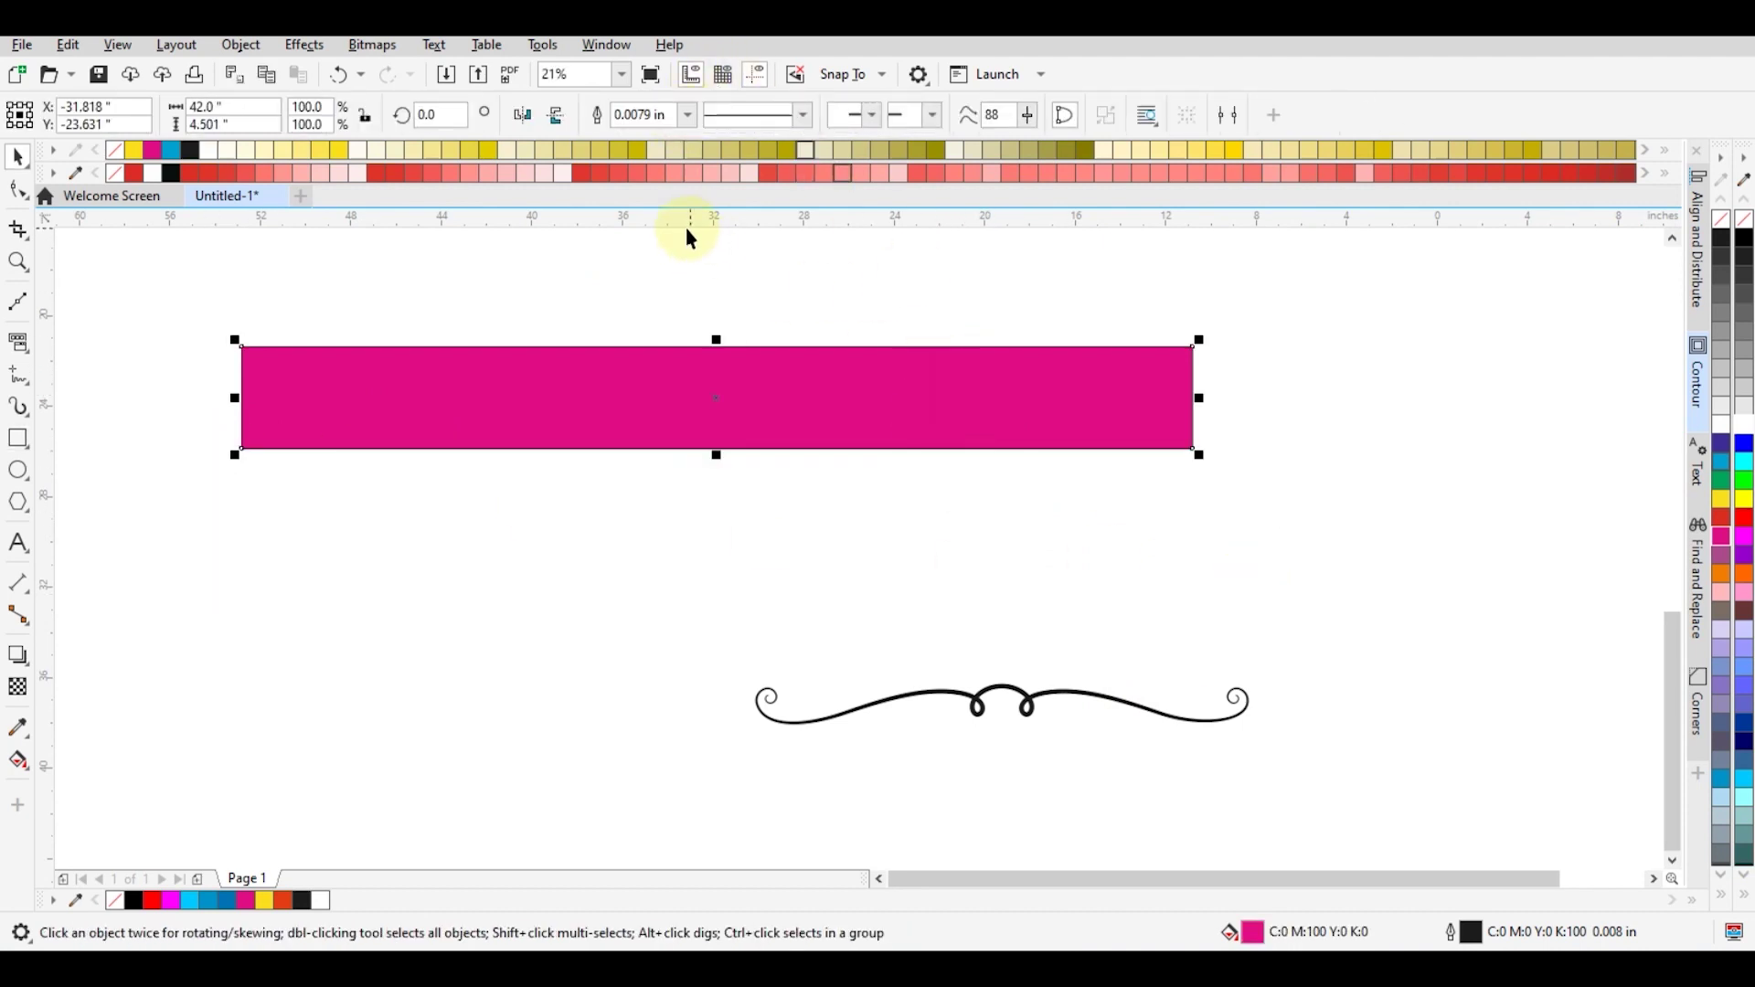
key(F6)
key(space)
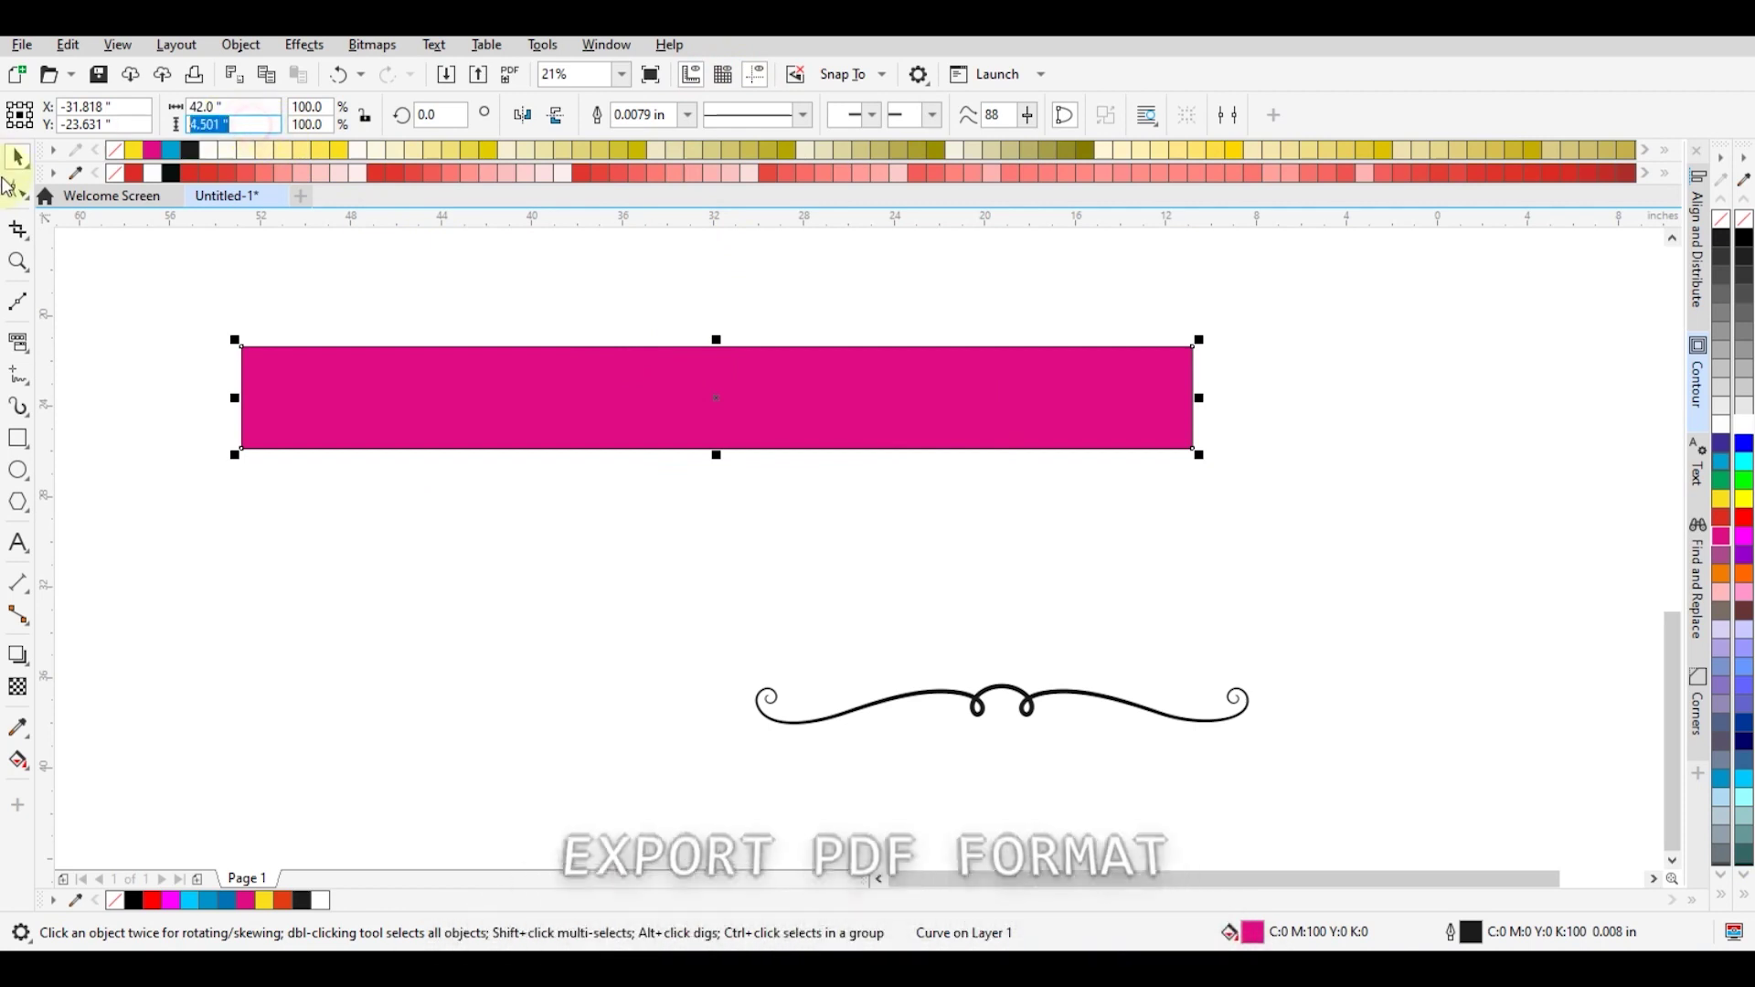
text(5.5)
key(Return)
drag(818, 430, 844, 434)
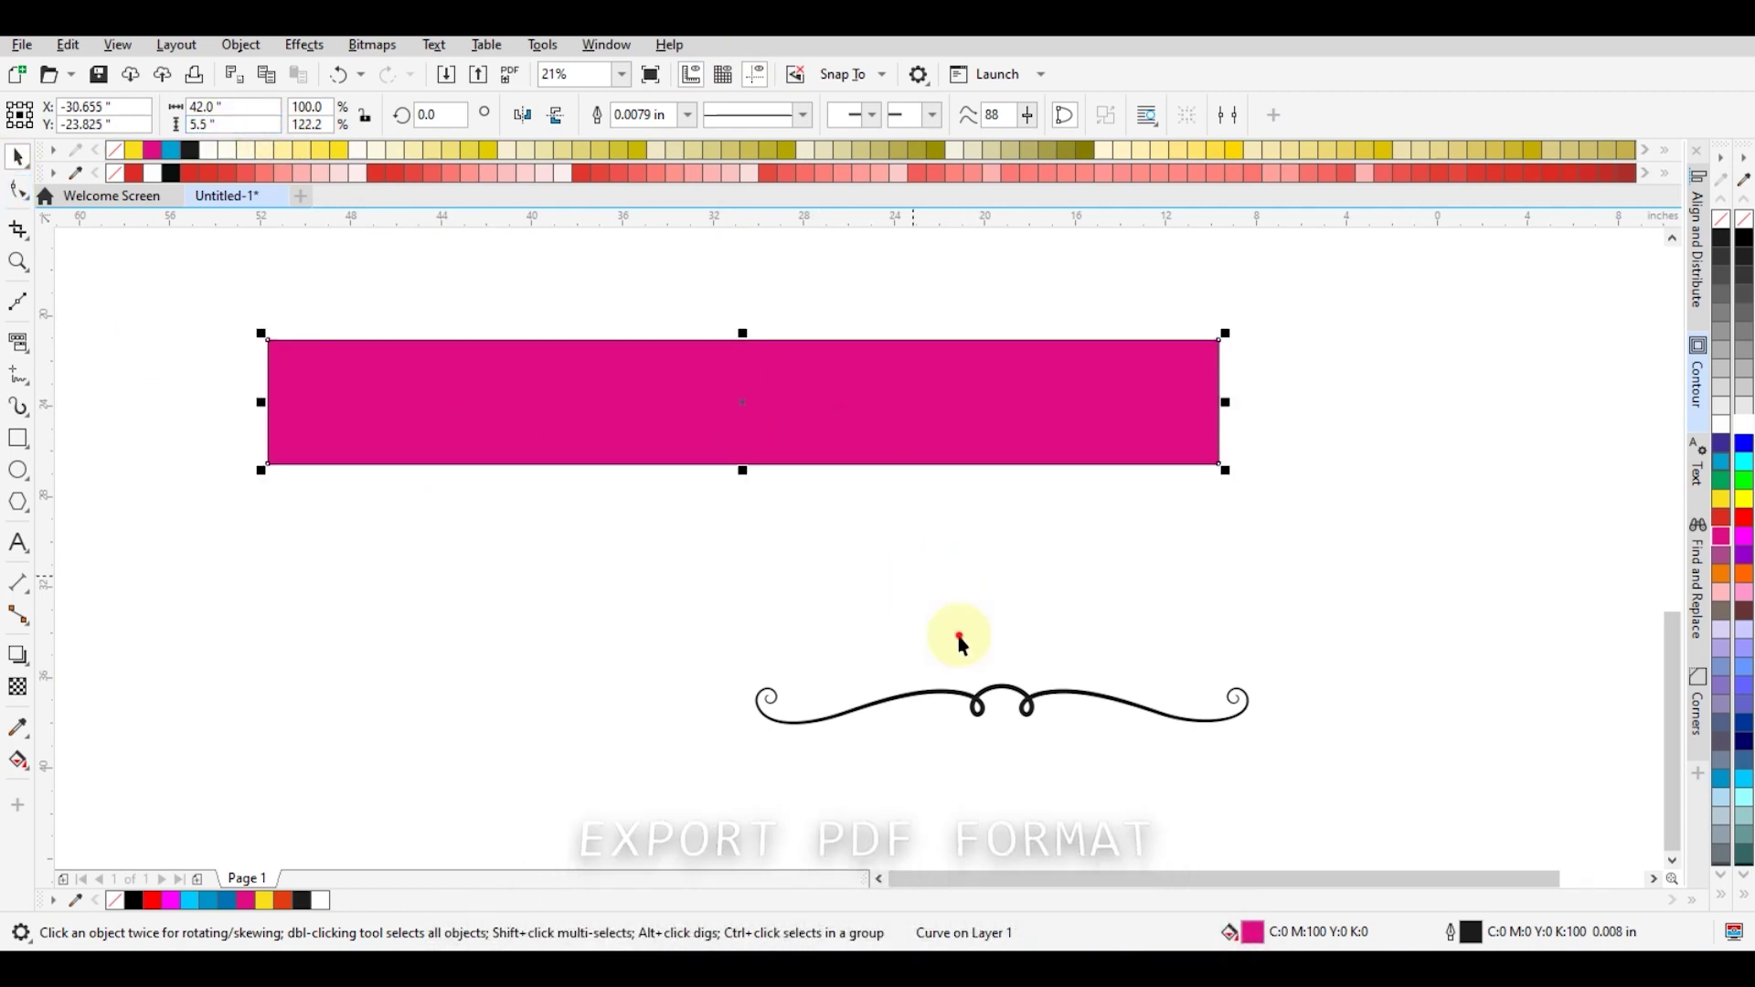
Move the looped divider to the panel's lower edge and centre it horizontally on the panel.
click(962, 639)
drag(1034, 692, 846, 448)
shift+click(838, 415)
key(c)
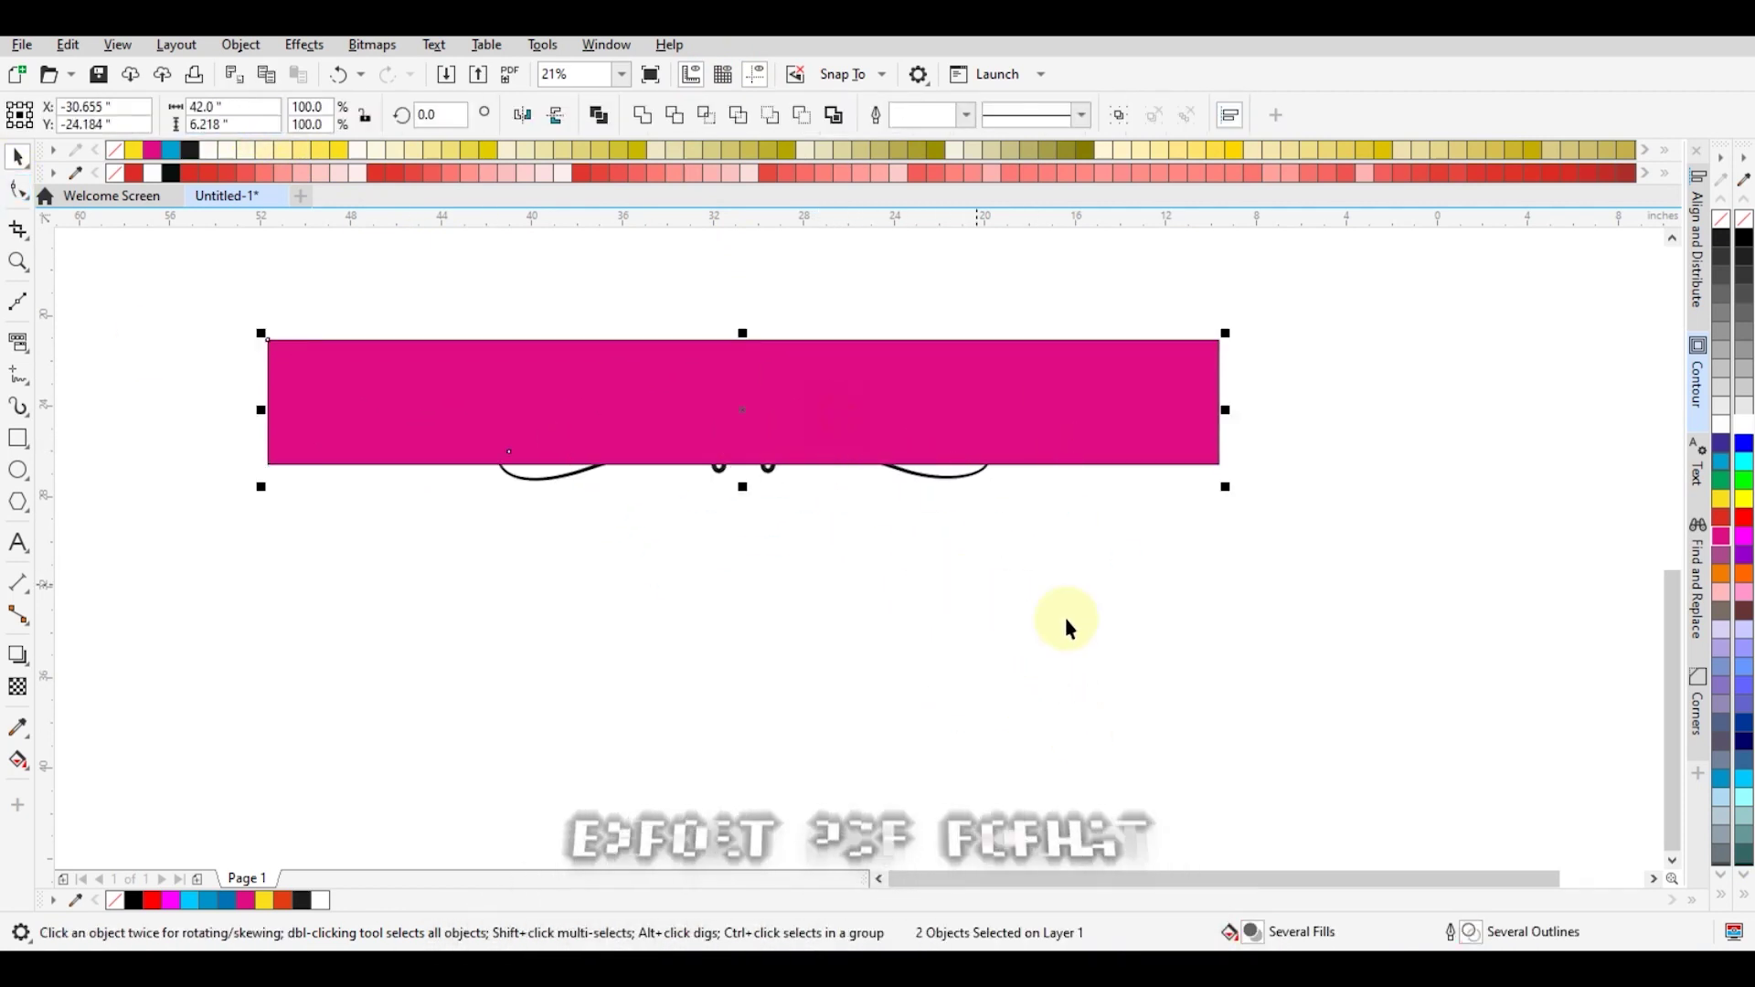
Bring the looped divider to the front of the layer so it sits above the magenta panel.
shift+click(580, 377)
key(shift+Page_Up)
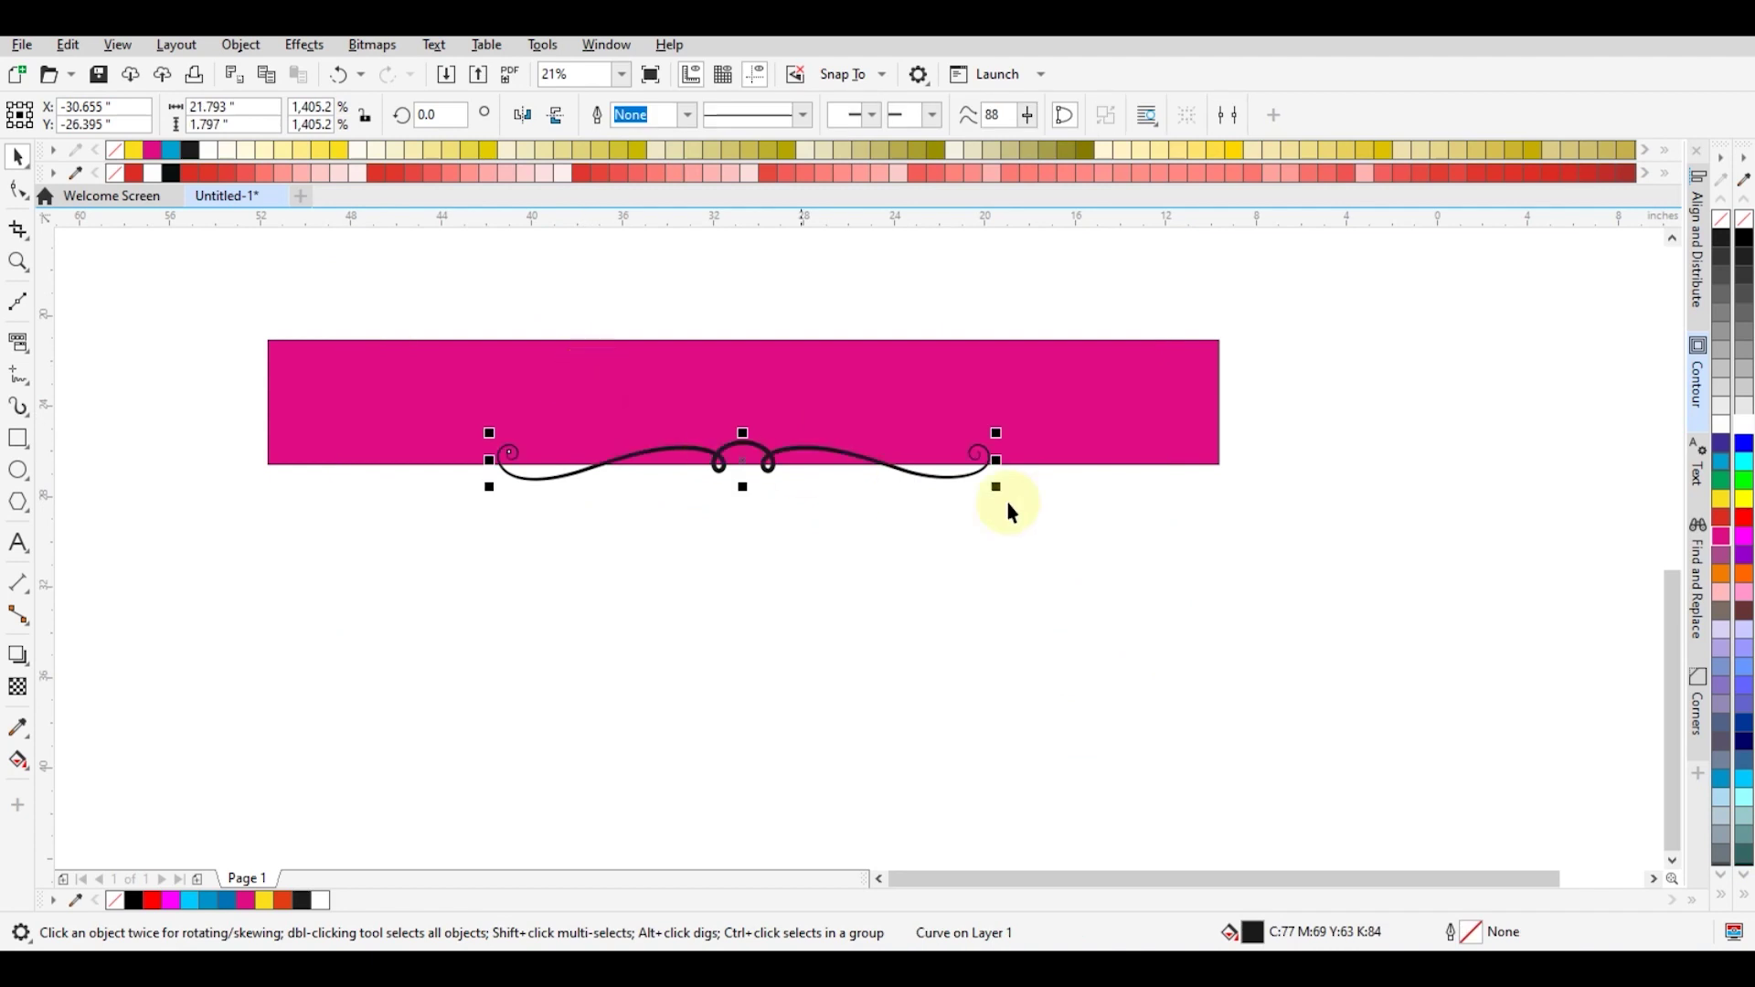
drag(998, 495, 939, 465)
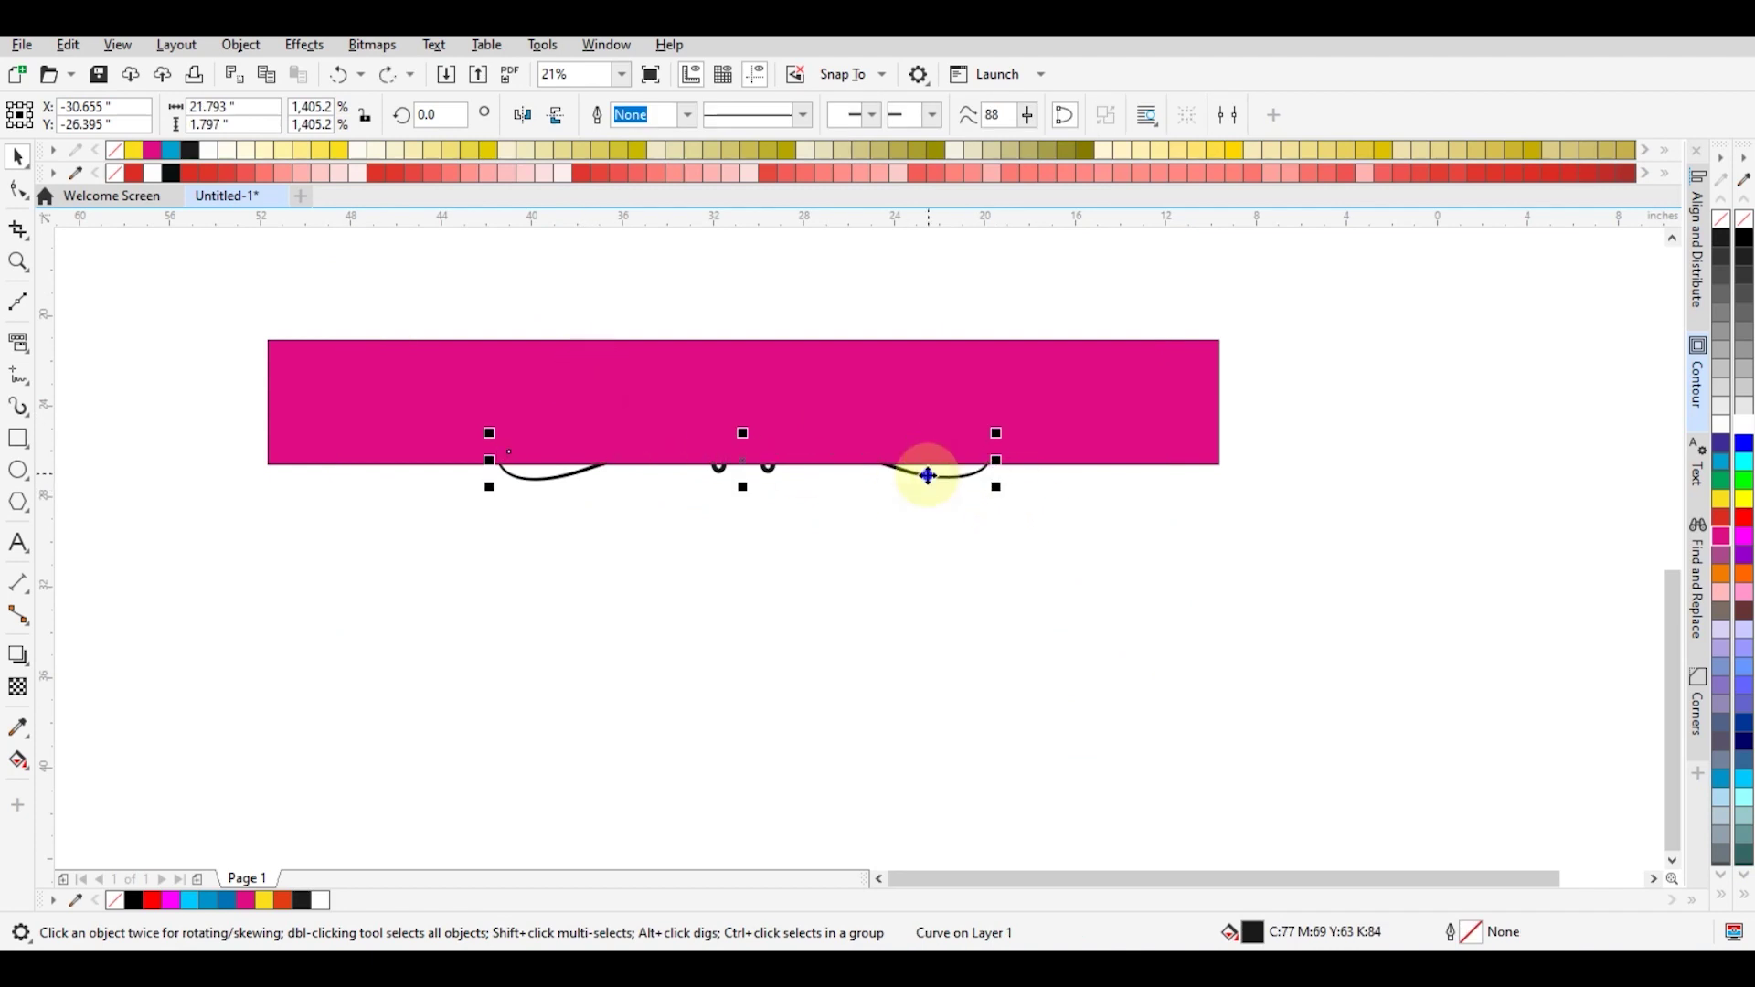
right_click(929, 476)
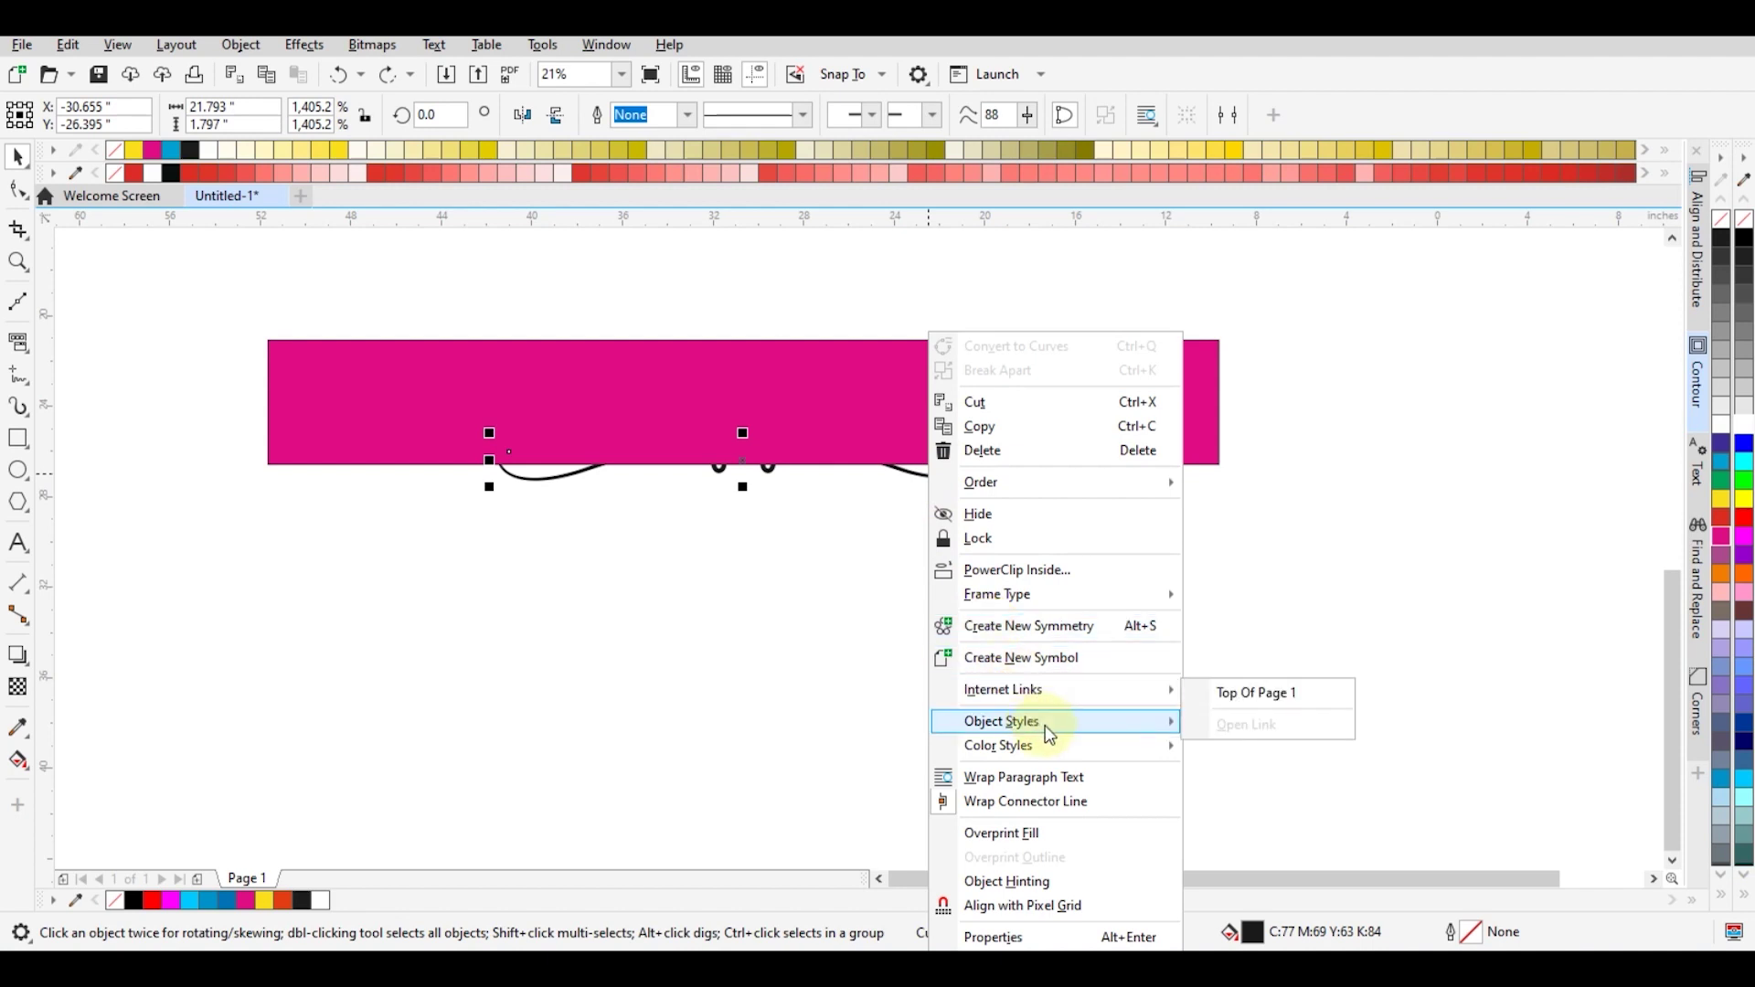
mouse_move(1051, 748)
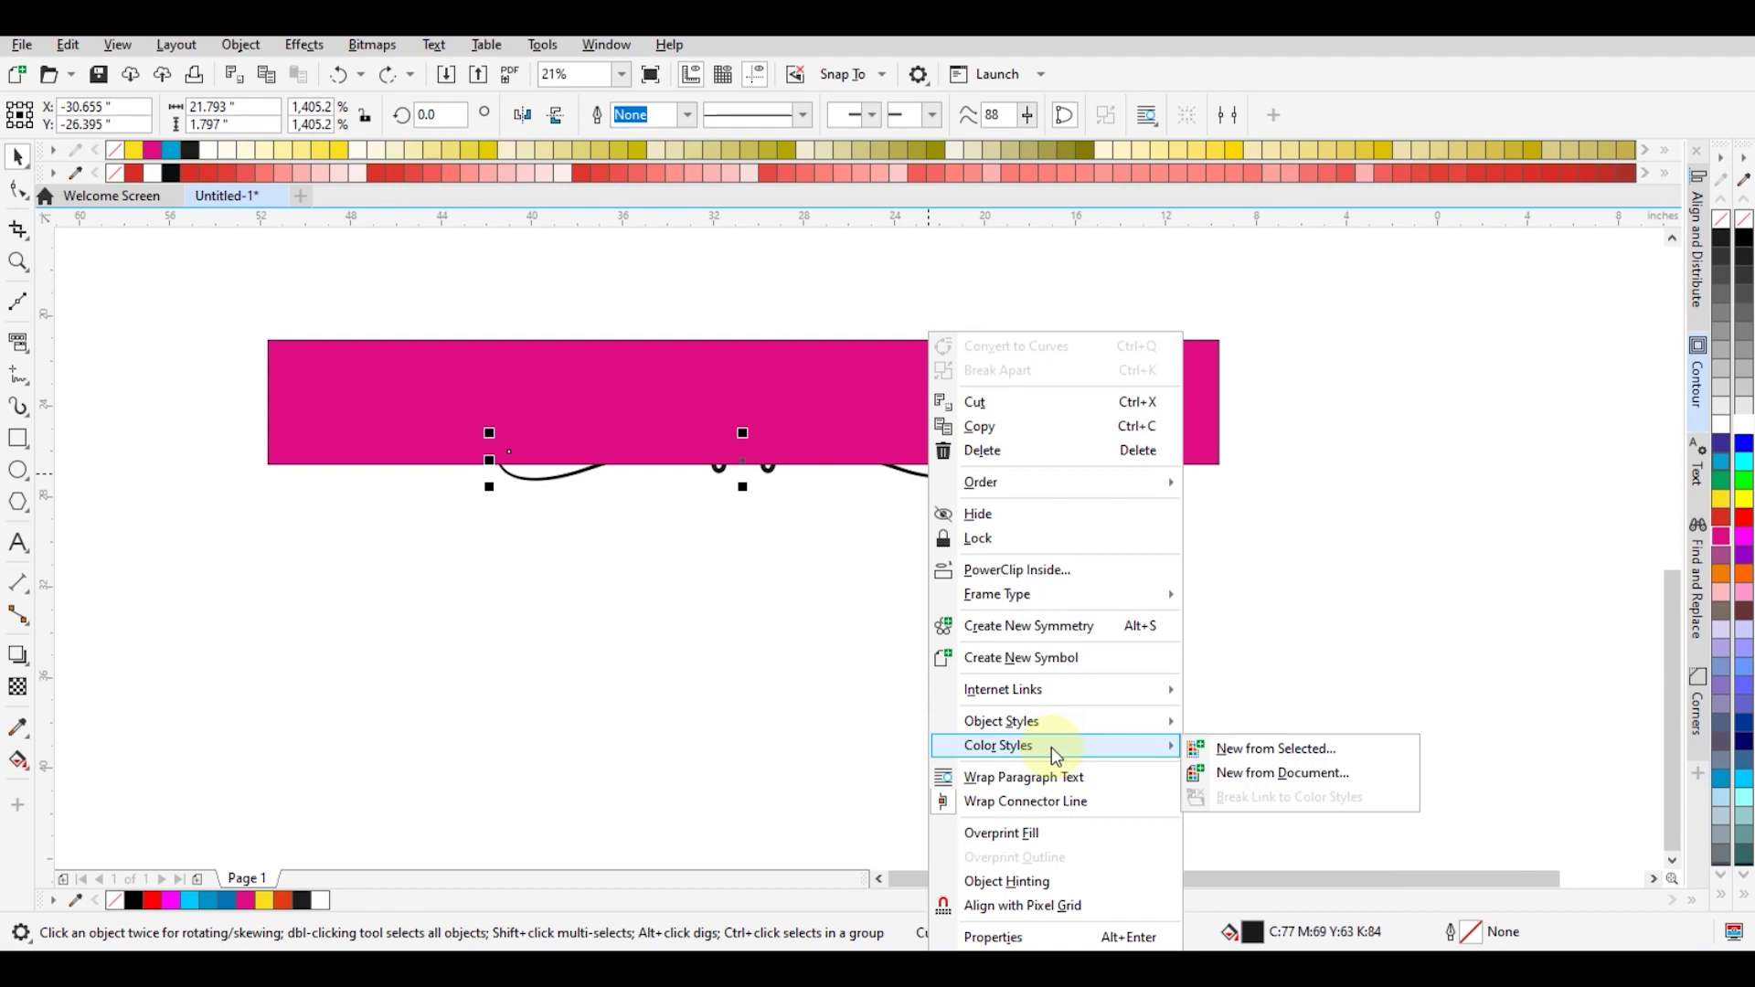
click(1117, 478)
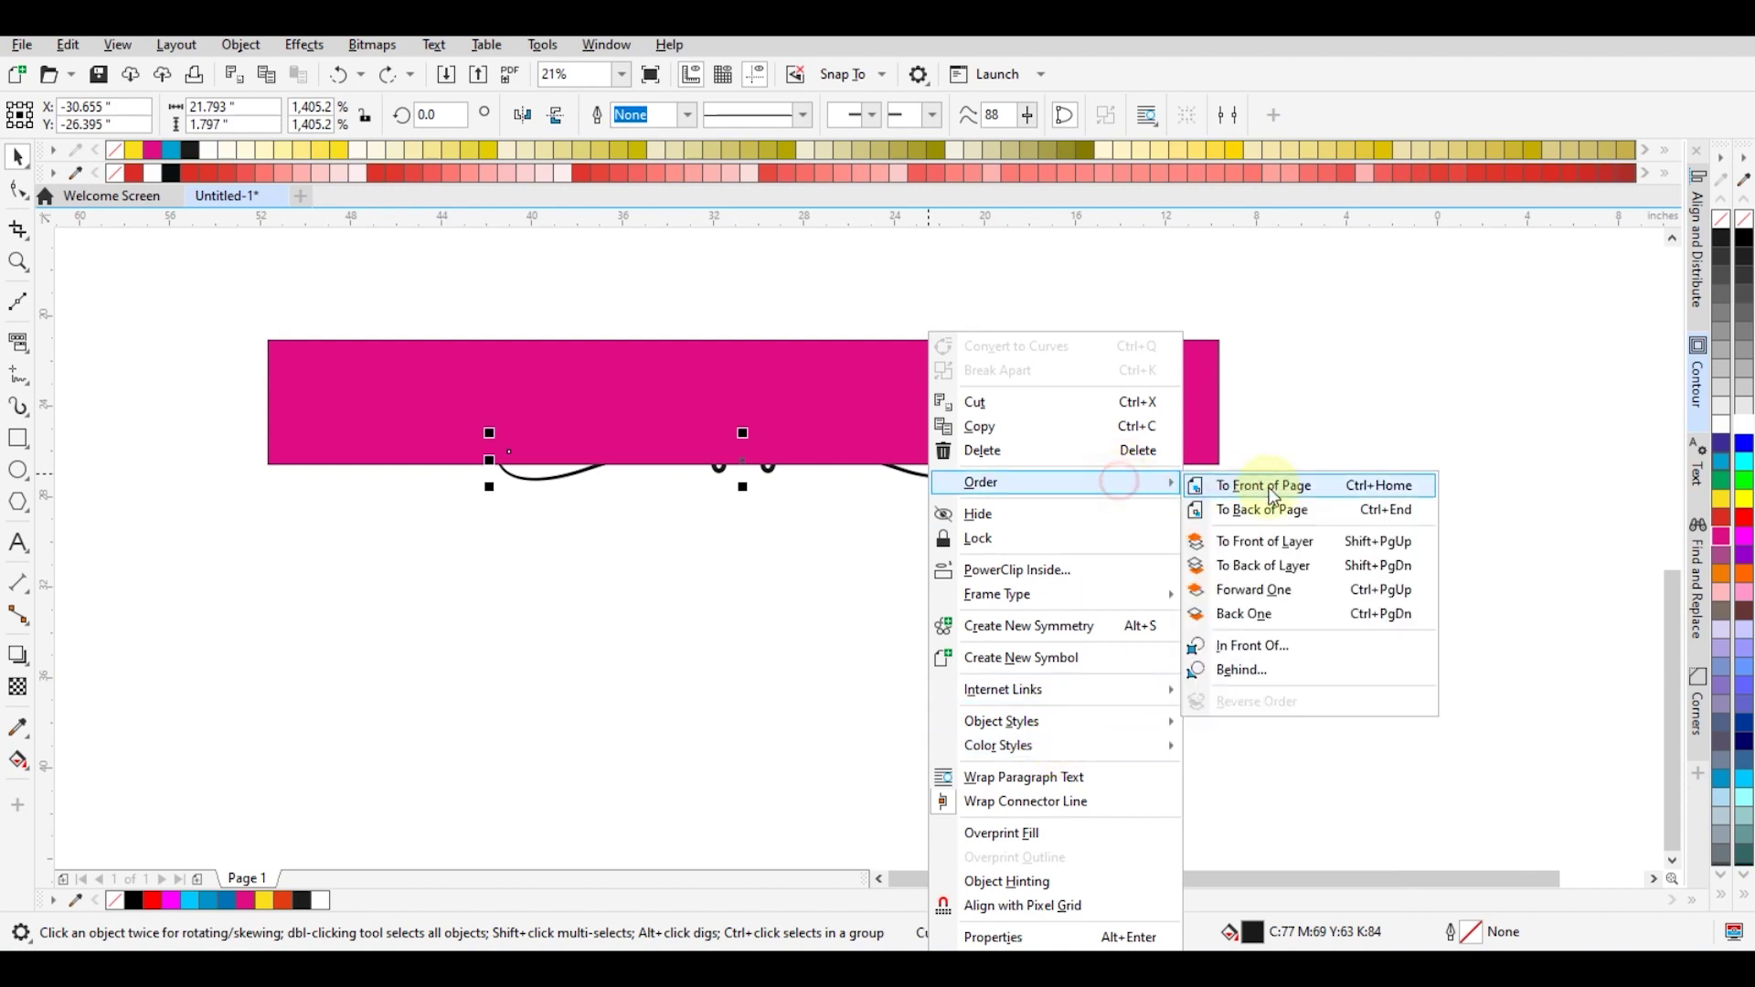
click(1288, 543)
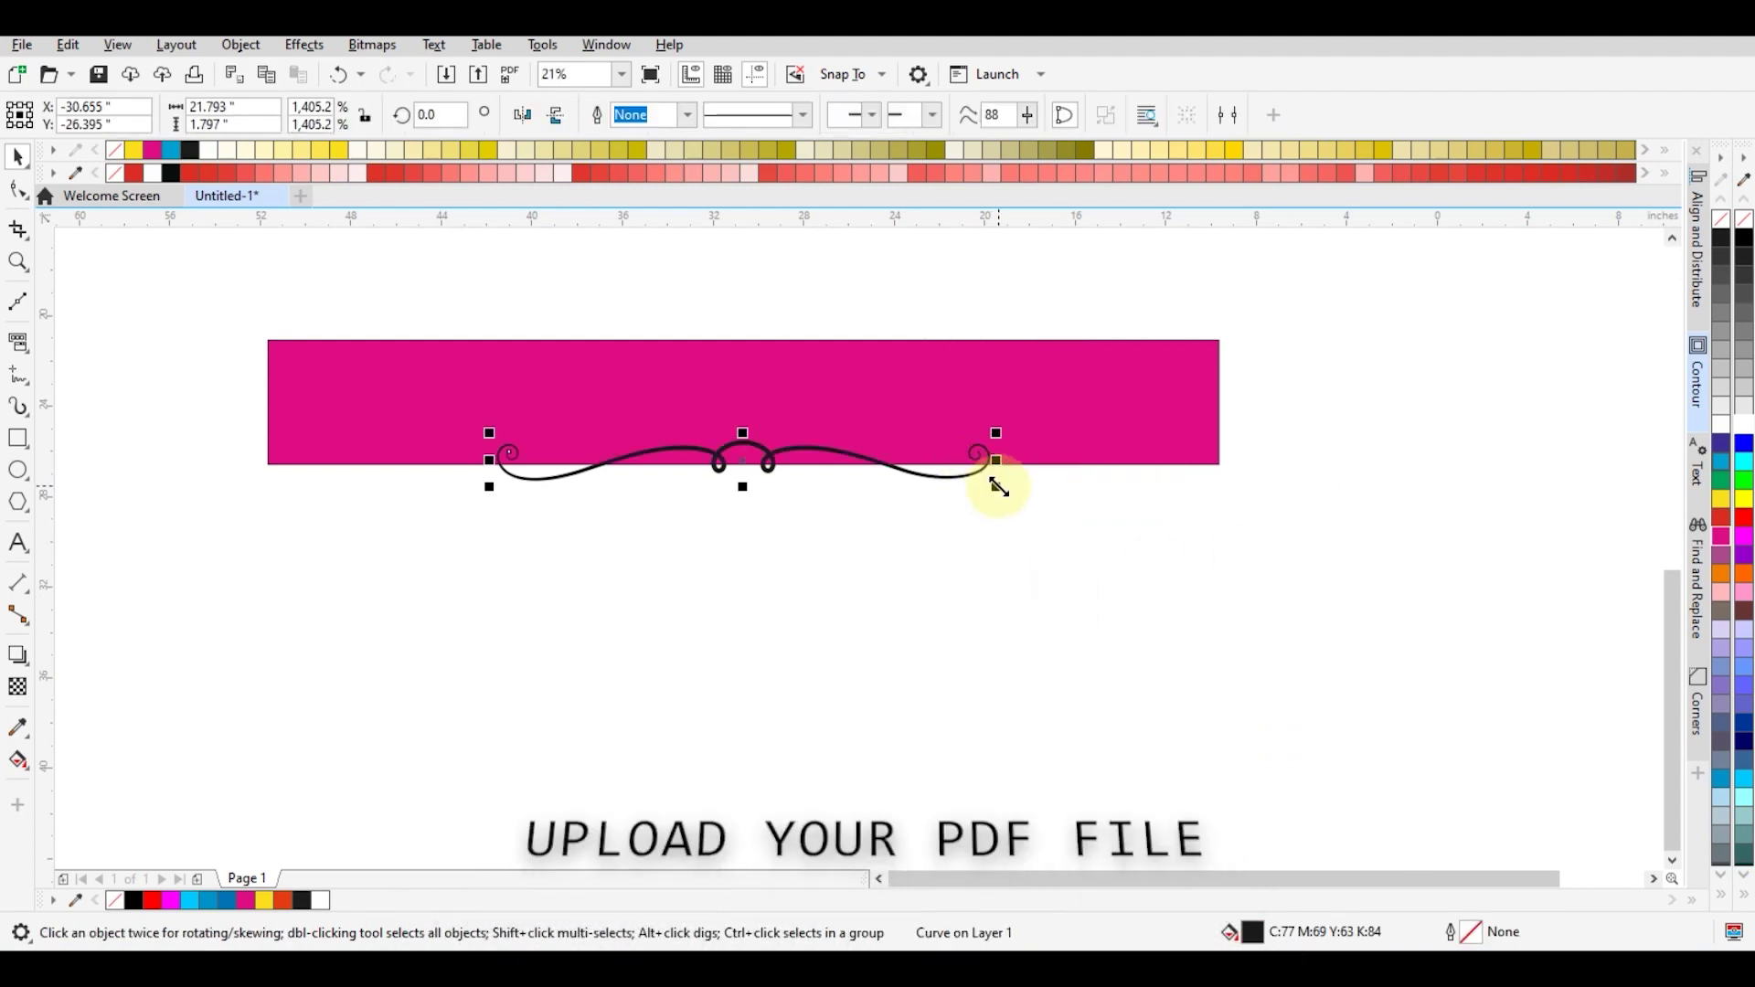
Stretch the looped divider horizontally from its centre to the panel's full width of 42 in.
drag(1003, 464, 1221, 462)
key(z)
drag(156, 301, 1167, 629)
key(Escape)
click(1076, 529)
key(F2)
right_click(1086, 595)
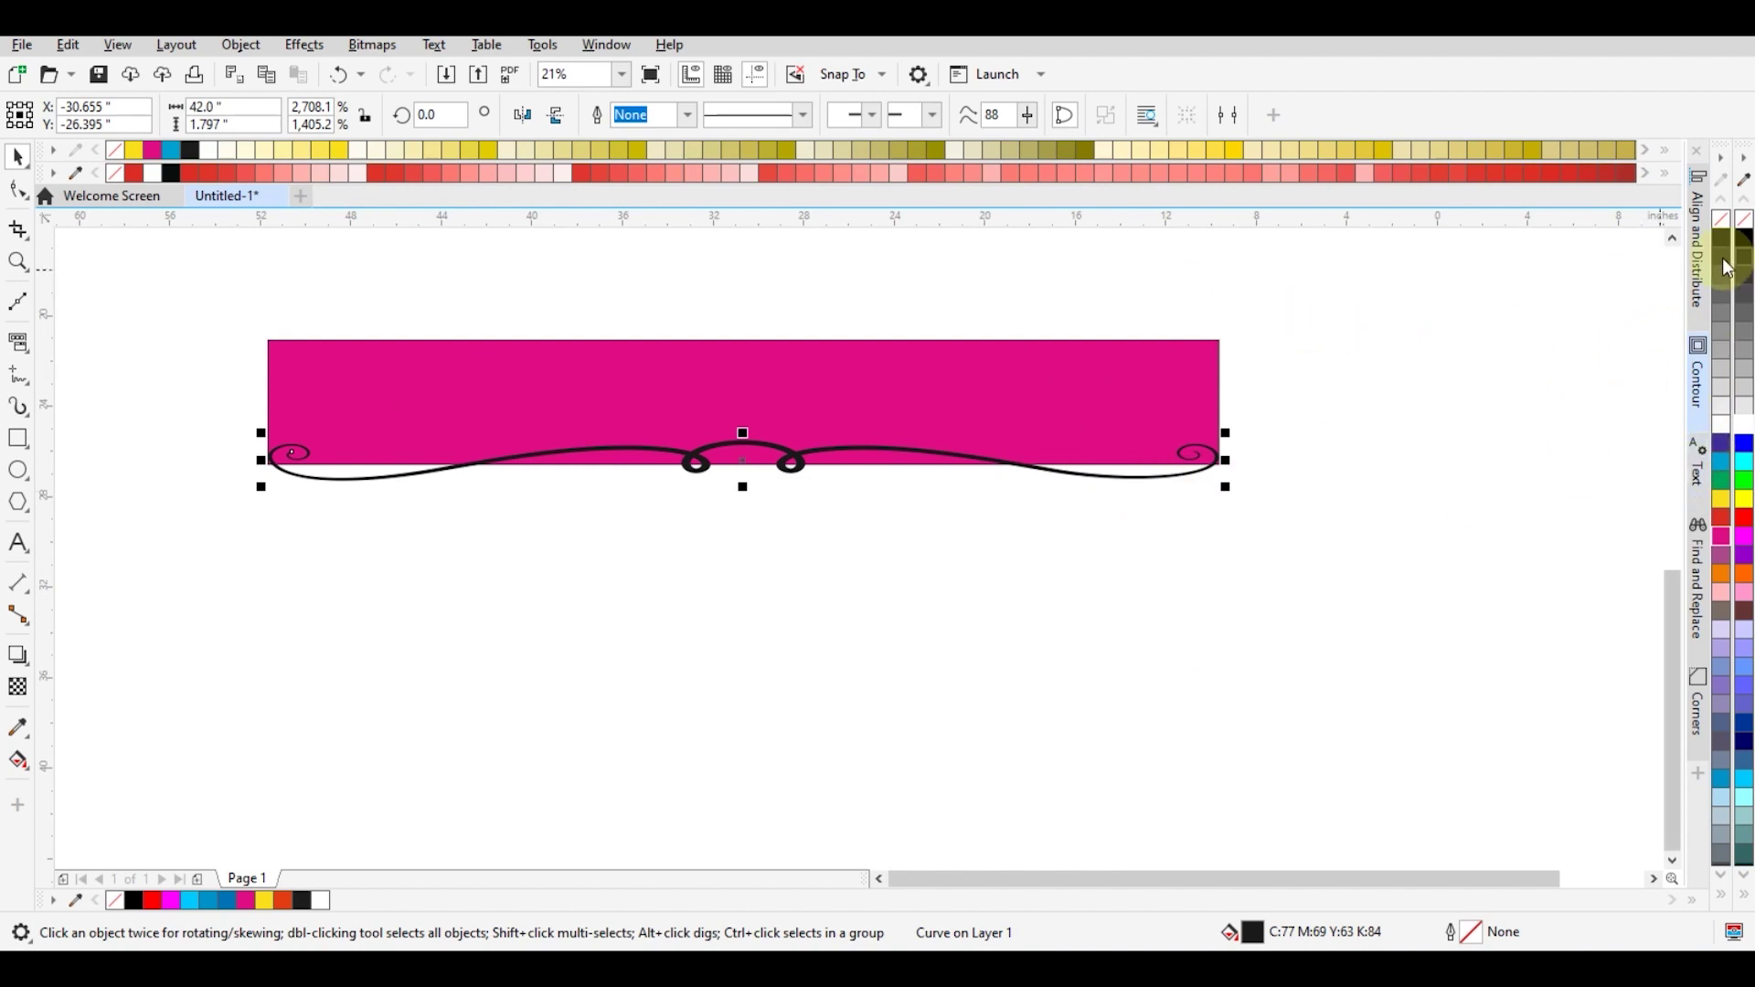
Create a separate one-step 0.3 in outward contour around the divider and move the original black divider below the panel.
click(1697, 380)
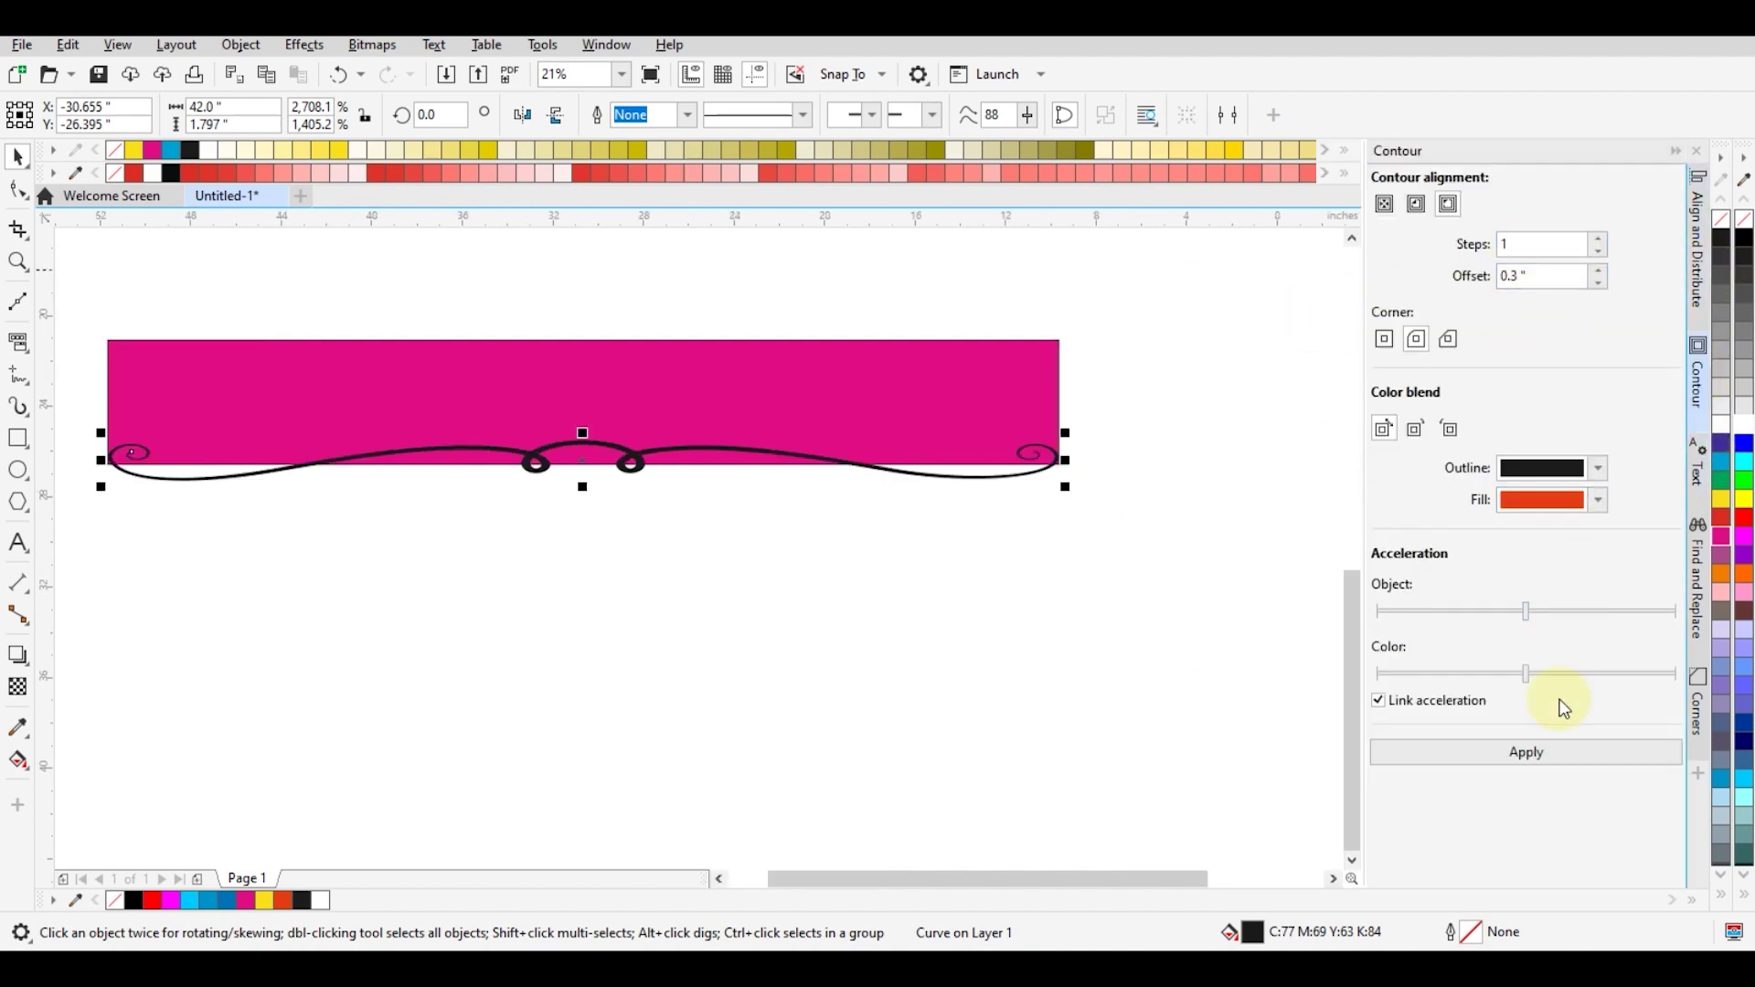
click(1553, 751)
click(1137, 608)
click(1020, 483)
key(ctrl+k)
click(999, 470)
drag(1000, 470, 1014, 662)
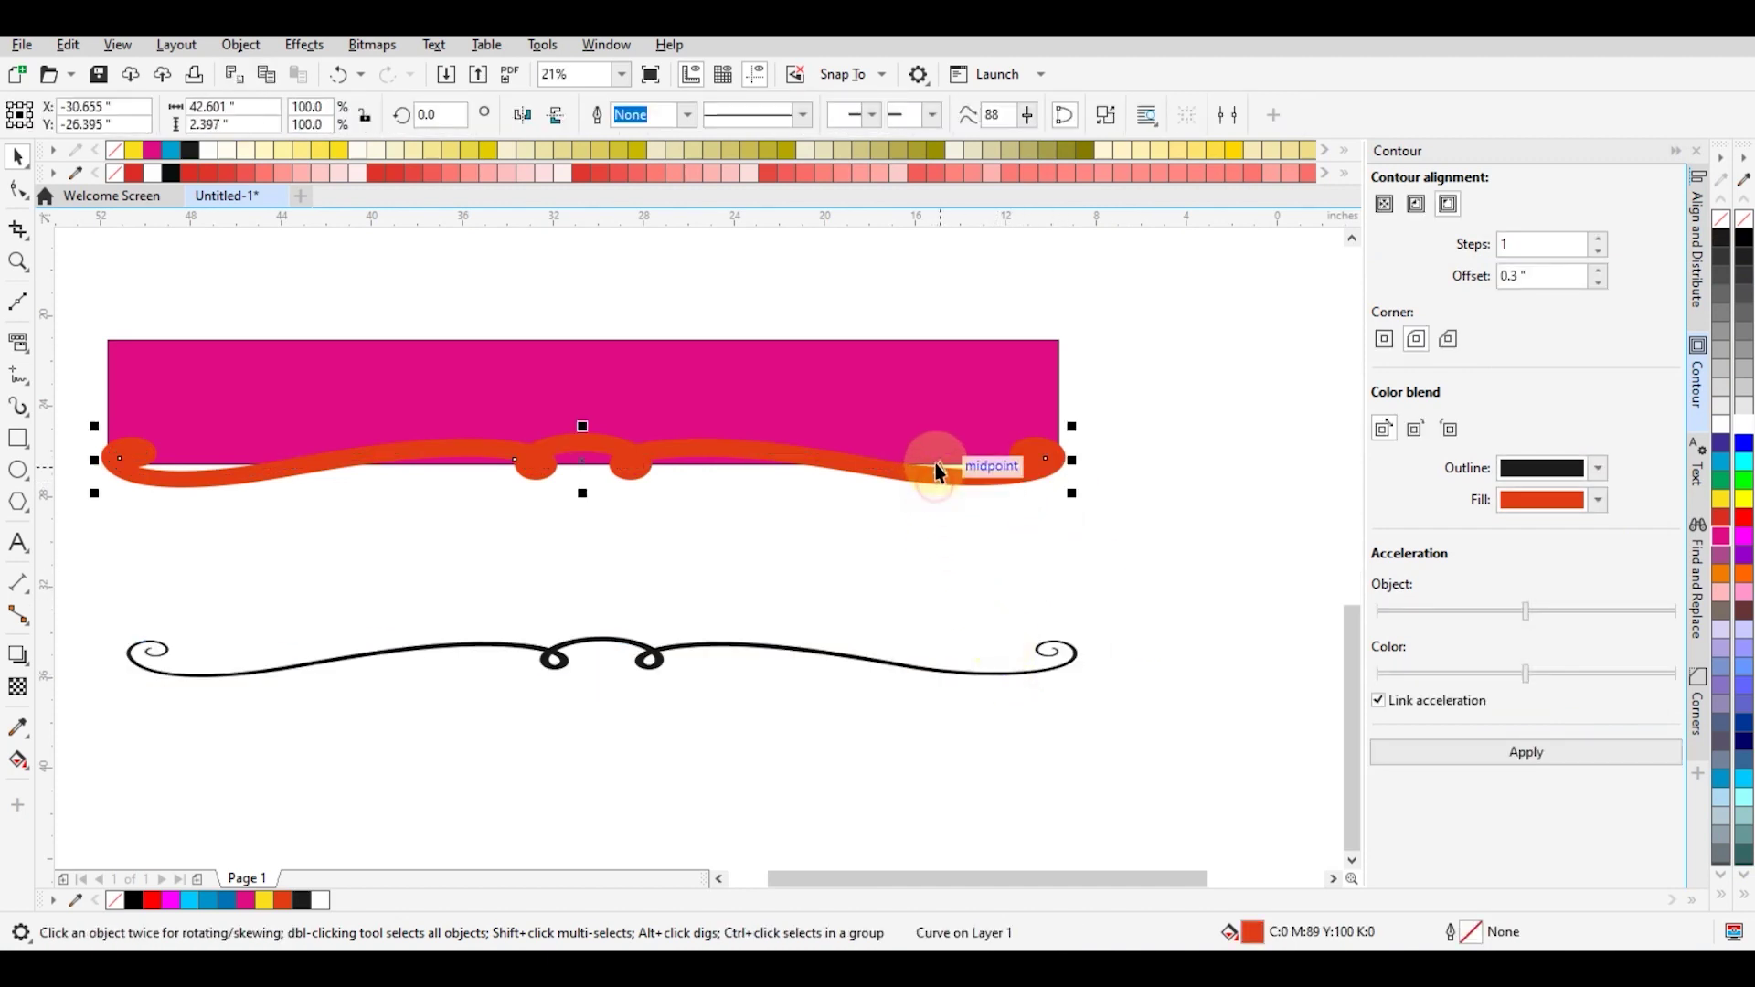
Trim the magenta panel with the orange contour shape.
key(F2)
drag(134, 306, 1011, 689)
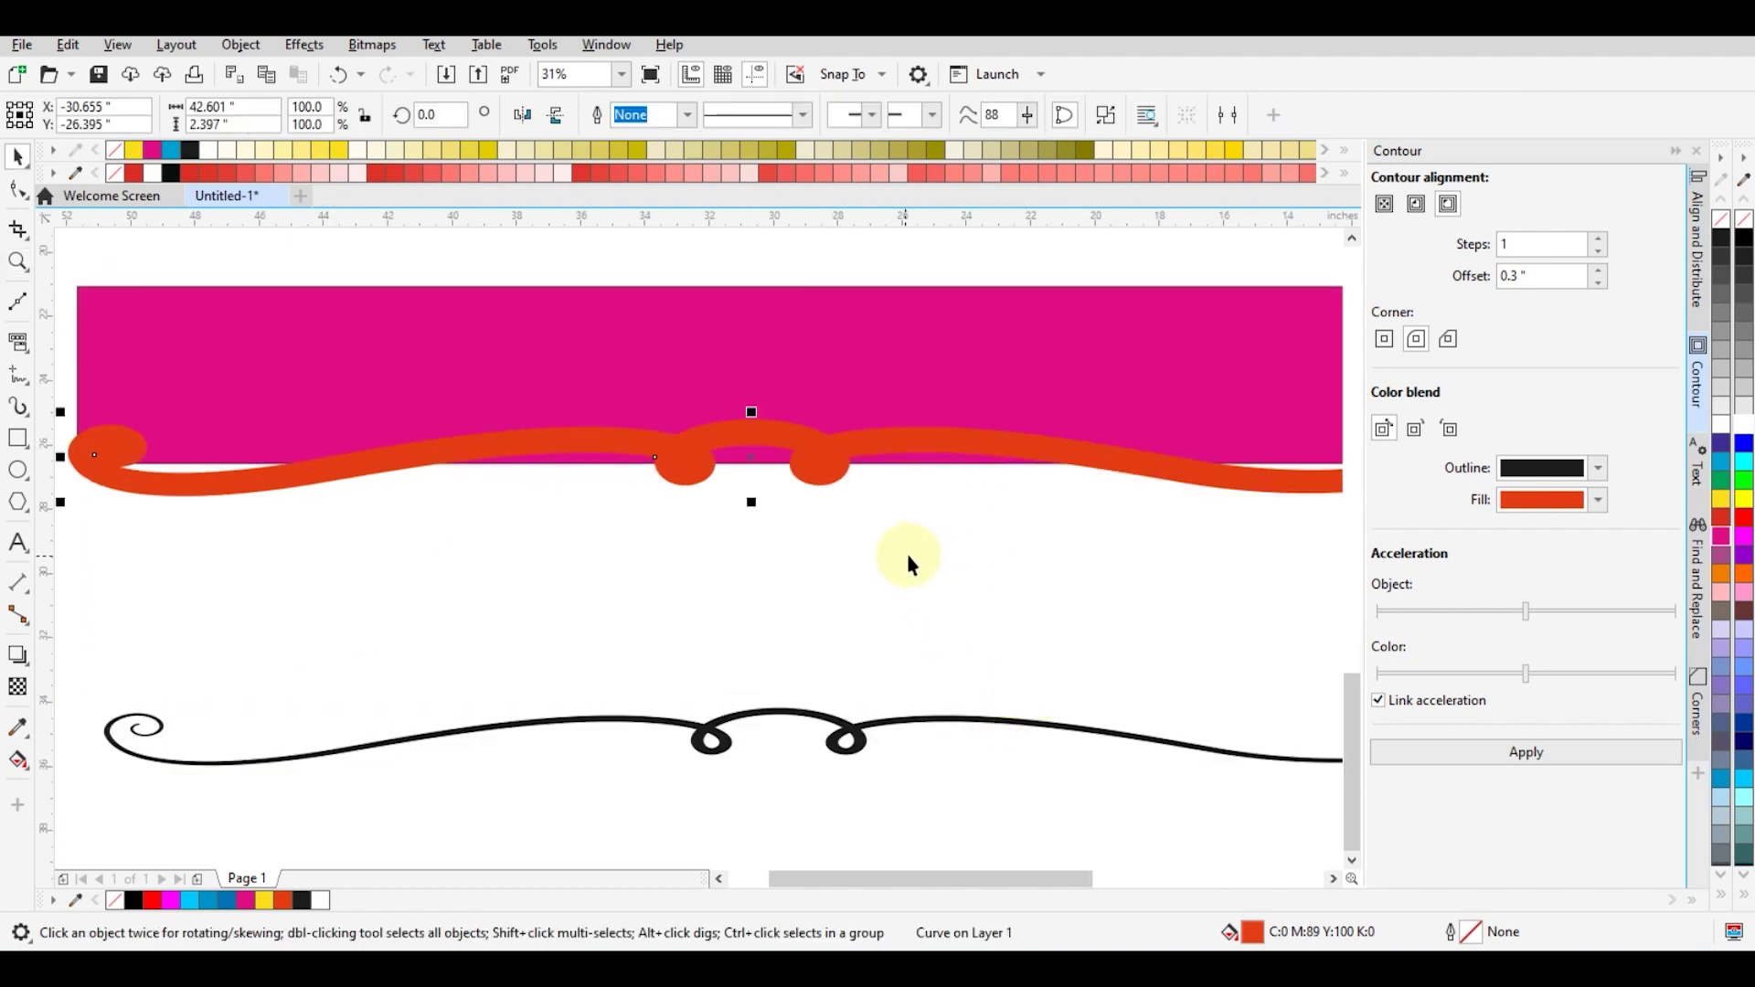
click(1120, 592)
click(1143, 473)
shift+click(1110, 379)
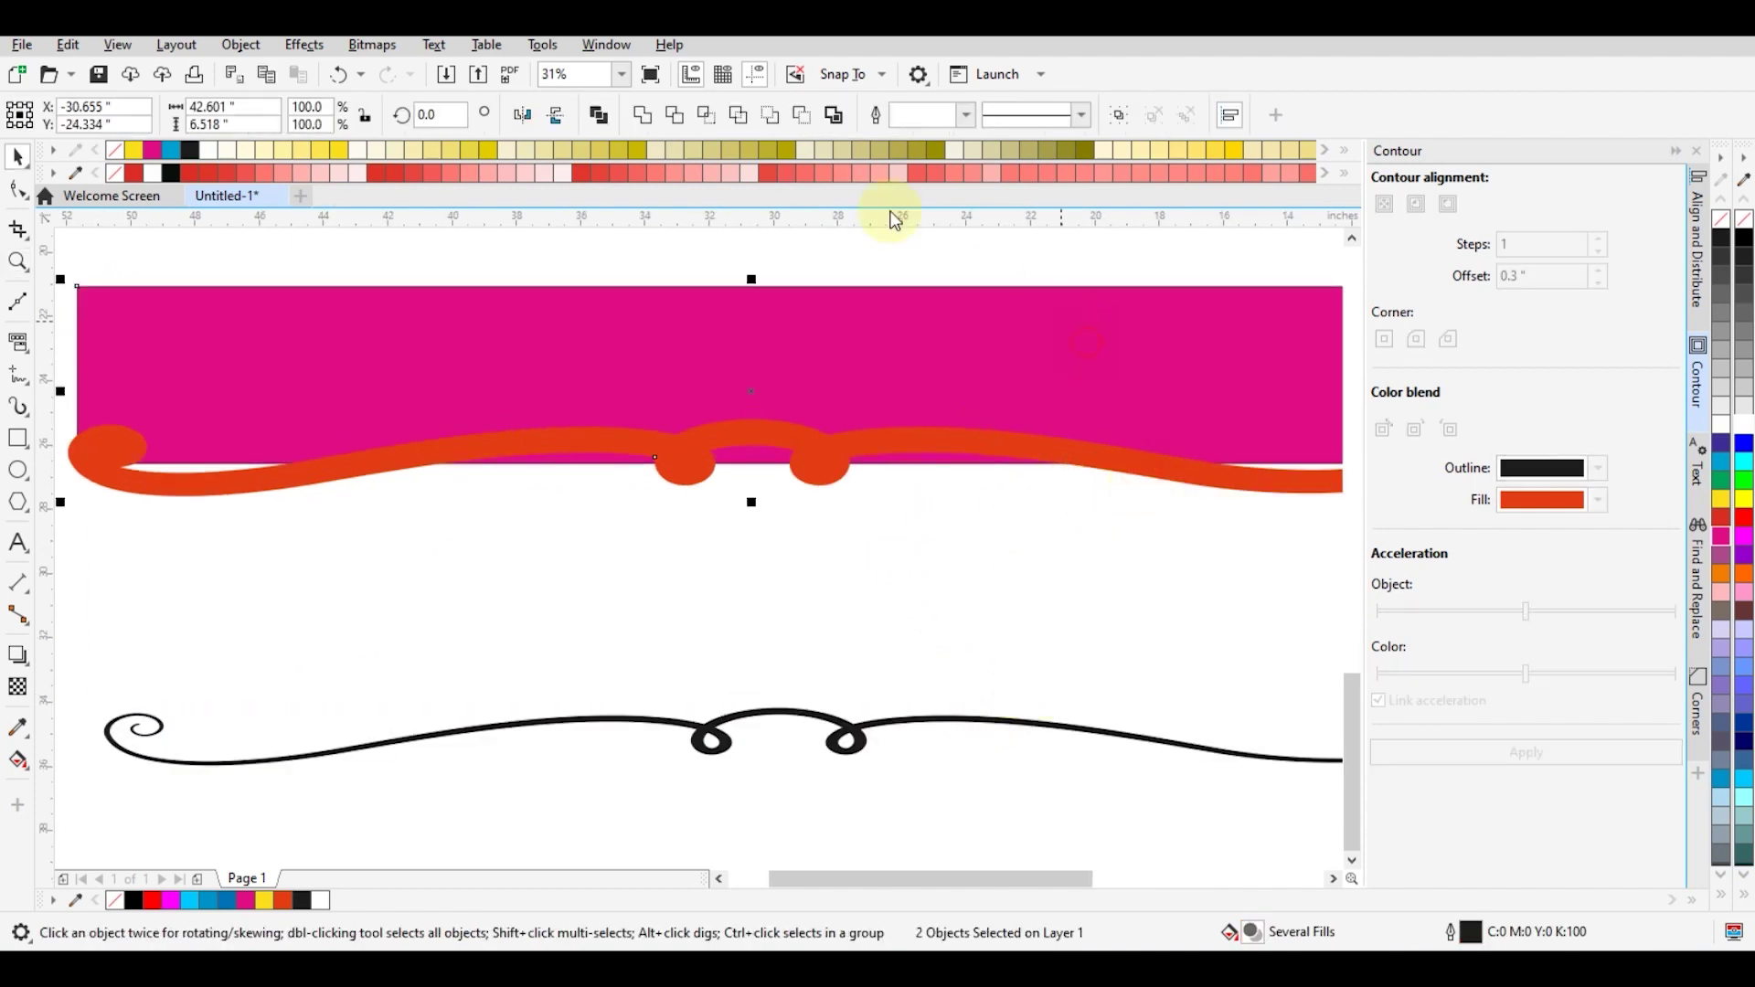
click(674, 114)
Break the trimmed panel apart and delete the small magenta pieces left below the contour.
click(904, 579)
click(900, 364)
click(901, 370)
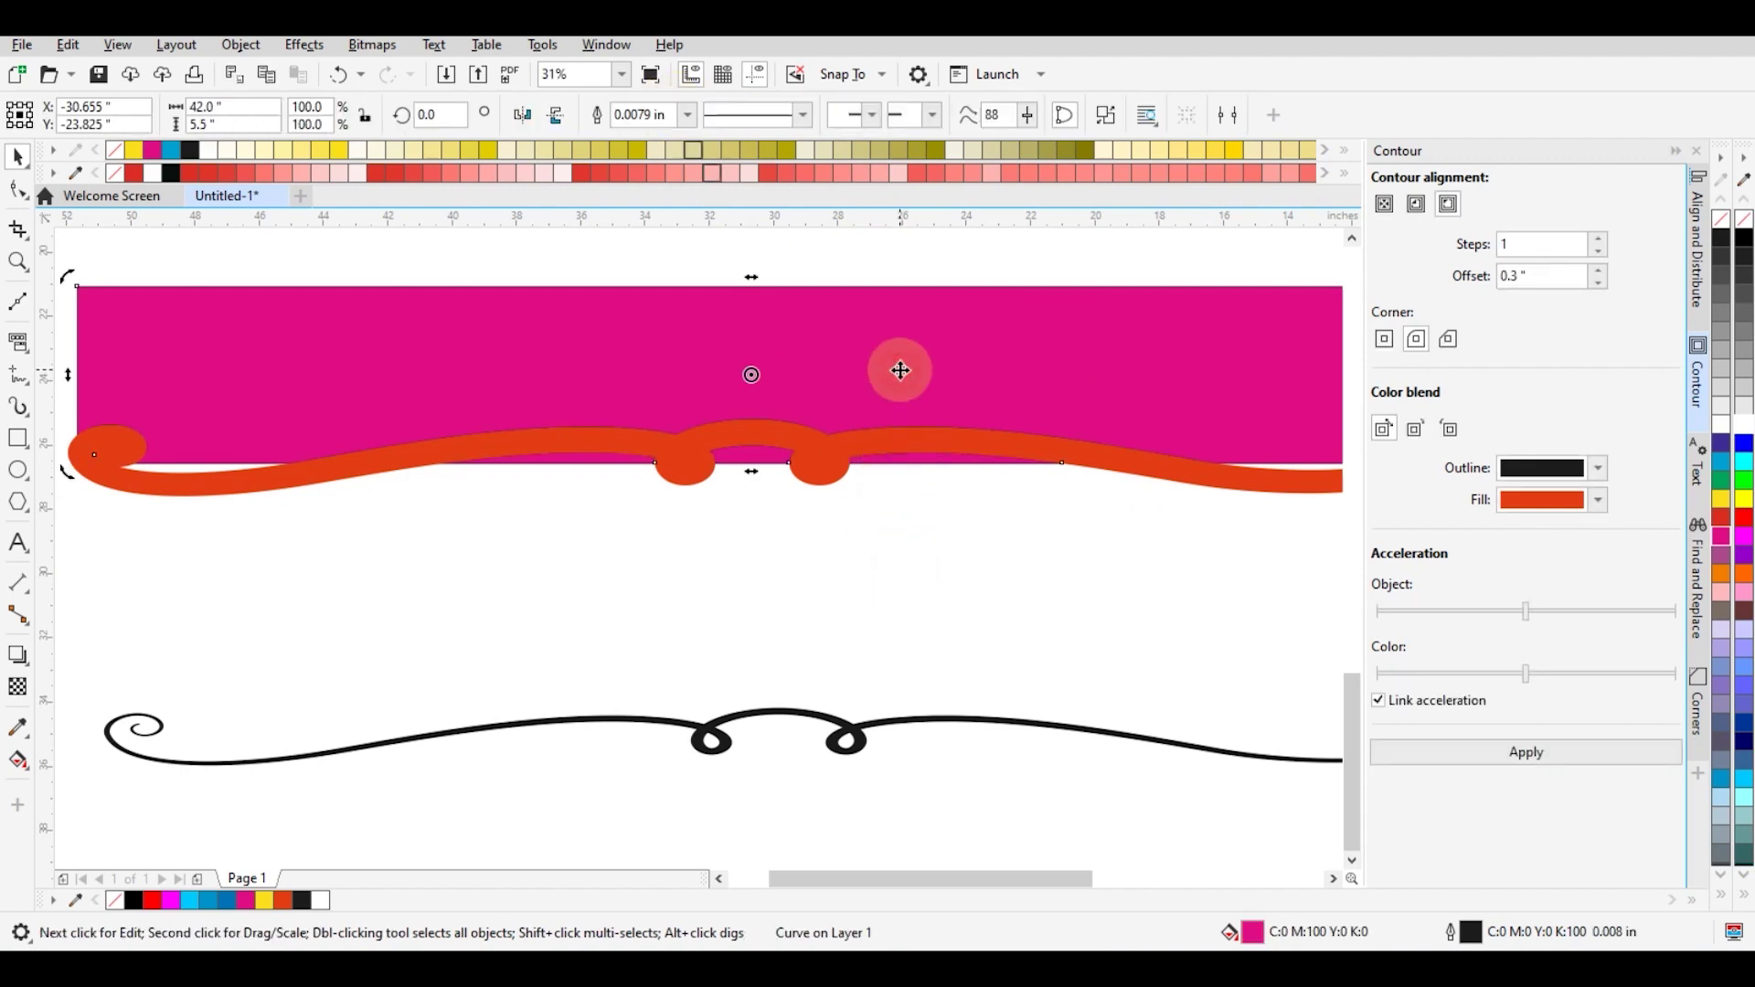
key(ctrl+k)
click(941, 521)
click(914, 461)
drag(1143, 572, 428, 366)
key(Delete)
Reshape the nodes at the panel's lower-left corner to fill the gap between the magenta and the orange contour.
click(189, 441)
key(z)
drag(98, 364, 434, 599)
key(F10)
click(582, 427)
double_click(477, 499)
drag(478, 499, 258, 501)
right_click(692, 513)
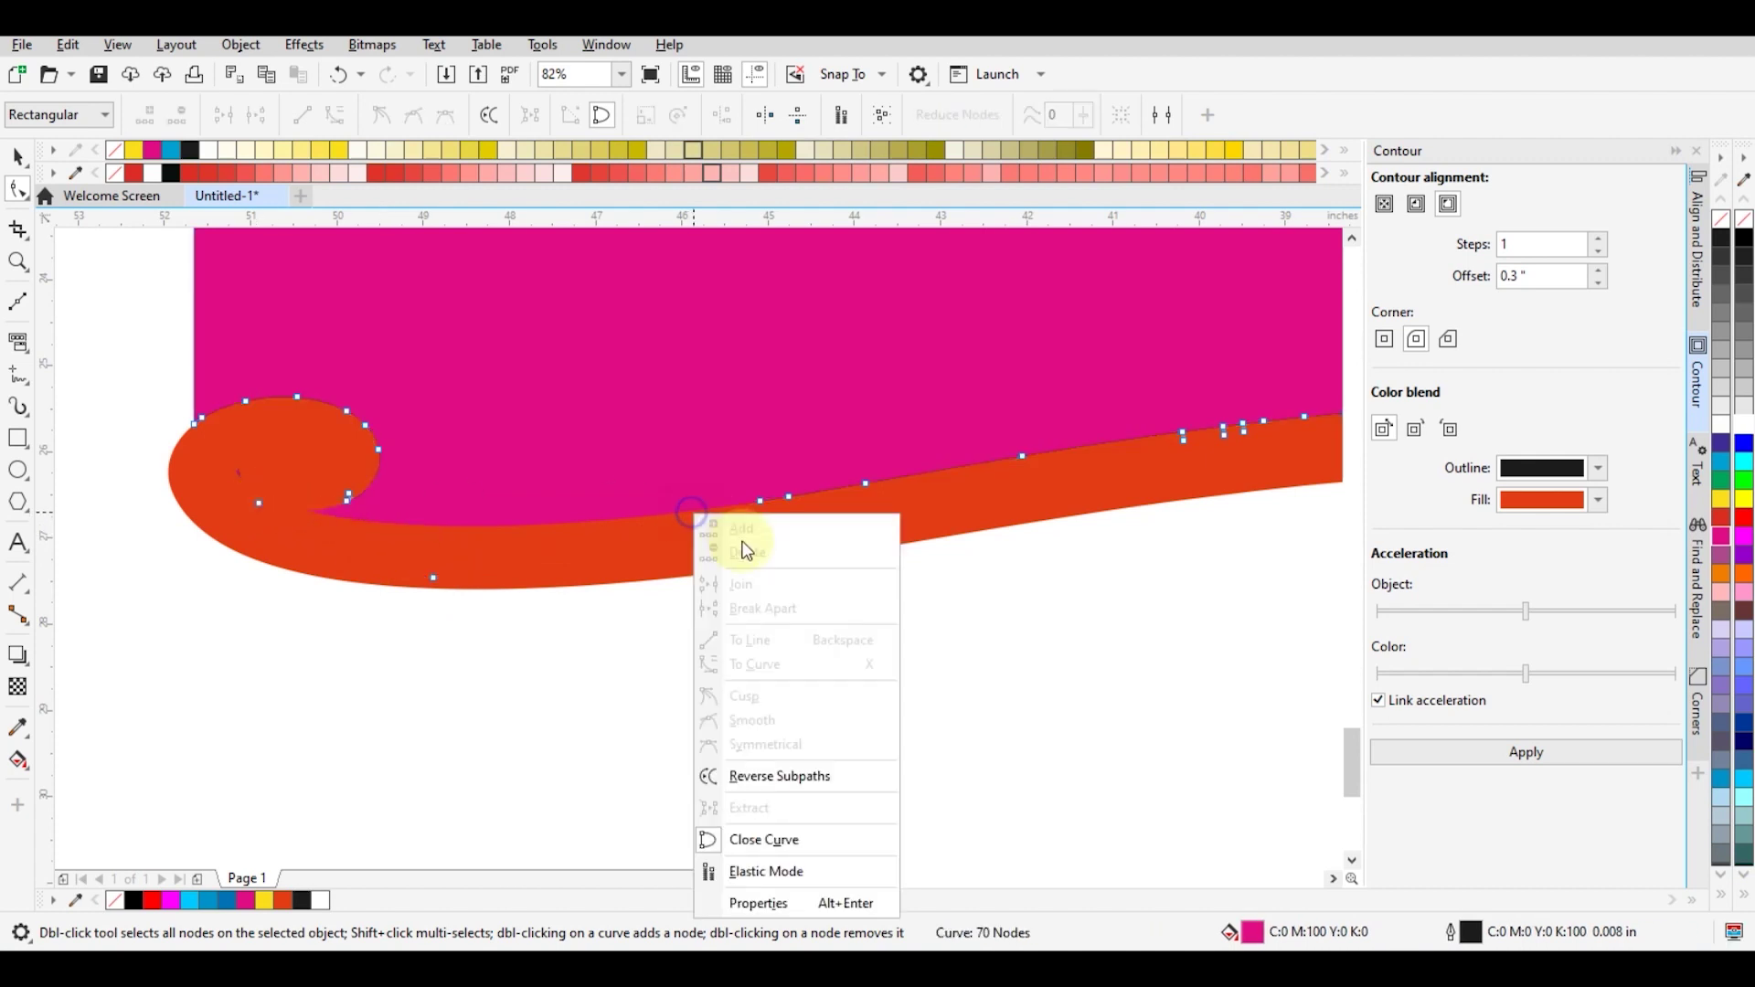
click(802, 452)
Reshape the nodes at the panel's lower-right corner to fill the gap between the magenta and the orange contour.
key(z)
right_click(814, 461)
right_click(913, 408)
drag(850, 393, 1139, 541)
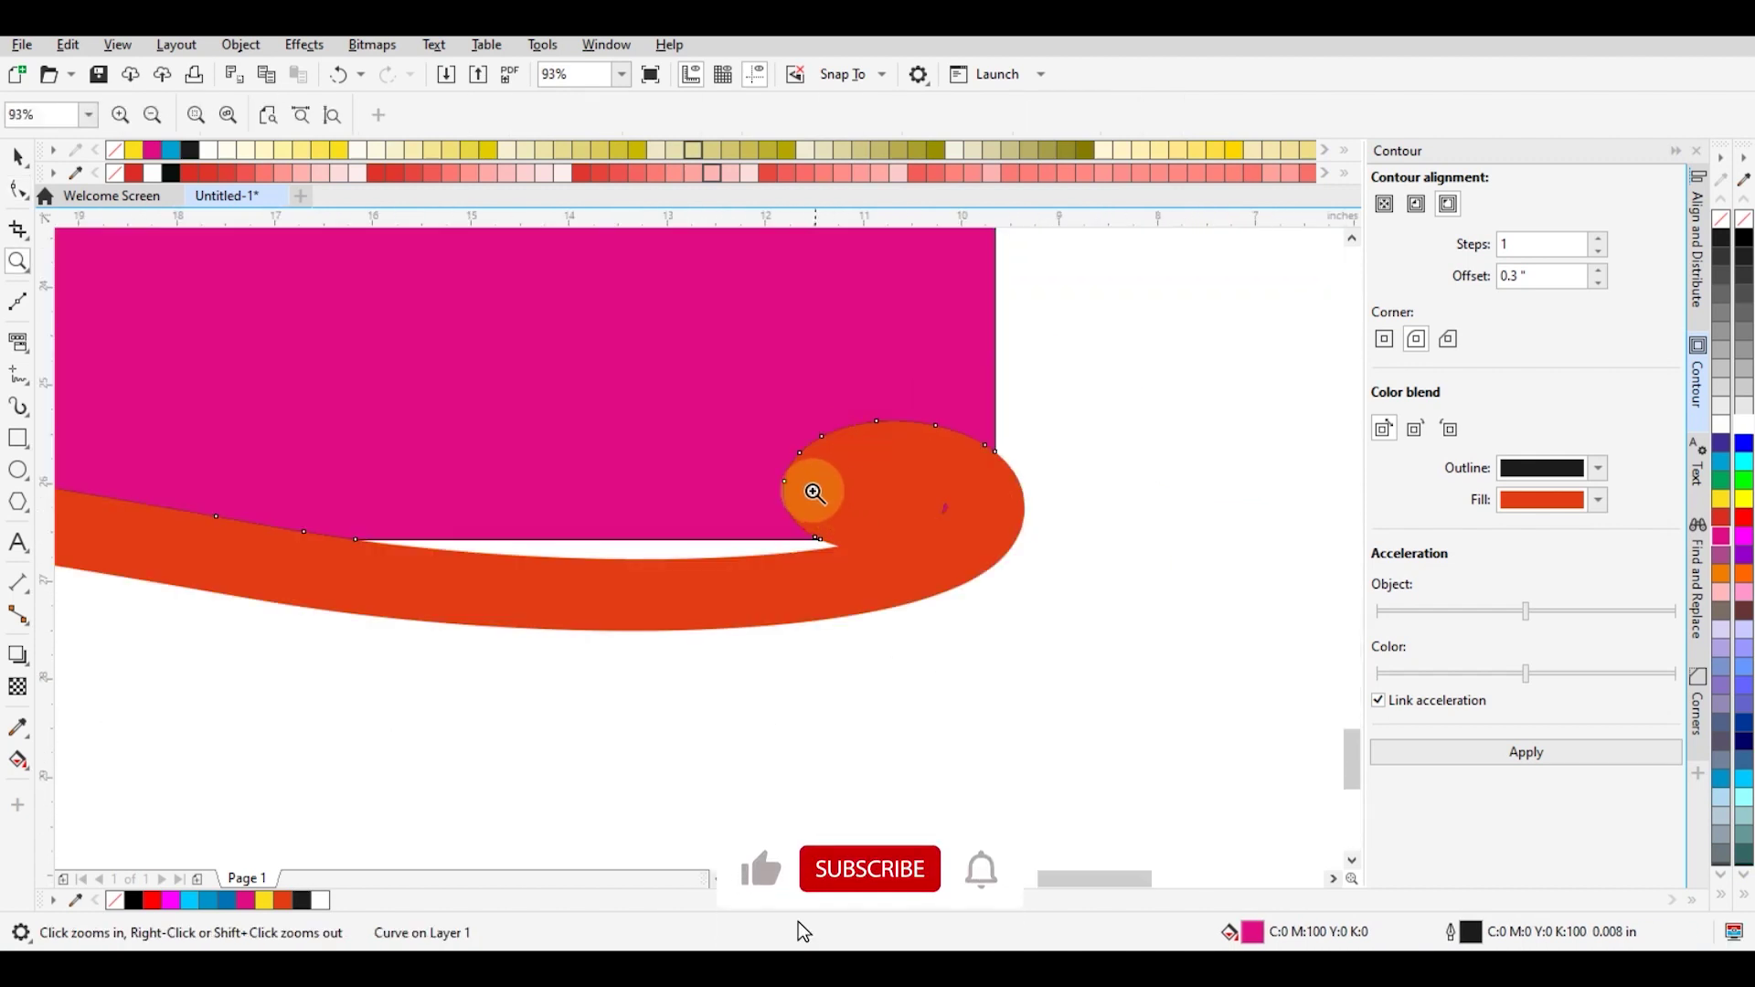
key(F10)
drag(614, 543, 936, 541)
double_click(794, 566)
key(z)
right_click(979, 502)
key(space)
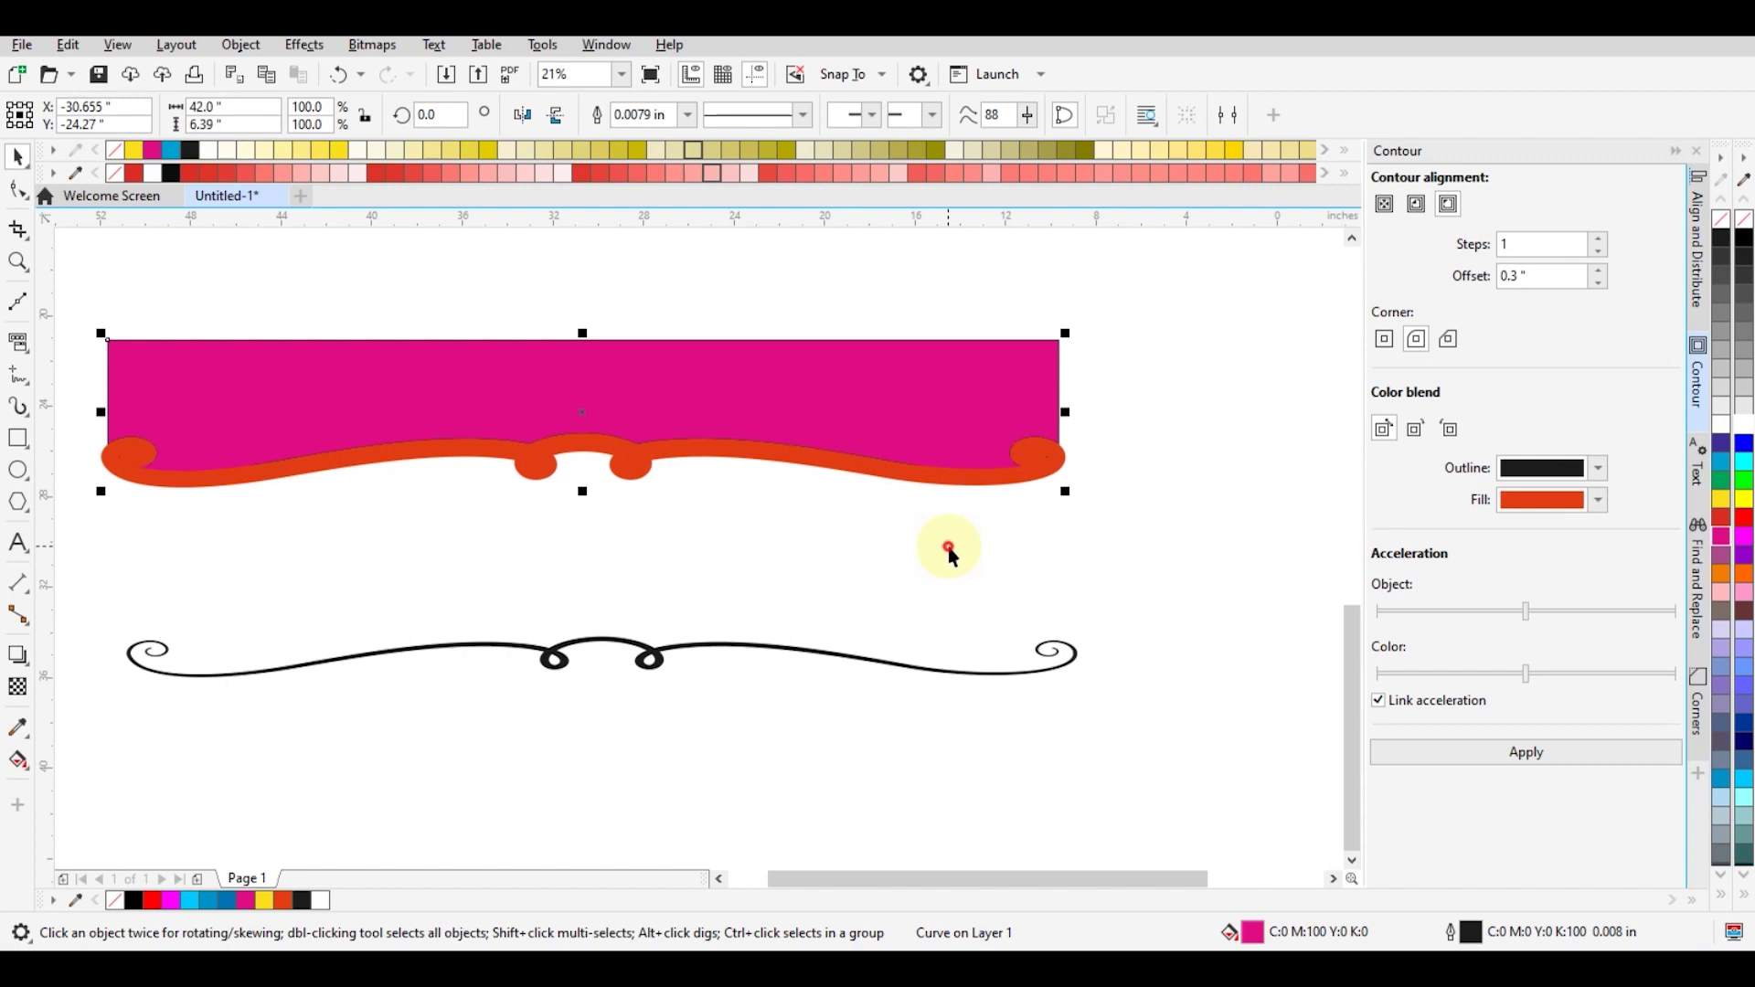
Weld the magenta panel to the orange contour and move the black divider back onto the panel's lower edge.
shift+click(958, 485)
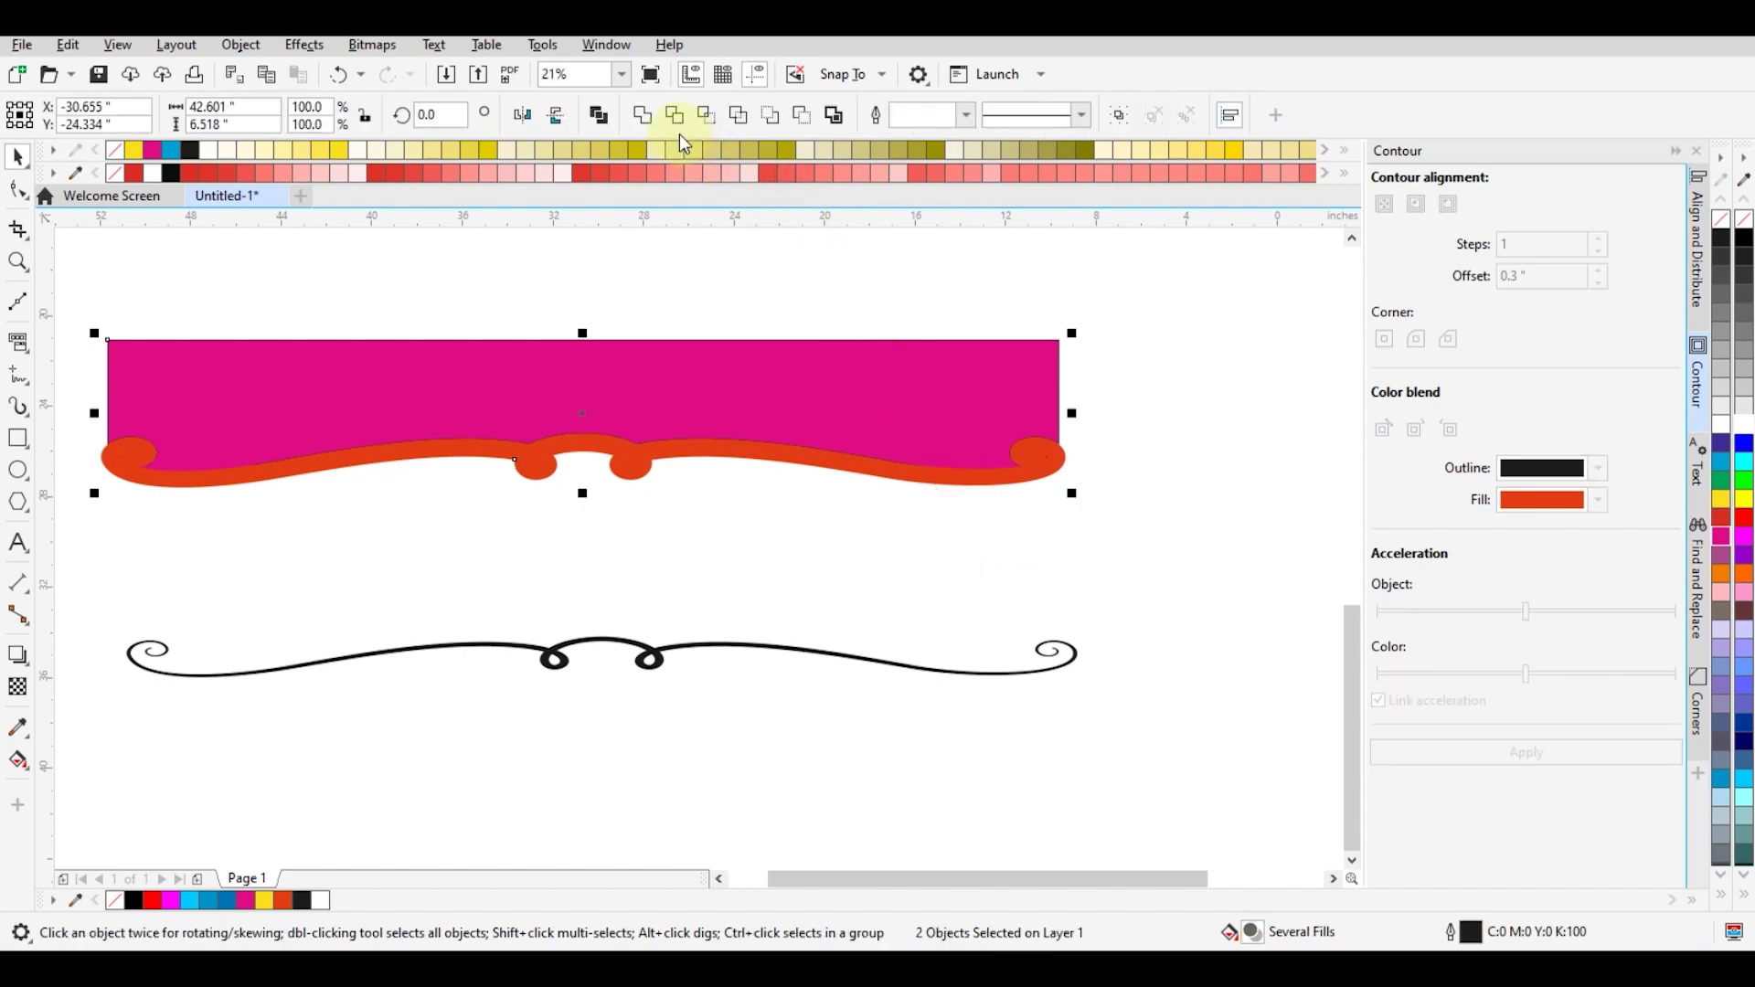
click(796, 403)
drag(650, 646, 639, 450)
Fill the welded panel with blue and the looped divider with yellow.
click(1744, 445)
drag(1117, 531, 124, 429)
right_click(1744, 503)
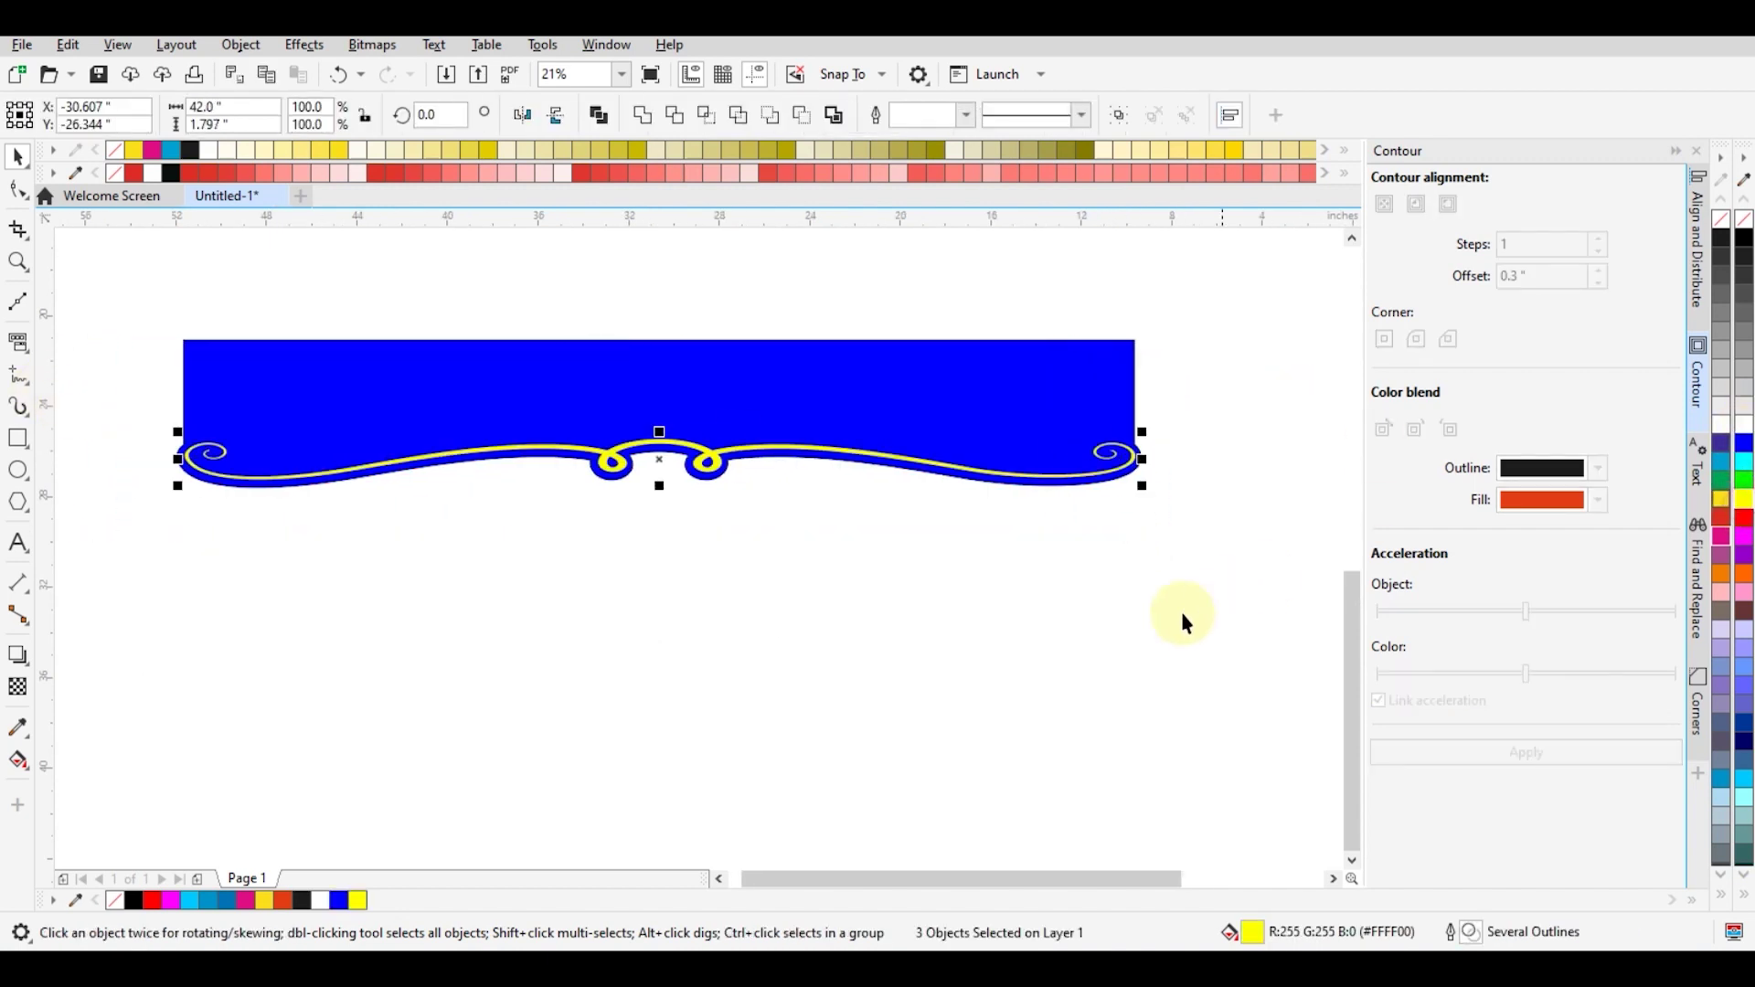
Move the blue panel with its divider up to sit just below the third magenta panel, and collapse the contour settings.
key(z)
right_click(847, 600)
key(space)
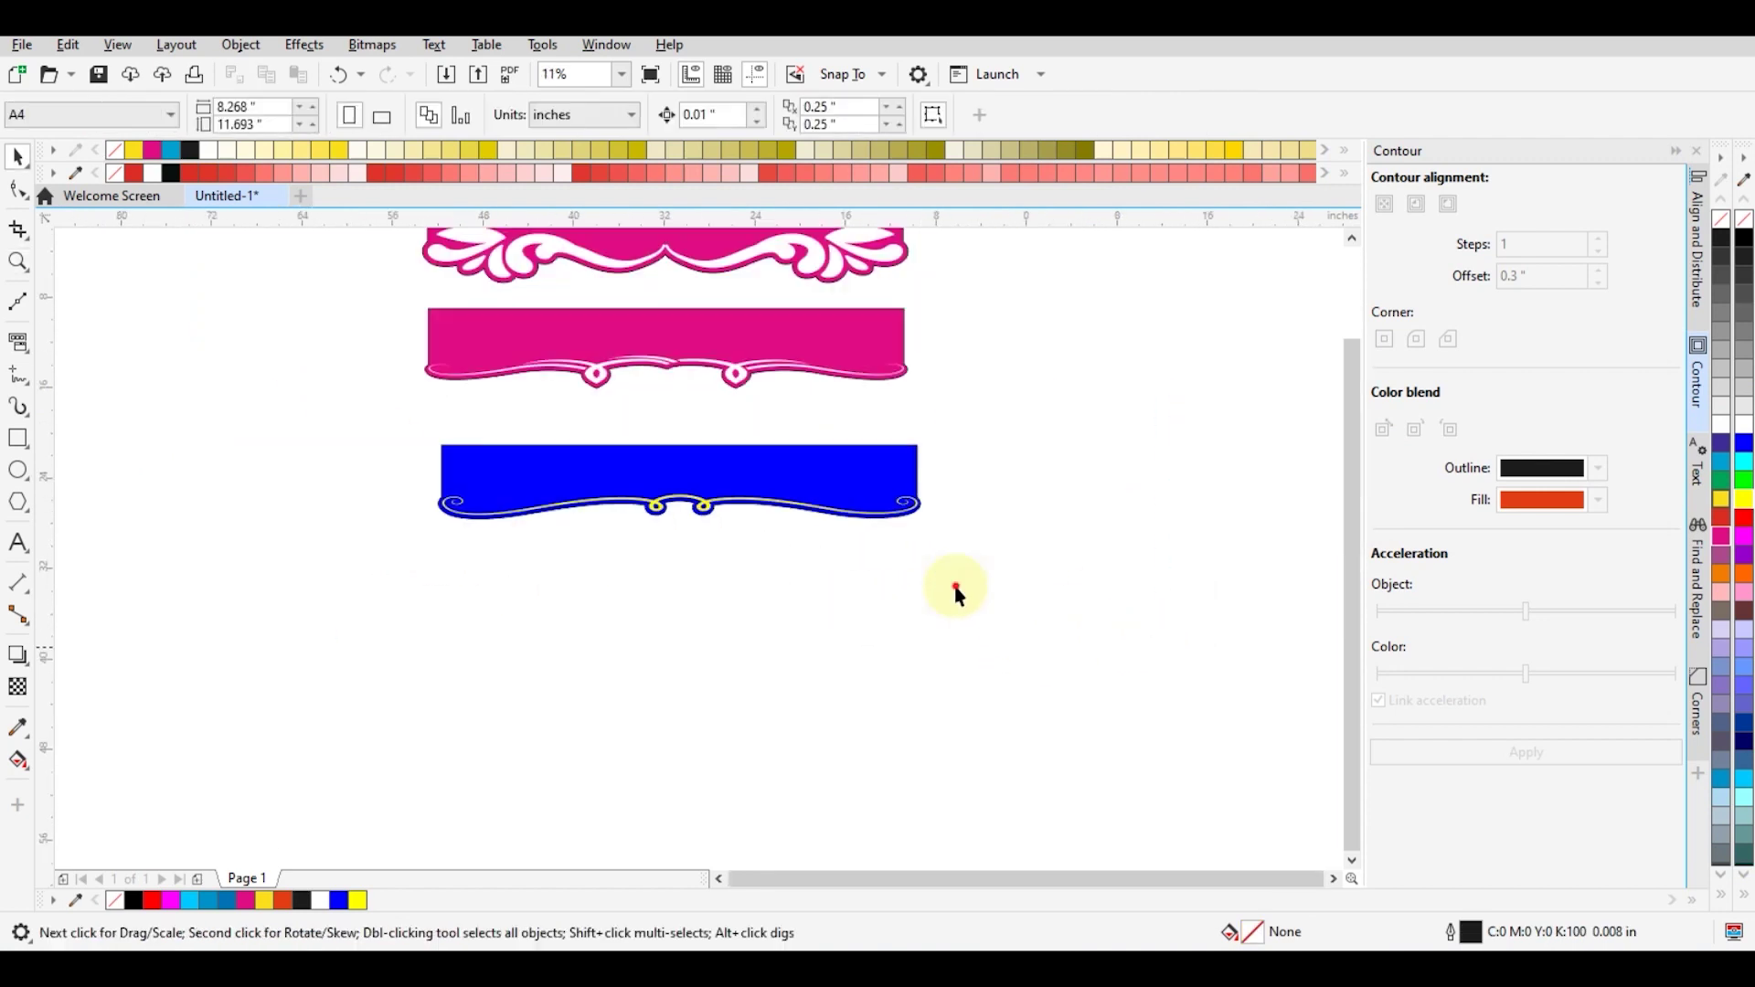
drag(298, 411, 297, 410)
drag(706, 484, 706, 447)
click(869, 608)
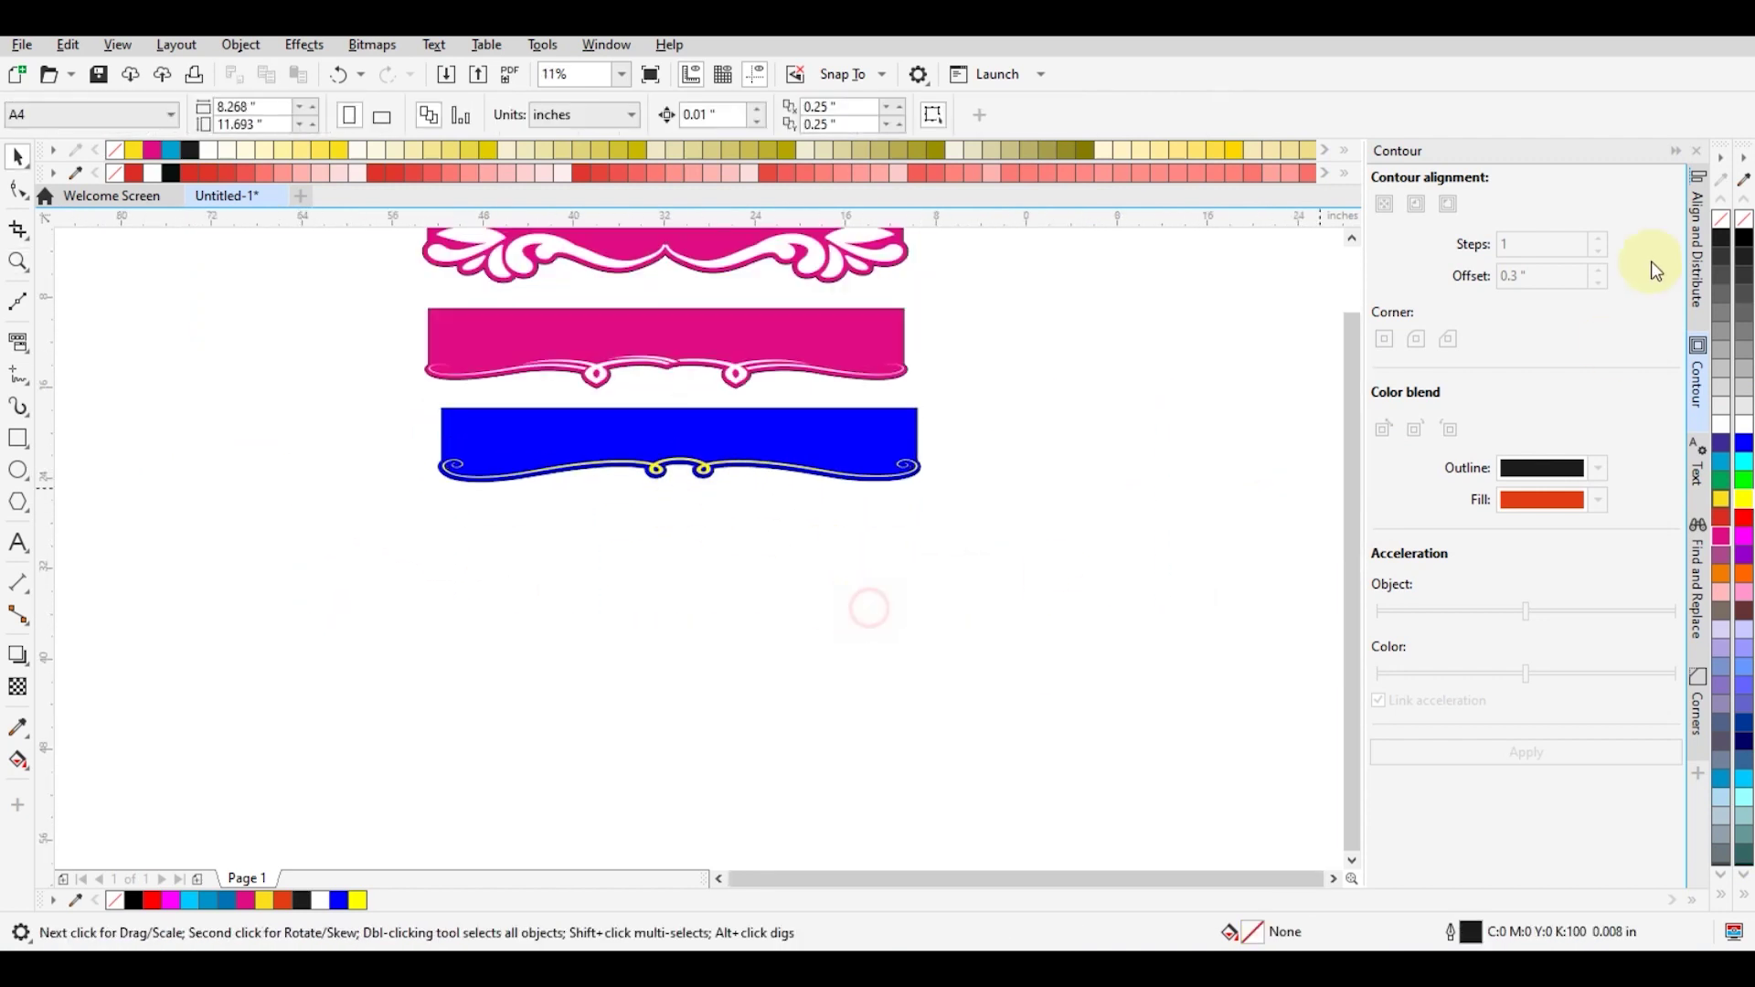
click(1674, 154)
key(F3)
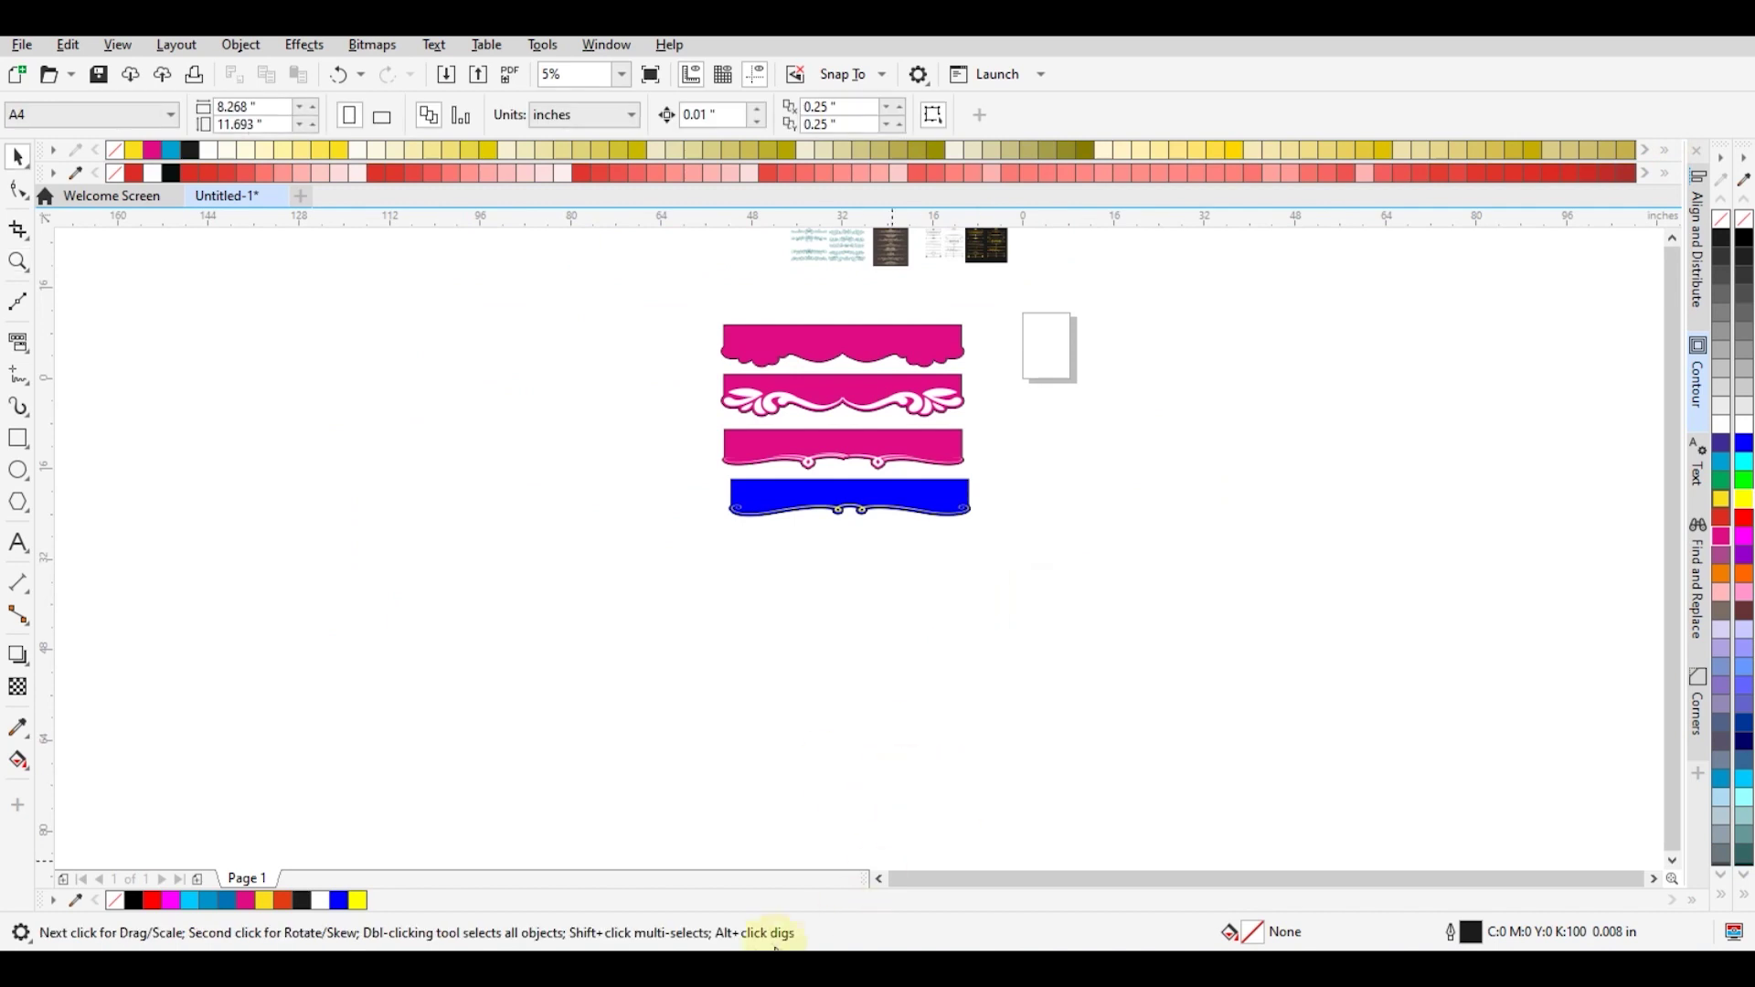
Switch to Chrome, close the opened divider set on Freepik and search the site for "splatter".
click(729, 967)
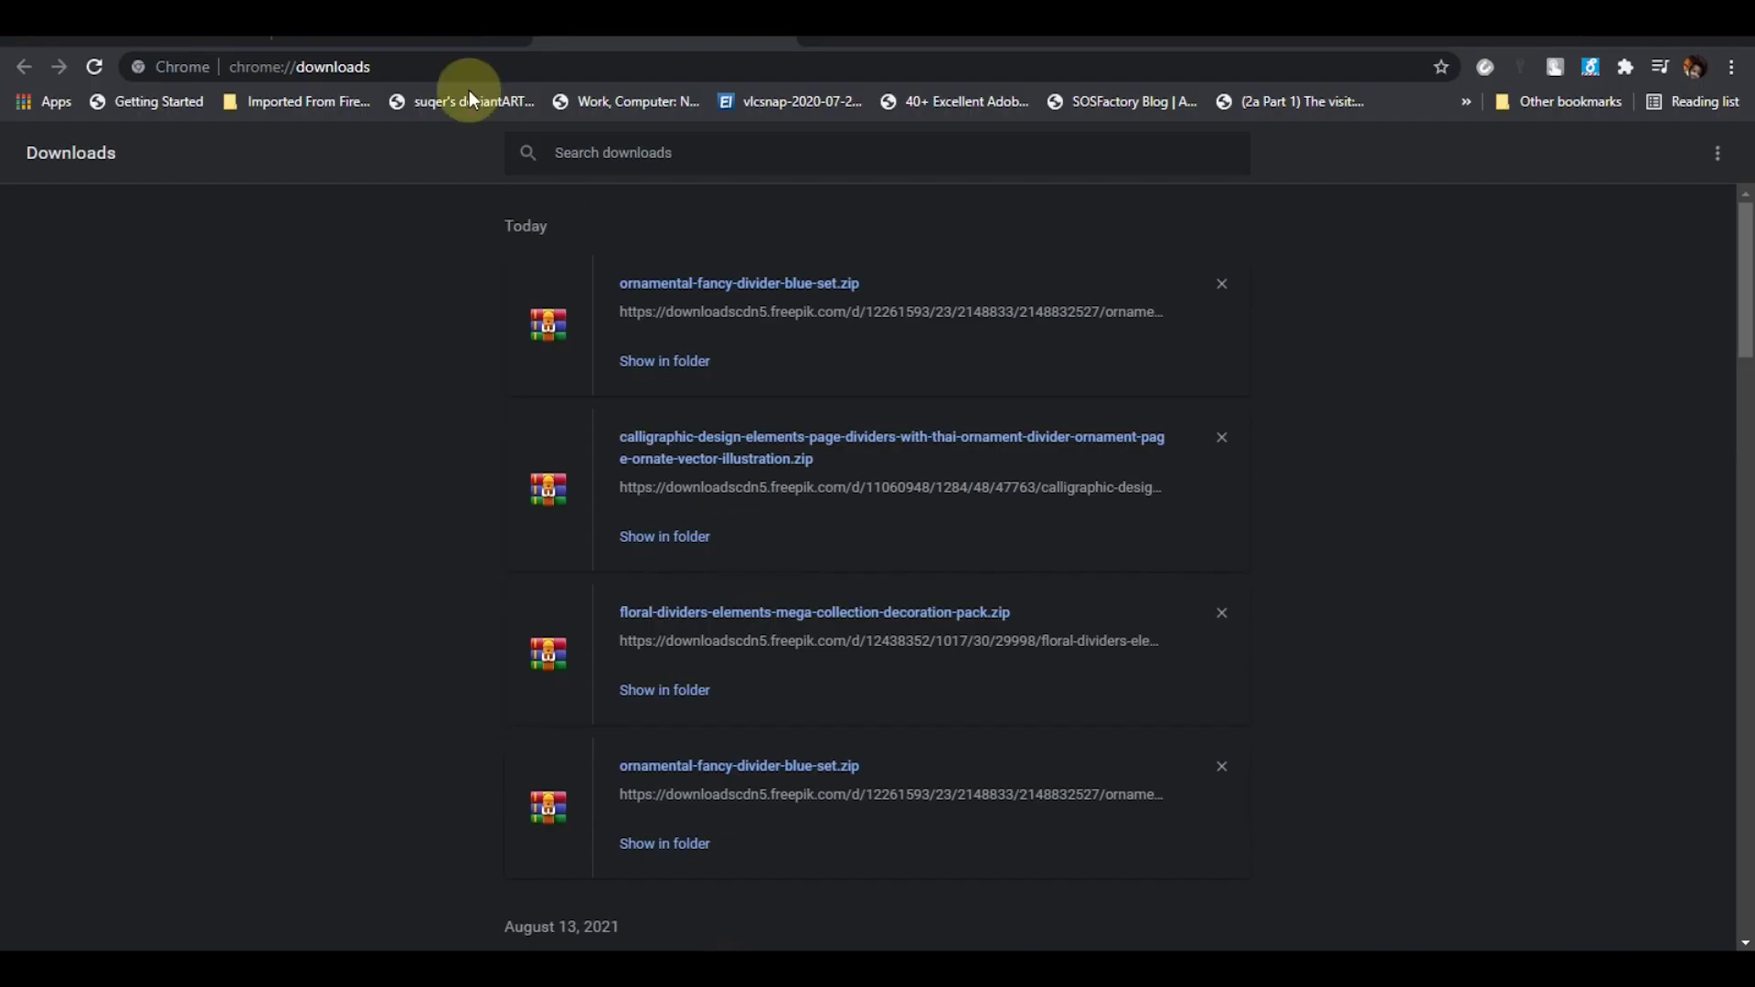
click(393, 42)
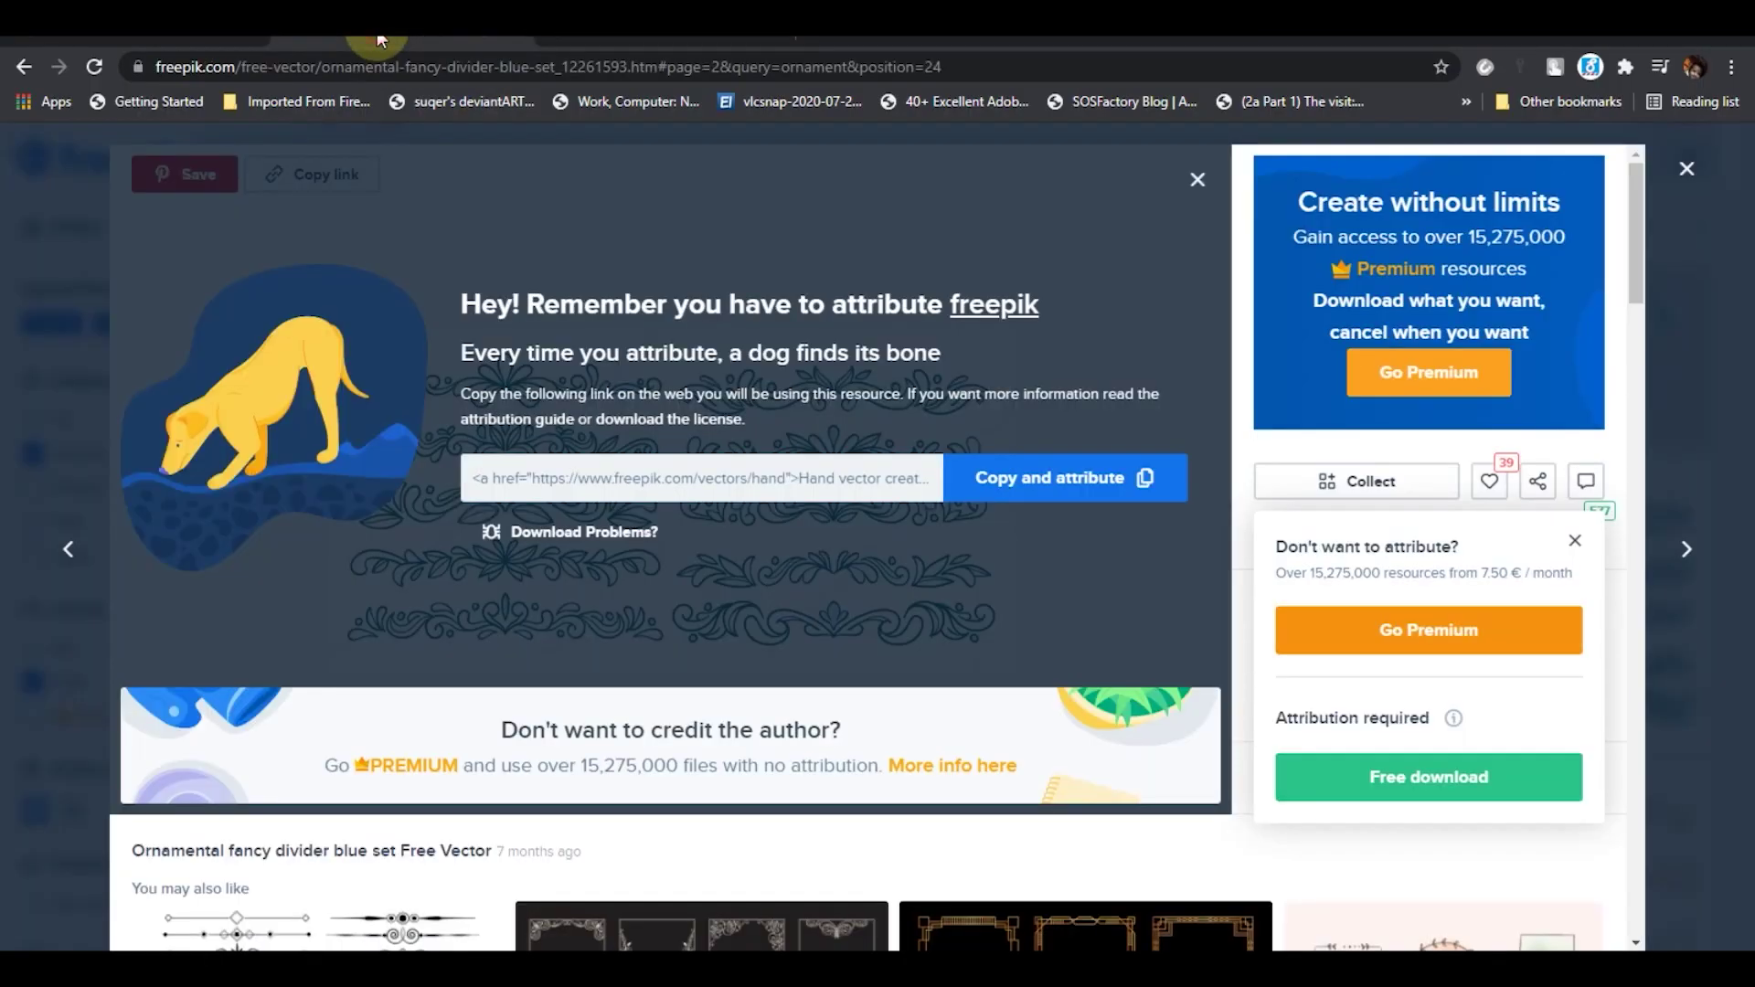
click(1691, 170)
click(1195, 157)
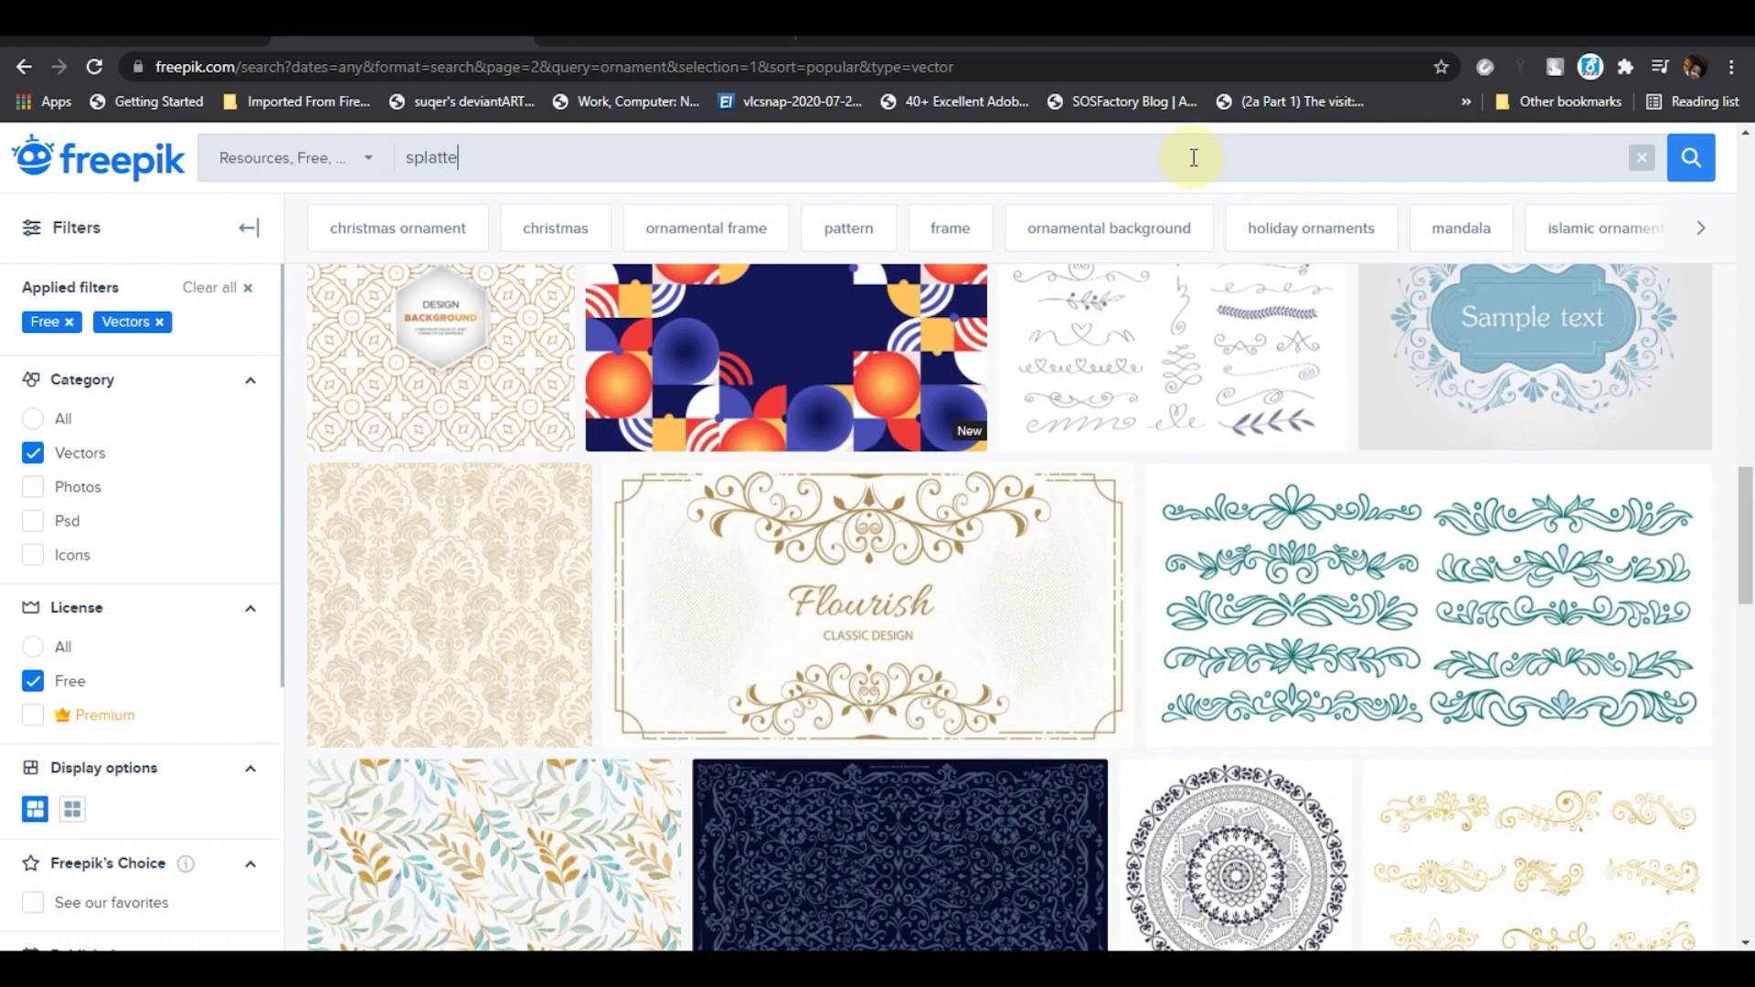
text(splatter)
key(Return)
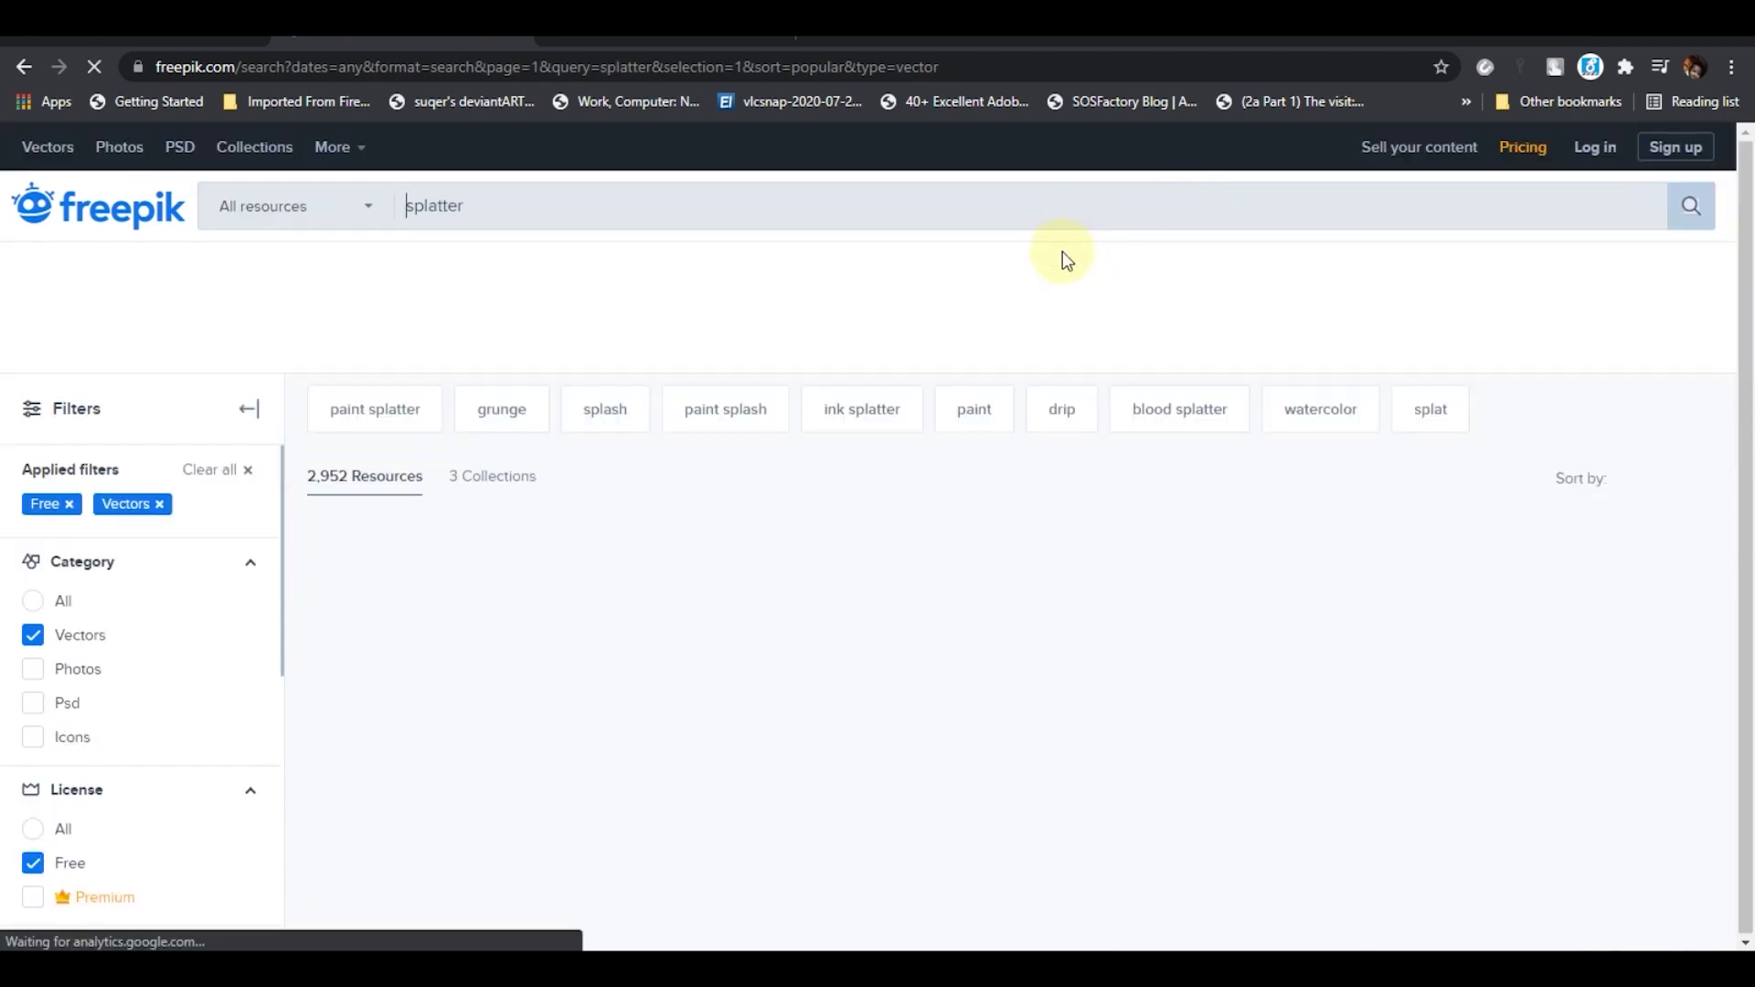
Look through the free splatter vectors on the first results page for a suitable paint-stain set.
scroll(1029, 261, down, 1)
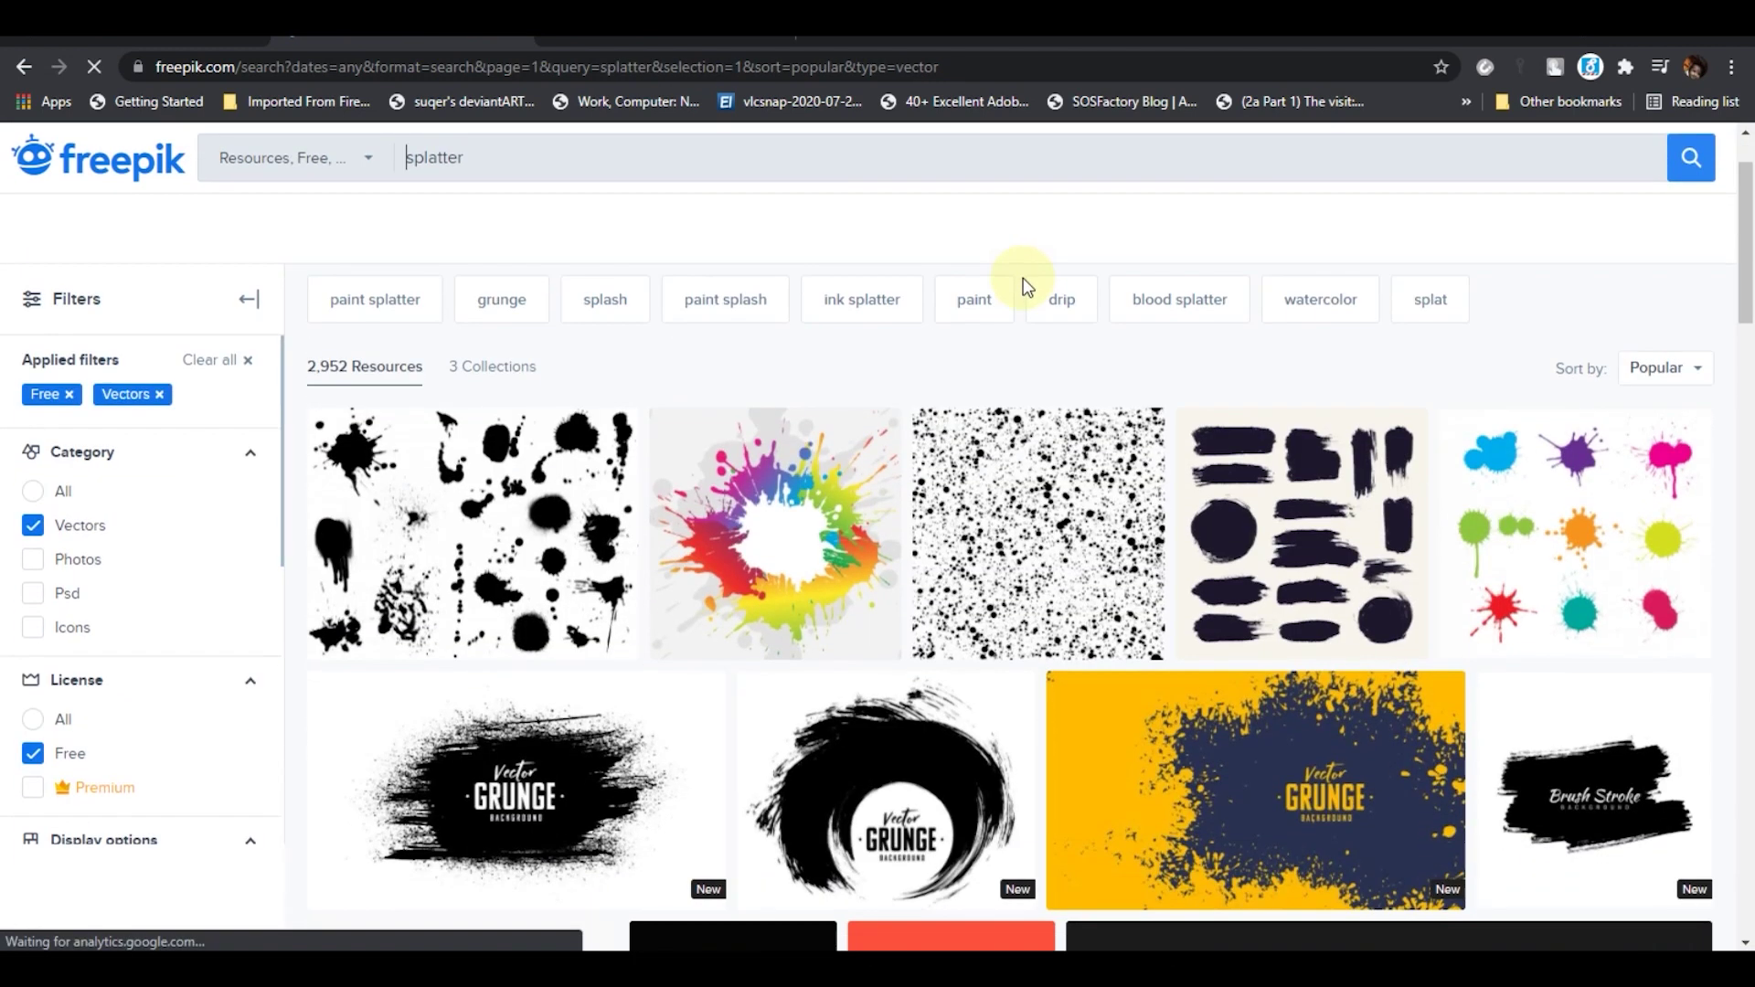
scroll(1021, 277, down, 3)
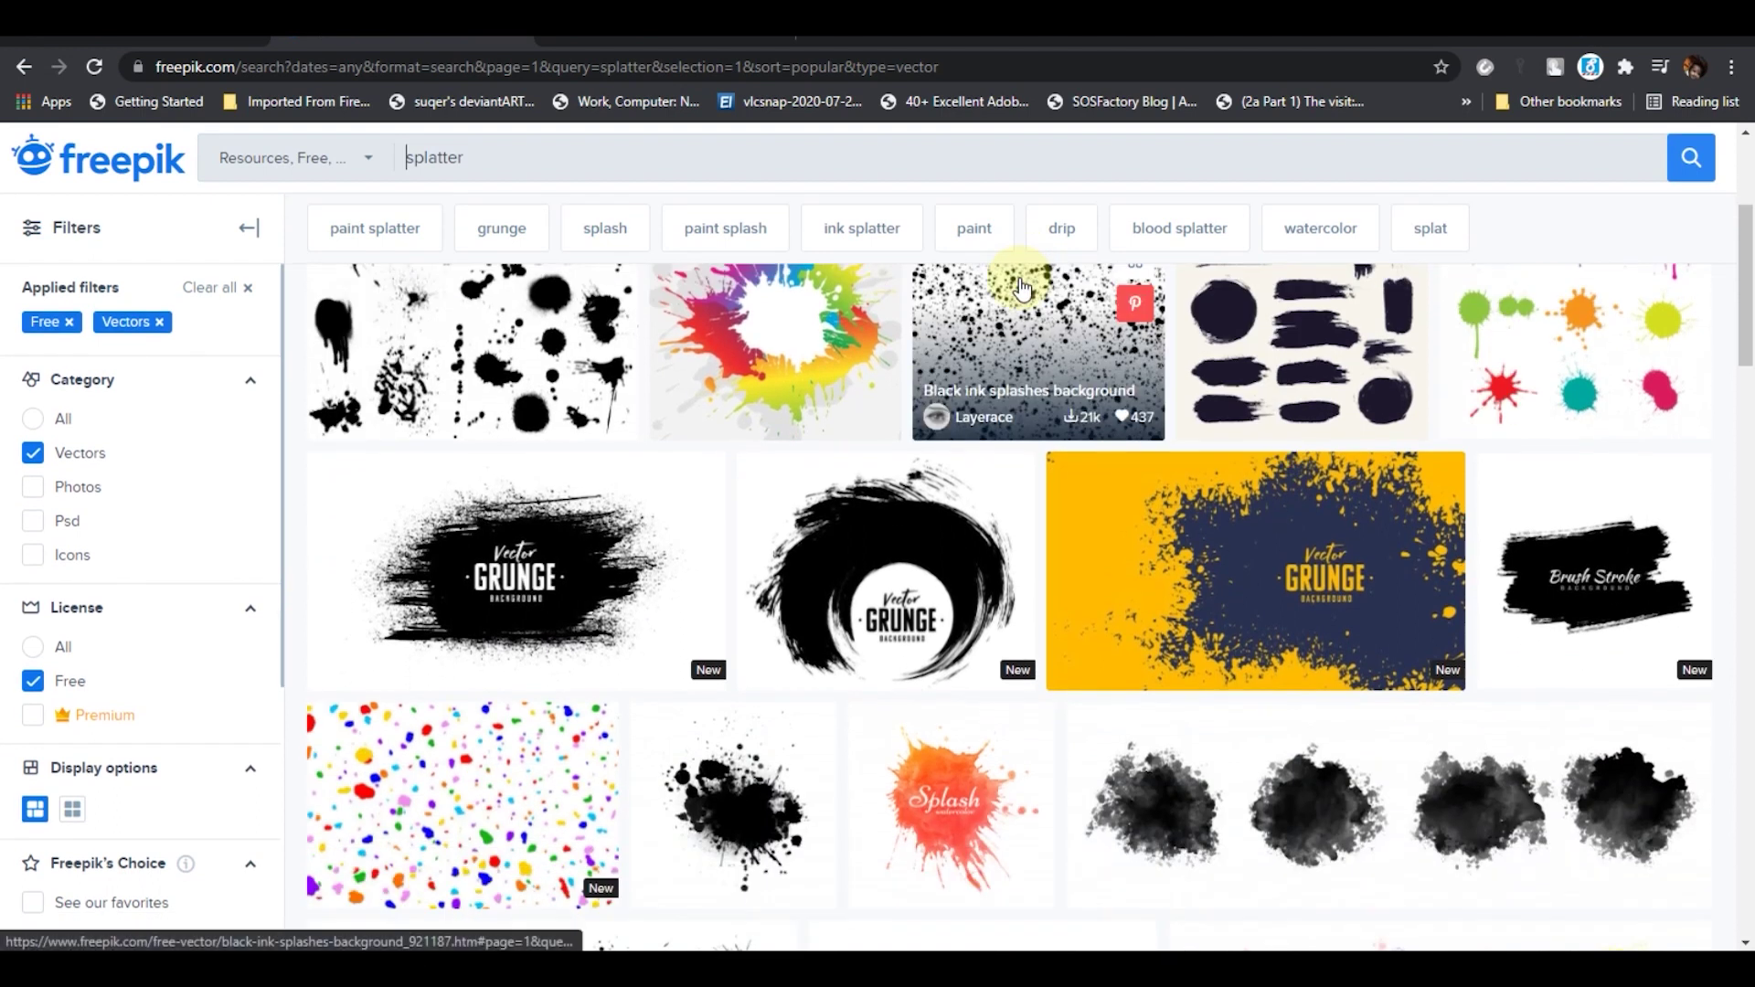
scroll(1058, 291, down, 4)
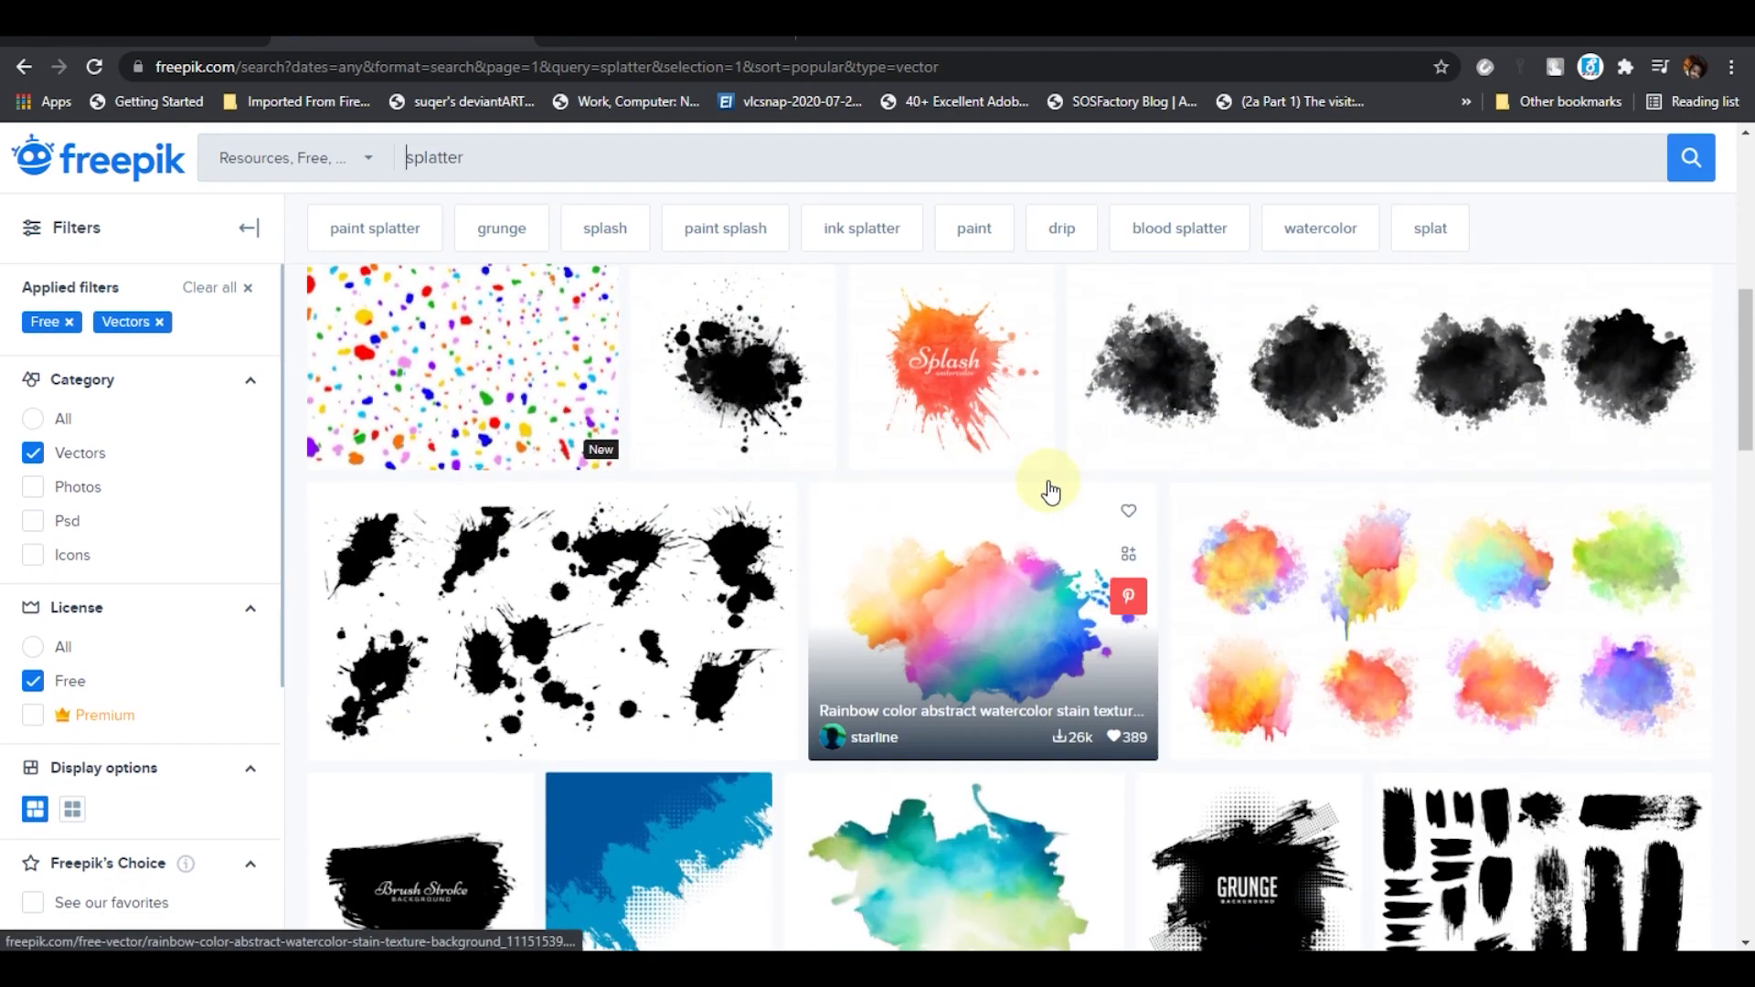
scroll(1015, 576, down, 2)
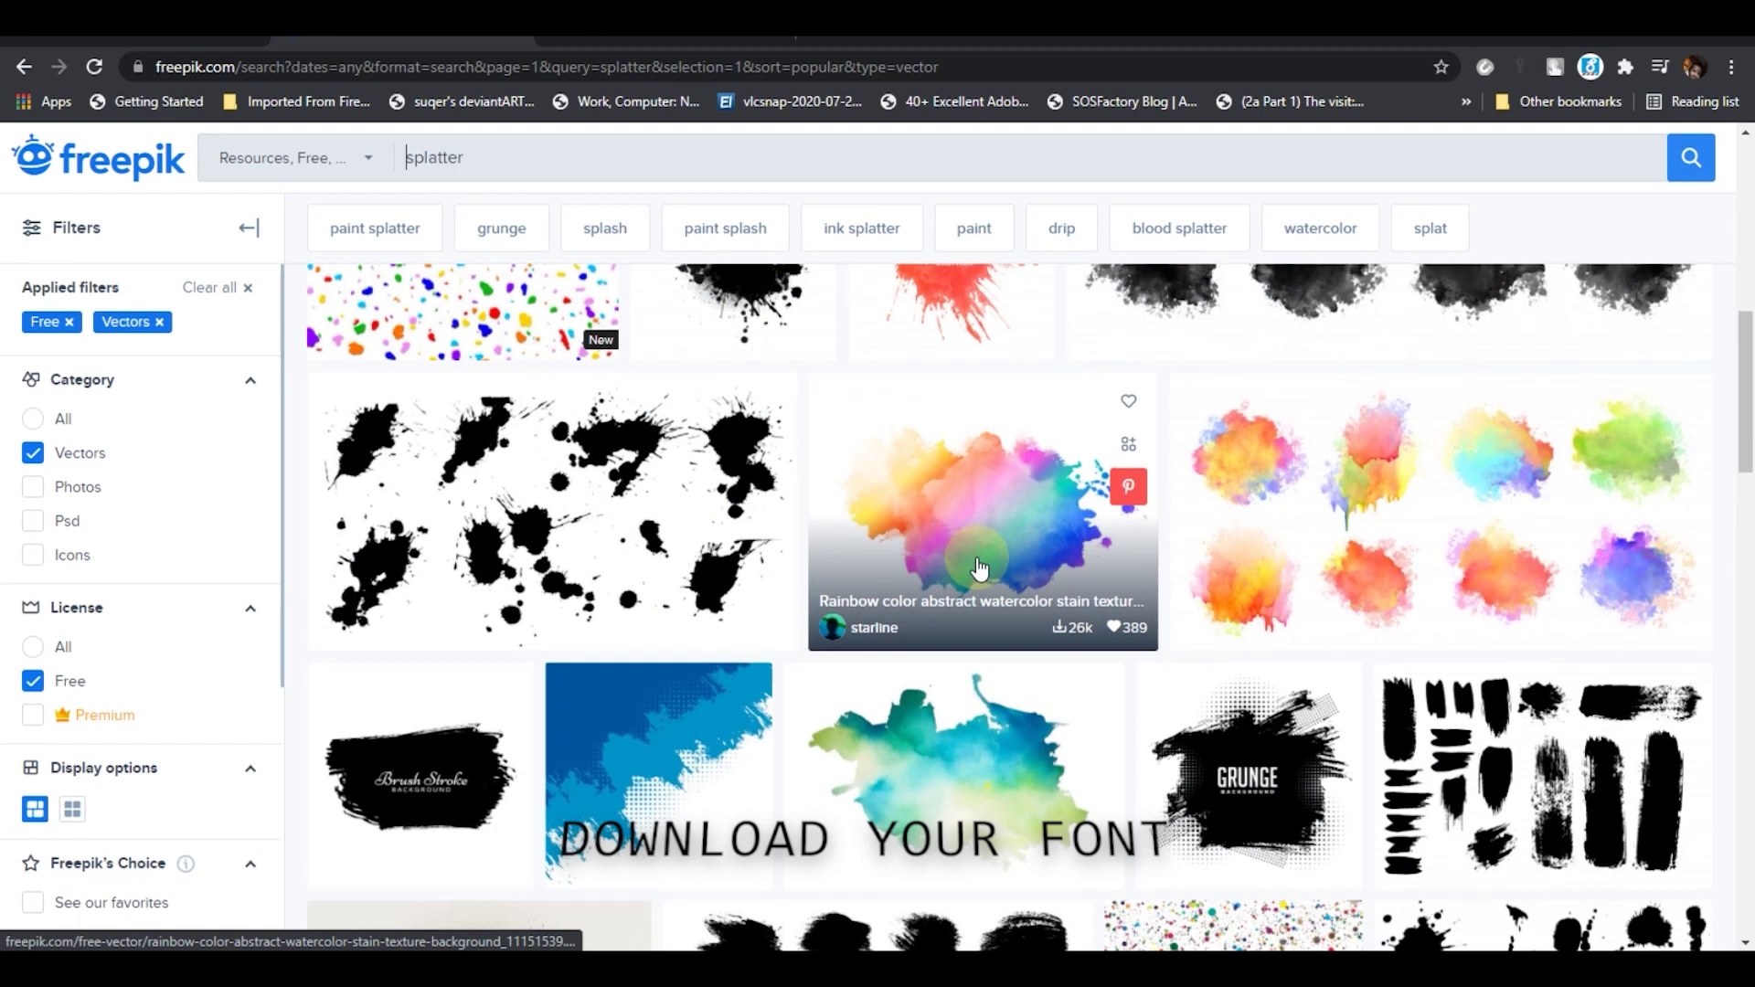
click(996, 560)
scroll(997, 559, down, 5)
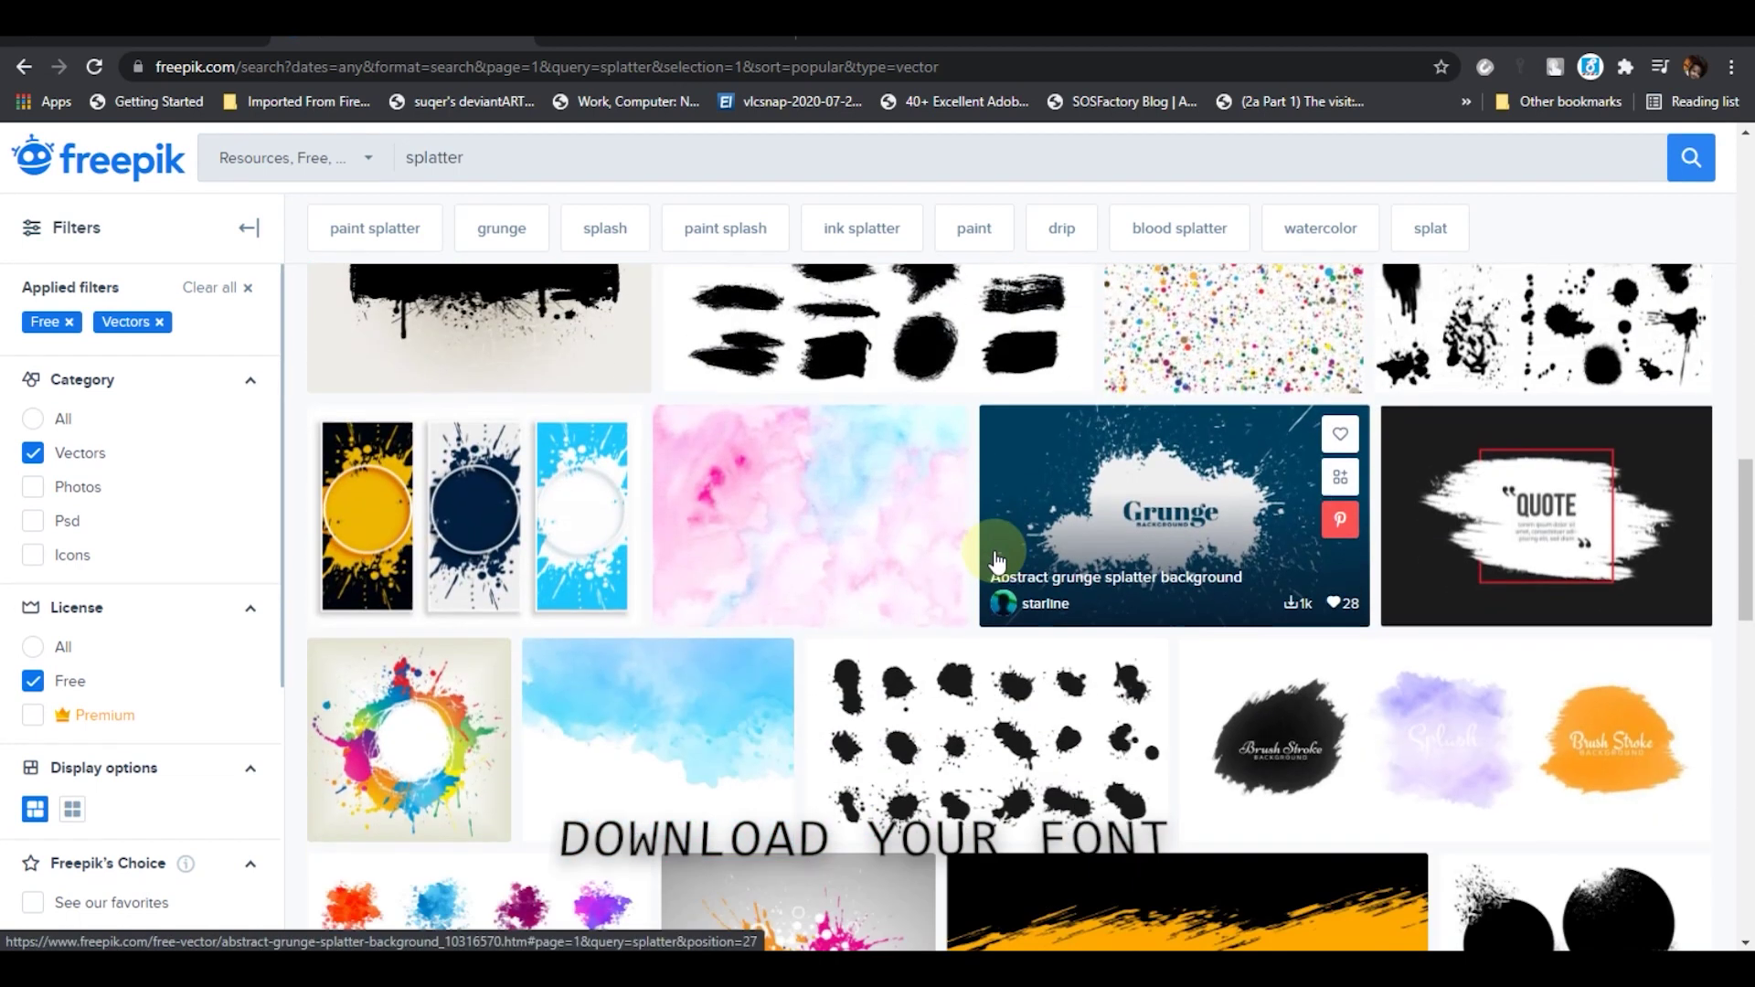
scroll(997, 560, down, 2)
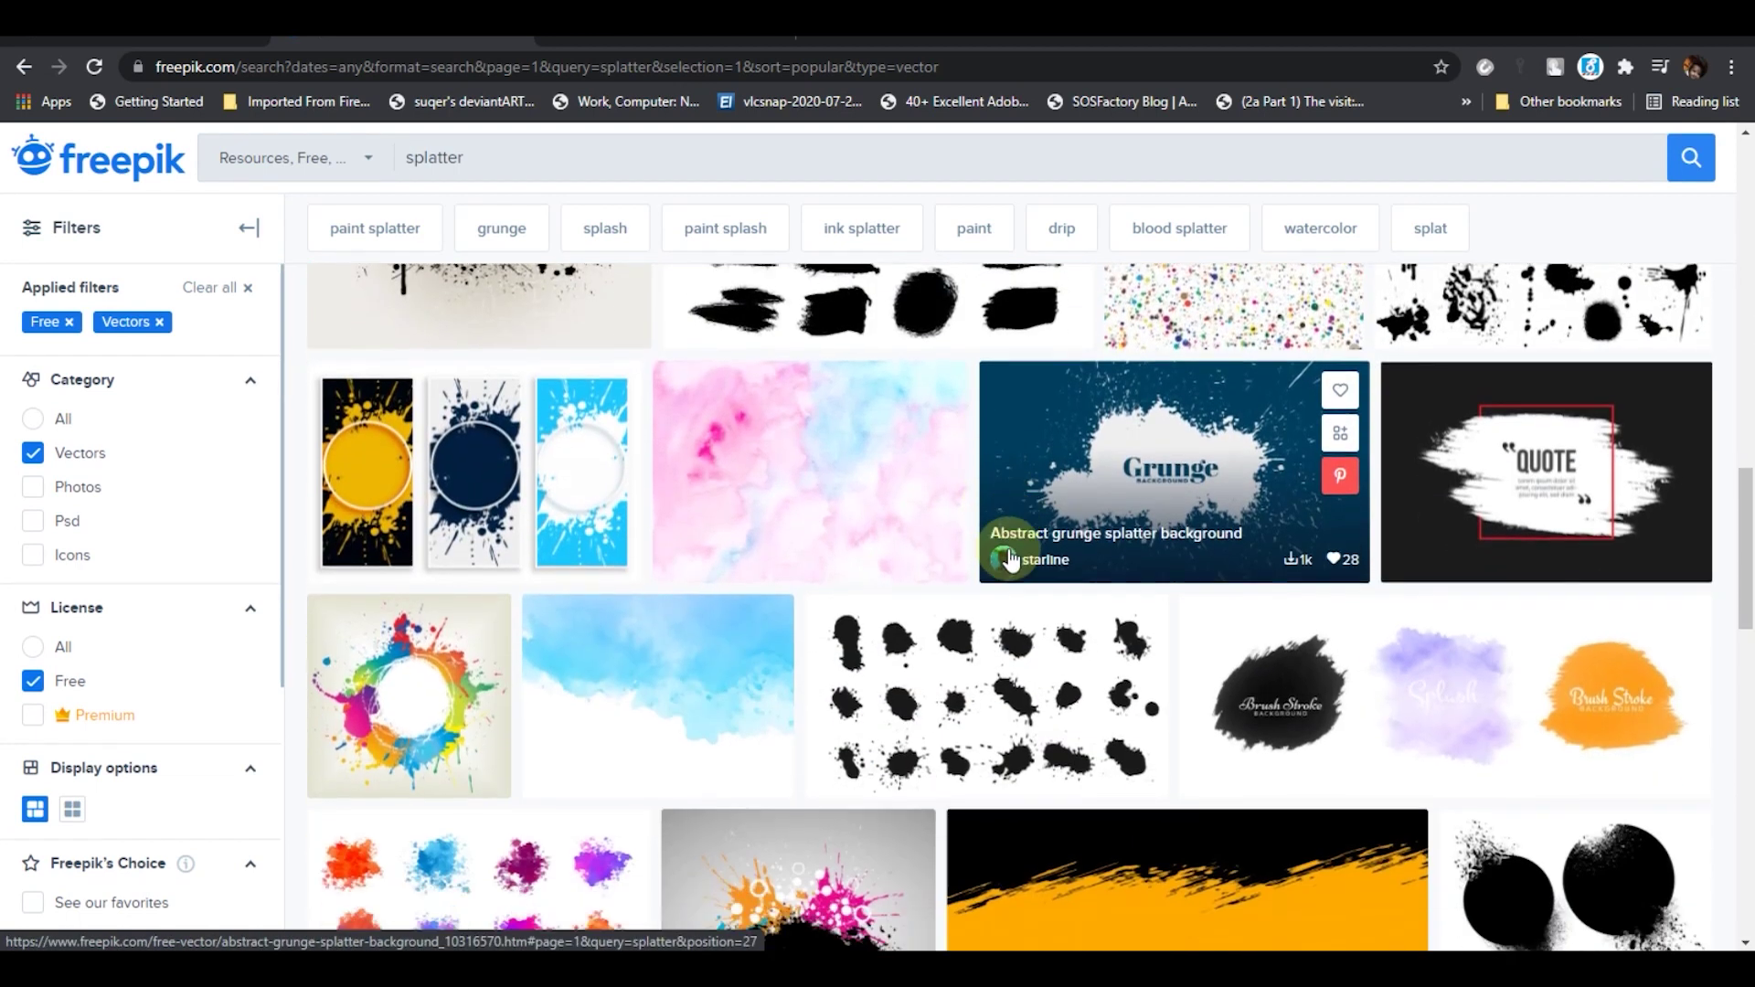
scroll(1011, 559, down, 3)
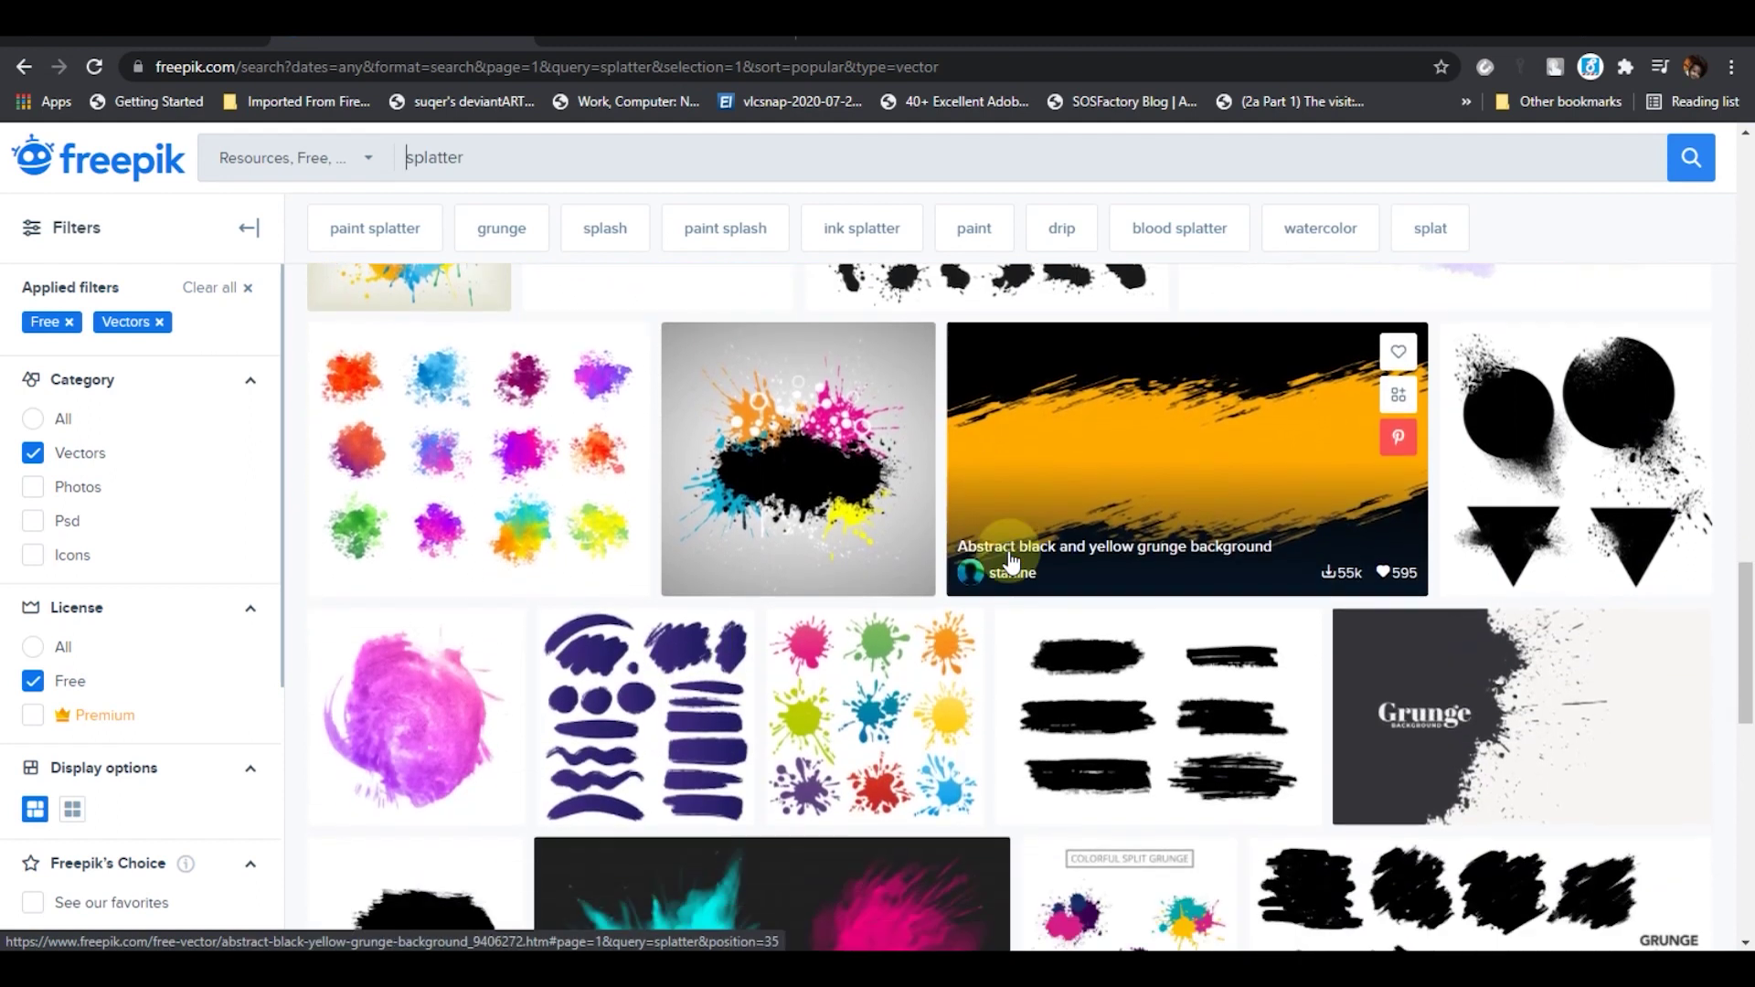
scroll(1011, 561, down, 1)
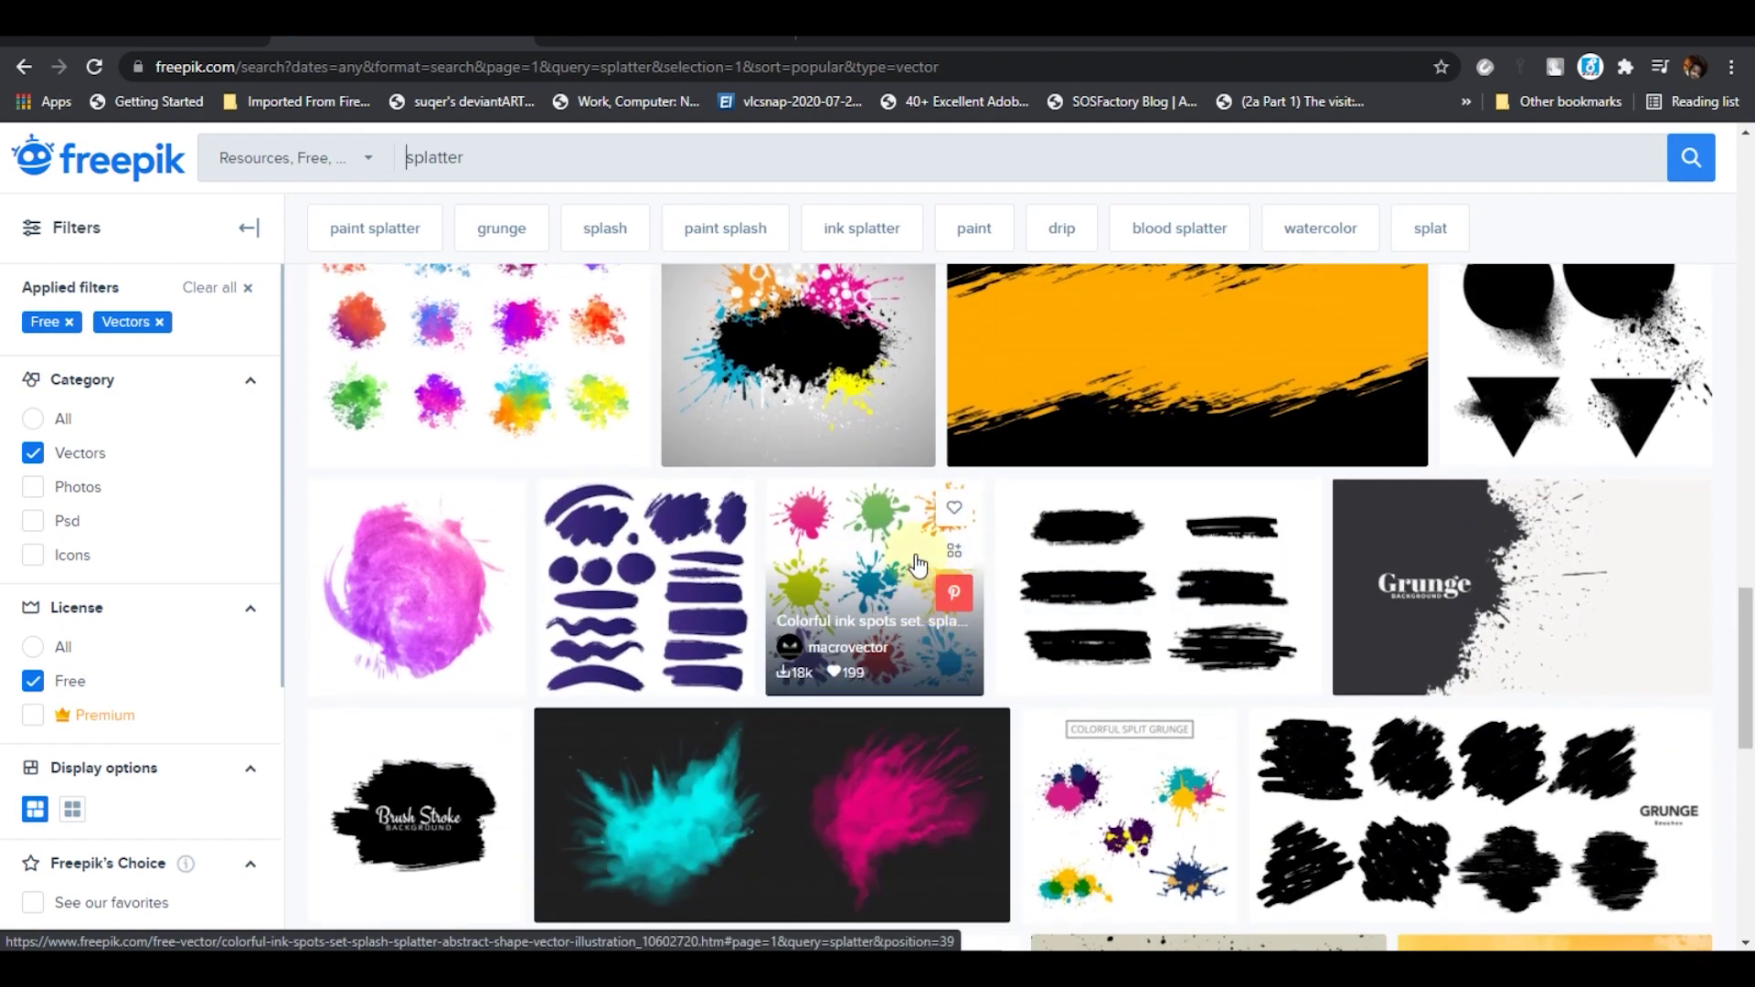
scroll(857, 585, down, 3)
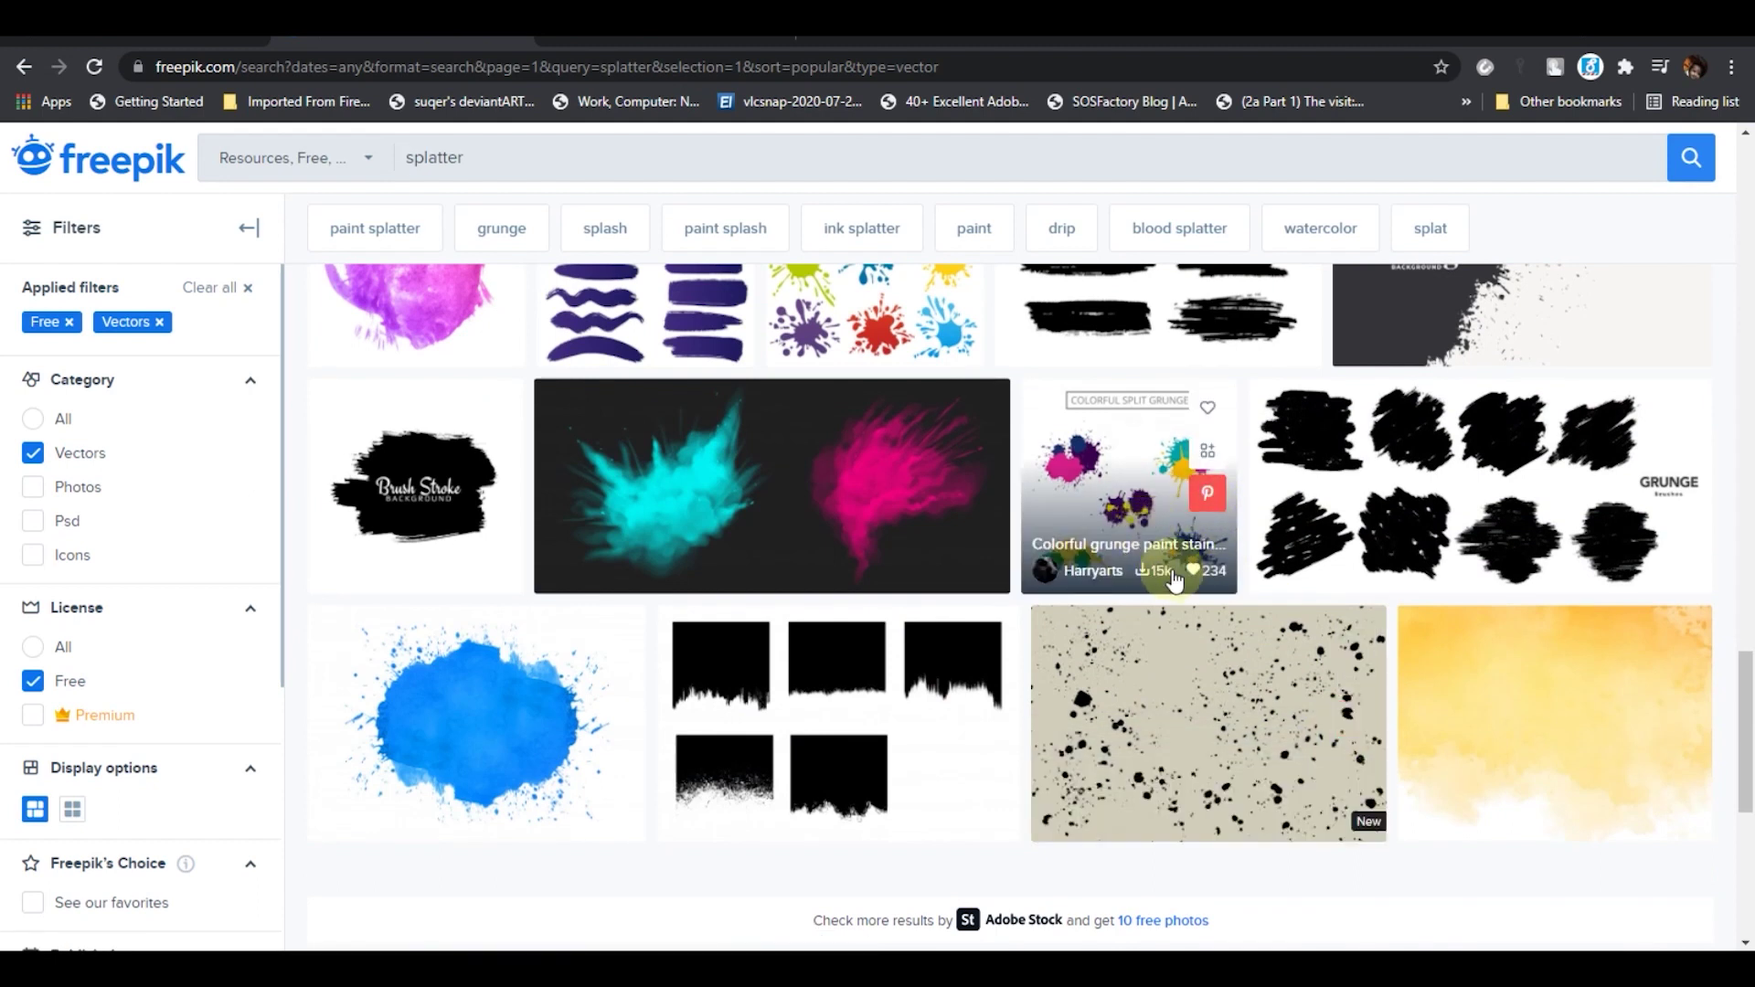
Open the Colorful grunge paint stain set and save its free download as colorful-grunge-paint-stain-set.zip on New Volume (F:).
click(1174, 578)
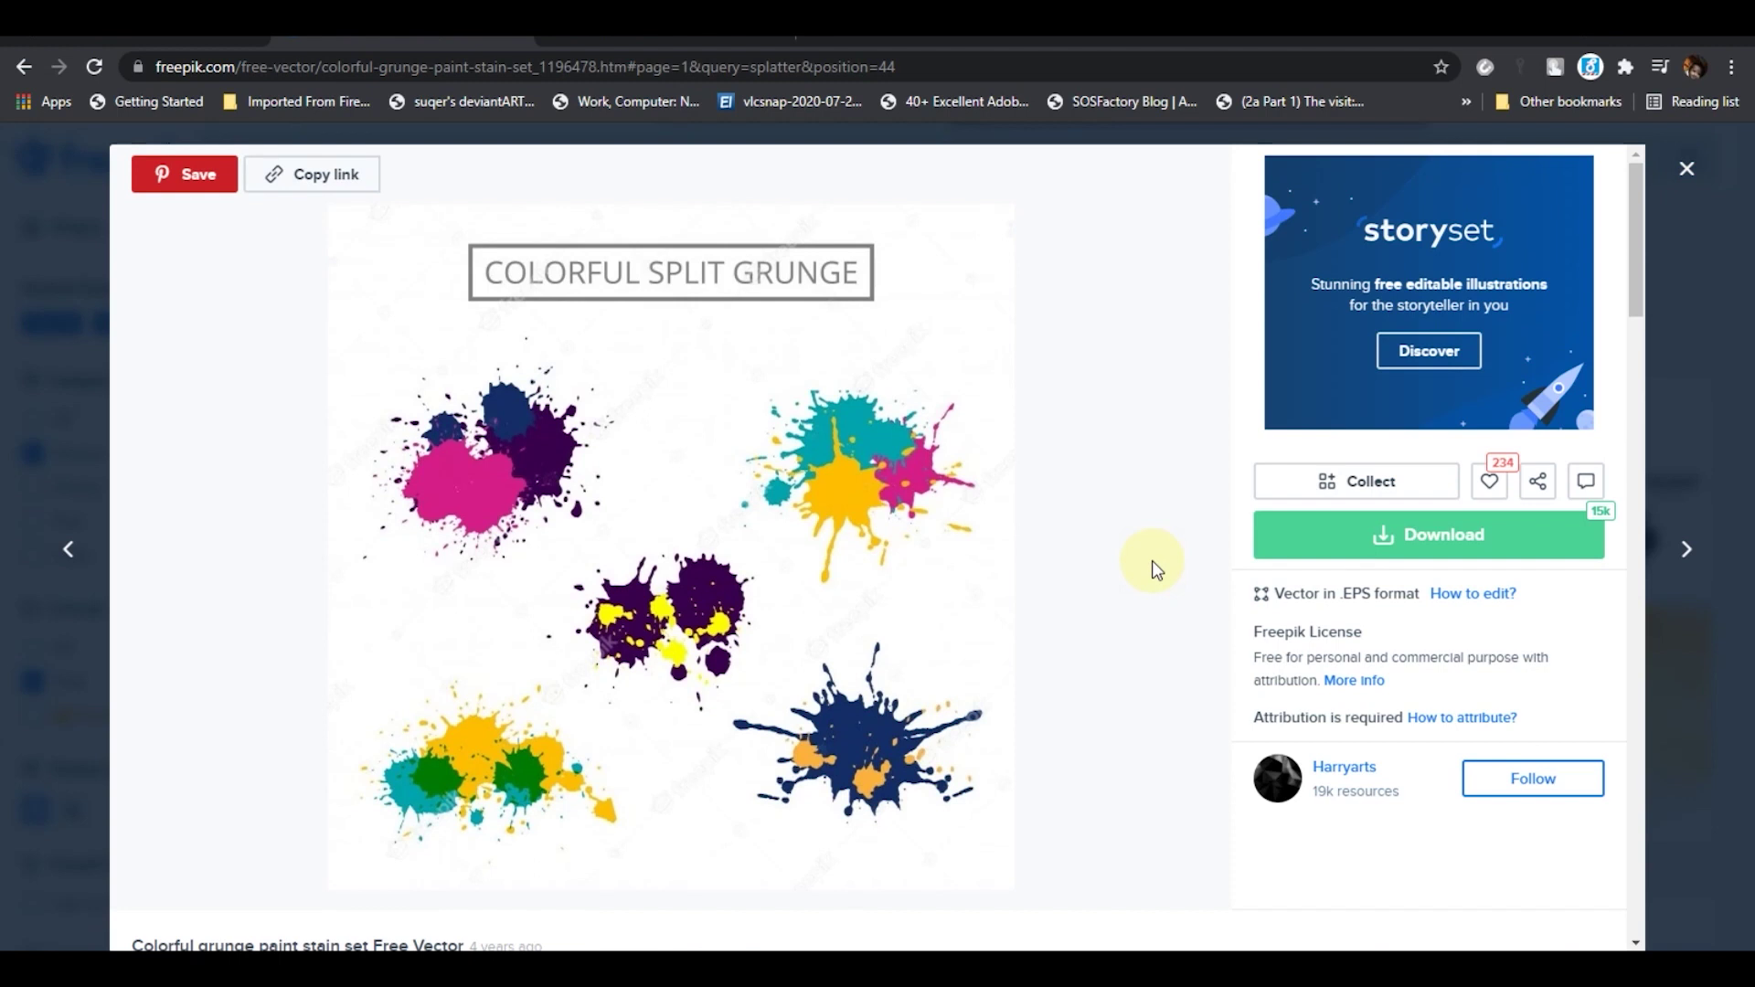
click(1446, 537)
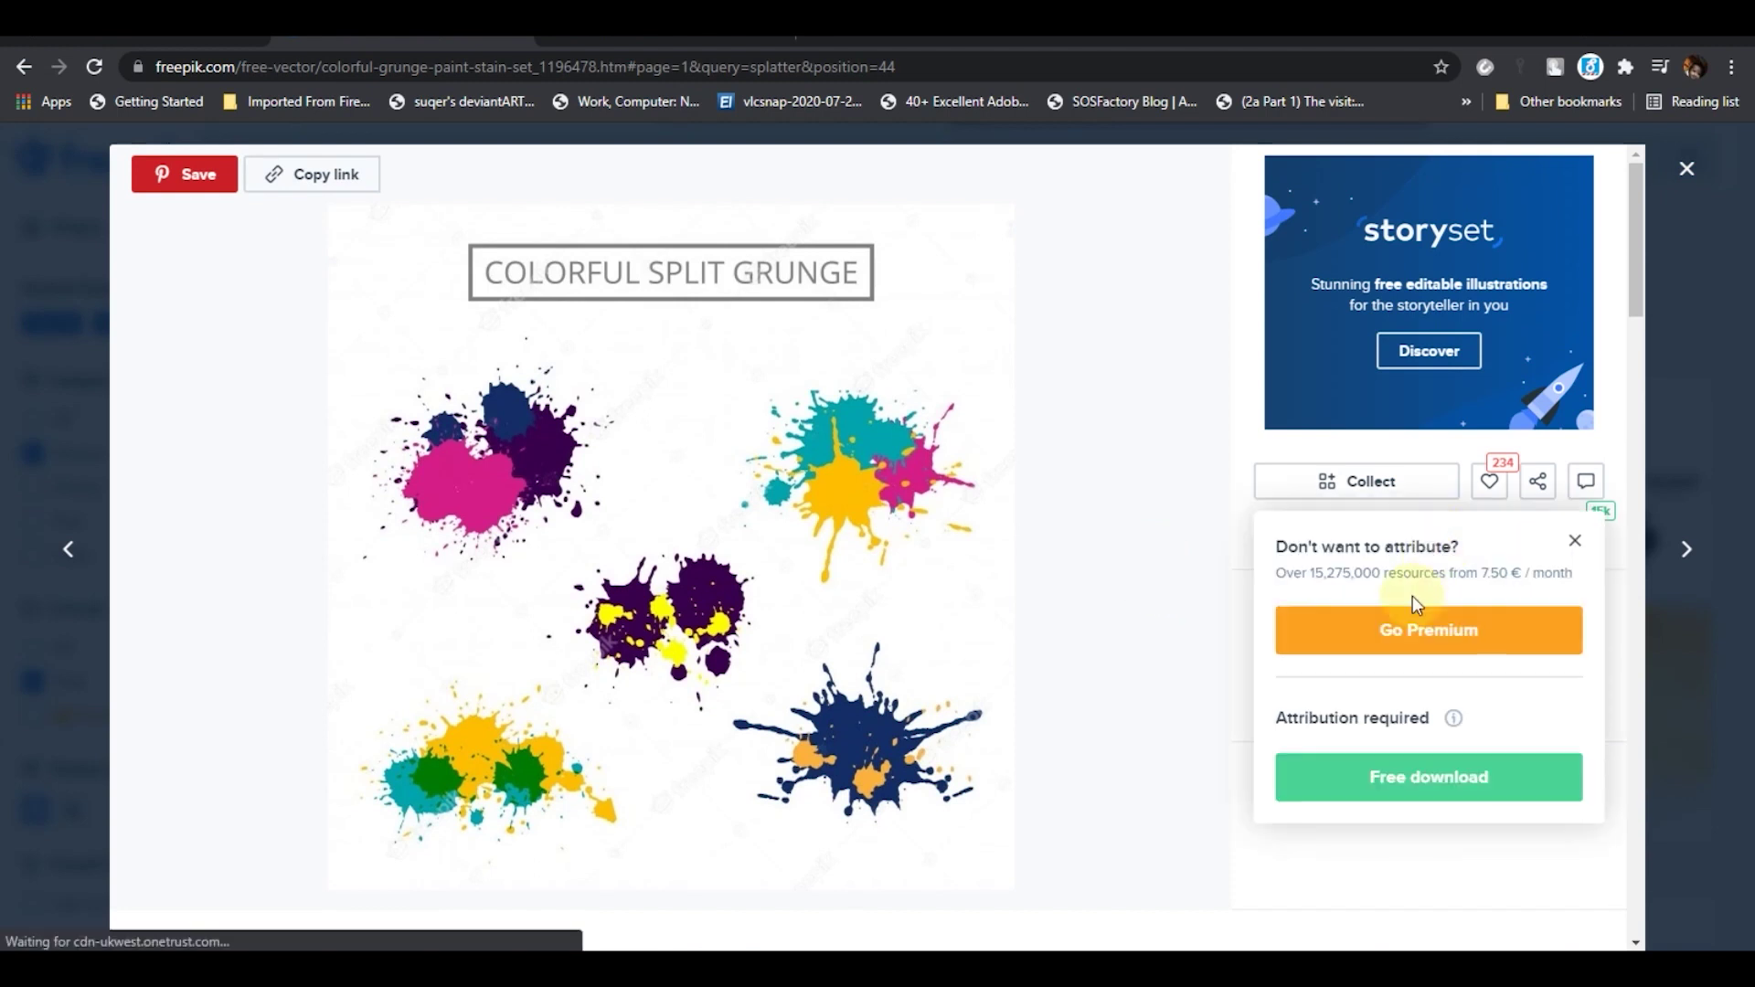
click(1423, 788)
scroll(1739, 443, down, 3)
click(1551, 329)
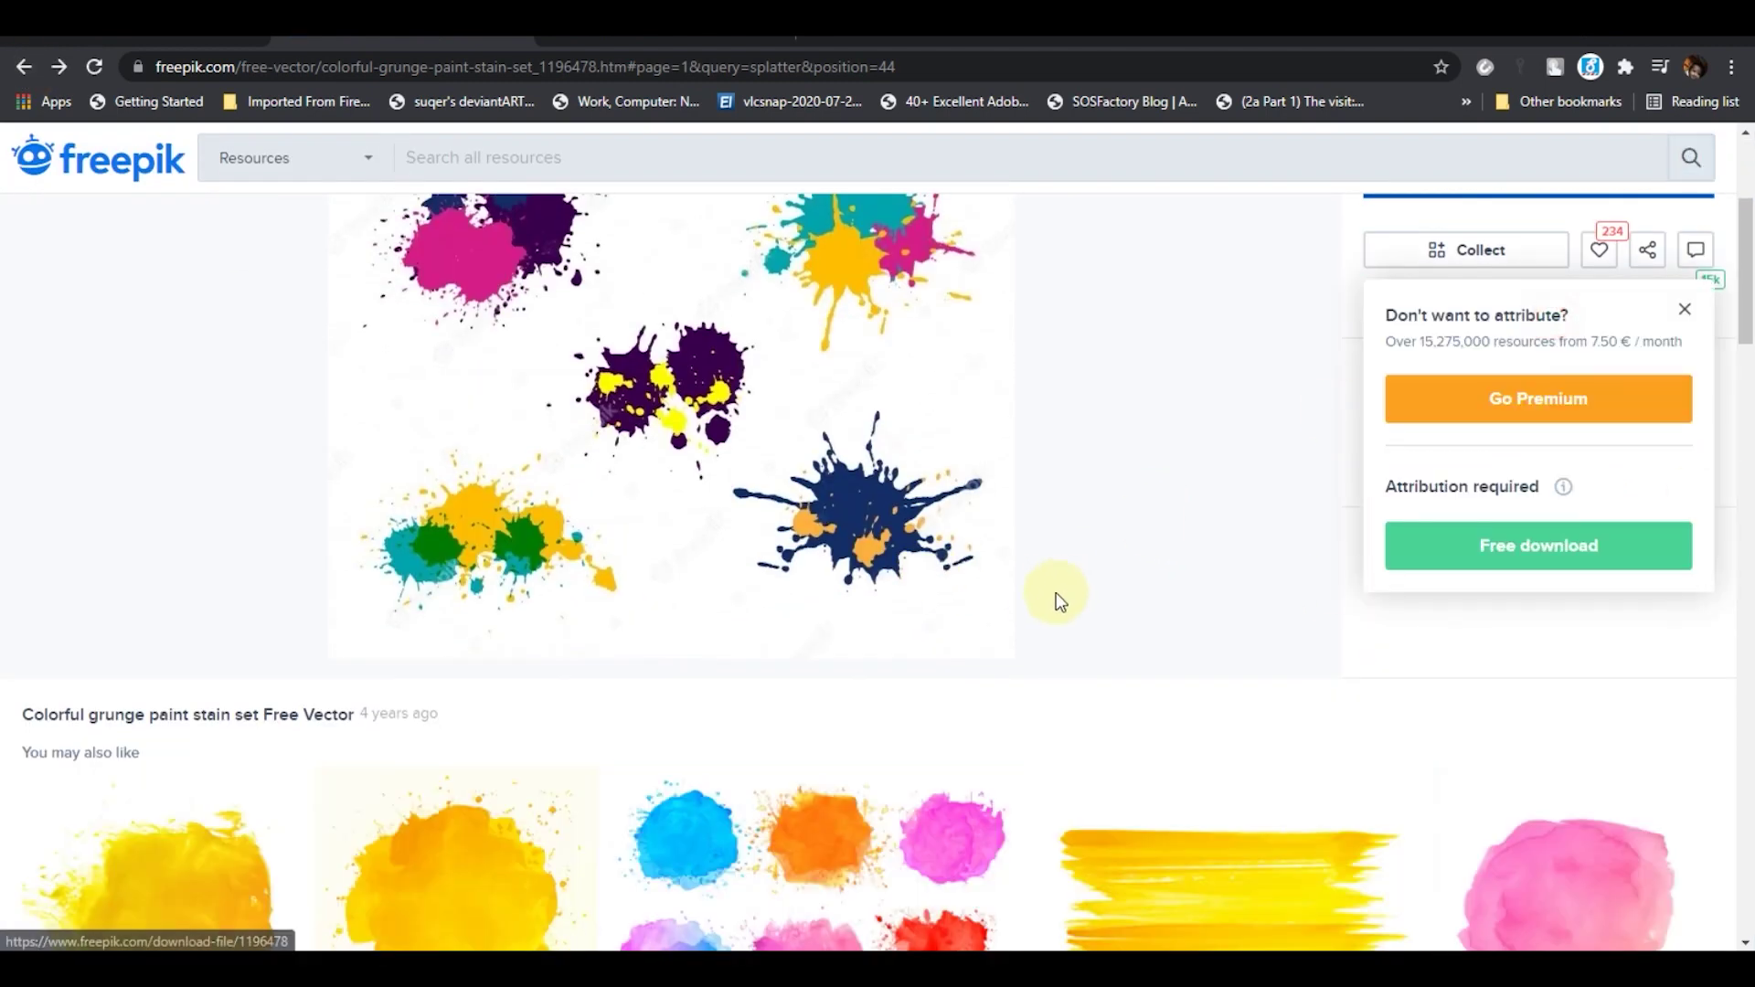
click(1548, 558)
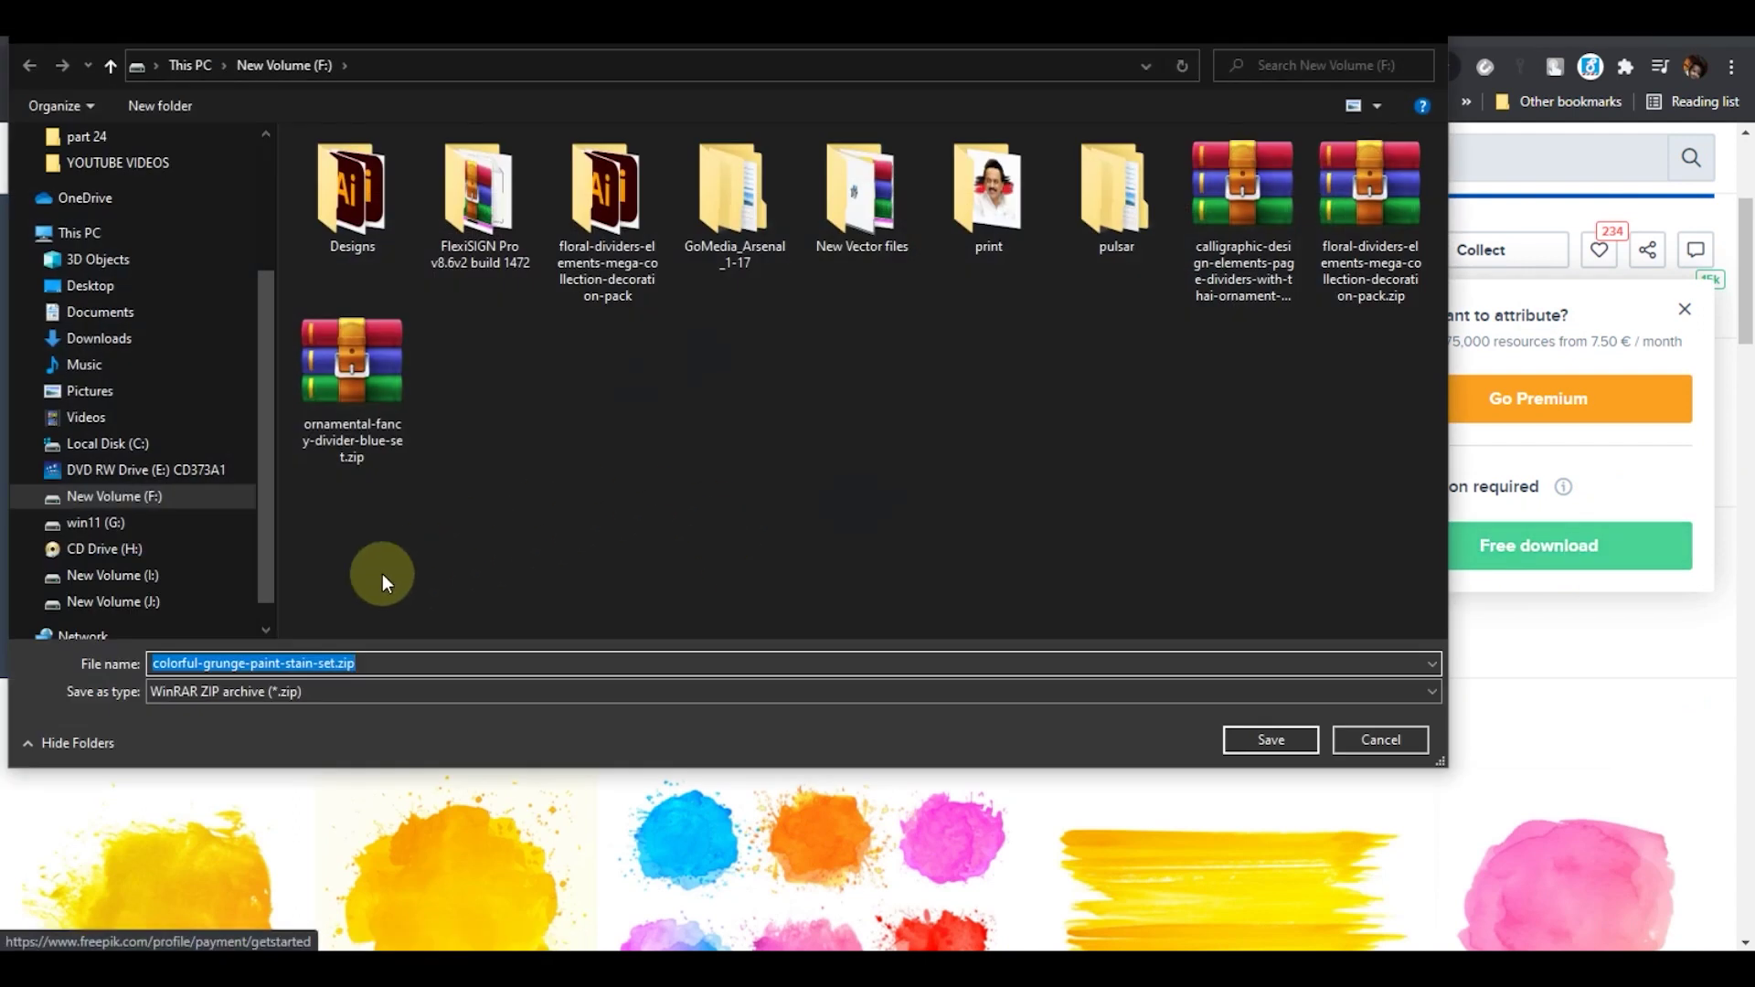
click(1255, 731)
Look through the related vectors, return to the splatter results and examine them for another colorful splatter set.
scroll(816, 544, down, 5)
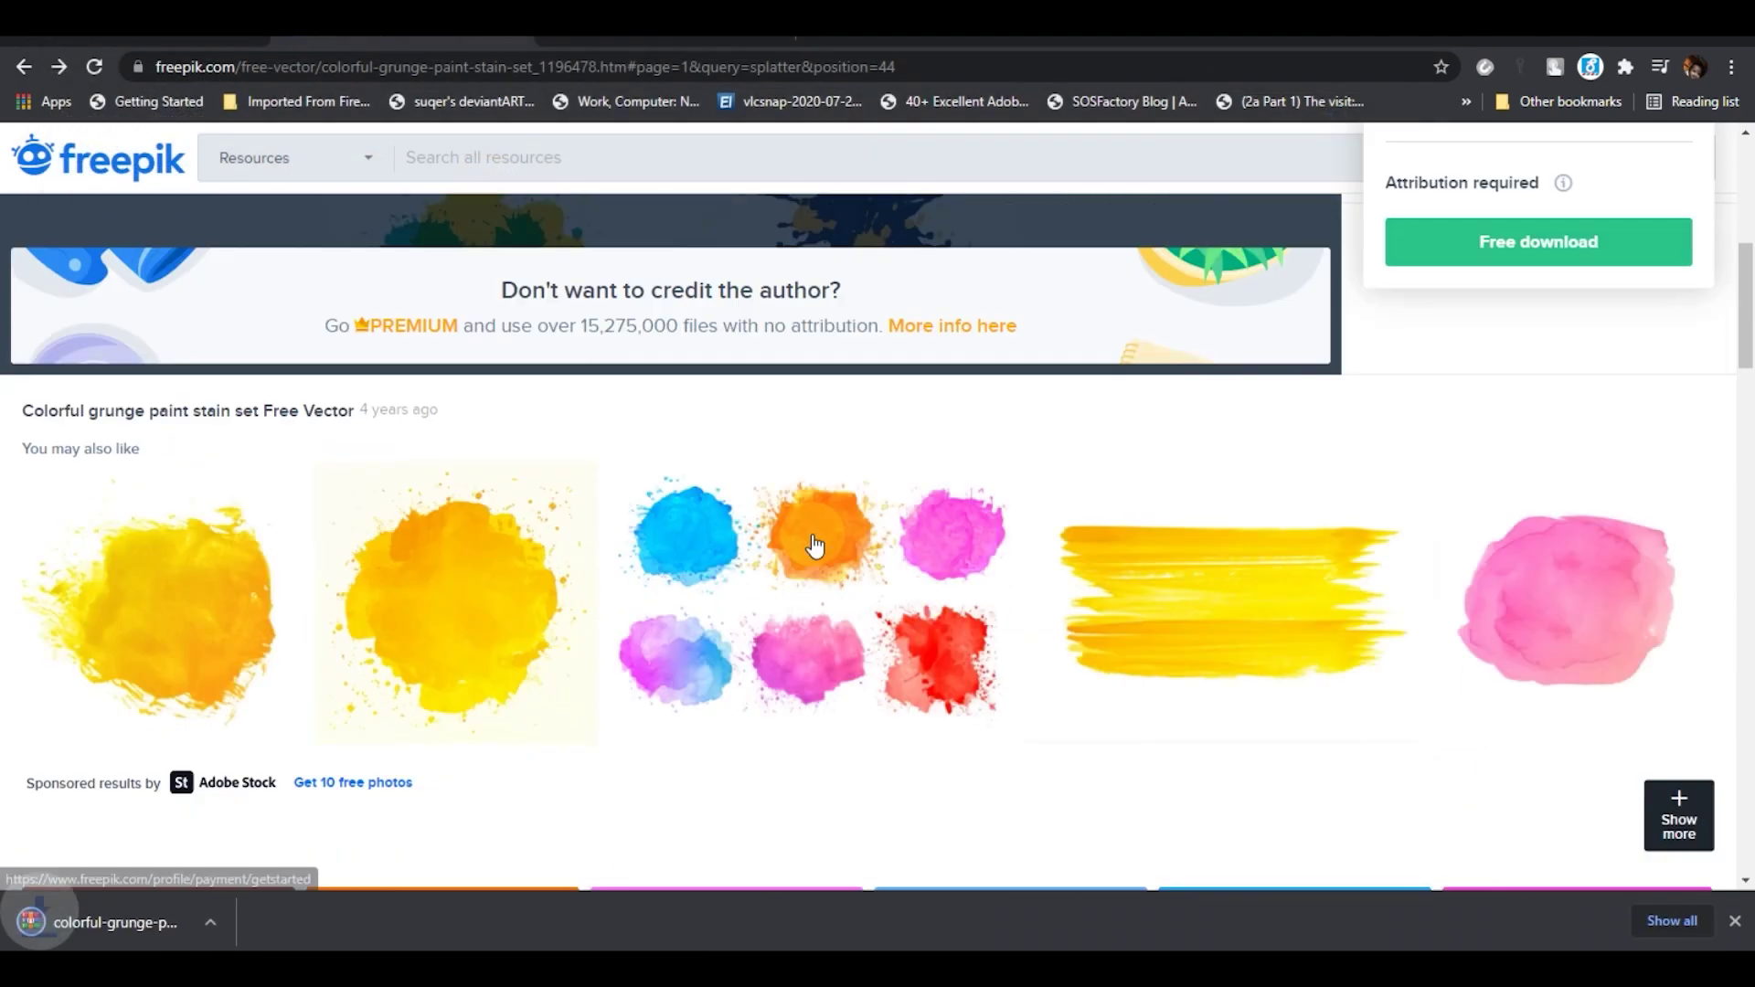
scroll(816, 544, down, 4)
scroll(817, 544, up, 2)
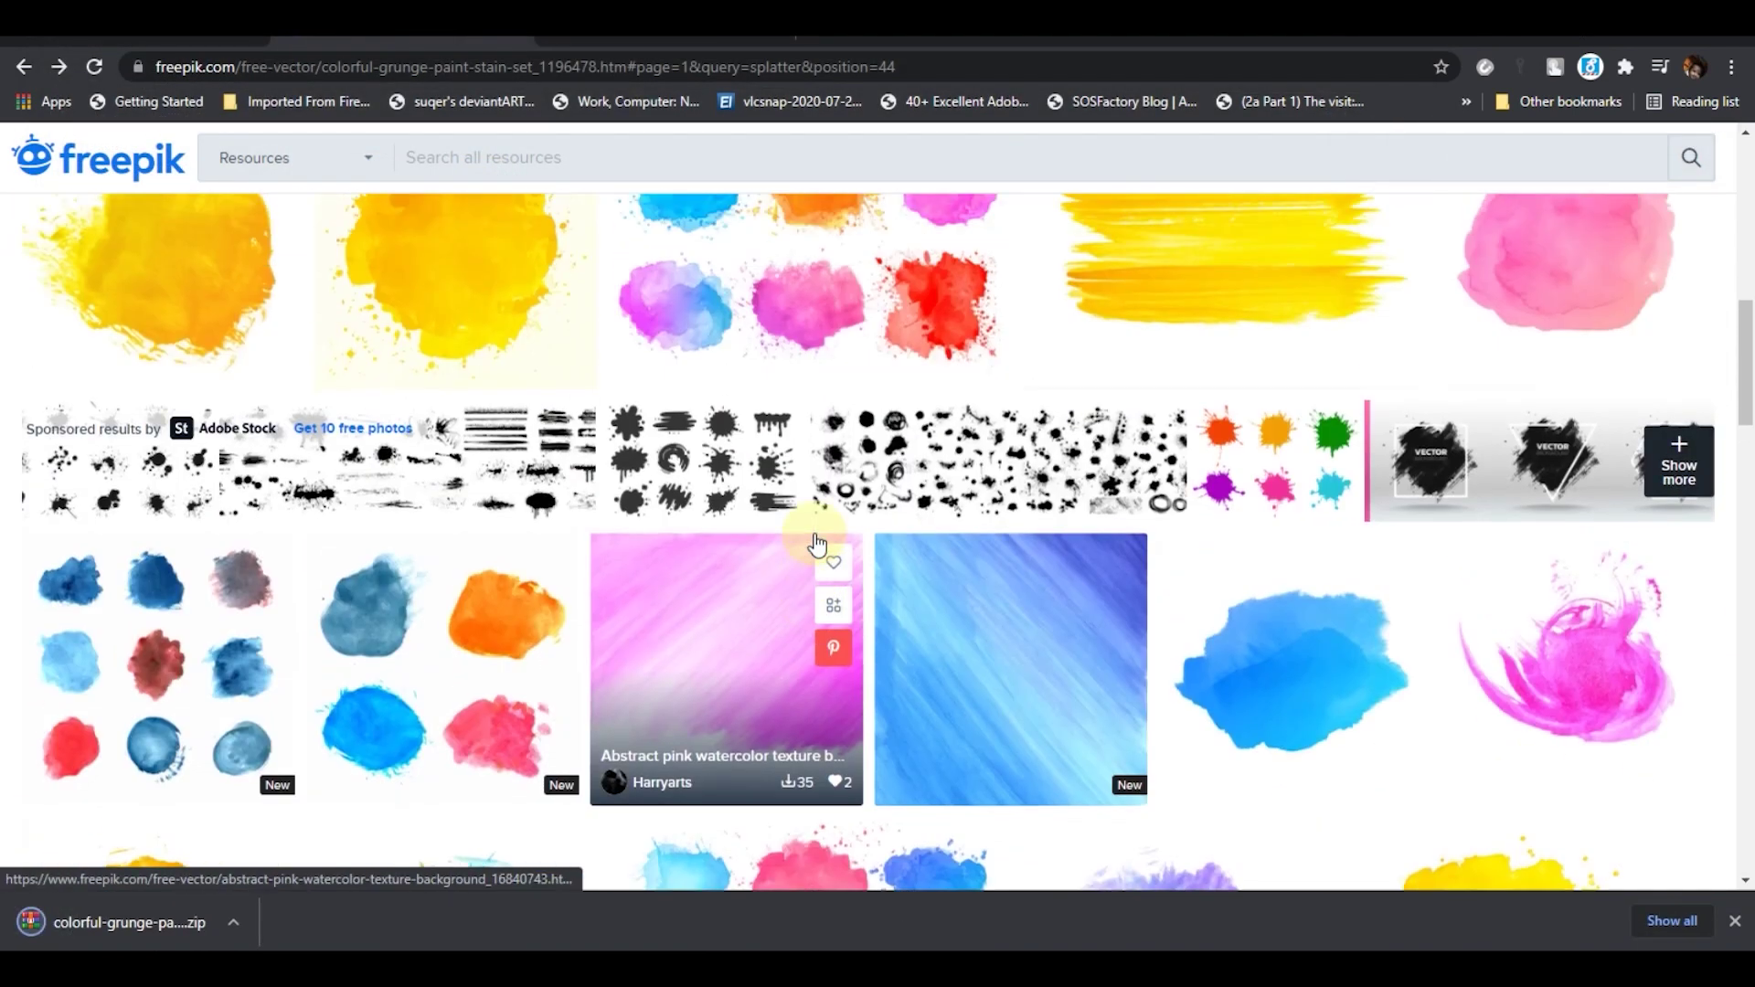
scroll(570, 503, down, 5)
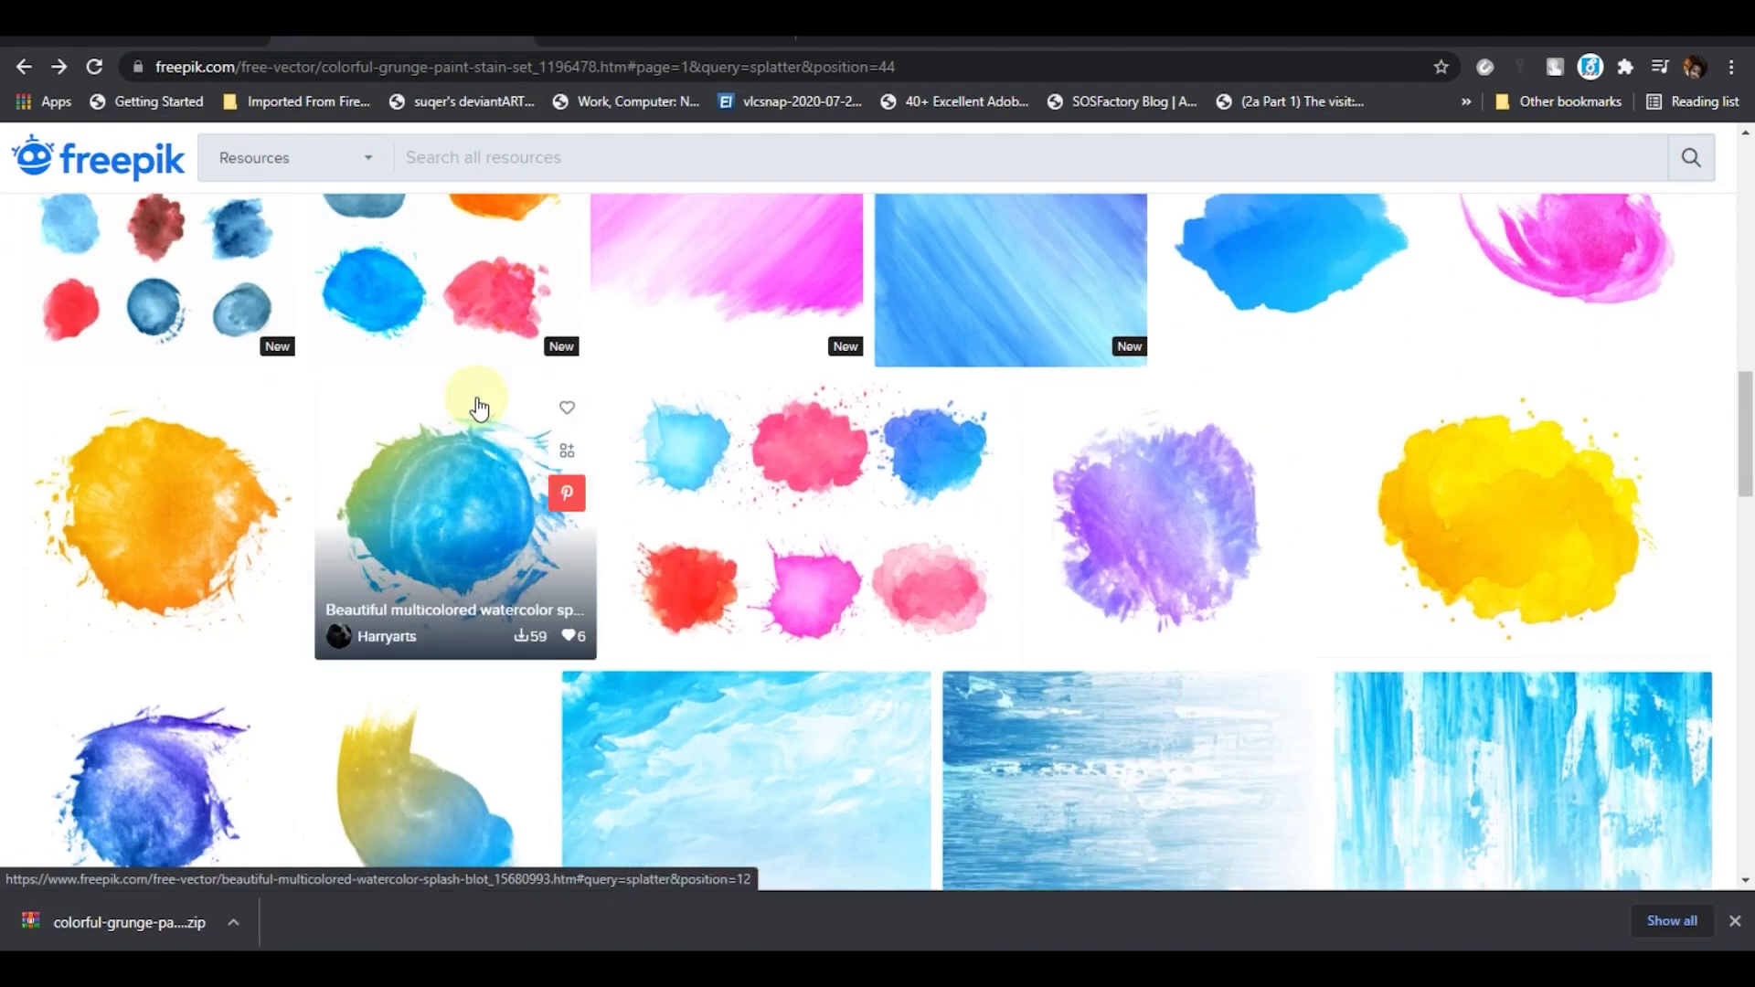
click(25, 68)
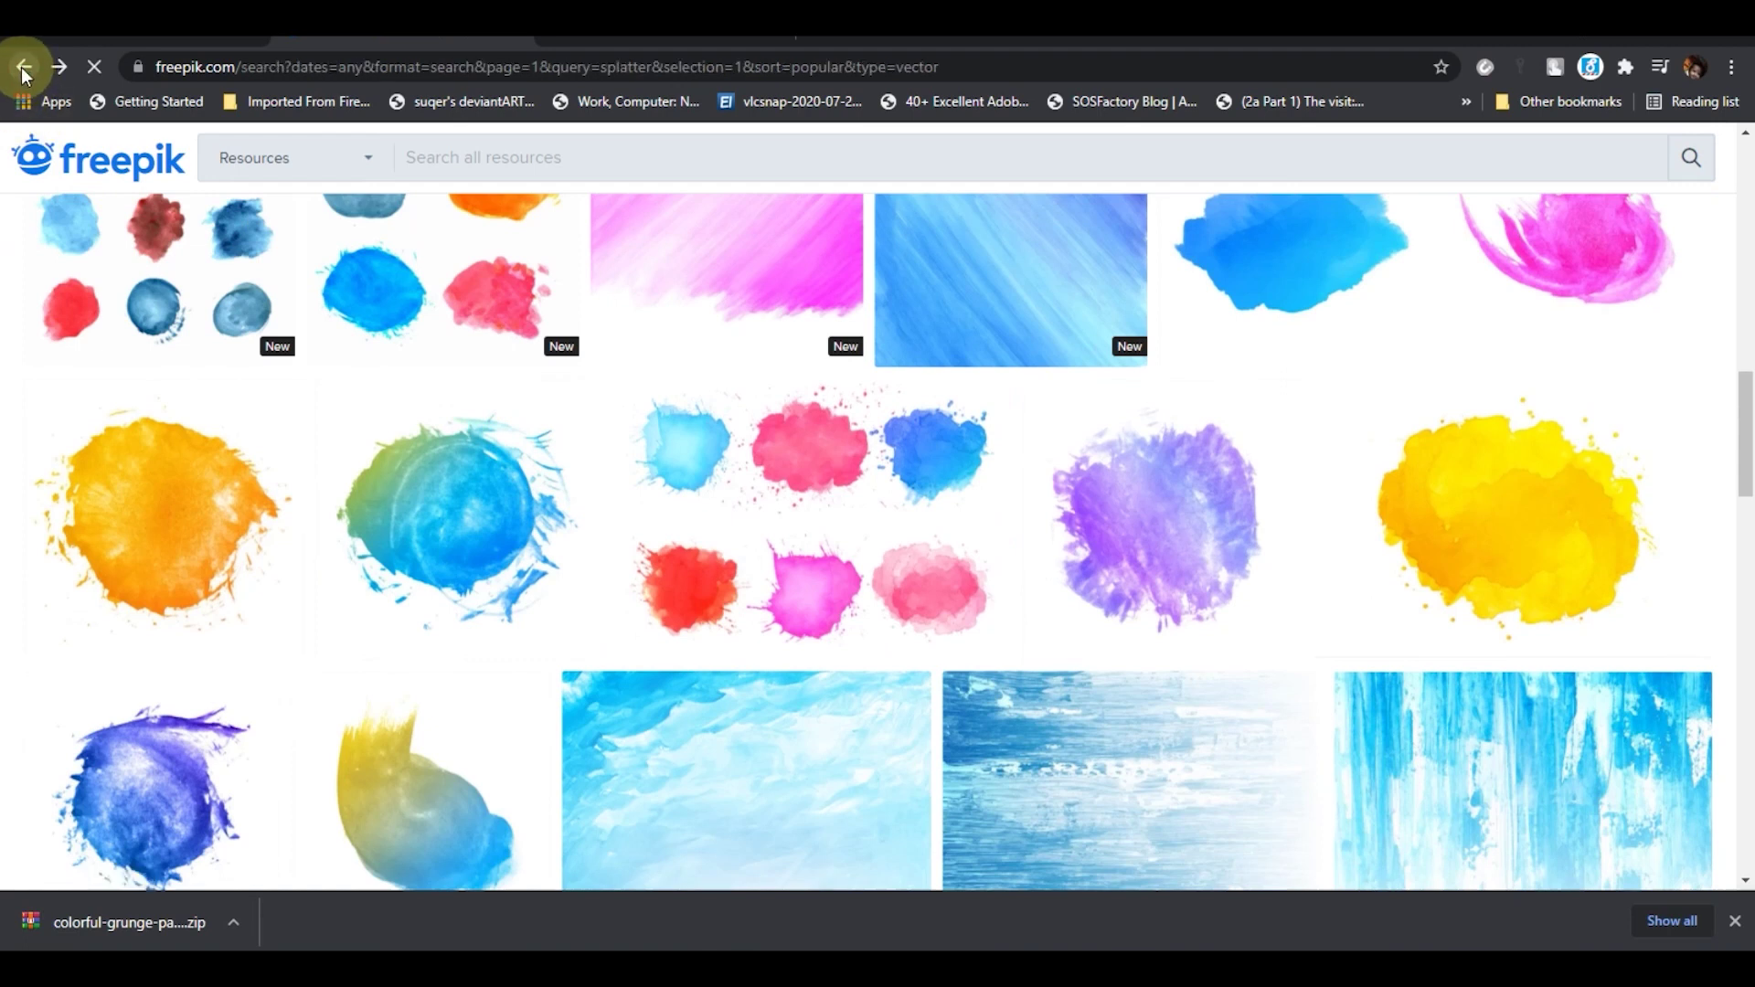
click(22, 69)
scroll(787, 640, down, 5)
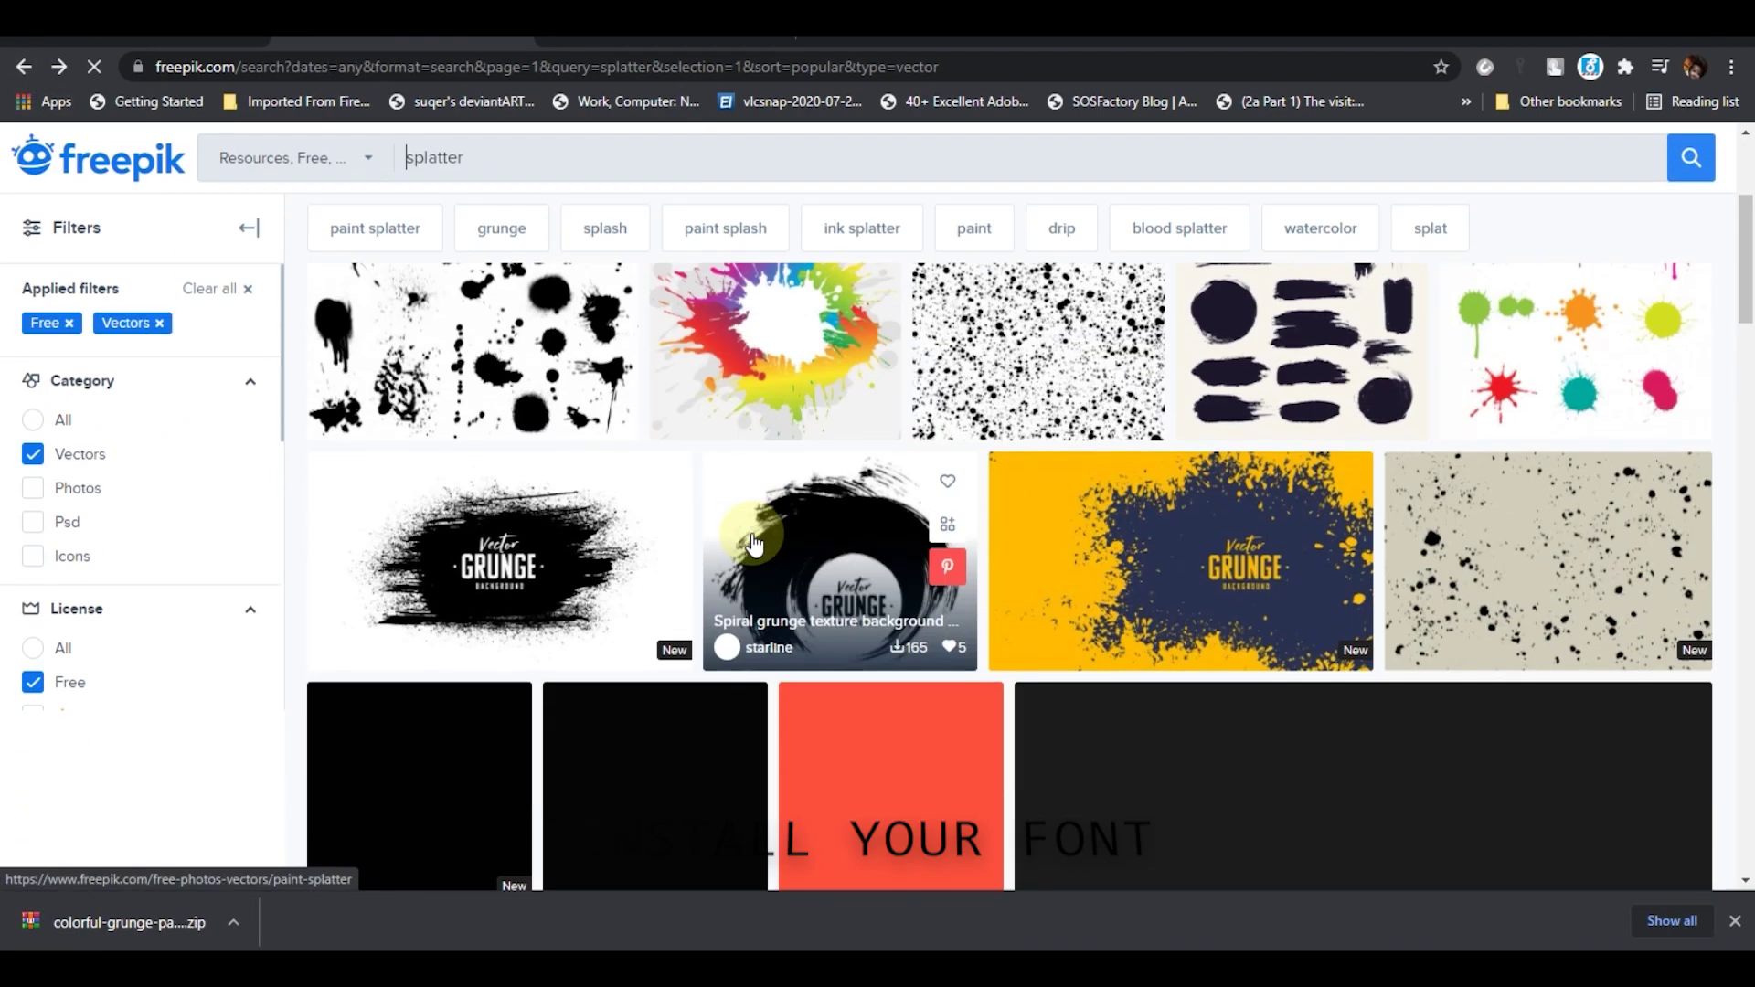
scroll(750, 540, down, 6)
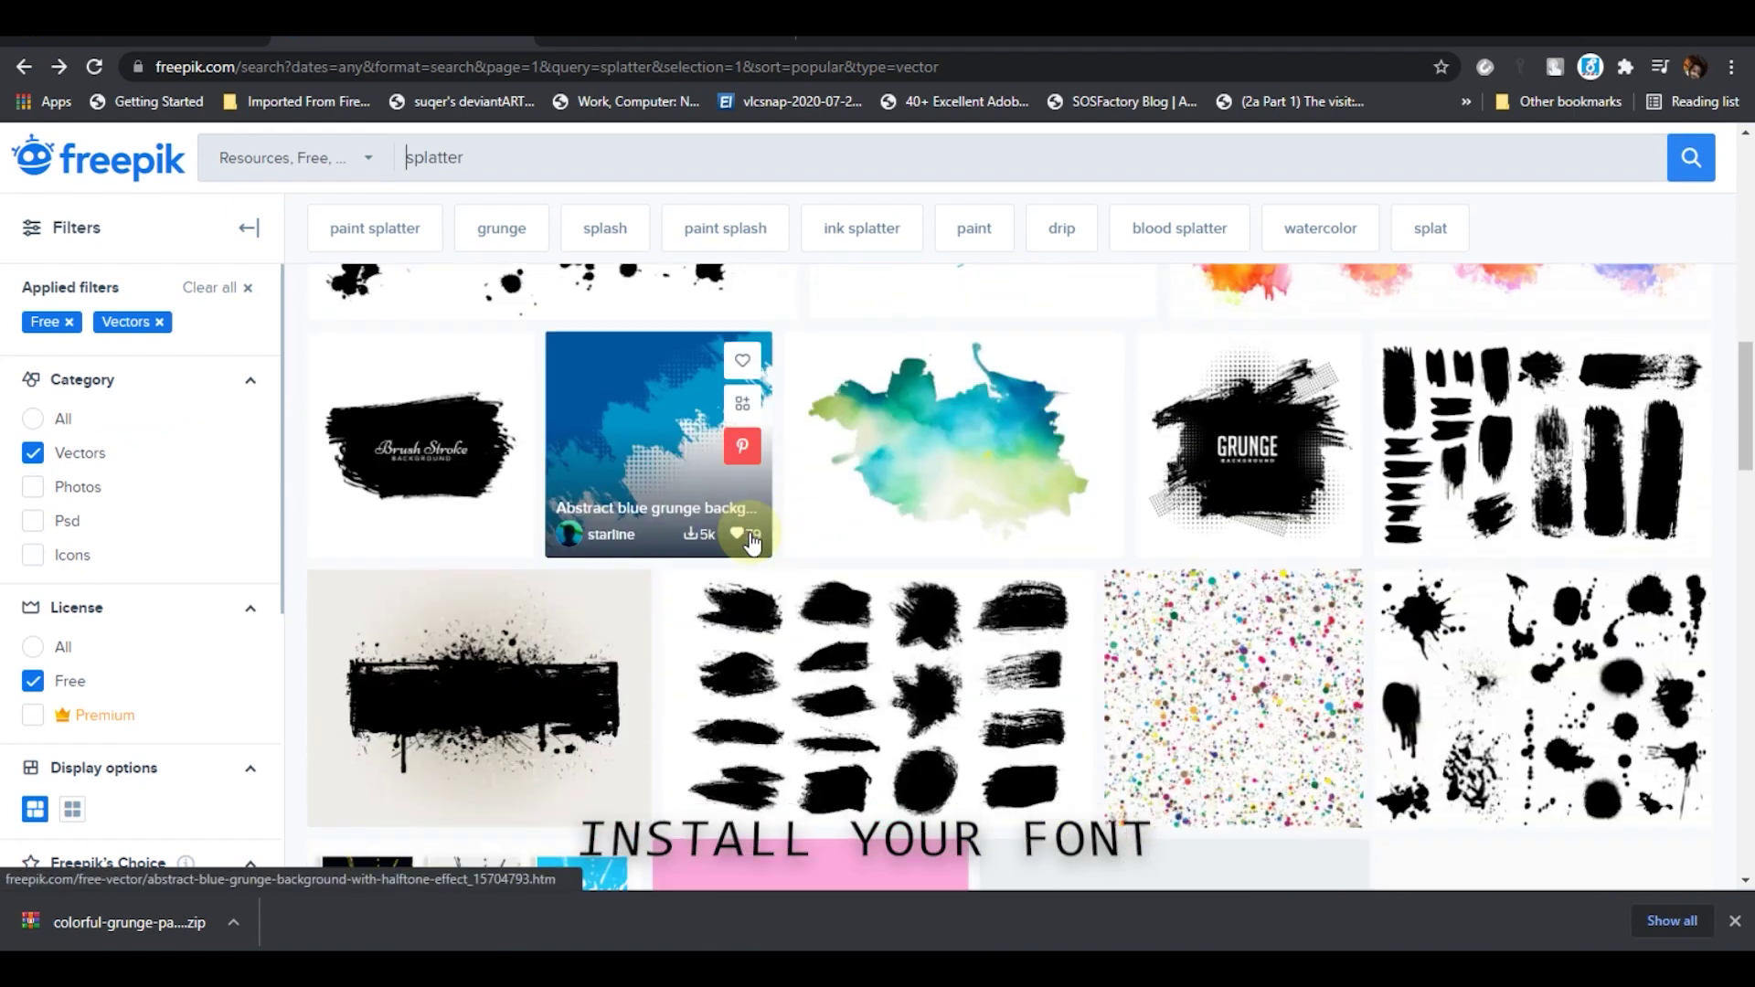
scroll(750, 541, up, 2)
scroll(750, 541, up, 1)
scroll(753, 541, down, 8)
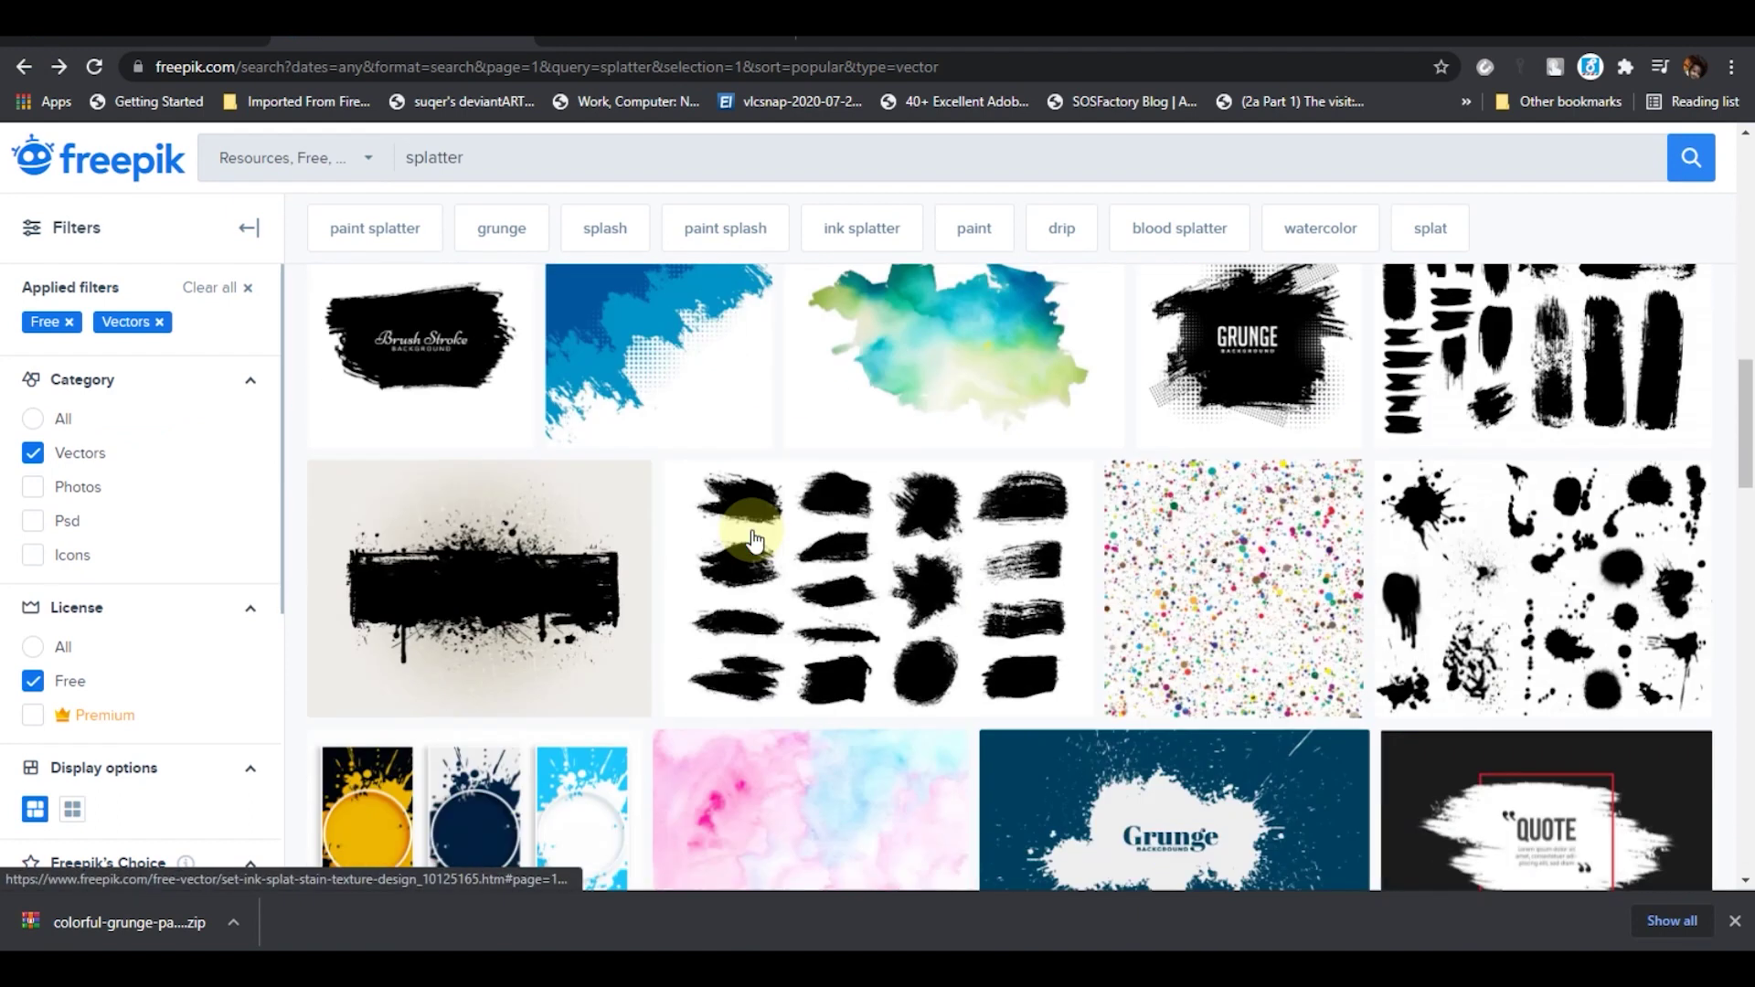
scroll(758, 542, down, 3)
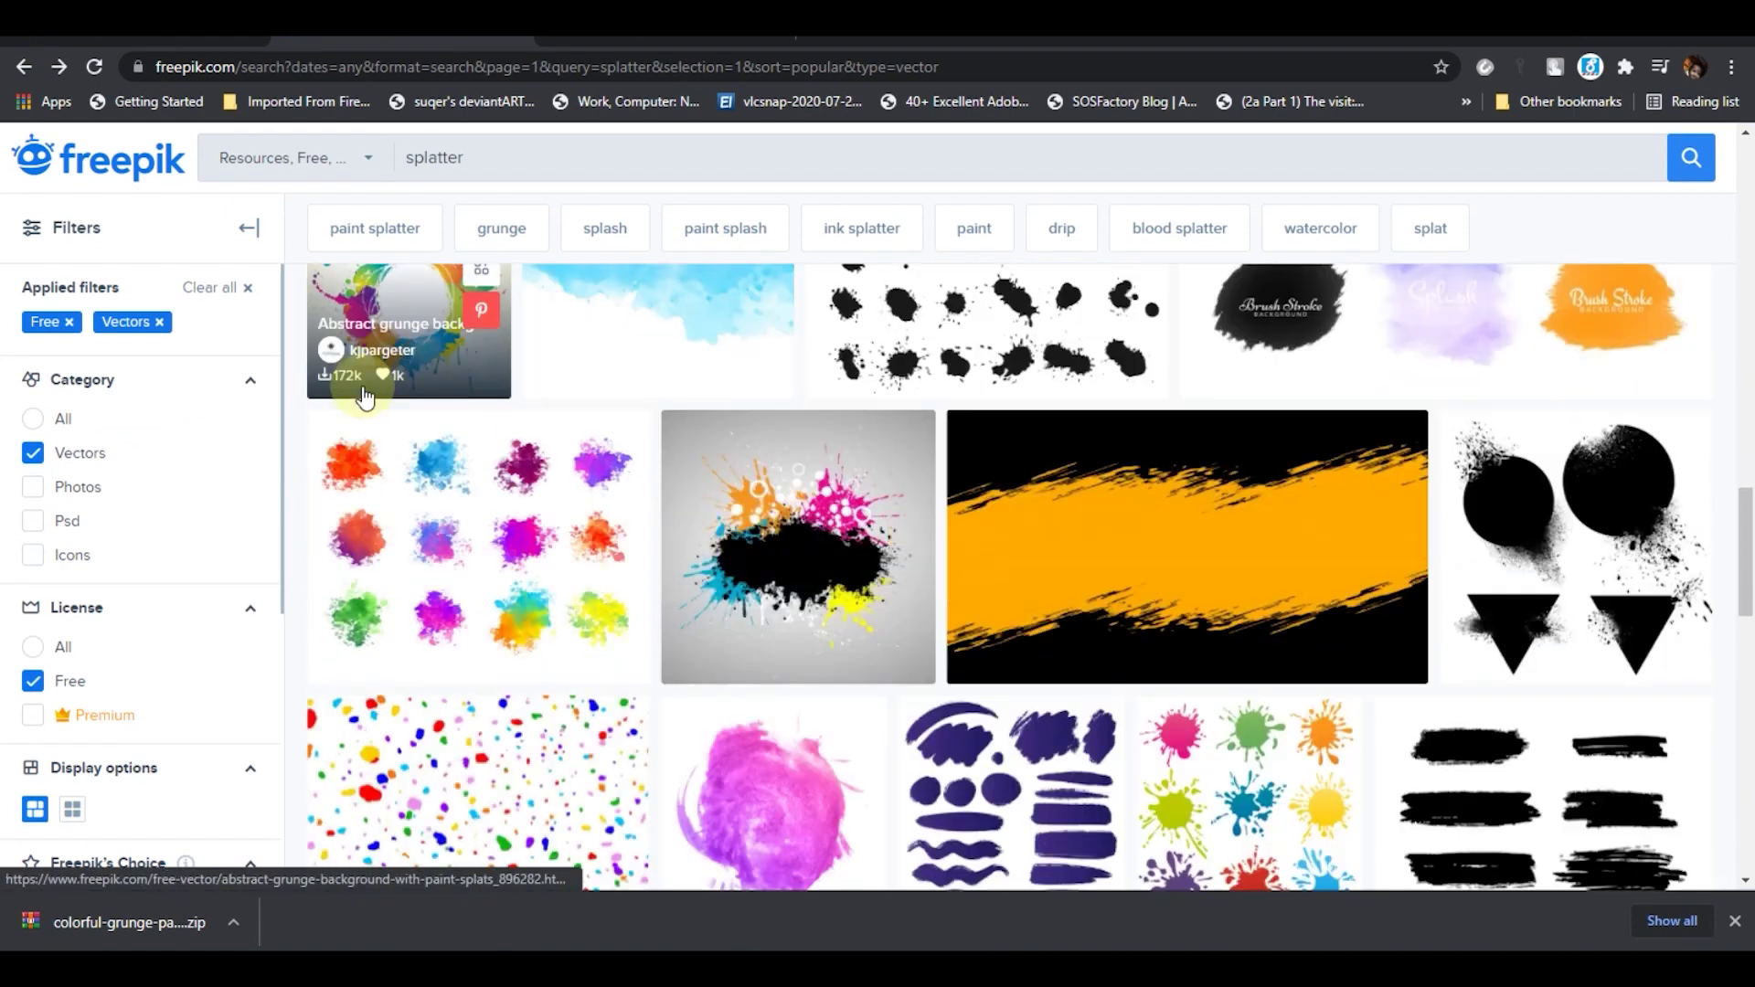
scroll(366, 384, down, 3)
scroll(1518, 576, up, 2)
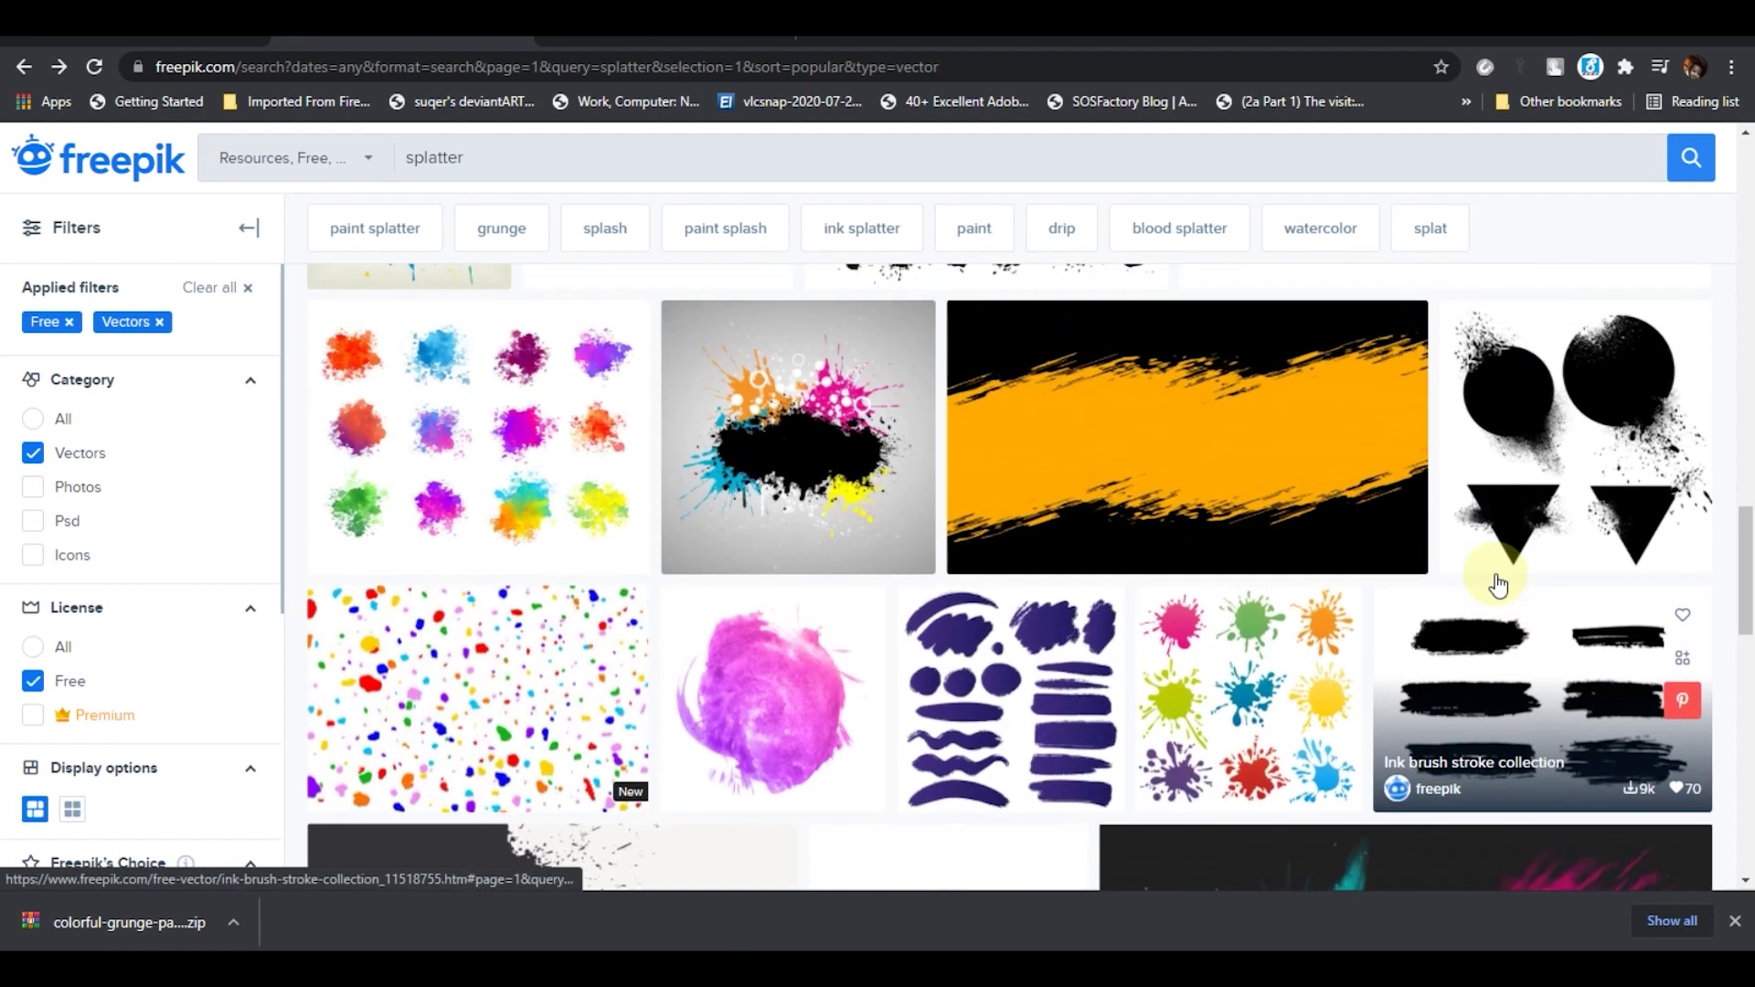
scroll(1408, 562, down, 1)
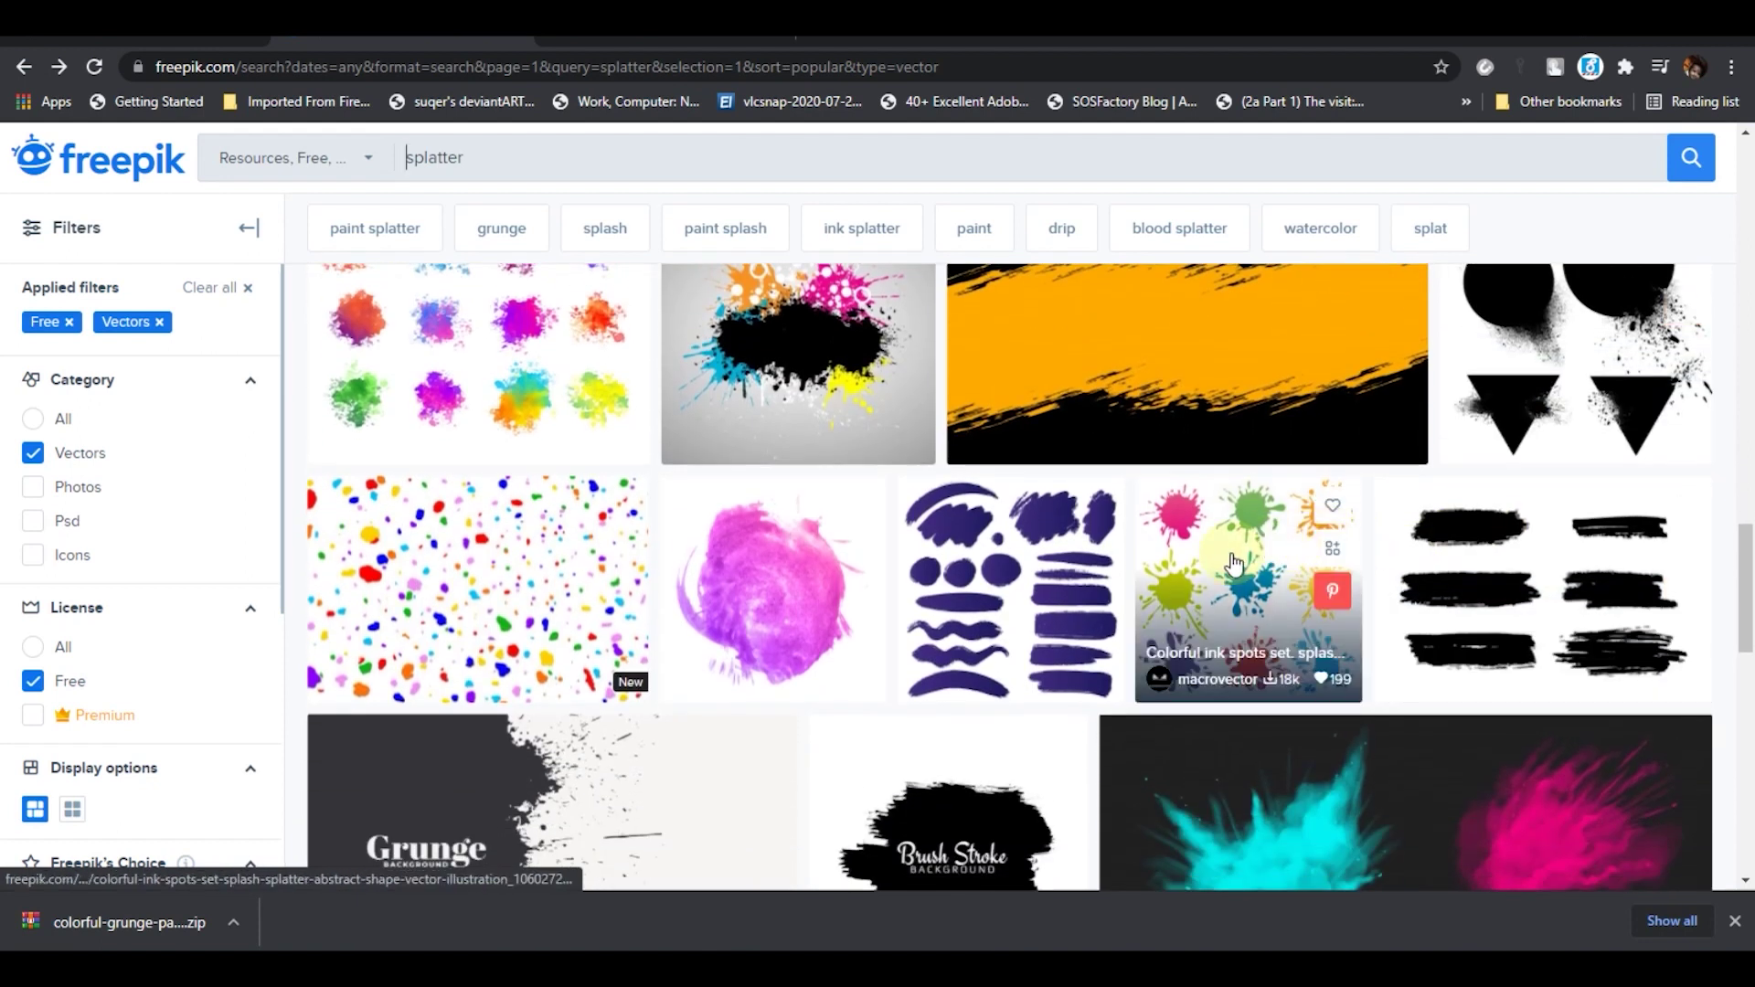
scroll(1234, 560, down, 5)
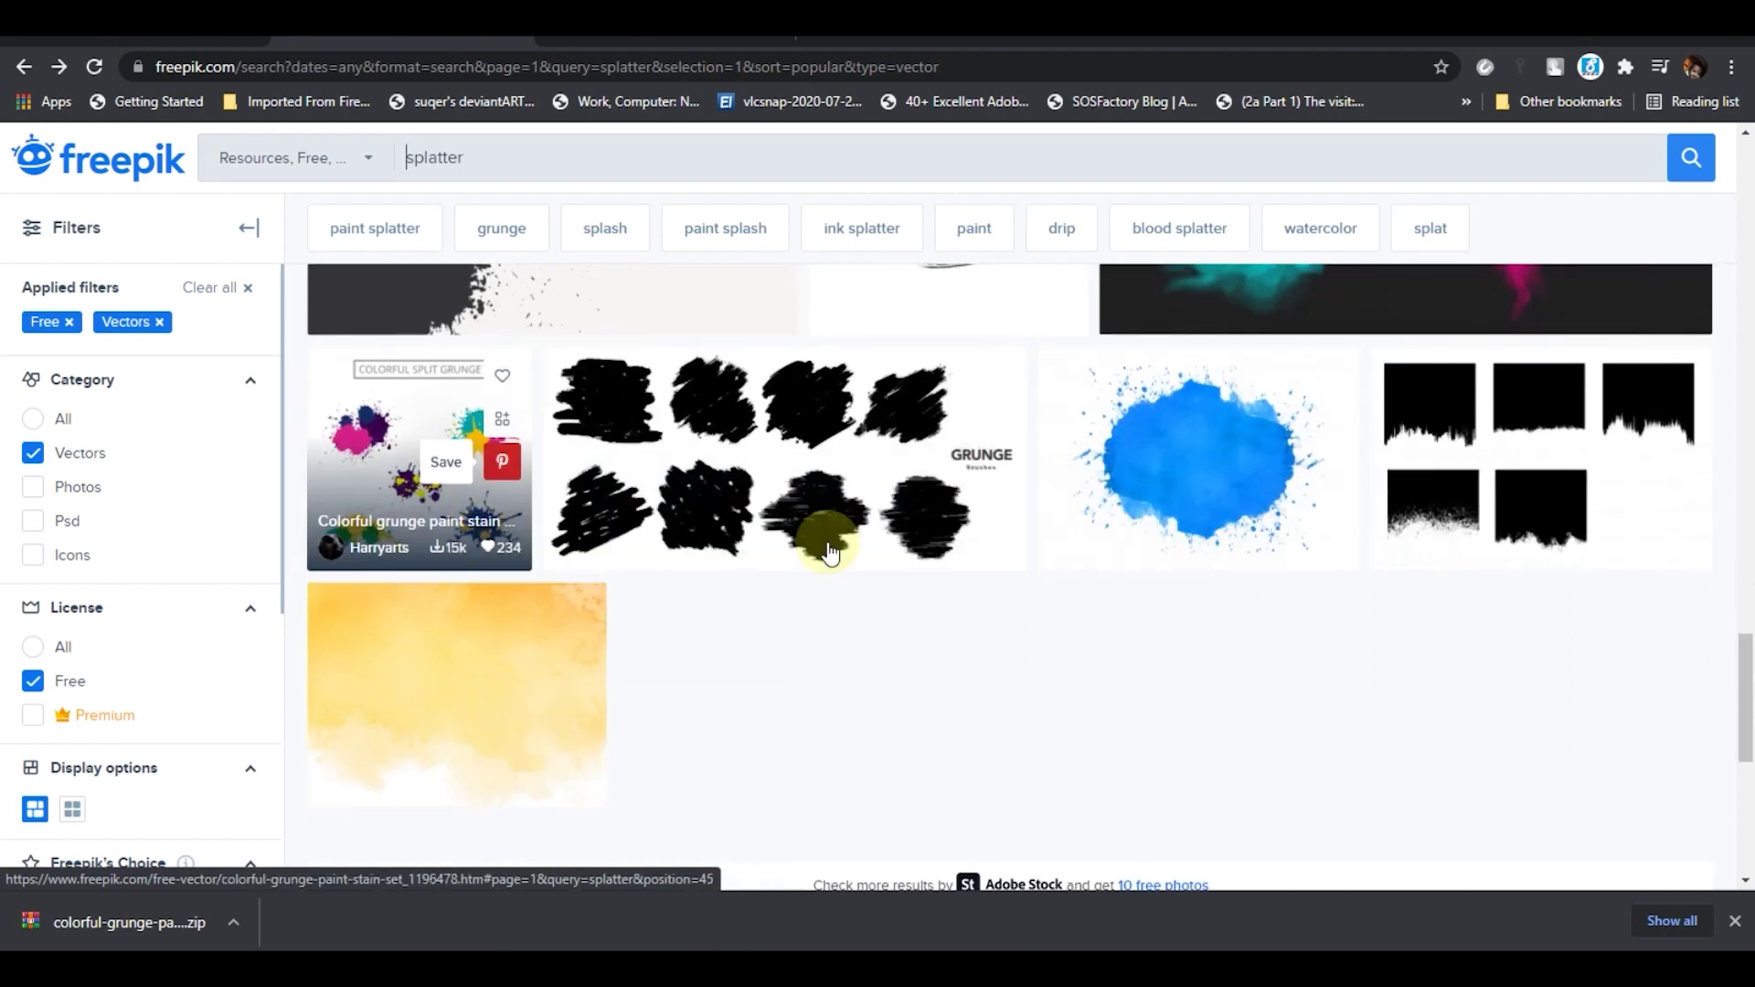
scroll(1265, 526, up, 4)
Open the Colorful ink spots set by macrovector and save its free download as a zip archive on New Volume (F:).
click(1241, 411)
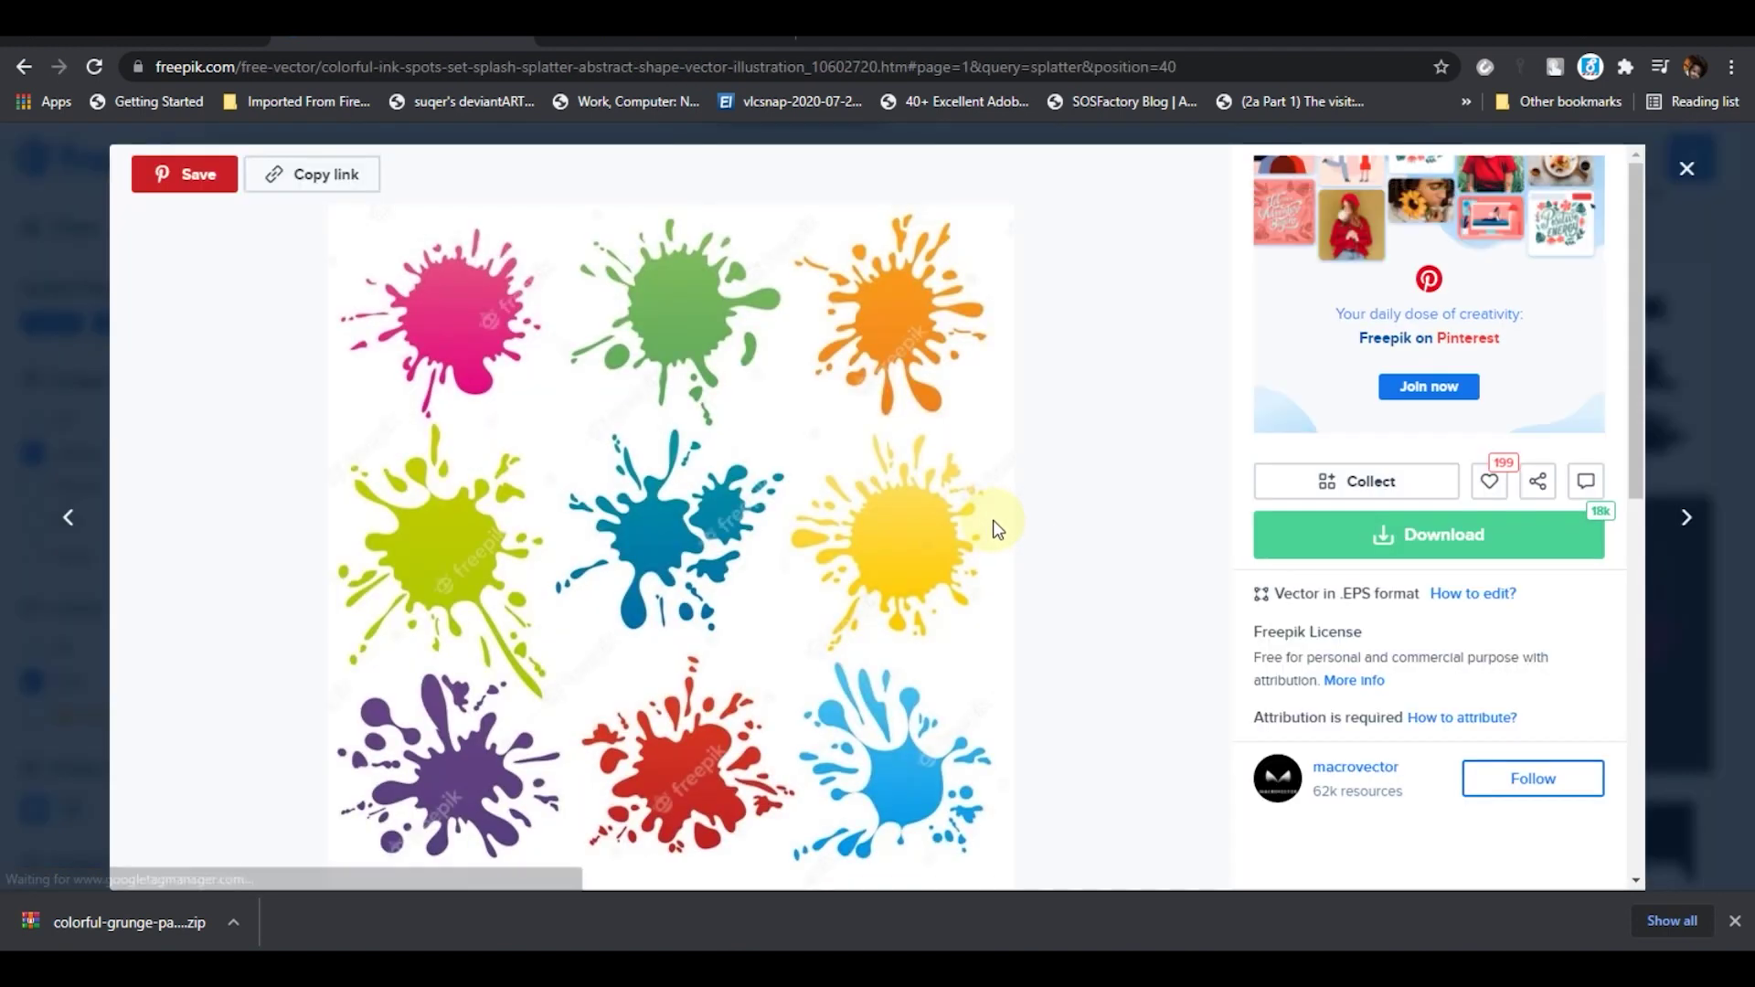
click(1458, 557)
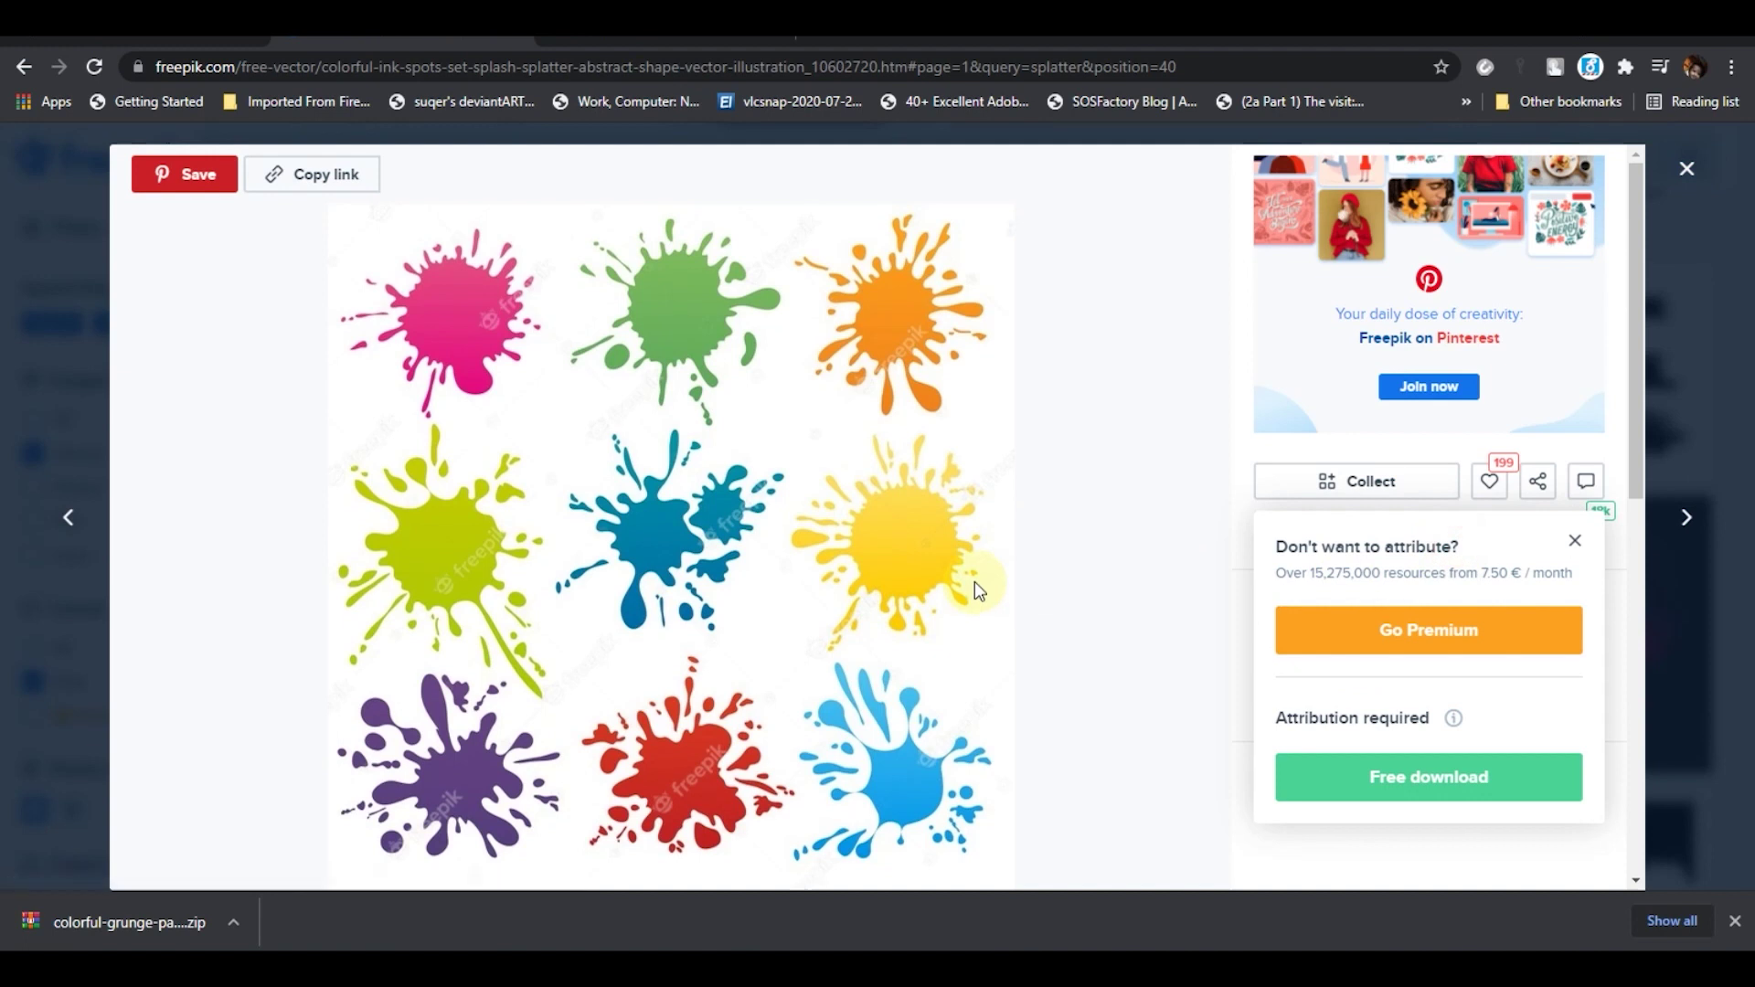
click(1413, 785)
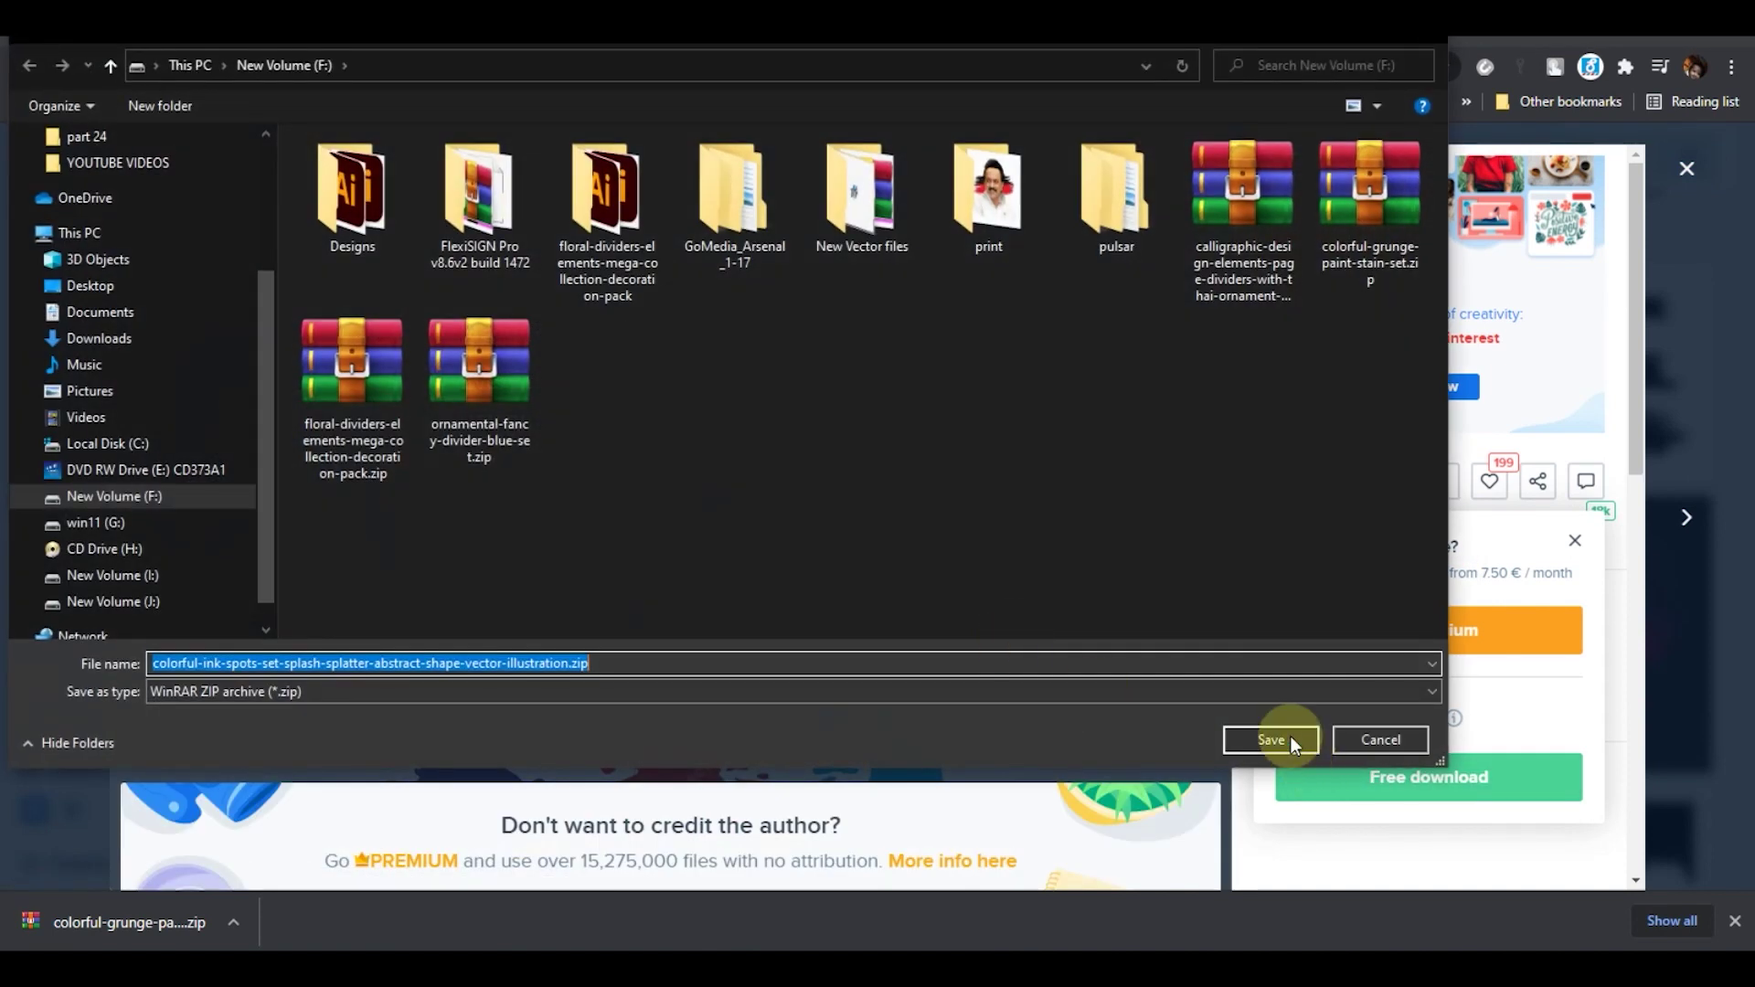
click(1284, 737)
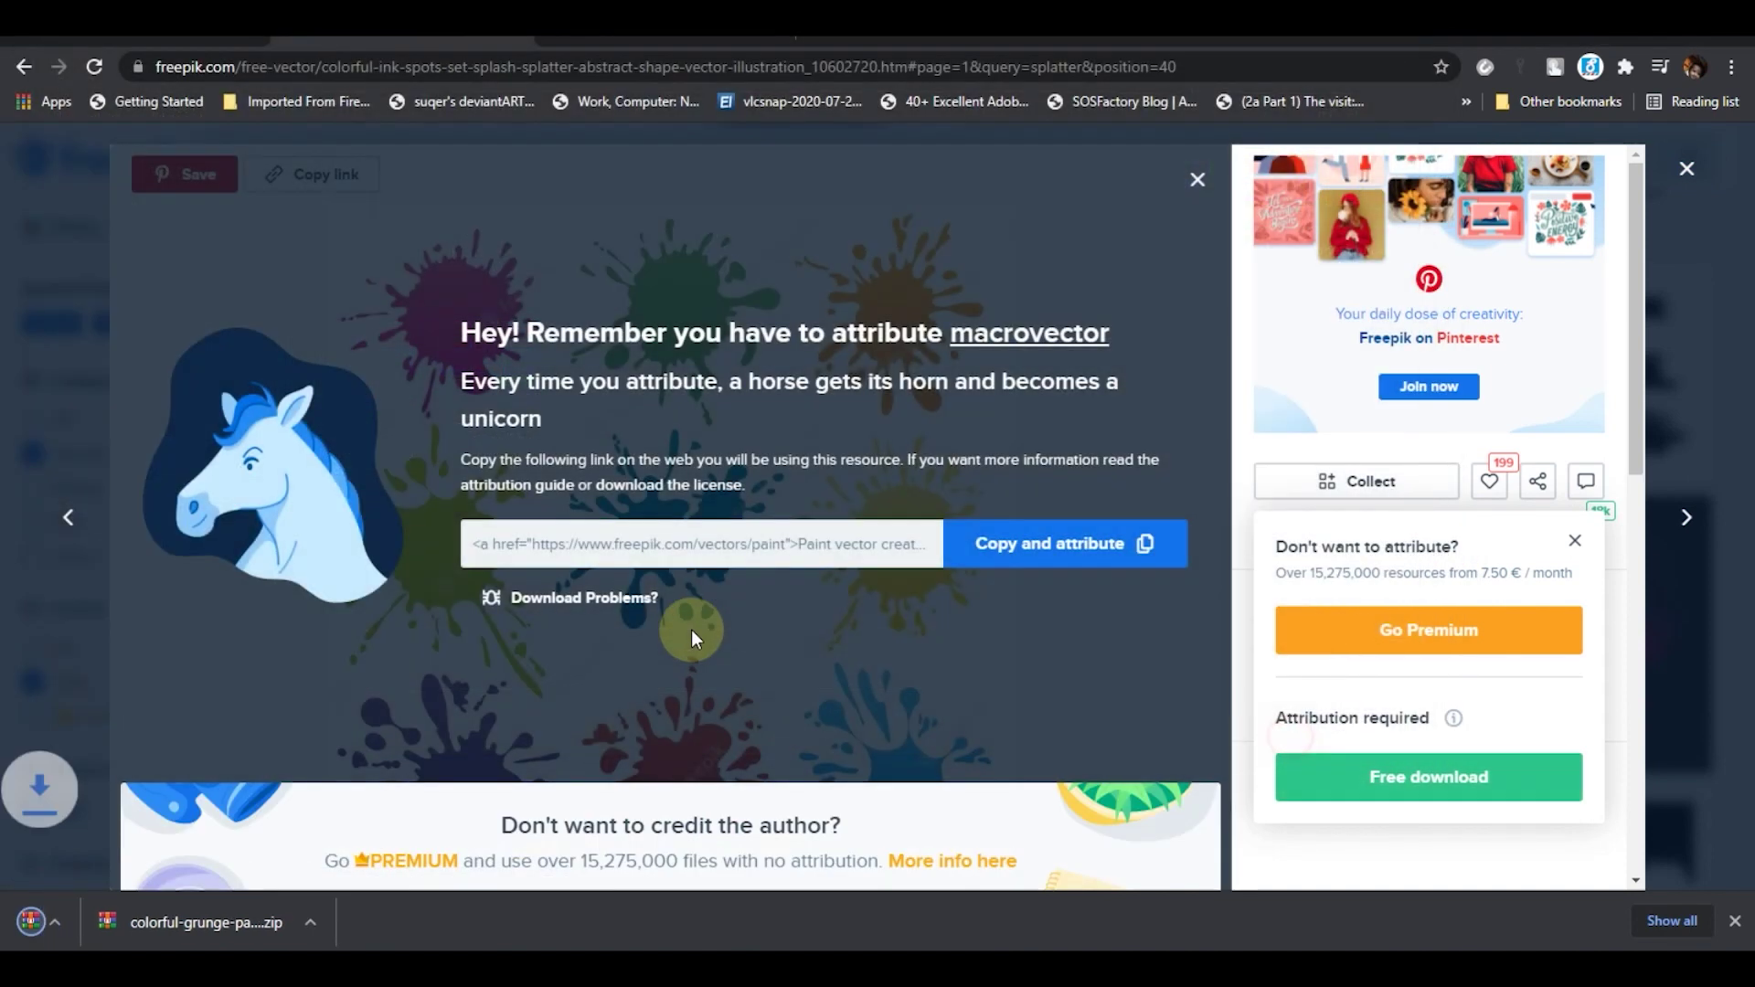
Open the downloaded ink-spots archive and import 42365.eps into the CorelDRAW document as editable, with text as curves.
click(150, 914)
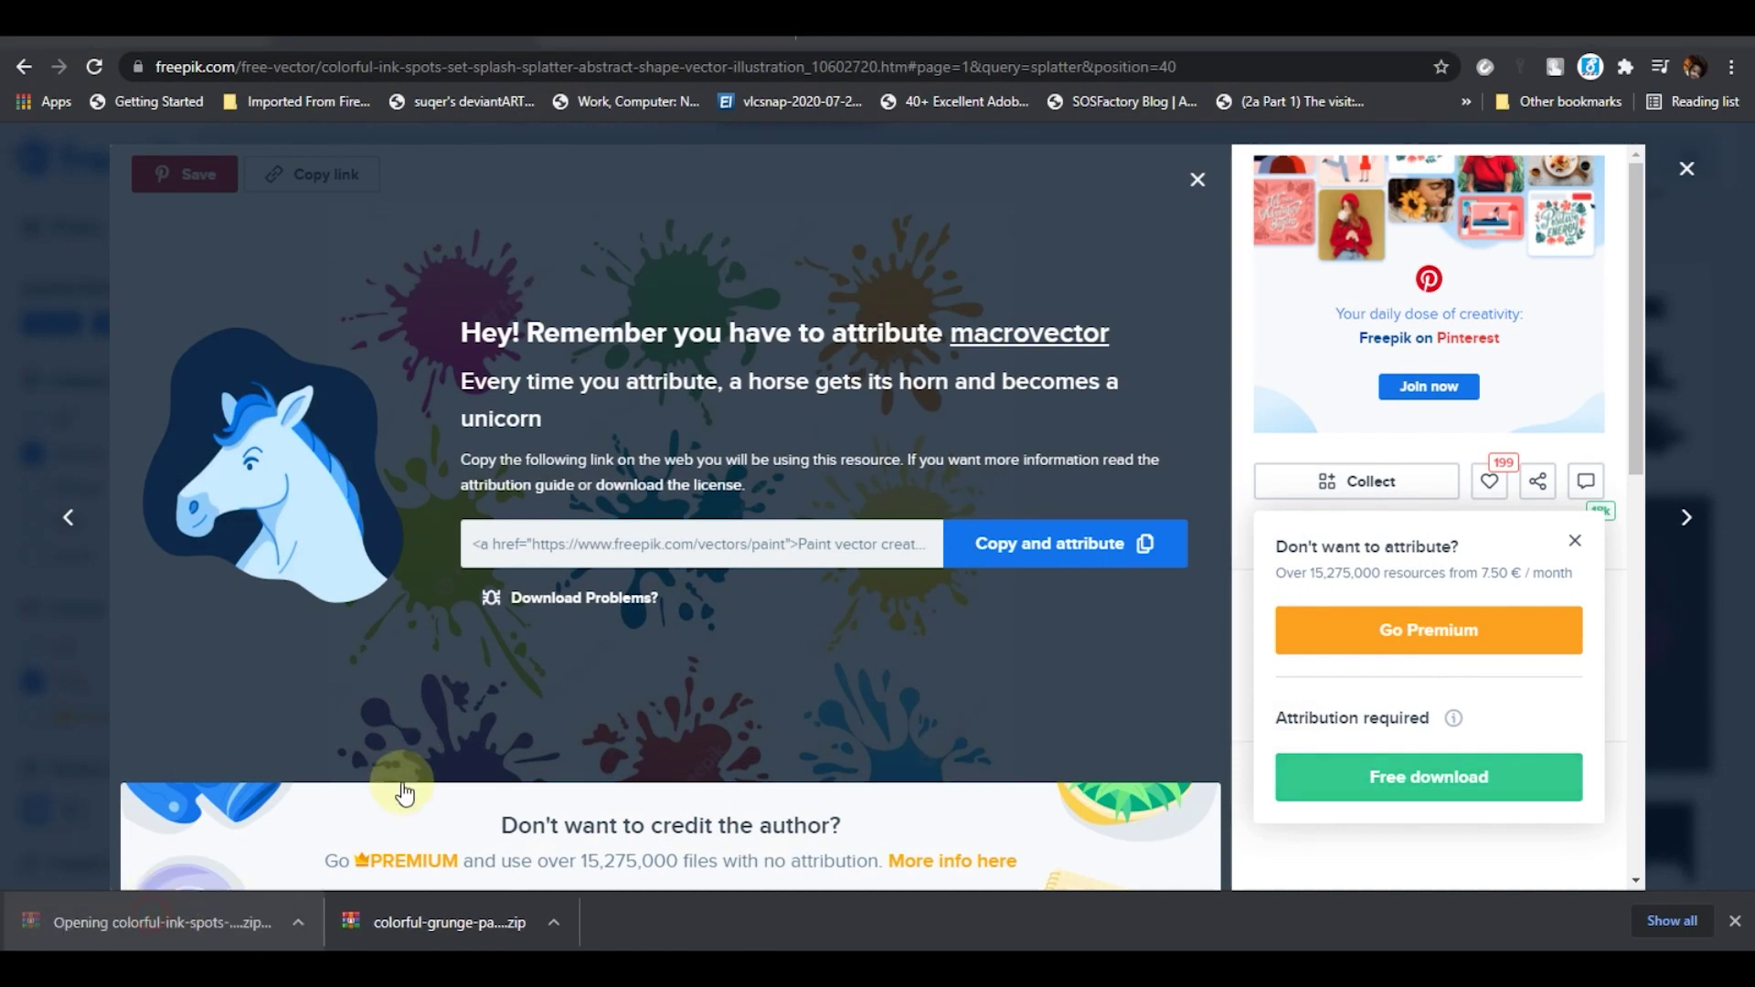
click(1292, 140)
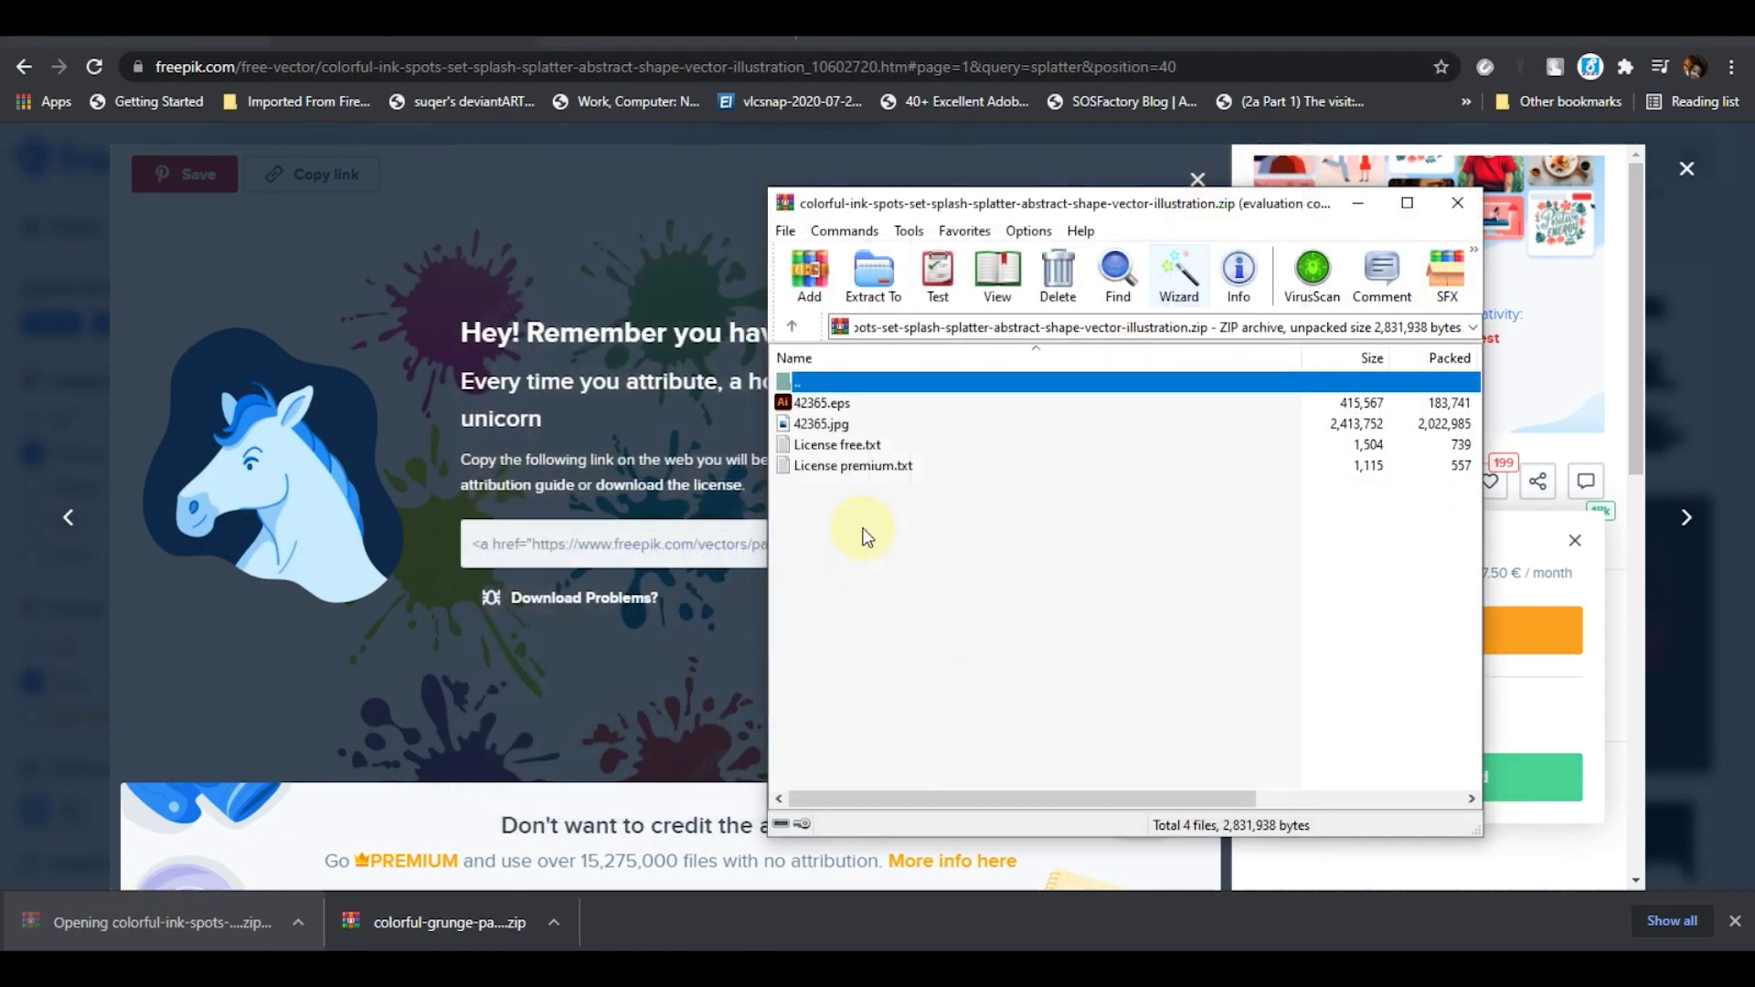
drag(823, 403, 1110, 612)
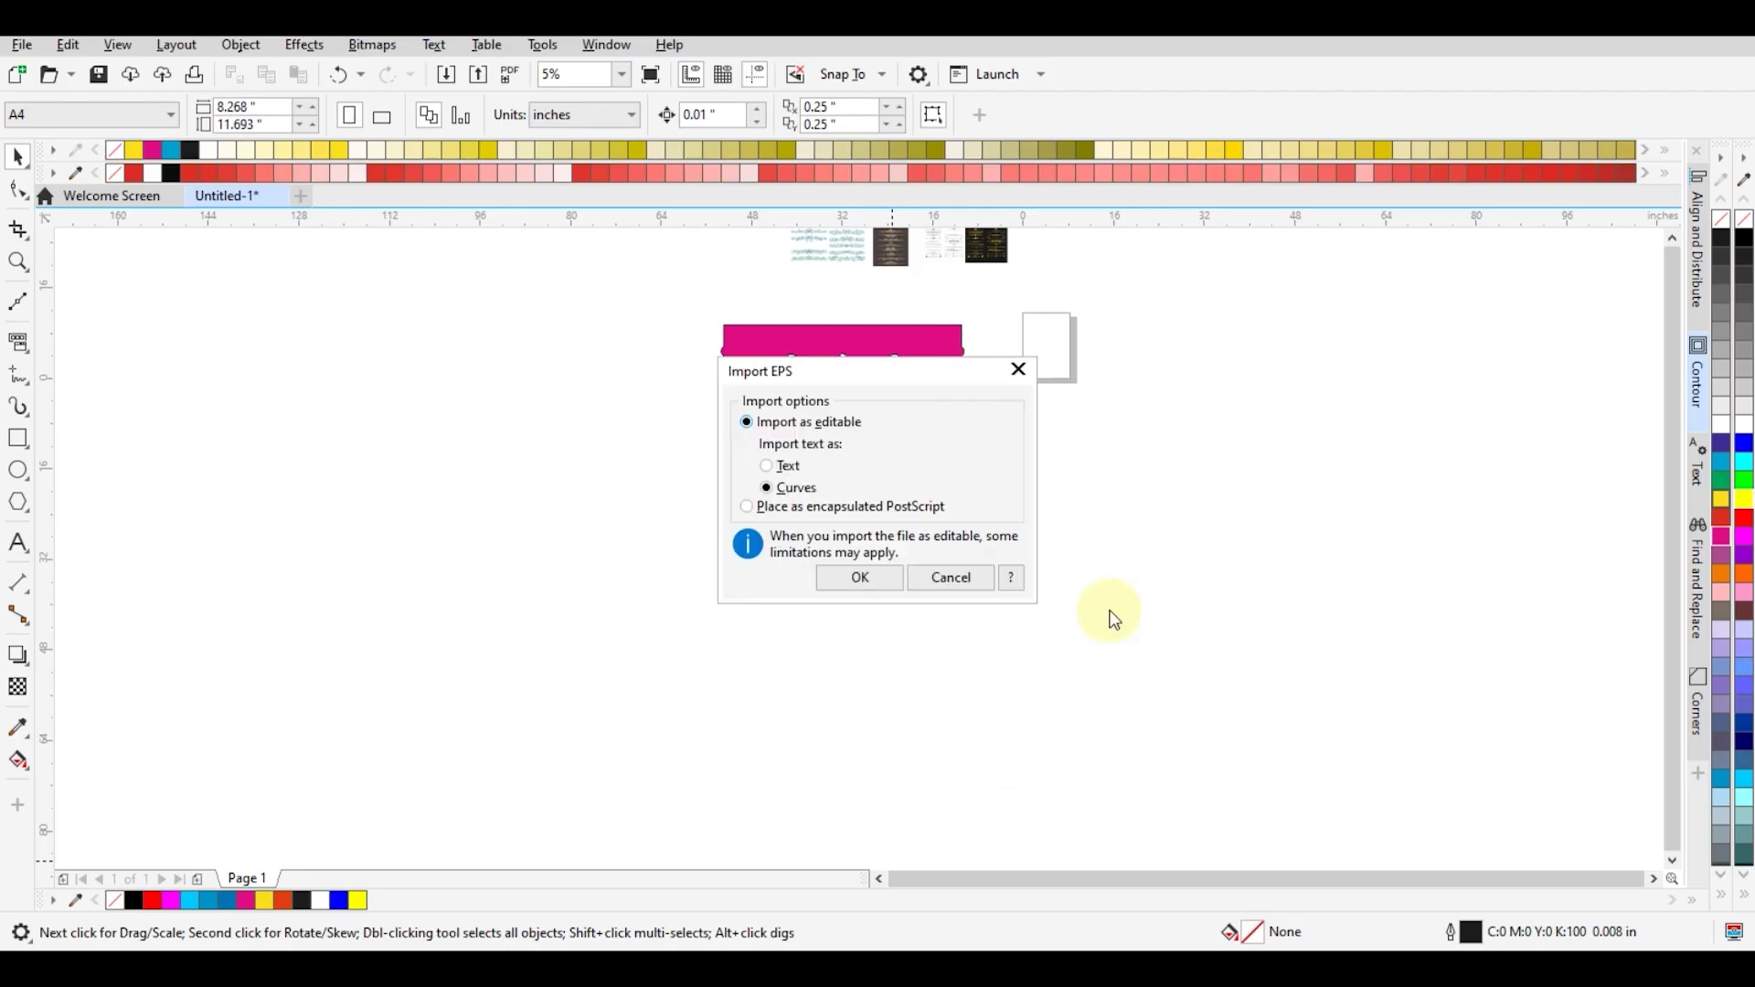
click(861, 575)
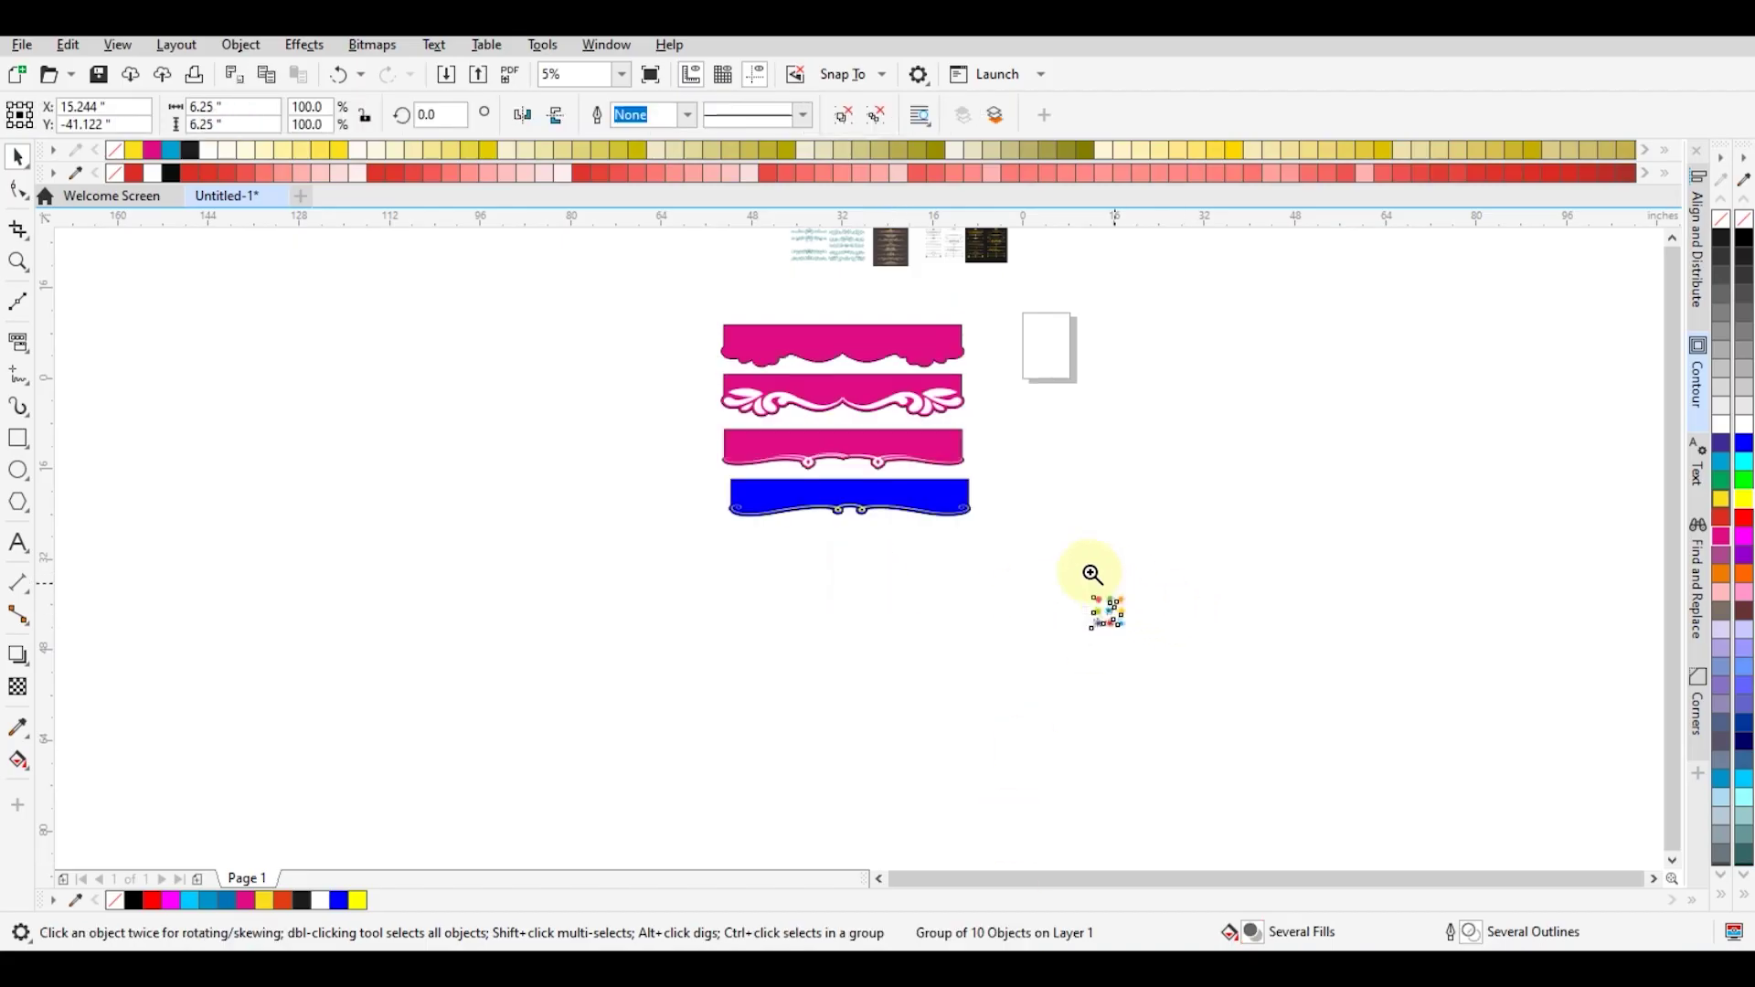
Enlarge the imported splatter group proportionally to about 25 inches wide and inspect its splatter shapes.
scroll(1006, 557, up, 3)
scroll(919, 592, down, 1)
drag(911, 586, 1101, 698)
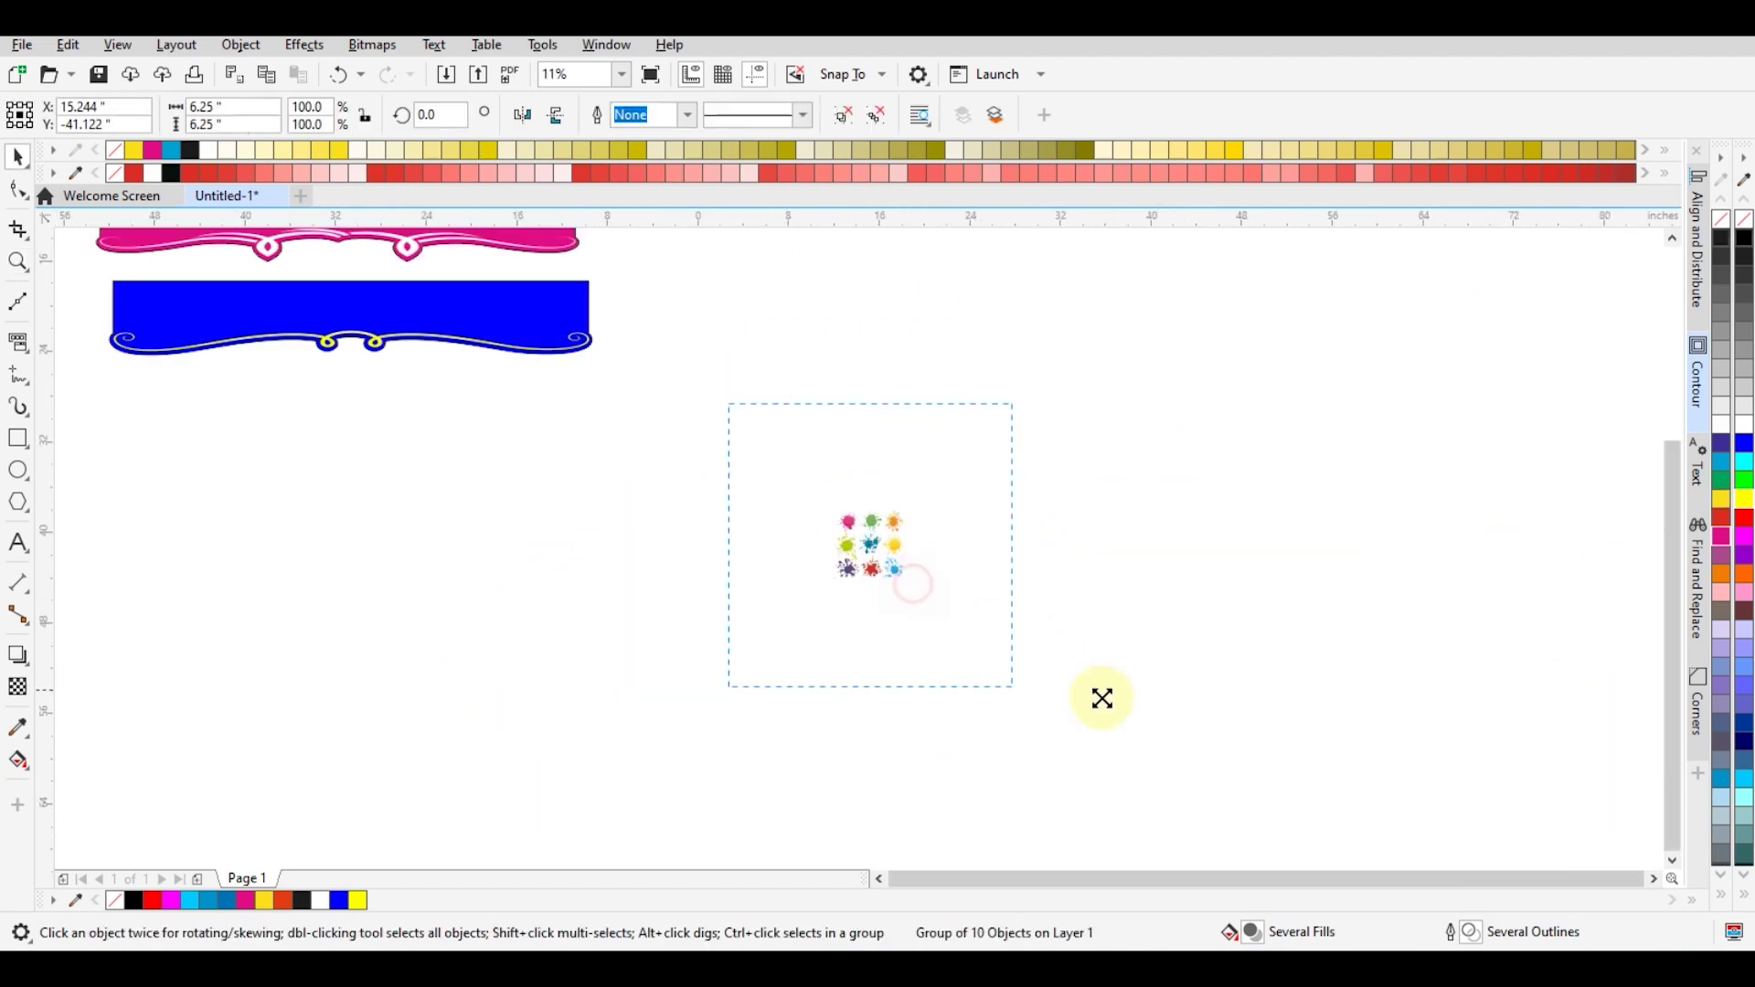
drag(948, 536, 870, 548)
key(z)
drag(687, 409, 873, 534)
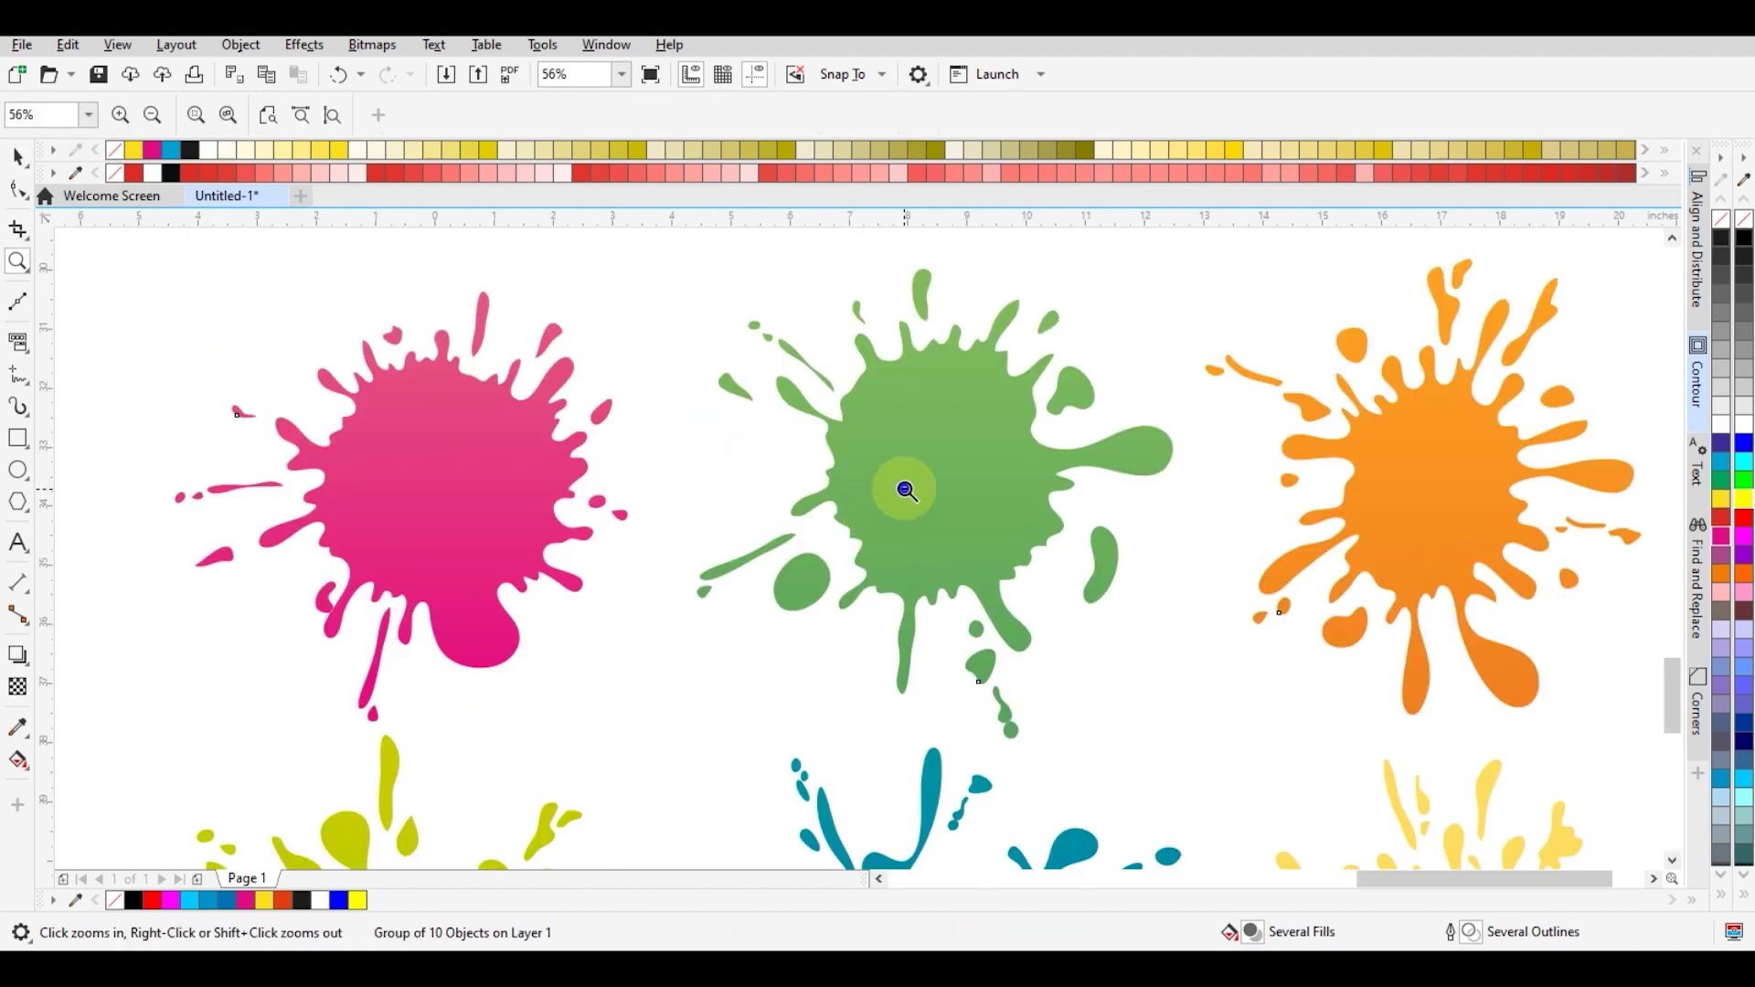
scroll(904, 489, down, 8)
drag(765, 382, 923, 540)
drag(529, 369, 1331, 766)
key(space)
click(1244, 629)
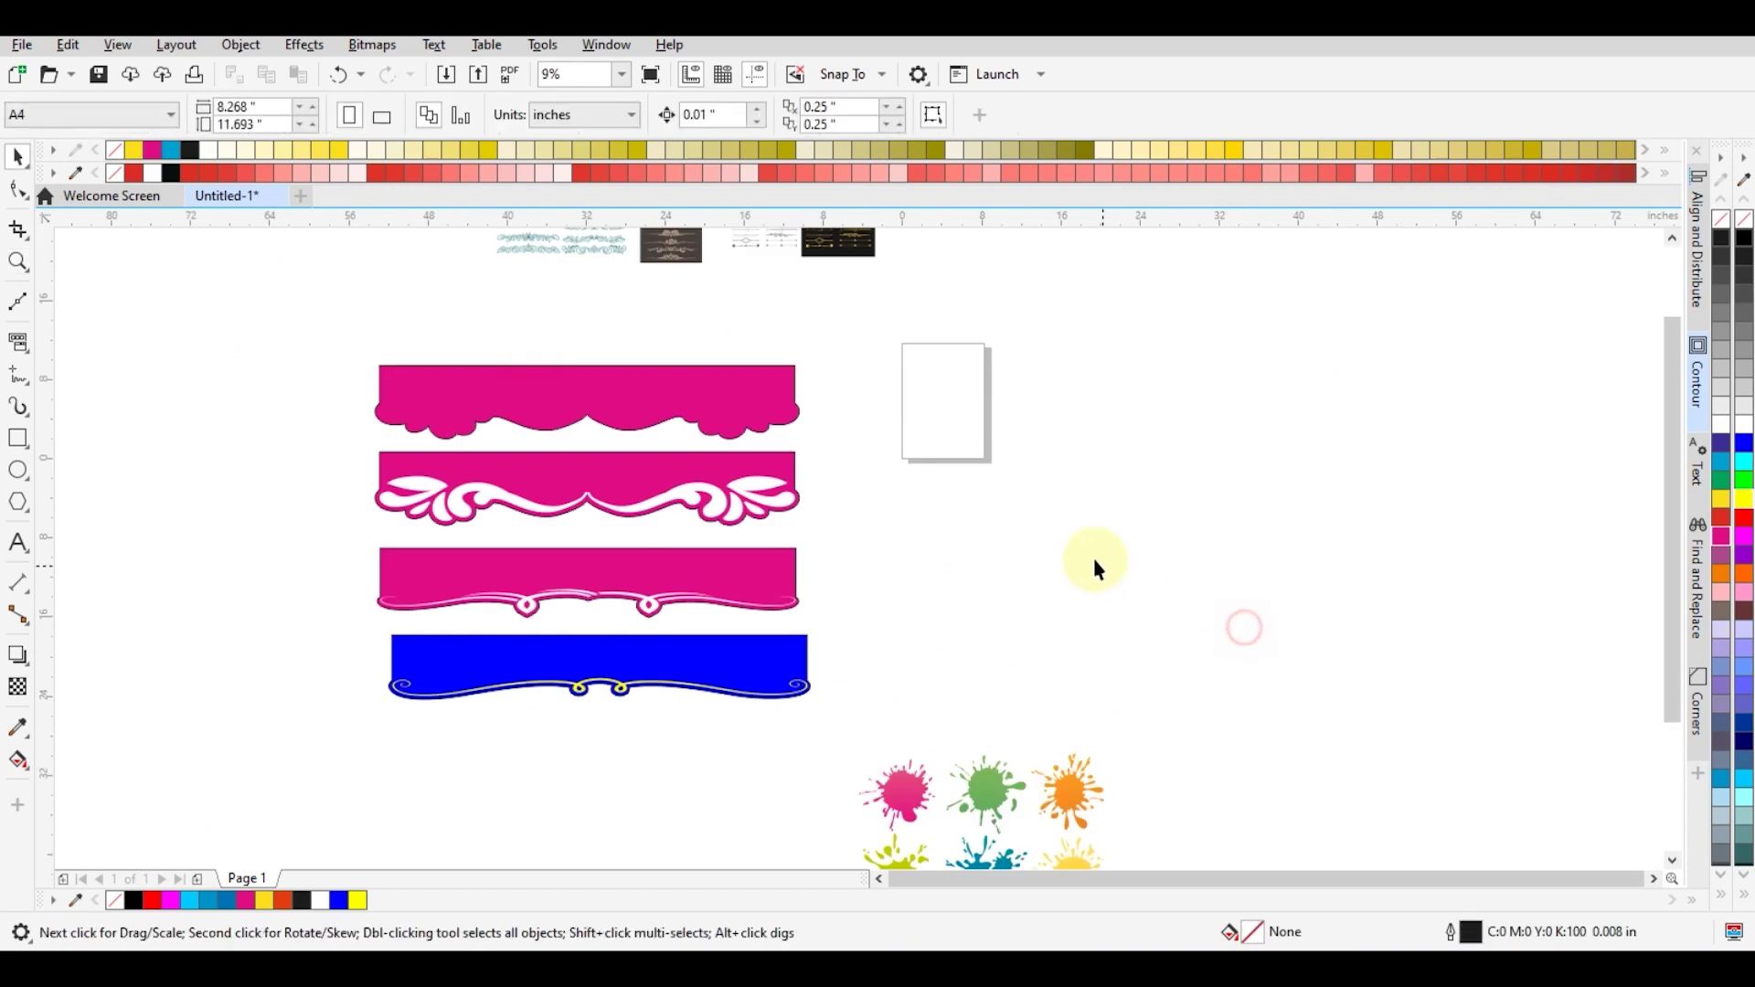
Draw a rectangle beside the existing panels, size it to 42 by 5.5 inches, and place it just below the page.
click(706, 375)
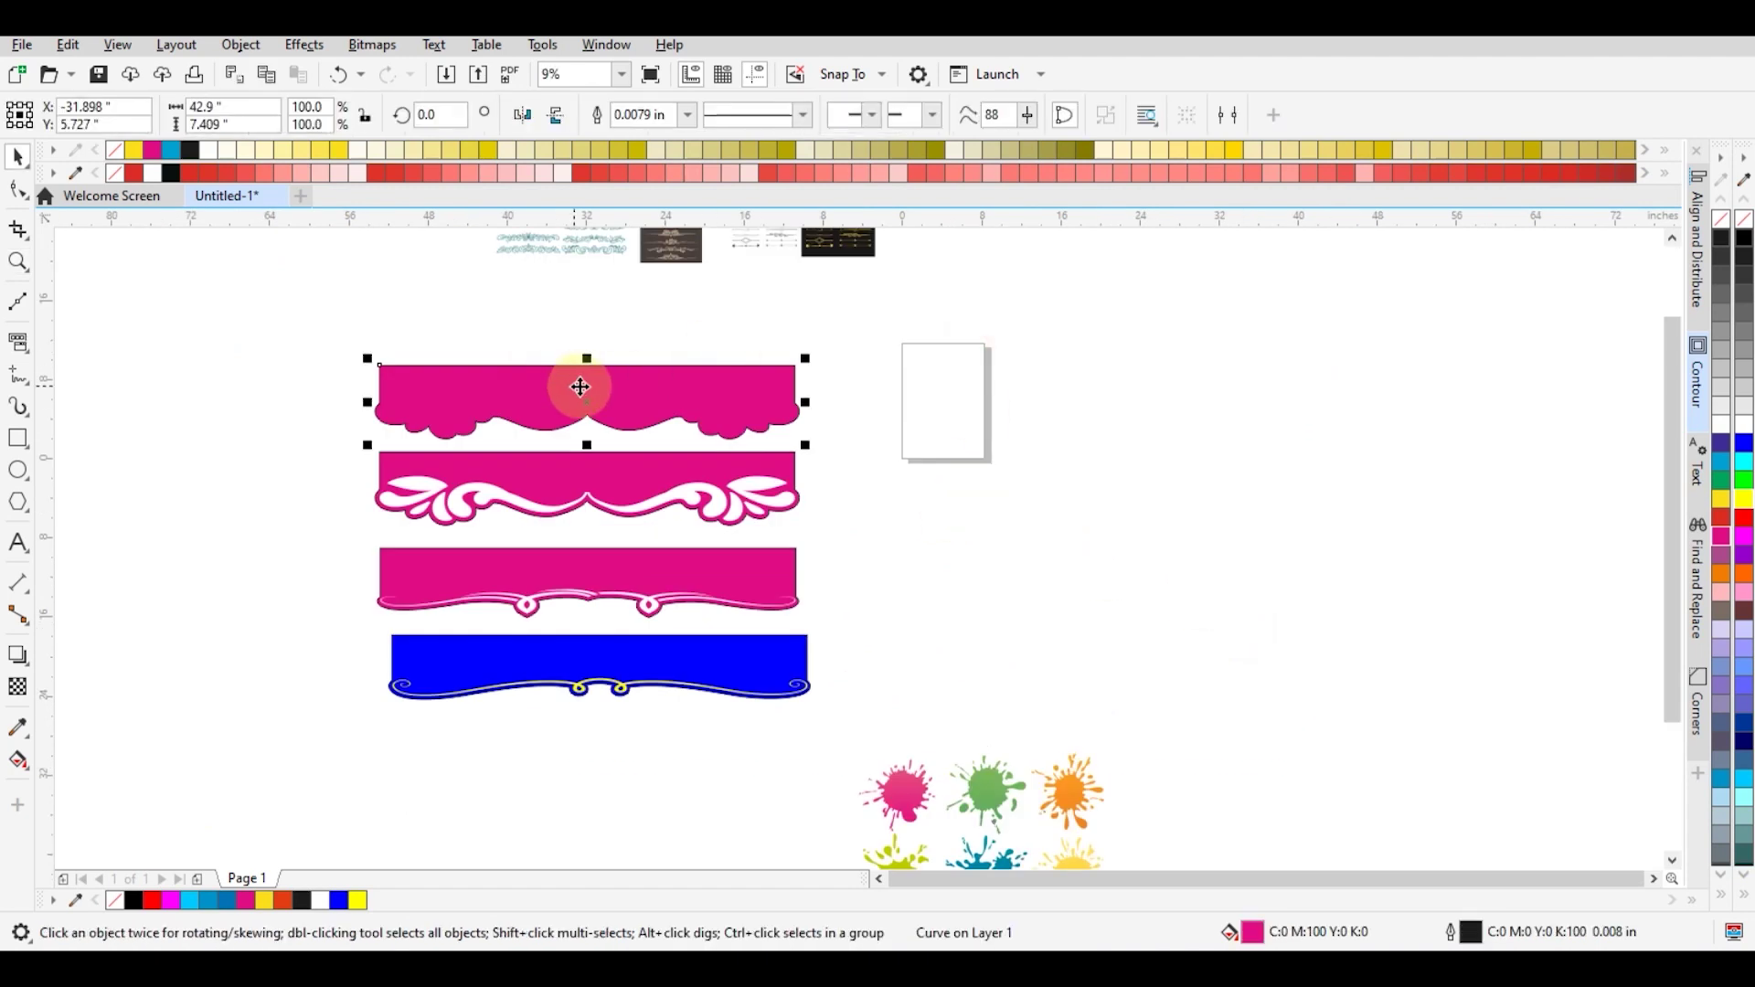
key(F6)
mouse_move(891, 424)
mouse_down()
mouse_move(1031, 533)
mouse_move(1076, 542)
mouse_up()
key(space)
click(964, 465)
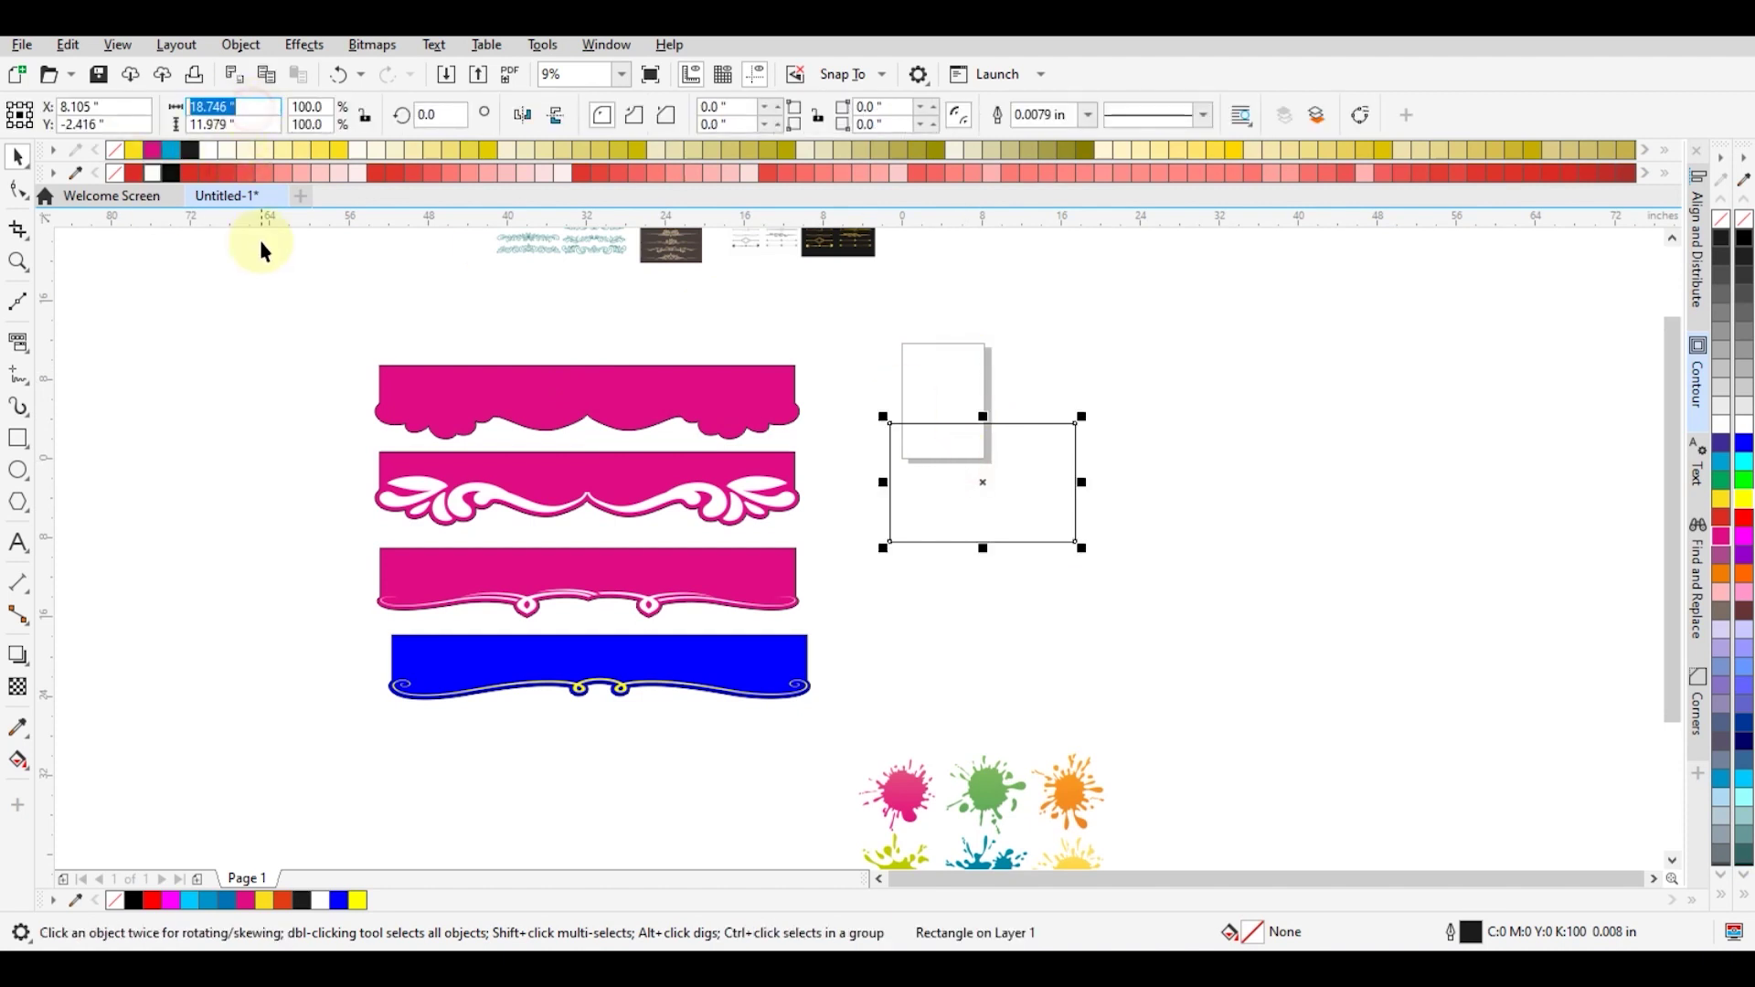
text(42)
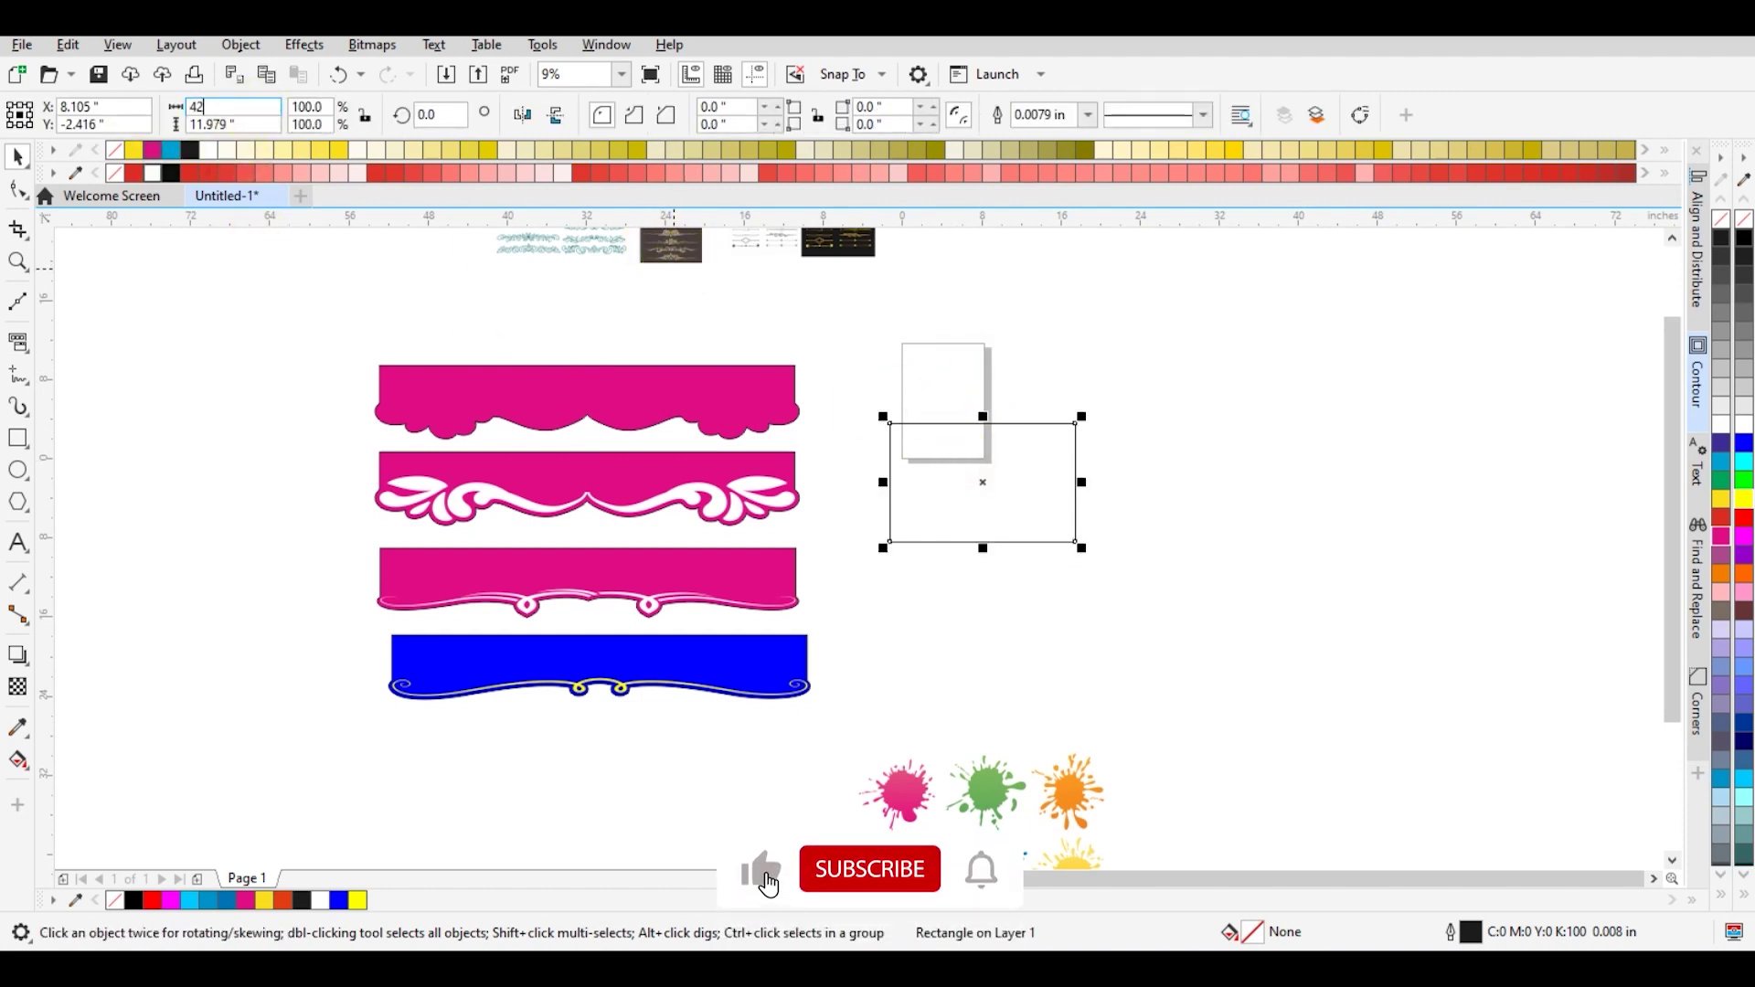
text(5.5)
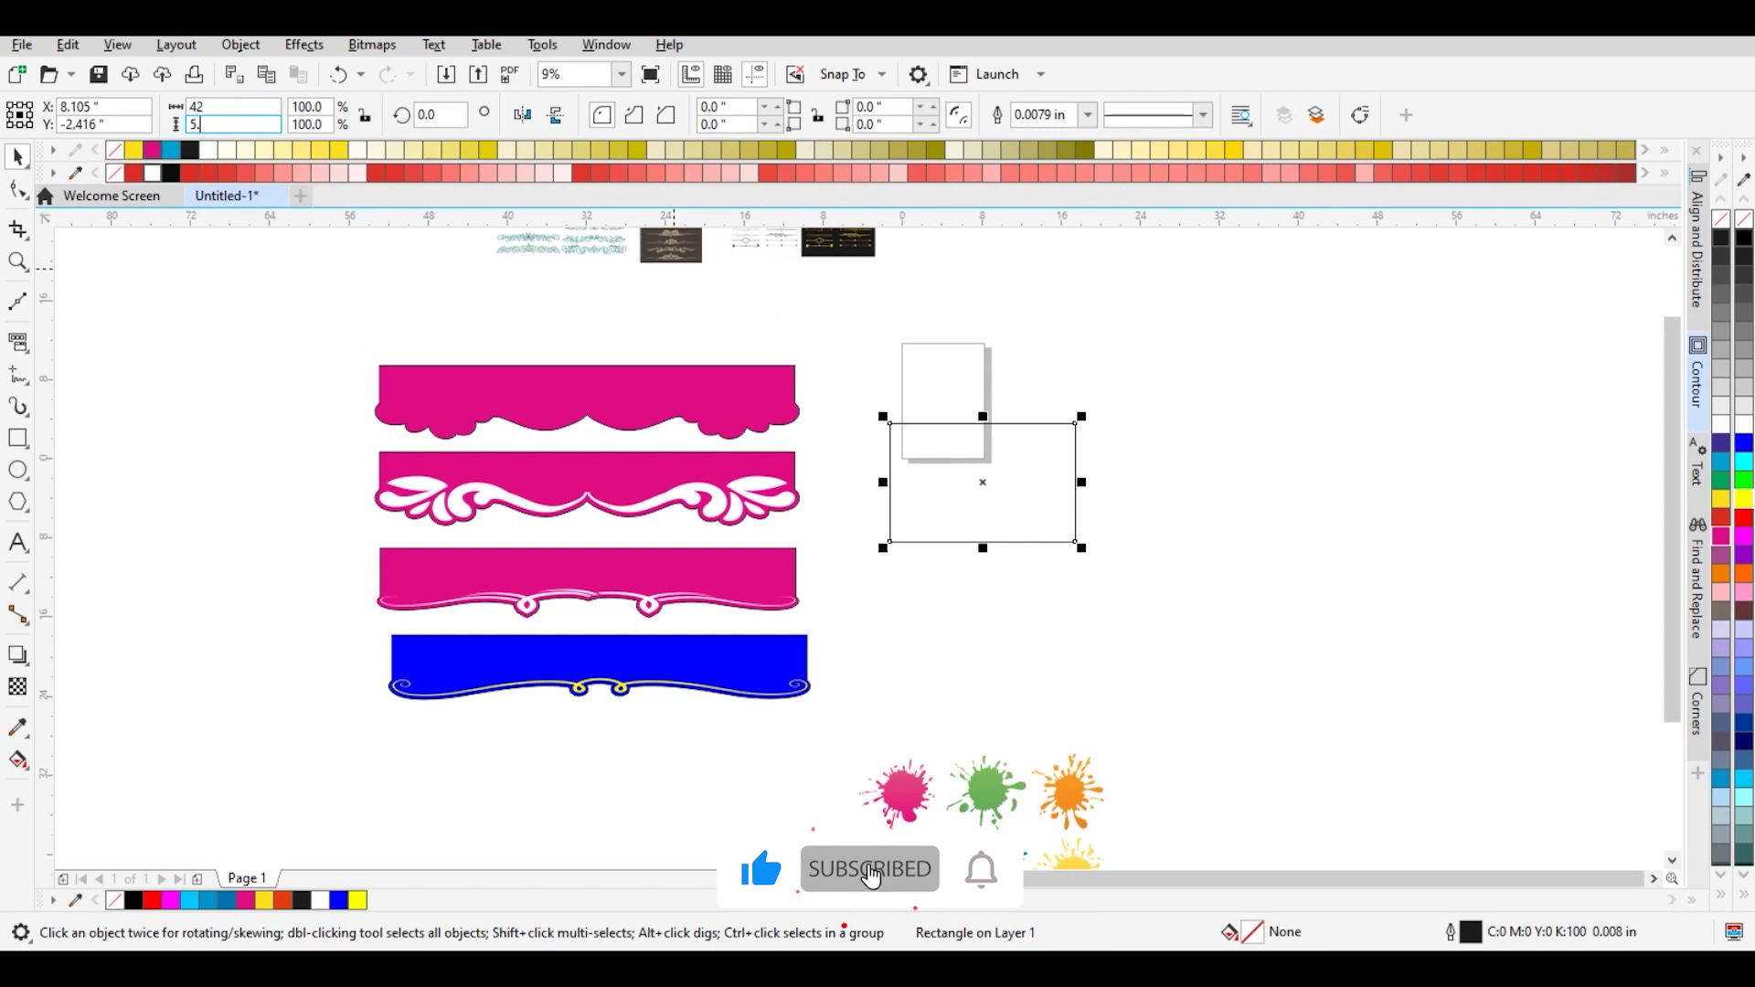
key(Return)
drag(1148, 506, 1235, 554)
Draw a larger rectangle about 51.7 by 22 inches around the 42-inch rectangle.
key(z)
drag(799, 447, 1427, 722)
right_click(1293, 682)
key(space)
drag(1143, 546, 1147, 570)
key(F2)
drag(784, 463, 1416, 756)
key(F6)
drag(266, 263, 1389, 746)
key(space)
key(F2)
right_click(1188, 670)
key(F2)
drag(799, 421, 1410, 771)
right_click(1207, 658)
click(1344, 724)
Move the large rectangle up about 2.3 inches, keeping the 42-inch rectangle inside it.
drag(1070, 674, 1101, 662)
key(ctrl+z)
key(F2)
right_click(1091, 653)
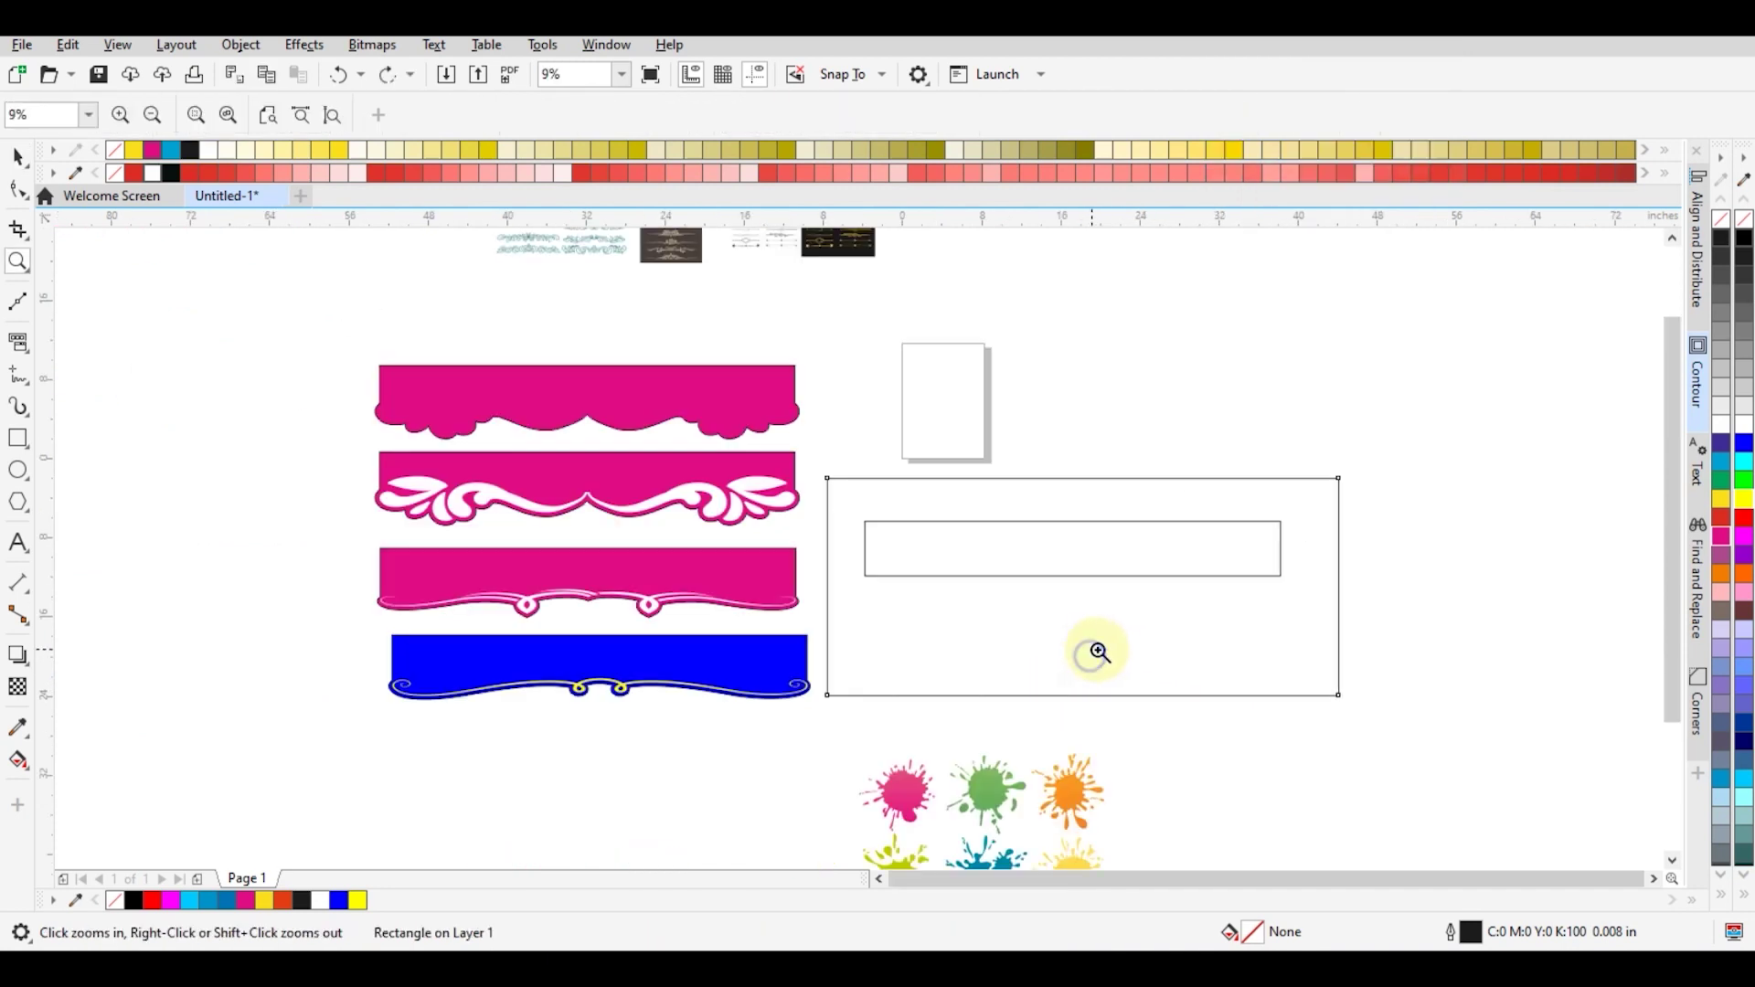
drag(1336, 780, 1335, 779)
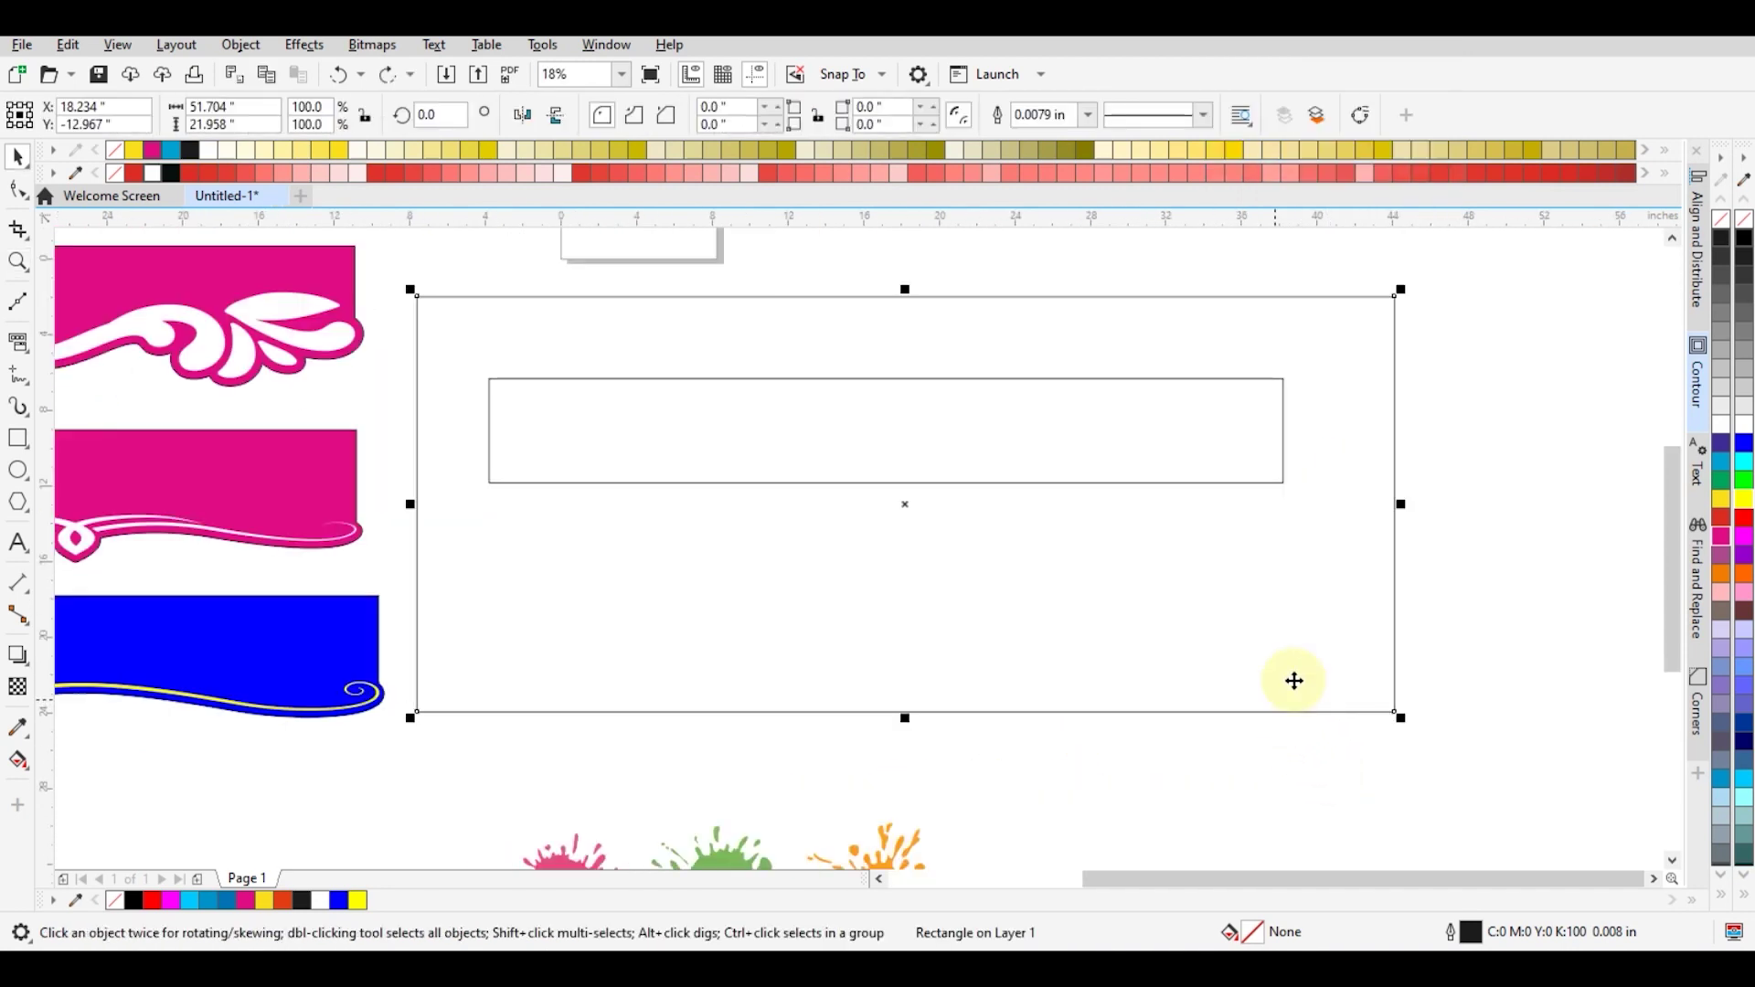
drag(1240, 558, 1236, 514)
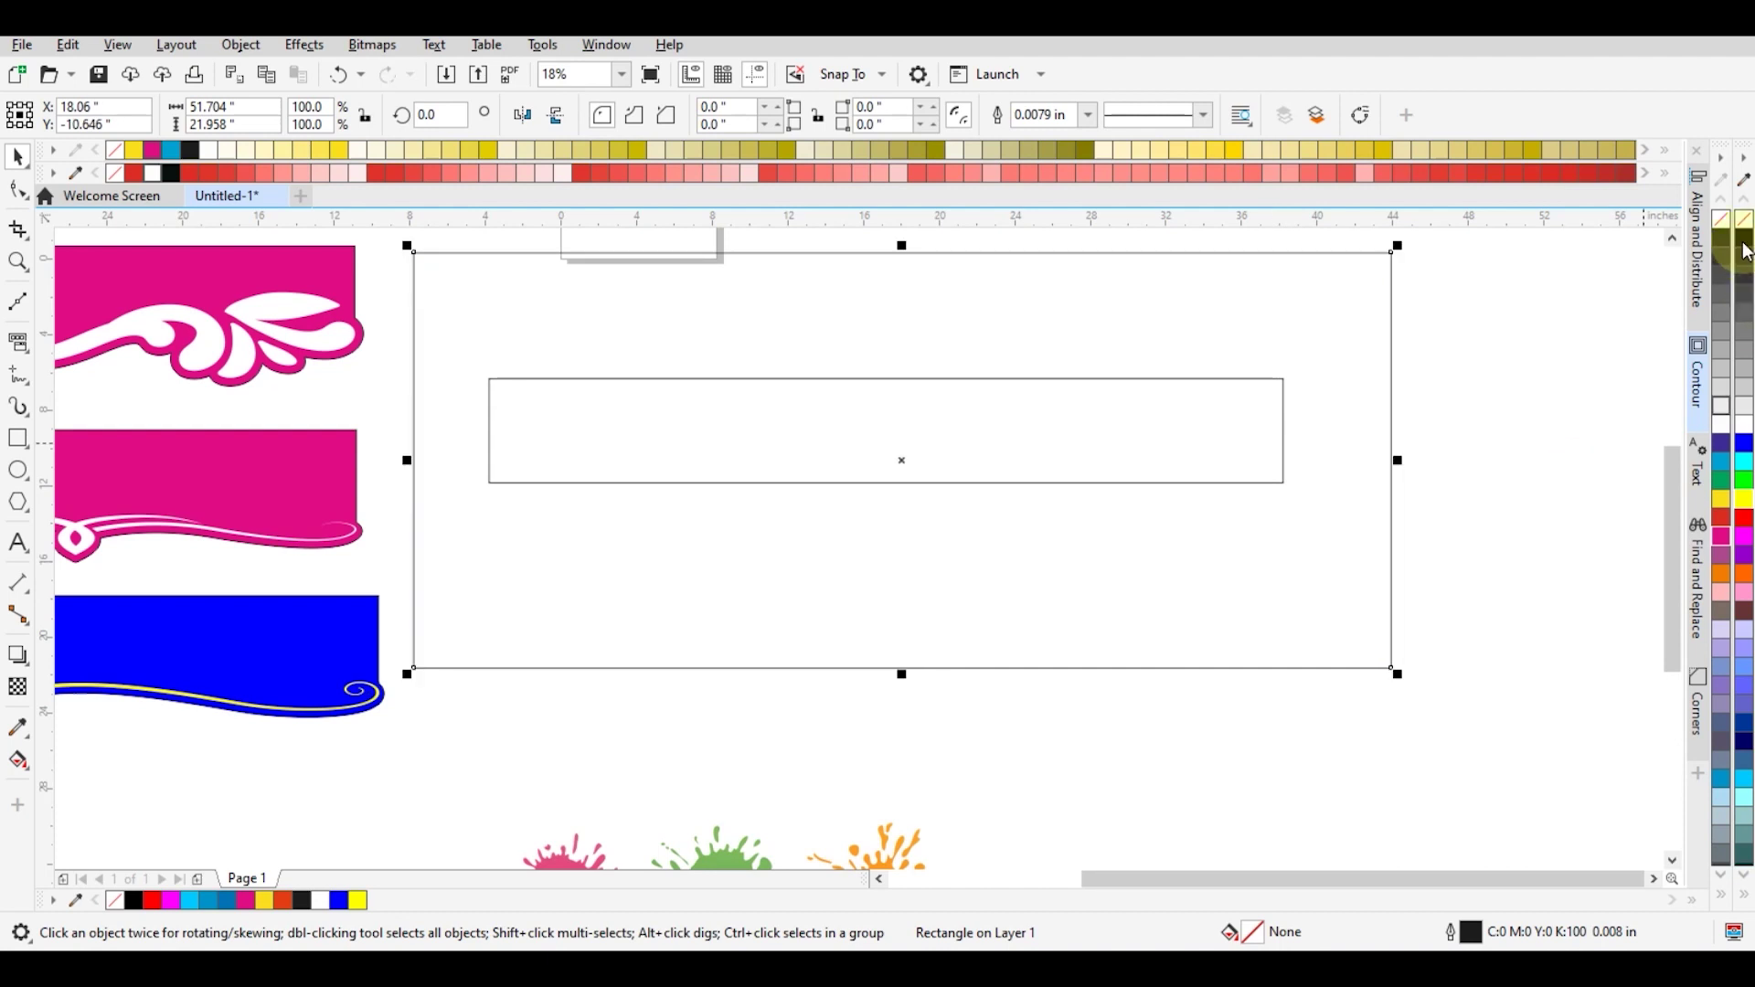
Fill the large rectangle with black, send it behind everything else, and select the 42-inch rectangle inside it.
click(1744, 246)
key(shift+Page_Down)
click(1488, 601)
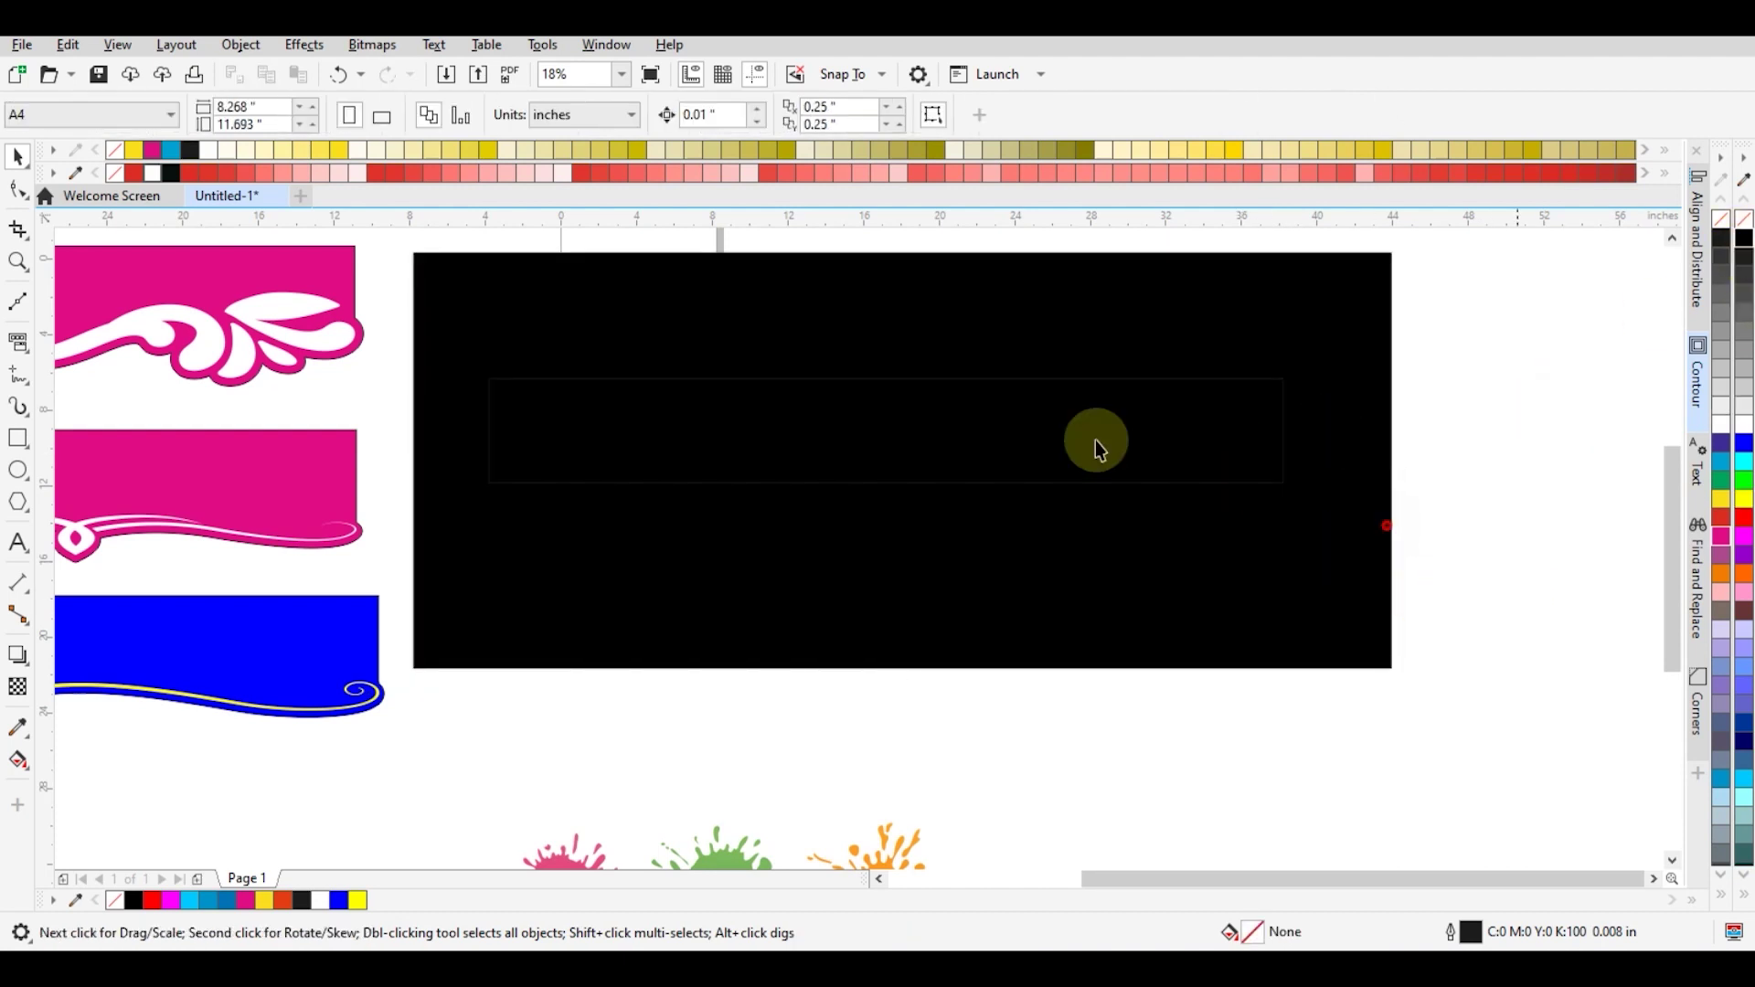
click(1096, 441)
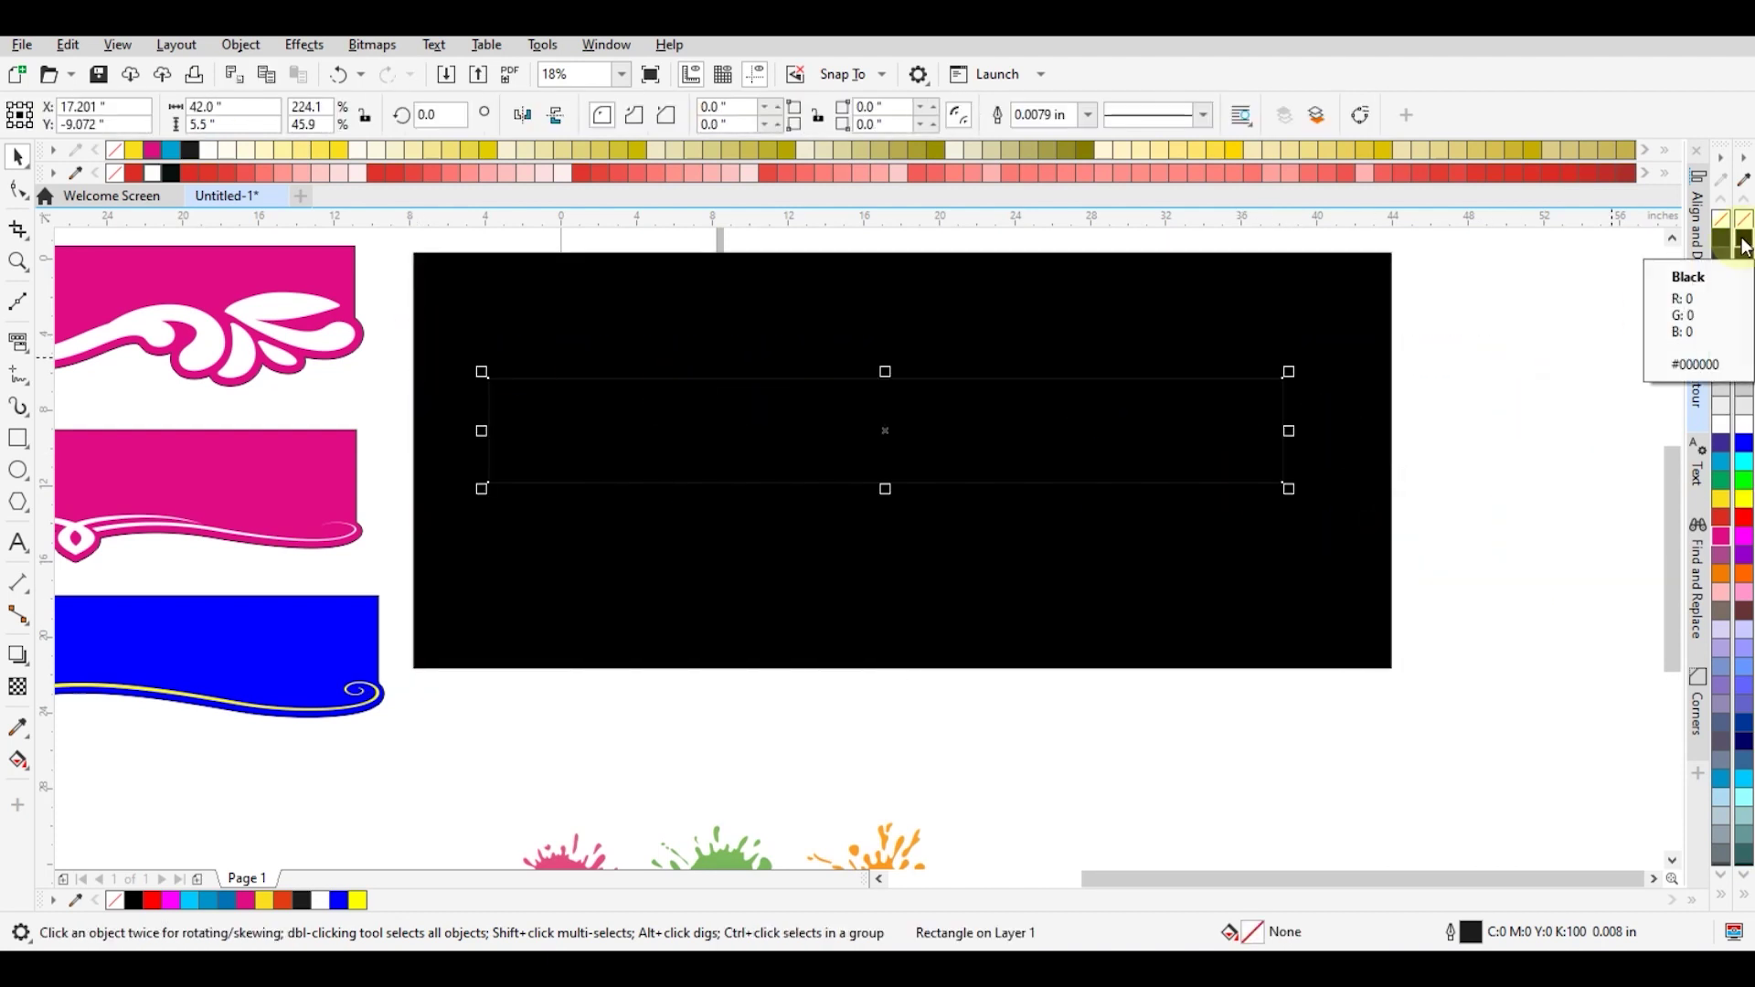
Fill the 42-inch rectangle with white so it stands out against the black backdrop.
click(1747, 361)
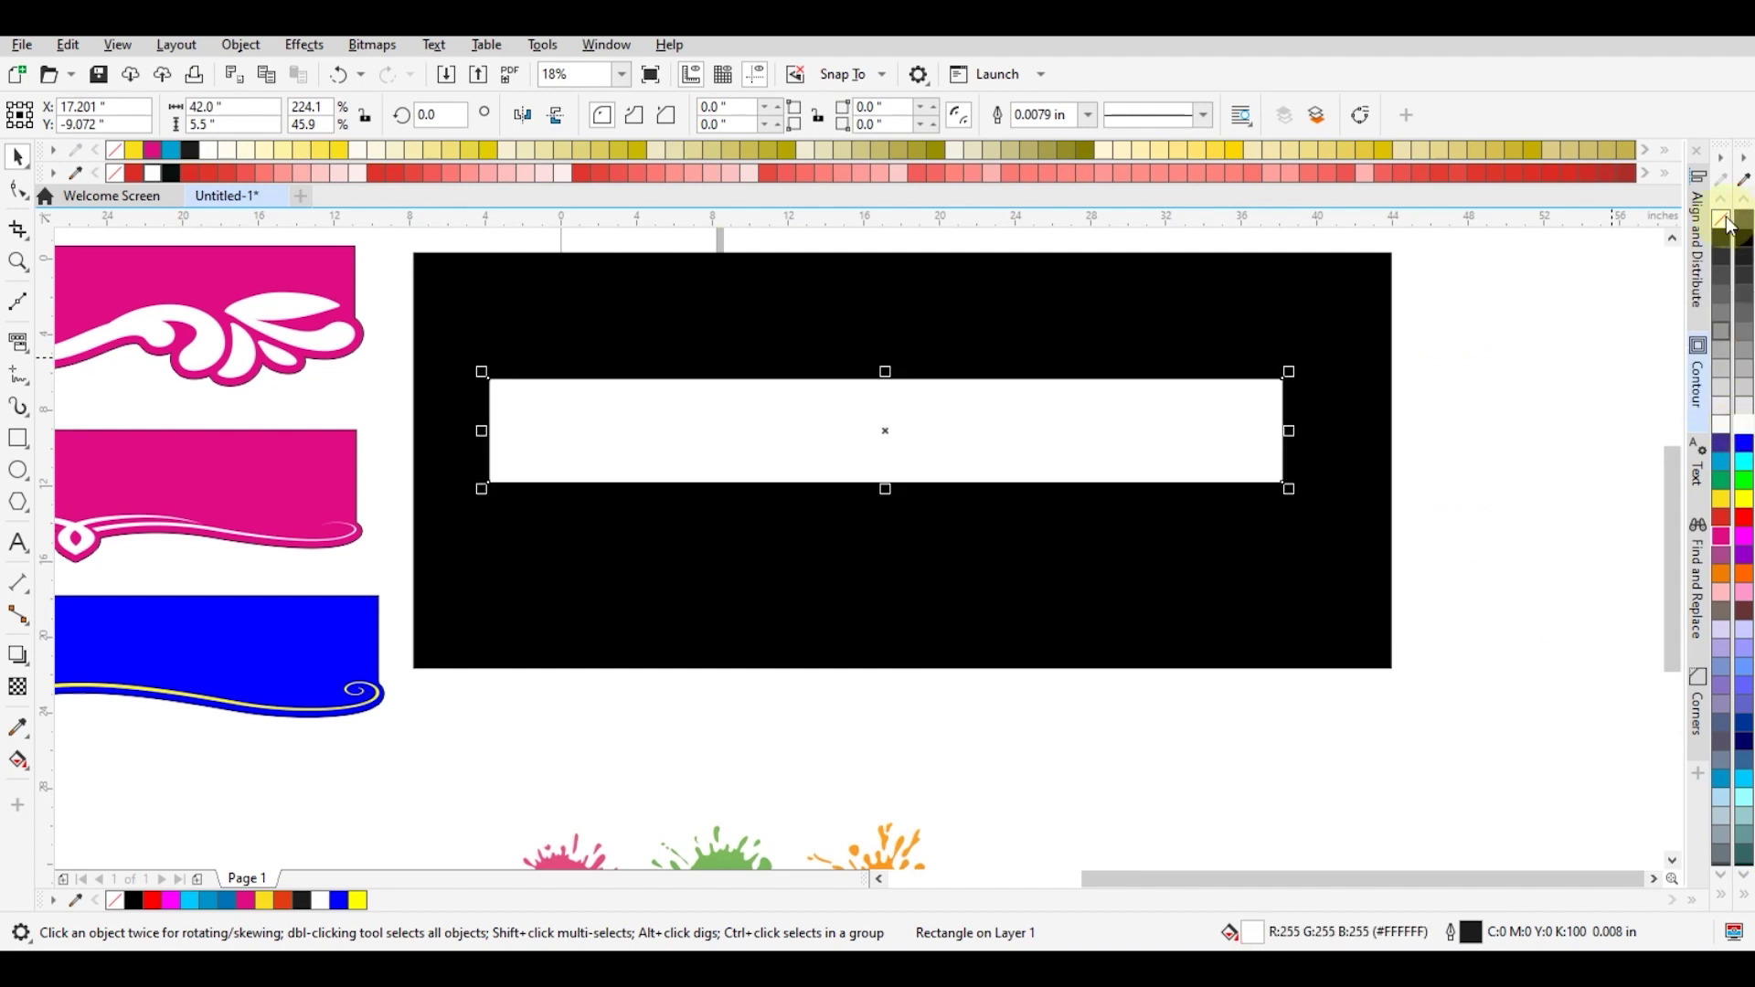
click(1144, 432)
key(F2)
right_click(1167, 557)
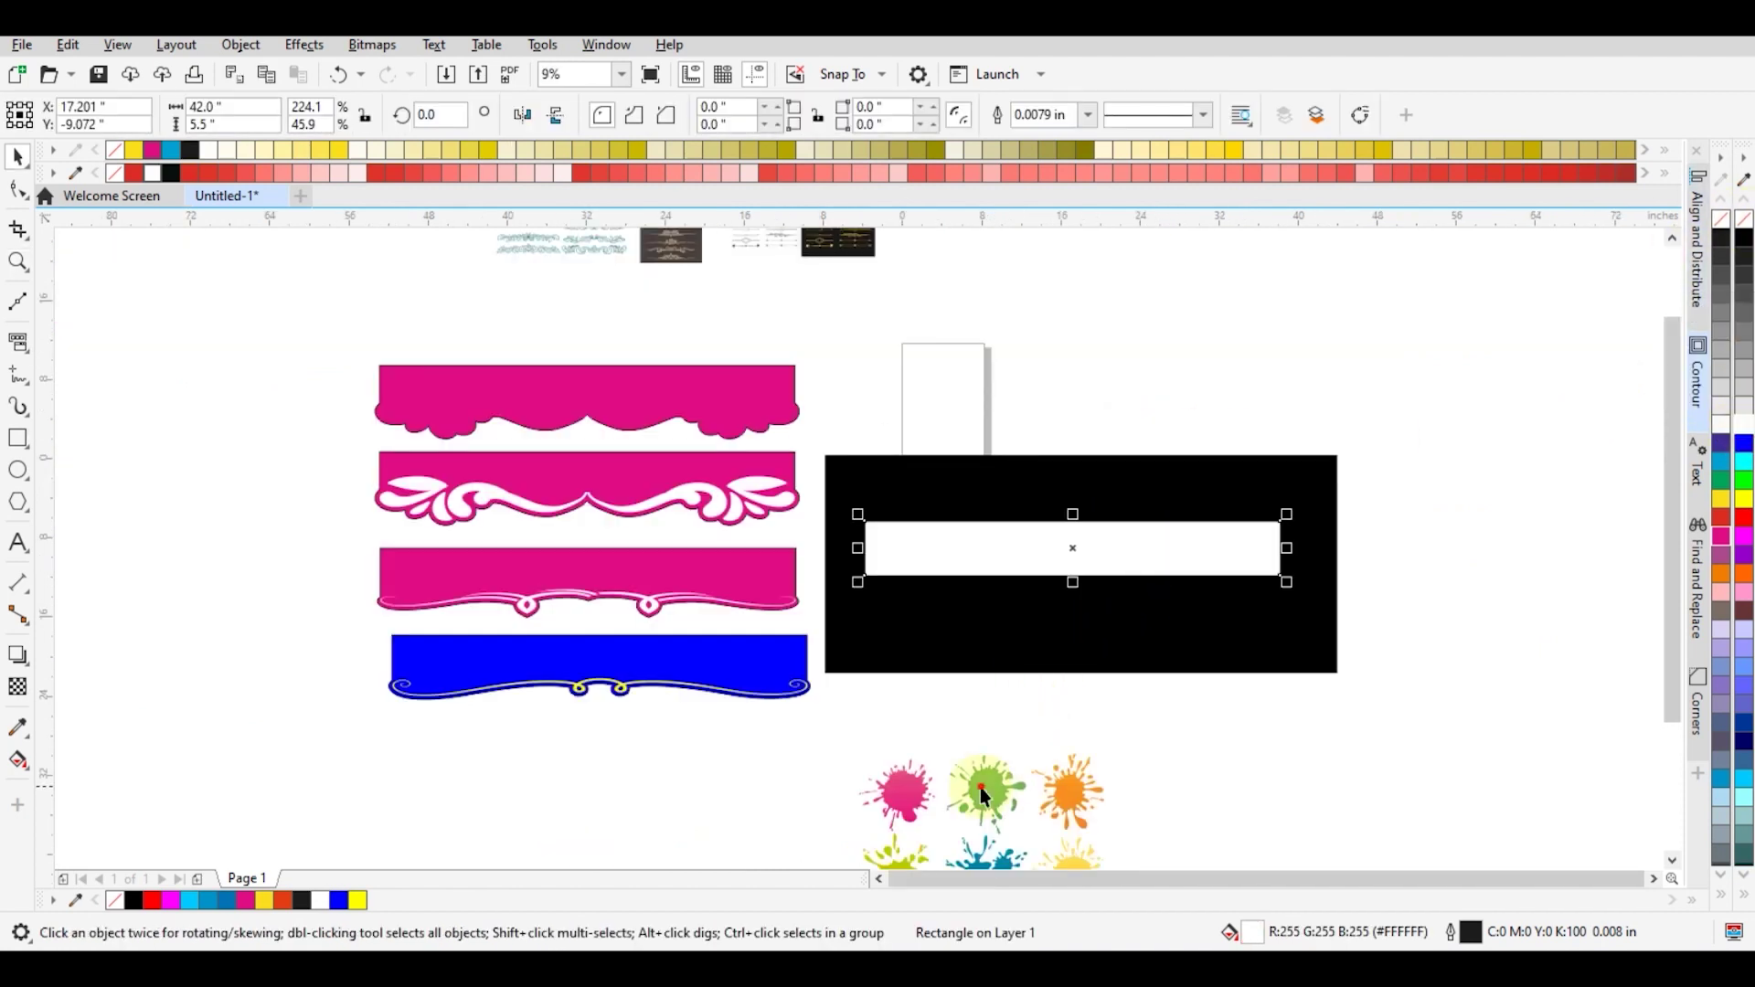
Select the colored splatter group below the backdrop and ungroup it into individual splatters.
drag(984, 789, 1010, 744)
key(F2)
drag(823, 668, 1121, 845)
click(1120, 843)
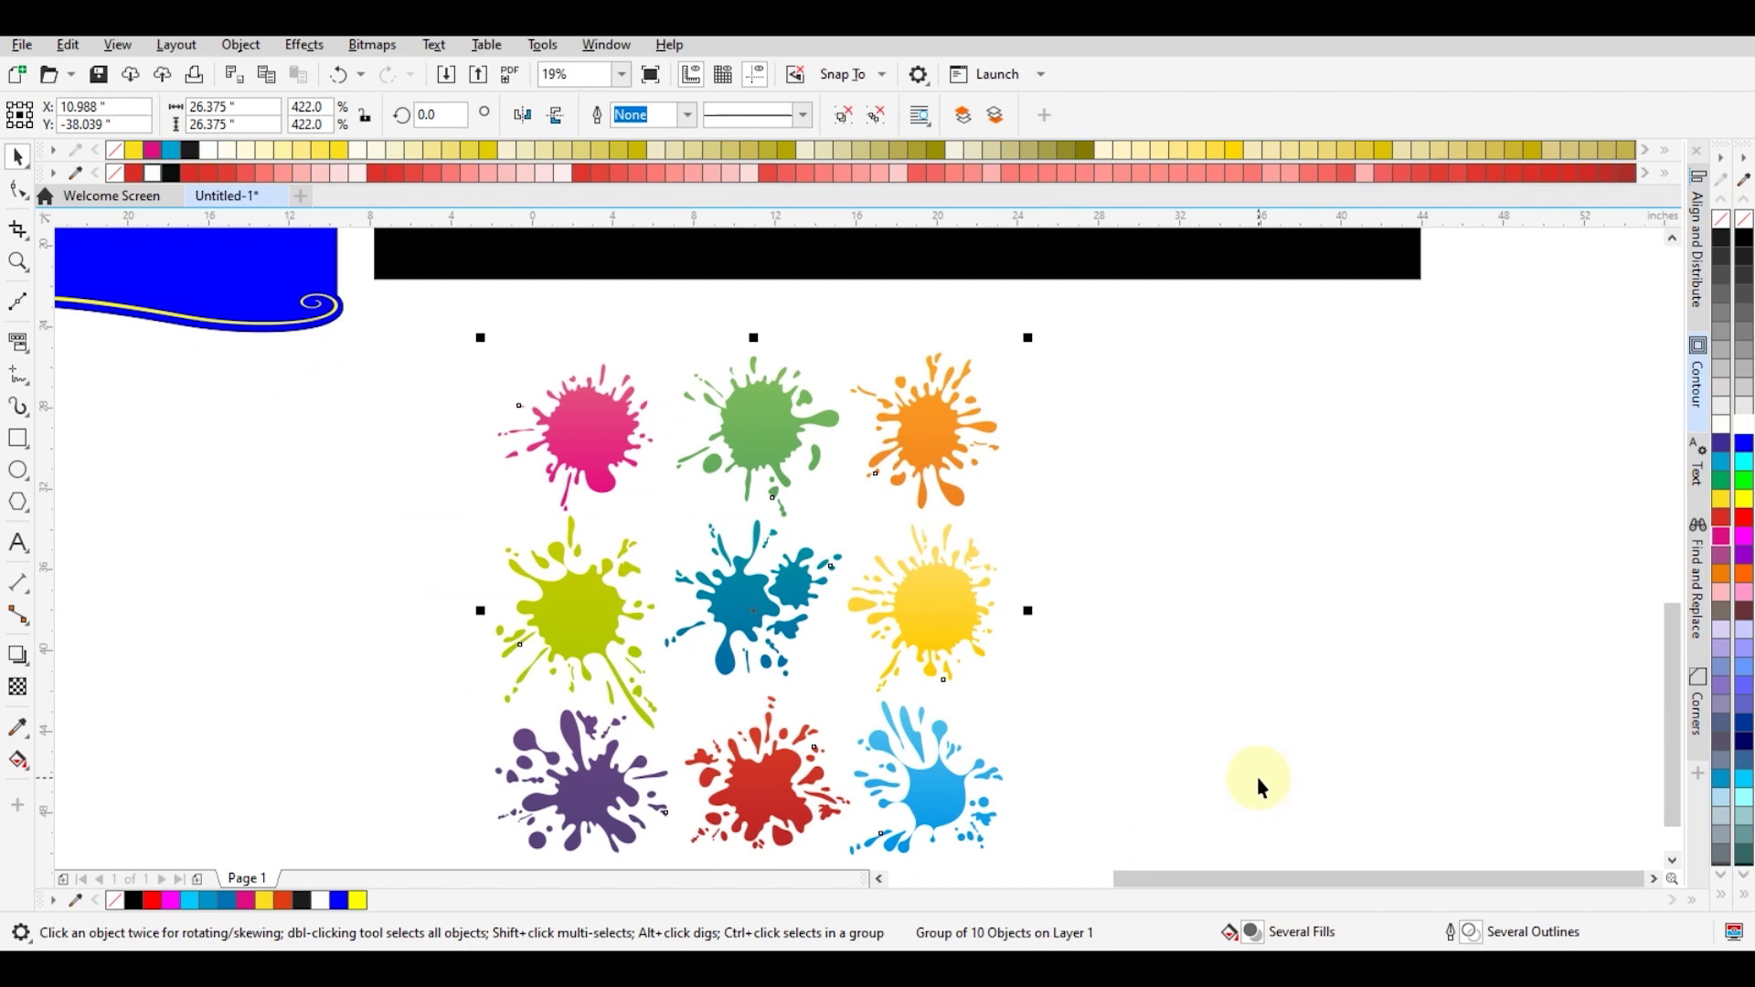
click(1223, 699)
click(945, 622)
drag(944, 615, 958, 645)
click(850, 114)
Move the yellow and purple splatters out of the grid, spacing them to the right of the others.
drag(983, 461, 1119, 474)
key(ctrl+z)
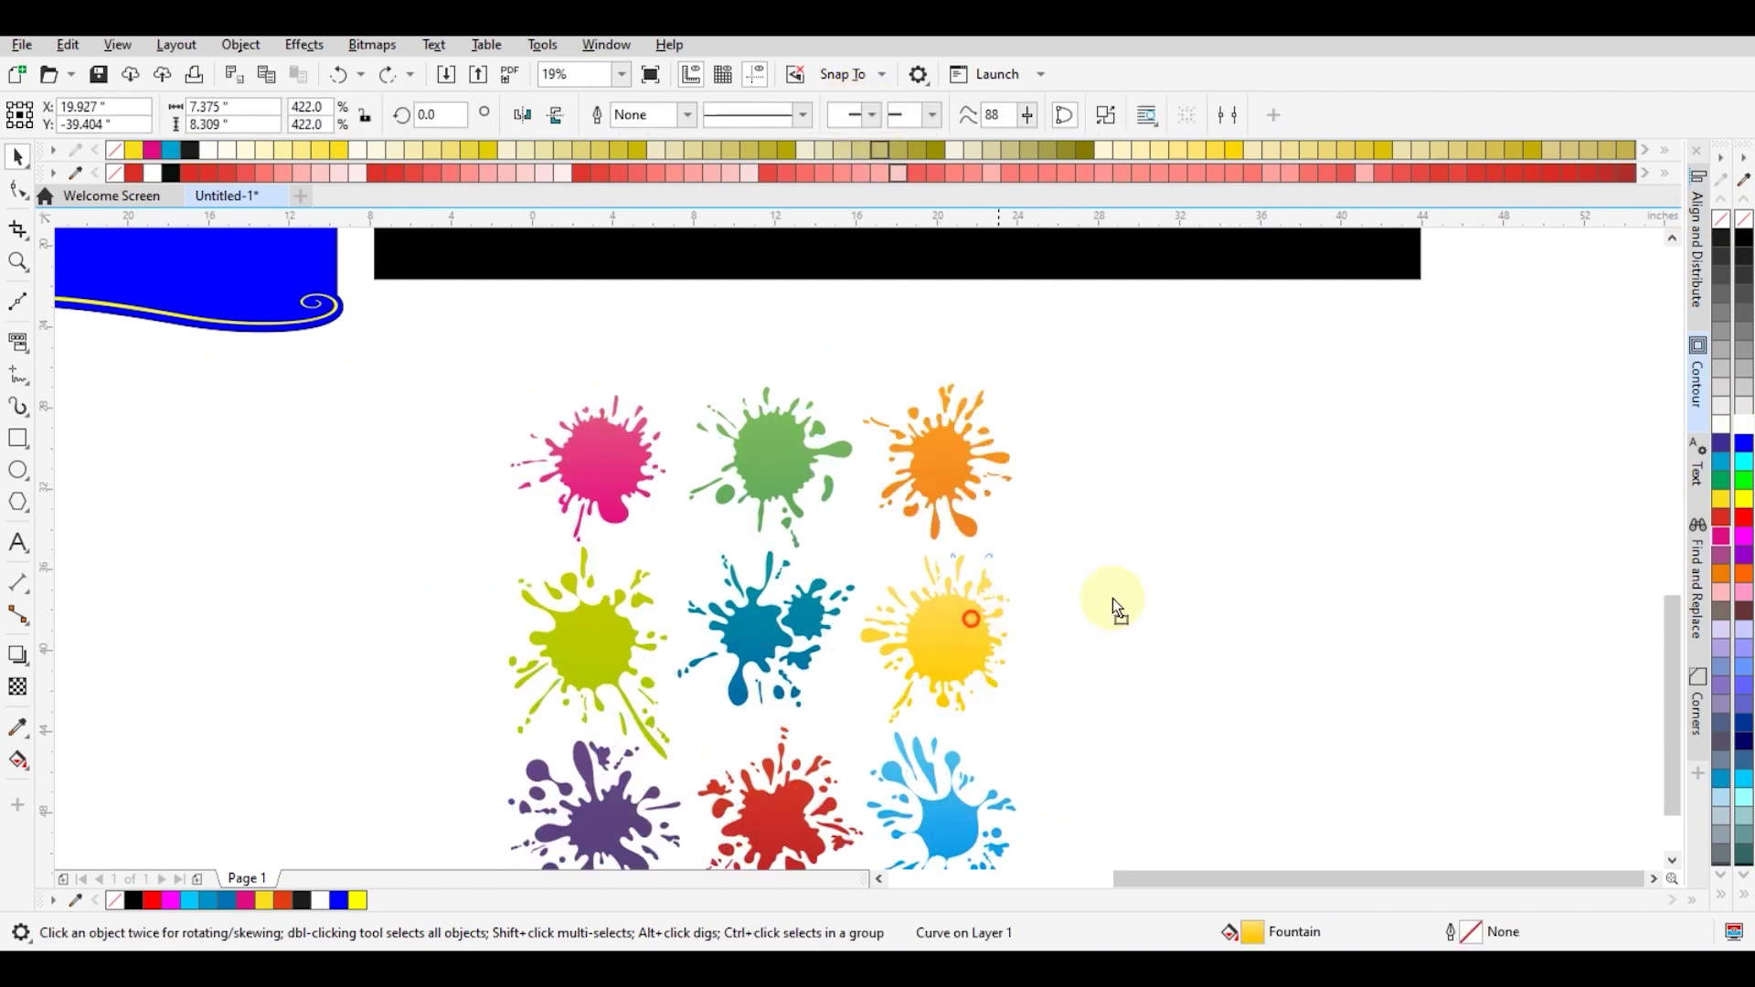
drag(581, 464, 563, 436)
key(F2)
key(F3)
drag(745, 520, 1288, 763)
drag(831, 727, 1218, 686)
drag(1132, 508, 1142, 491)
key(F3)
key(F2)
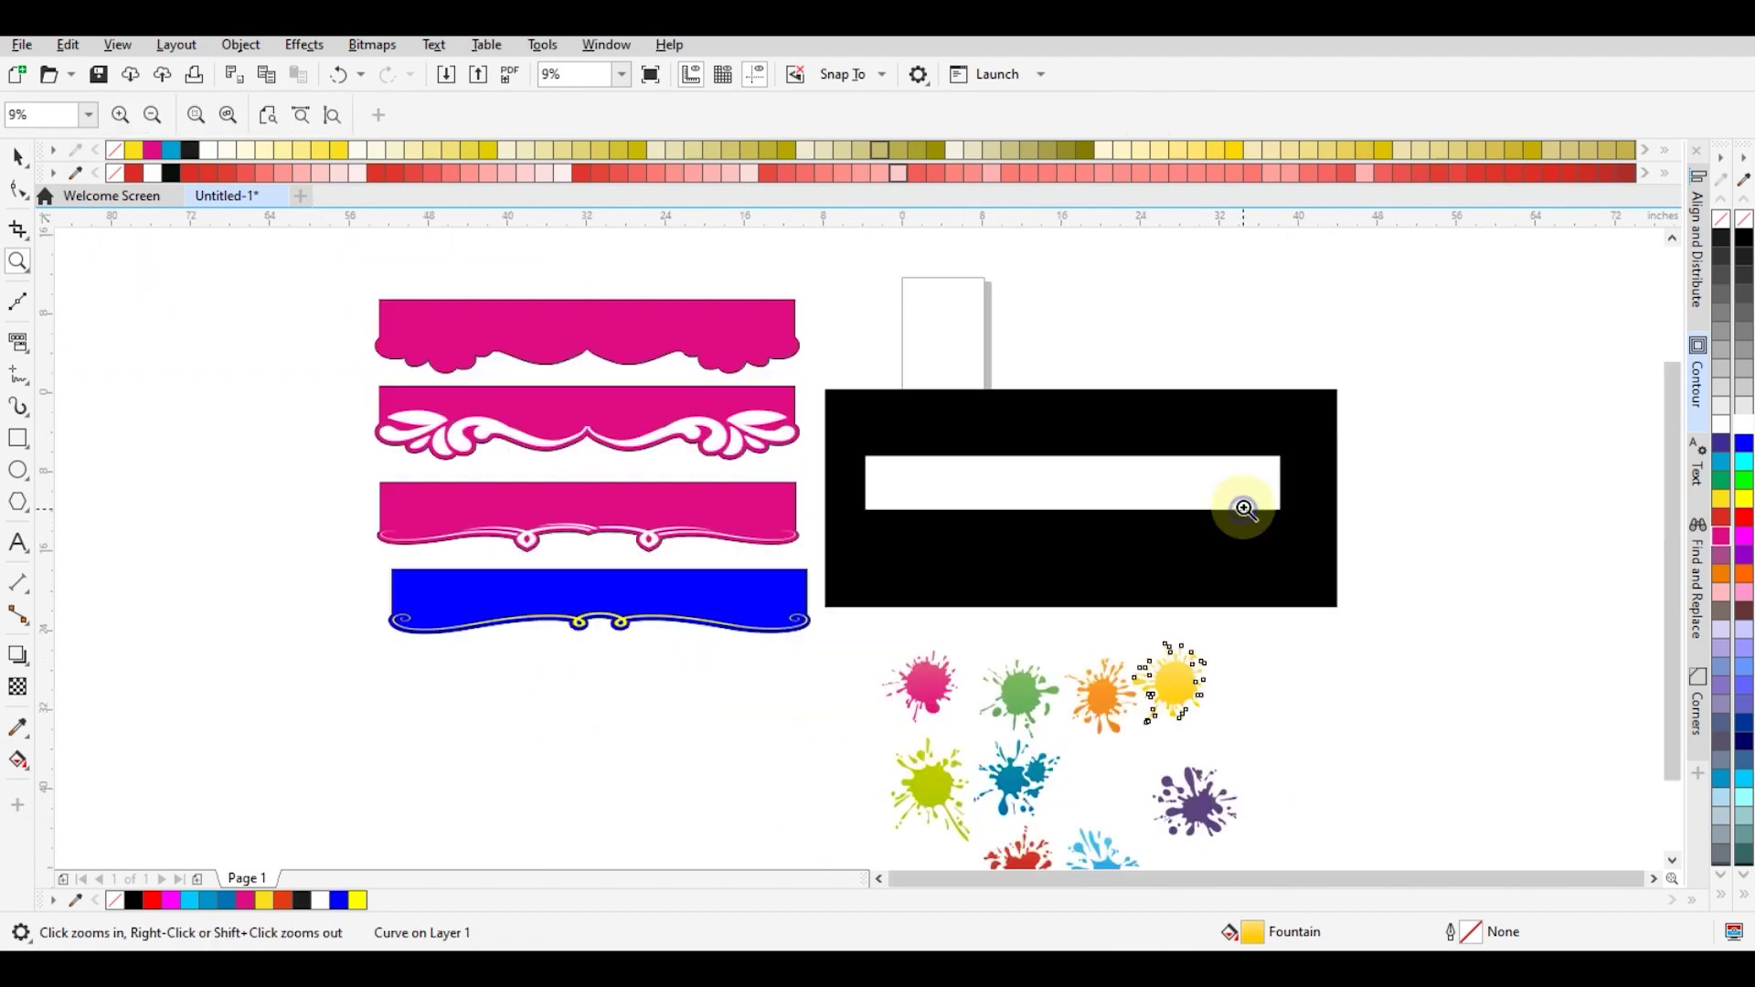
Place the yellow splatter over the right half of the white rectangle and scale it down, letting its drips overhang the lower edge.
drag(1001, 403, 1411, 776)
drag(813, 713, 798, 401)
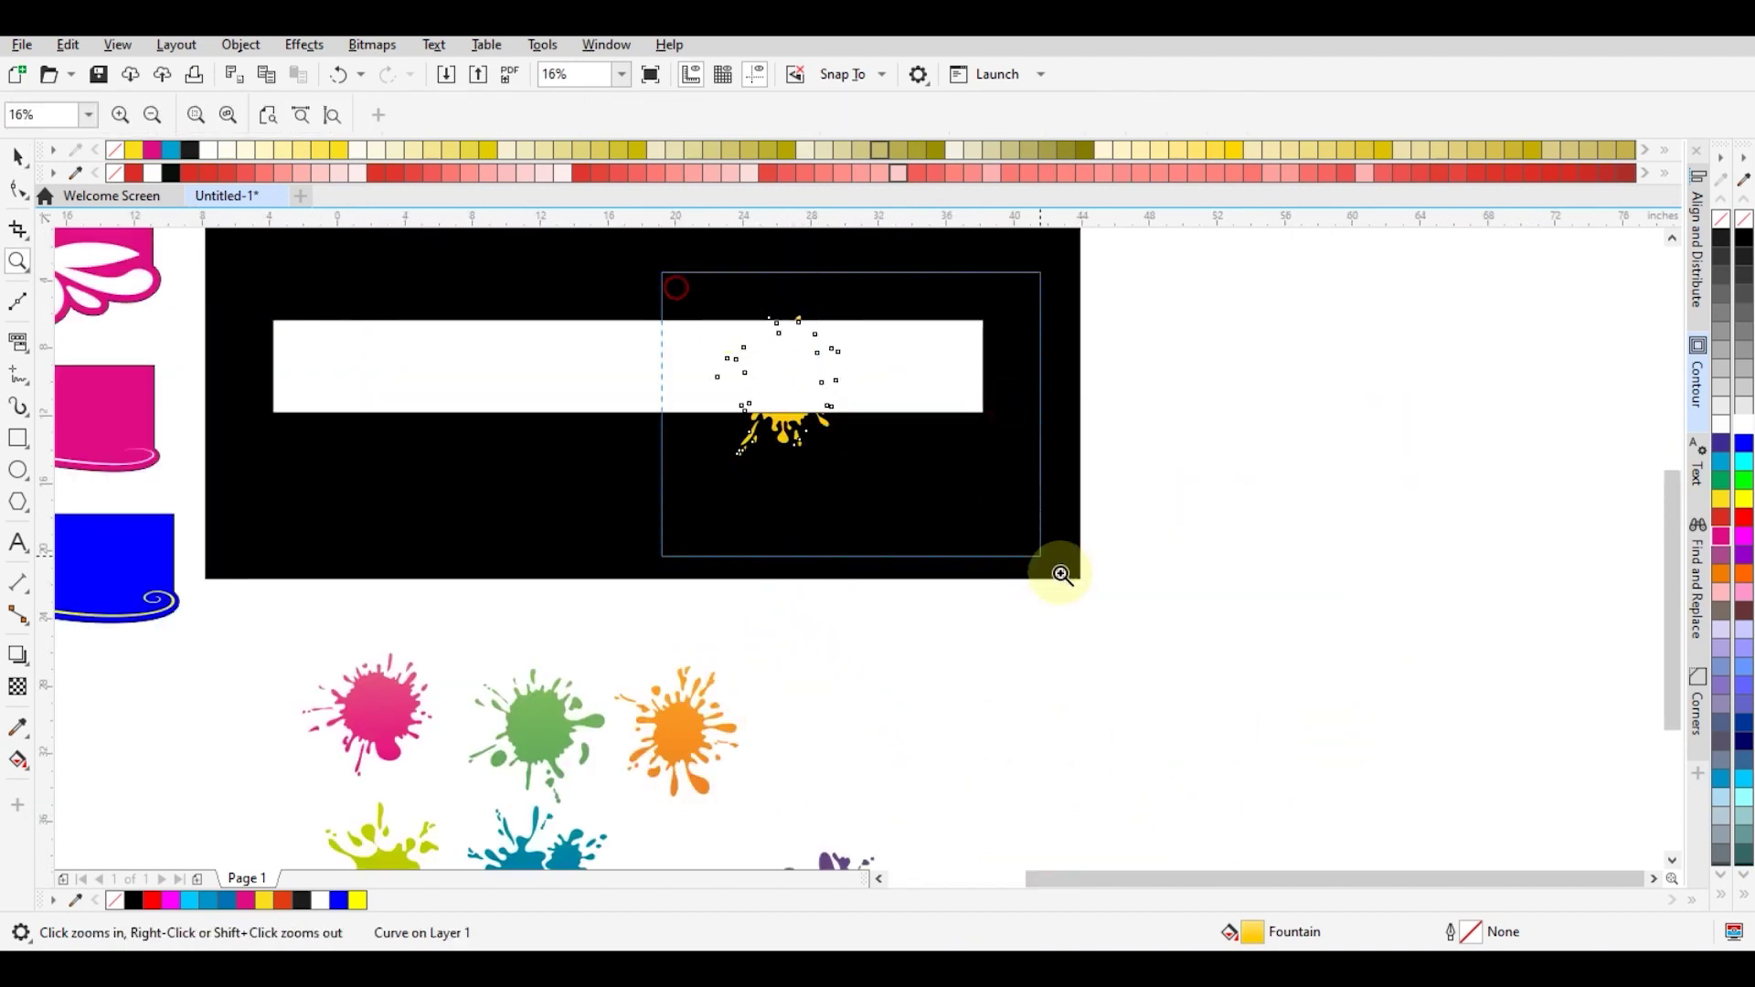
scroll(953, 559, up, 2)
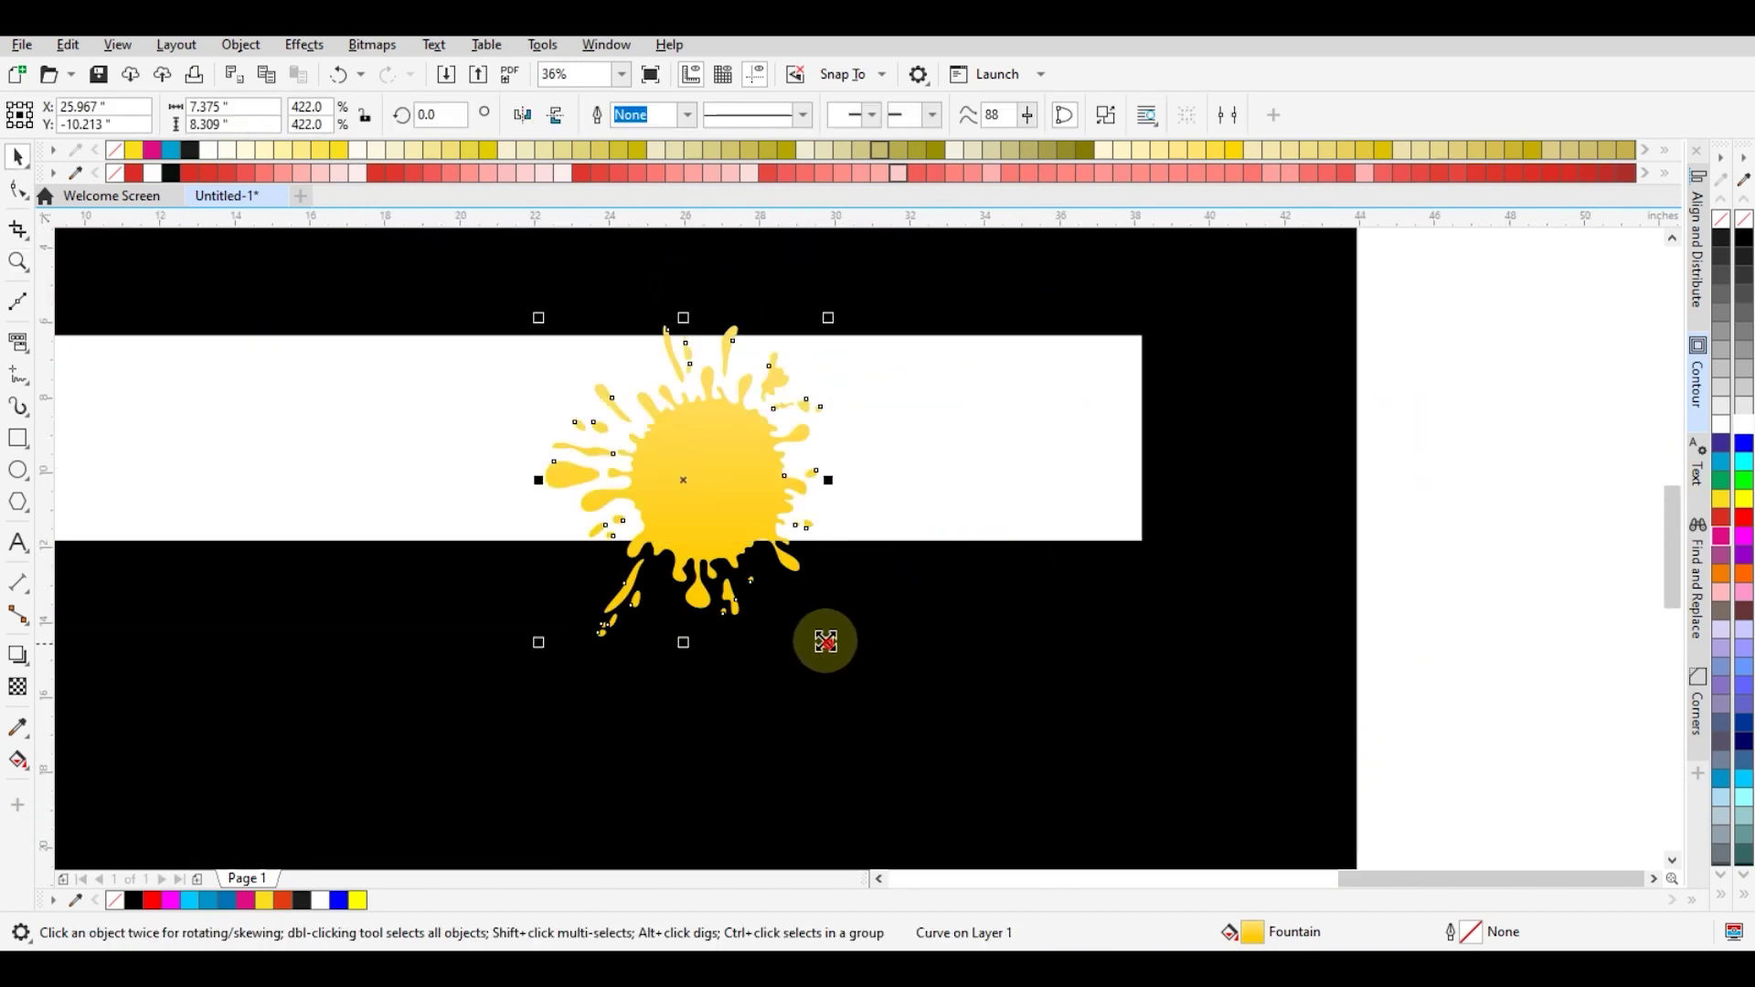
drag(698, 442, 784, 460)
key(z)
right_click(803, 457)
drag(674, 278, 1088, 554)
right_click(1030, 584)
key(space)
Move the pink splatter onto the backdrop below the white rectangle's right end and fill it with magenta (#FF00FF).
click(936, 720)
drag(371, 723, 940, 476)
click(1745, 538)
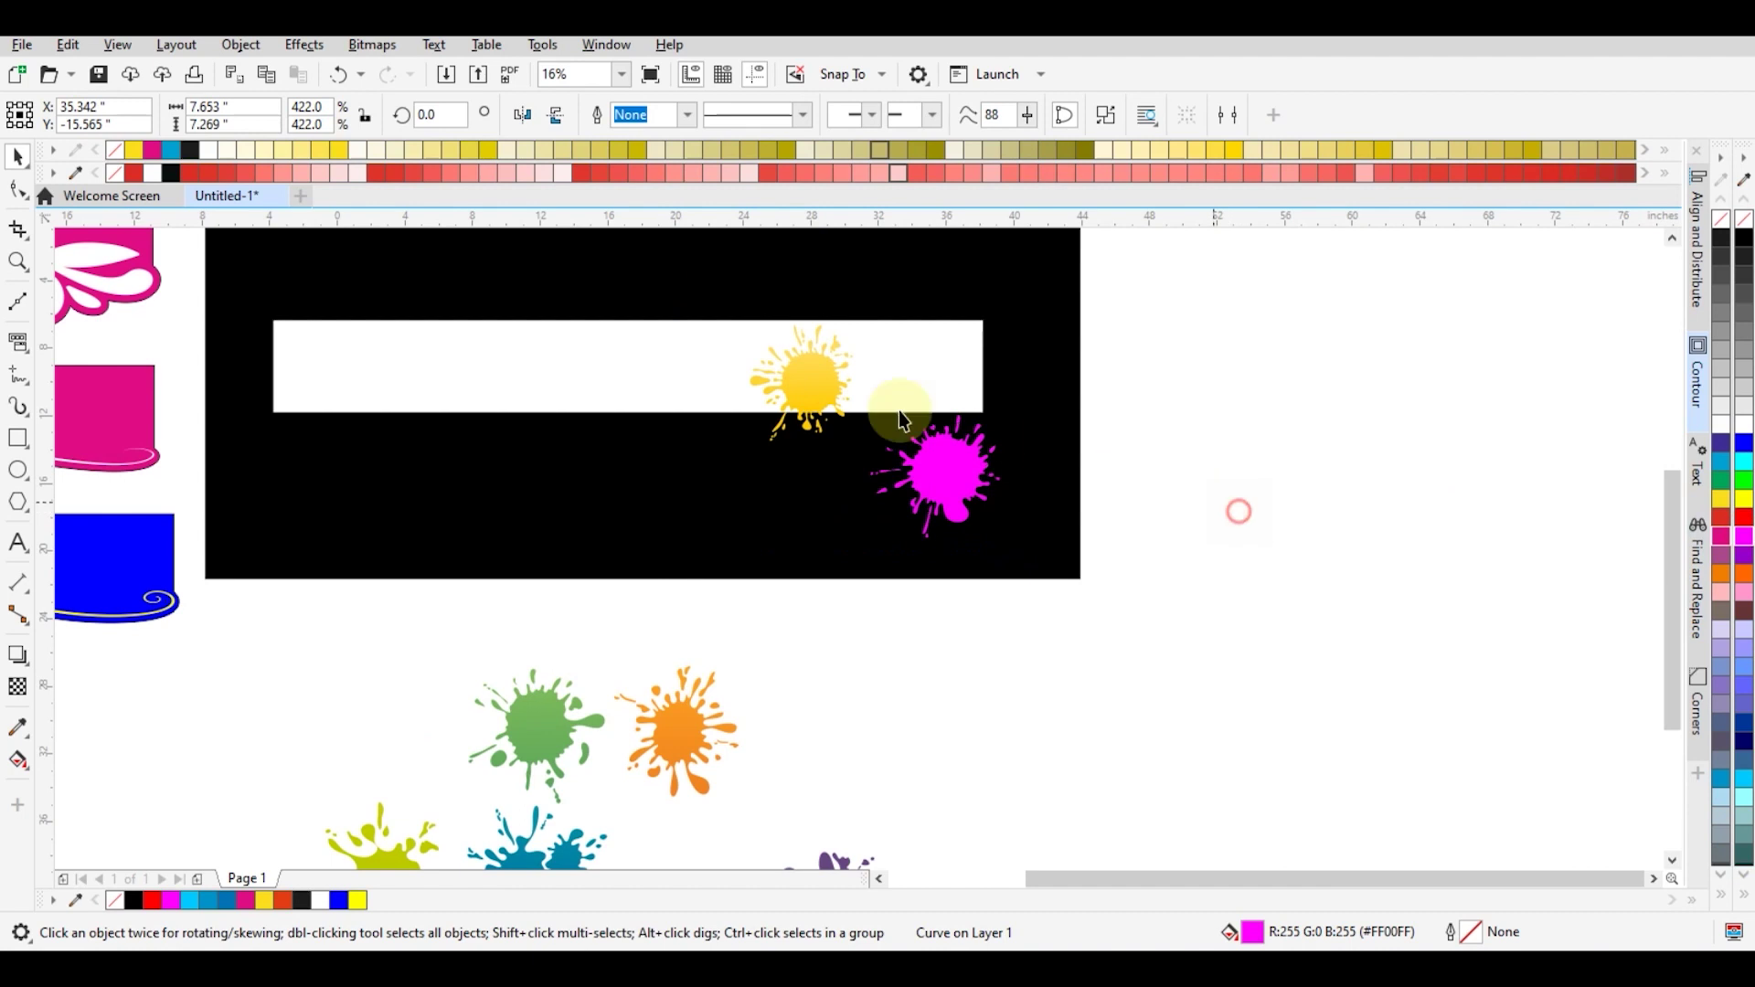
Fill the yellow splatter with solid yellow (#FFFF00).
key(Tab)
click(1746, 498)
click(1302, 576)
Place the magenta splatter on the white rectangle, scaled to about 6 by 5.7 inches, tucked behind the yellow splatter's upper right side.
drag(951, 474, 883, 358)
key(z)
drag(717, 269, 1079, 545)
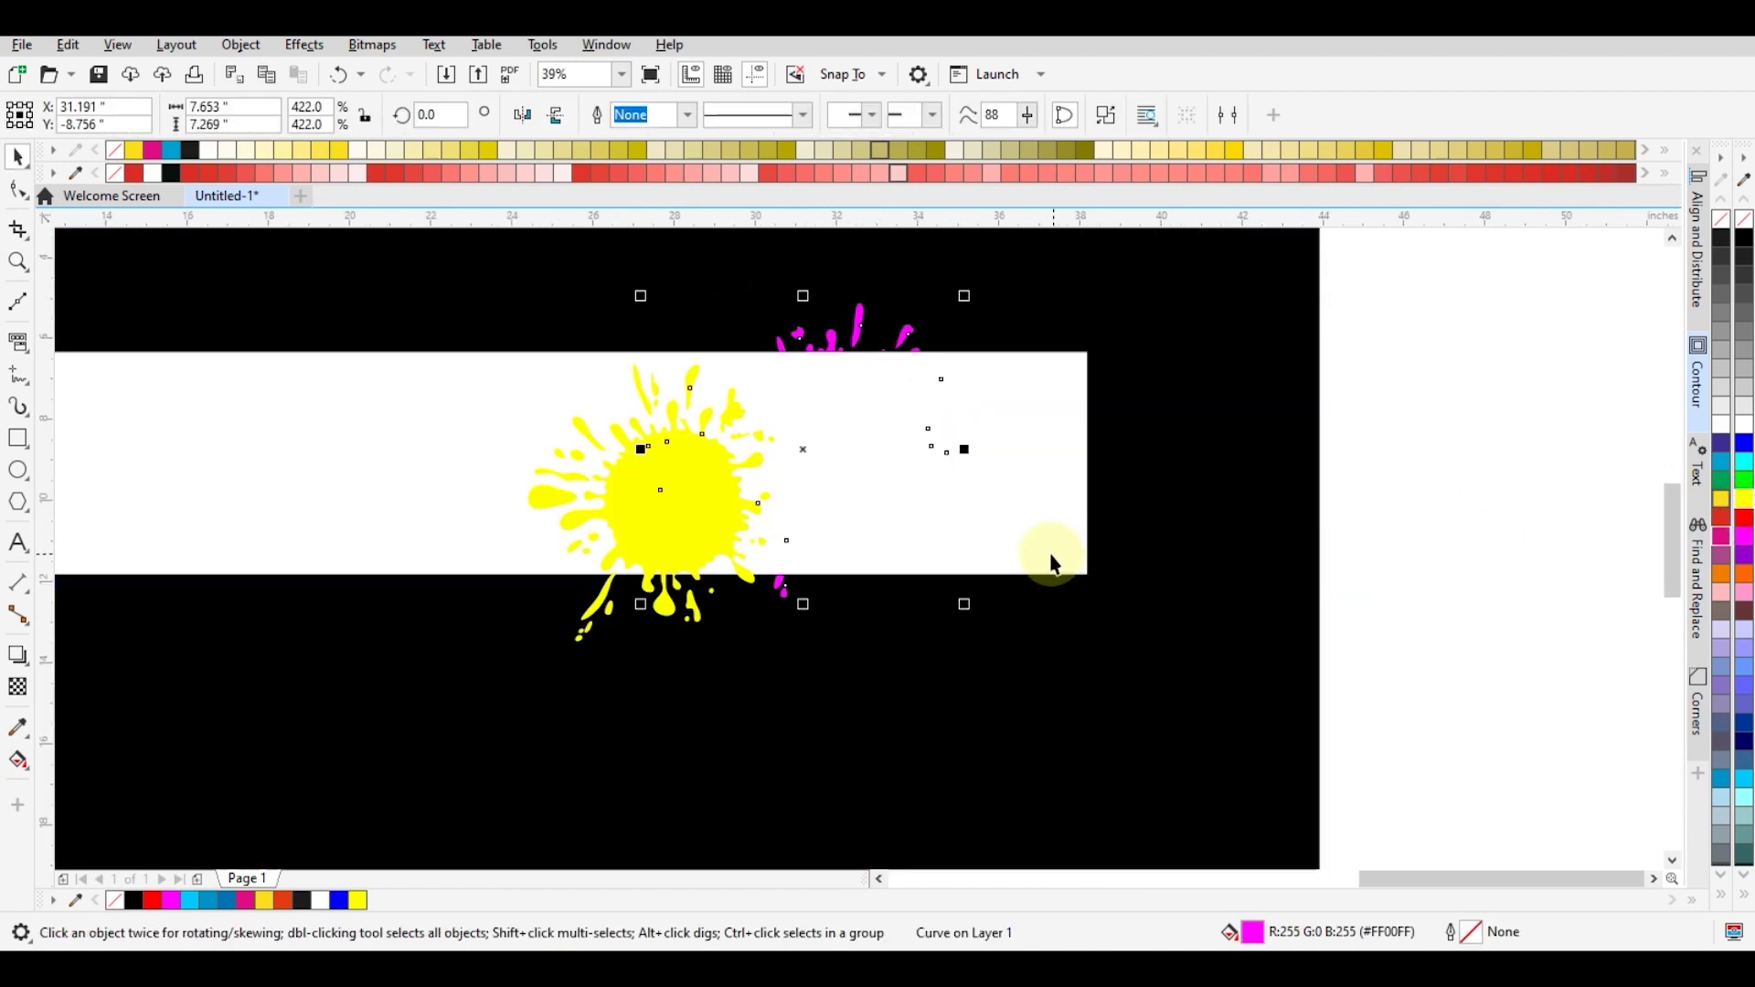
key(shift+Page_Up)
drag(966, 604, 931, 574)
drag(811, 451, 758, 443)
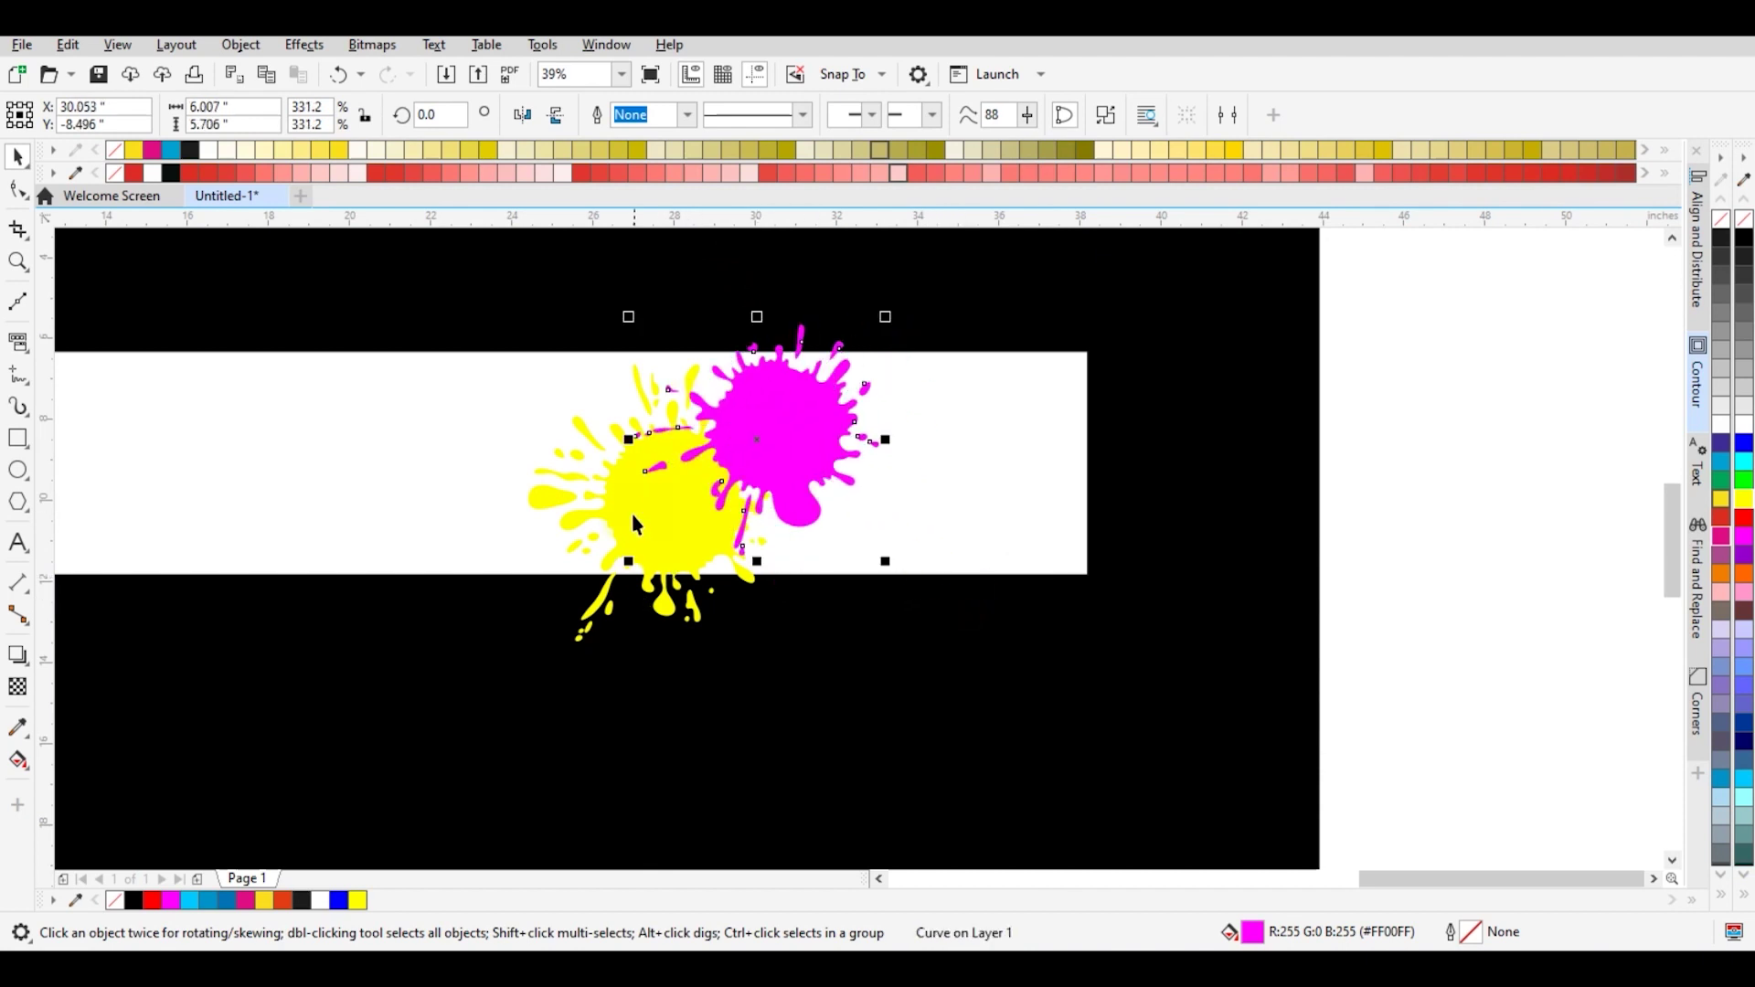
key(z)
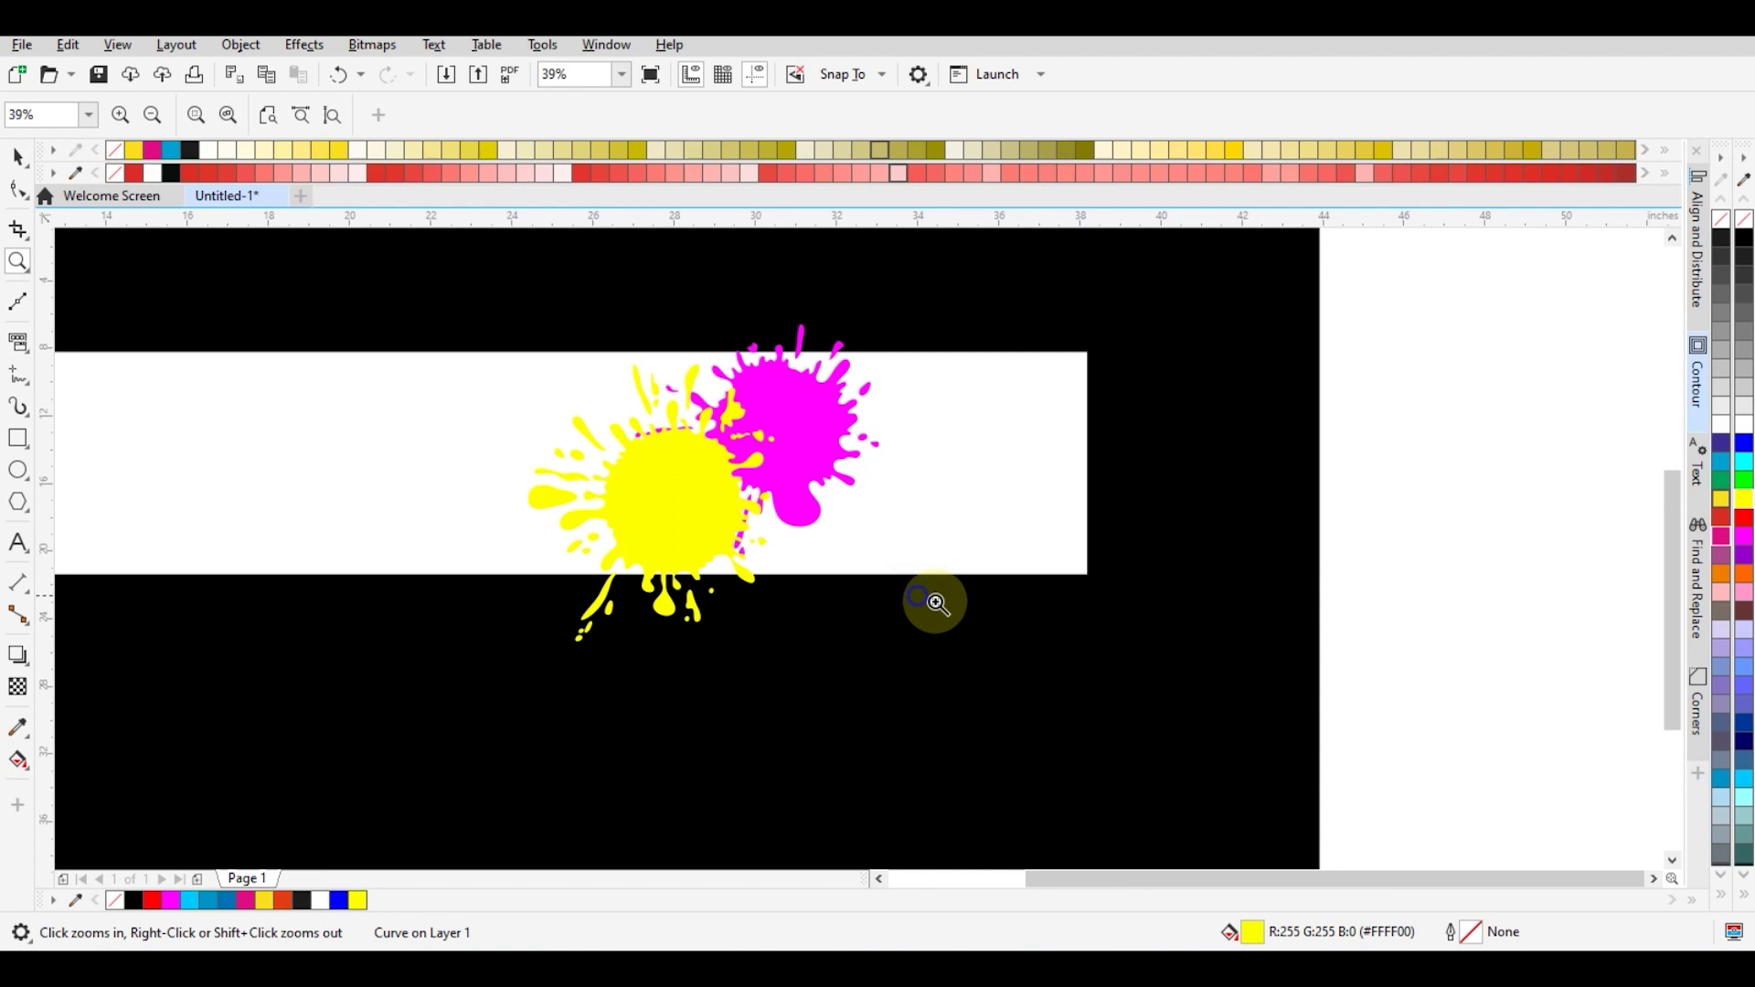
Move the teal-blue double splatter out of the set to just below the backdrop's lower right corner.
right_click(936, 603)
key(space)
drag(575, 850, 1044, 652)
key(F2)
drag(780, 332, 1207, 761)
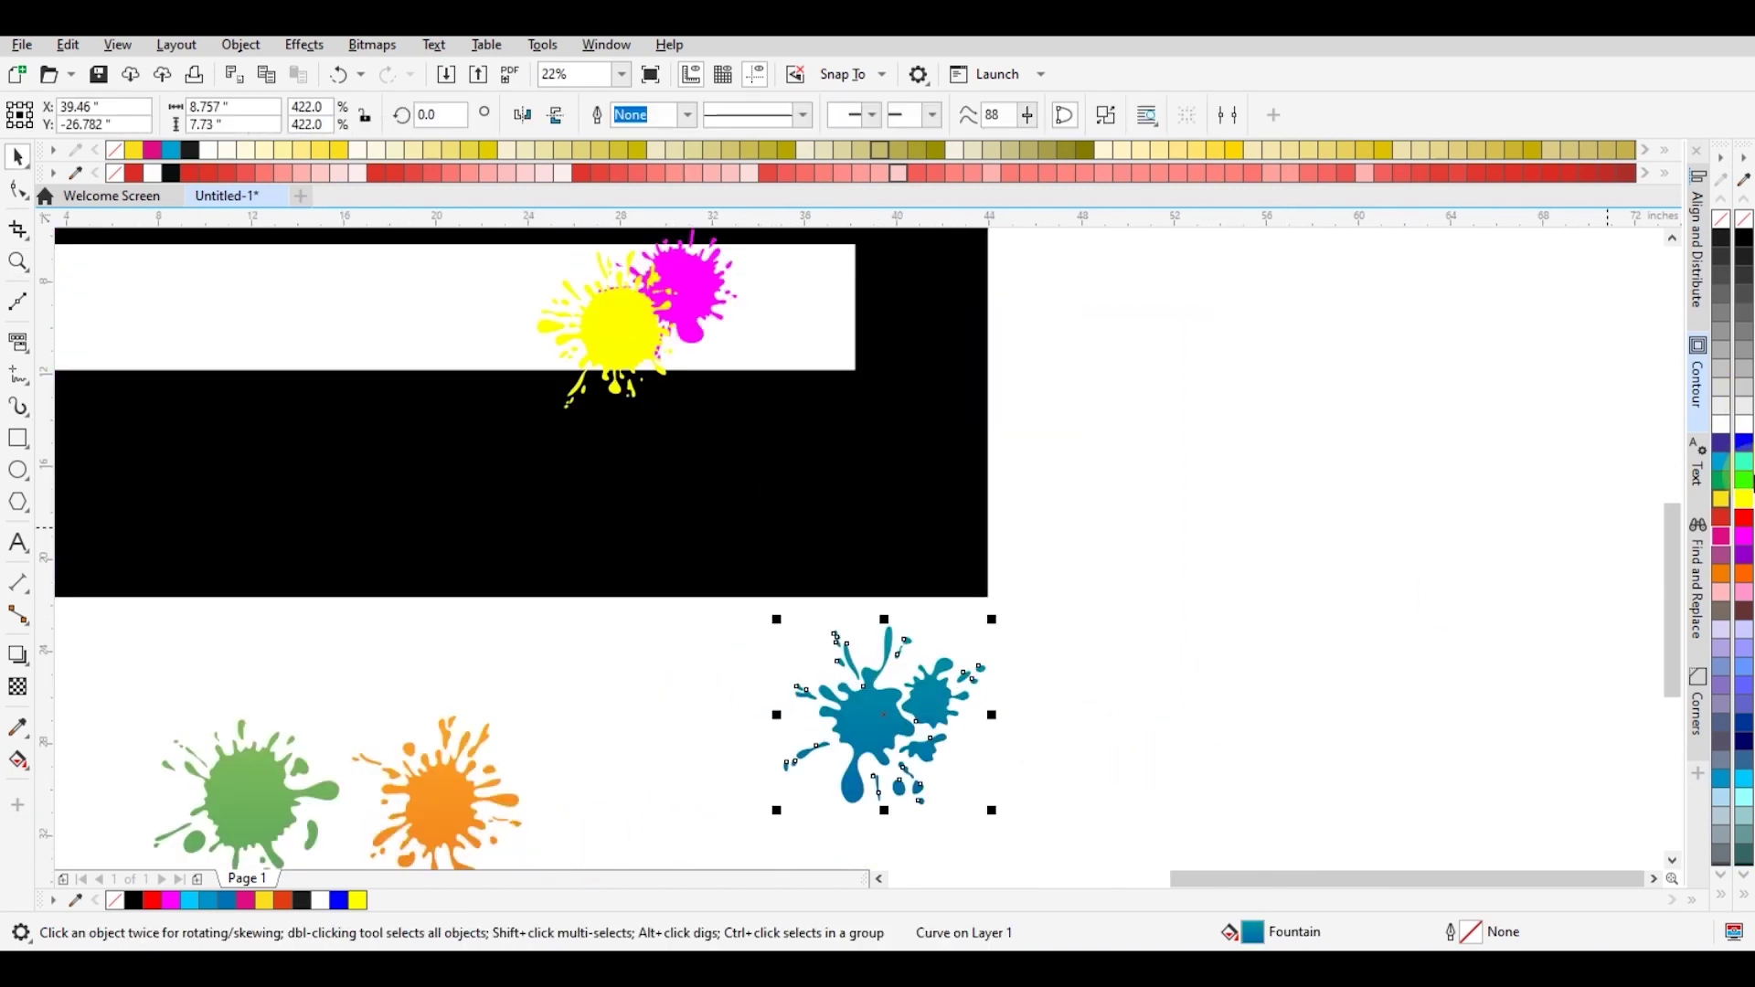
Give the teal-blue splatter a uniform fill of C 100, M 50, Y 0, K 0.
click(1722, 779)
click(1222, 716)
click(923, 741)
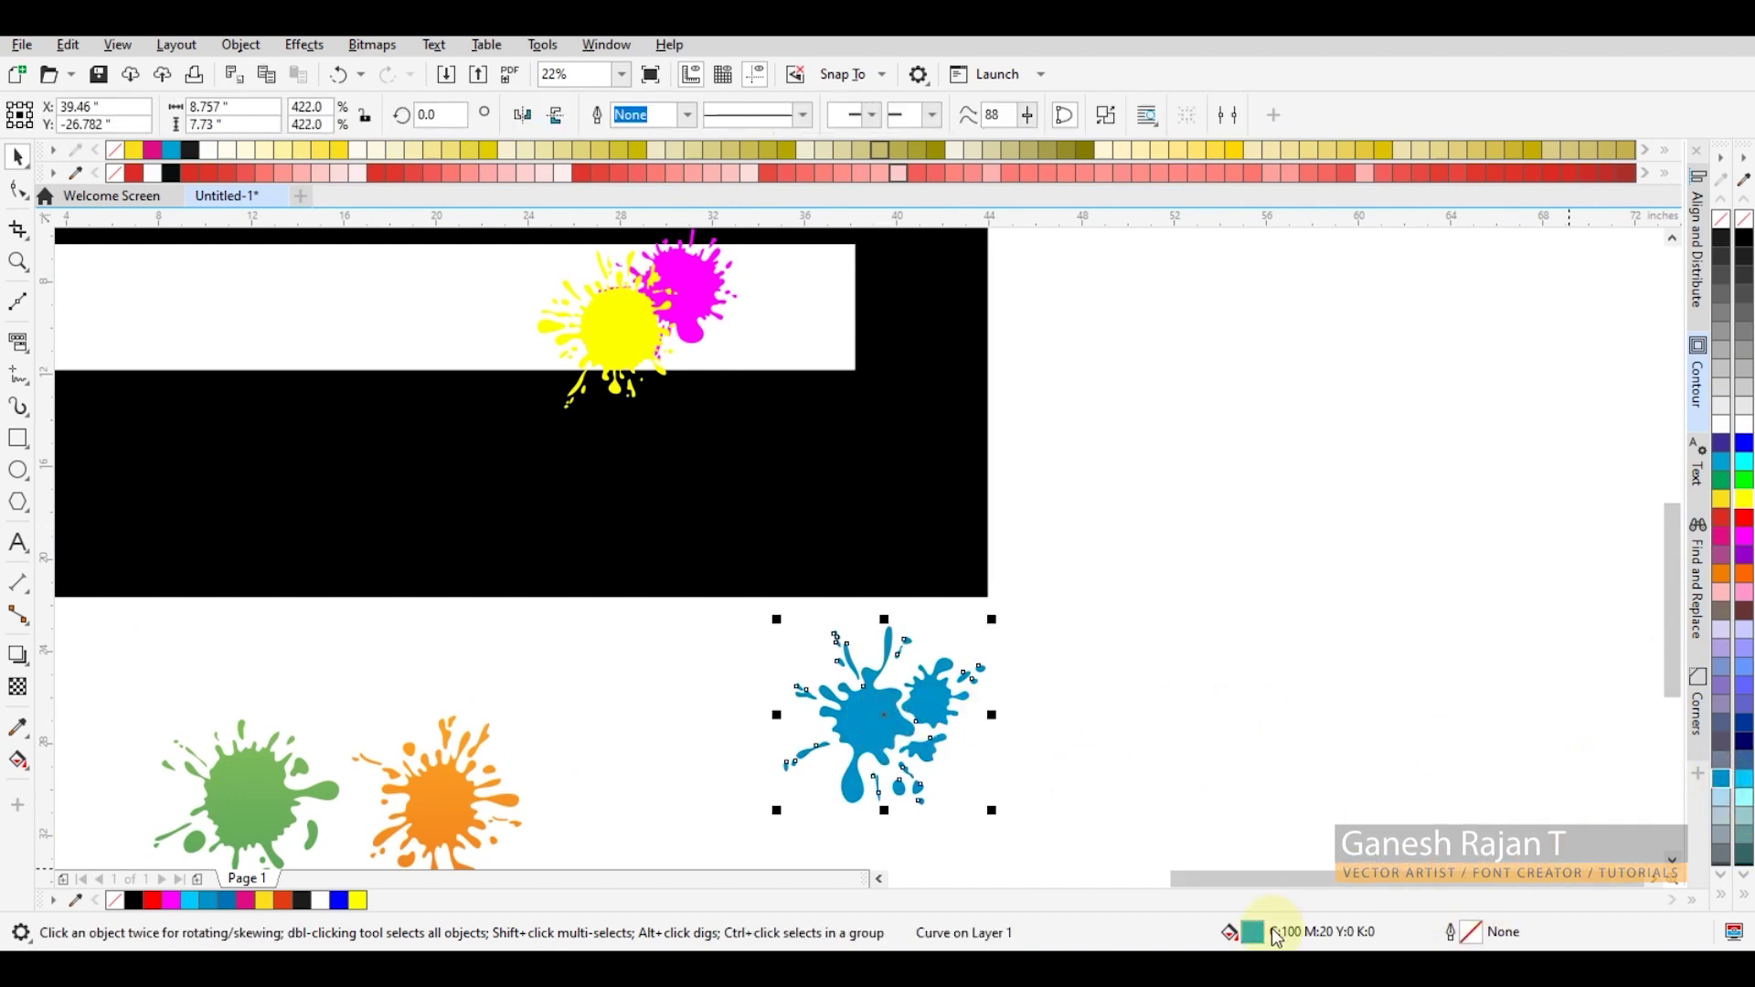
key(shift+F11)
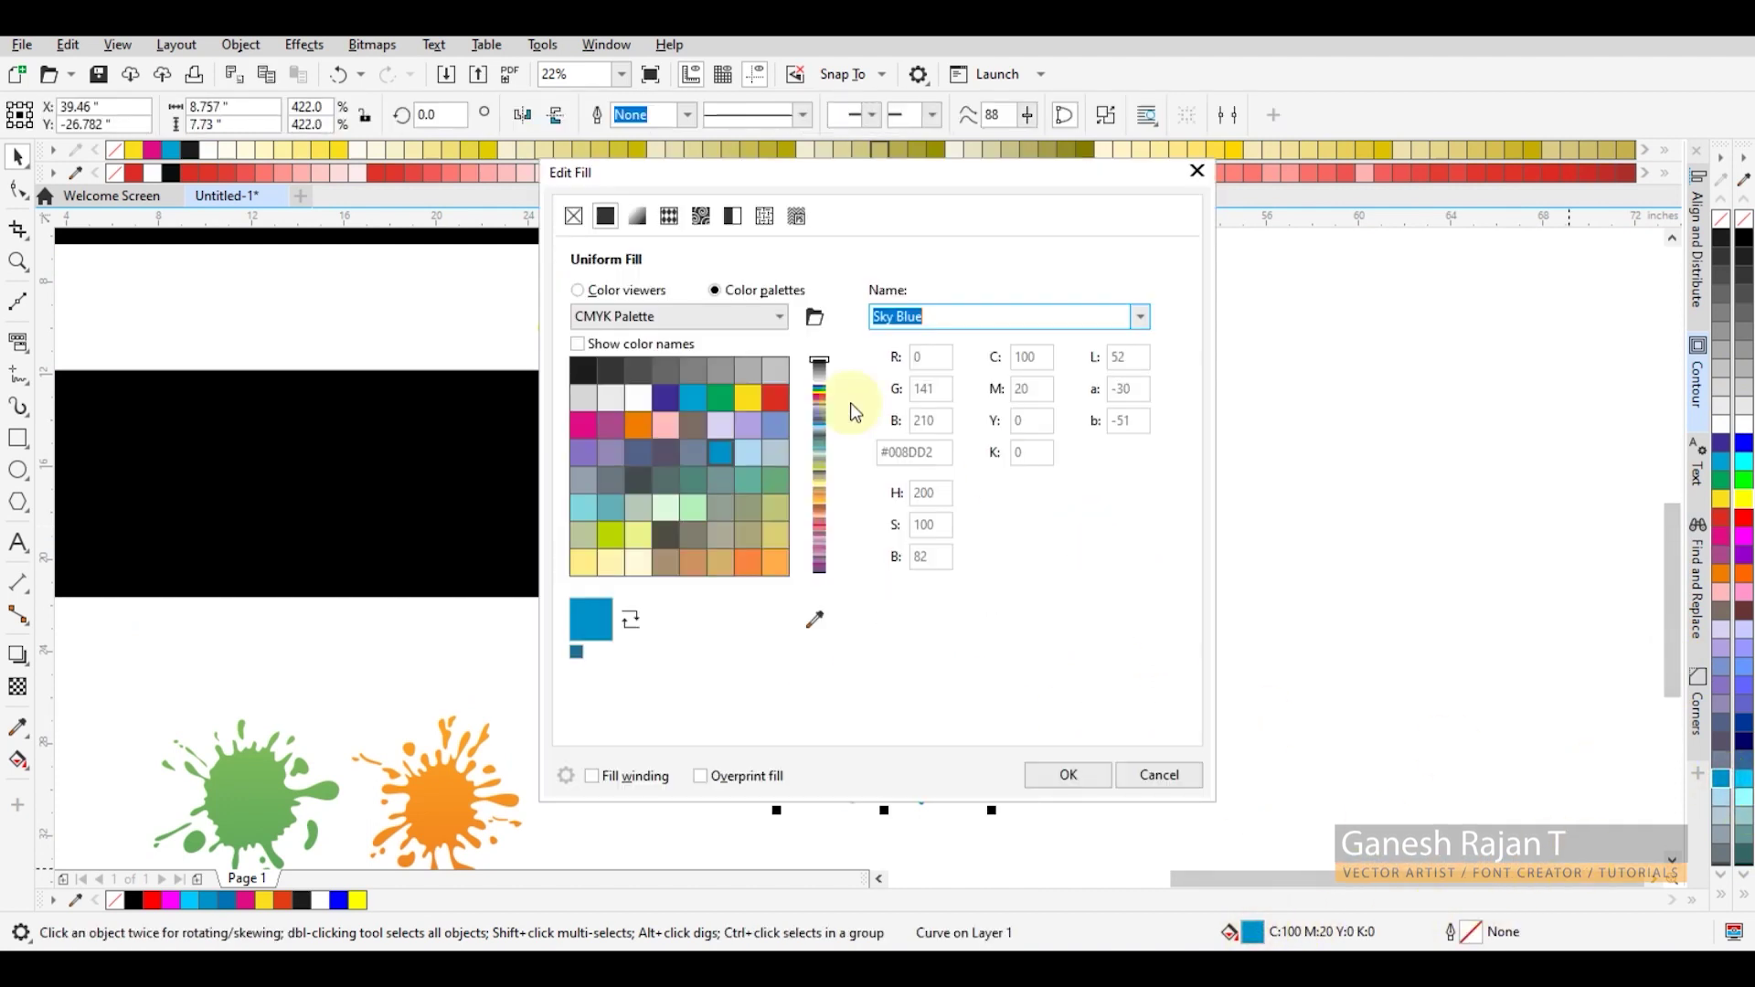
click(618, 302)
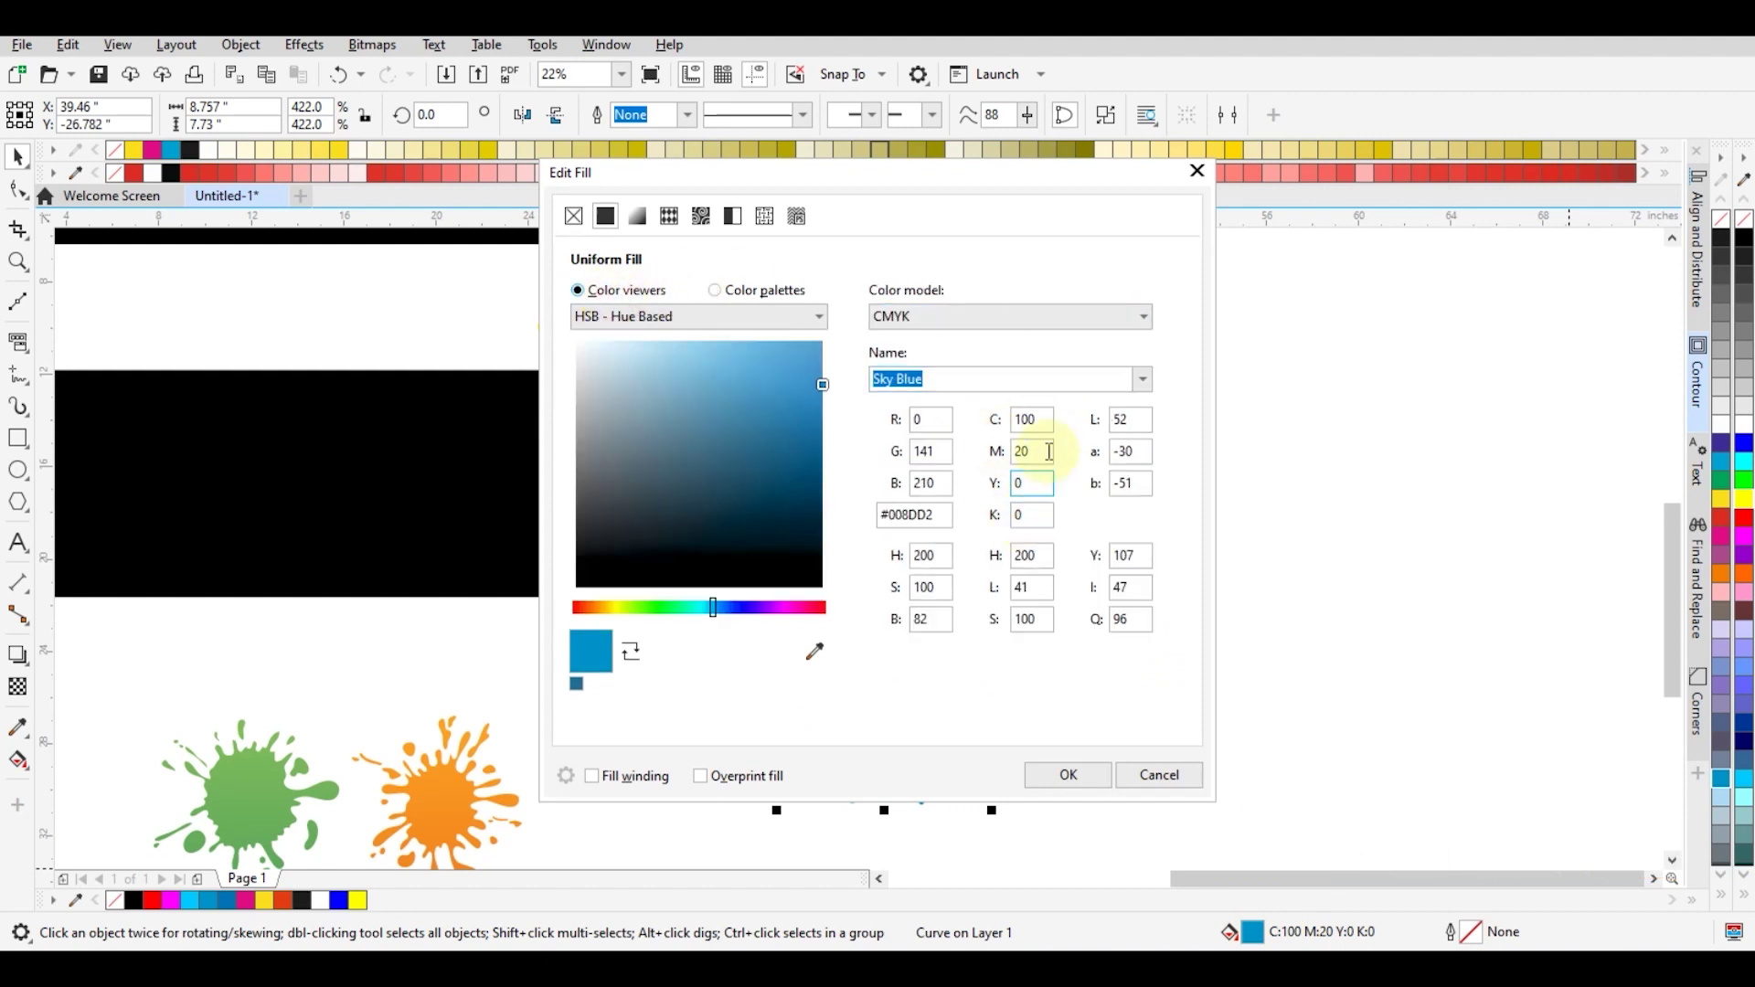
text(50)
key(Return)
Place the blue splatter in front of the magenta one on the white rectangle, scaled to about 6.2 by 5.5 inches.
drag(914, 768, 787, 393)
key(F2)
drag(1082, 611, 502, 198)
key(shift+Page_Up)
drag(959, 580, 864, 494)
drag(760, 409, 778, 437)
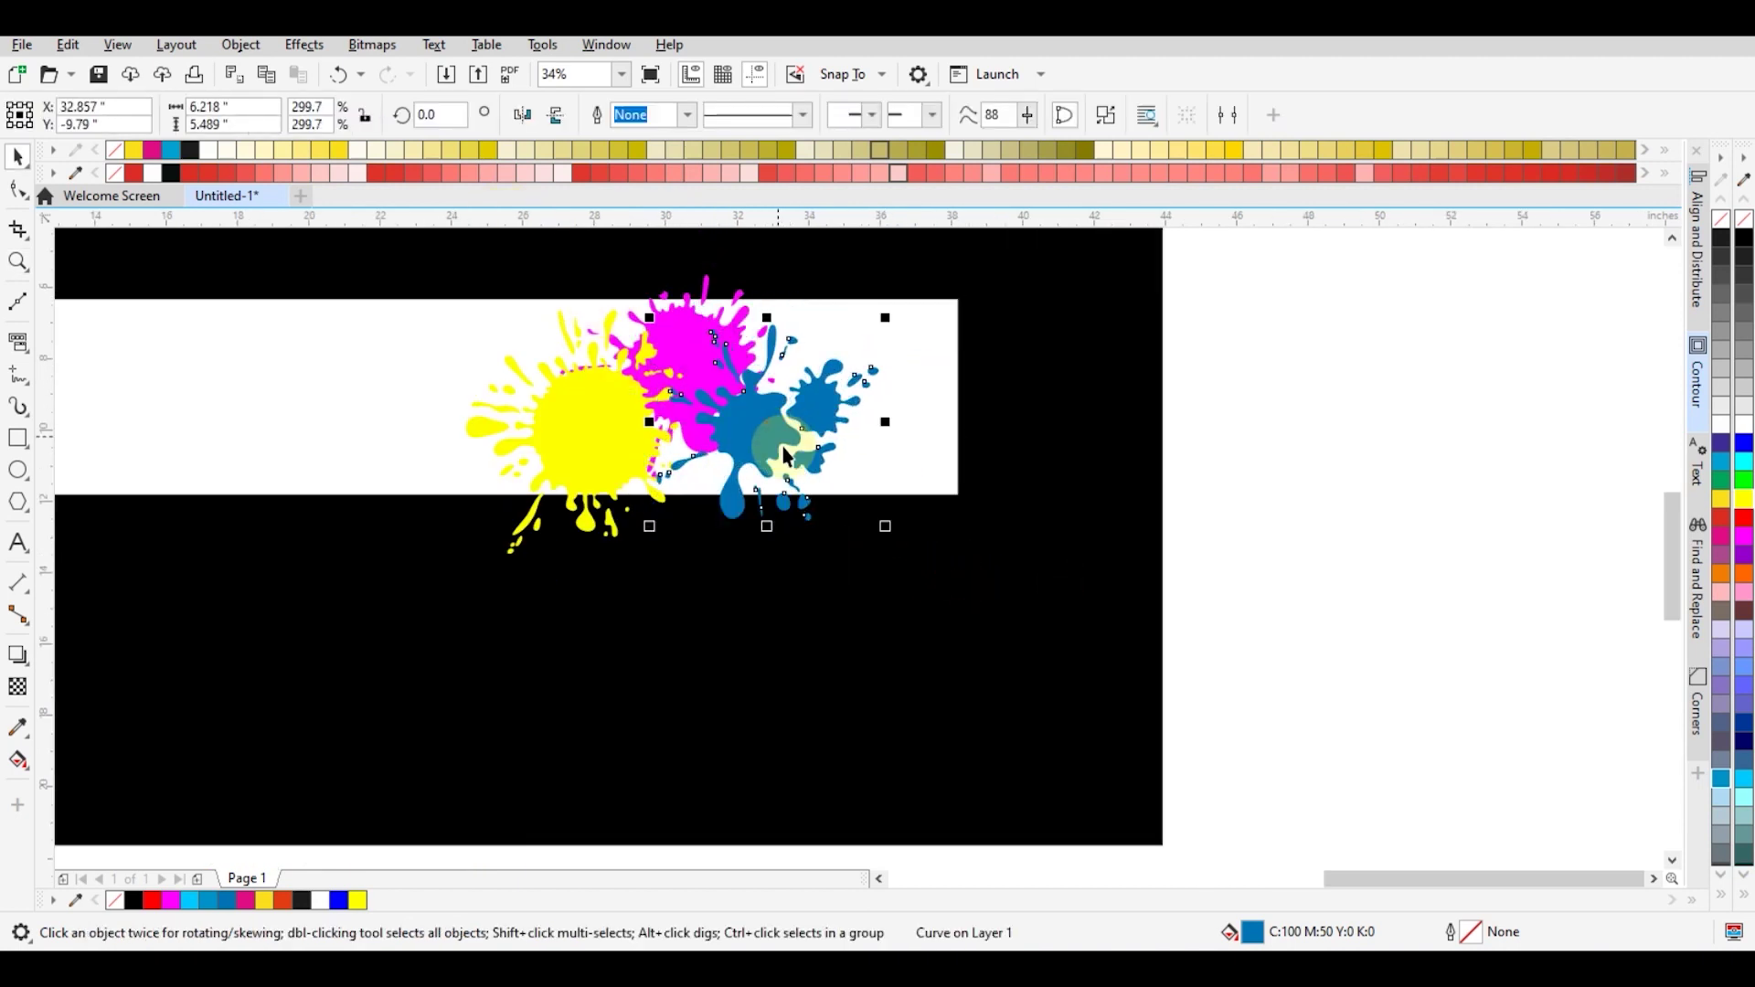
Try pure blue (#0000FF) on the blue splatter, and fill it with sky blue (#00CCFF) instead.
click(1745, 444)
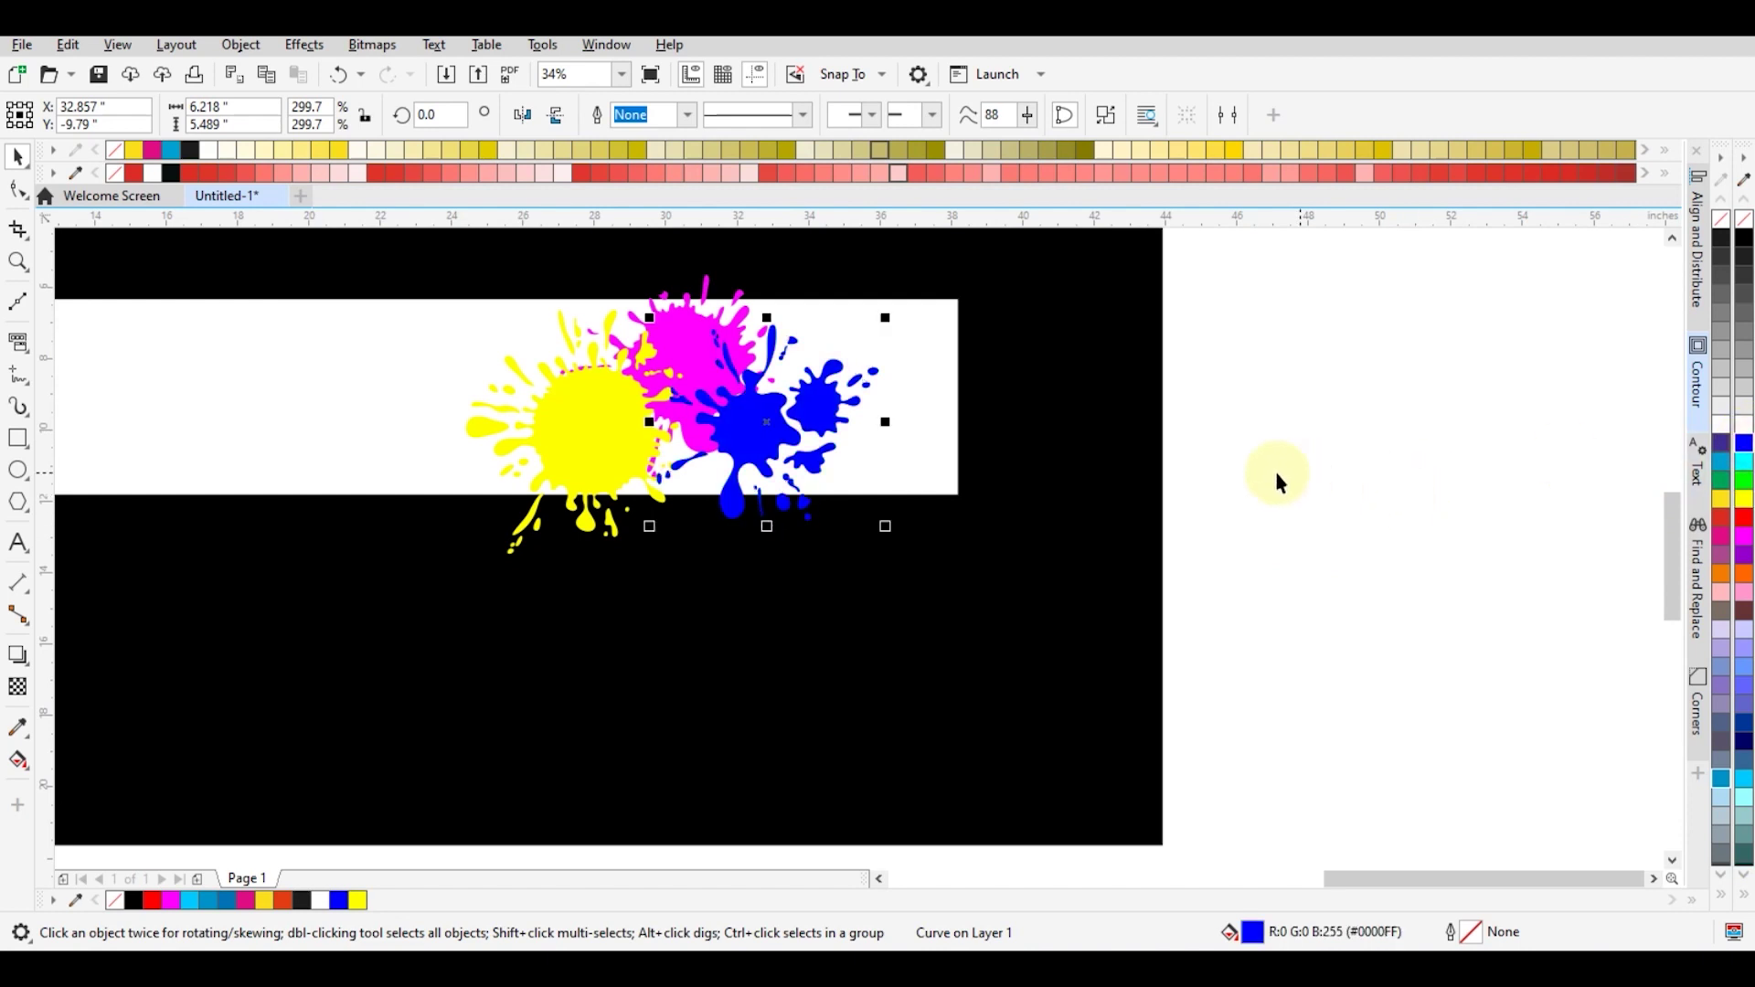
click(1733, 537)
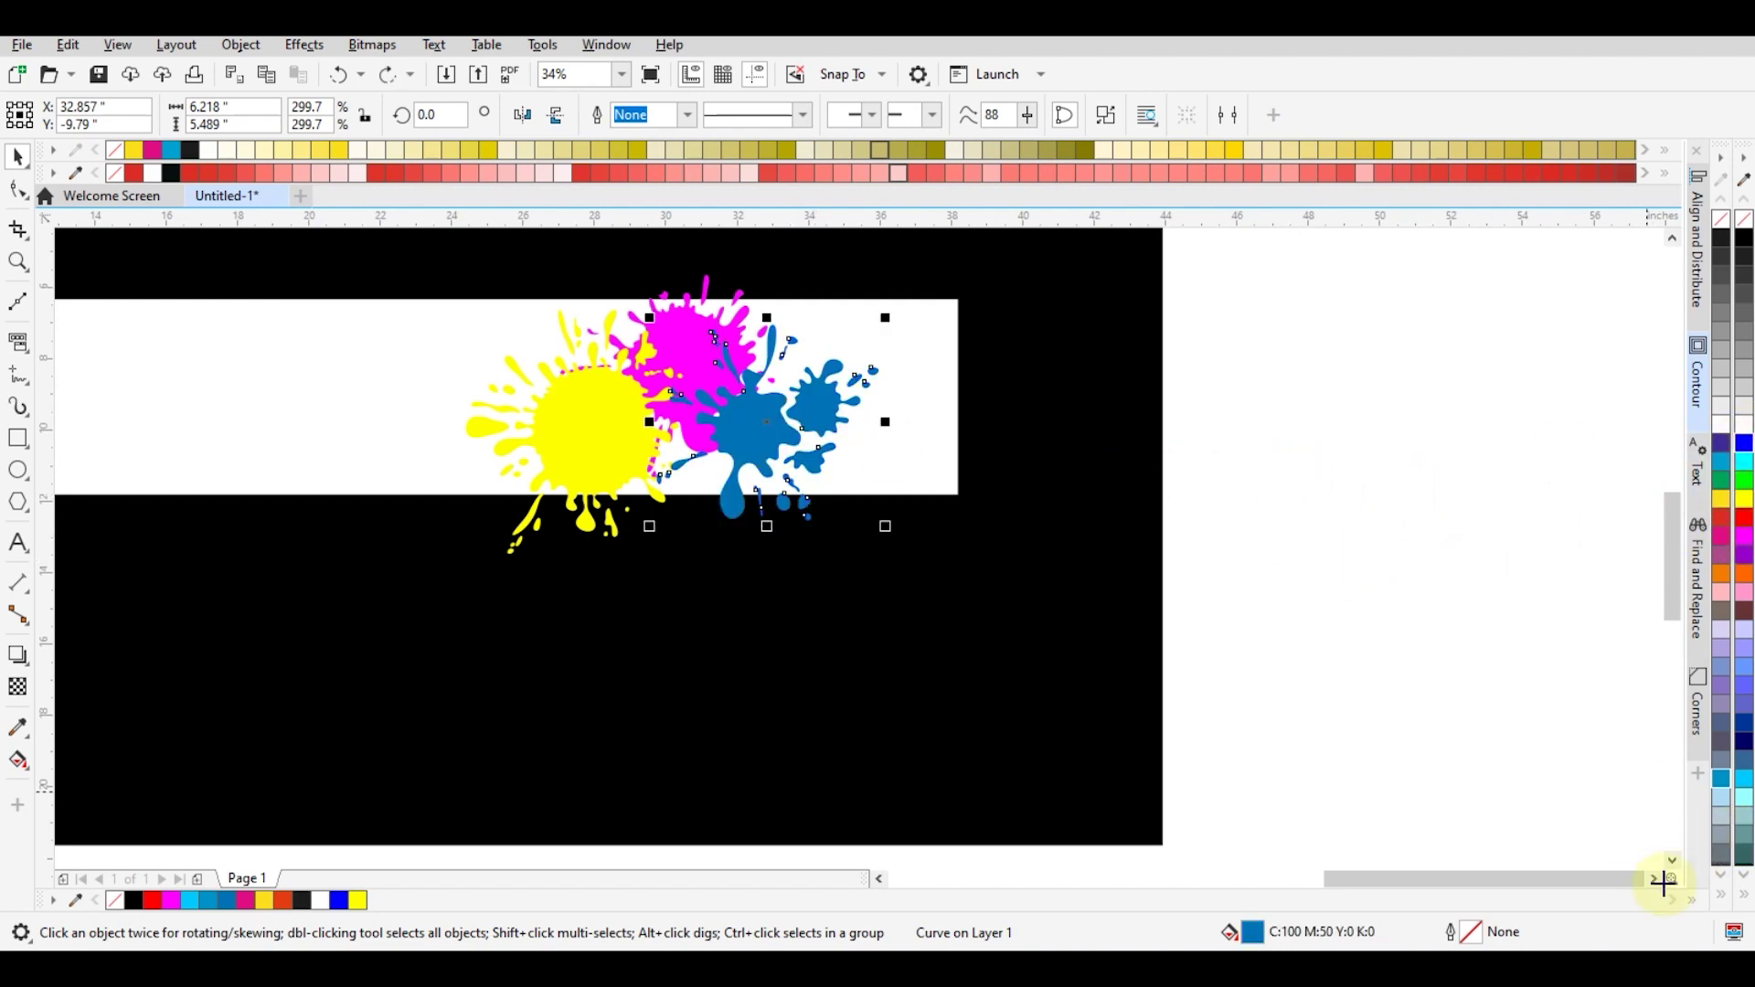
click(1745, 792)
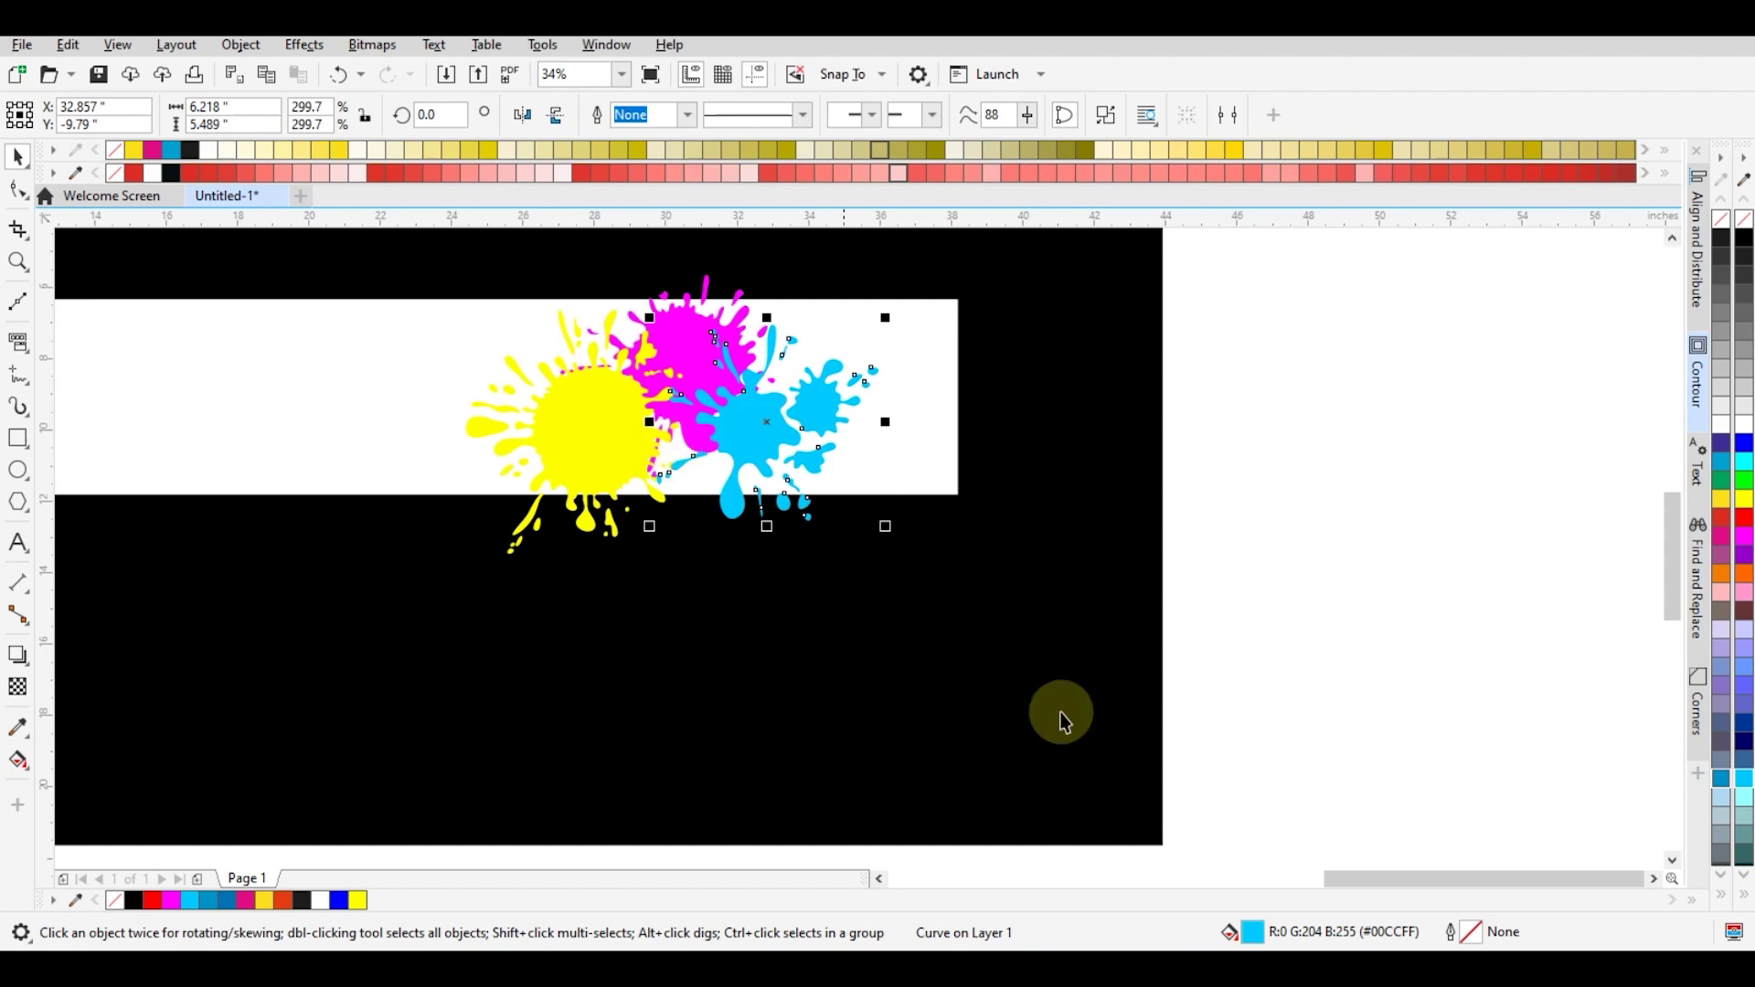
Fine-tune the sky blue splatter's uniform fill to a slightly deeper shade, RGB 0, 197, 252.
double_click(1250, 932)
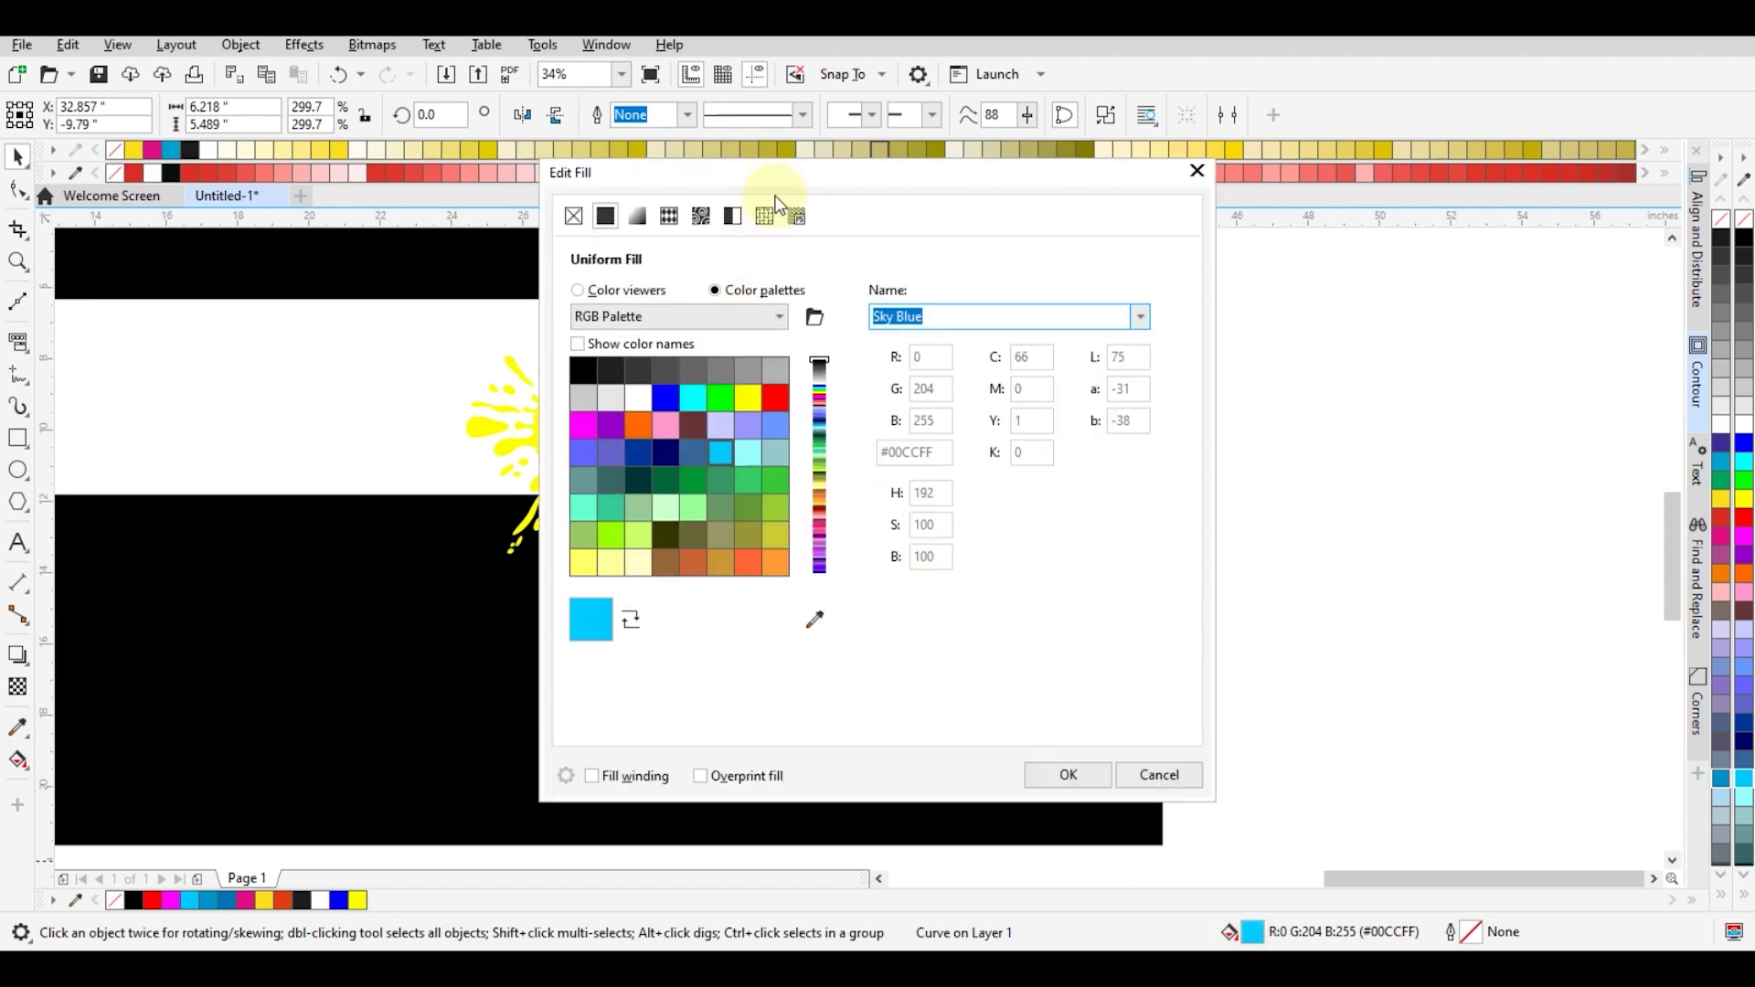
drag(806, 183, 1236, 226)
click(1008, 332)
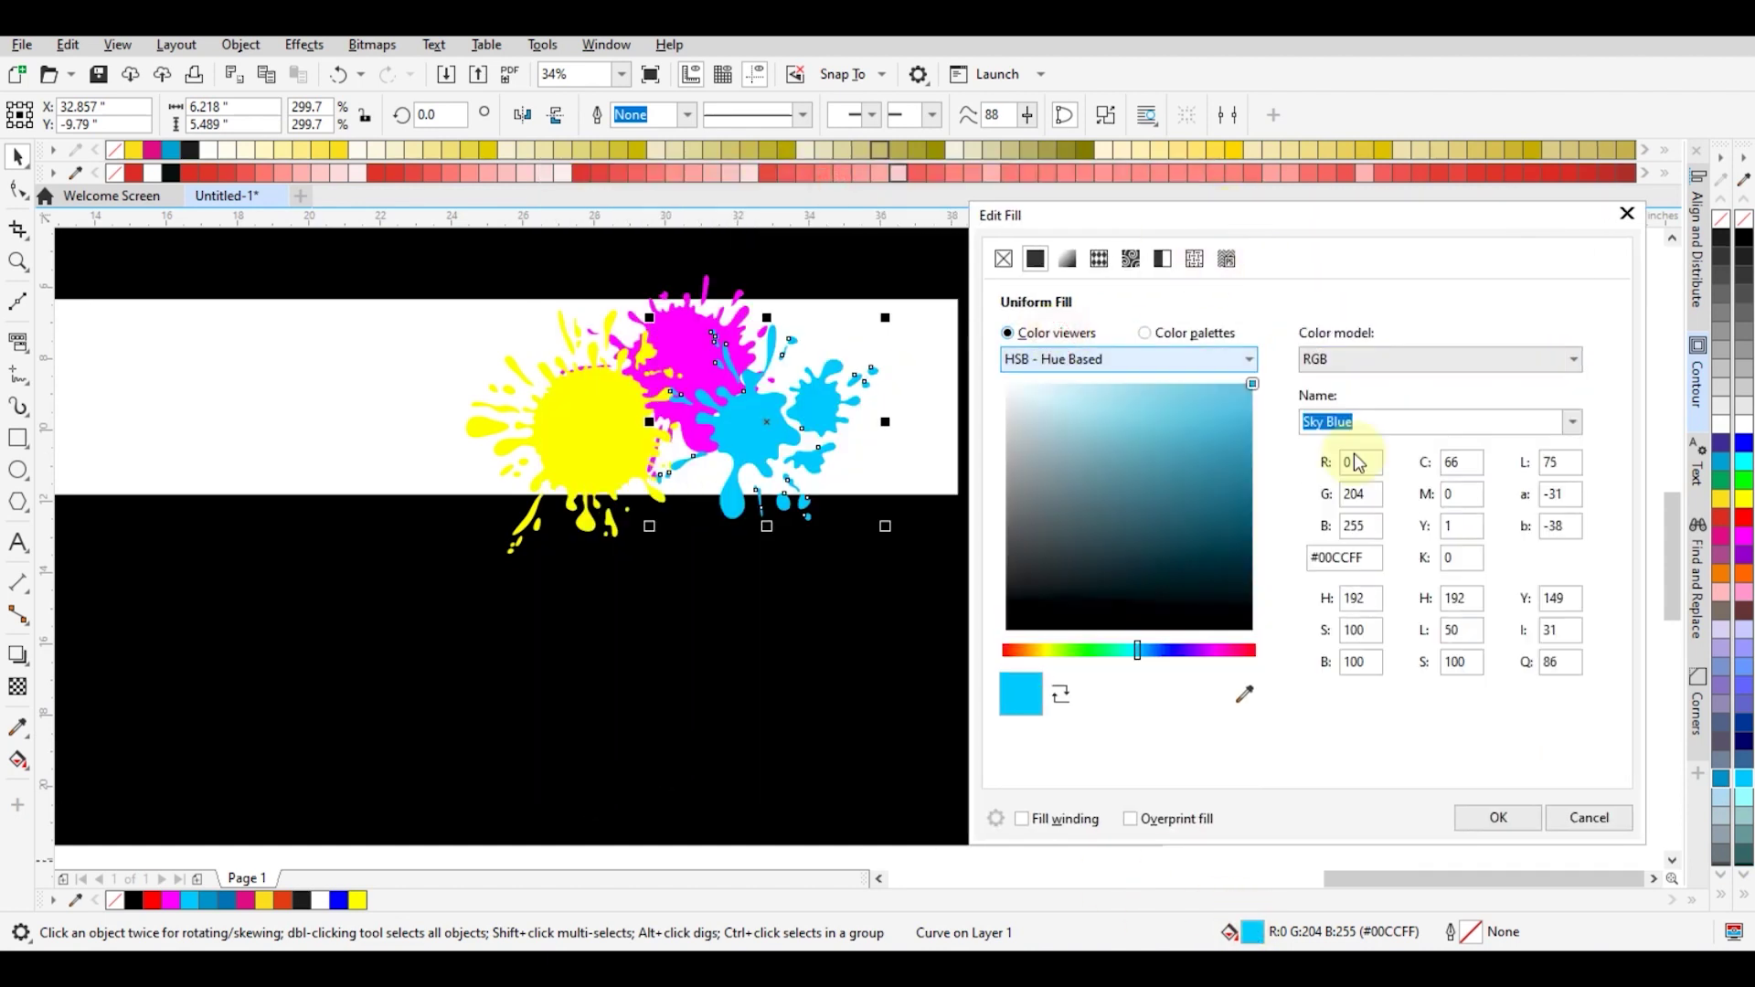
drag(1146, 660, 1149, 660)
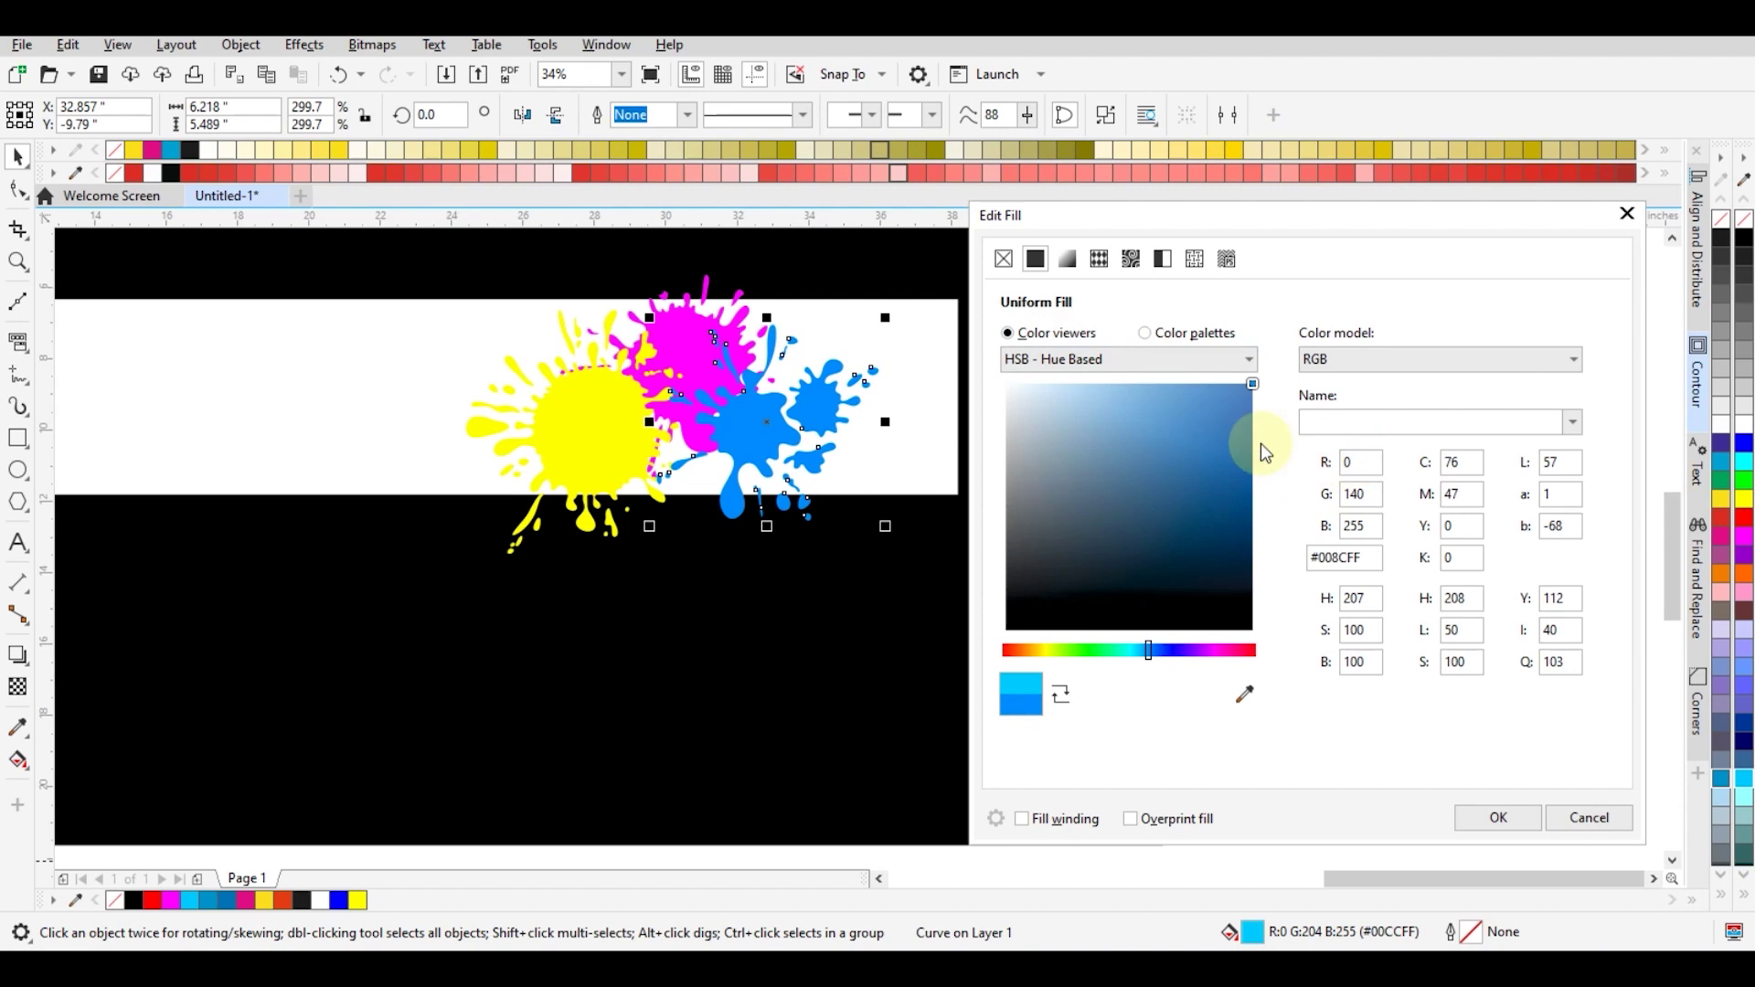
drag(1219, 469, 1238, 394)
click(1149, 653)
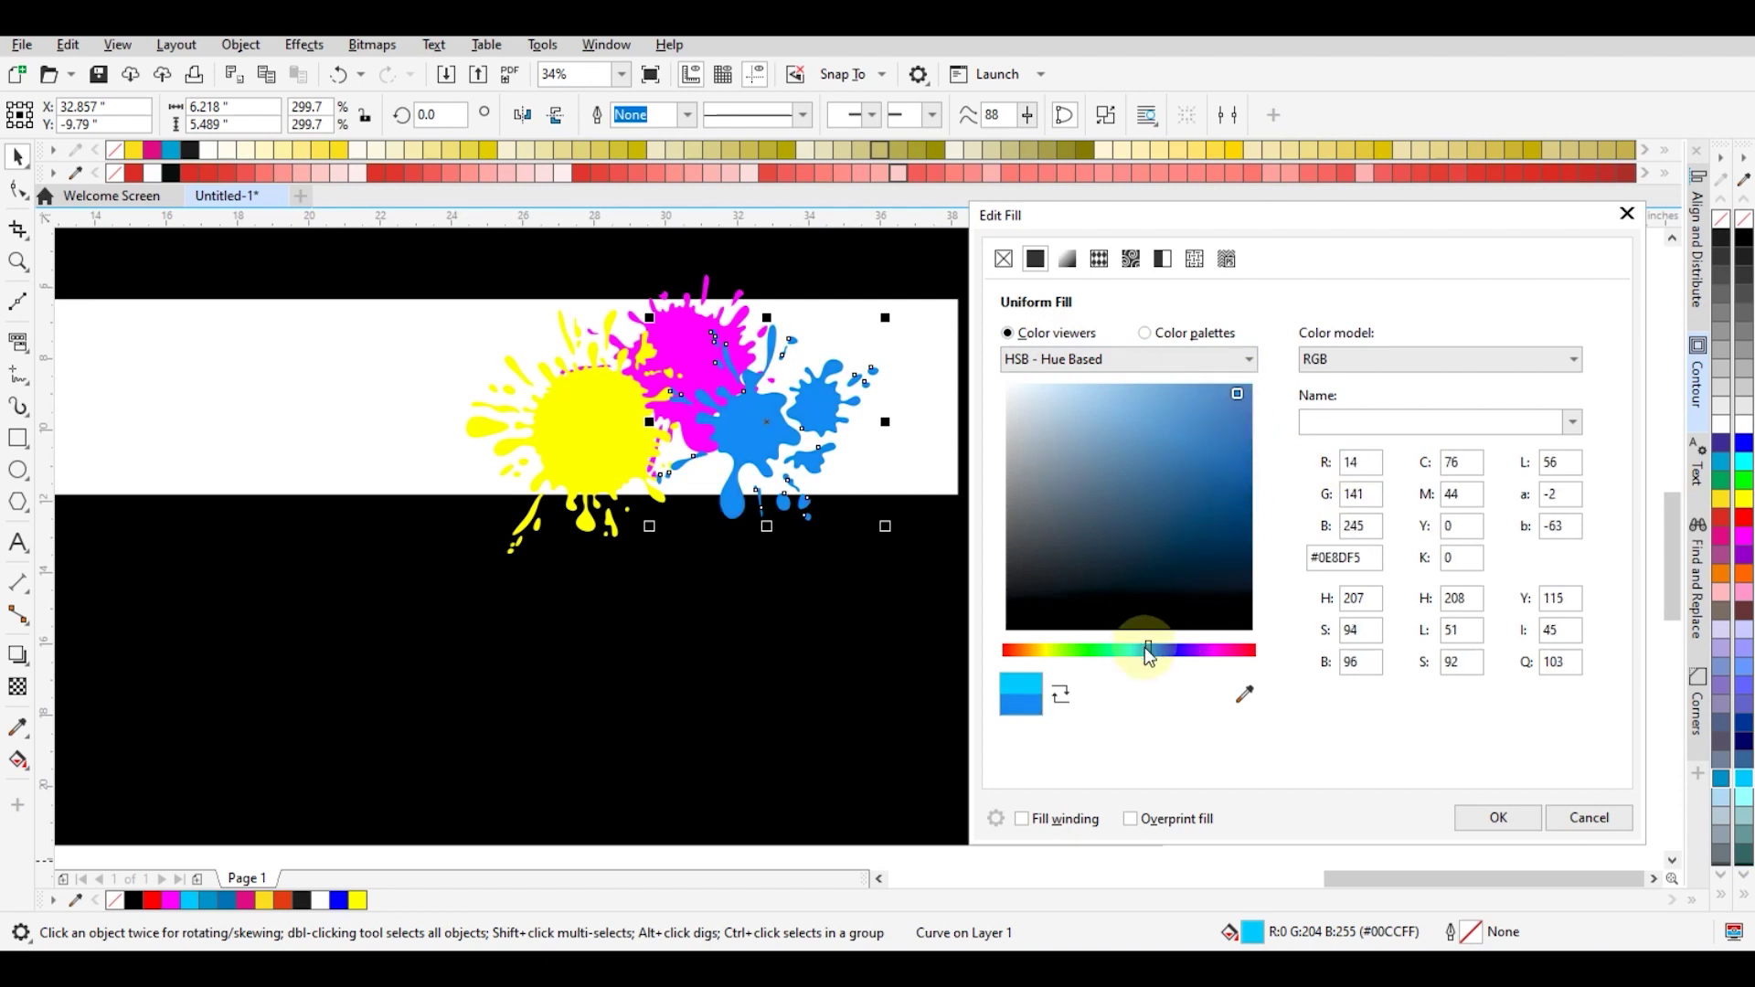
drag(1152, 662, 1138, 661)
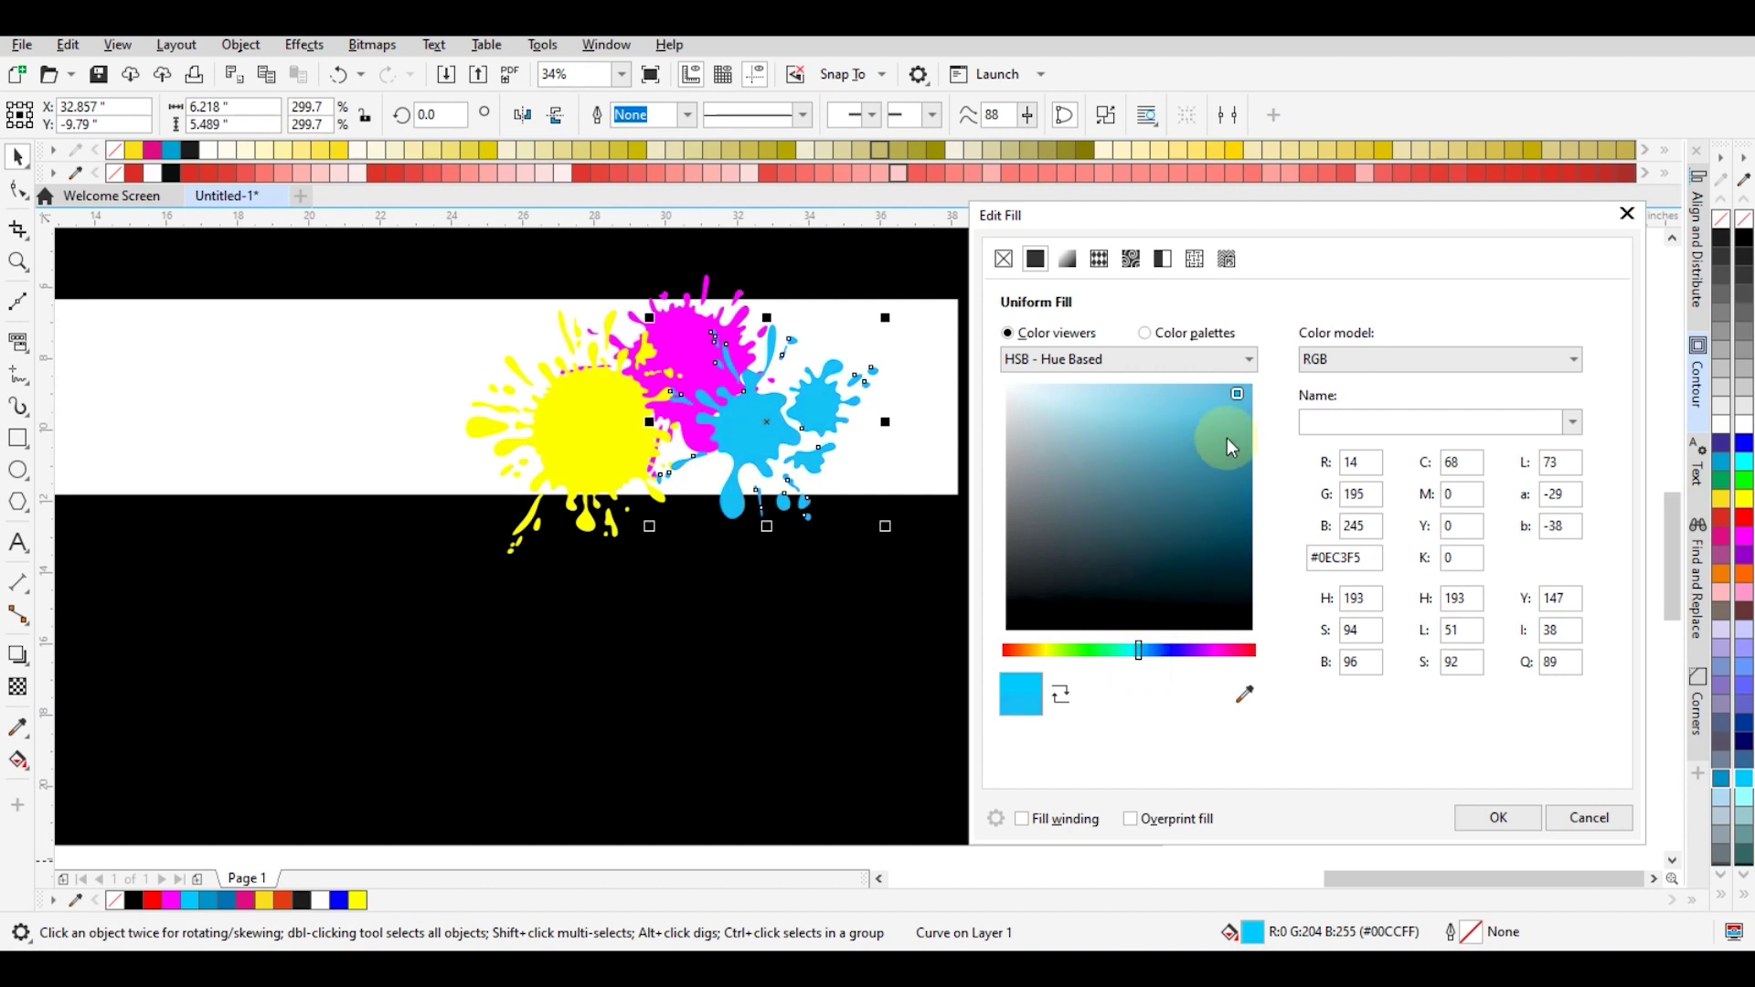
click(1506, 811)
click(1441, 682)
Examine how the yellow, magenta and sky blue splatters overlap on the white rectangle.
key(z)
right_click(740, 362)
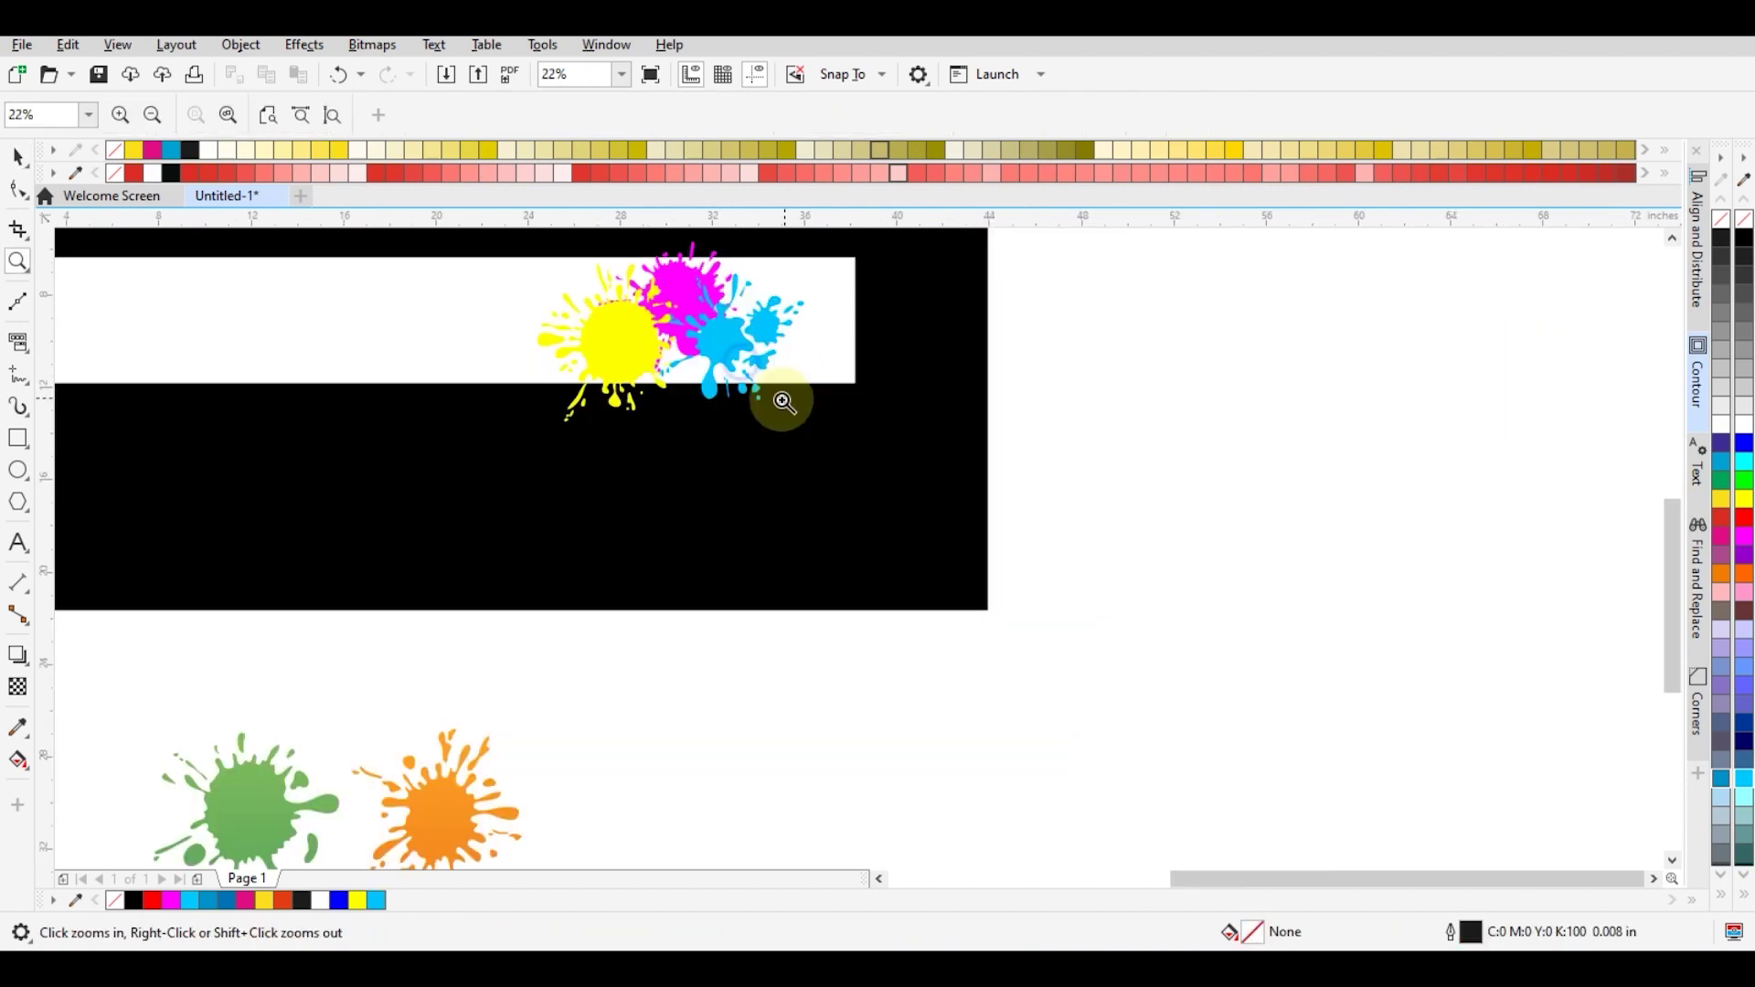
right_click(719, 351)
drag(646, 266, 1107, 537)
drag(547, 309, 1376, 729)
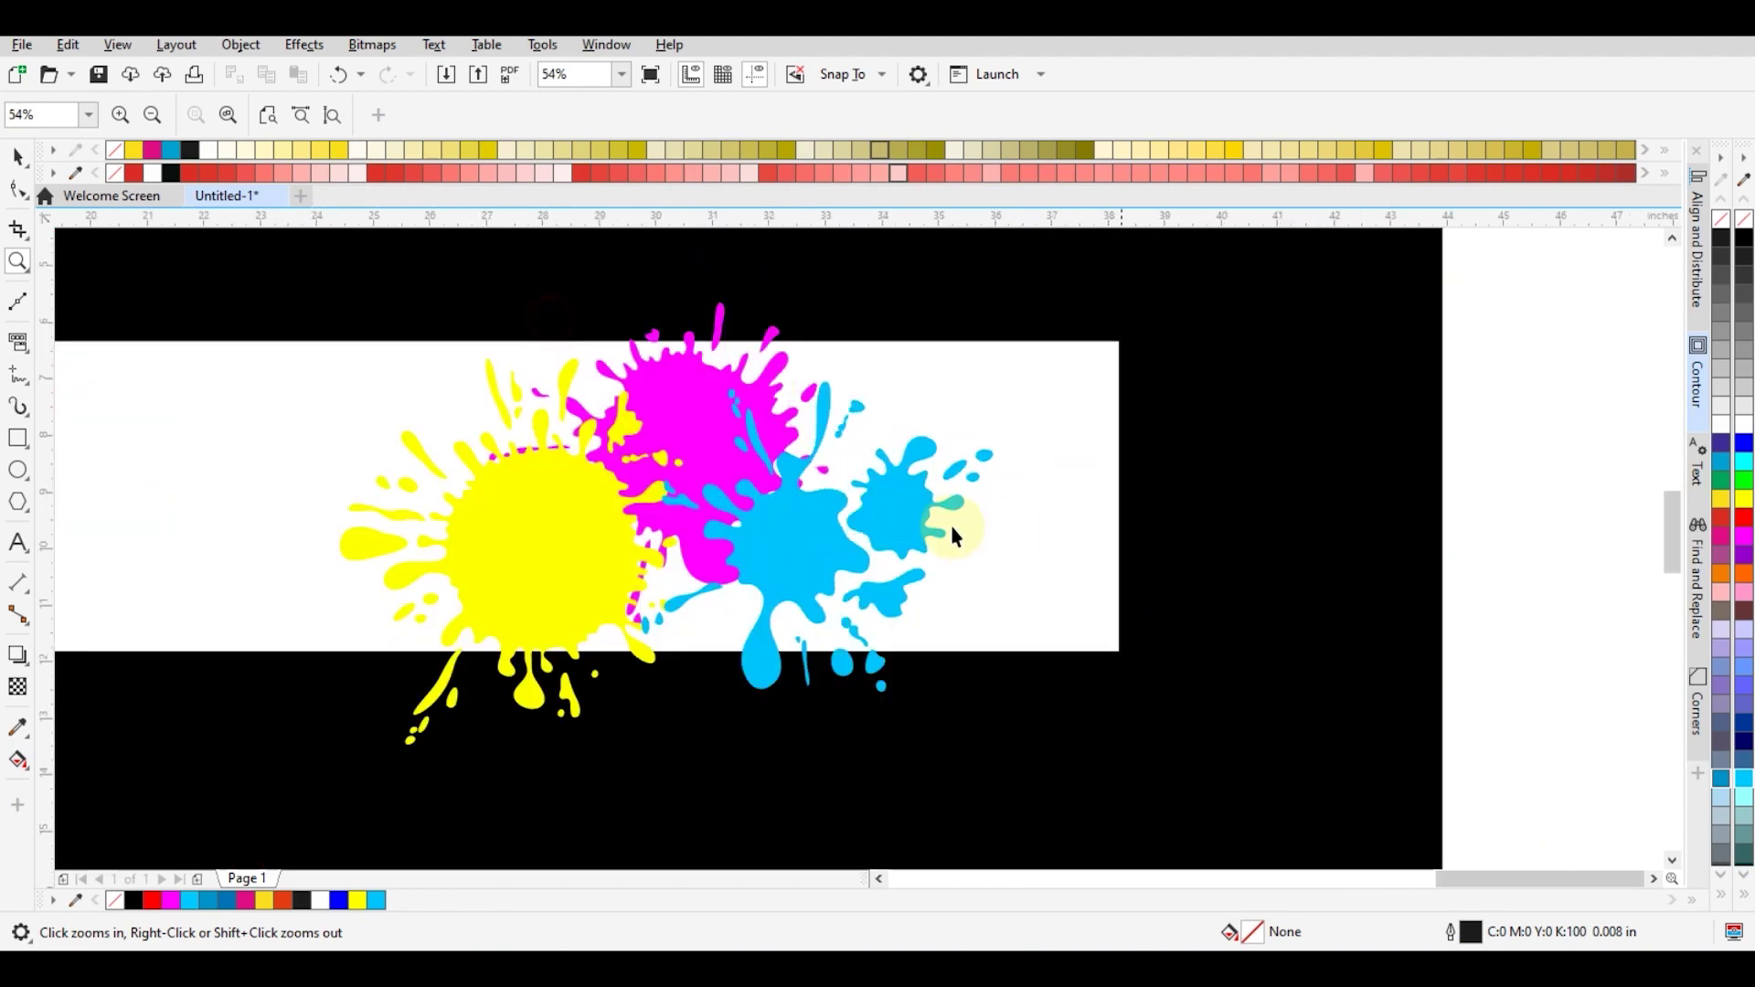
key(space)
click(822, 533)
Move the orange splatter away from the green one, closer to the backdrop's lower edge.
key(z)
right_click(990, 543)
right_click(997, 554)
right_click(996, 565)
drag(869, 479, 1382, 858)
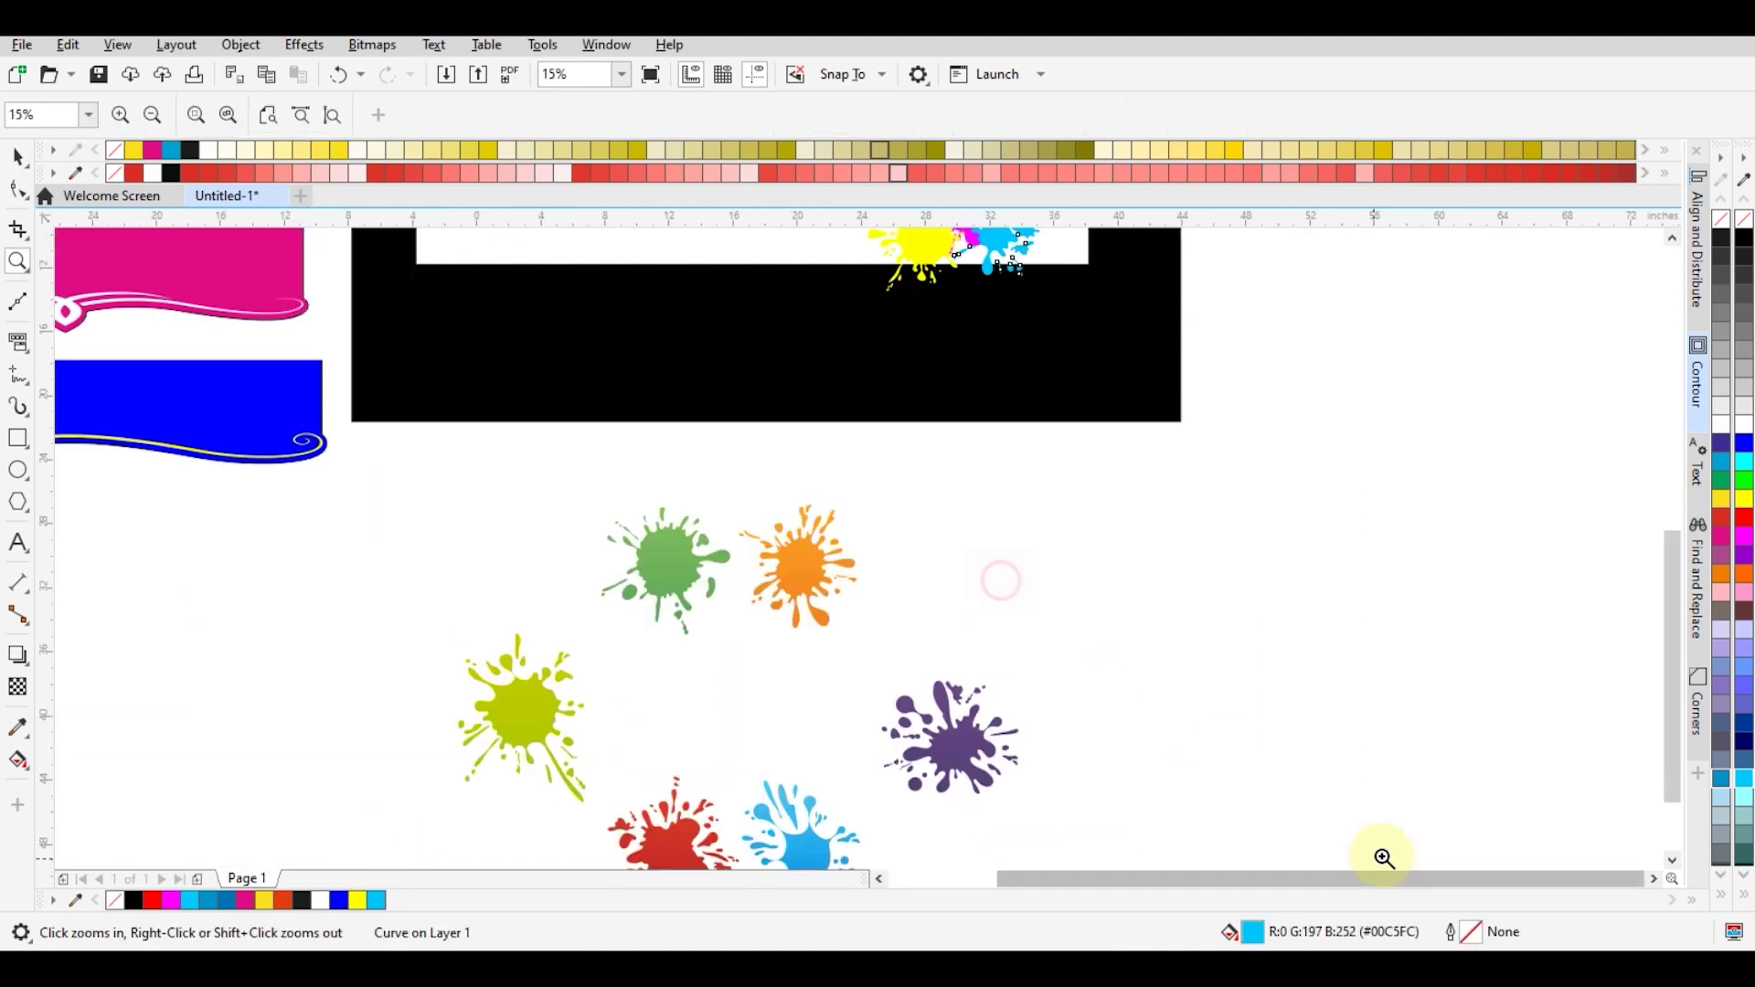
key(space)
drag(802, 576, 893, 532)
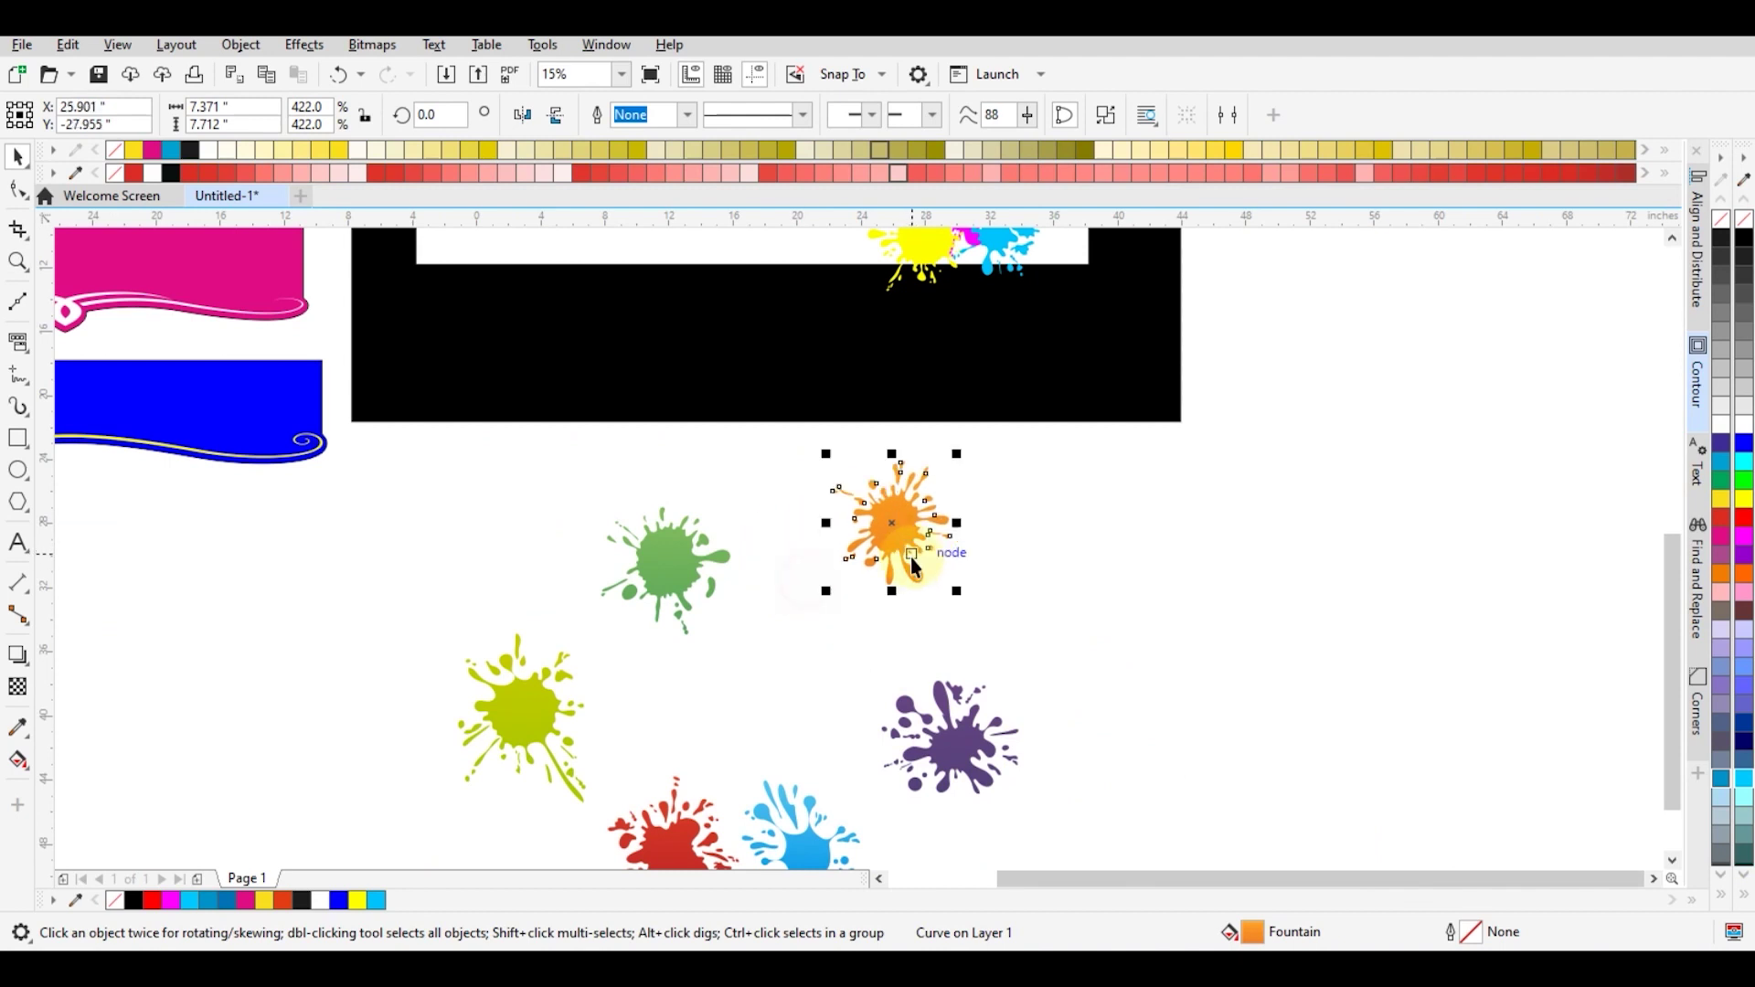
right_click(1106, 629)
Place the orange splatter over the white rectangle's right end and bring it to the front.
key(z)
right_click(1124, 631)
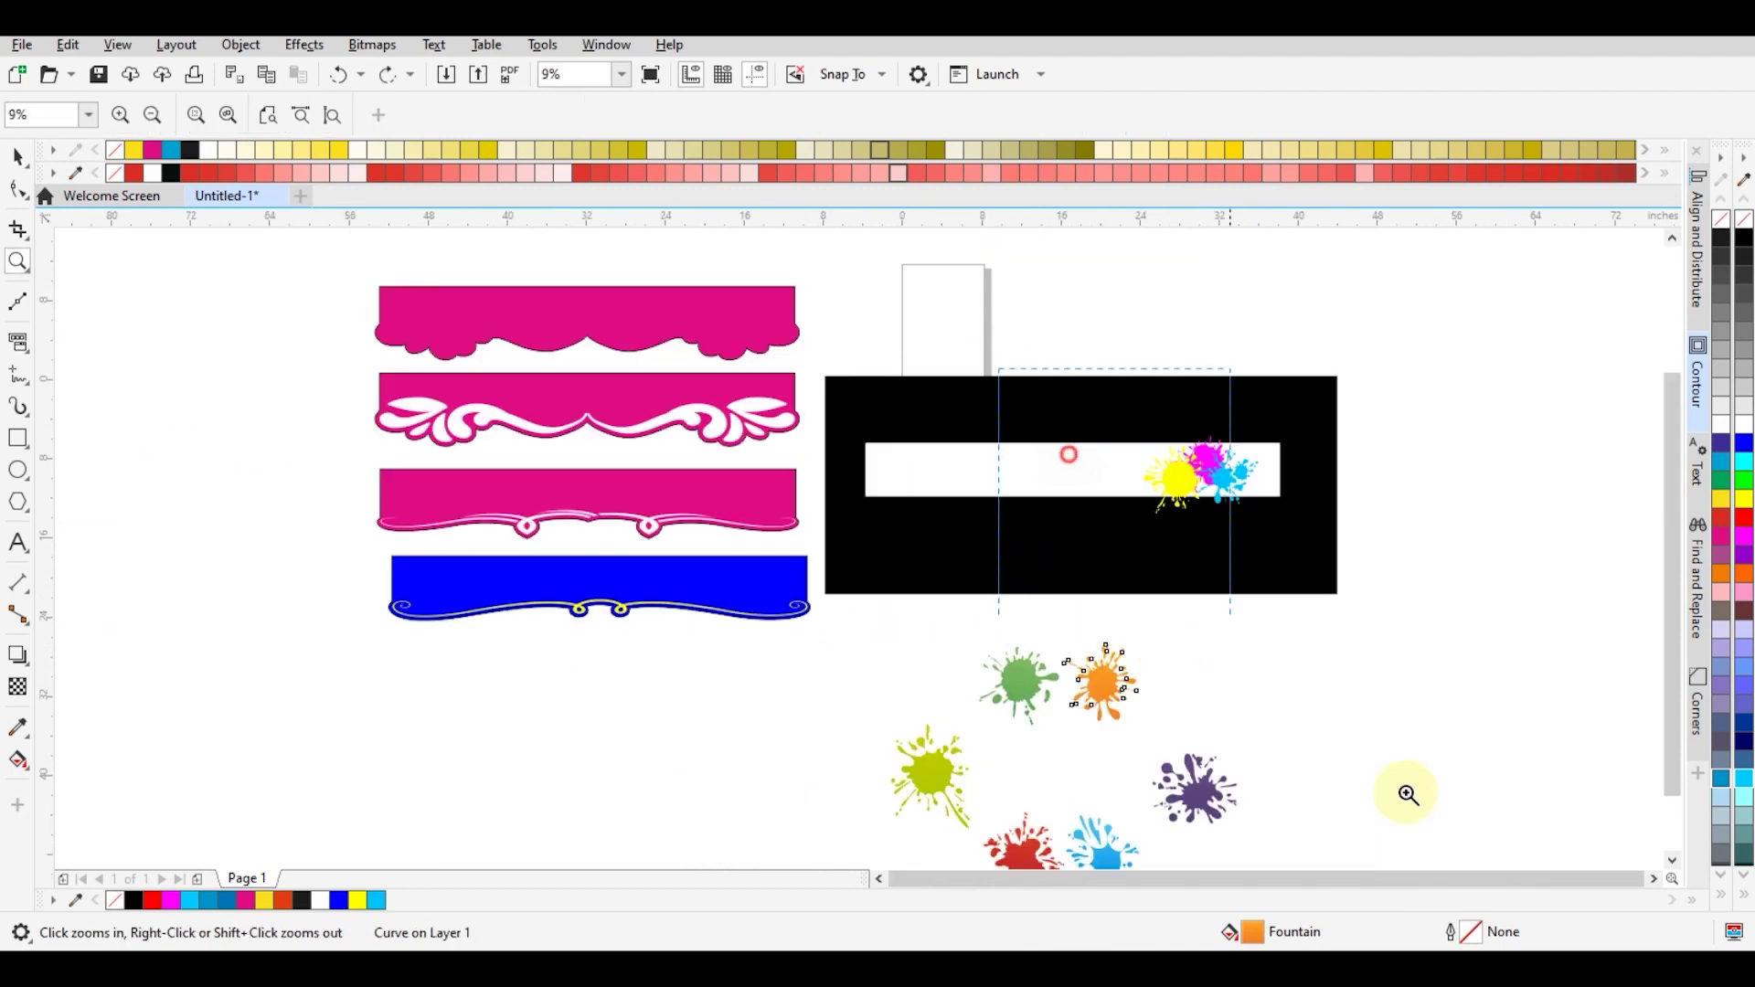
drag(1407, 793, 1424, 796)
key(space)
drag(710, 702, 914, 382)
key(z)
drag(819, 312, 1078, 552)
key(space)
key(shift+Page_Up)
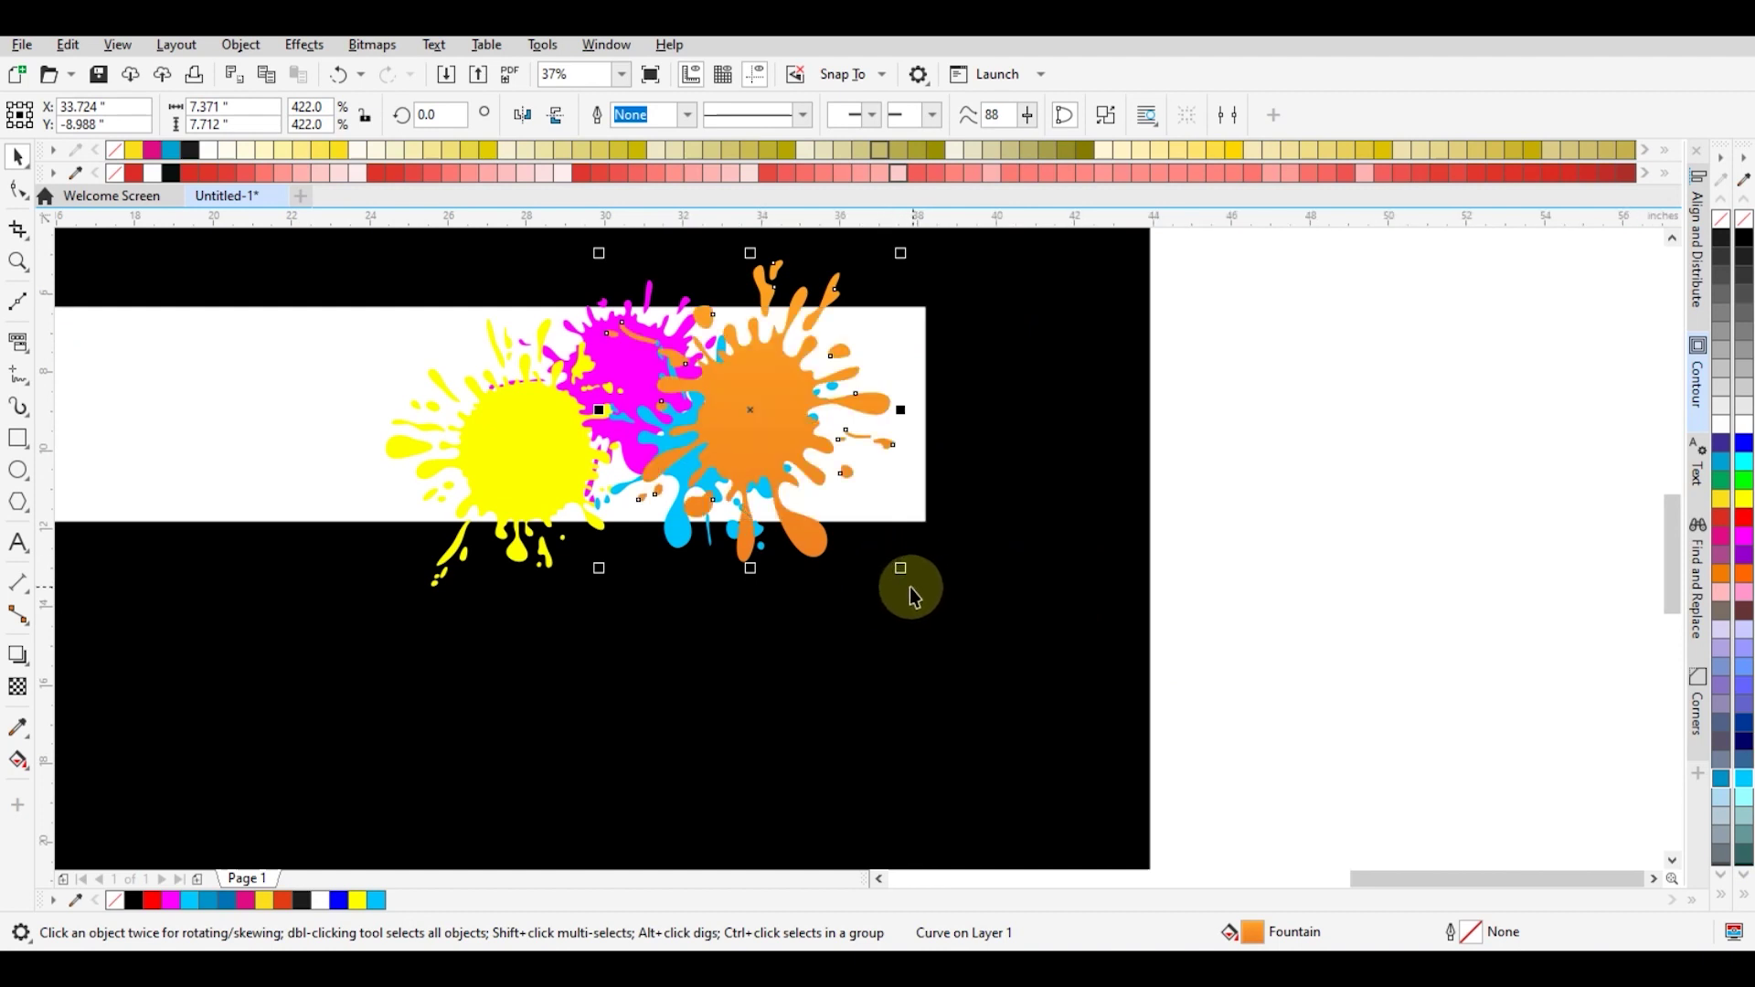
Scale down the orange splatter, position it to the upper right of the sky blue one, and adjust the sky blue splatter beneath it.
drag(900, 568, 782, 446)
drag(719, 345, 803, 374)
drag(869, 476, 901, 511)
drag(768, 375, 765, 376)
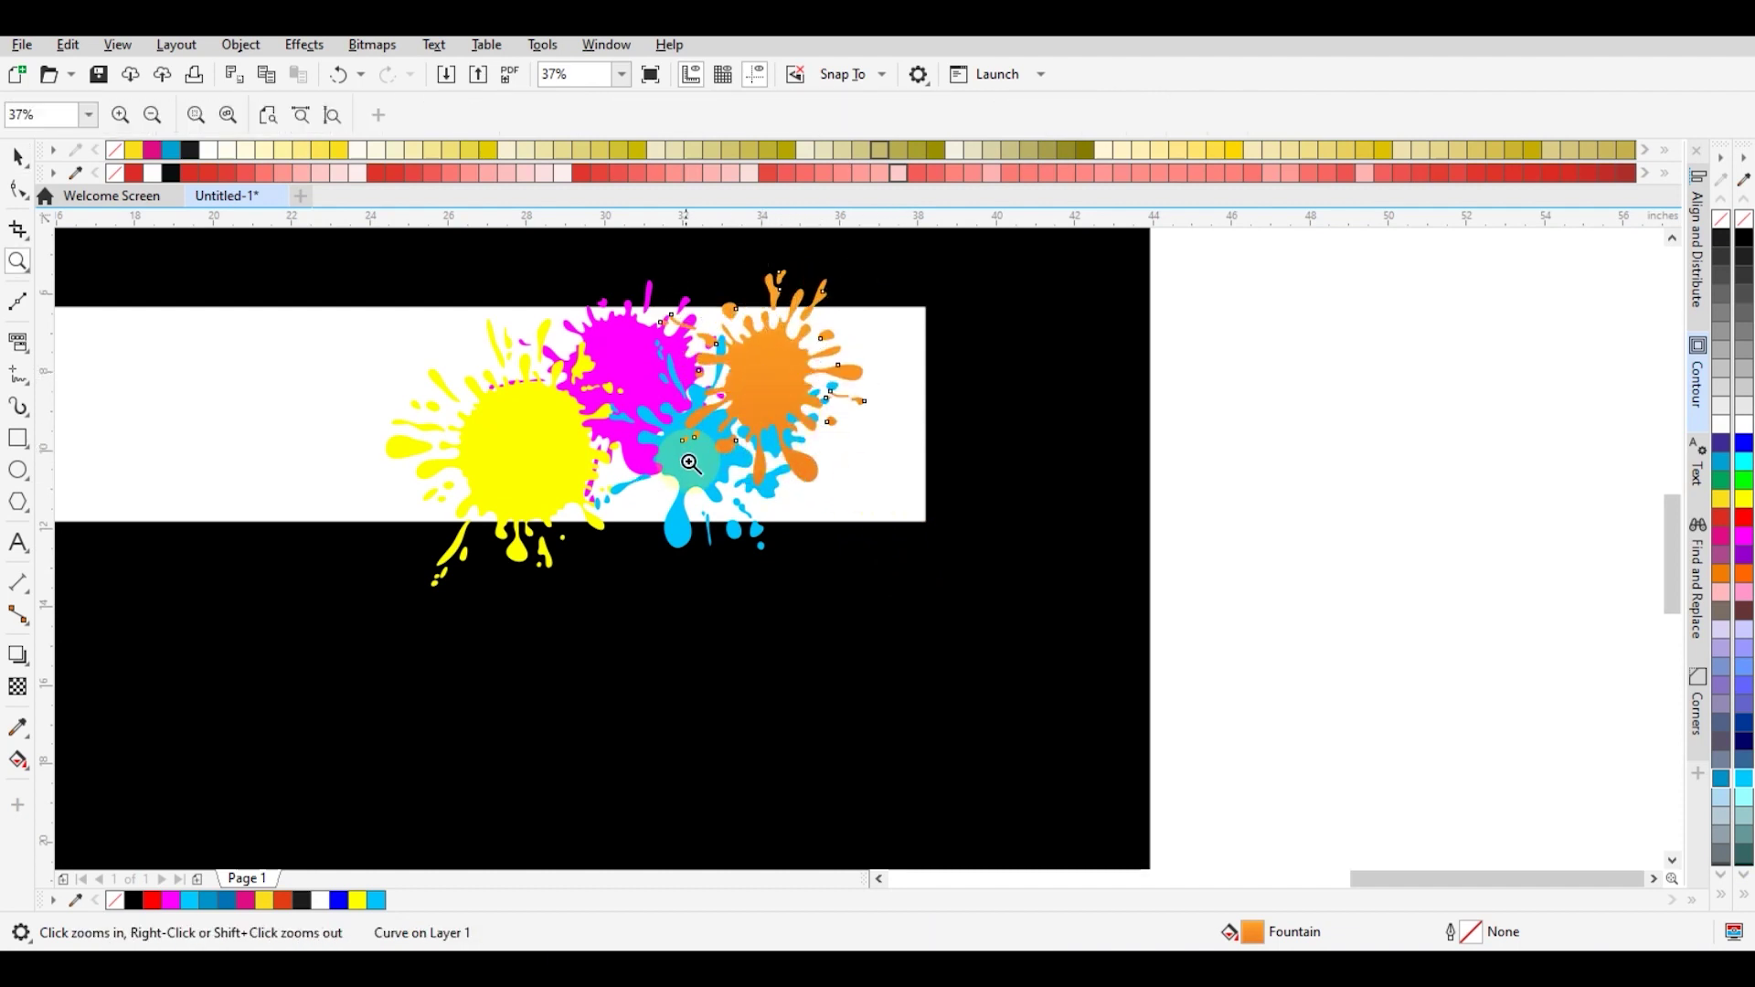
drag(700, 458, 678, 480)
scroll(678, 481, down, 2)
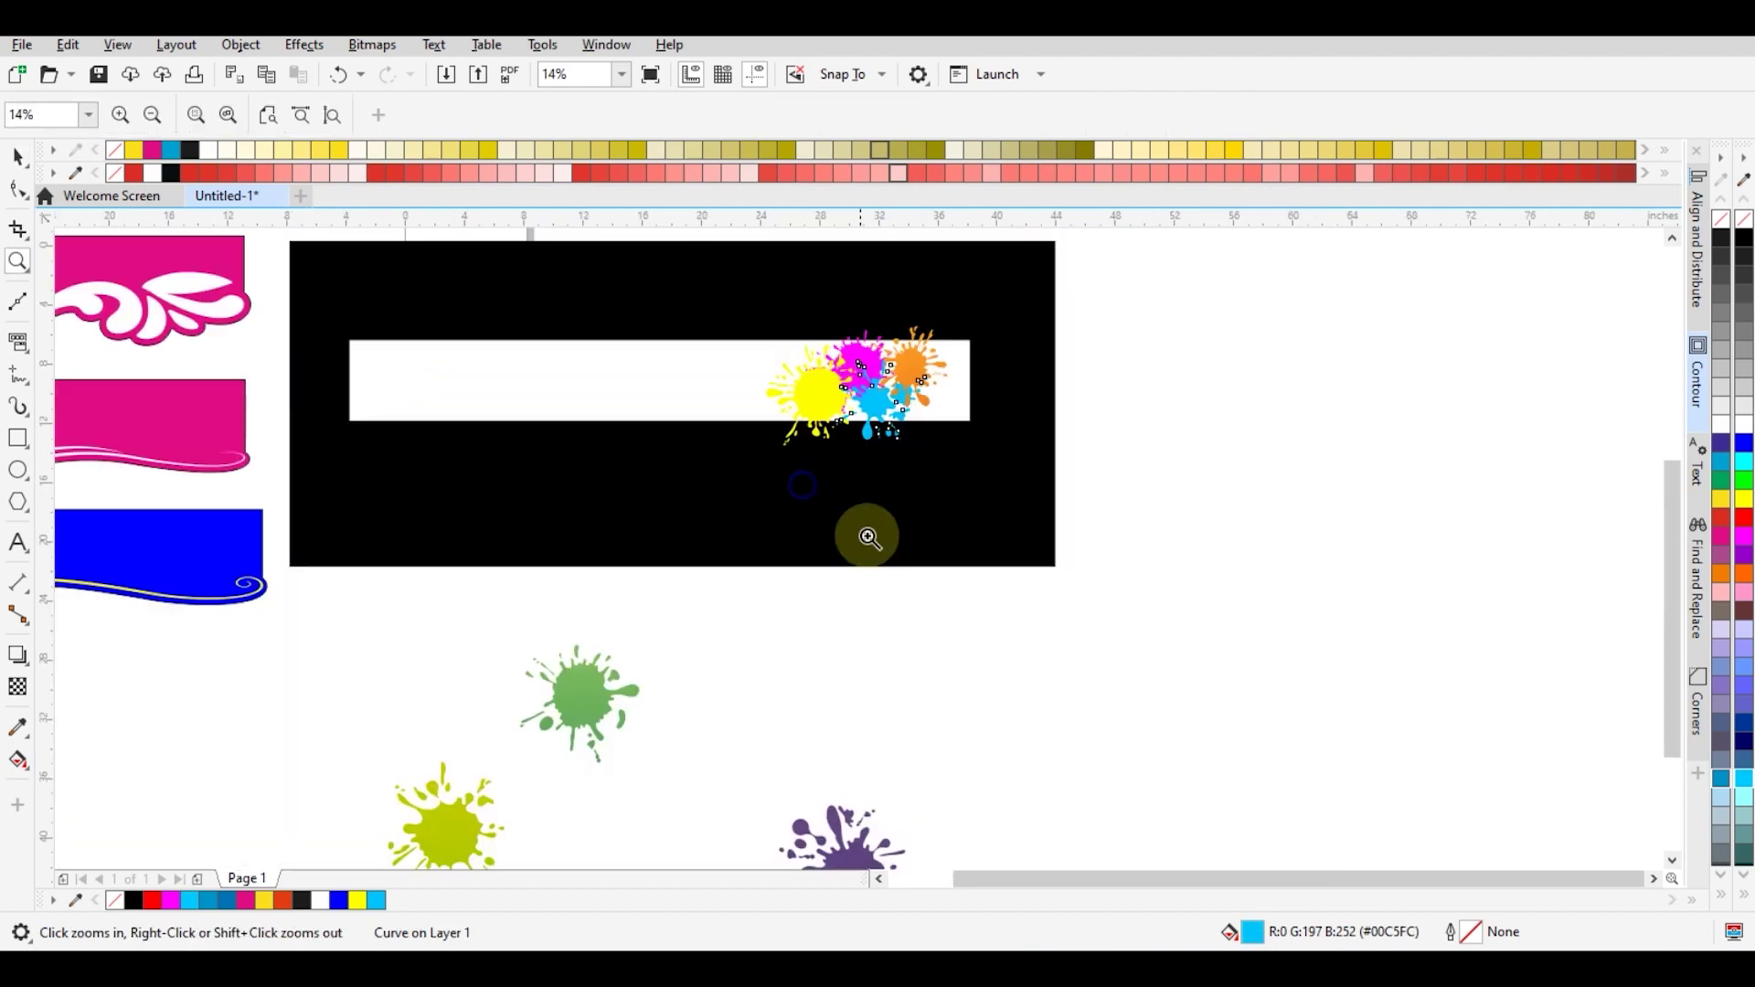
click(1172, 697)
Move the lime-green splatter out of the remaining set to just below the backdrop's lower right corner.
key(z)
key(F4)
drag(880, 375, 1421, 883)
key(space)
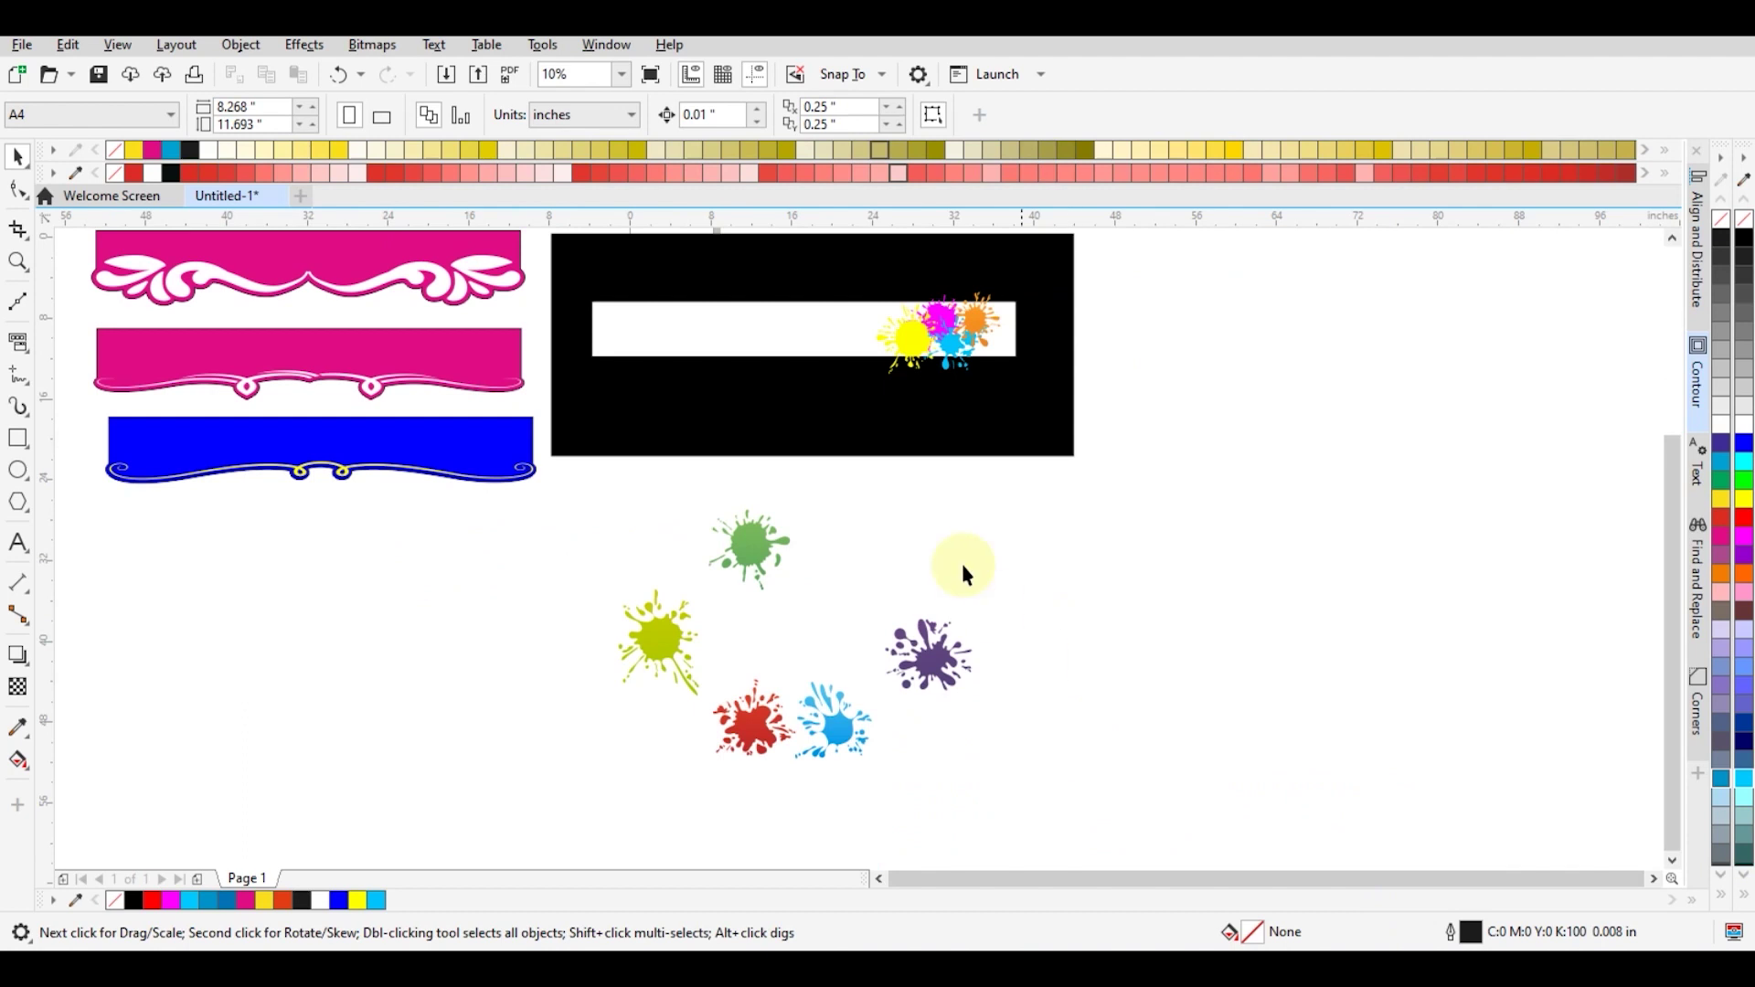
drag(919, 692, 941, 670)
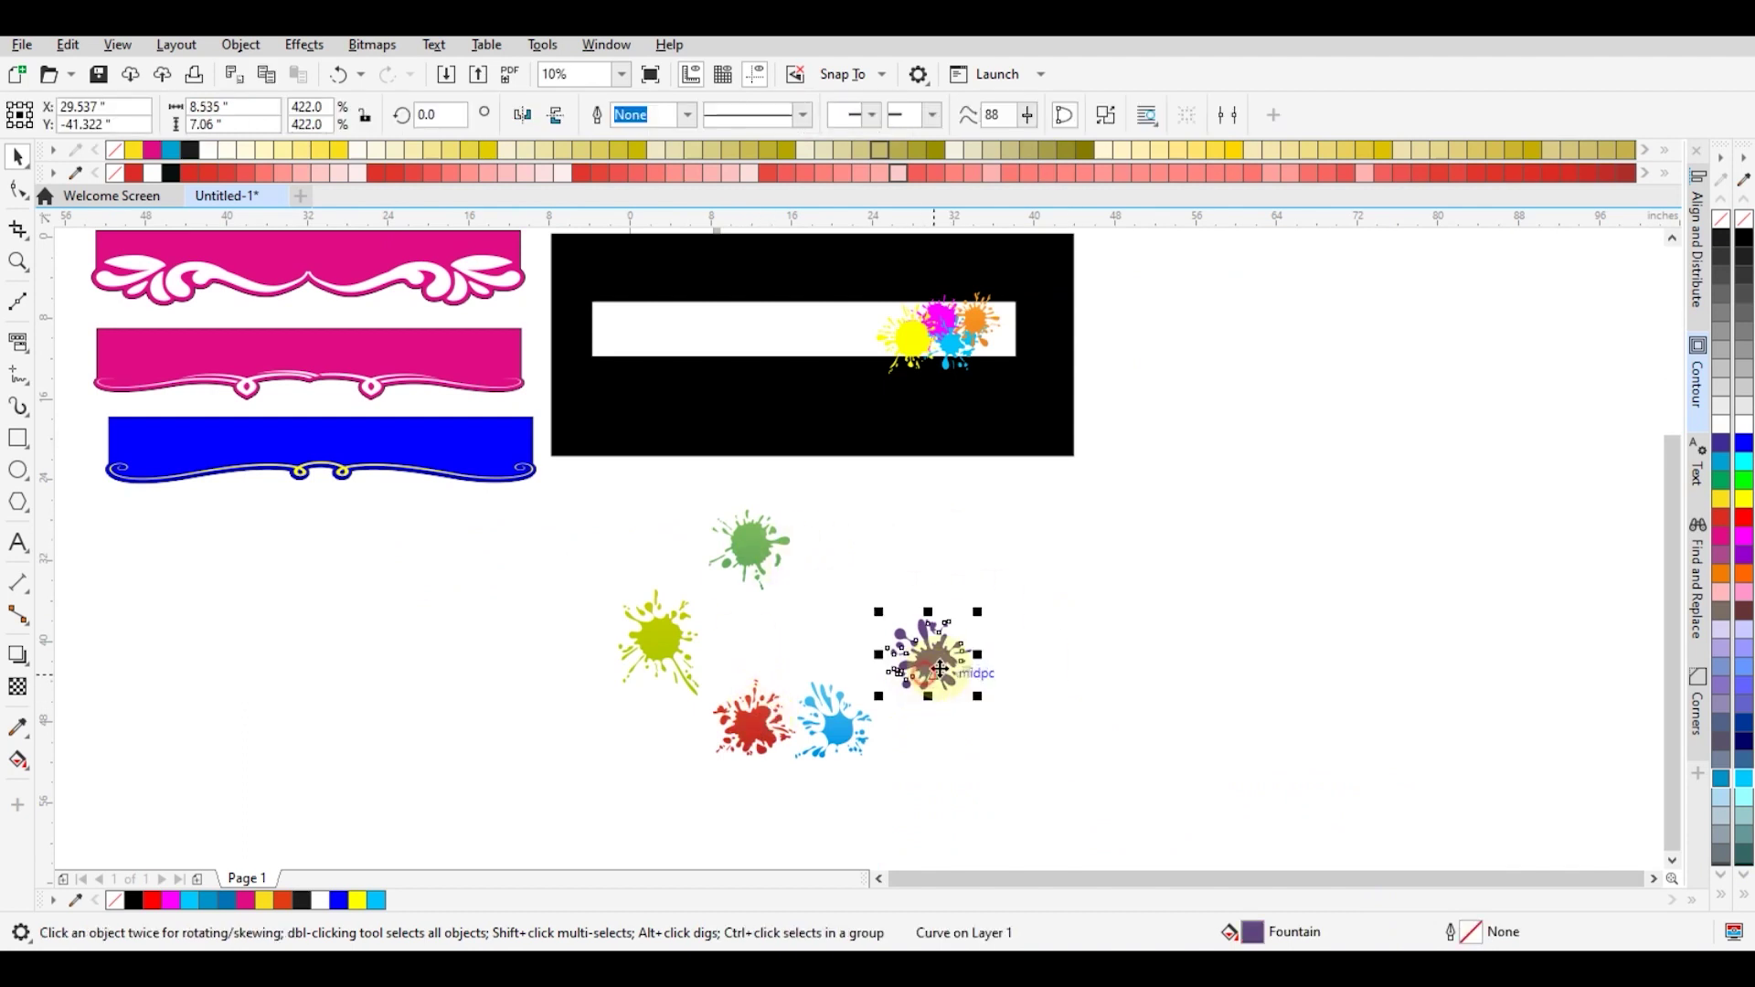
drag(657, 637, 1017, 542)
click(1024, 545)
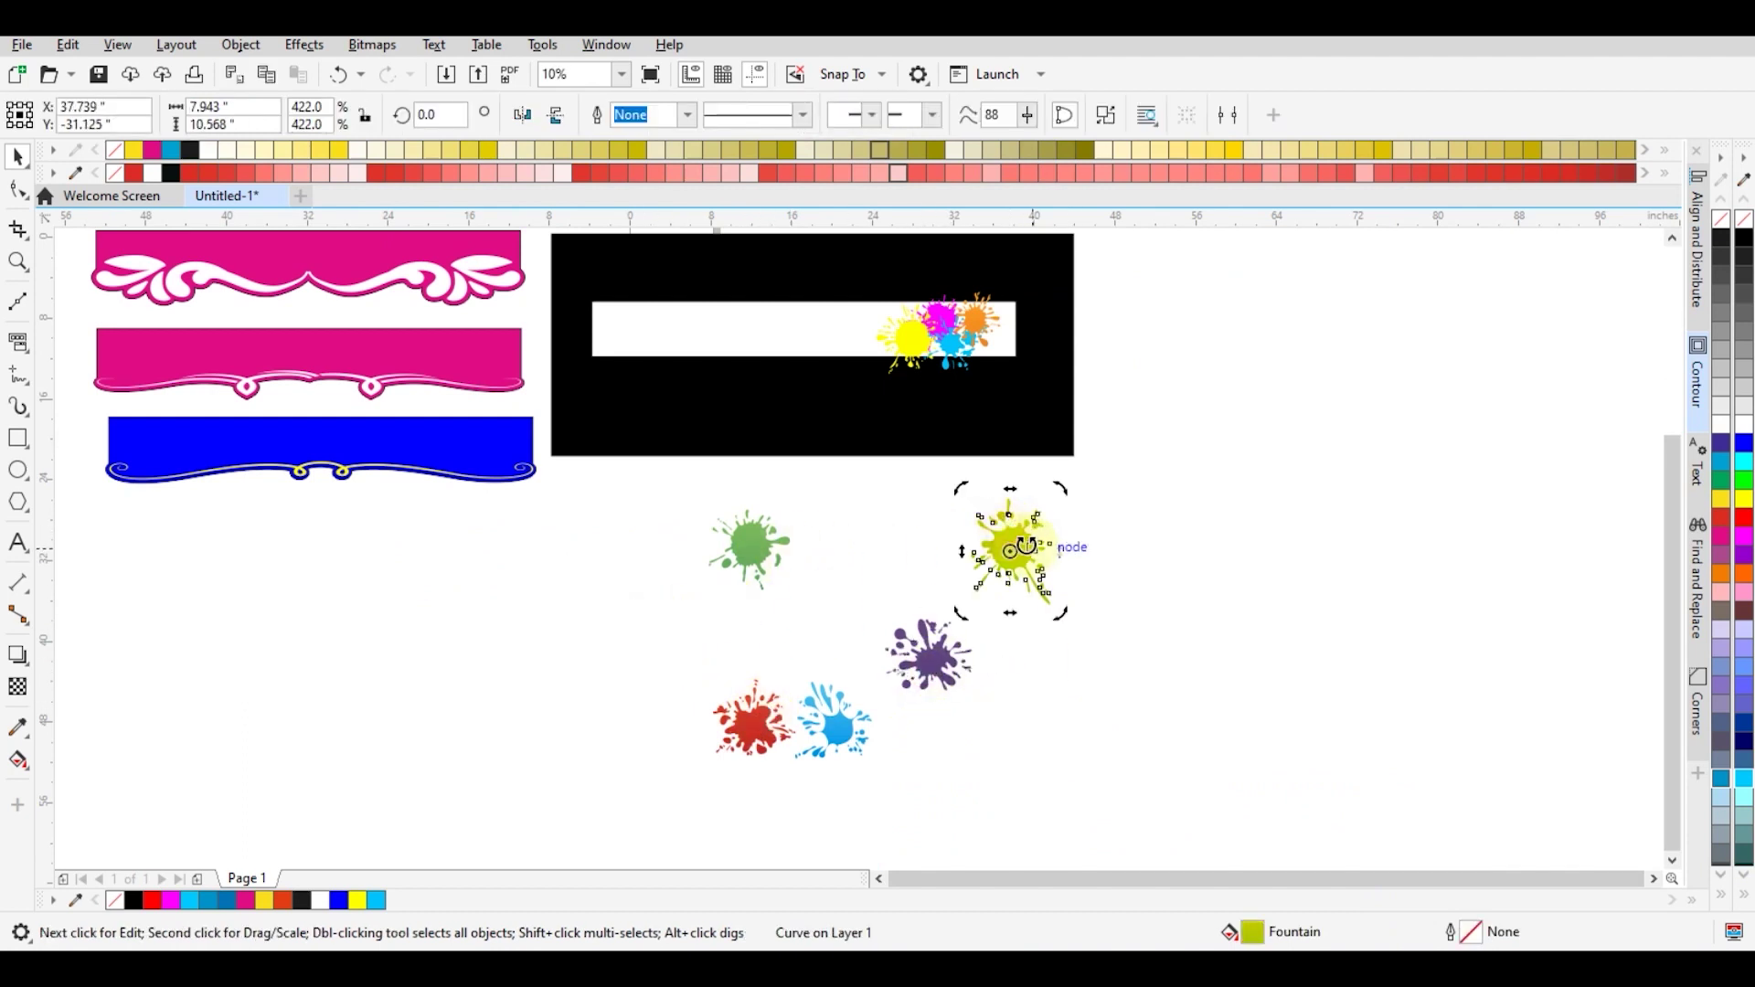
Rotate the lime-green splatter to about 324 degrees, place it over the white rectangle's right end, and bring it to the front.
mouse_move(1063, 616)
mouse_down()
mouse_move(1014, 652)
mouse_move(1066, 639)
mouse_up()
drag(1006, 513, 970, 294)
scroll(1077, 260, up, 3)
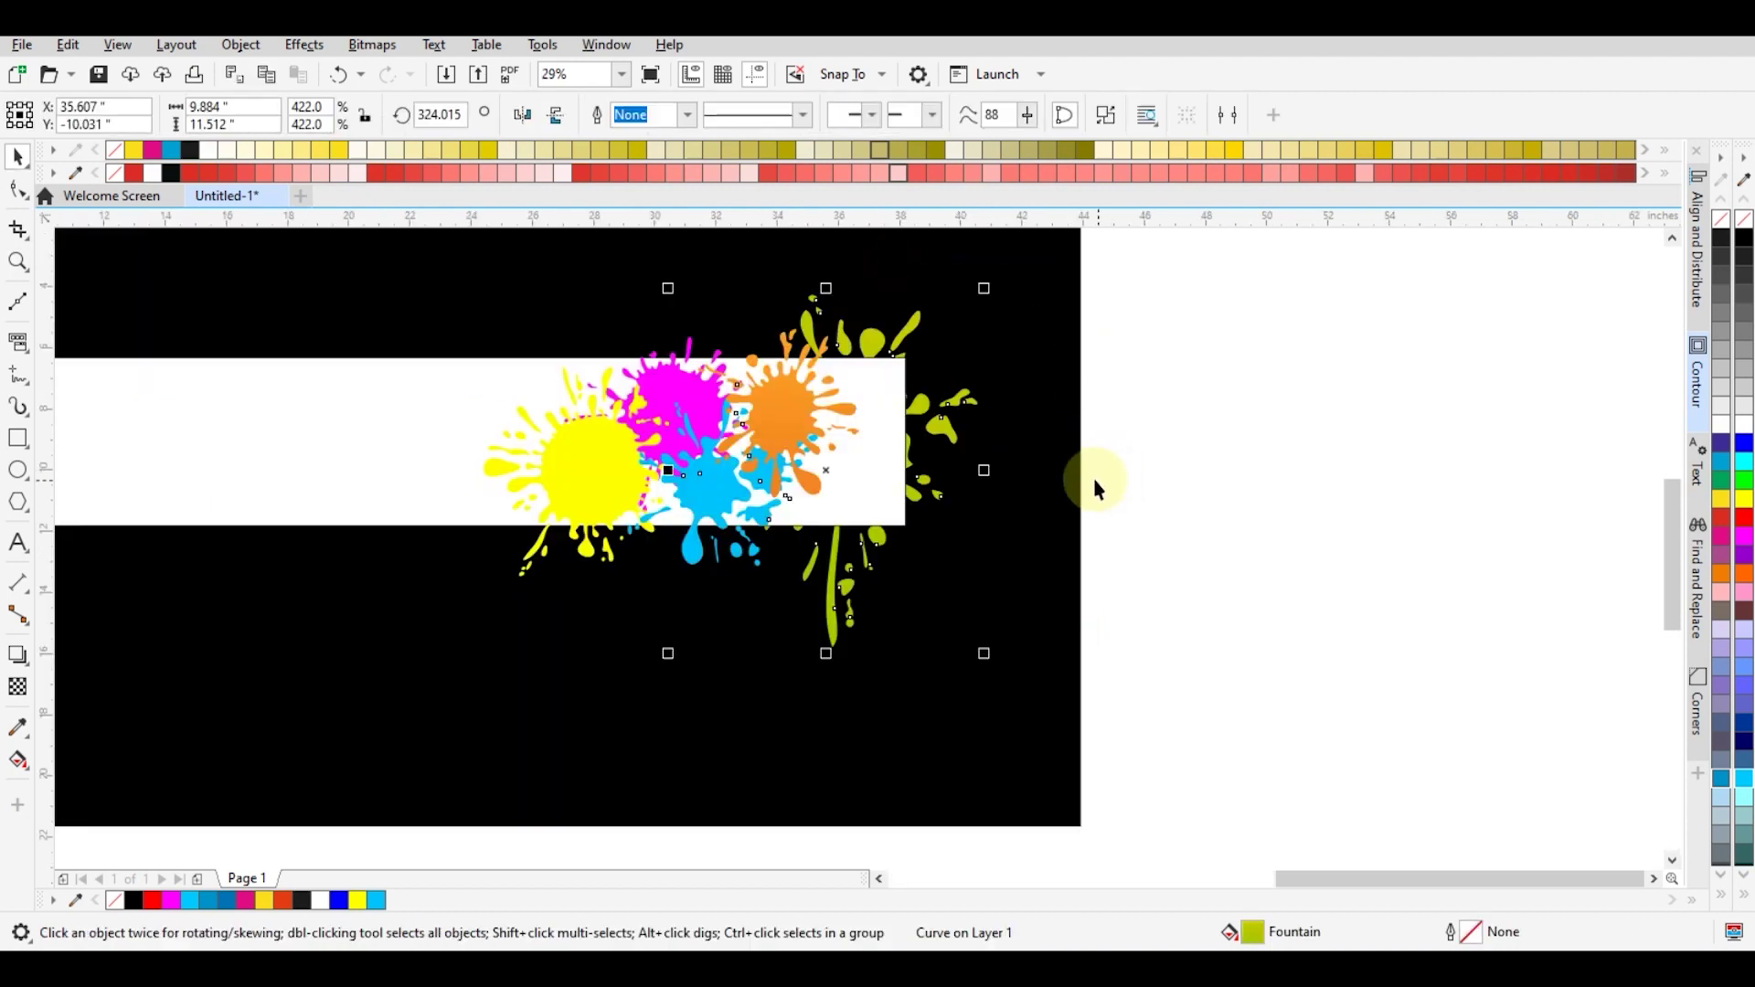
key(shift+Page_Up)
key(F2)
drag(682, 294, 1024, 621)
drag(1070, 273, 1012, 340)
mouse_move(854, 518)
mouse_down()
mouse_move(903, 521)
mouse_move(883, 531)
mouse_up()
key(z)
right_click(941, 477)
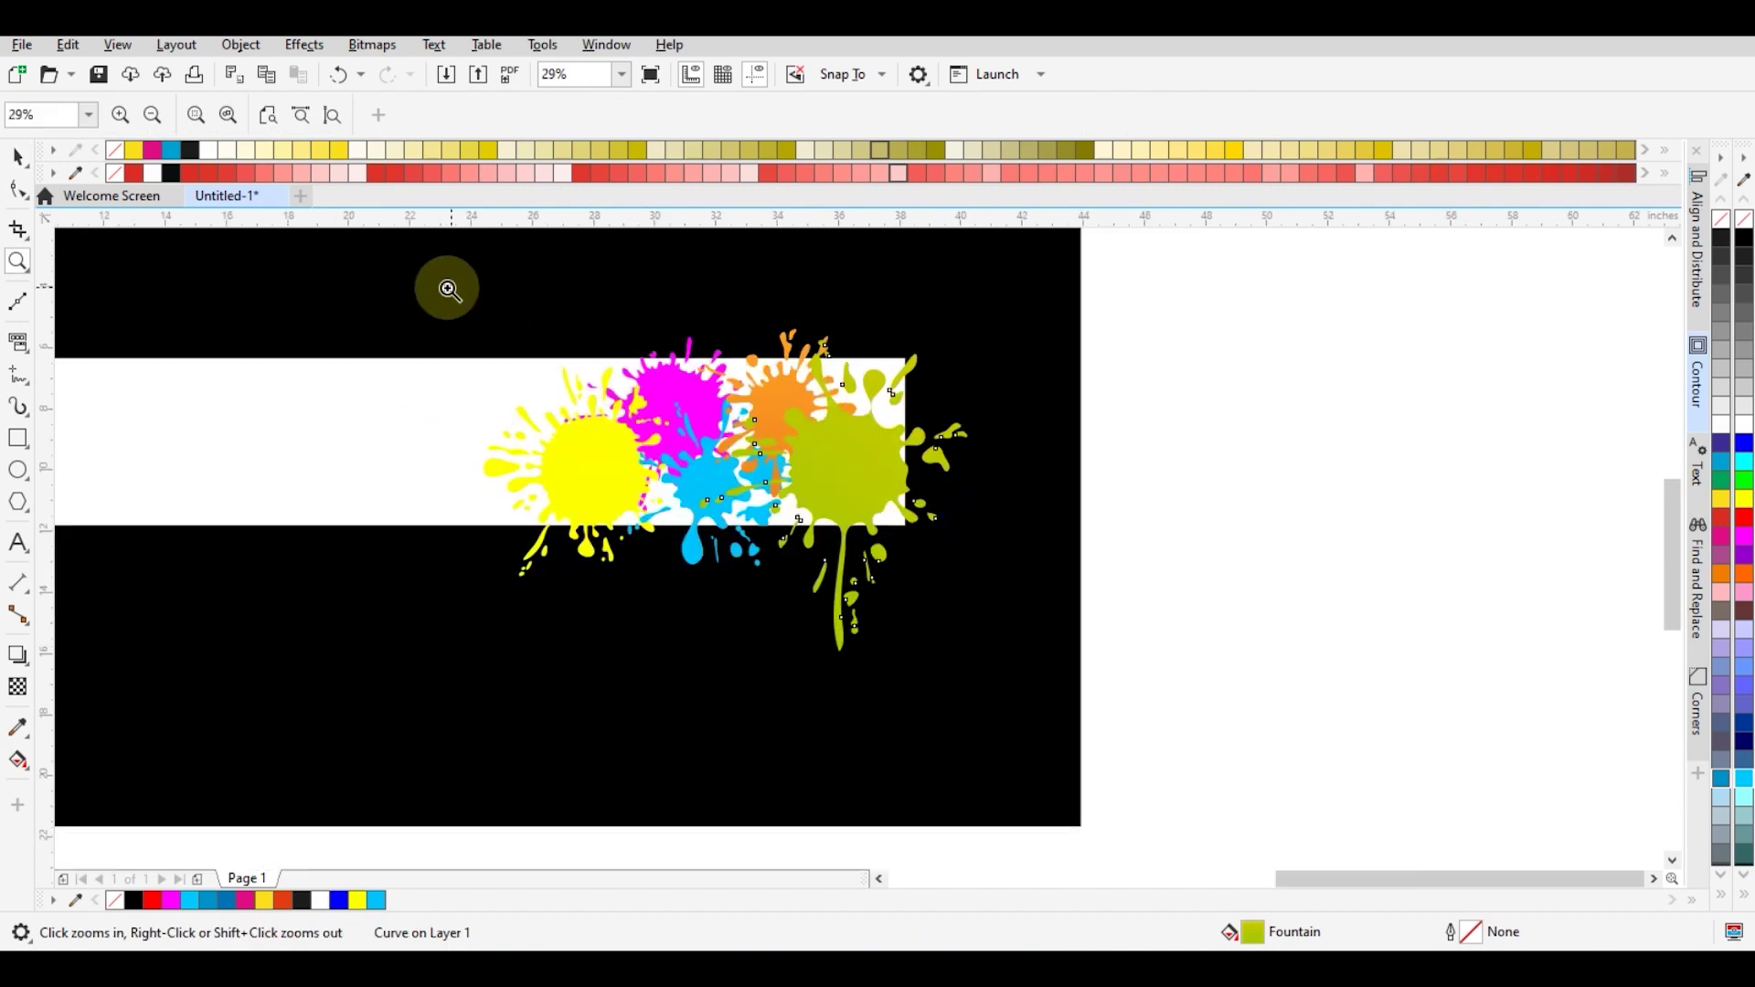
Adjust the lime-green splatter's position slightly on the white rectangle and recolor it bright green.
drag(393, 283, 1037, 592)
right_click(1007, 565)
right_click(993, 567)
drag(828, 275, 1253, 560)
key(space)
drag(765, 369, 766, 393)
click(1746, 488)
click(1270, 560)
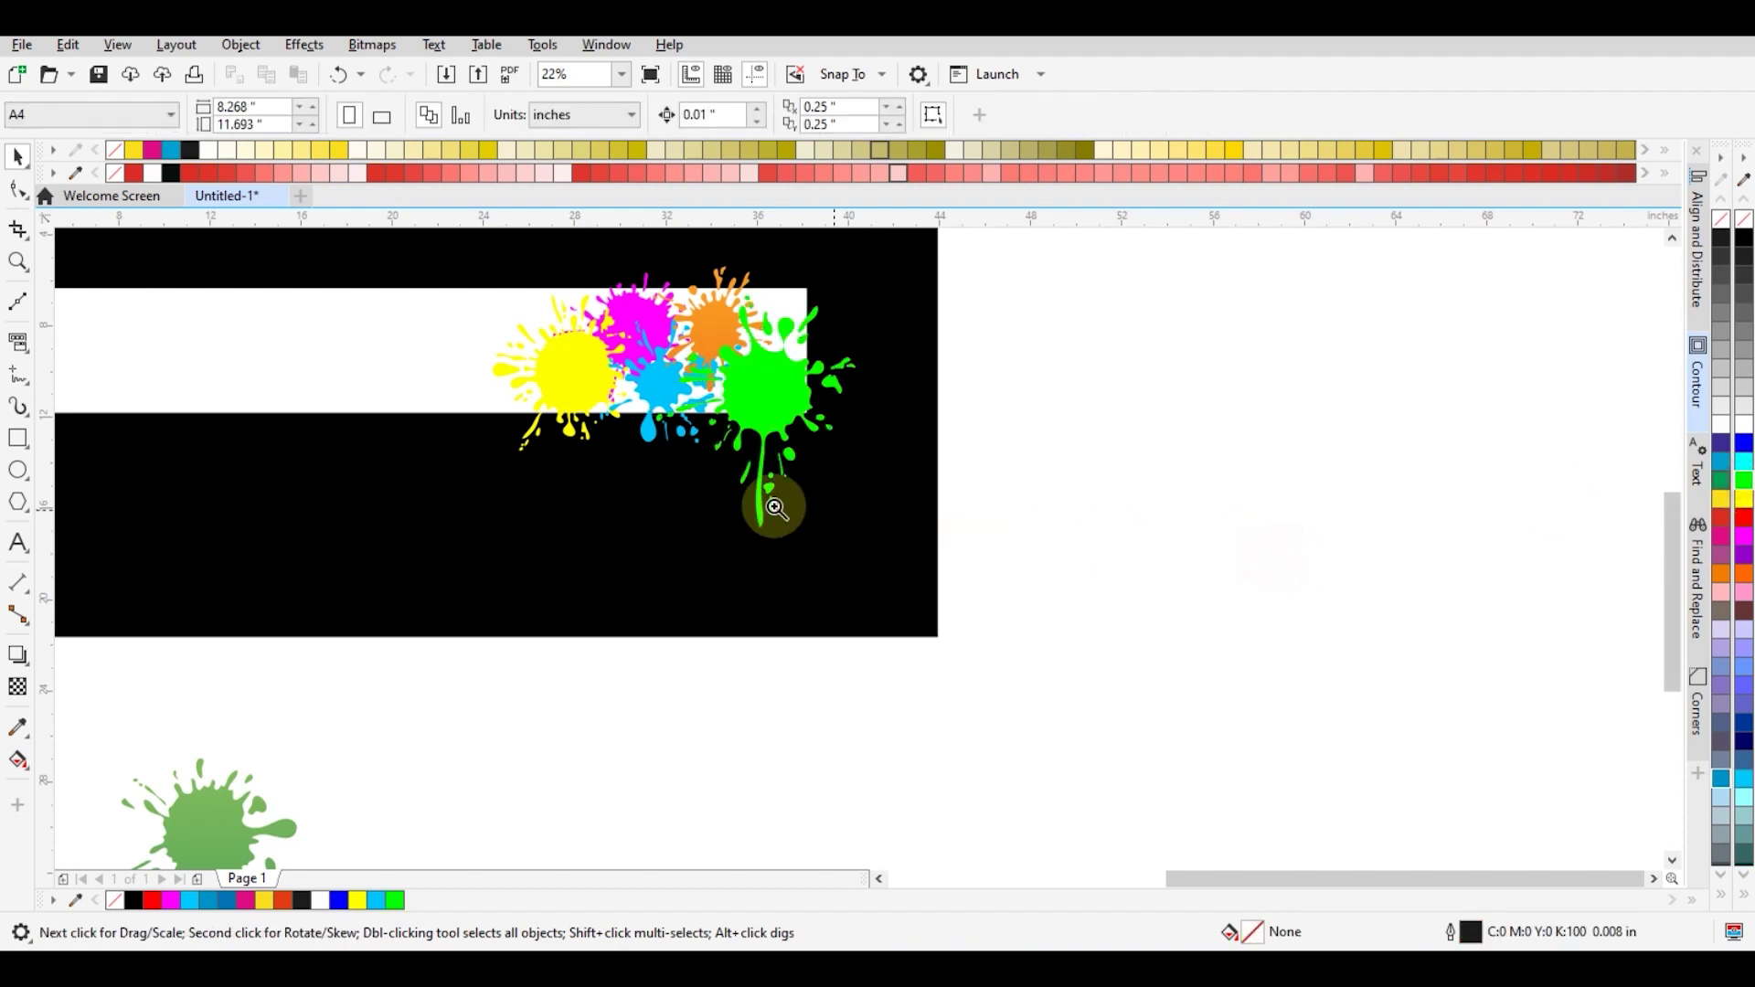
Convert the white rectangle on the black backdrop to curves and start editing its nodes.
key(z)
right_click(772, 502)
click(835, 345)
right_click(893, 430)
drag(477, 240, 1216, 508)
key(space)
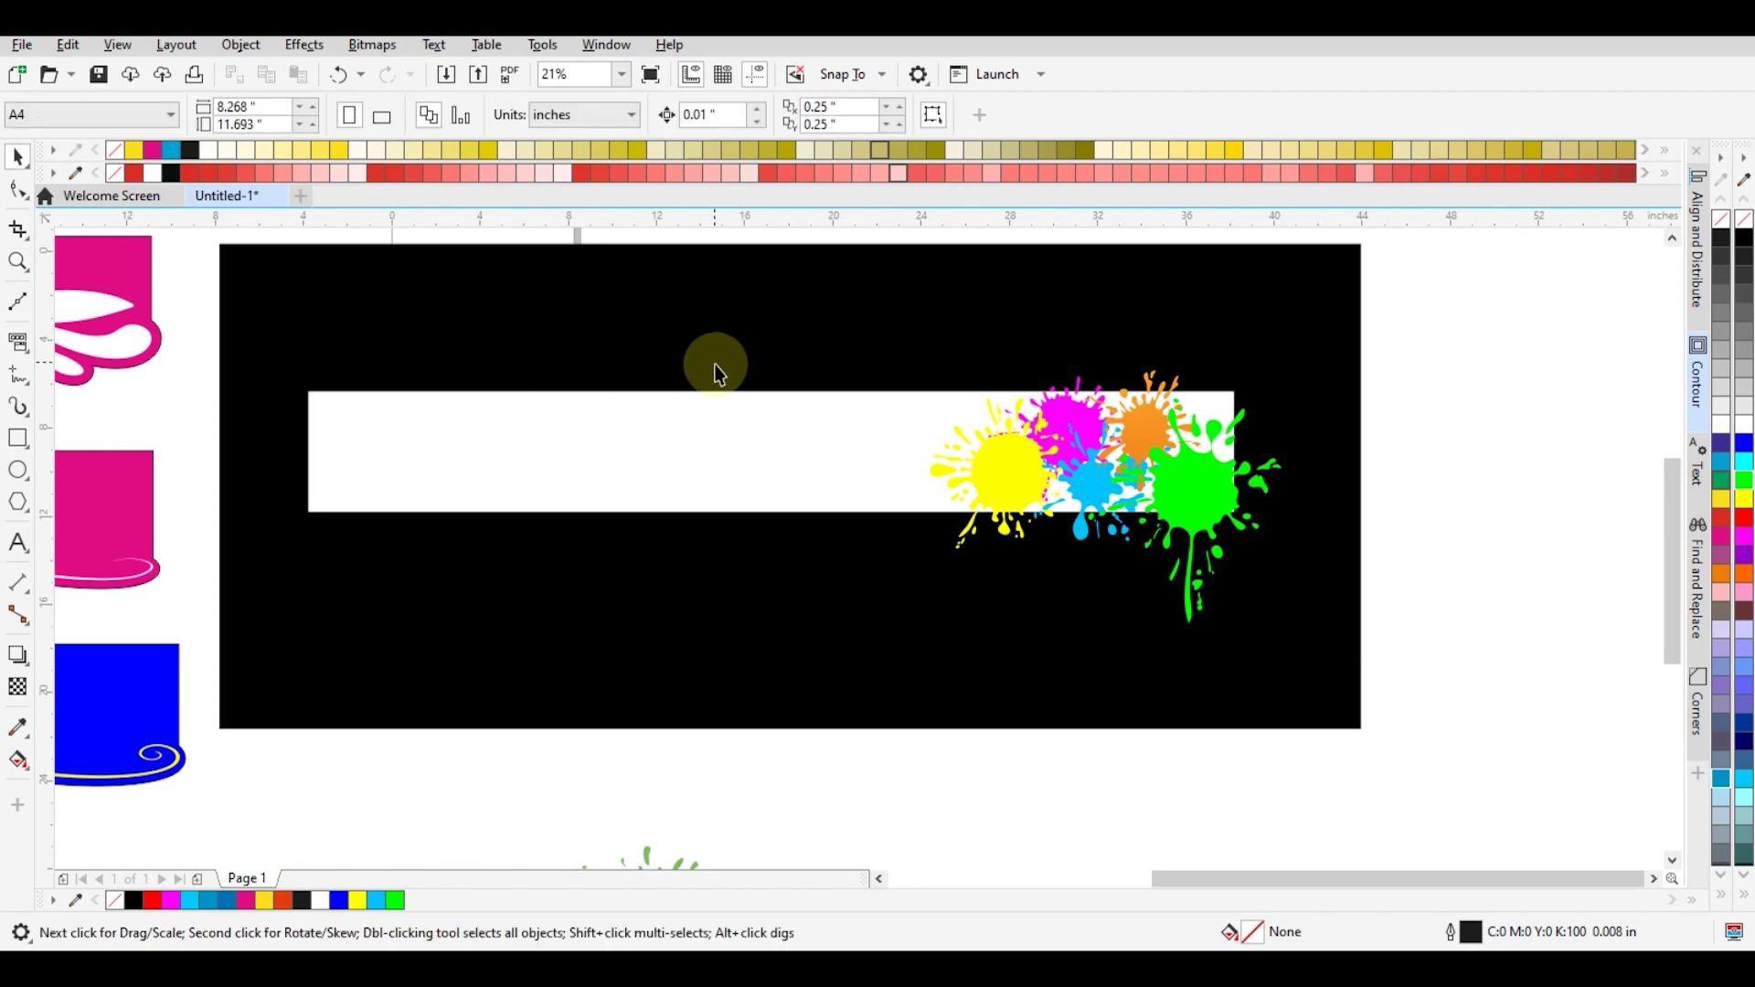
click(549, 449)
key(F6)
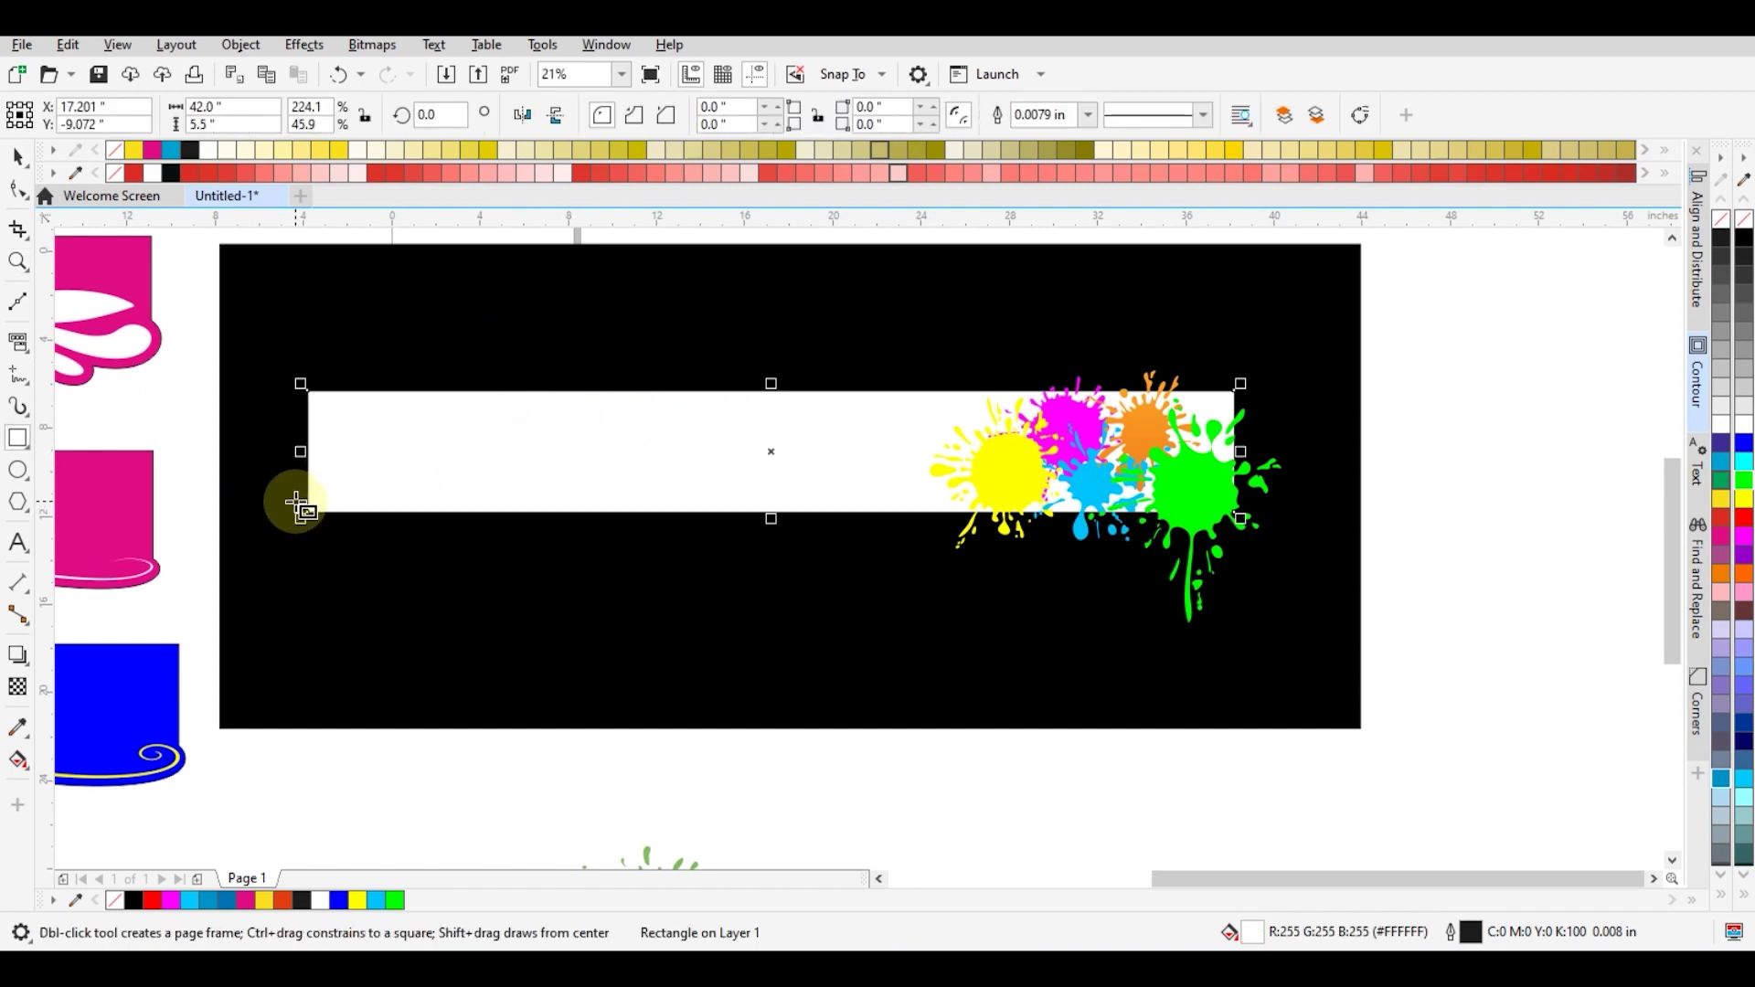
key(ctrl+q)
key(F10)
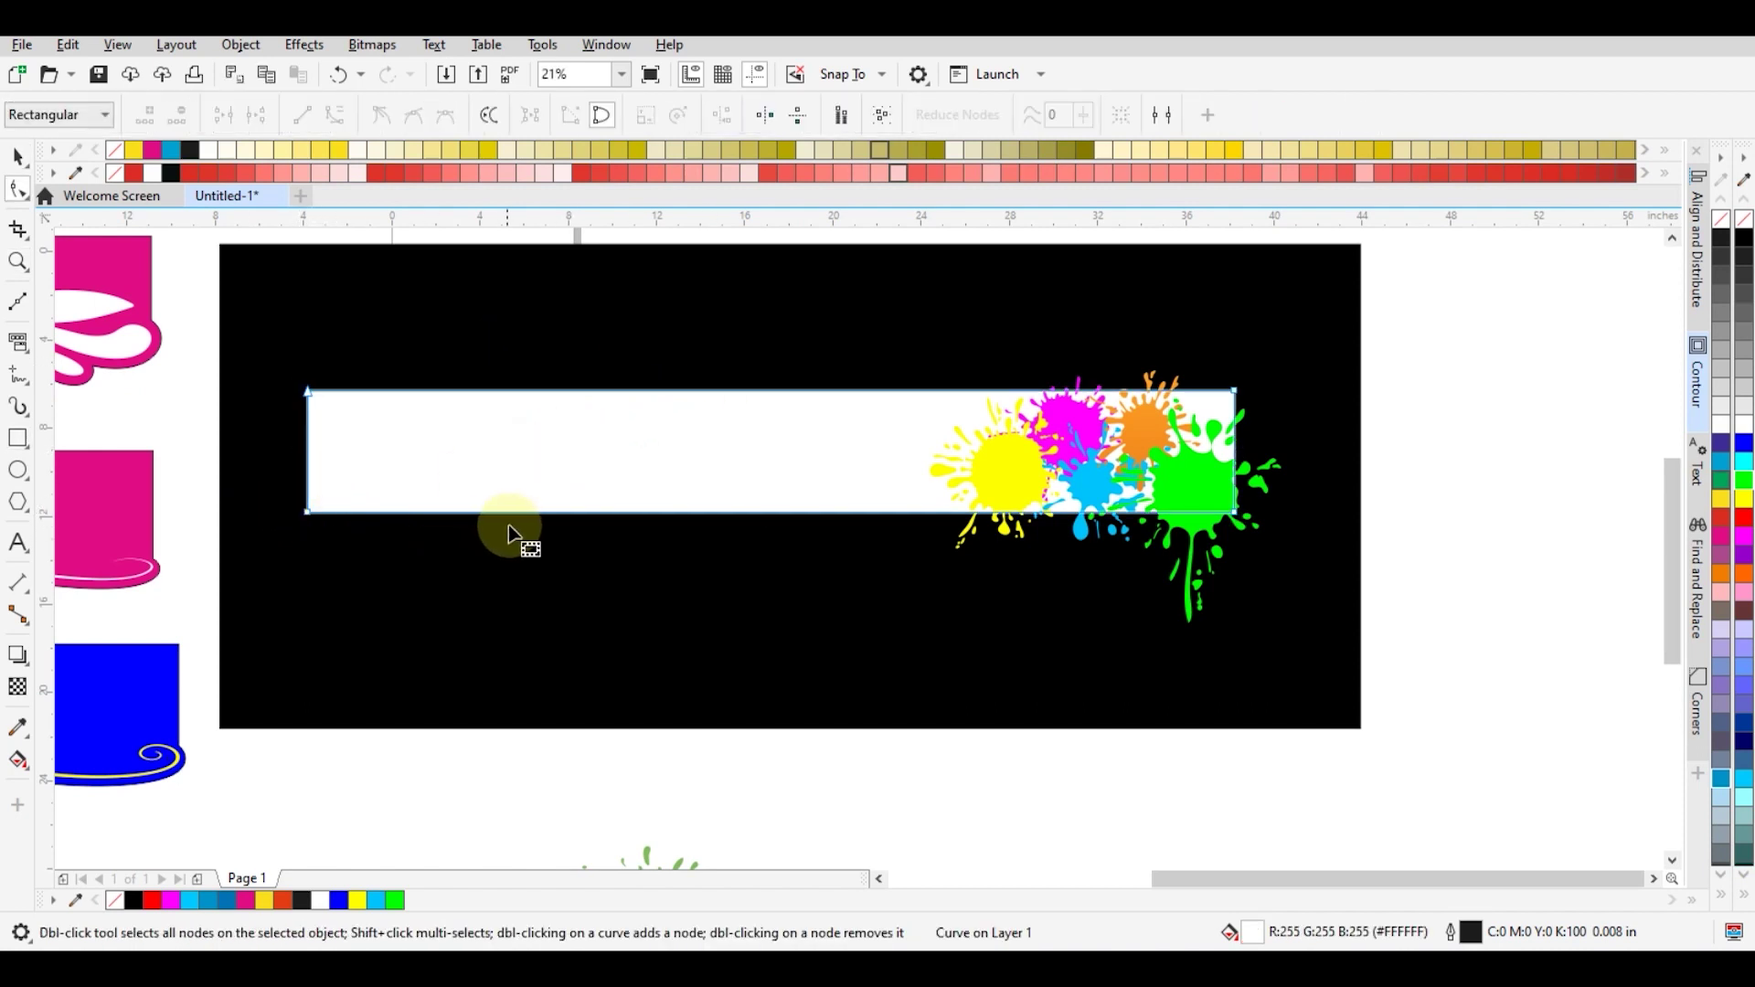
Add a node on the white shape's lower edge and pull its lower-left corner downward into a curved tail.
double_click(564, 513)
drag(310, 513, 381, 535)
key(z)
right_click(643, 464)
key(space)
click(897, 527)
key(z)
drag(528, 243, 1082, 492)
key(F3)
key(space)
Round the white shape's upper-left corner by adding nodes beside it, deleting the corner node, and bending the connecting segment outward.
key(F10)
click(487, 326)
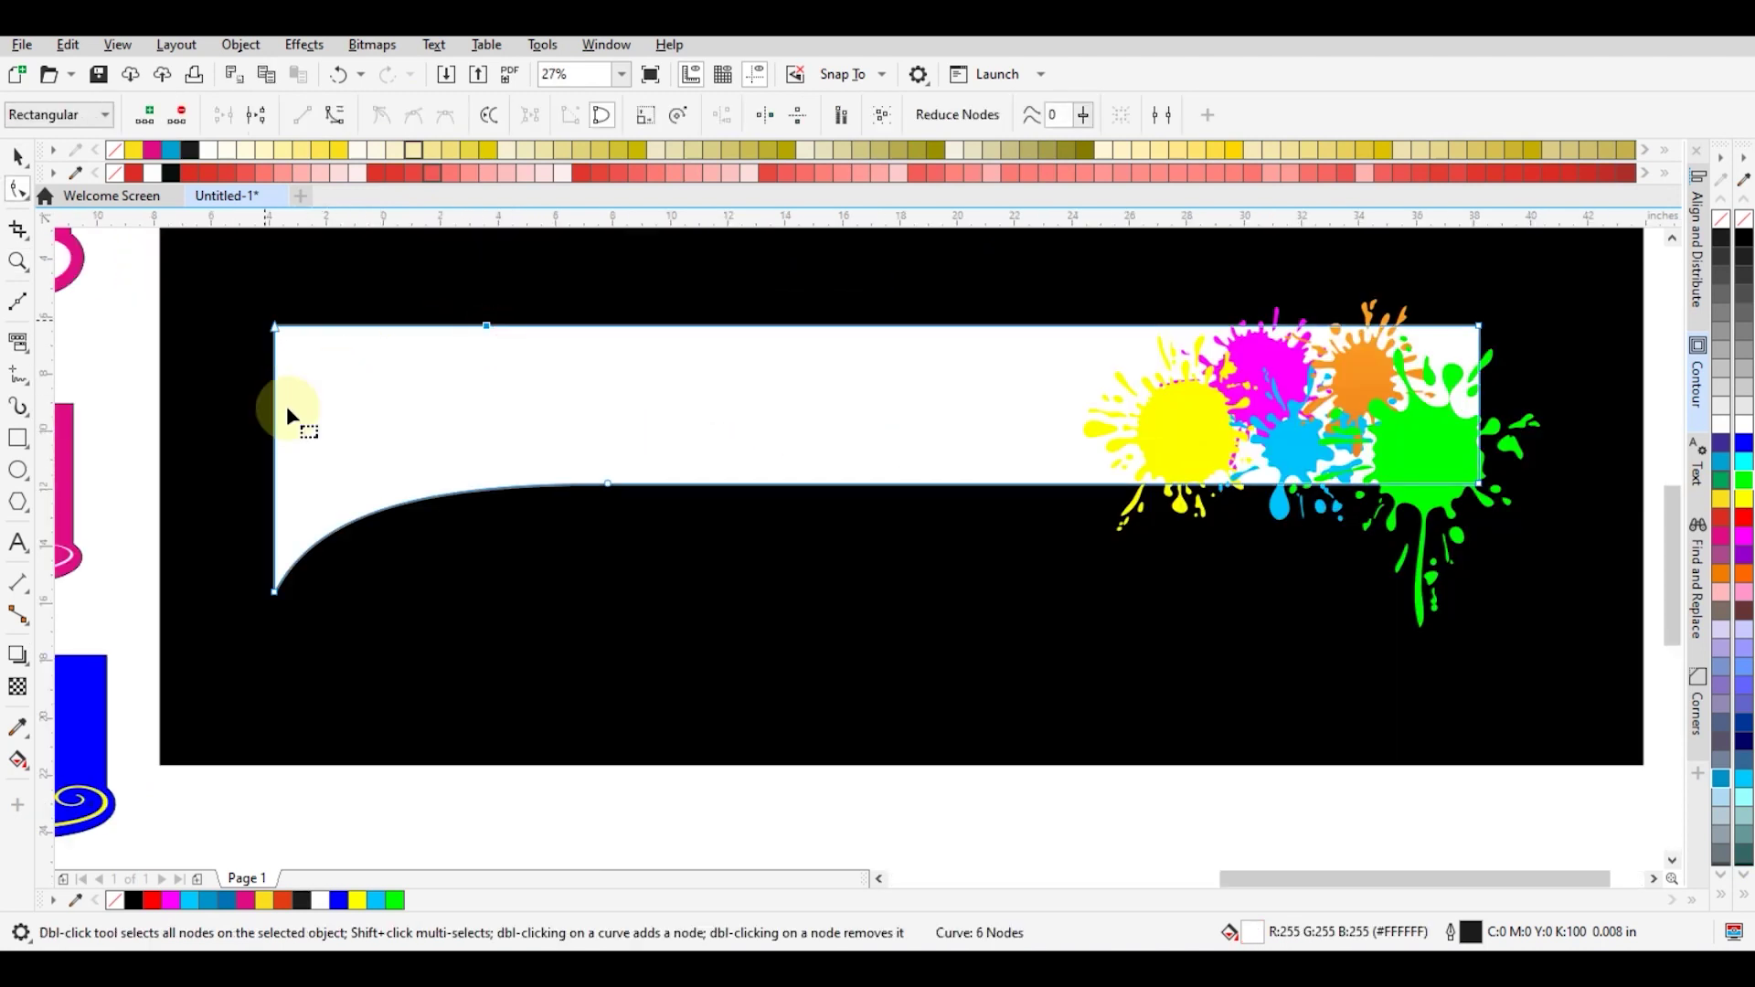
double_click(277, 447)
drag(231, 288, 338, 385)
key(Delete)
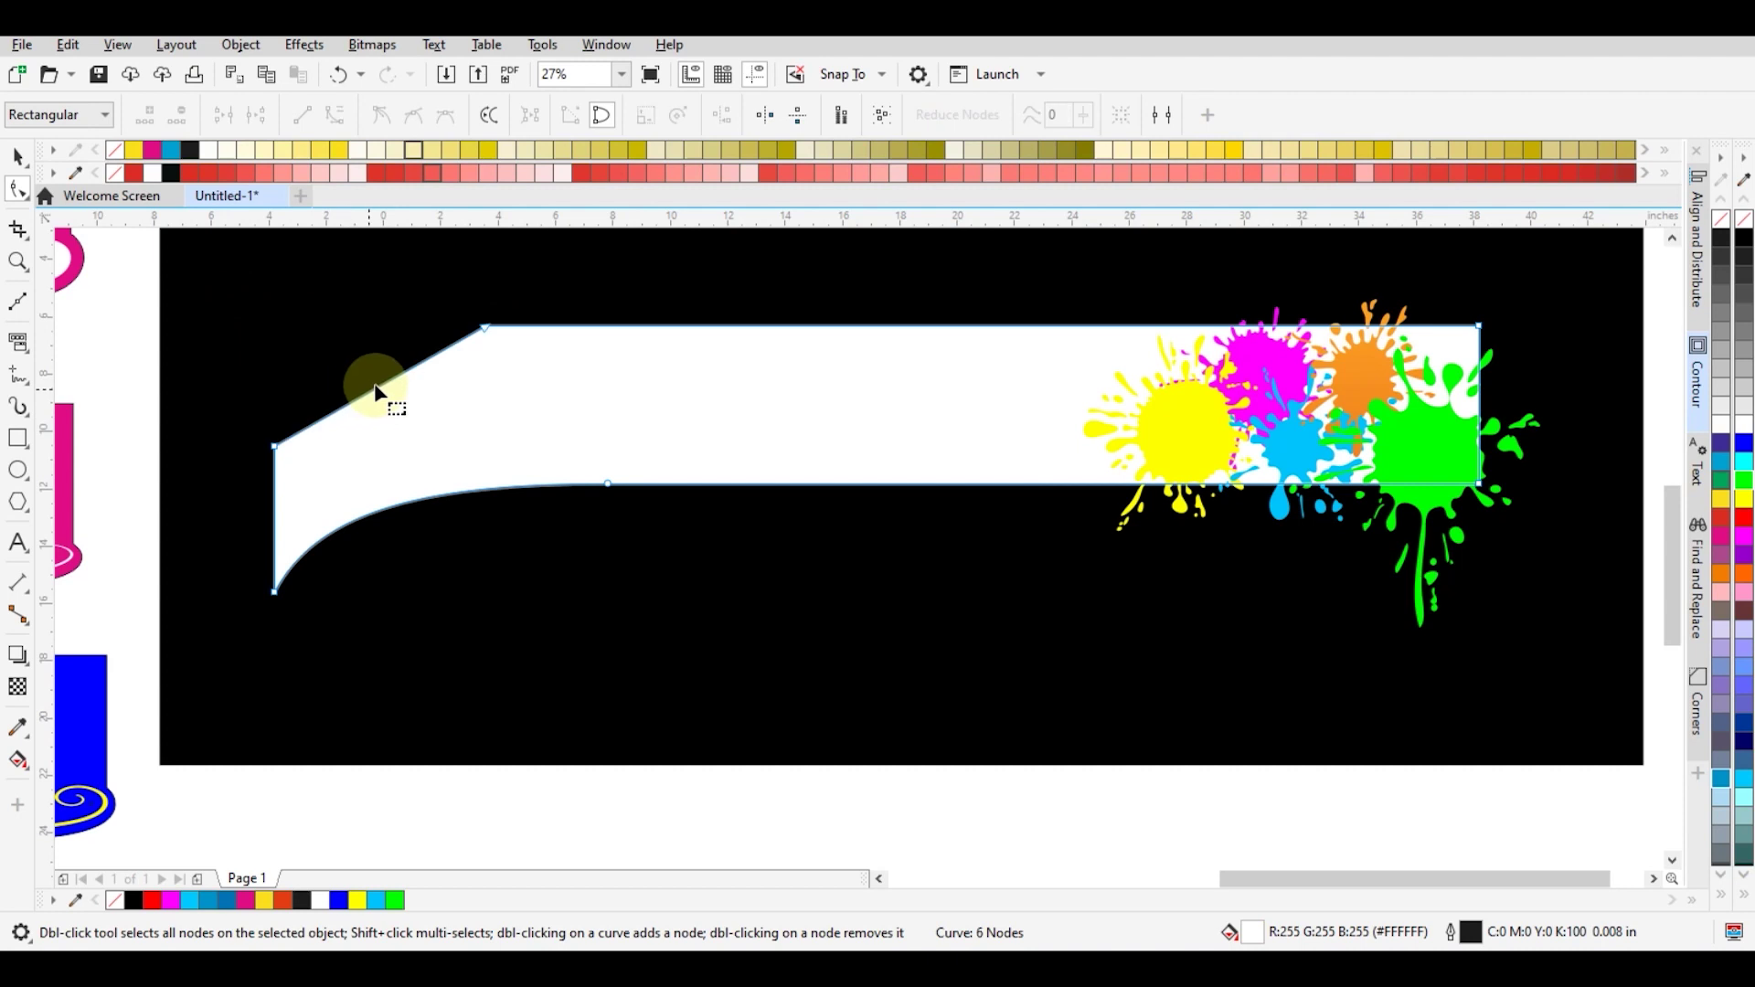
double_click(371, 395)
drag(374, 395, 341, 352)
drag(258, 392, 331, 469)
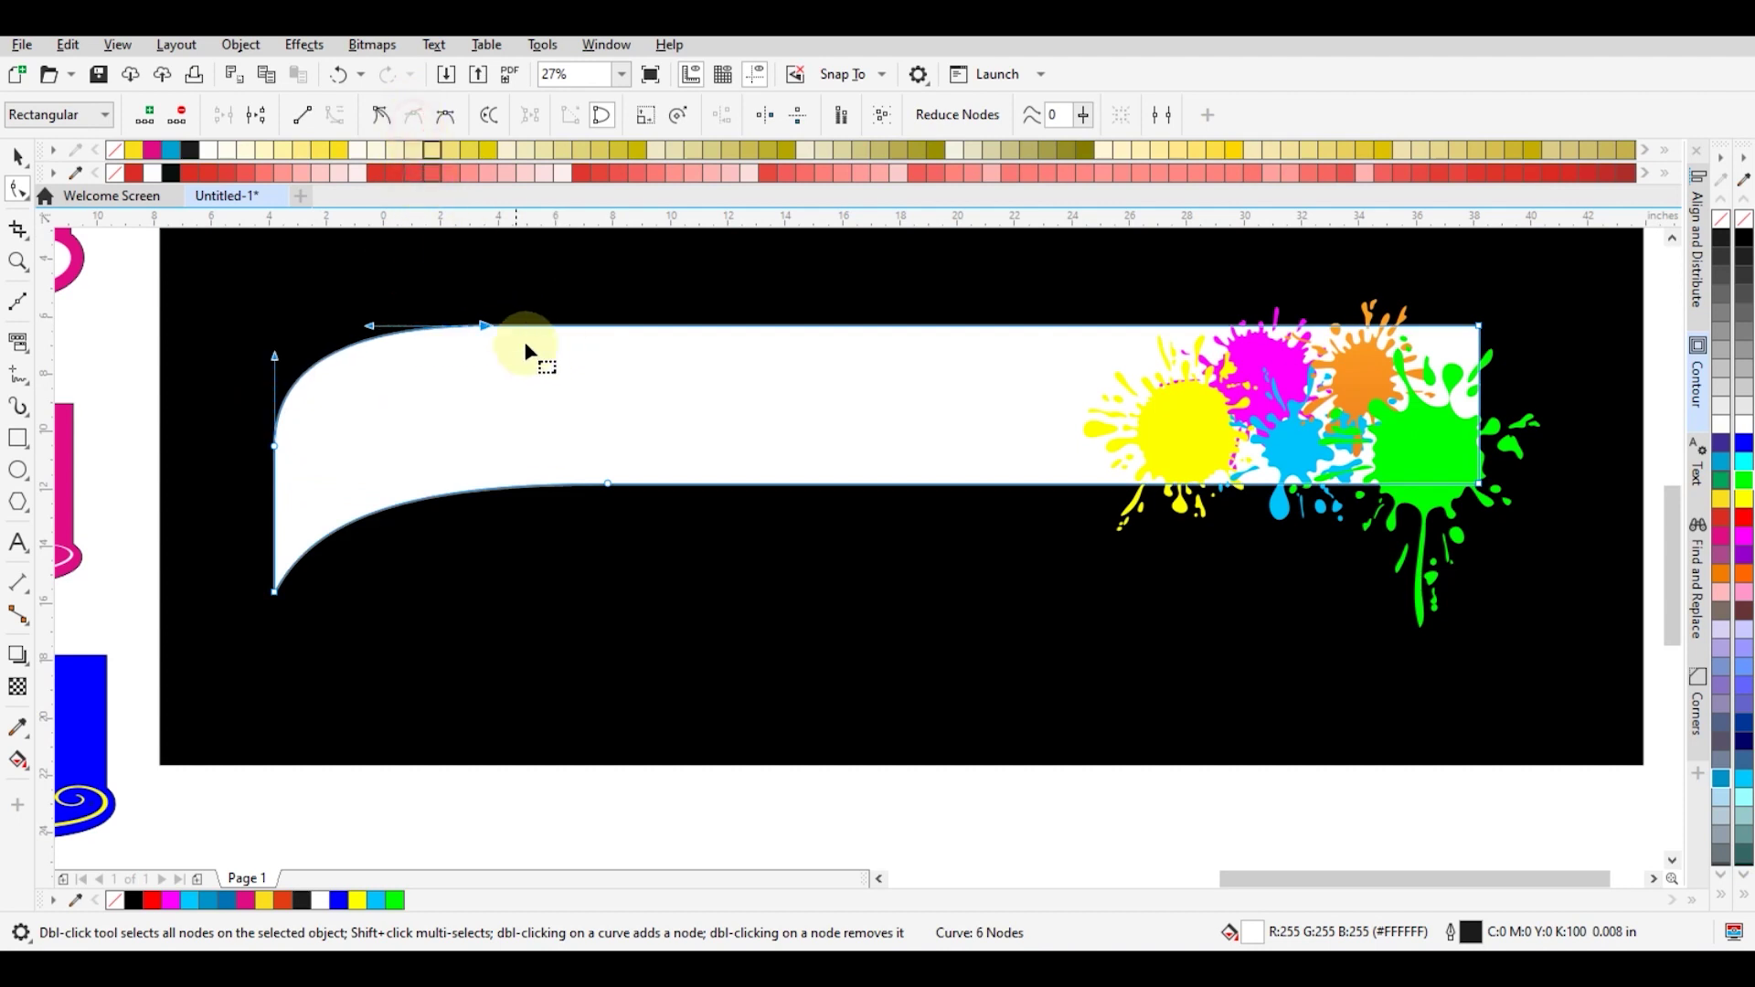
Examine the reshaped white banner and the splatter cluster against the black backdrop.
key(z)
right_click(532, 353)
key(space)
click(766, 541)
click(909, 527)
key(z)
right_click(871, 518)
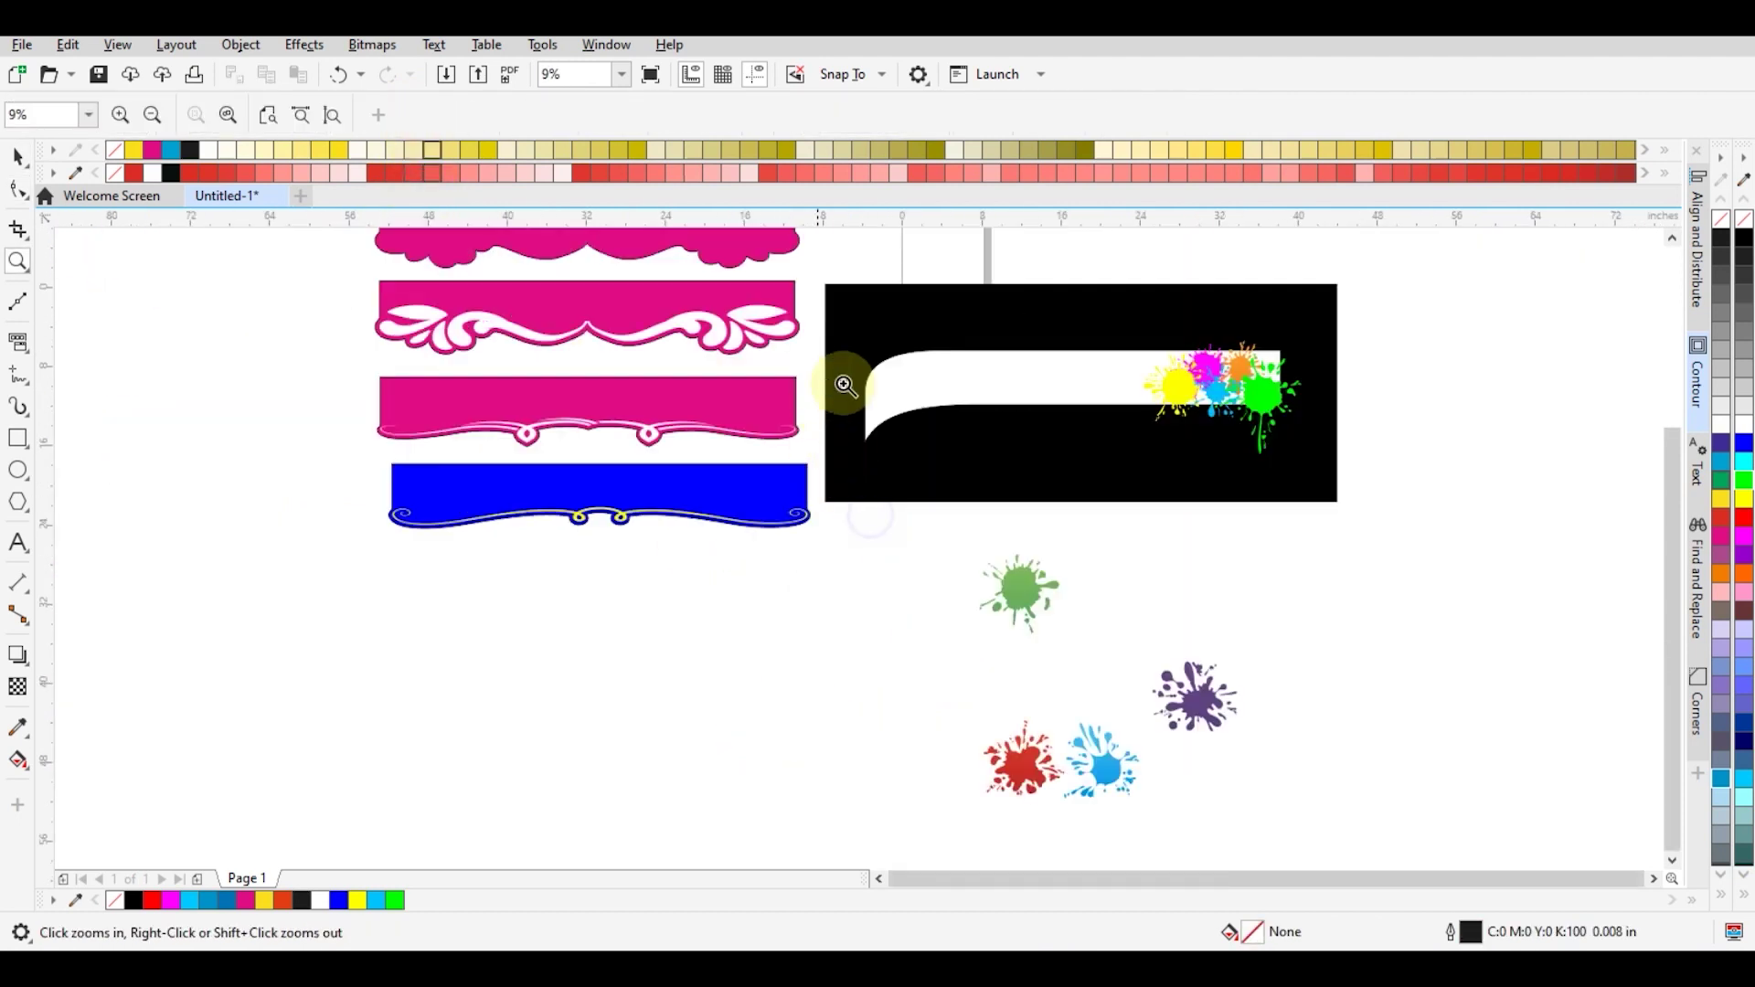
click(844, 385)
click(717, 302)
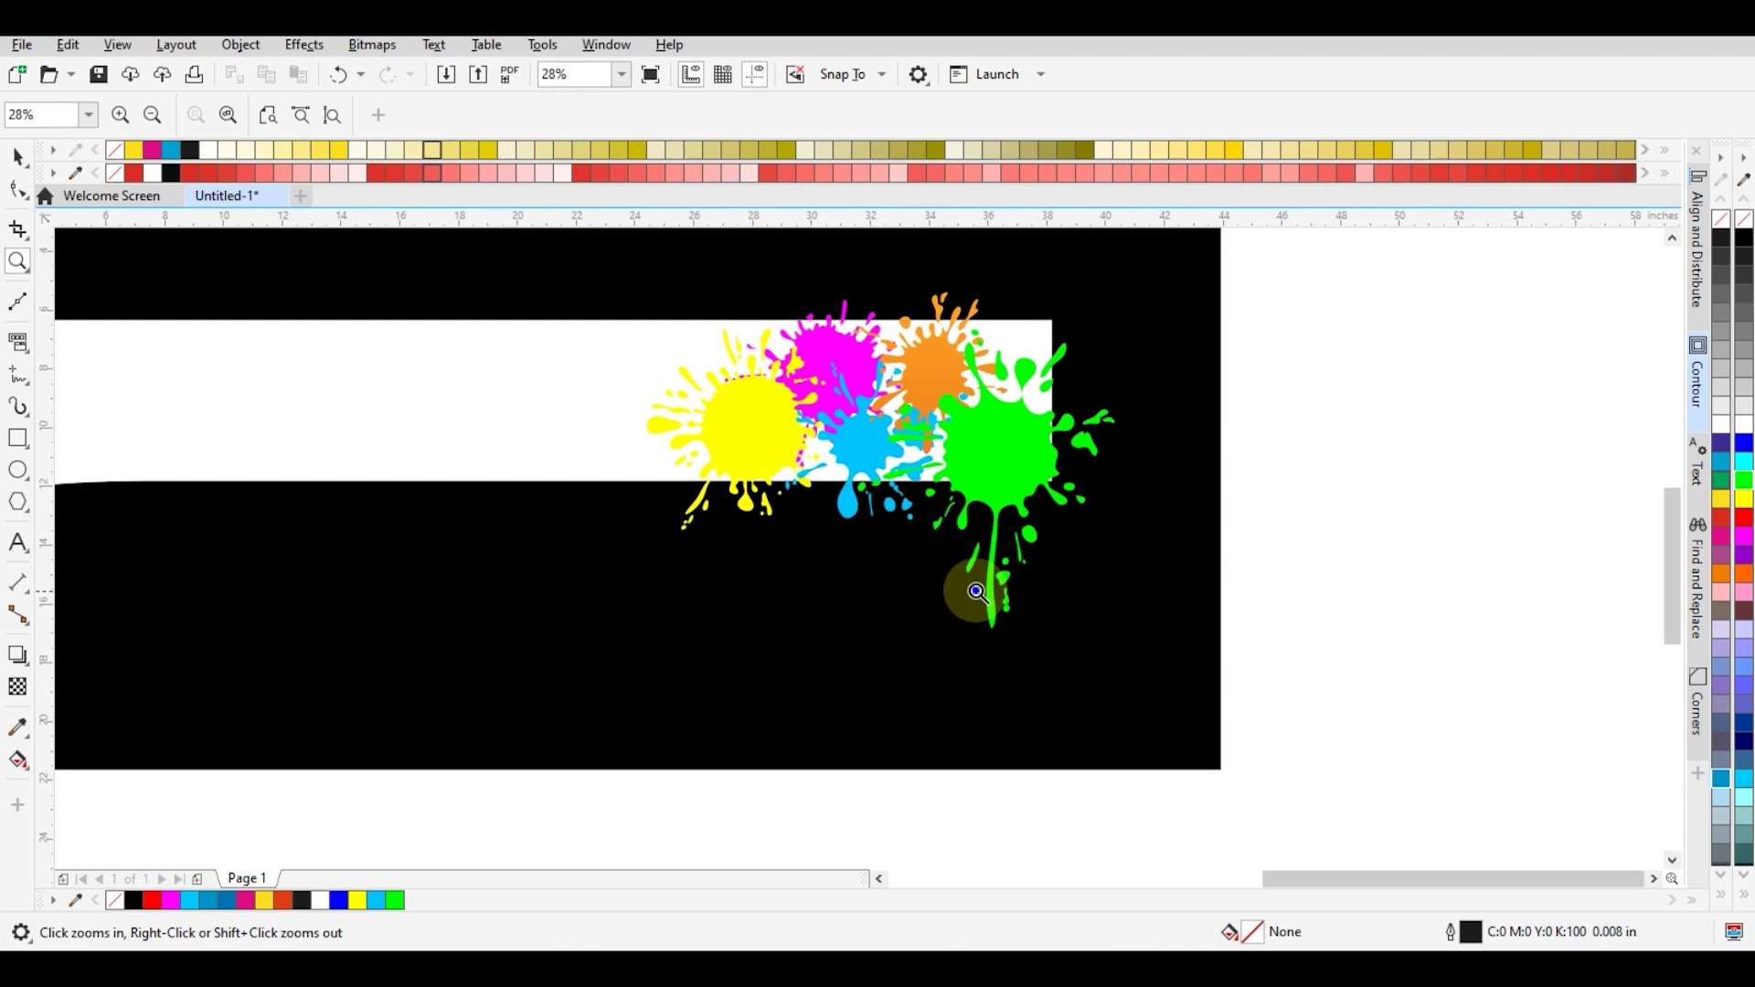
right_click(1001, 667)
key(space)
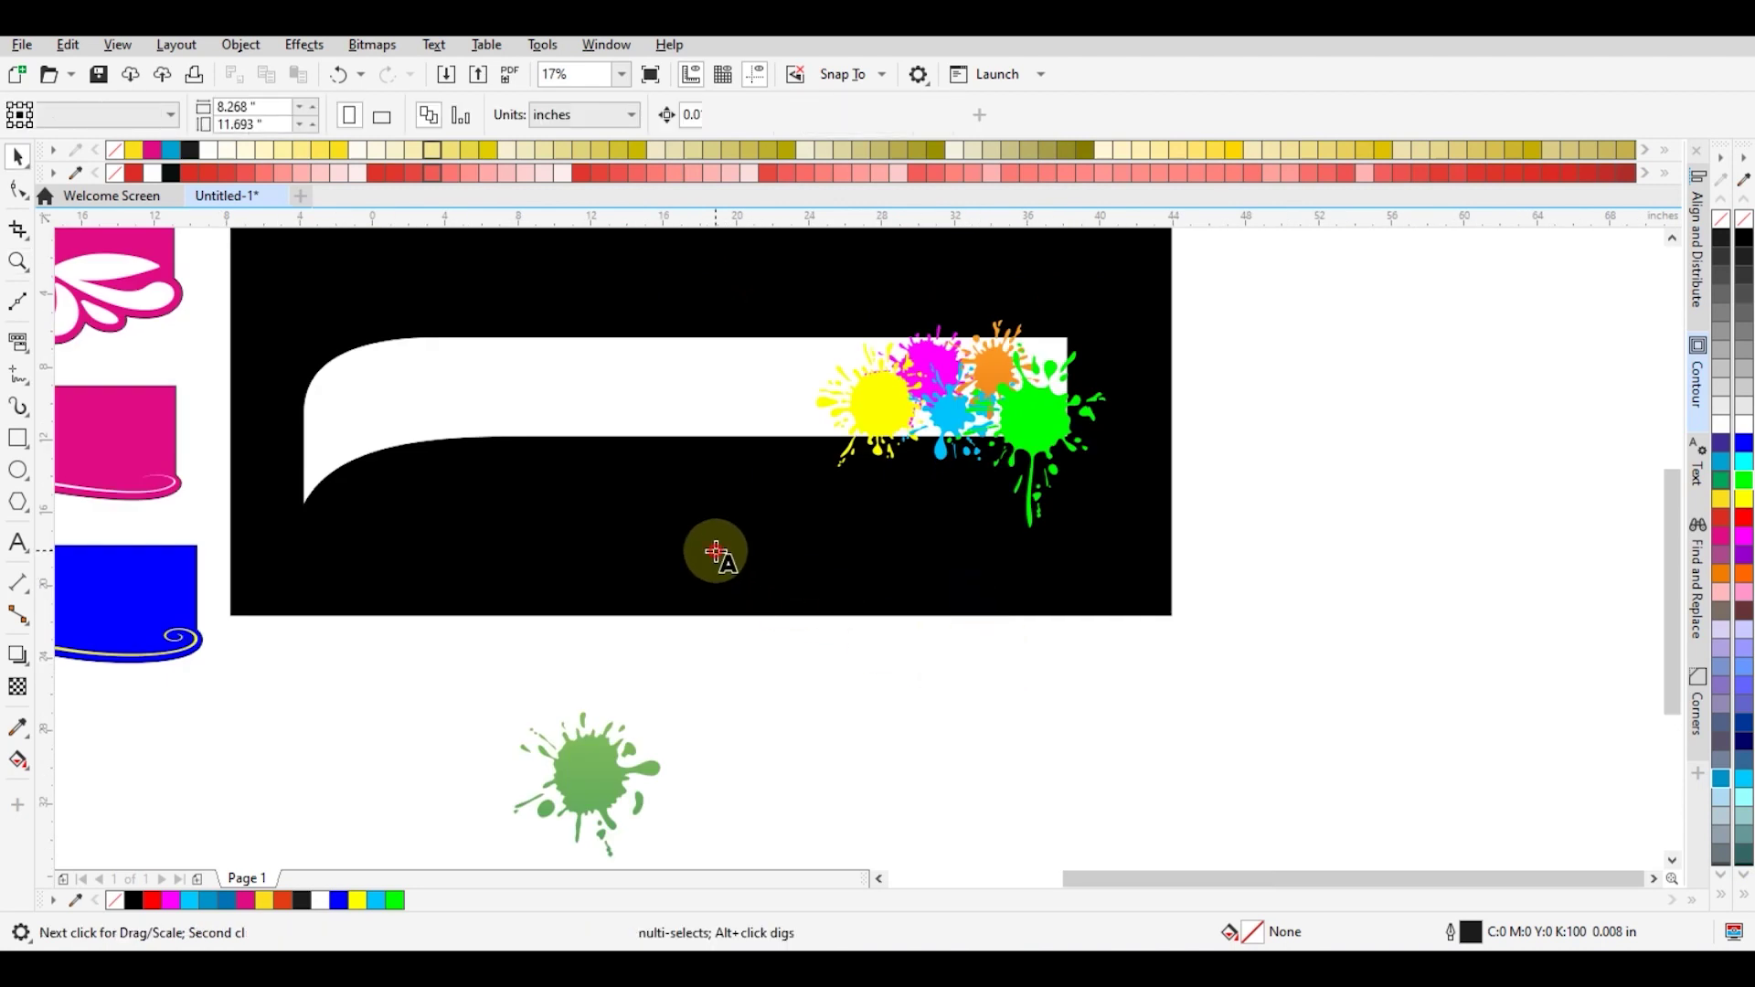
Add the artistic text "name" in Arial at about 272 pt on the white banner, beside the splatters.
key(F8)
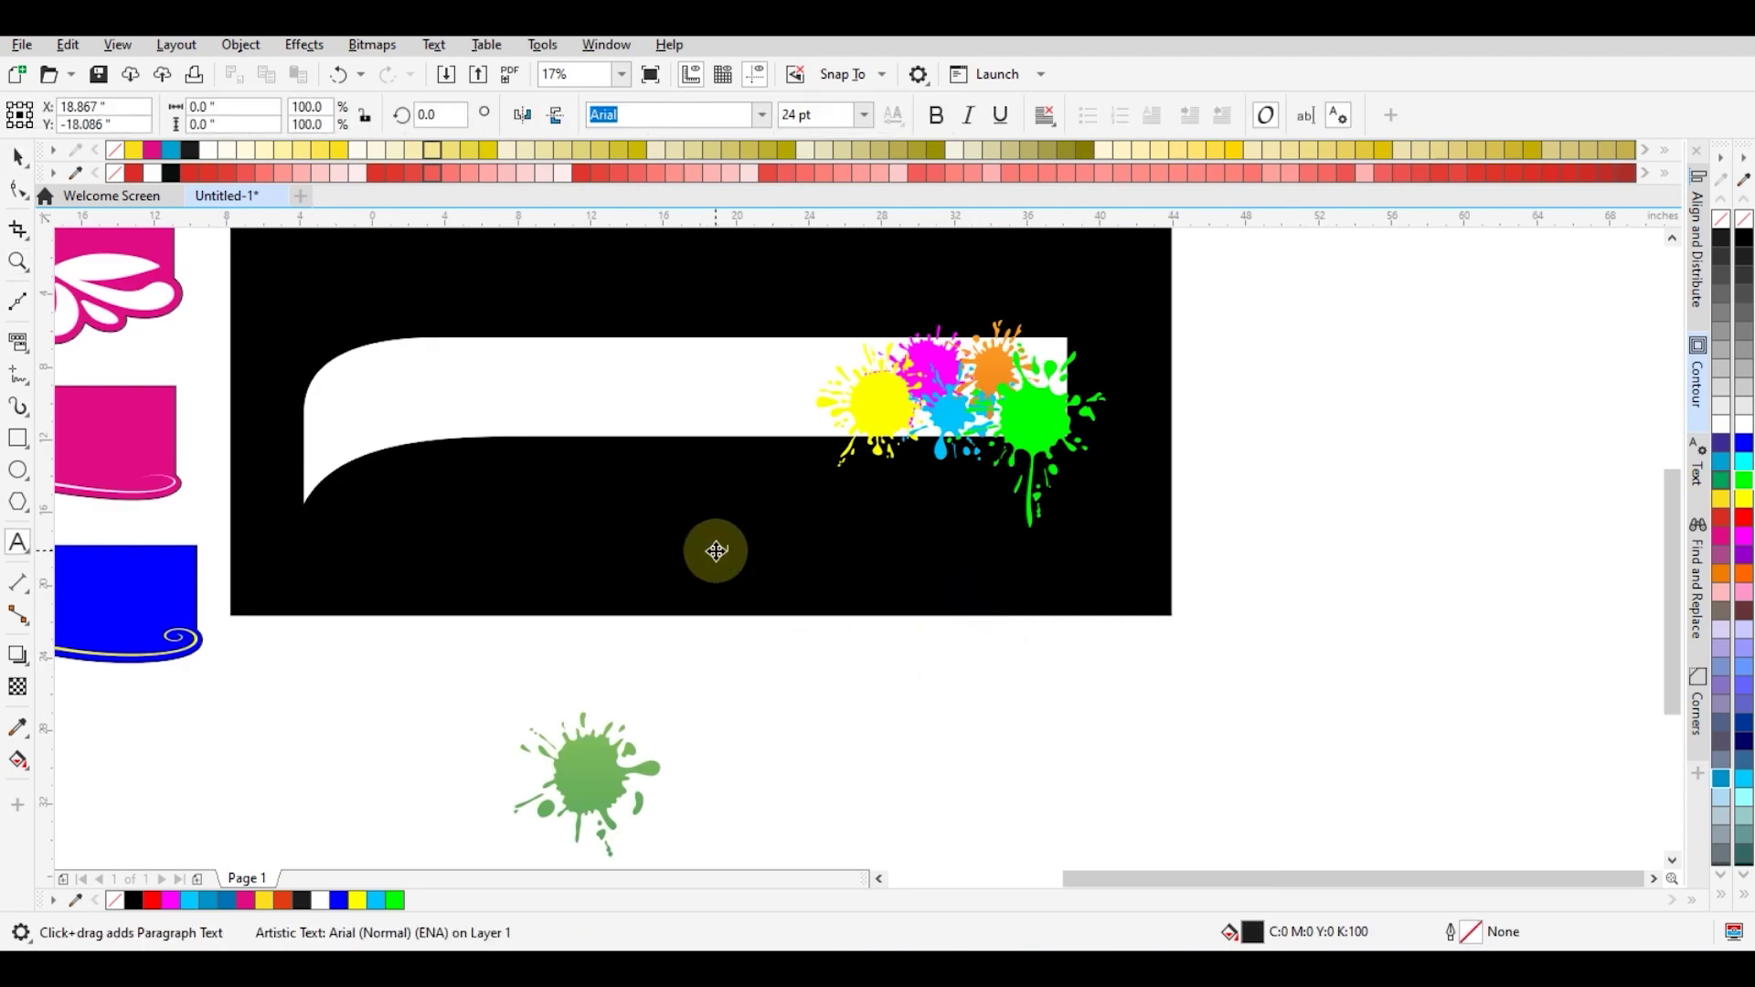
key(space)
key(ctrl+v)
drag(801, 584, 567, 404)
key(F8)
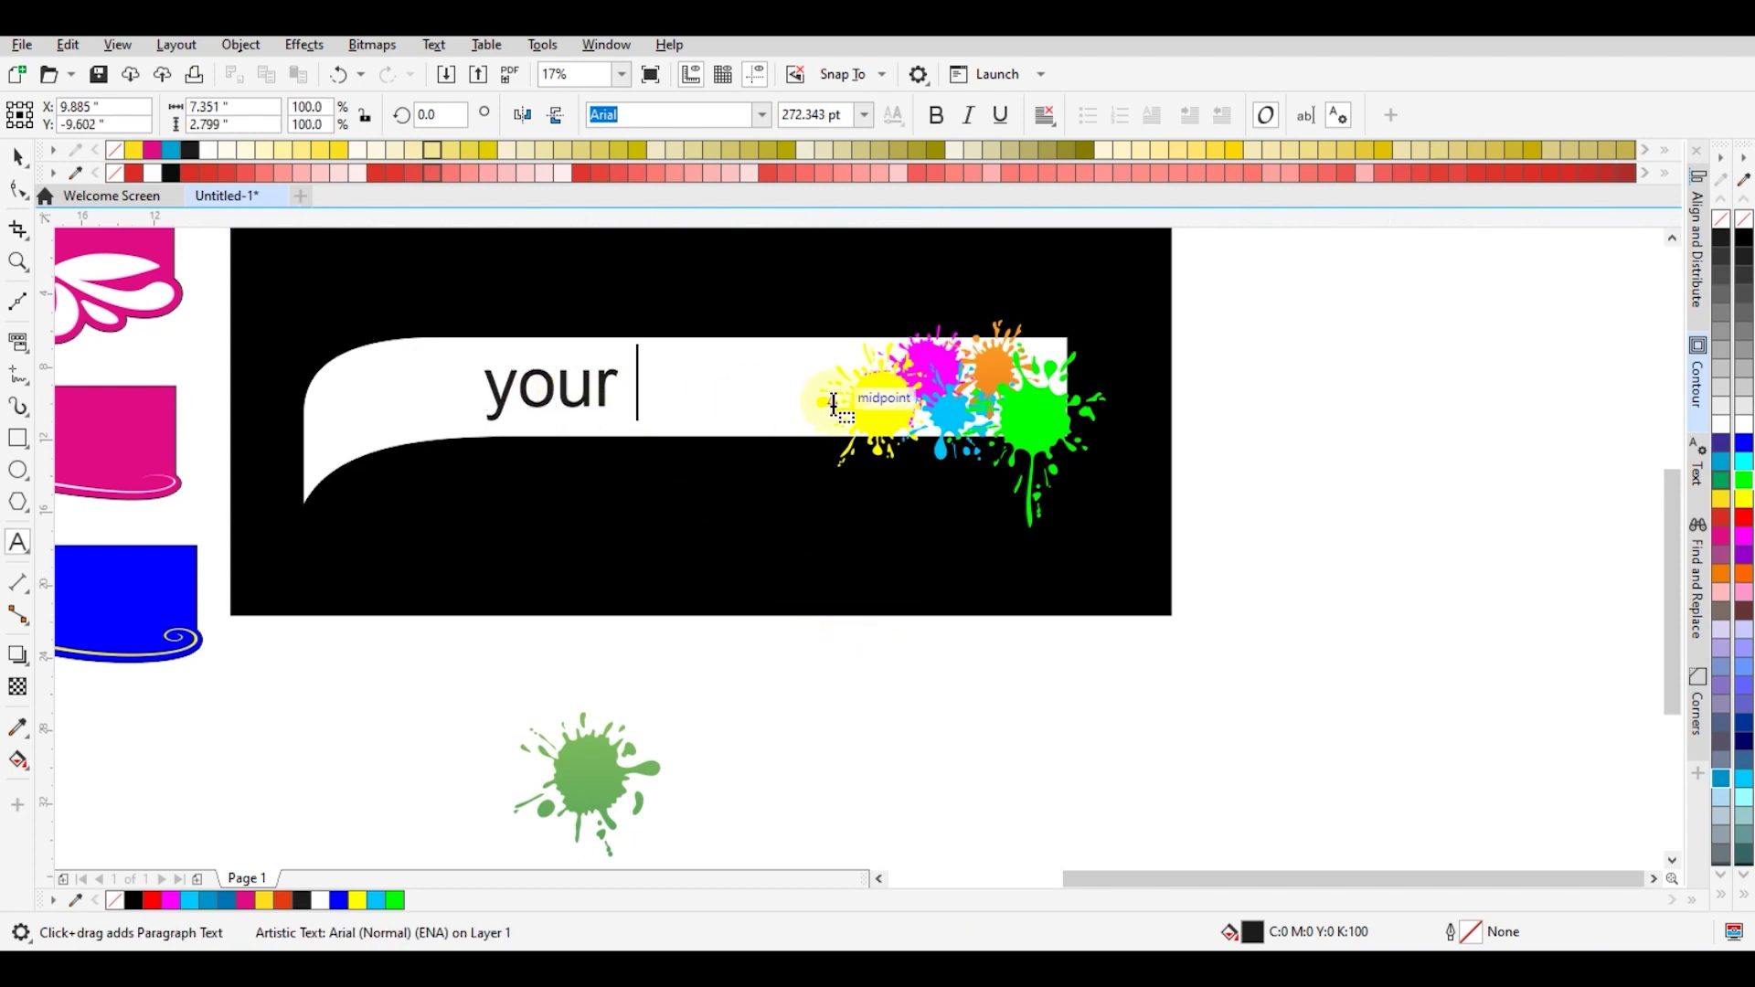
key(ctrl+a)
text(name)
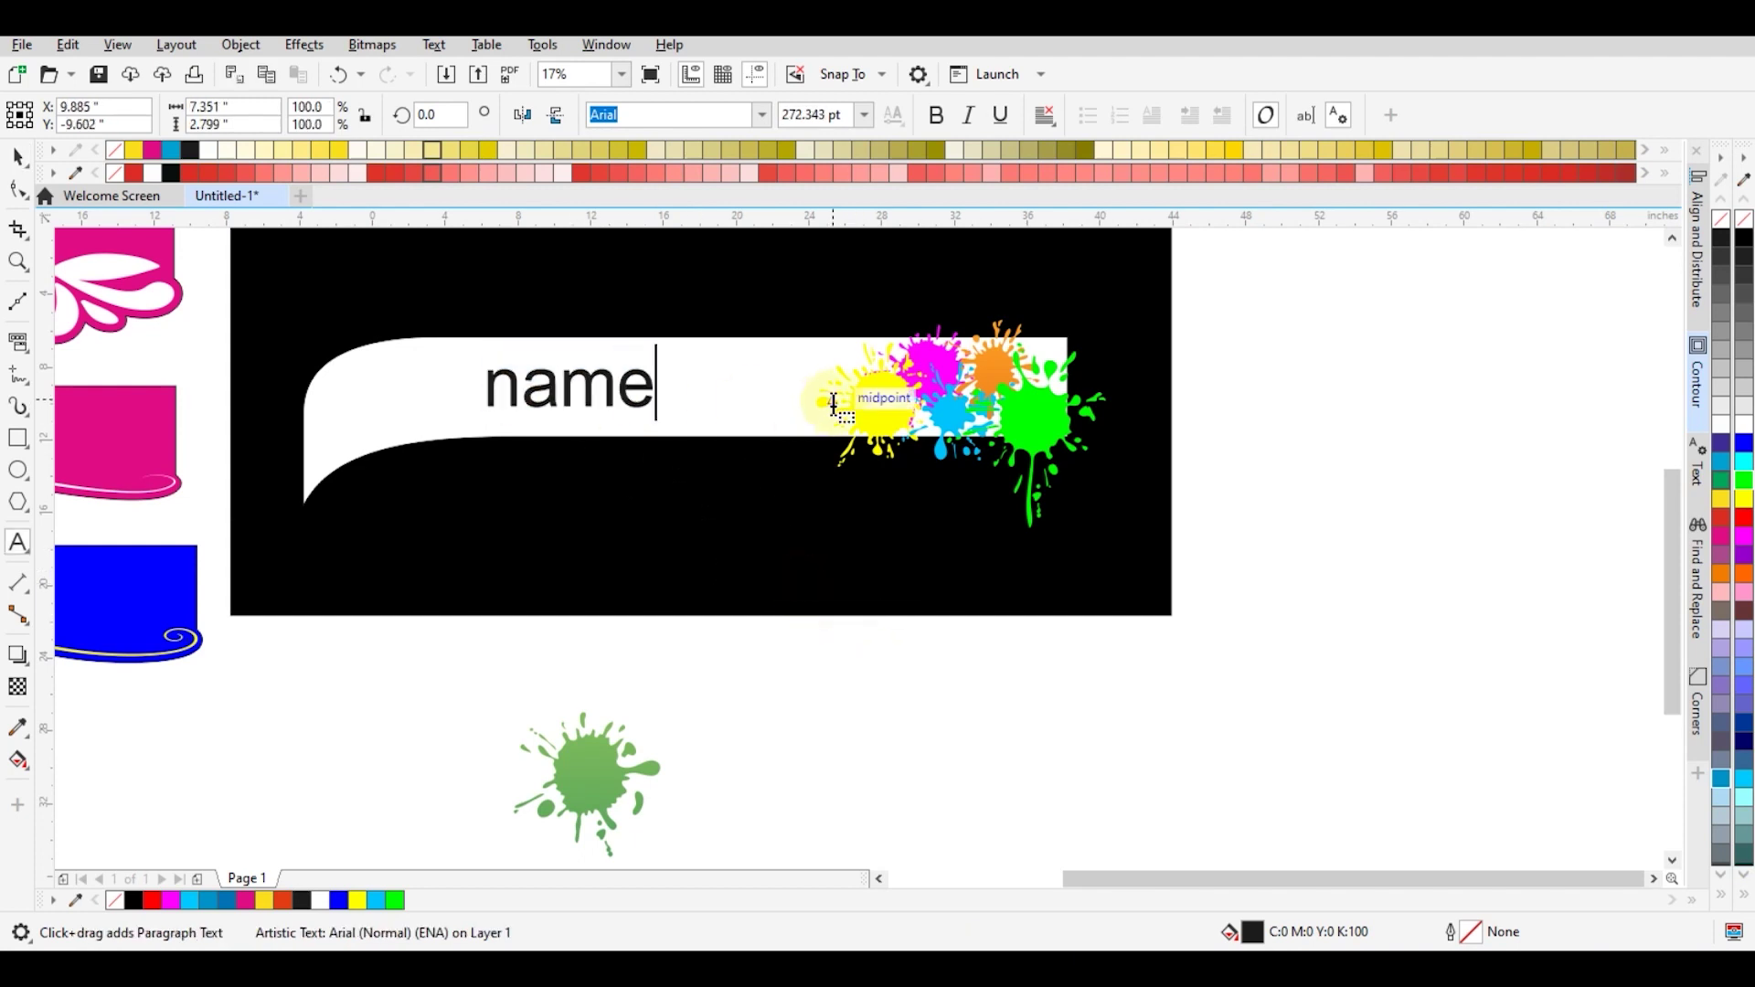
key(ctrl+space)
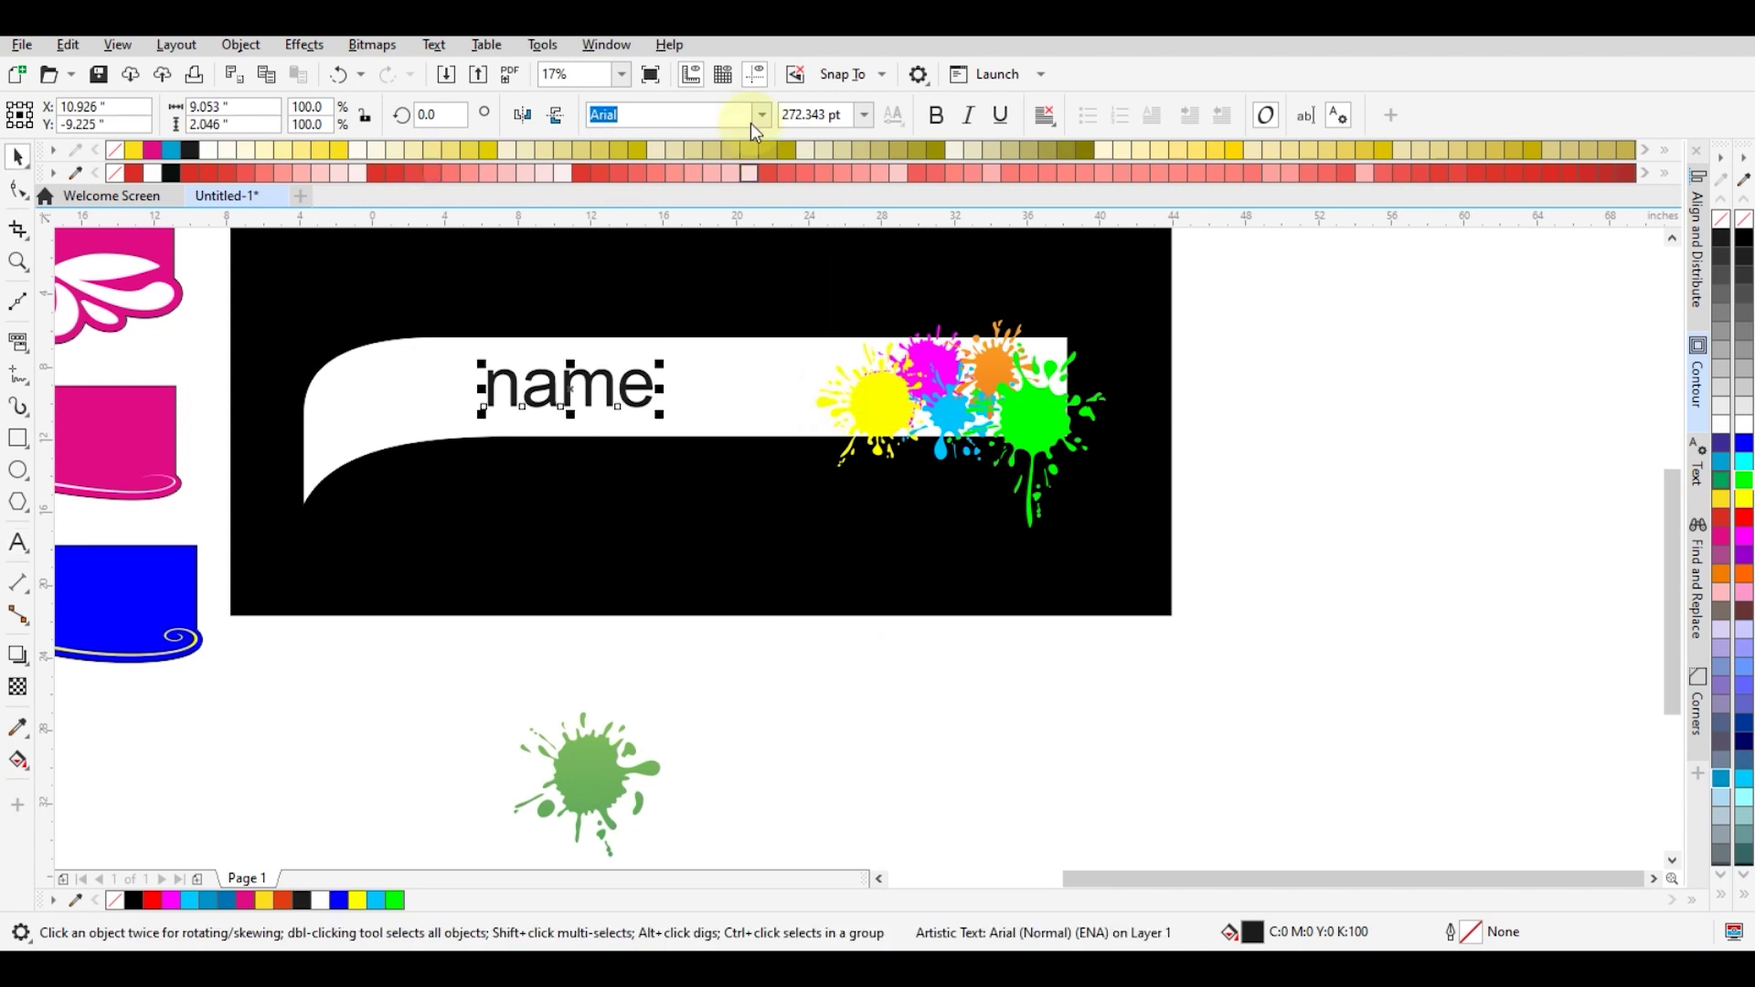
Set the banner text's font to Sinisuka and enlarge it to about 385 pt.
click(761, 114)
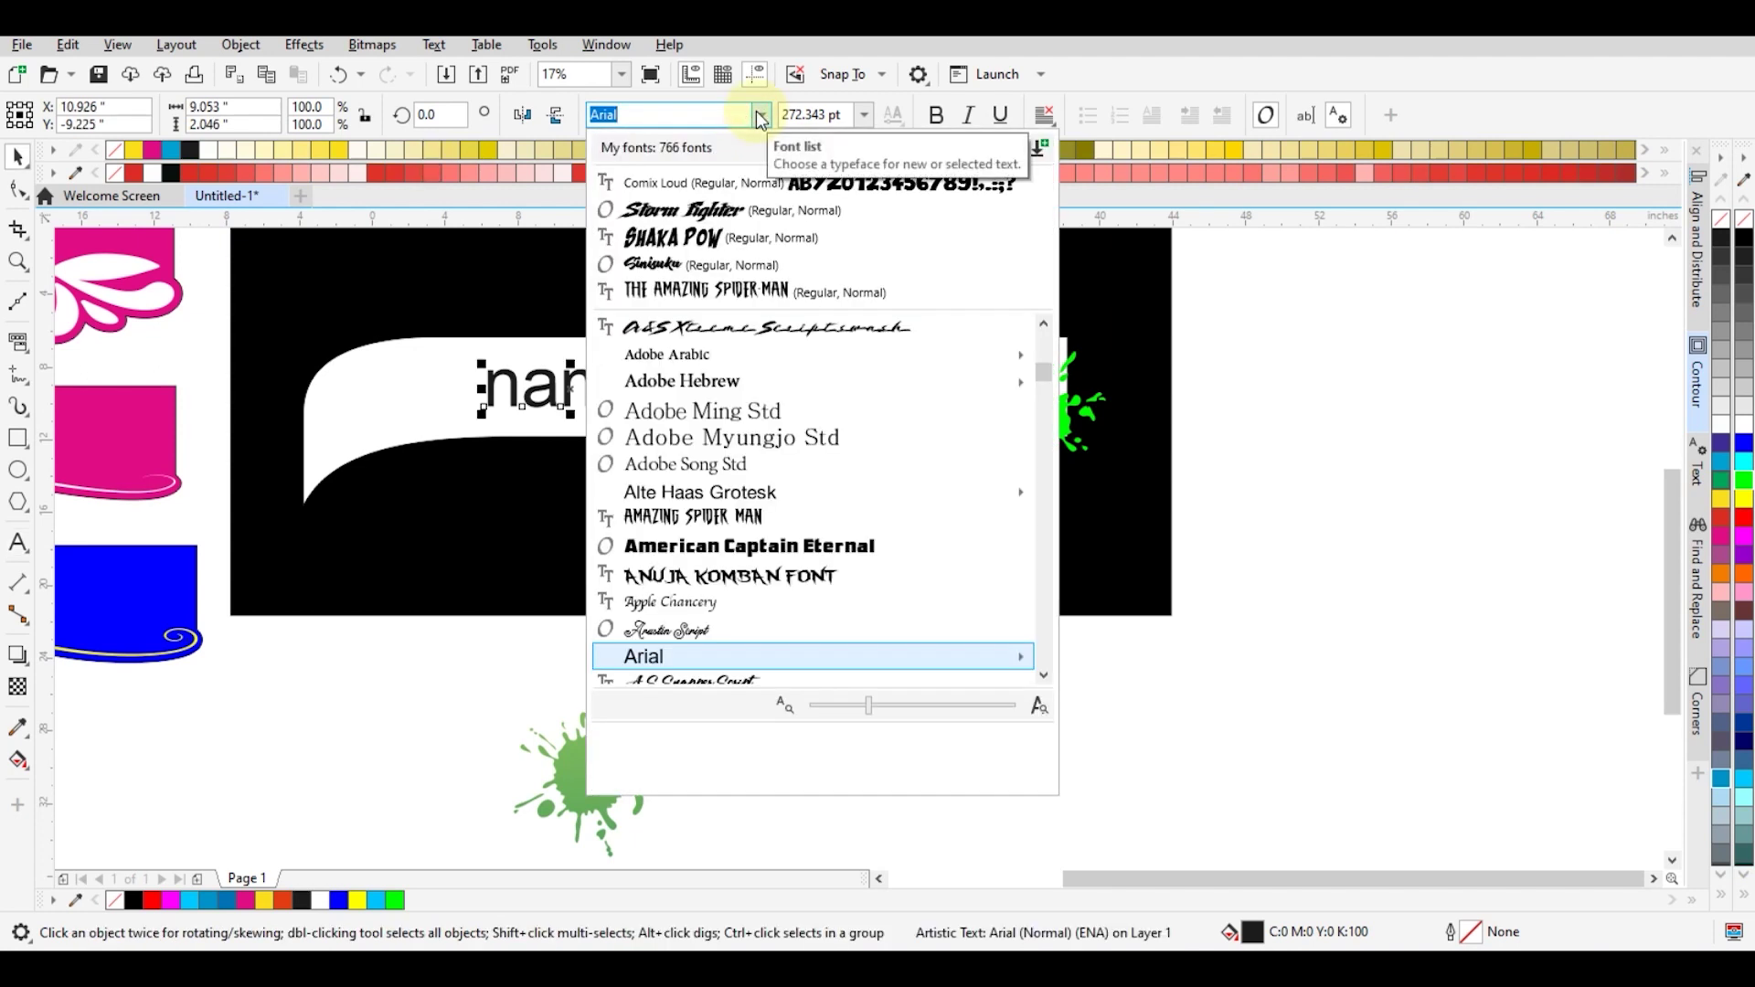
click(788, 274)
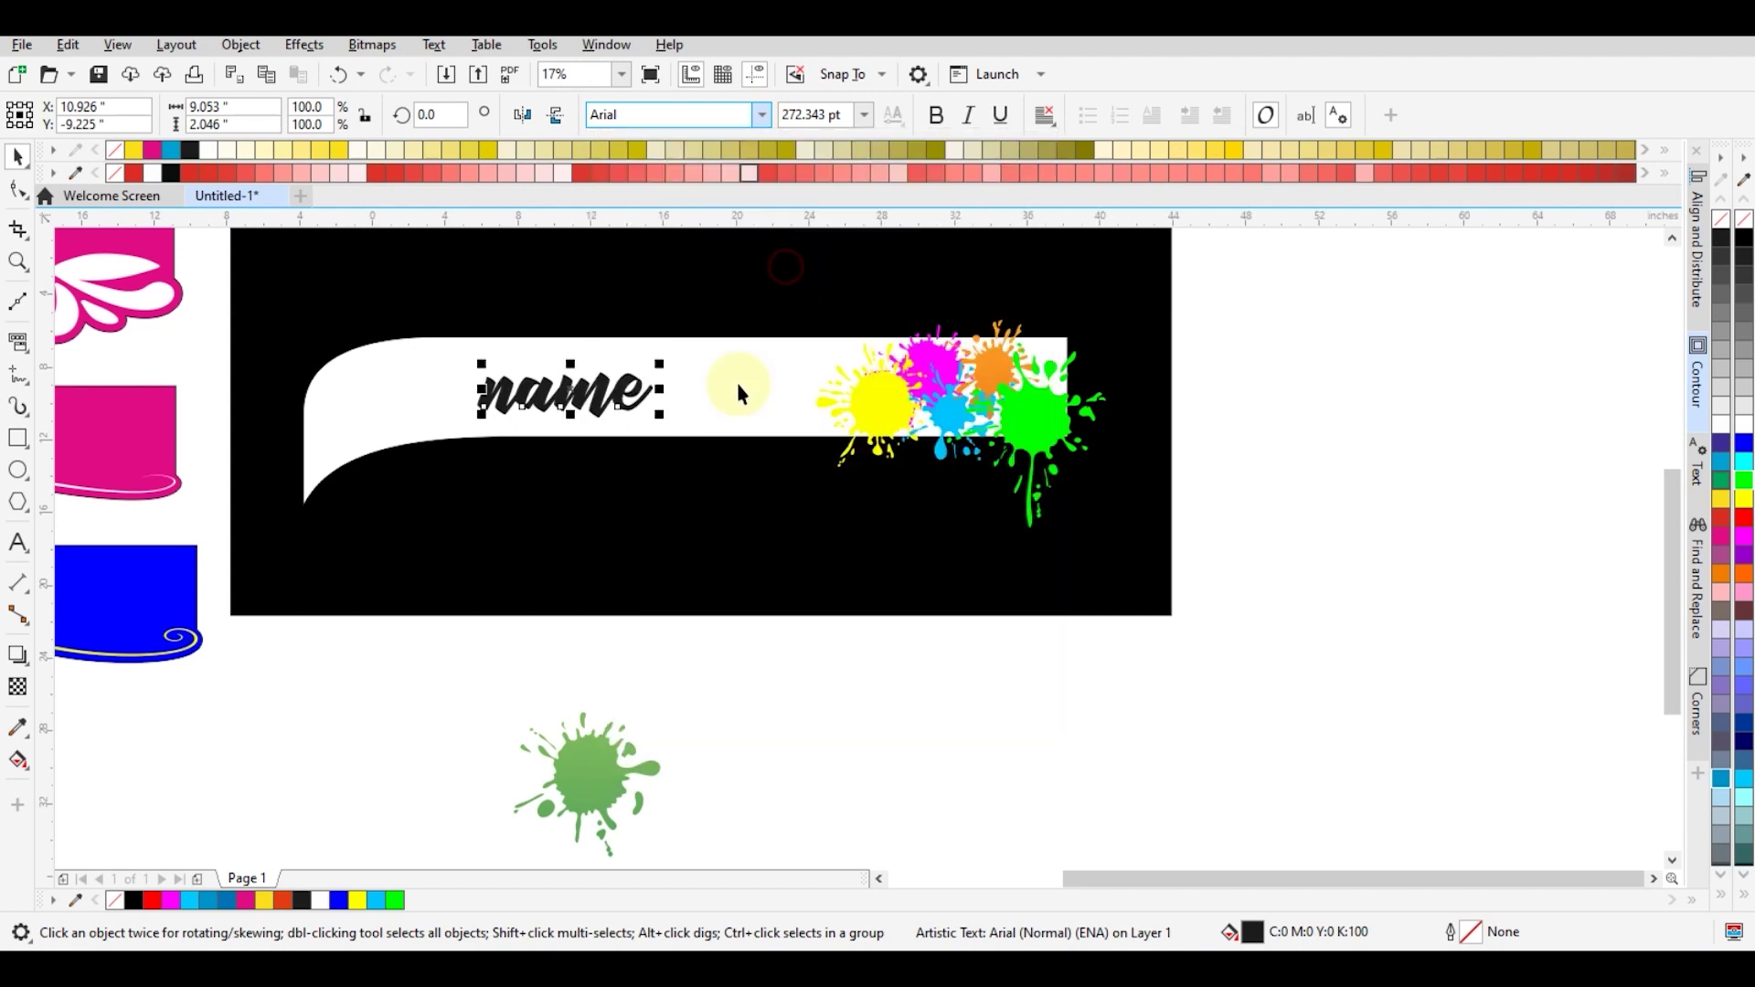
drag(677, 410, 699, 394)
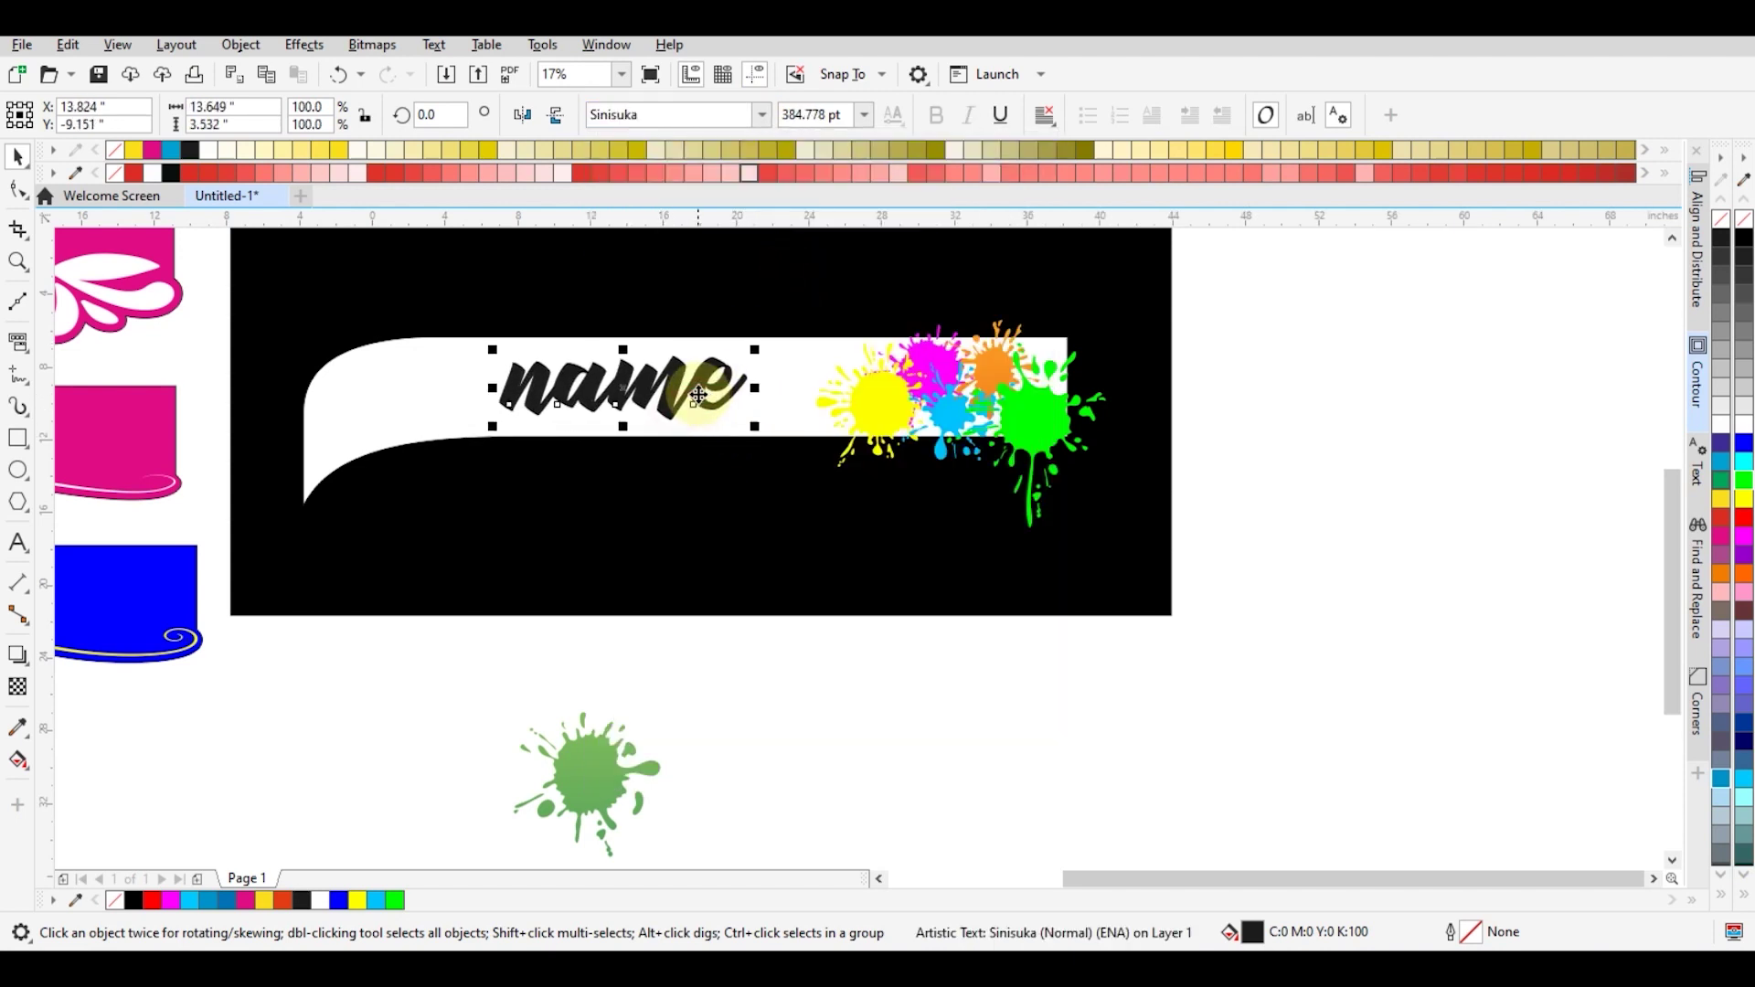
Capitalize the banner text to "Name" and scale it to about 308 pt so it fits within the white banner.
key(F8)
drag(549, 384, 443, 382)
text(N)
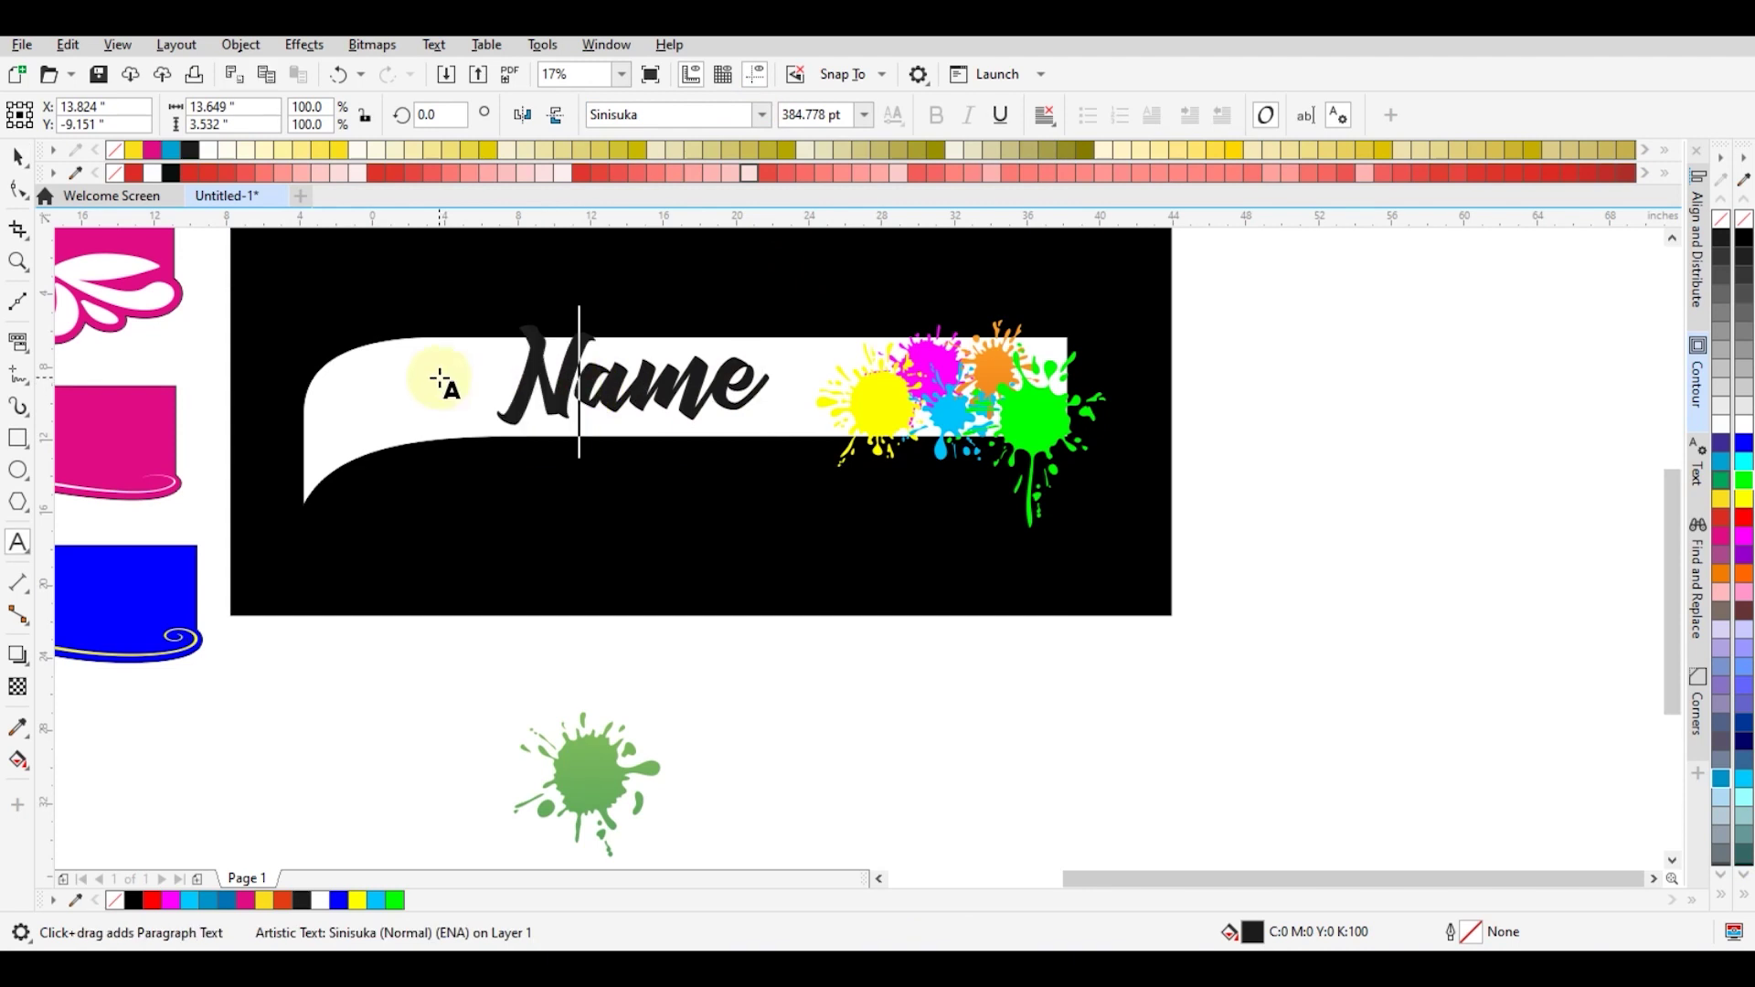
key(ctrl+space)
drag(632, 315, 628, 341)
mouse_move(771, 431)
mouse_down()
mouse_move(796, 446)
mouse_move(753, 405)
mouse_up()
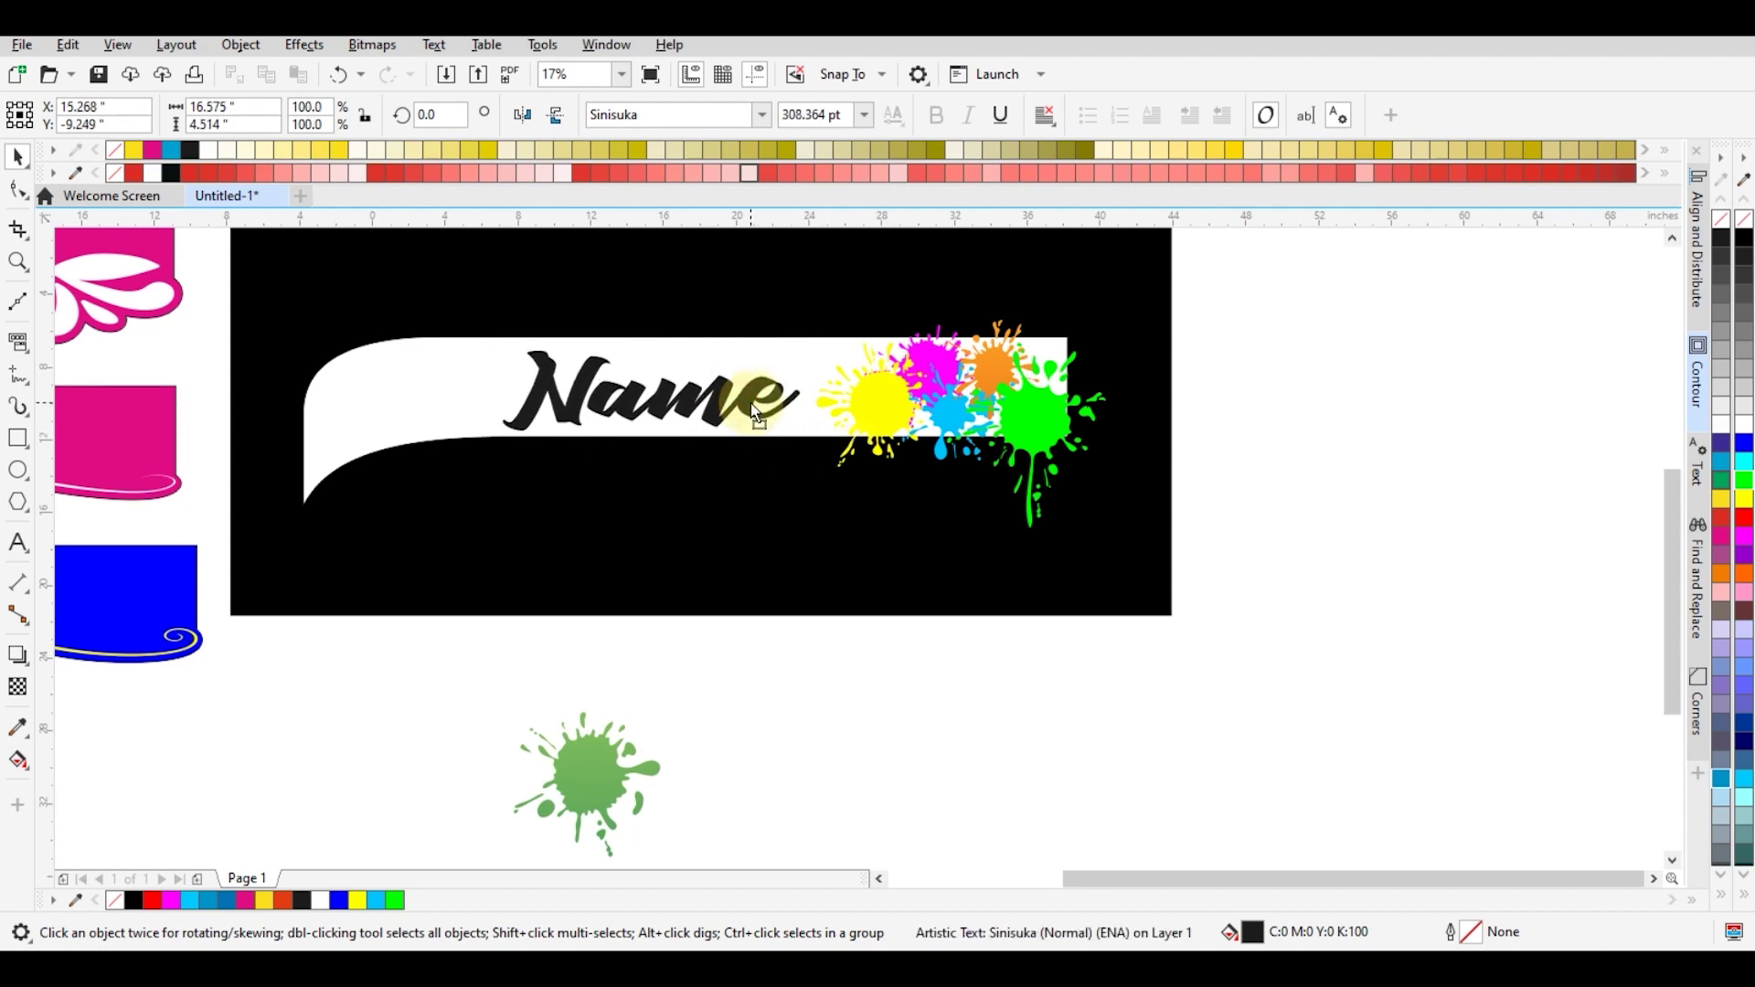
Enlarge the "Name" text to about 337 pt and position it next to the yellow splatter.
key(F3)
click(1226, 547)
key(F2)
drag(818, 306, 1371, 556)
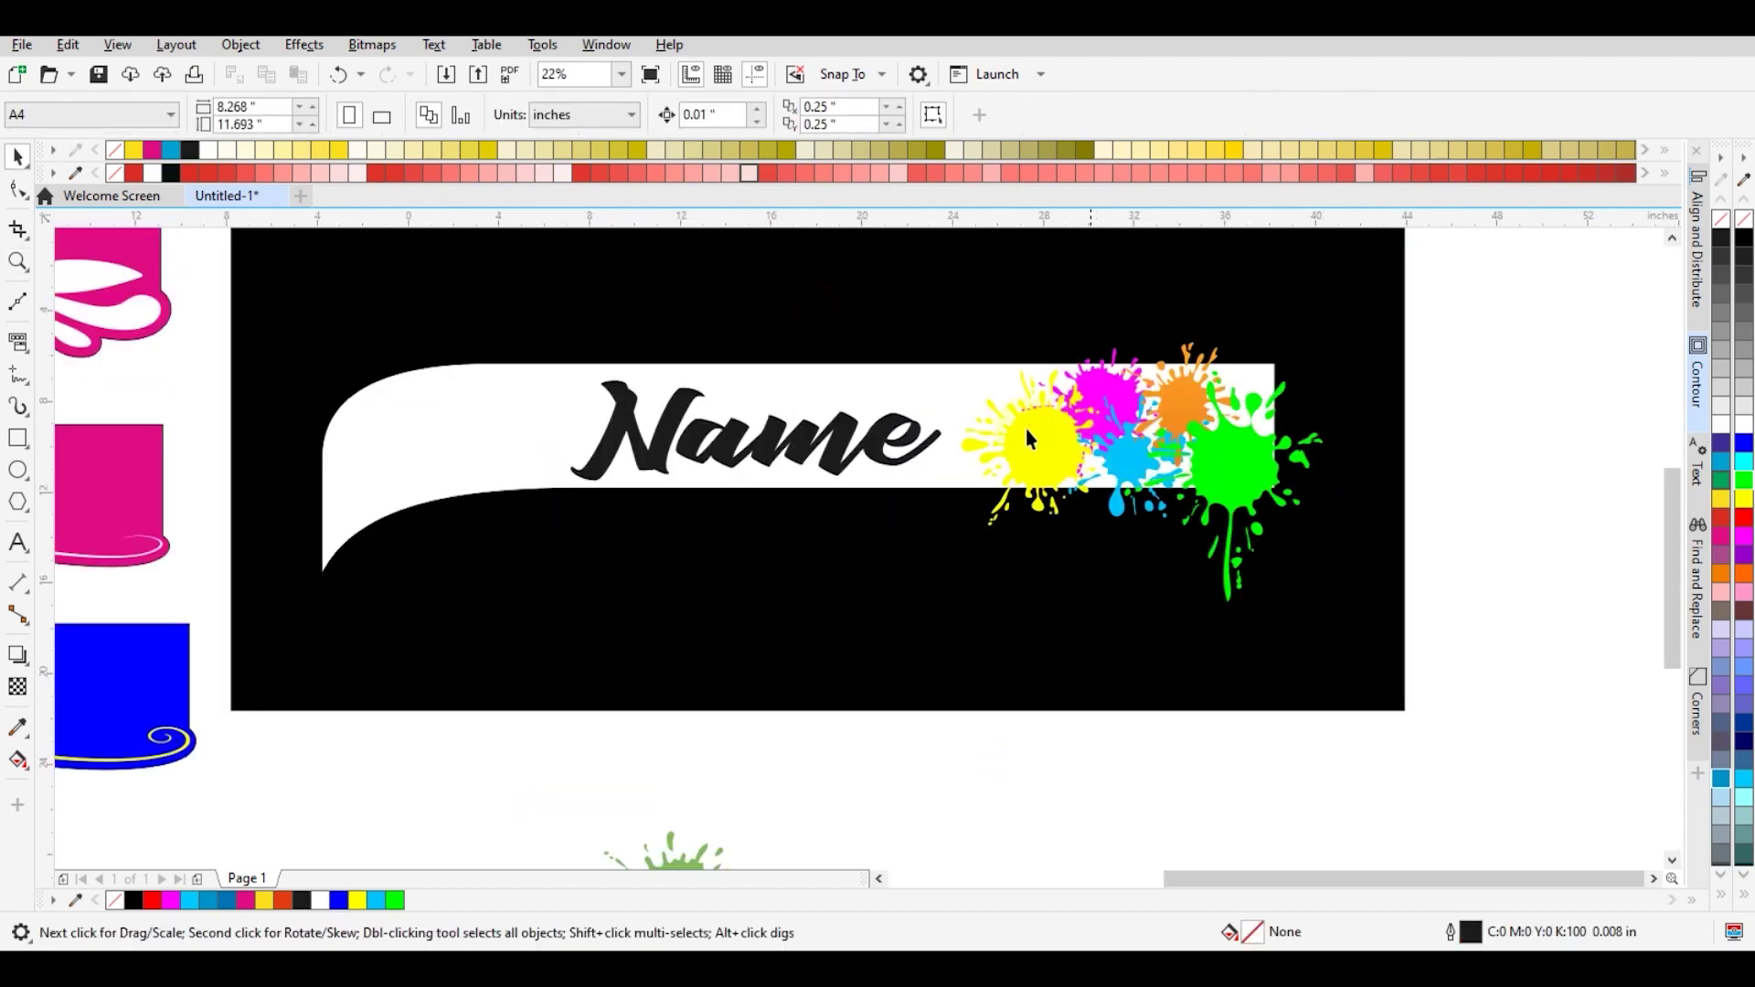
click(878, 448)
drag(951, 490, 1017, 510)
drag(906, 448, 906, 443)
Try a white fill on the "Name" text, undo it, and fill the text with blue.
click(1742, 437)
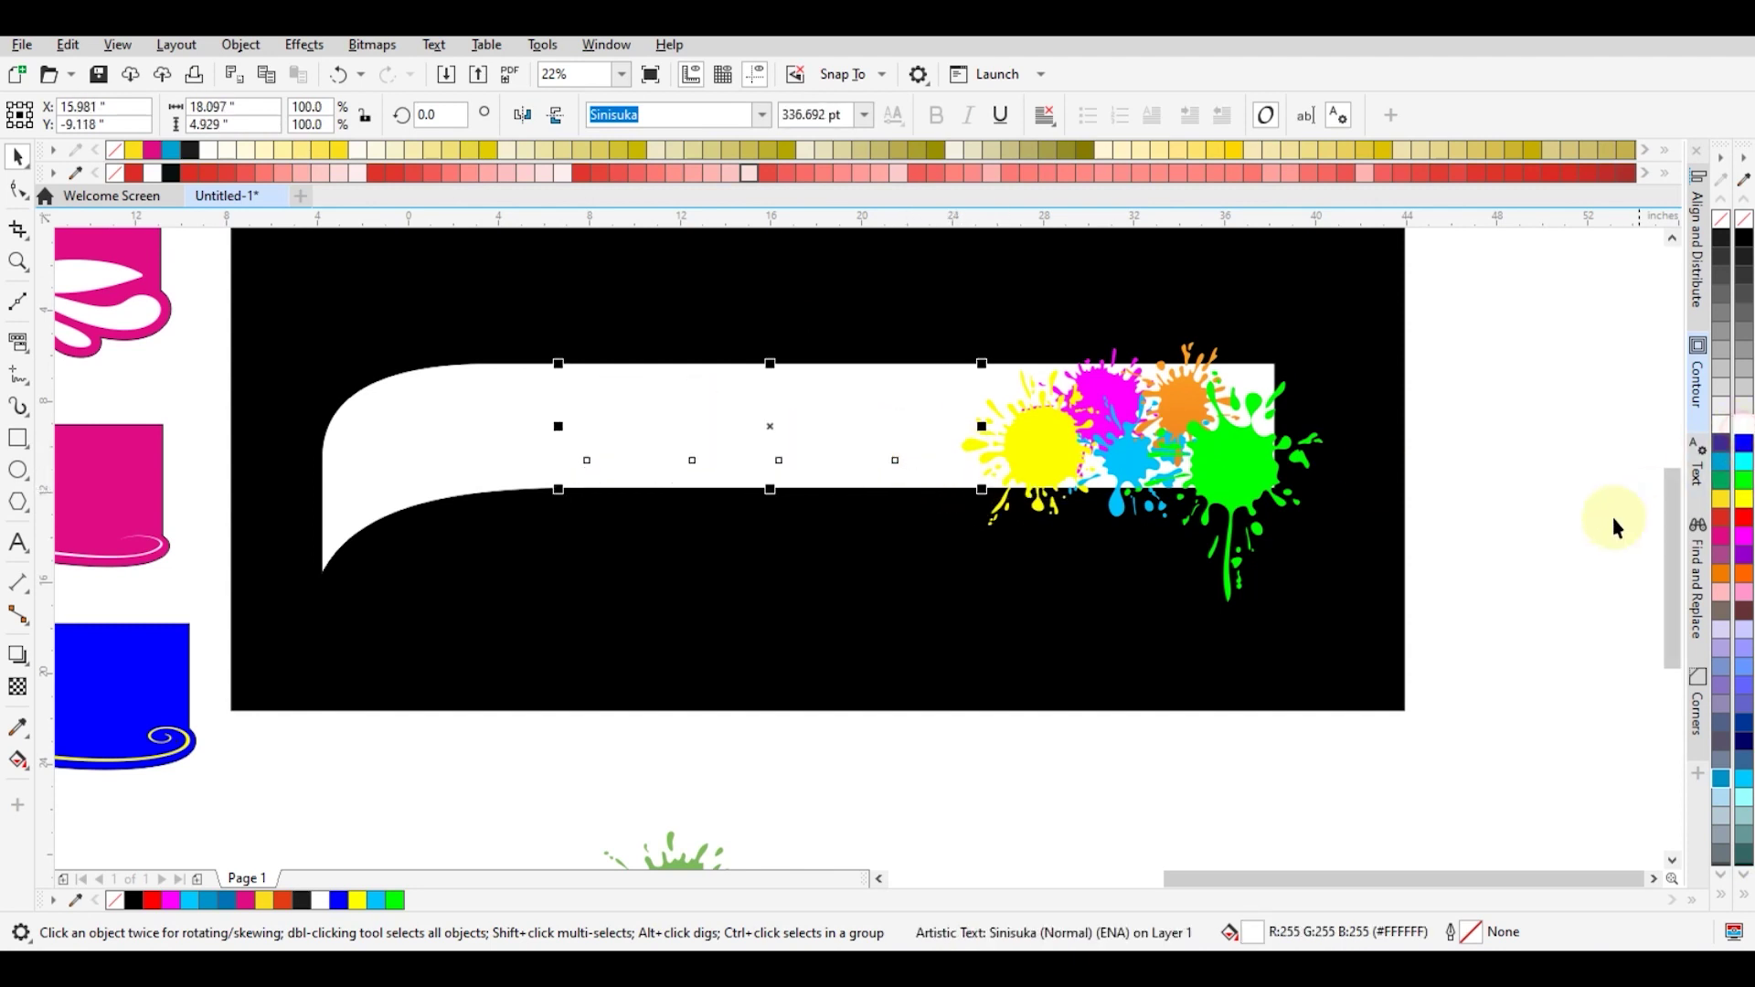
key(ctrl+z)
click(1744, 445)
Delete the white background square behind the leftover splatters and move the four splatters to the right of the black backdrop.
key(F2)
right_click(999, 578)
right_click(923, 562)
drag(883, 503, 1222, 796)
right_click(1006, 708)
key(space)
click(1086, 736)
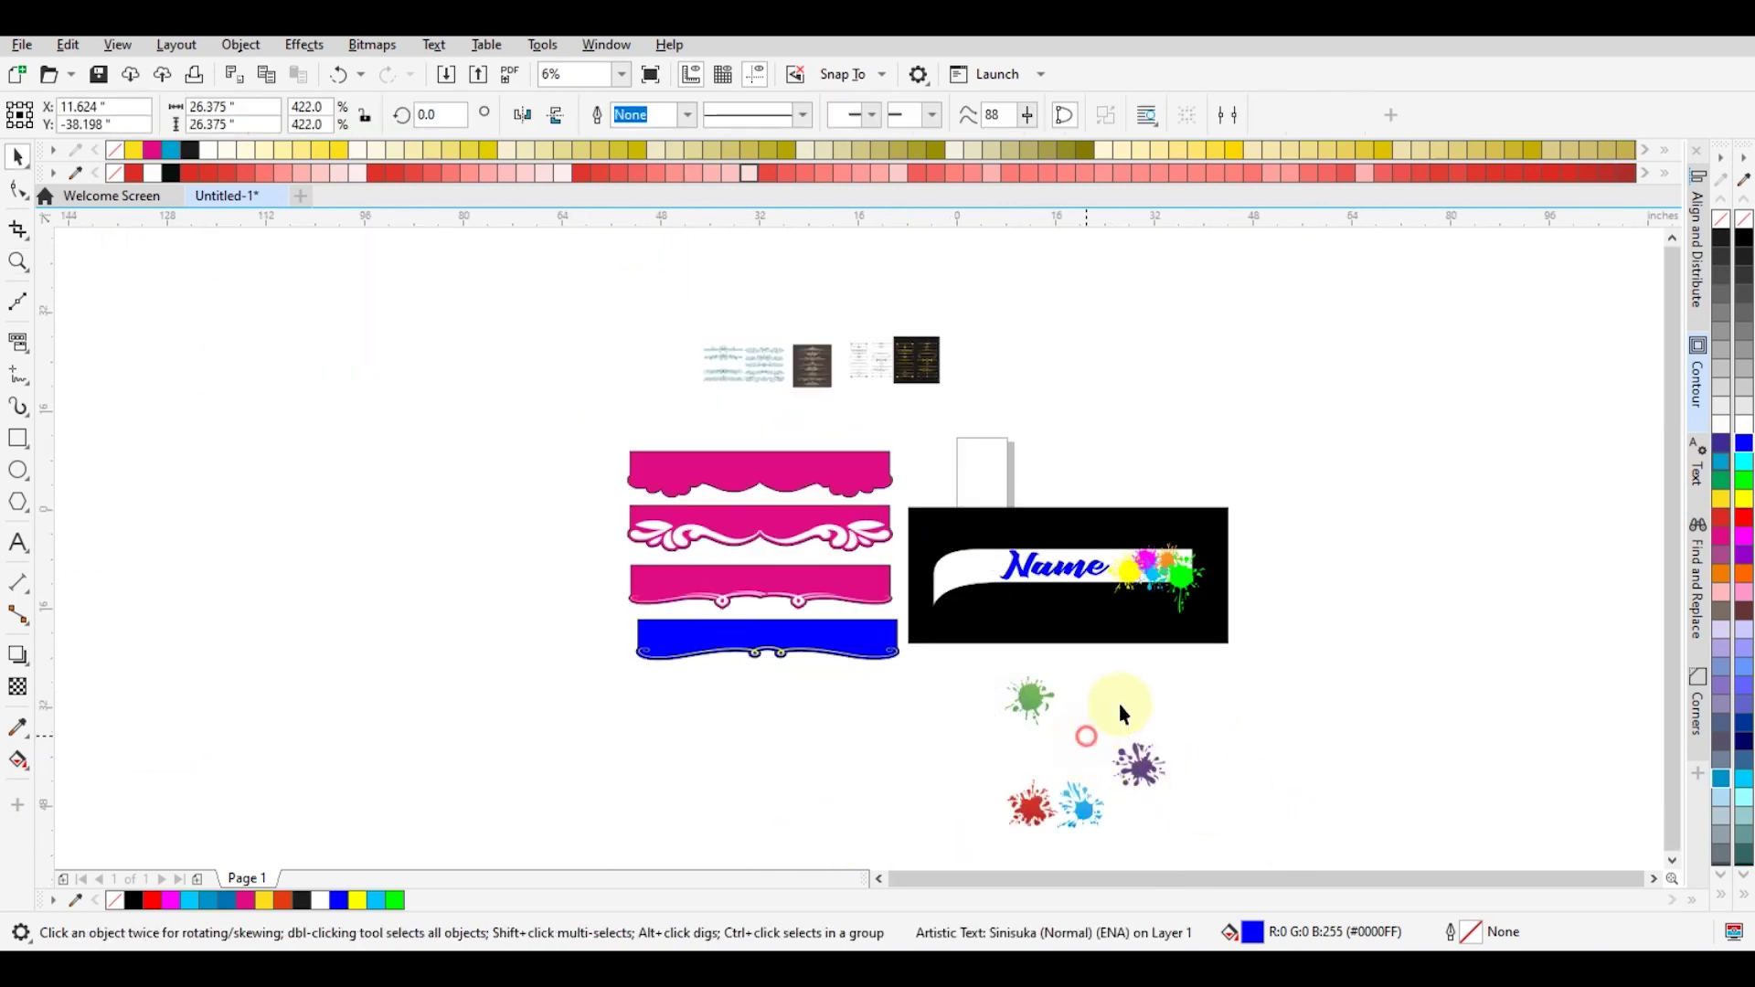
drag(1120, 705, 1131, 691)
key(F2)
right_click(1249, 765)
drag(812, 426, 1093, 630)
key(Delete)
drag(842, 616, 614, 416)
drag(947, 294, 947, 295)
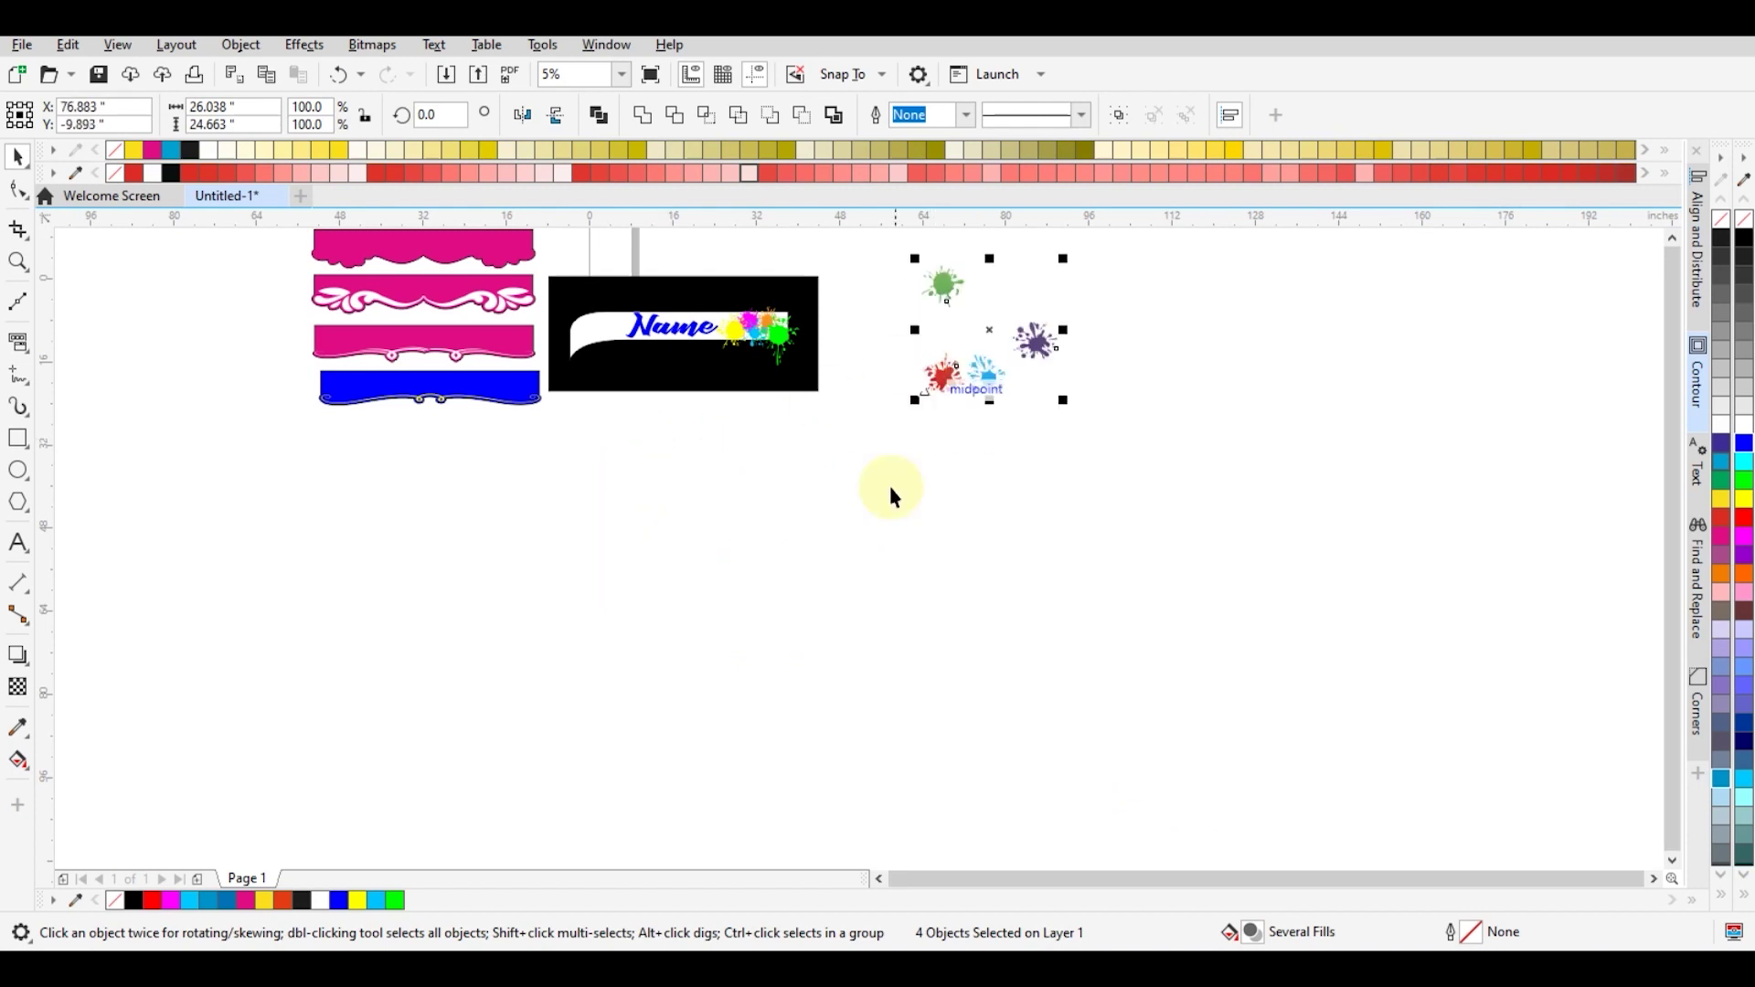
Stretch the black backdrop downward to a height of about 32.9 inches.
key(z)
drag(482, 264, 934, 600)
key(space)
drag(855, 471, 818, 623)
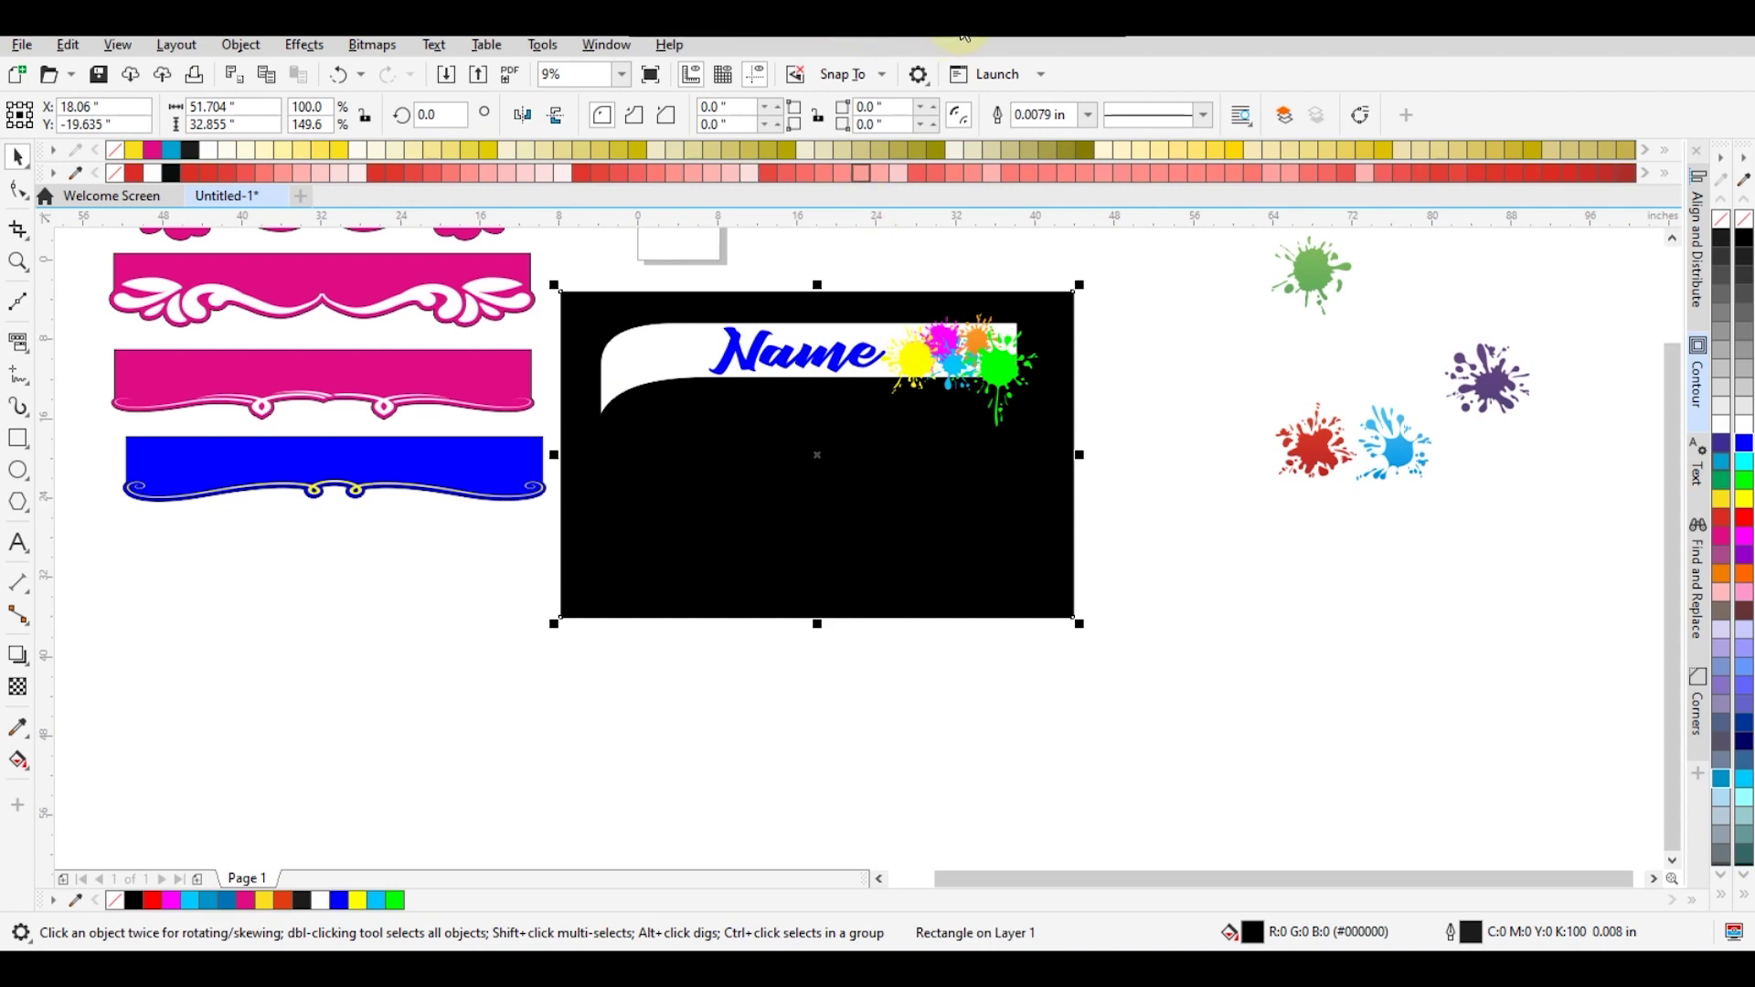